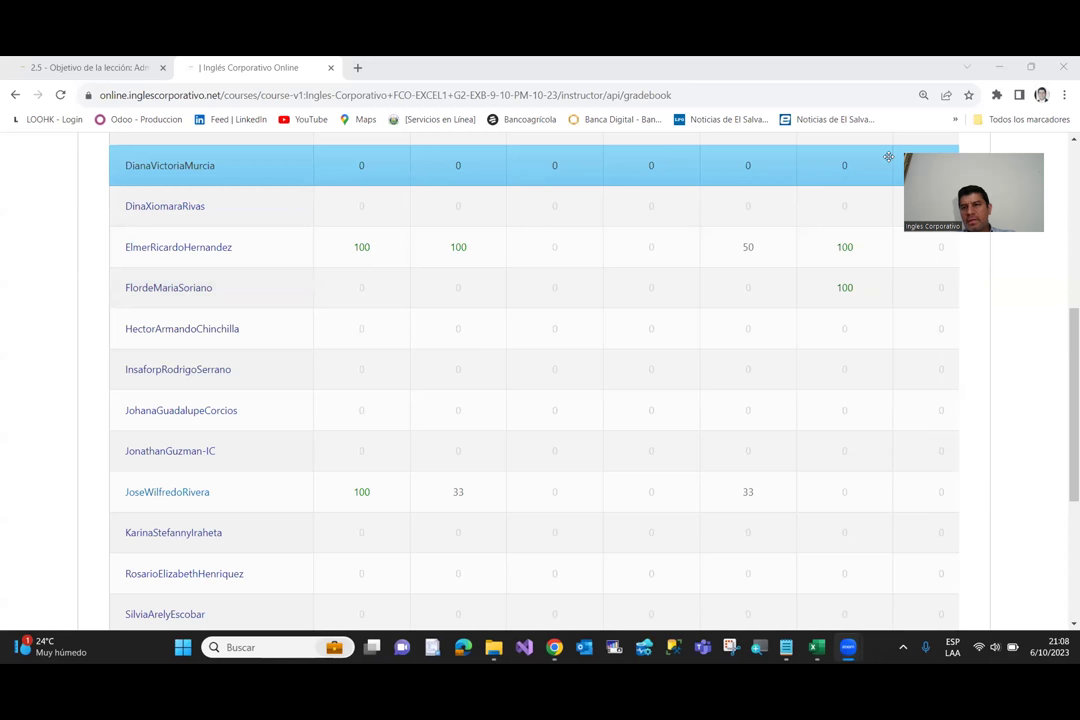
Step: Scroll through the current course page to review its content
left_click_drag(888, 157, 910, 229)
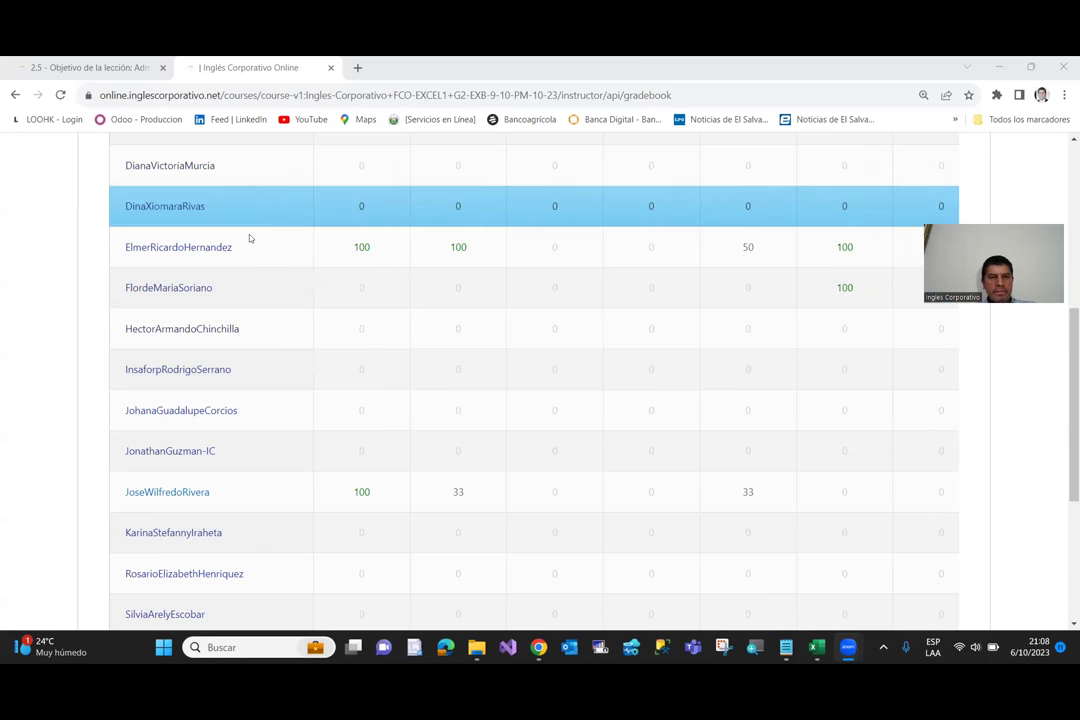
scroll(250, 238, "up", 5)
scroll(265, 326, "down", 1)
scroll(265, 328, "up", 1)
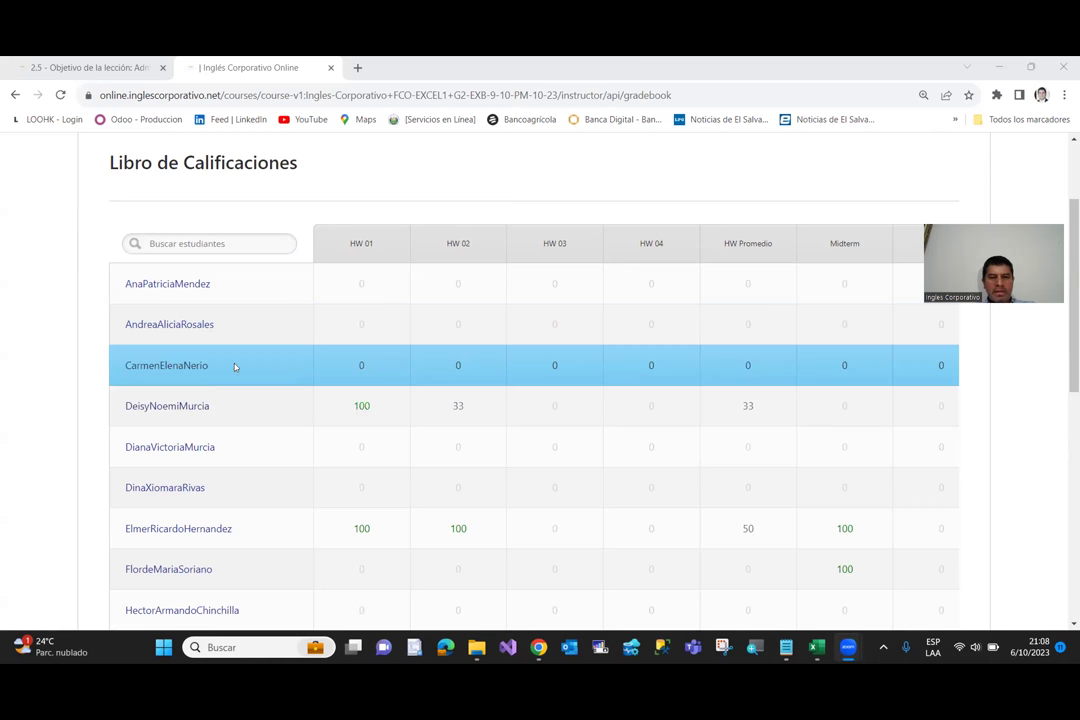
scroll(277, 404, "down", 1)
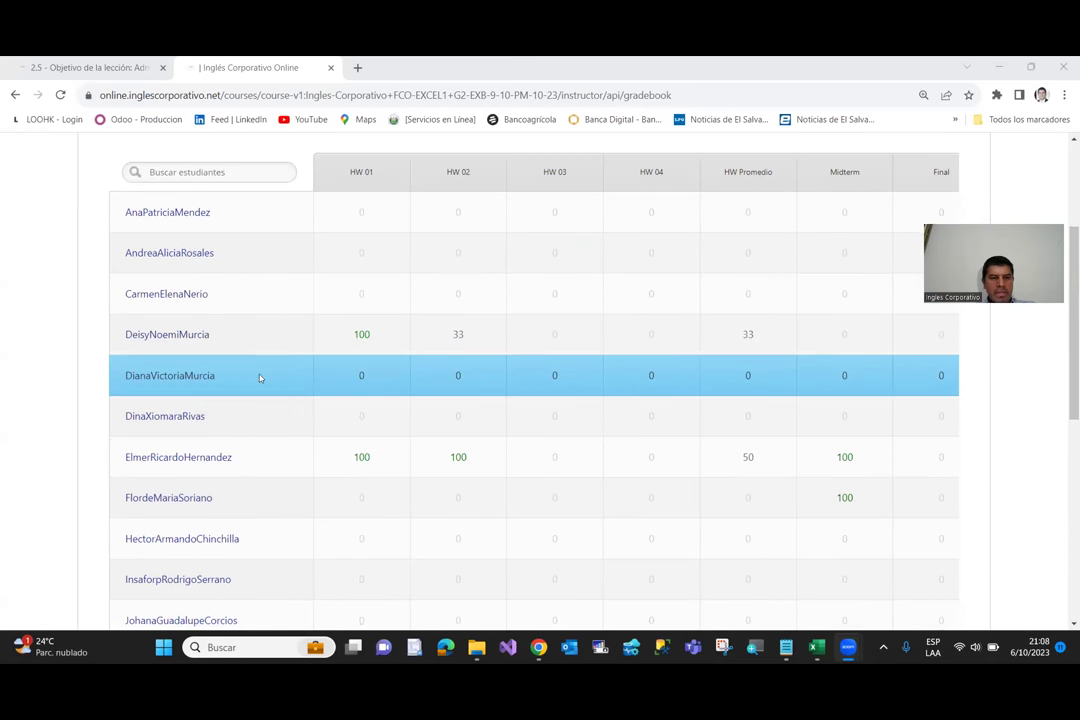
scroll(257, 369, "down", 1)
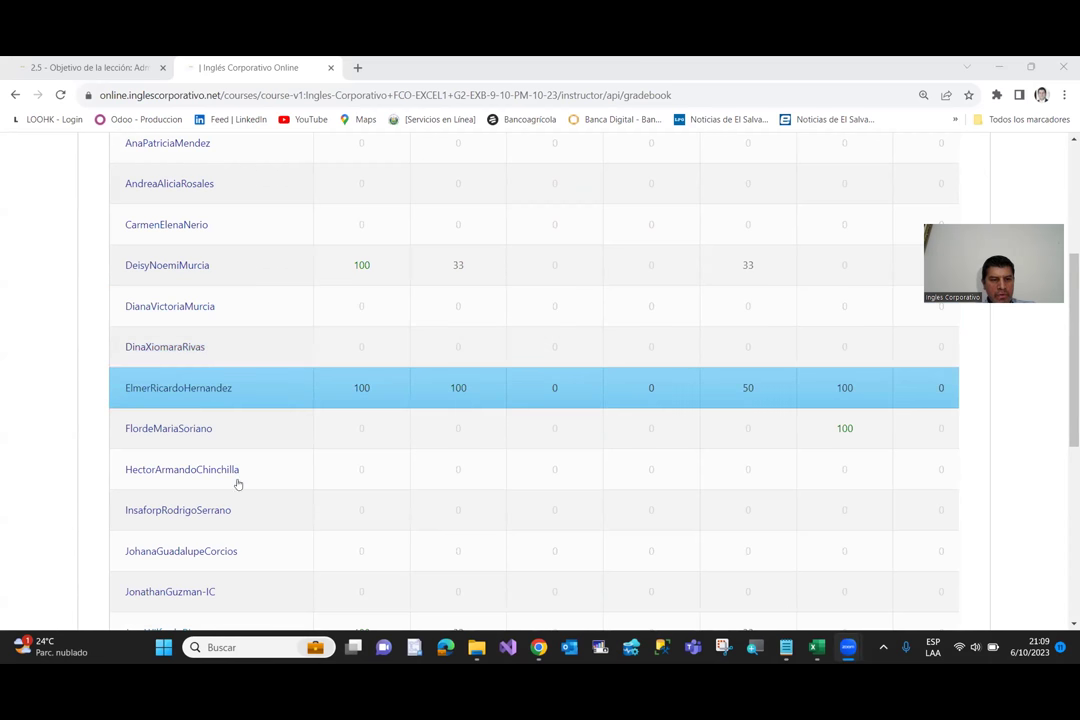
scroll(241, 555, "down", 1)
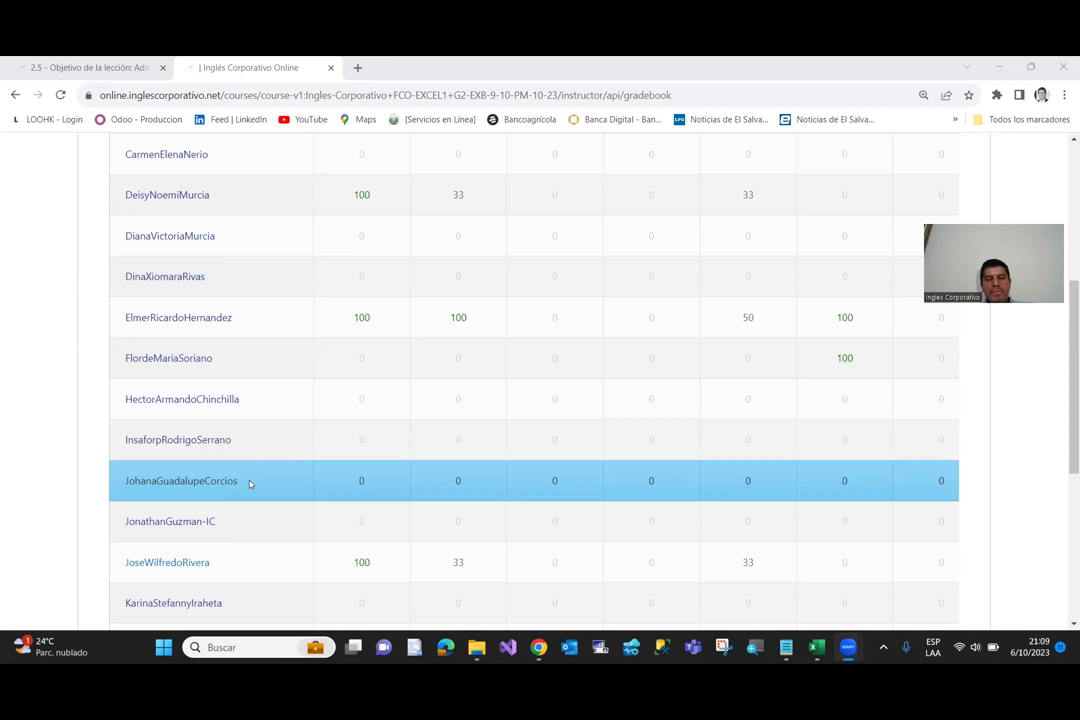
scroll(253, 481, "up", 1)
scroll(253, 481, "up", 2)
scroll(253, 481, "up", 1)
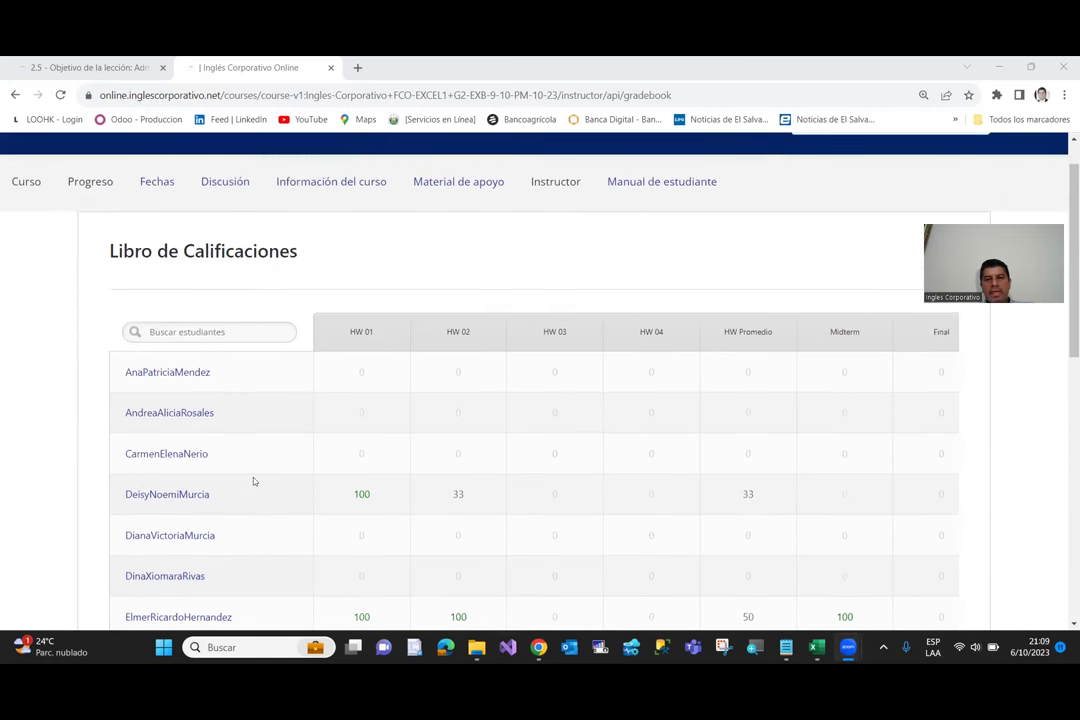
scroll(253, 481, "up", 1)
left_click(245, 424)
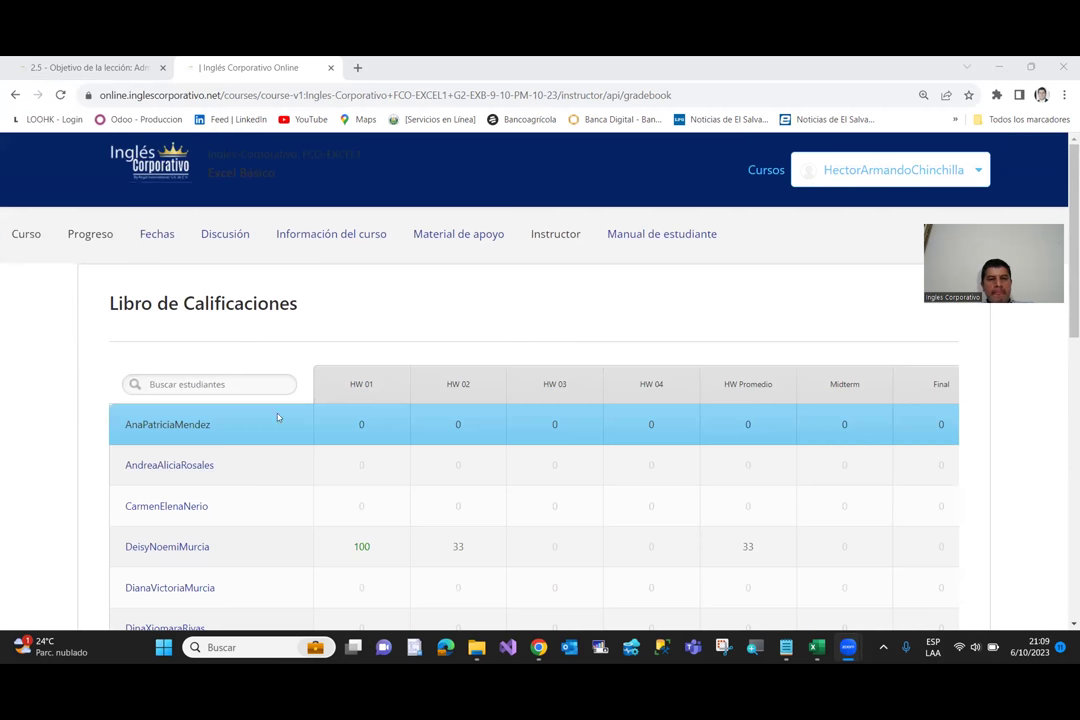
Step: From the course home, expand SECCIÓN 2 and open the References, Conditional Formats and Basic Functions lesson
left_click(27, 242)
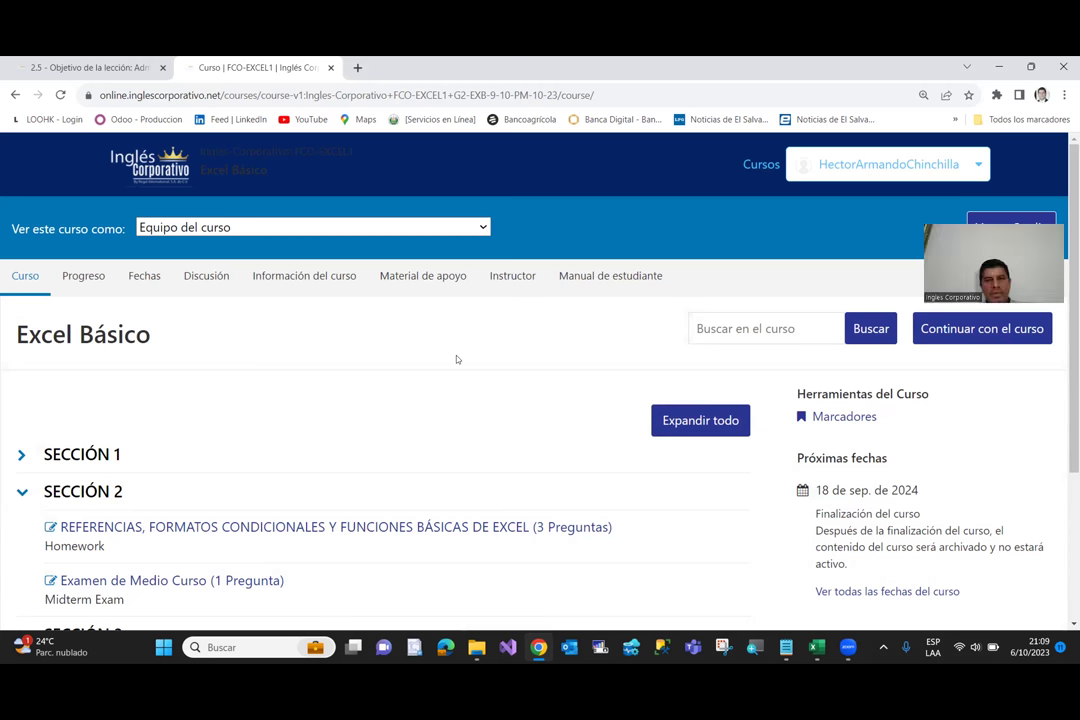
key("XF86AudioLowerVolume")
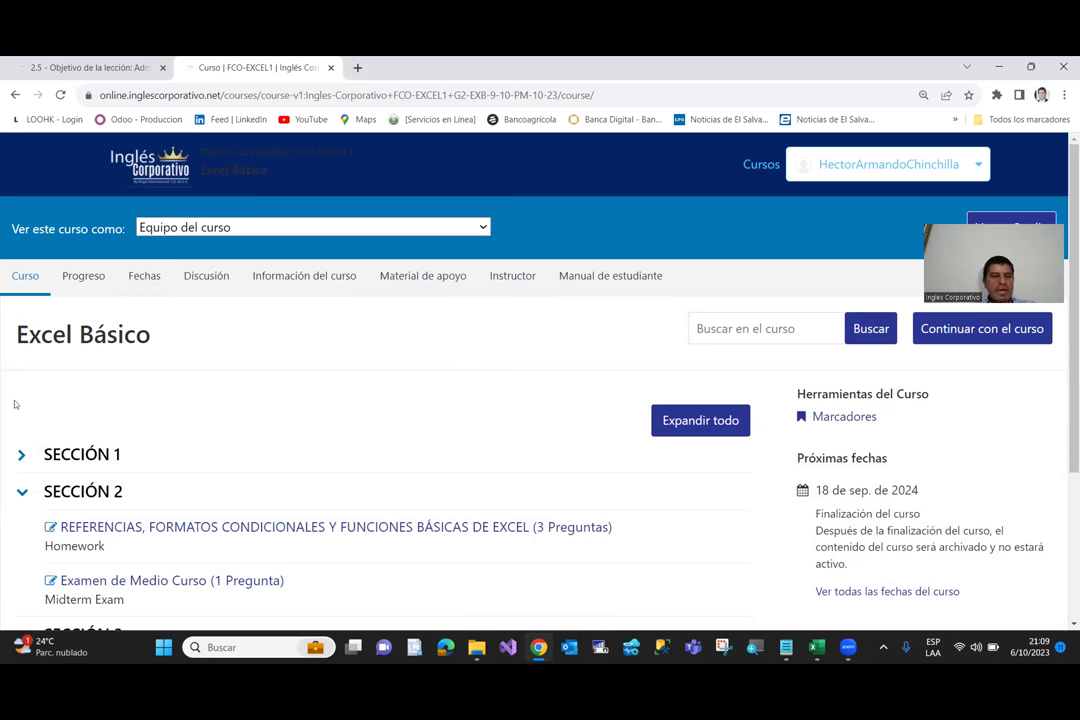
scroll(49, 358, "down", 2)
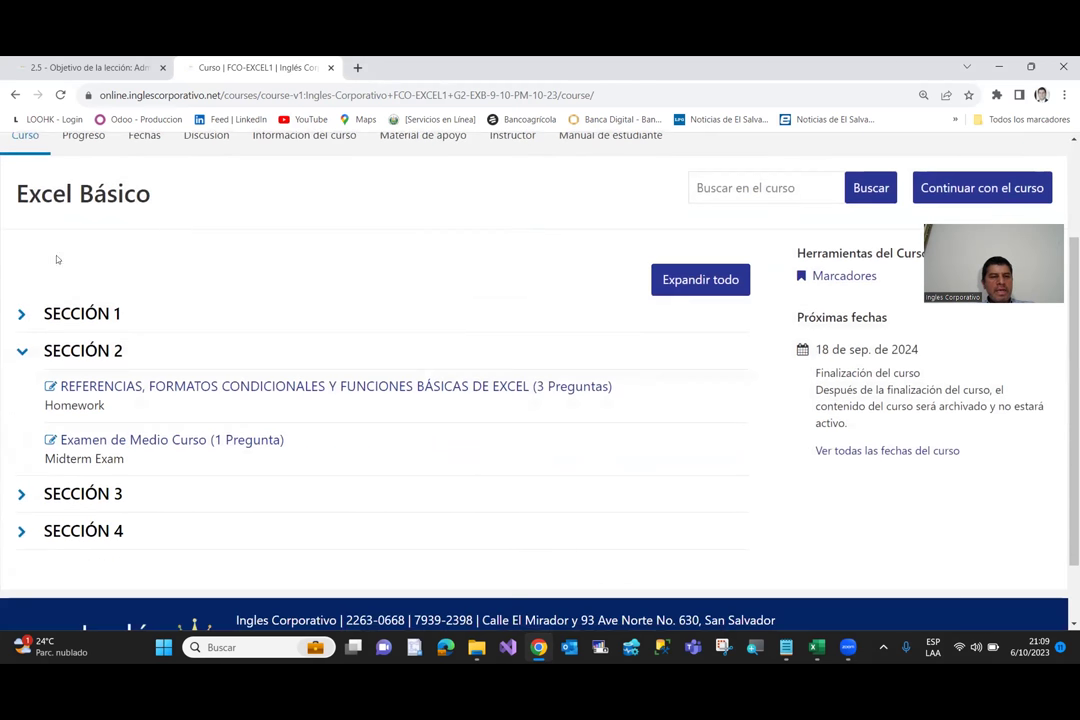
left_click(34, 350)
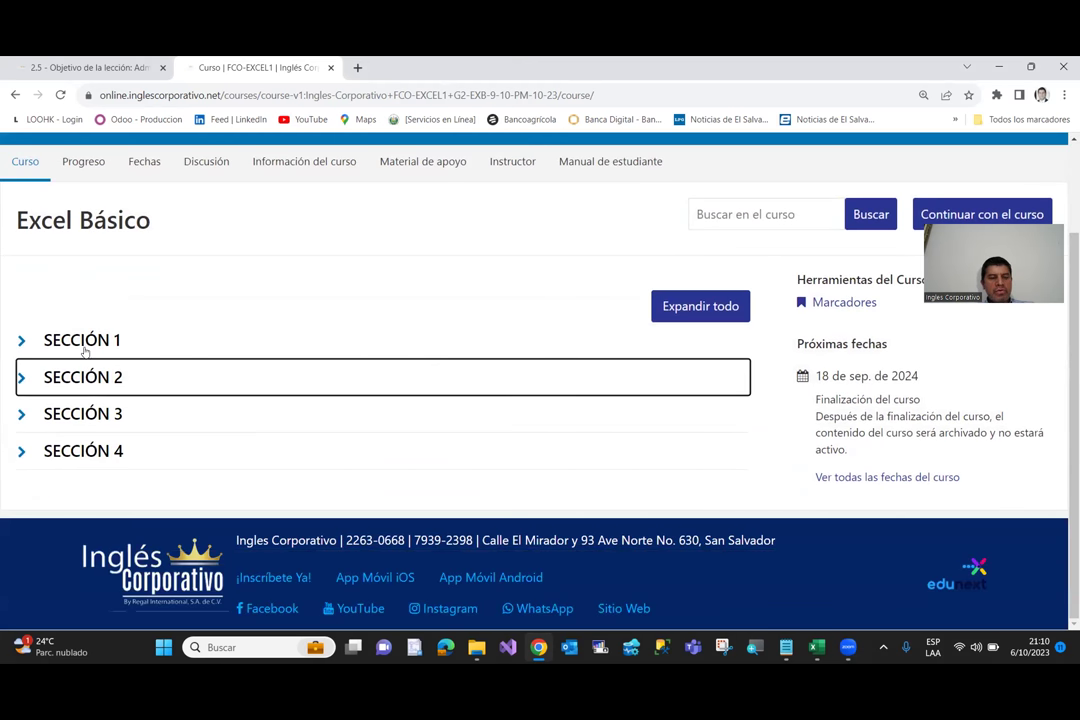
left_click(30, 380)
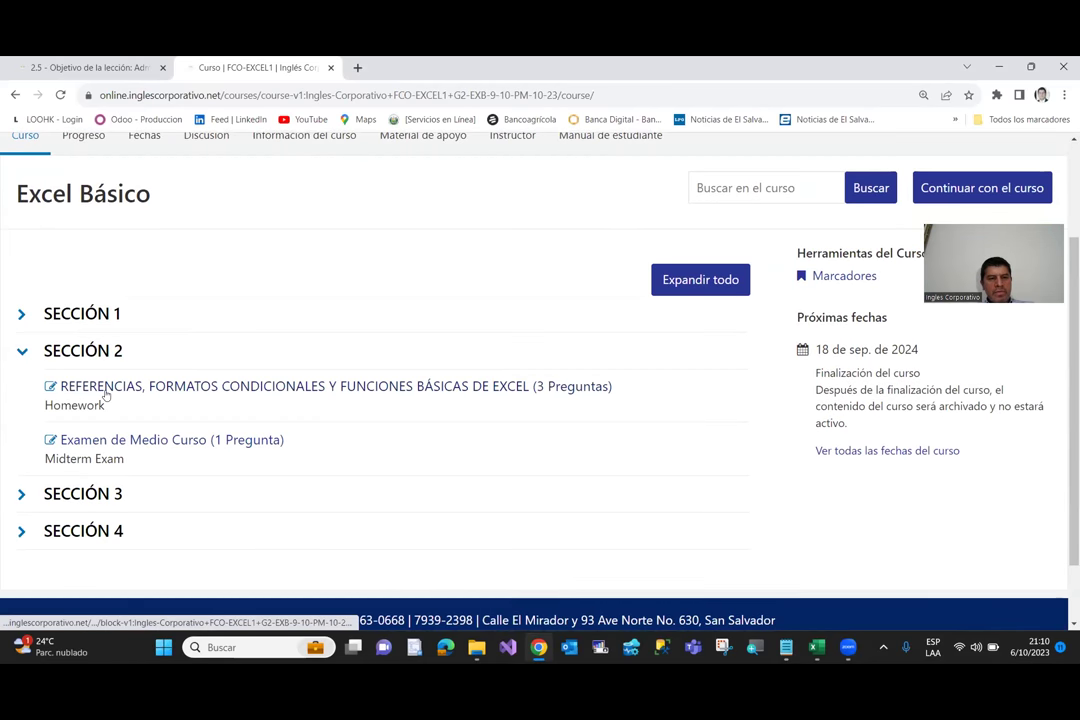
left_click(105, 393)
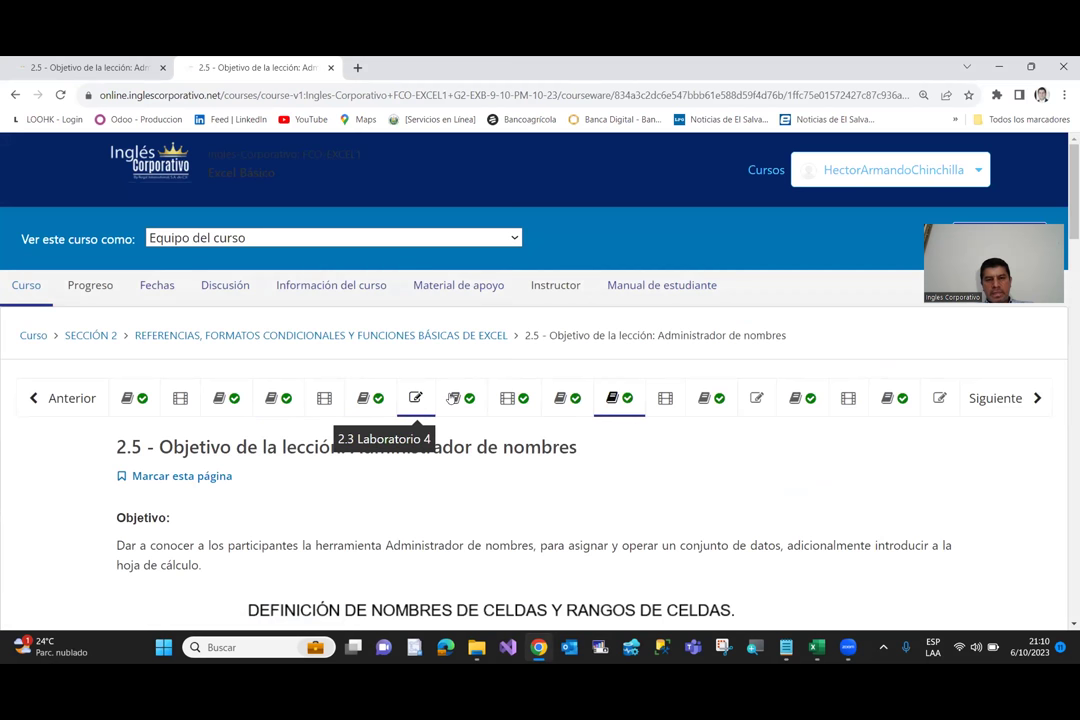
Step: Go to lesson 2.4 and open the Videoconferencia #8 Formatos condicionales recording
left_click(455, 398)
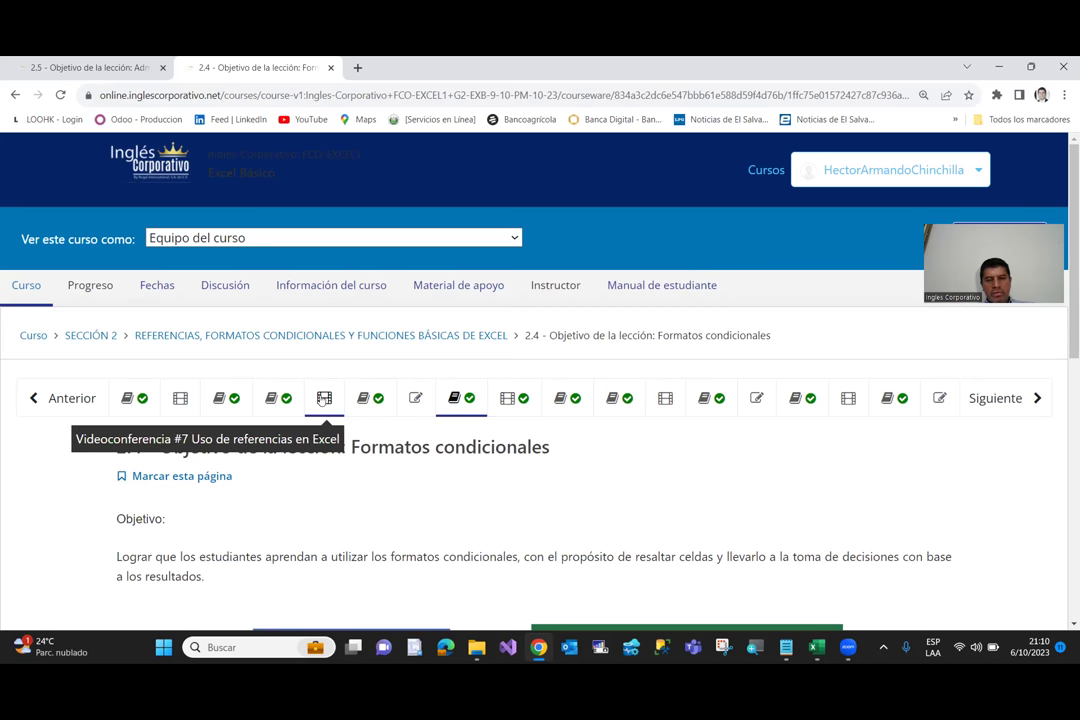
left_click(506, 400)
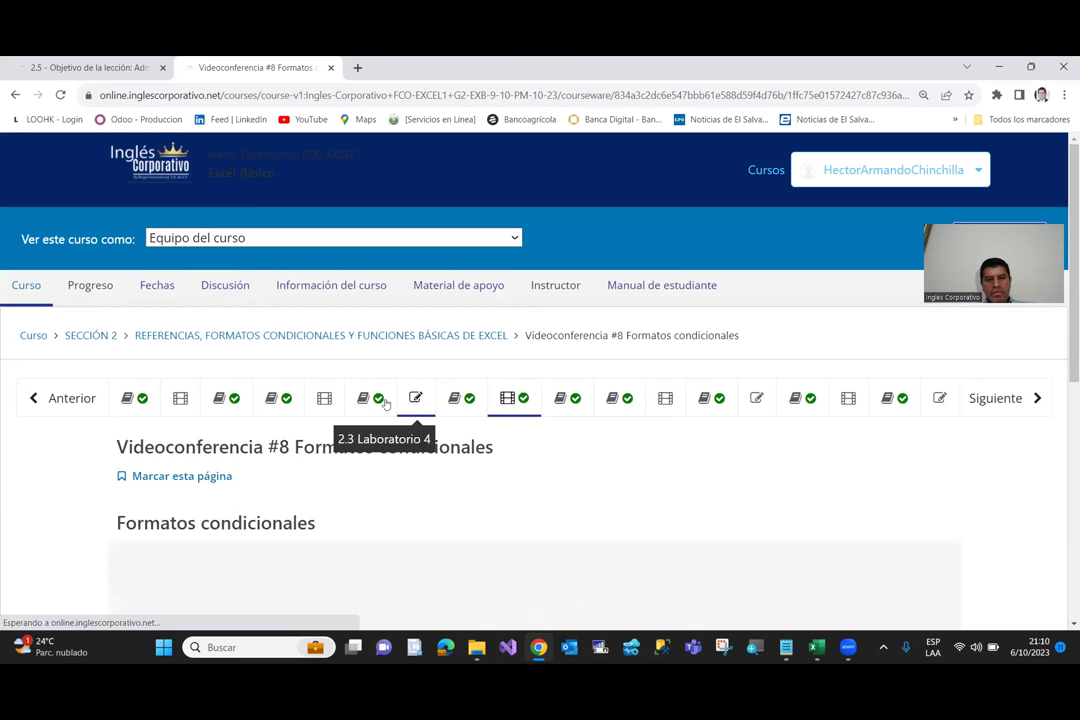
scroll(231, 409, "down", 2)
scroll(231, 409, "down", 3)
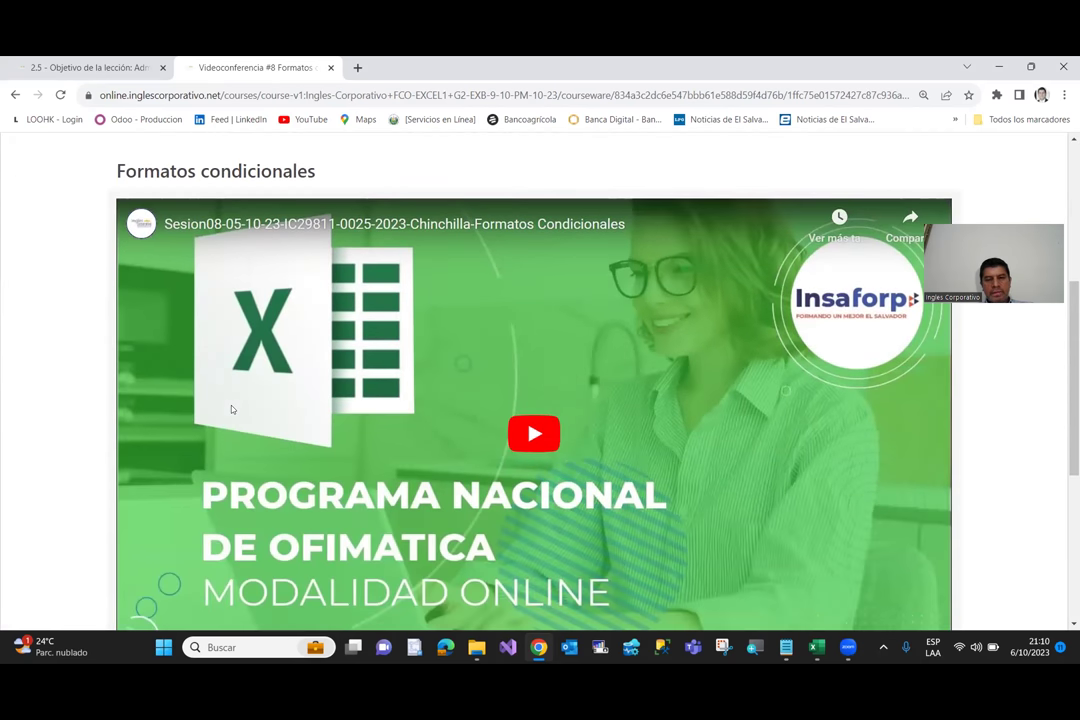
Step: Play the class recording, skip to 33:00 and then 37:30, and pause it
left_click(533, 433)
scroll(515, 430, "down", 1)
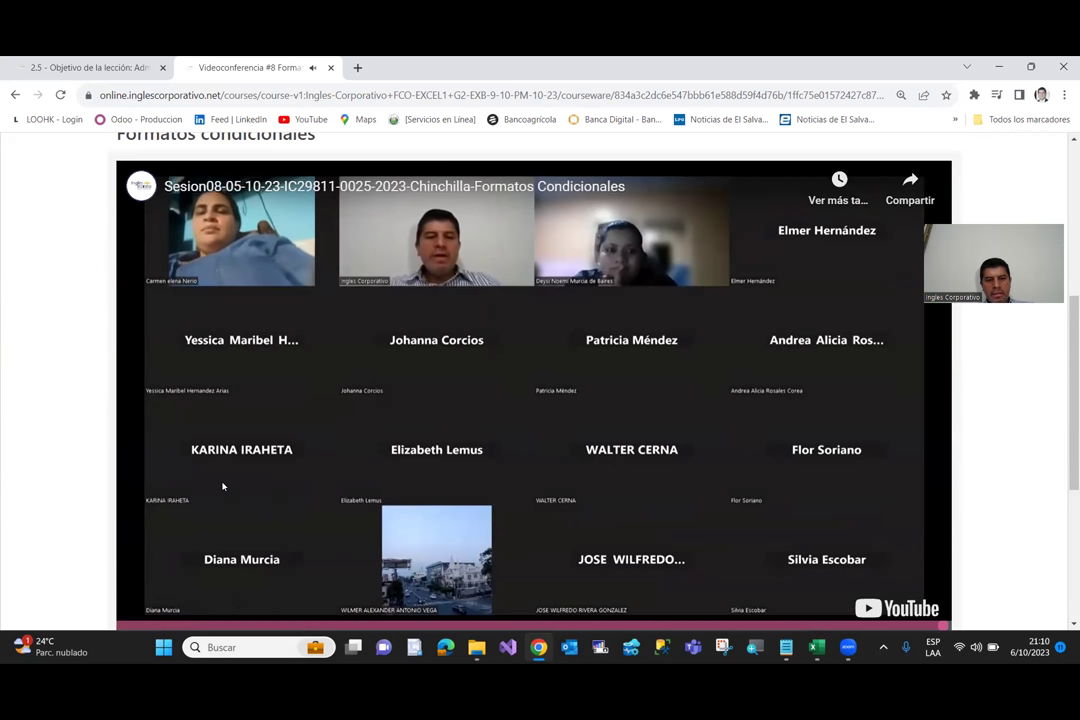
scroll(502, 548, "down", 1)
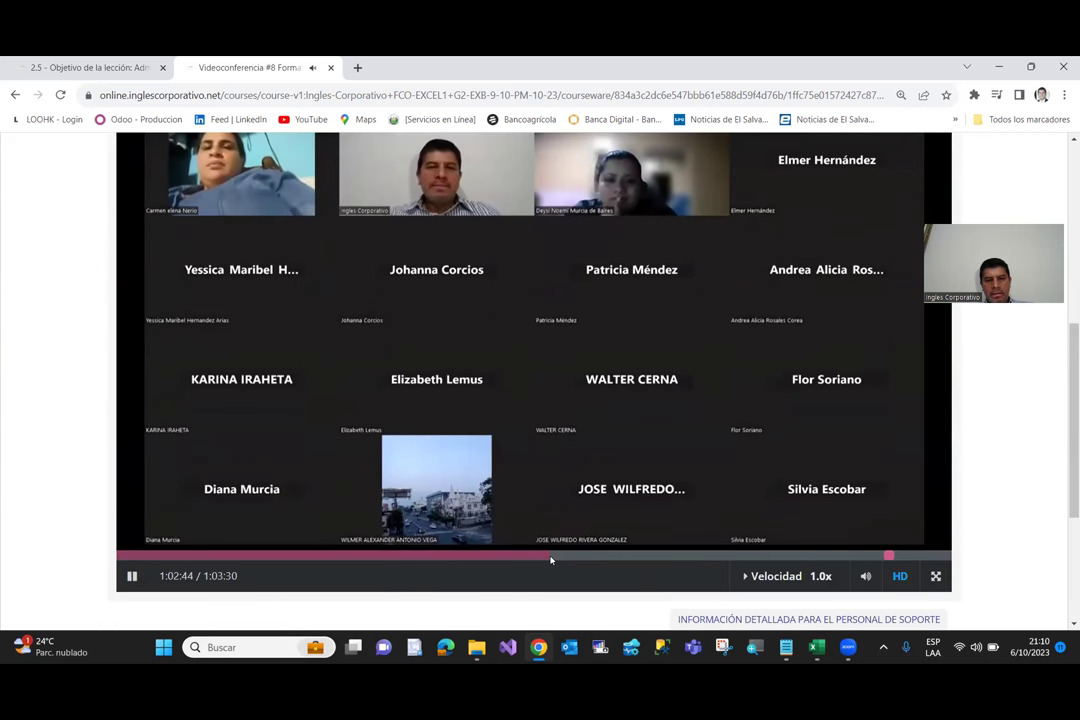
left_click(550, 557)
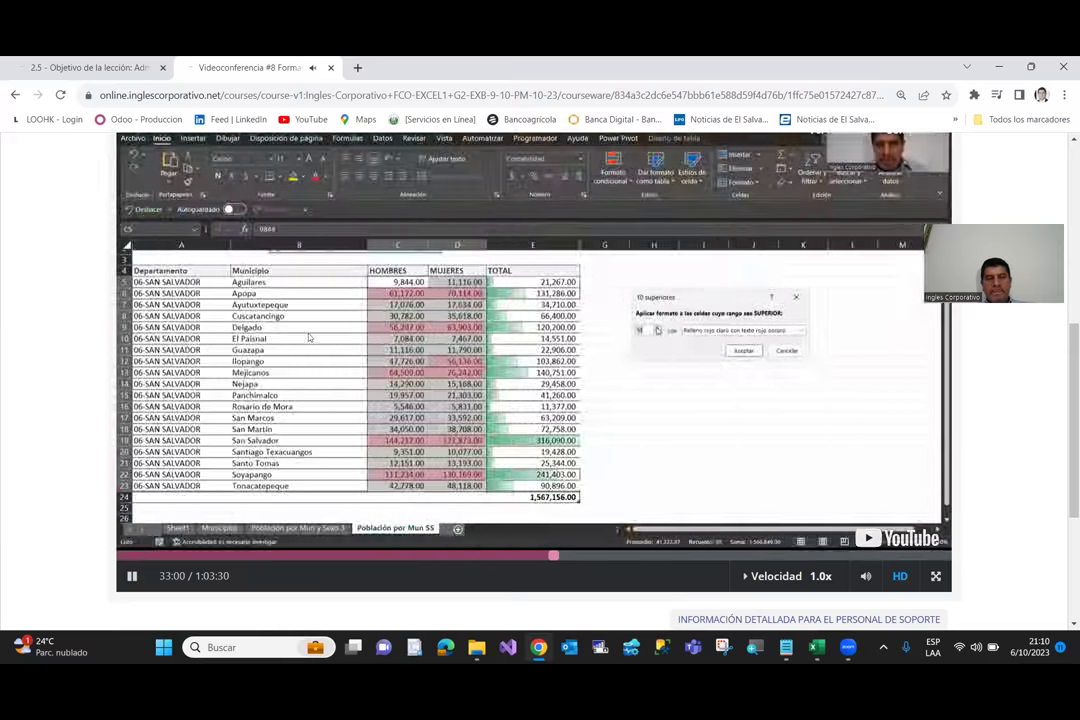
left_click(609, 557)
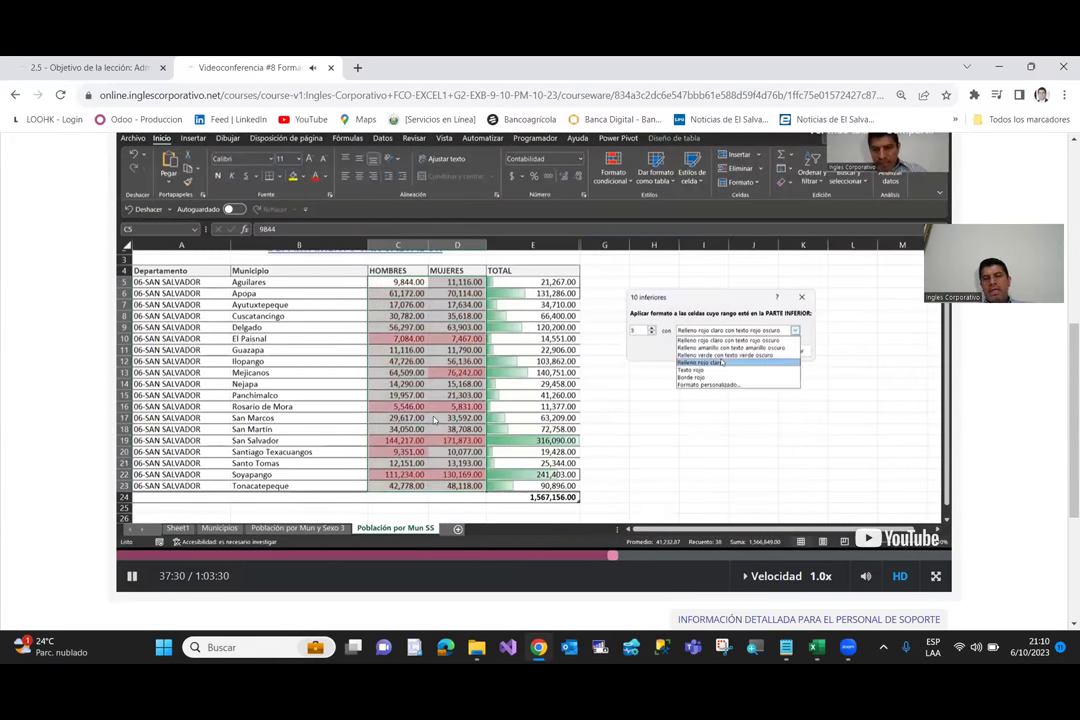
scroll(414, 352, "up", 1)
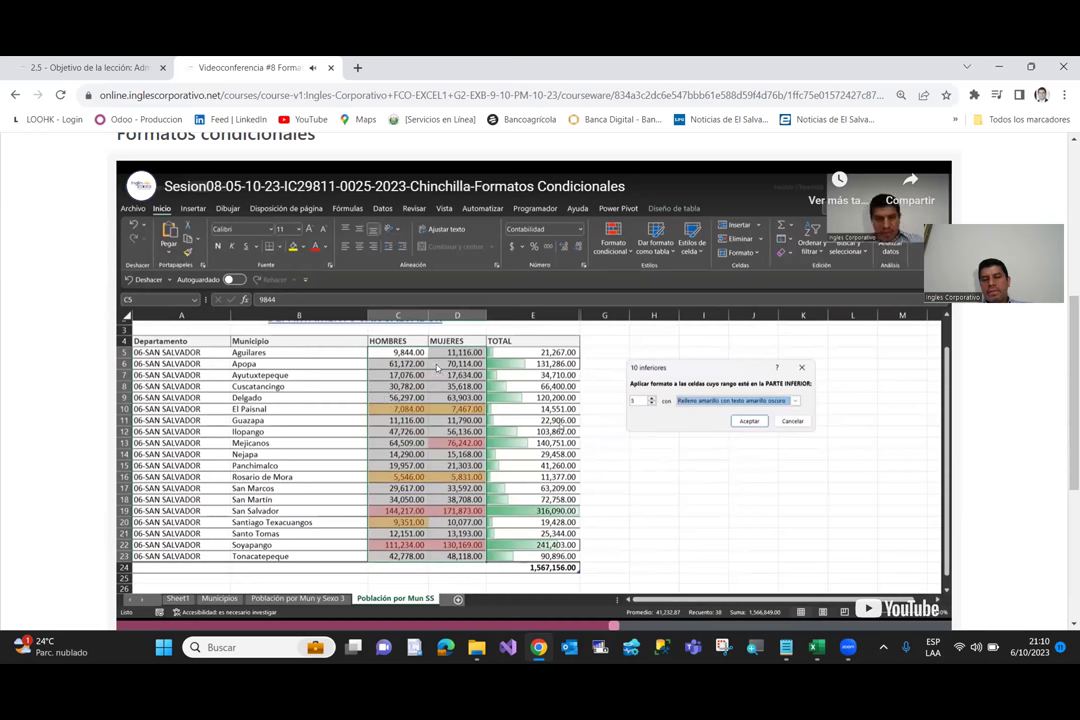
scroll(436, 368, "up", 1)
scroll(436, 368, "down", 2)
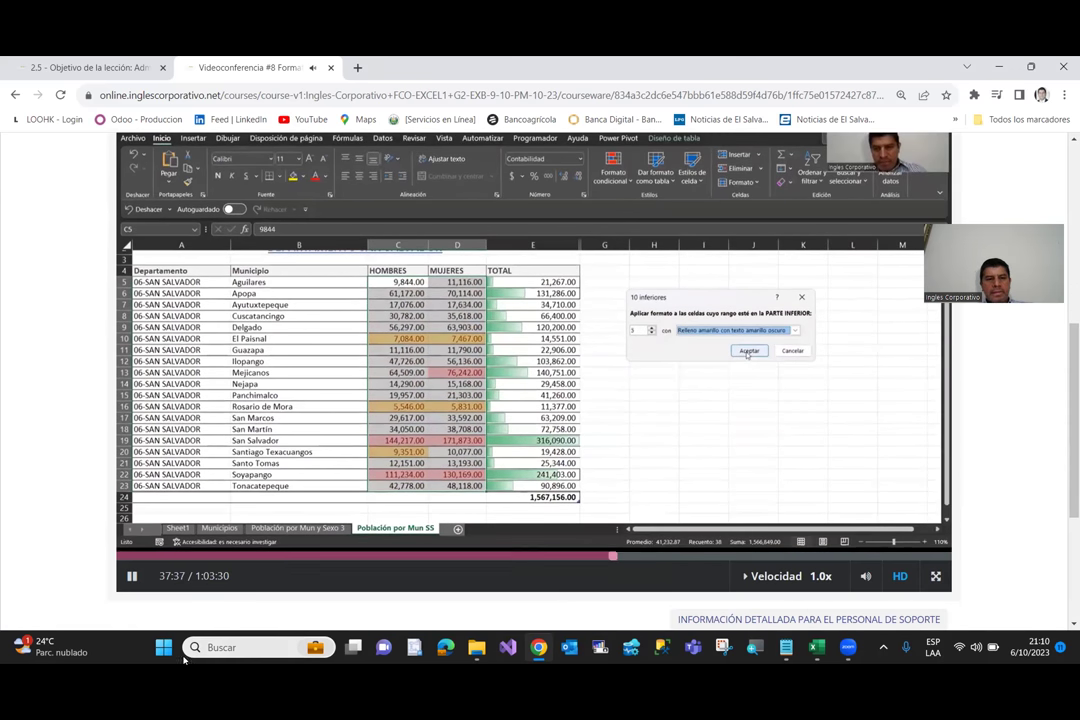
left_click(131, 576)
scroll(272, 321, "down", 1)
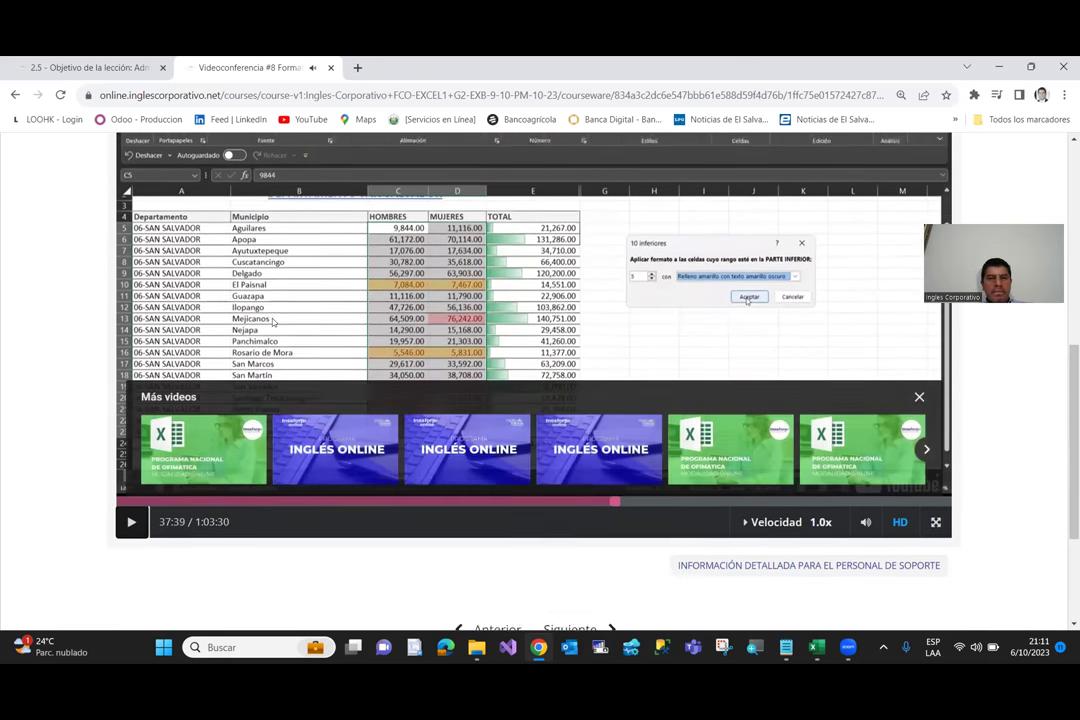
scroll(272, 321, "up", 3)
scroll(352, 306, "up", 3)
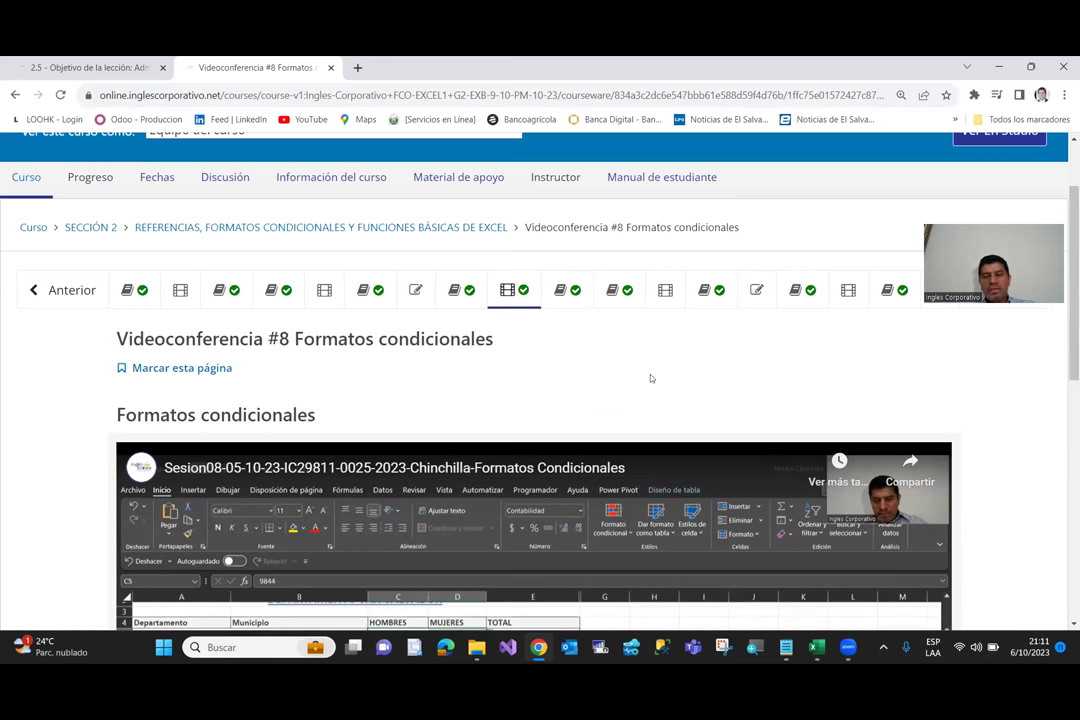
Step: Scroll the Videoconferencia #8 page while switching to the student's forum view
scroll(403, 342, "up", 1)
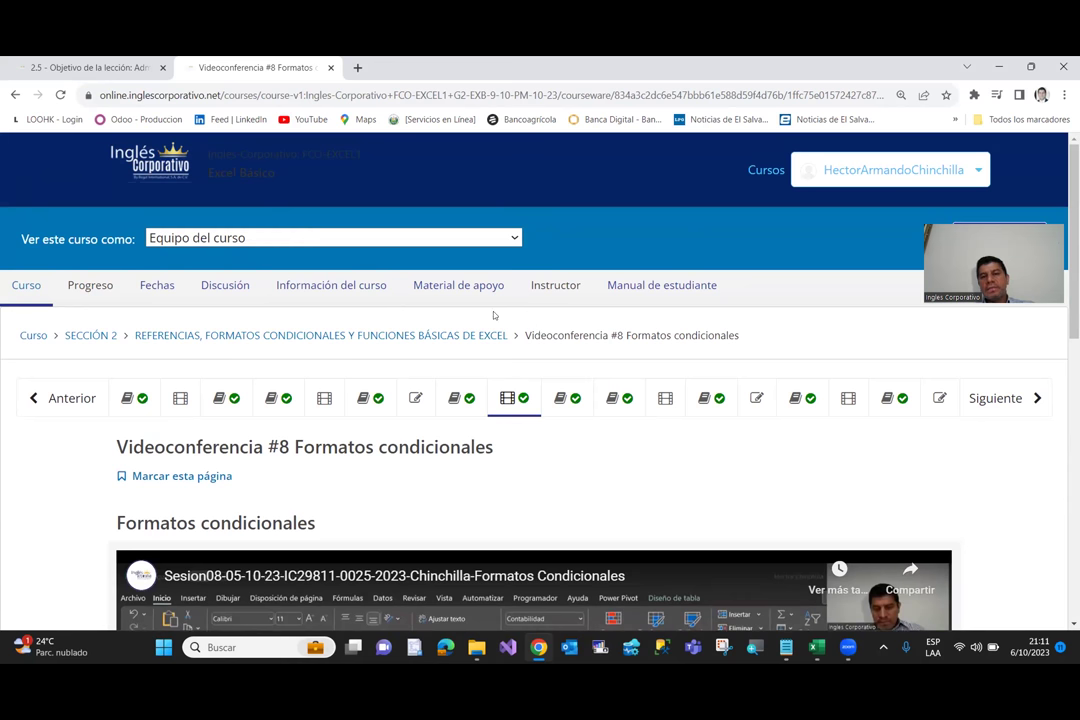
scroll(499, 315, "down", 1)
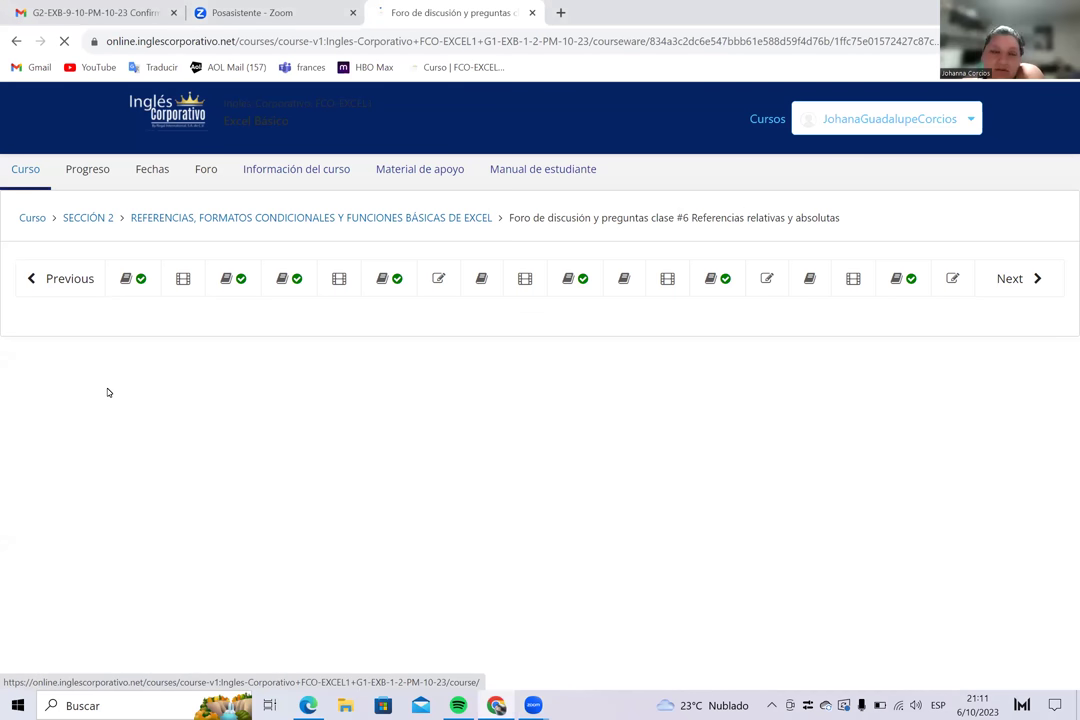
left_click(206, 329)
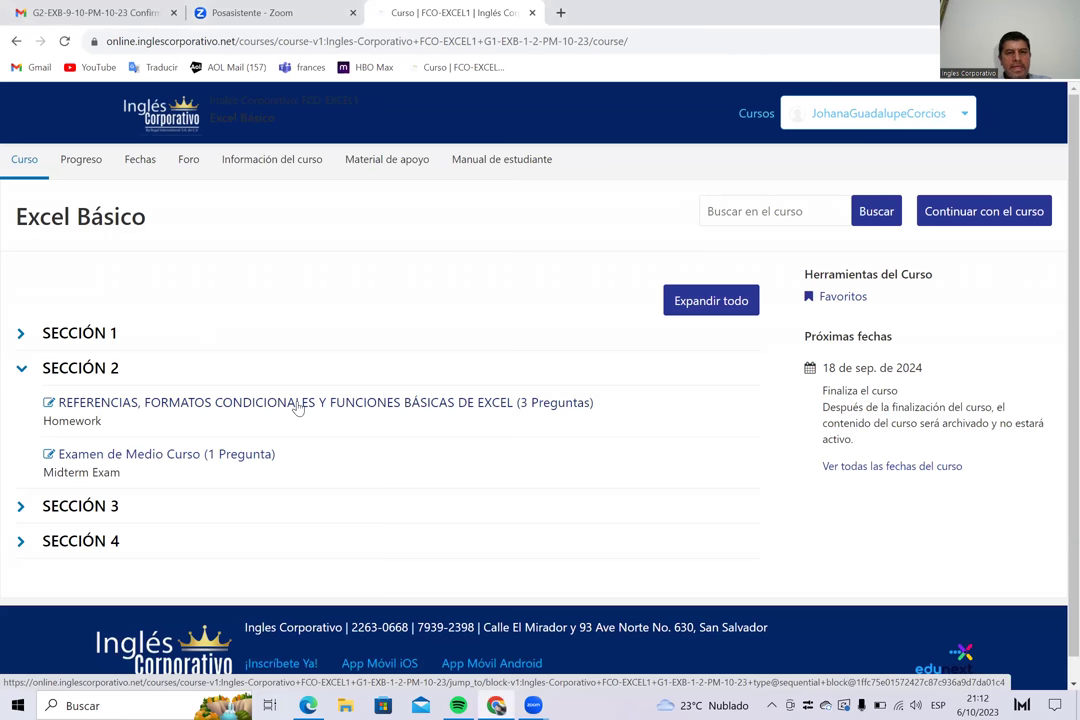
left_click(297, 403)
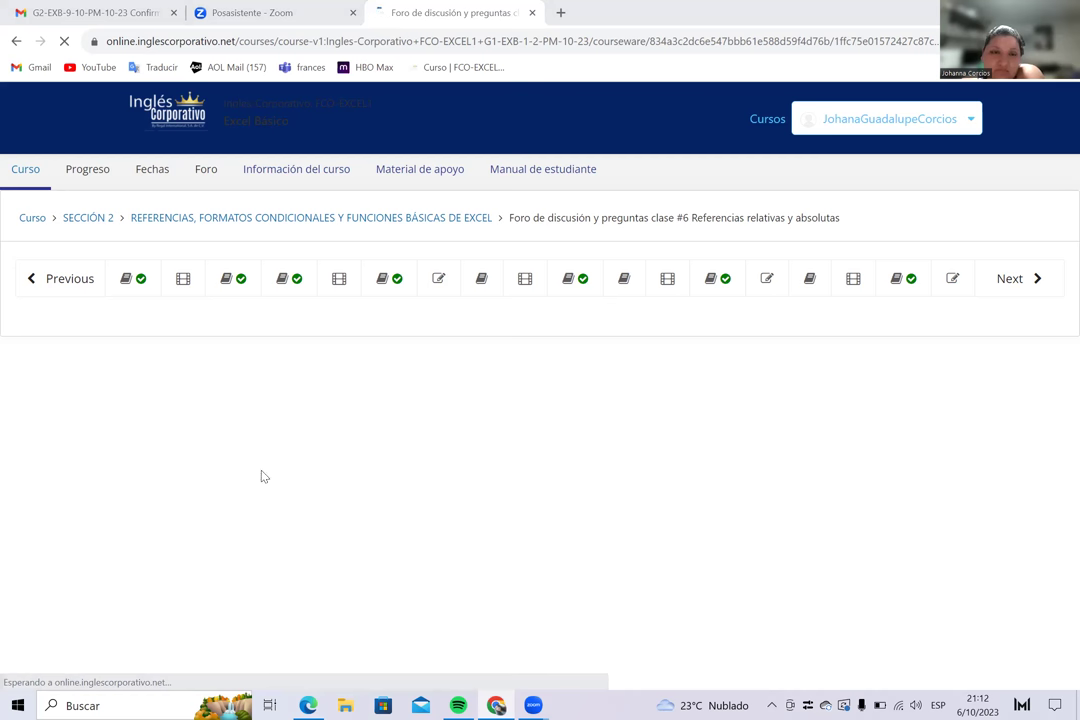
Step: Open the lesson's first video unit, Videoconferencia #8 Formatos condicionales
left_click(185, 283)
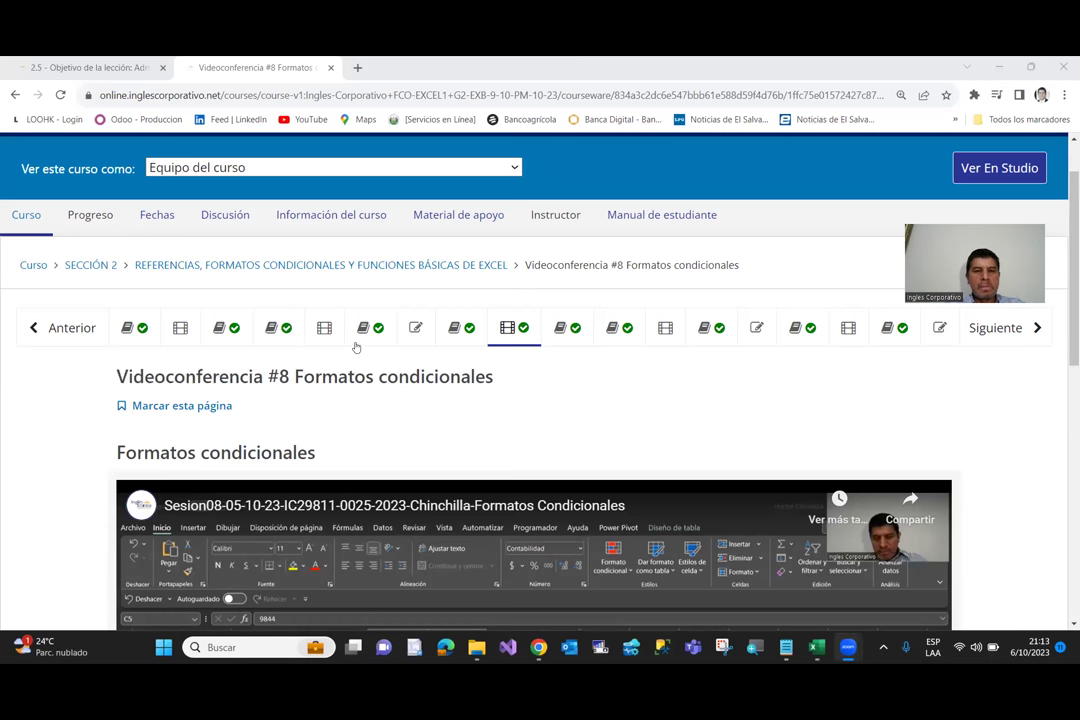
Step: Close the Videoconferencia #8 tab, highlight the 'Administrador de nombres' title, and scroll to the naming definition
left_click(331, 67)
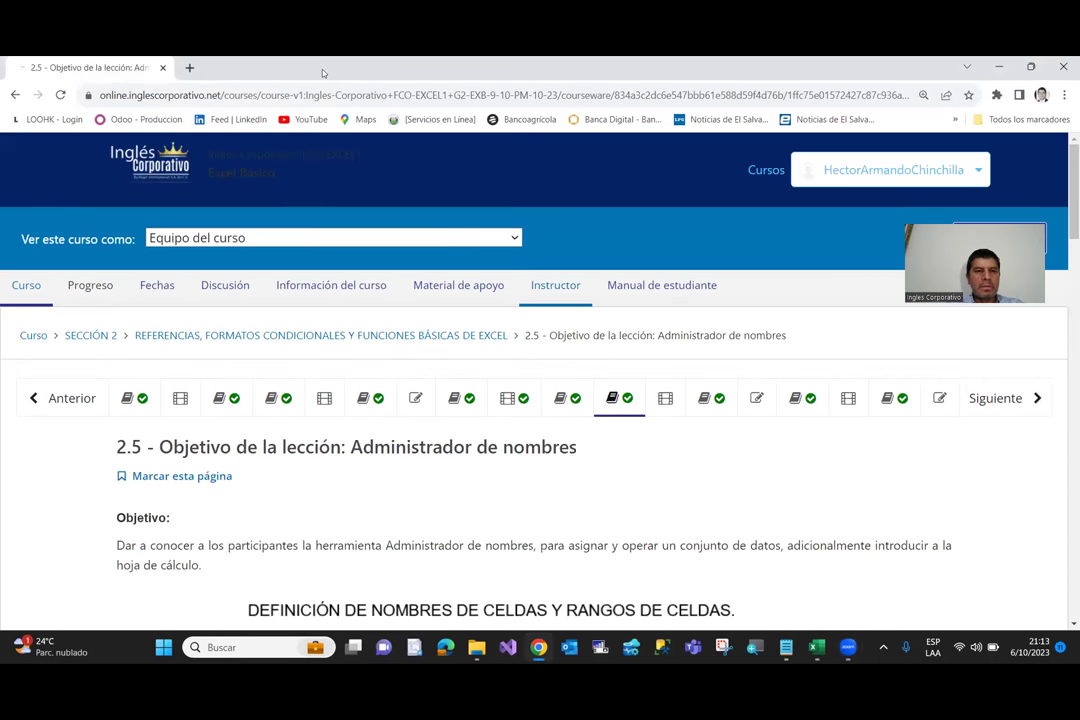
scroll(230, 504, "down", 3)
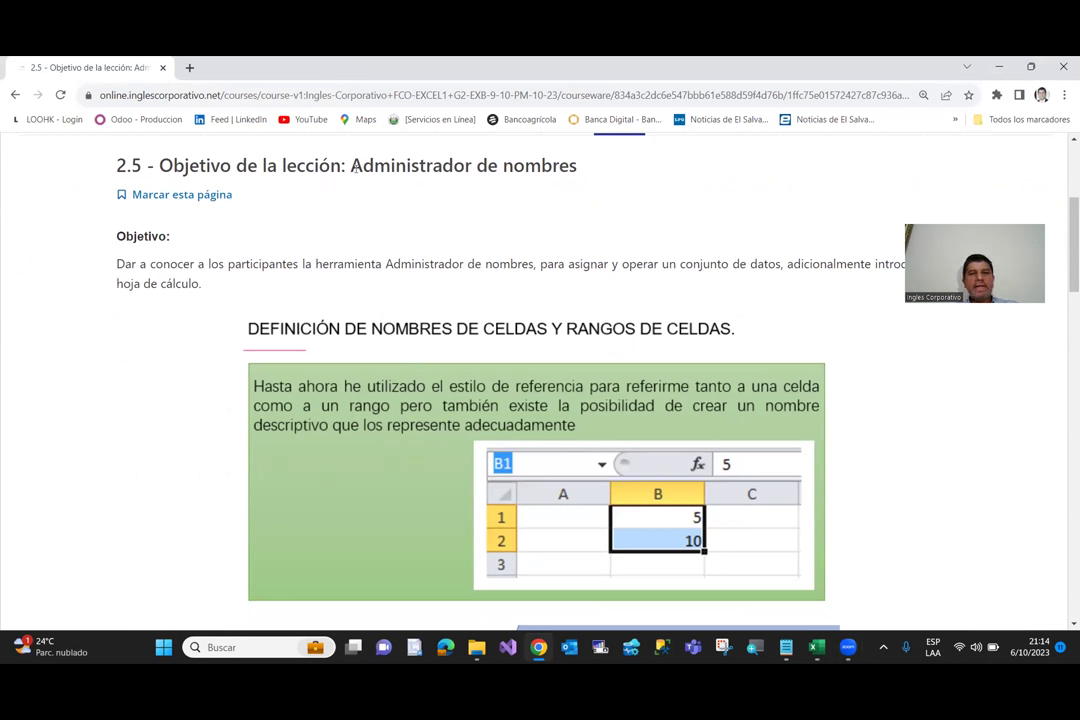
left_click_drag(350, 165, 590, 166)
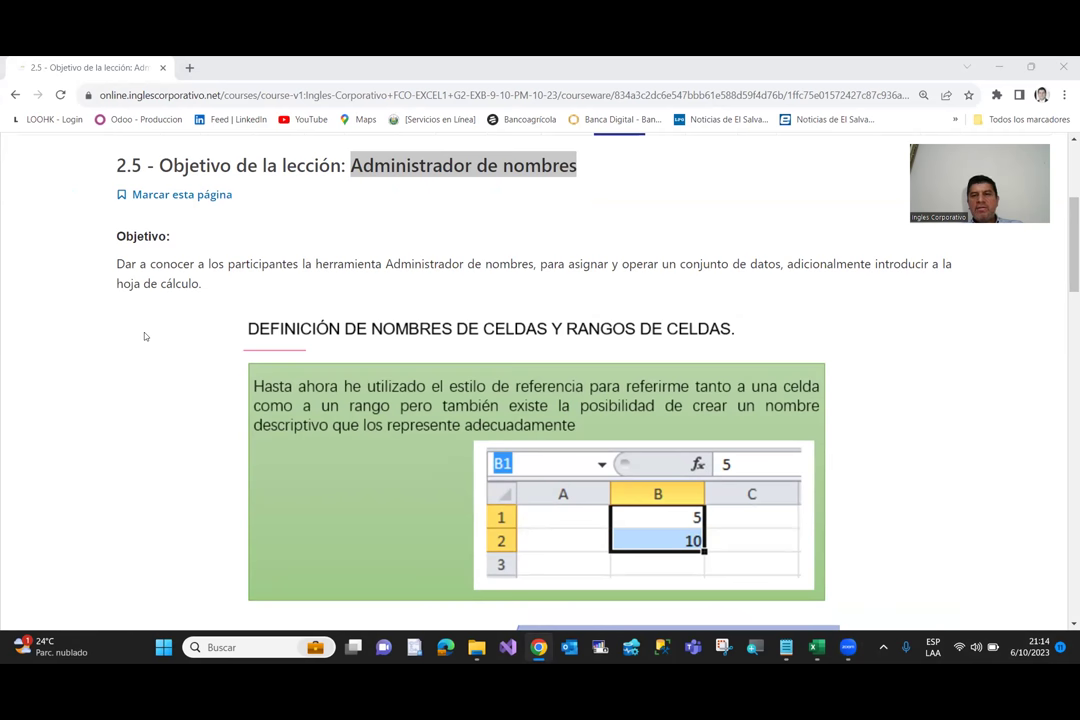
scroll(150, 334, "down", 1)
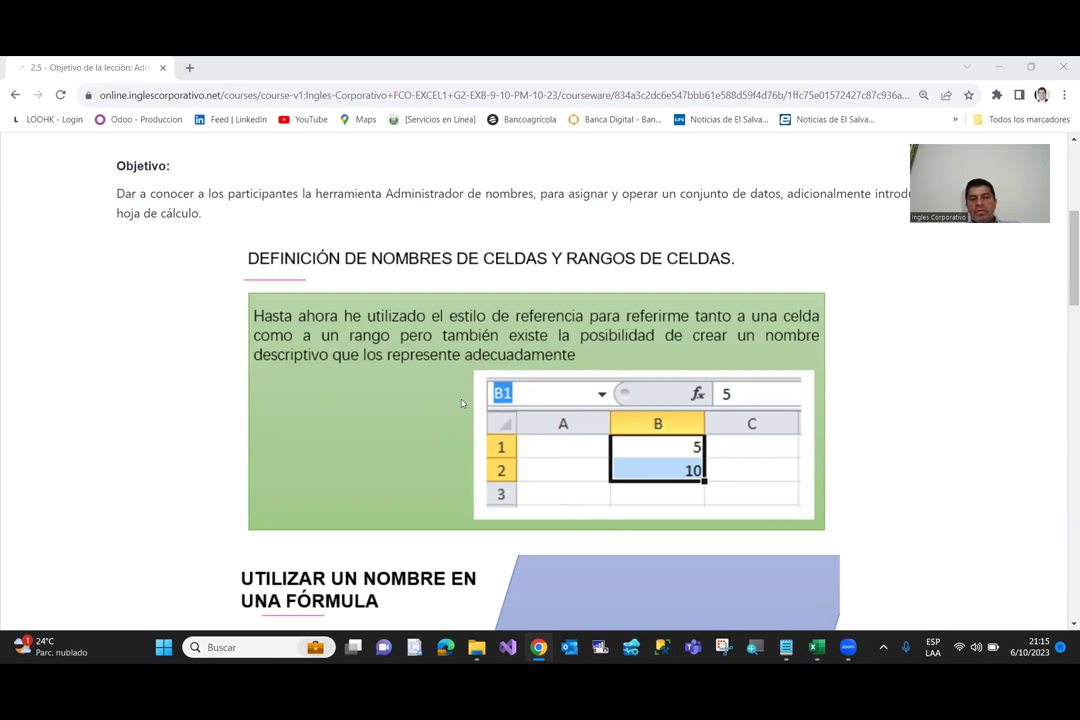
scroll(422, 409, "down", 1)
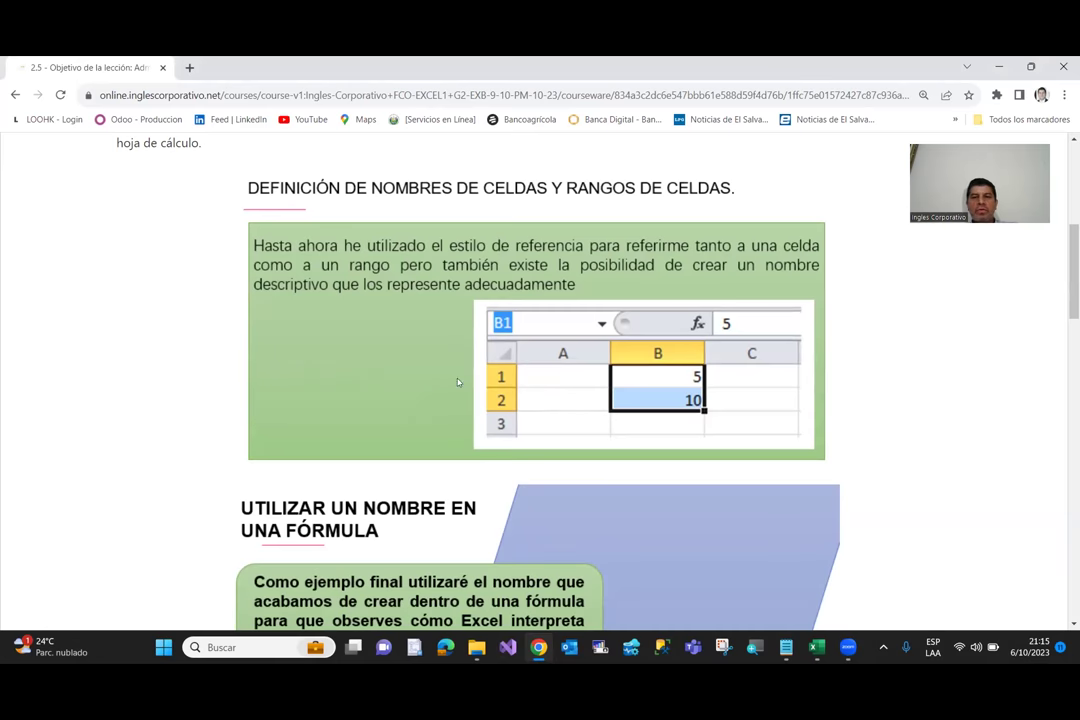
scroll(415, 374, "down", 1)
scroll(415, 374, "up", 1)
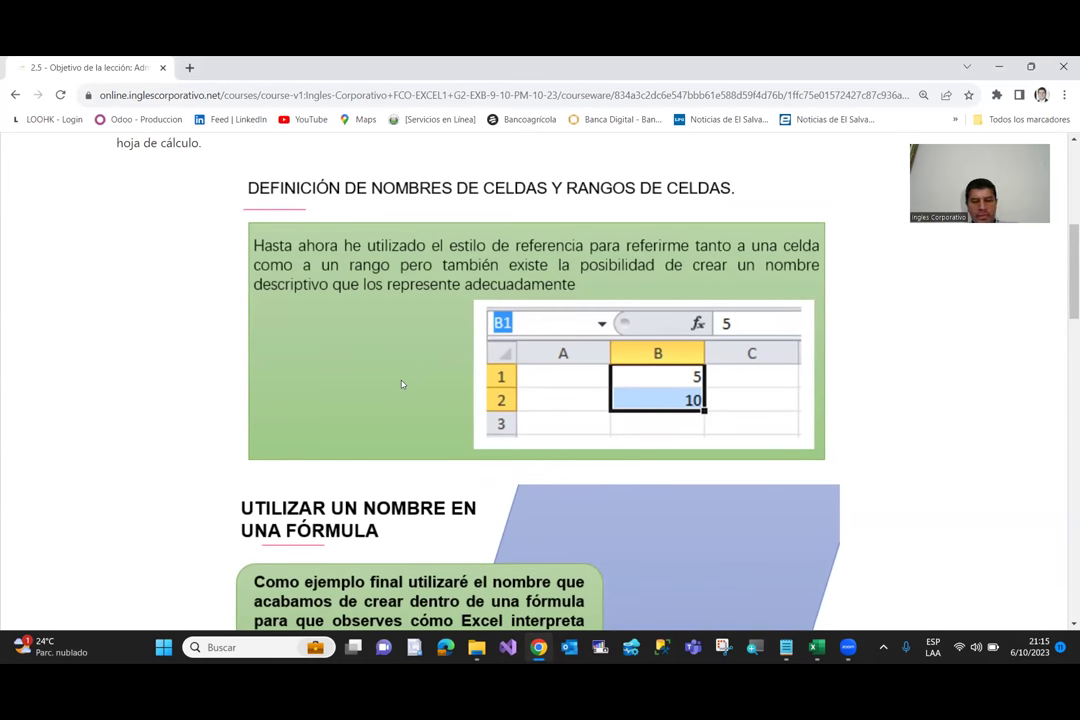
Step: Zoom the lesson page to 150% and scroll to the B1/B2 example with values 5 and 10
scroll(402, 384, "up", 1)
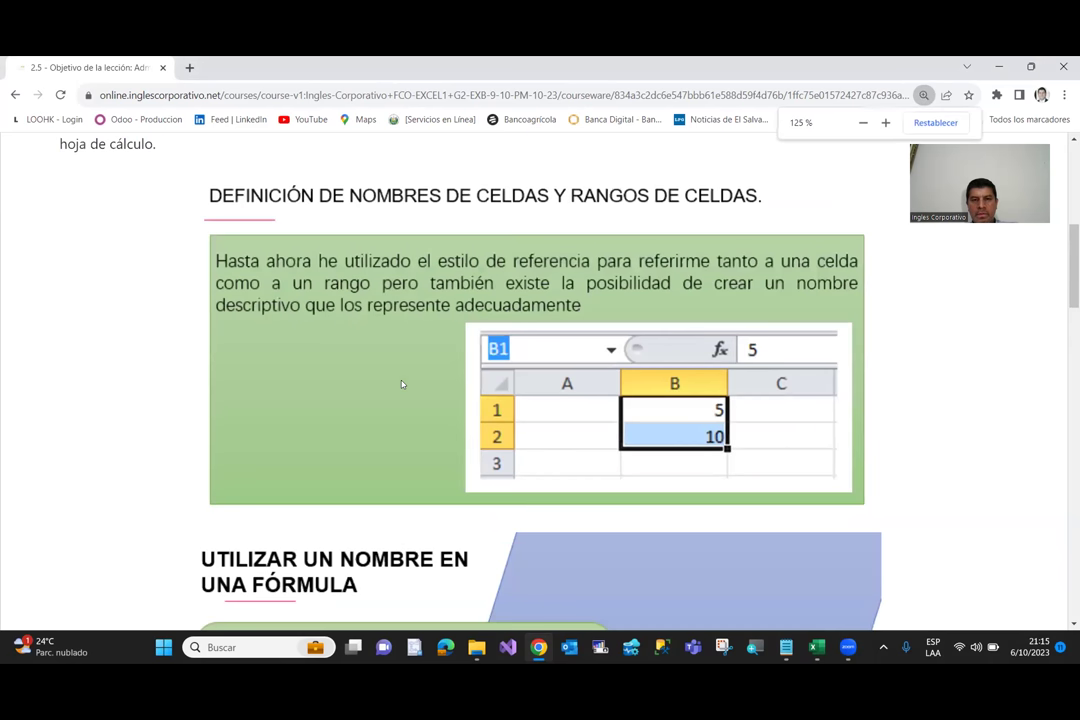
scroll(402, 384, "up", 1)
scroll(355, 388, "down", 1)
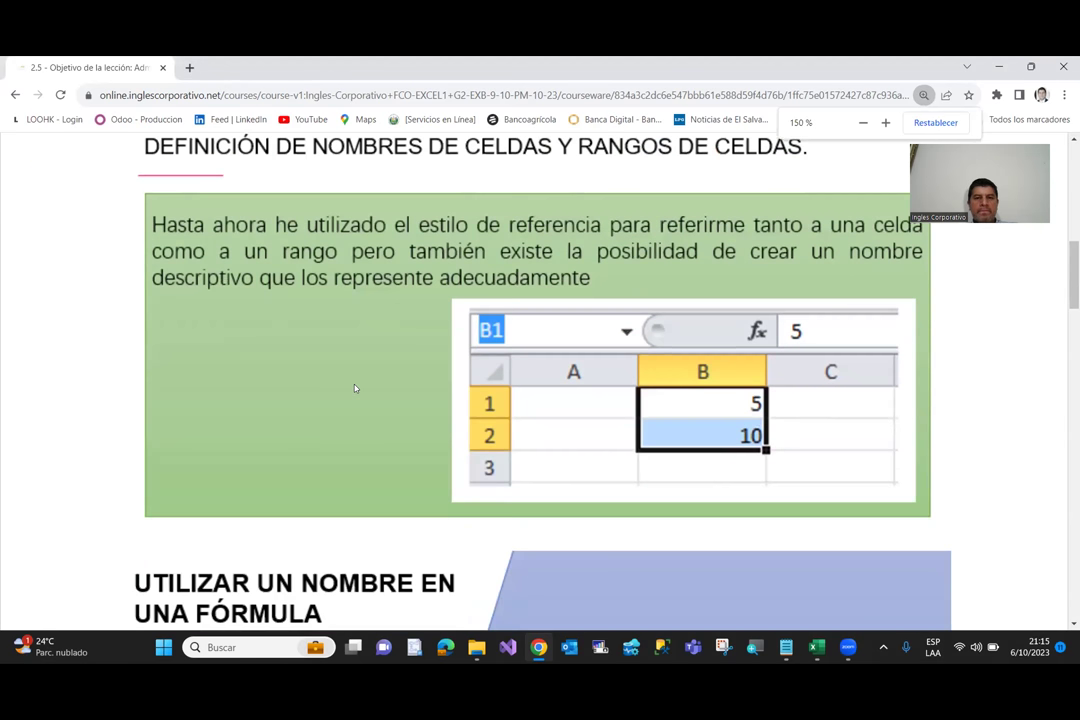
scroll(355, 388, "up", 1)
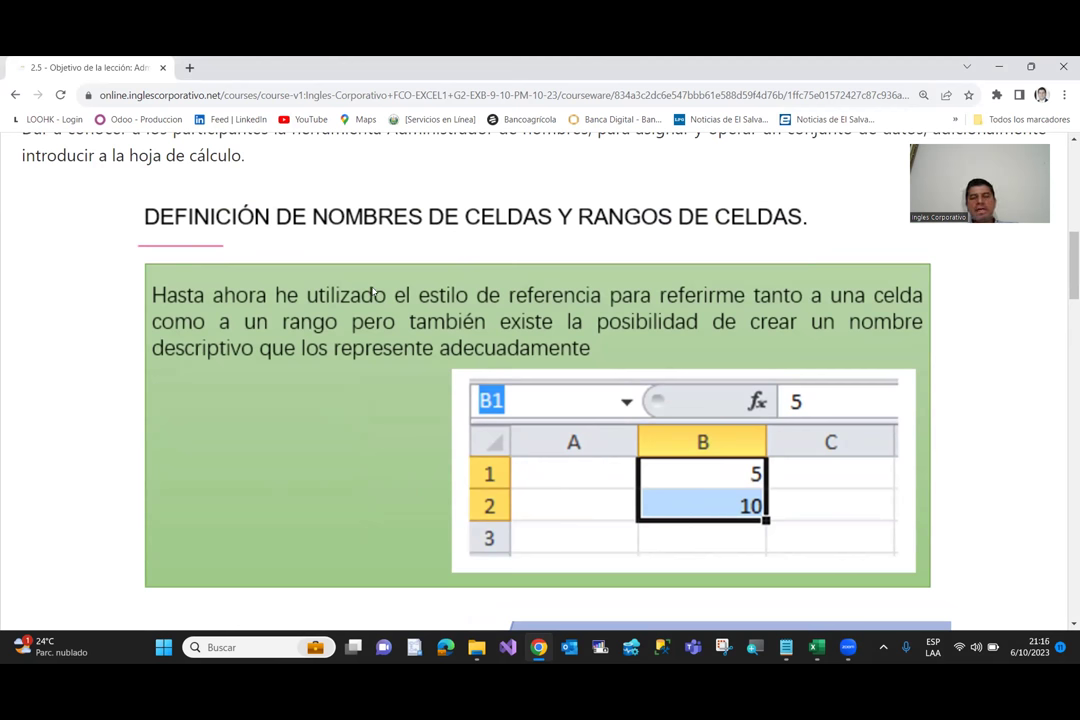
scroll(306, 316, "up", 1)
scroll(307, 316, "up", 1)
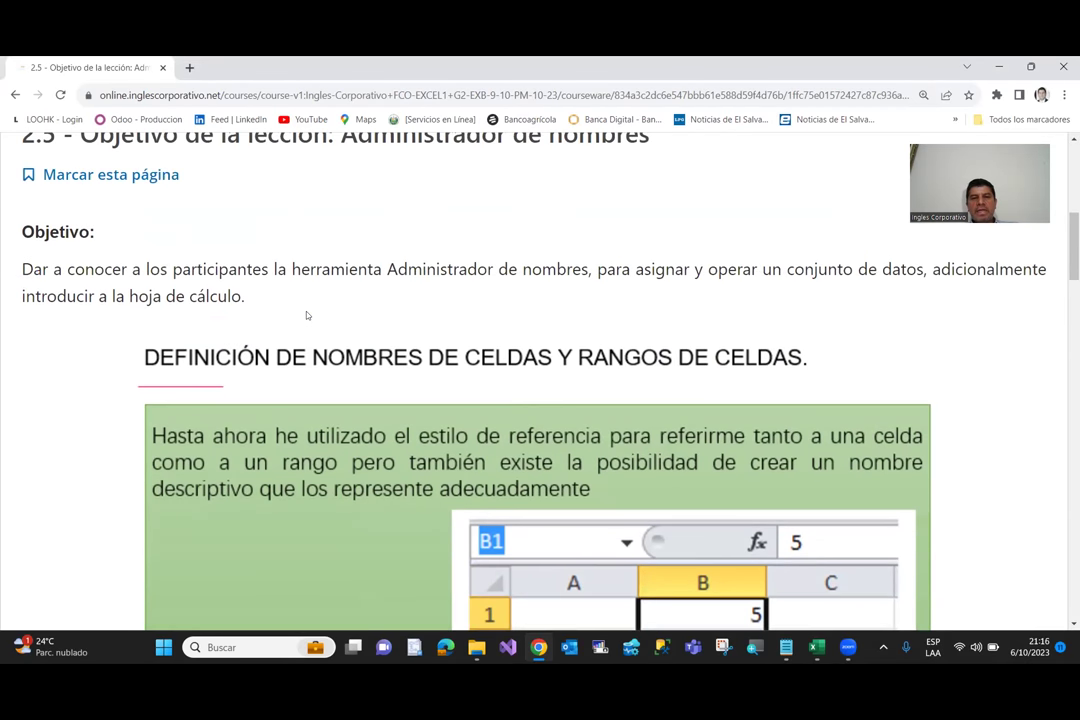
scroll(307, 316, "down", 3)
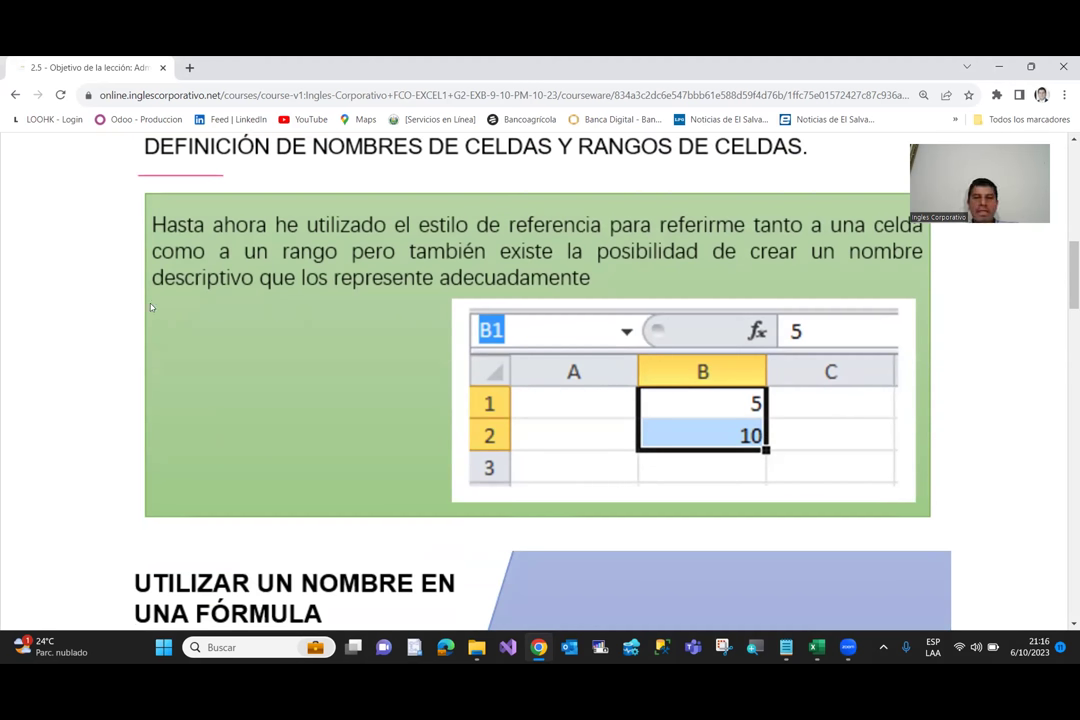
scroll(179, 308, "down", 1)
Step: Scroll down to the 'Utilizar un nombre en una fórmula' example where =SUMA(MiRango) returns 15
scroll(179, 308, "down", 2)
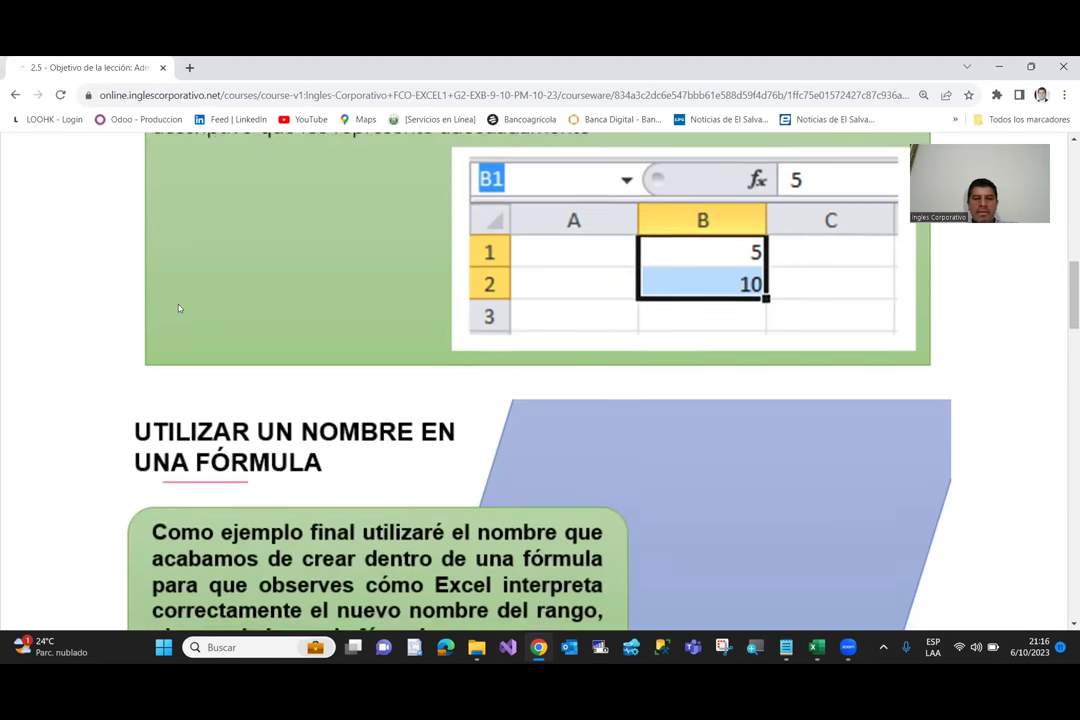
scroll(179, 308, "down", 2)
scroll(179, 308, "down", 1)
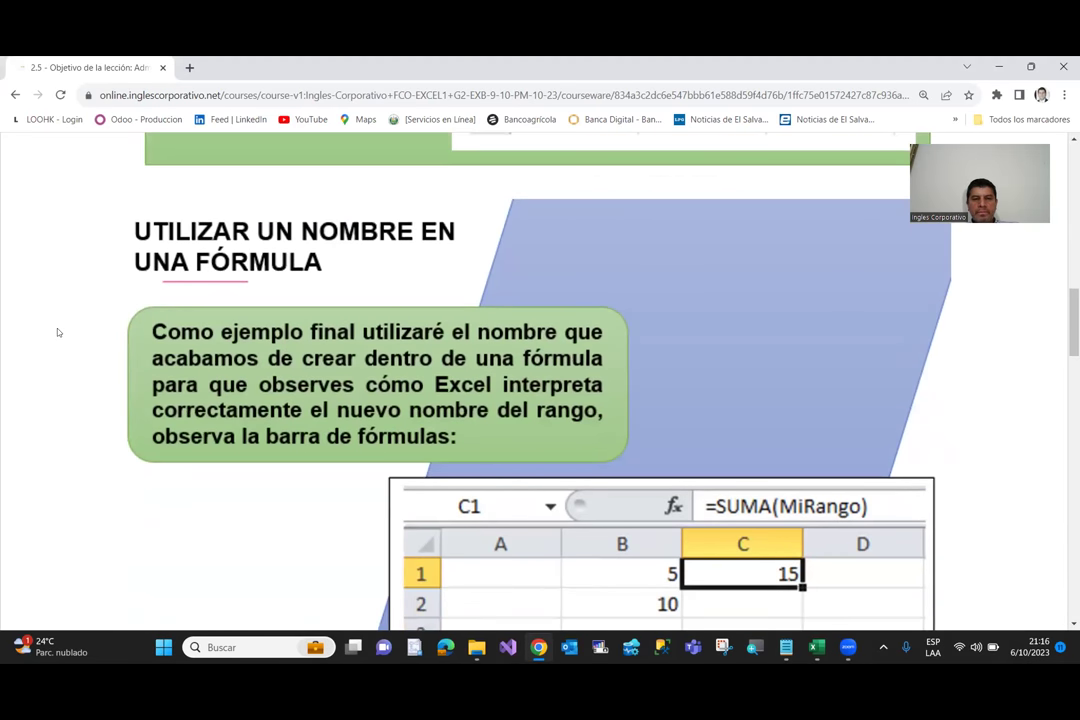
scroll(58, 332, "down", 1)
scroll(58, 332, "up", 1)
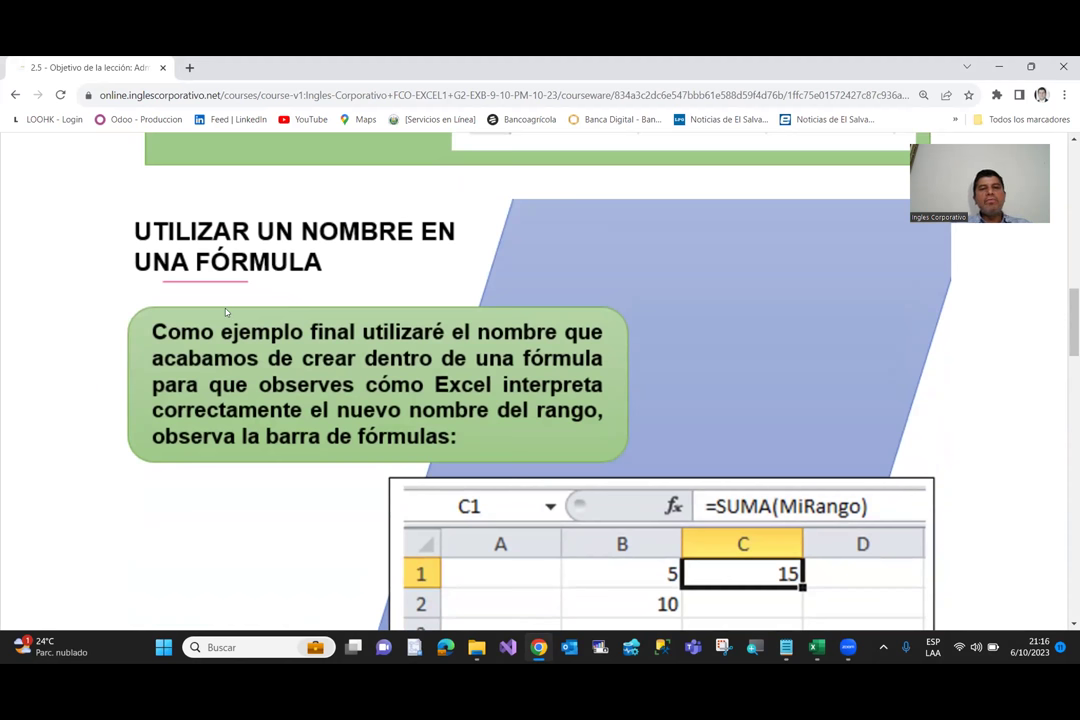
scroll(130, 330, "down", 1)
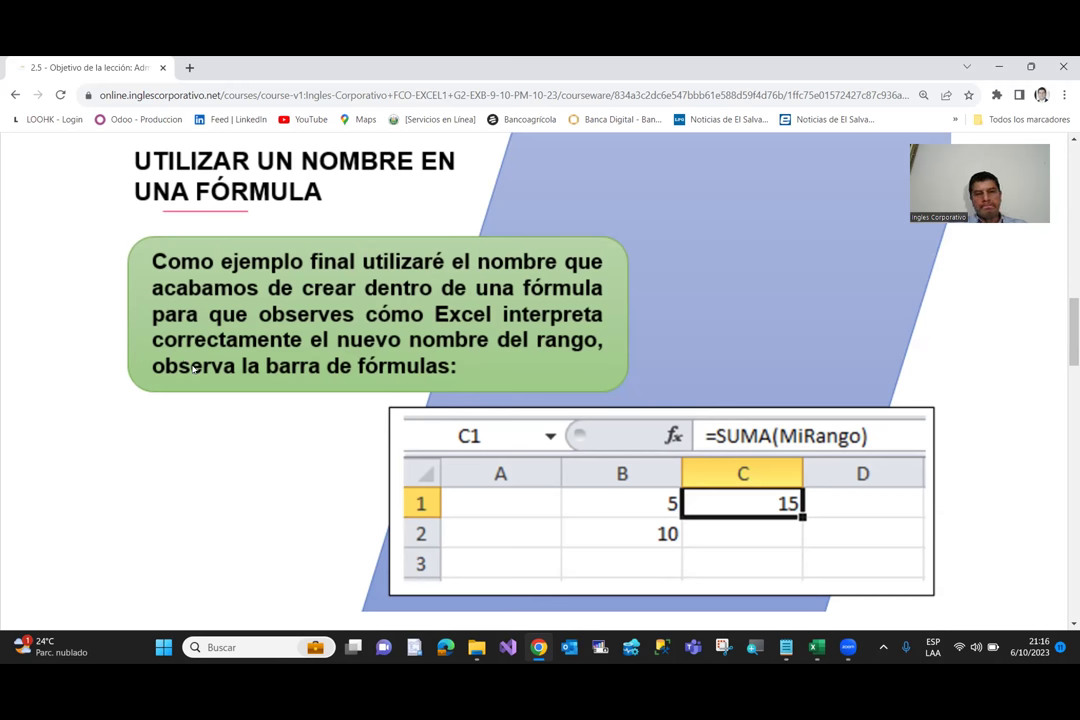
scroll(150, 372, "down", 1)
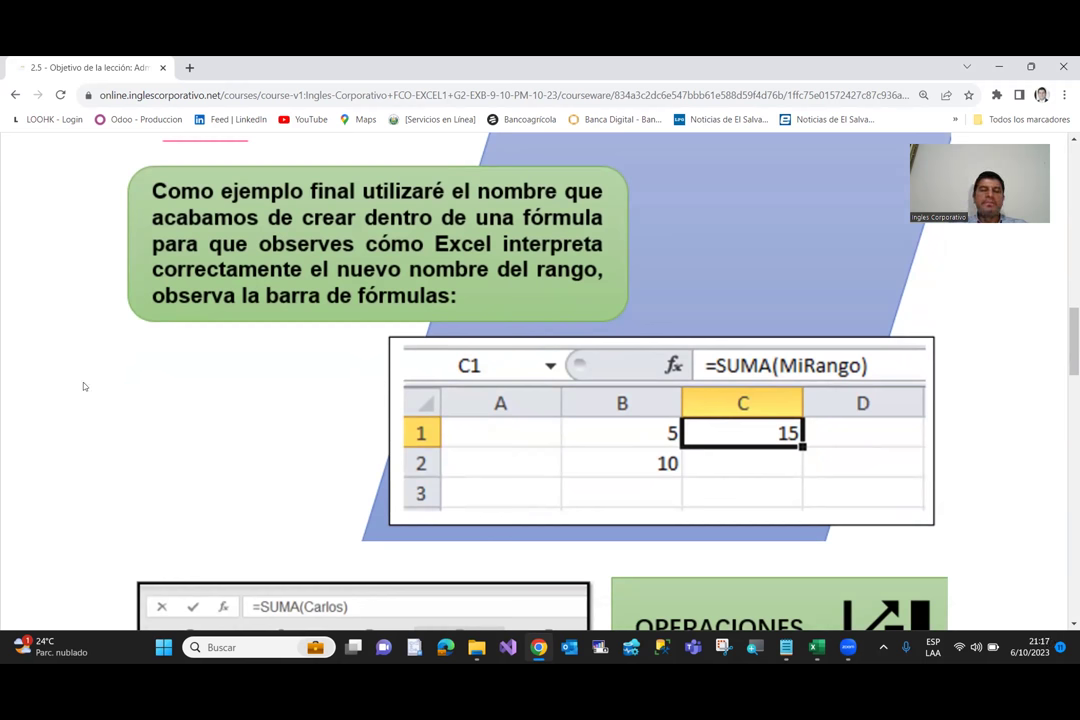
Step: Scroll past the 'Operaciones con rangos' images to the 'El cuadro Nombre nuevo' Trimestre1 example
scroll(84, 386, "down", 1)
scroll(84, 386, "down", 2)
scroll(84, 386, "down", 1)
scroll(84, 386, "down", 1)
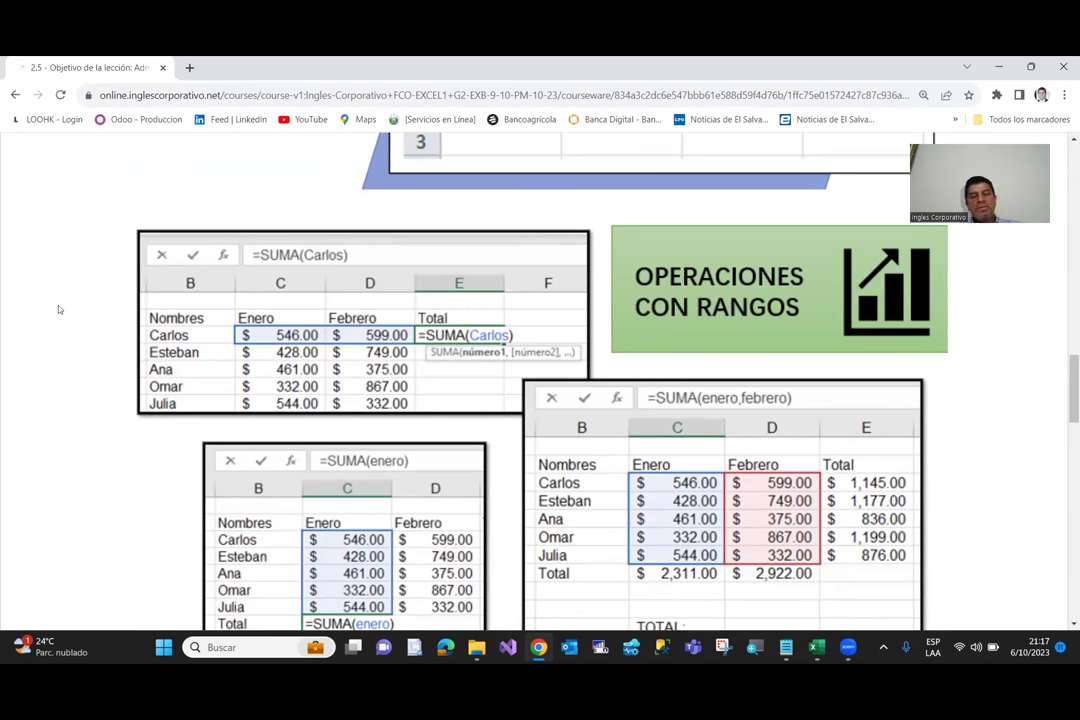
scroll(58, 310, "down", 1)
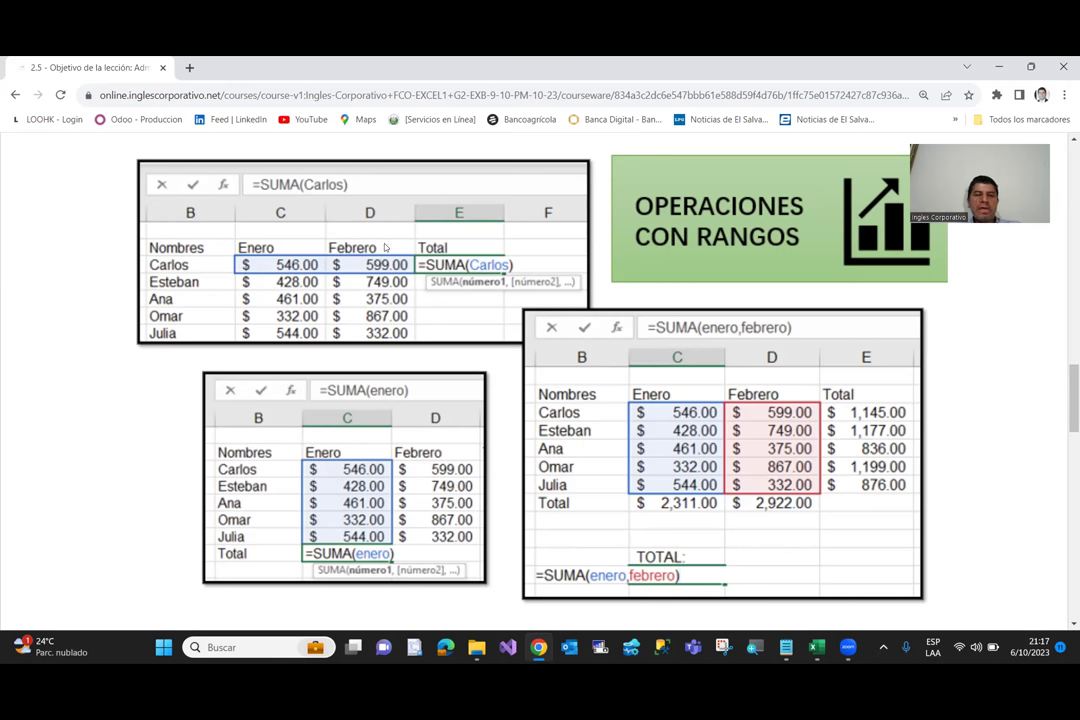
scroll(329, 318, "down", 1)
scroll(329, 318, "down", 2)
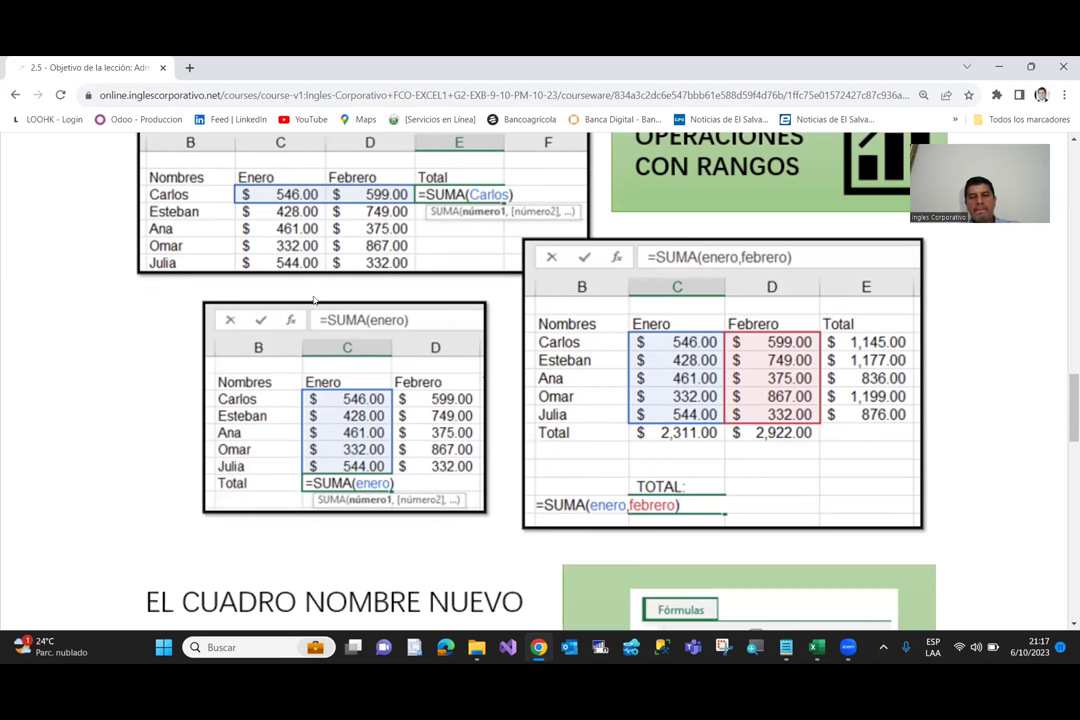
scroll(313, 300, "down", 3)
scroll(313, 300, "down", 2)
Step: Scroll to 'Creación de una constante', showing the ISSS 3.25% constant for the Planilla 2020 table
scroll(313, 300, "down", 2)
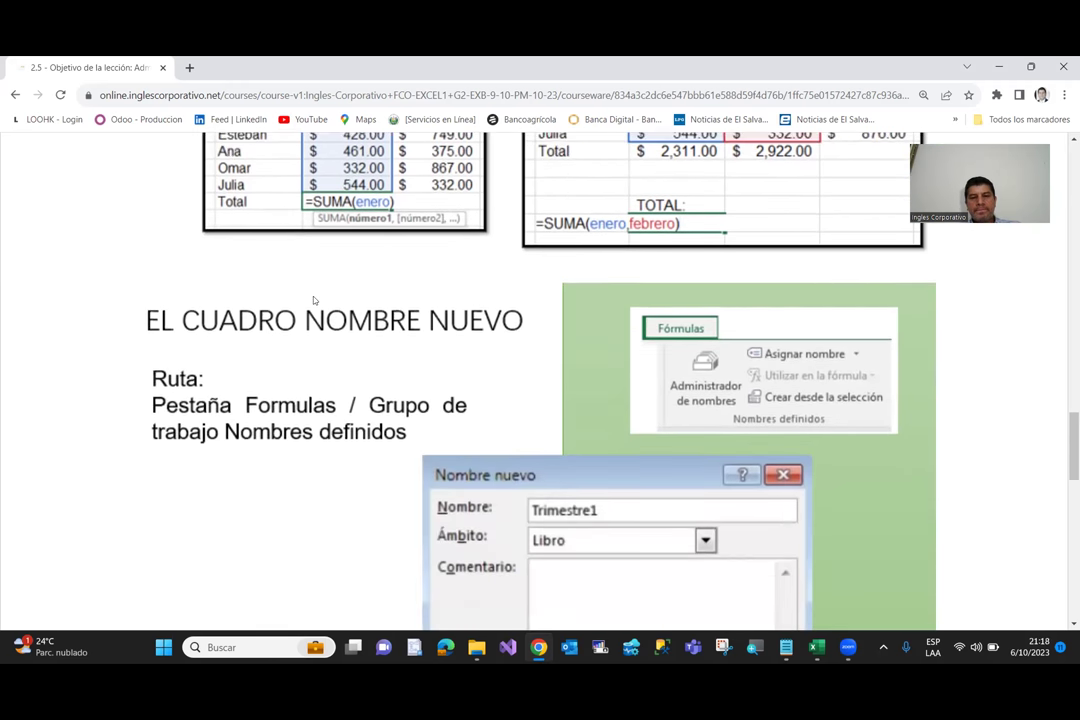
scroll(313, 300, "down", 2)
scroll(313, 300, "down", 2)
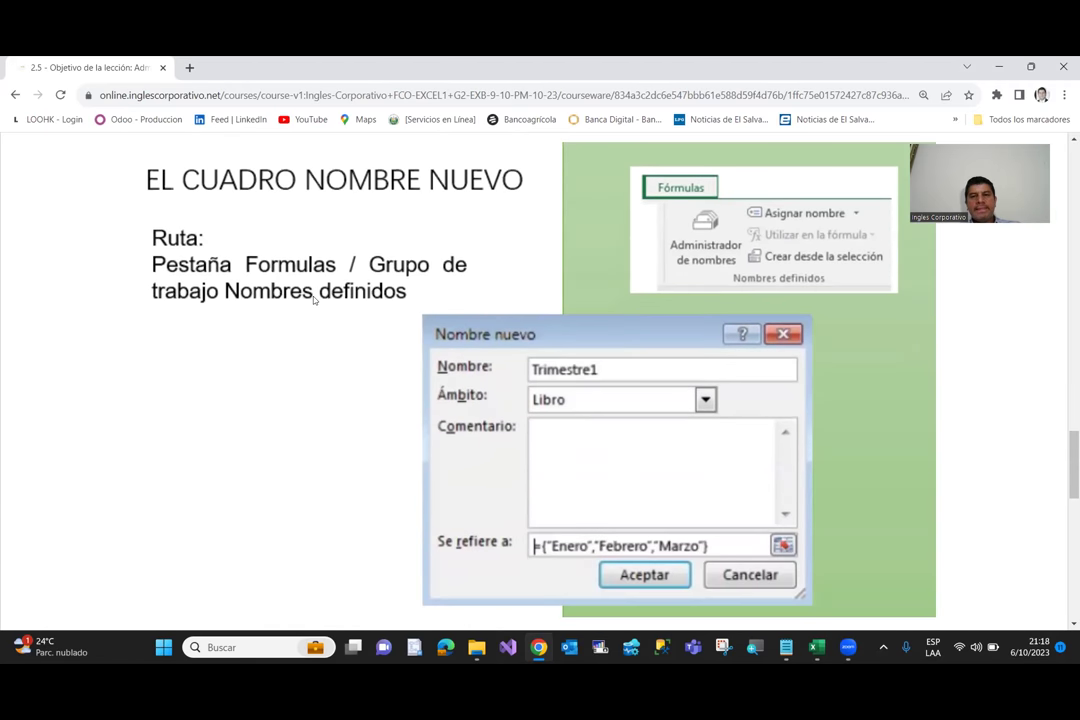
scroll(313, 300, "up", 2)
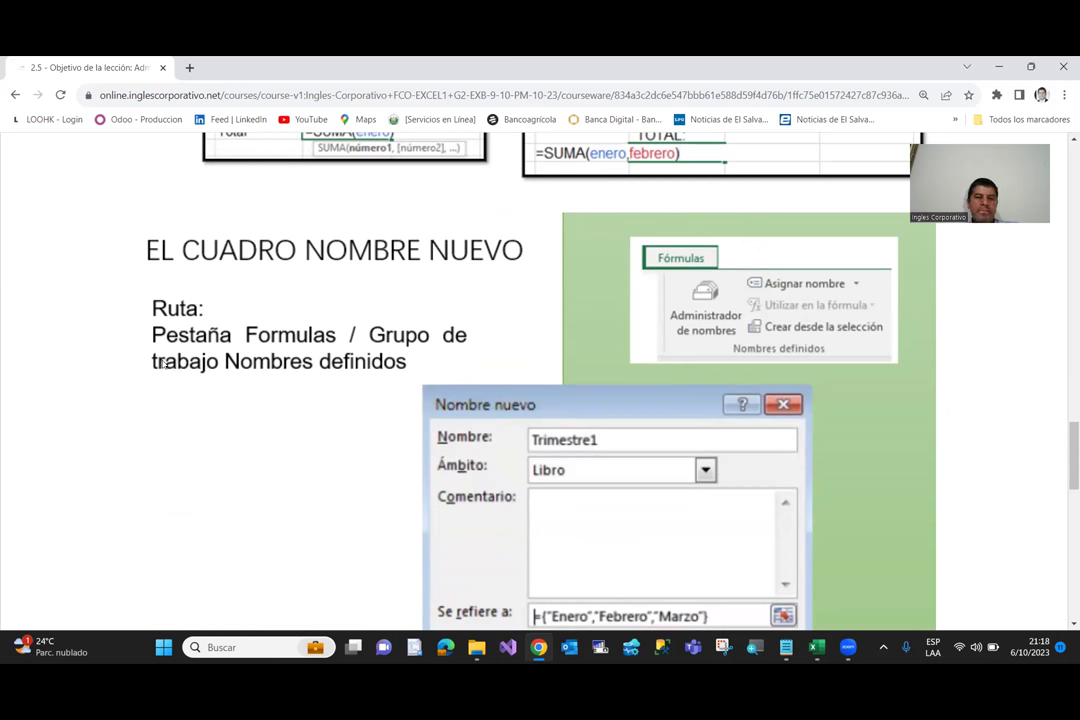
scroll(161, 364, "down", 2)
scroll(166, 369, "up", 2)
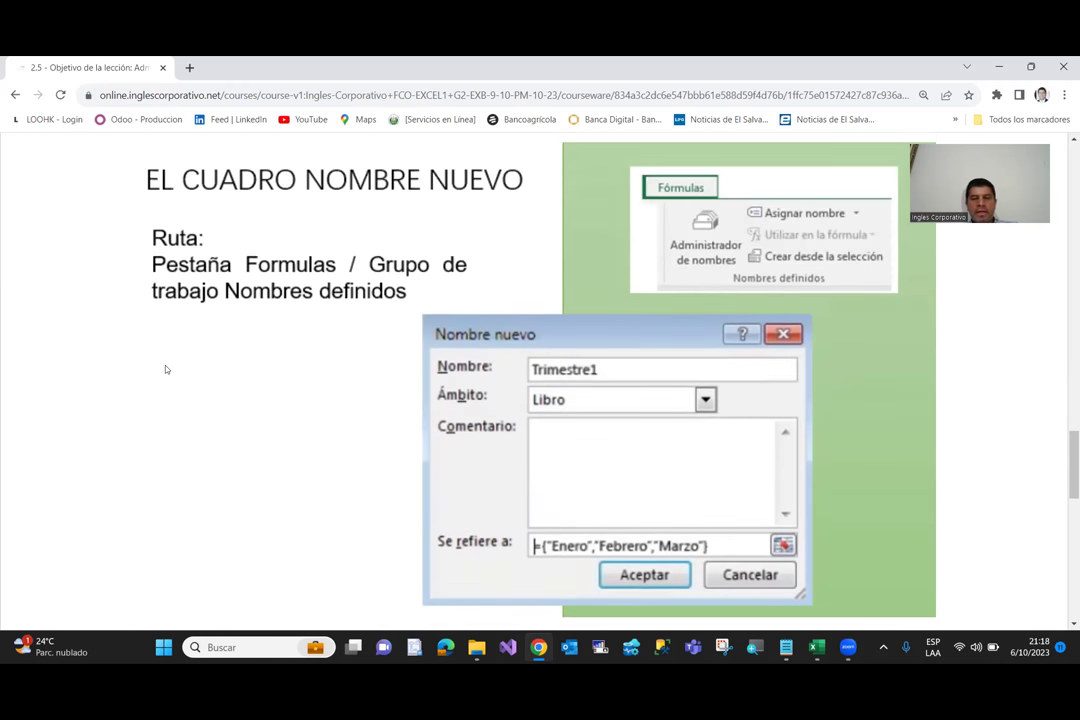
scroll(166, 369, "down", 1)
scroll(166, 369, "down", 1)
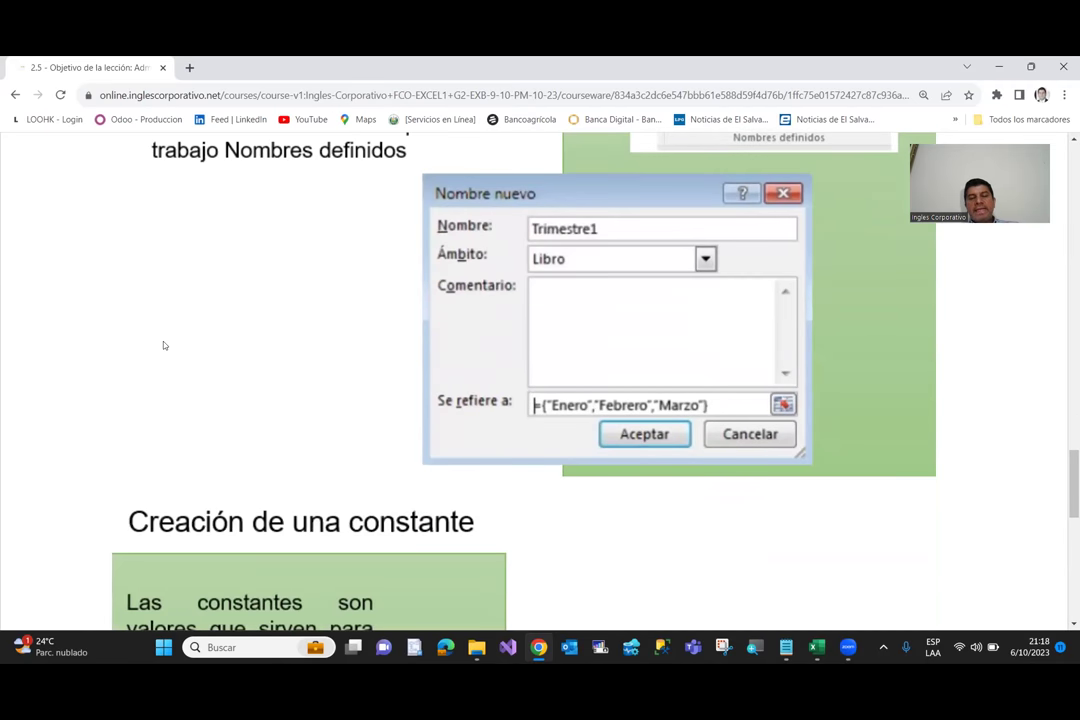
scroll(158, 305, "down", 2)
Step: Scroll the lesson to the 'Creación de una constante' slide with the ISSS 3.25% Nombre nuevo example
scroll(158, 305, "down", 2)
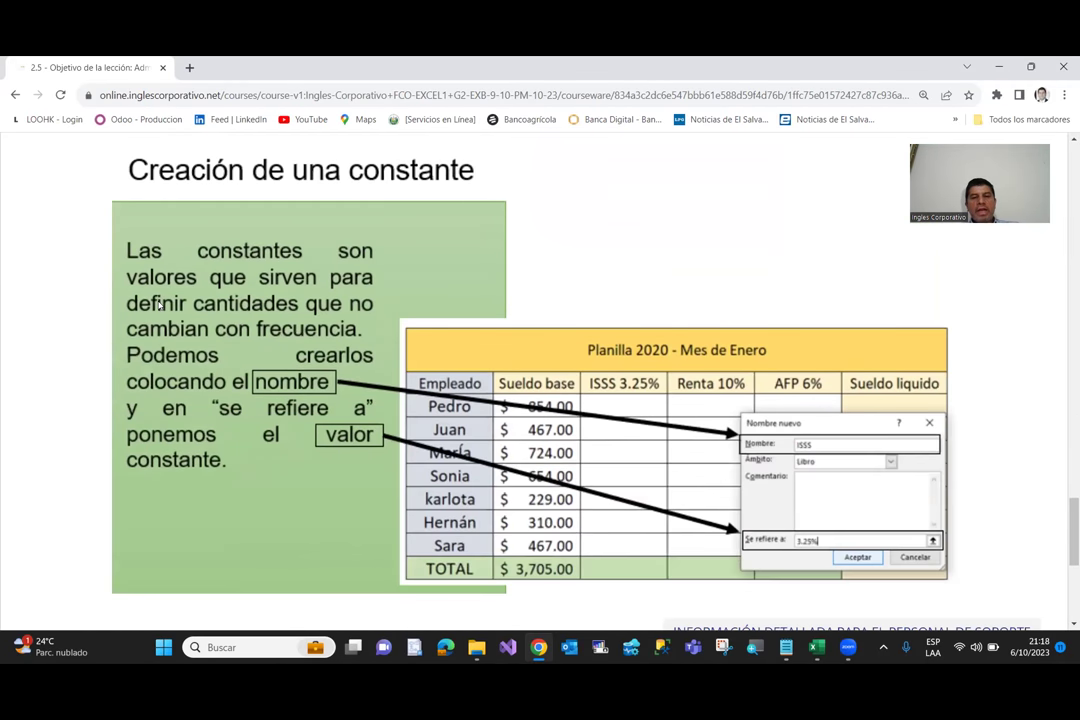
scroll(114, 316, "up", 1)
scroll(114, 316, "down", 1)
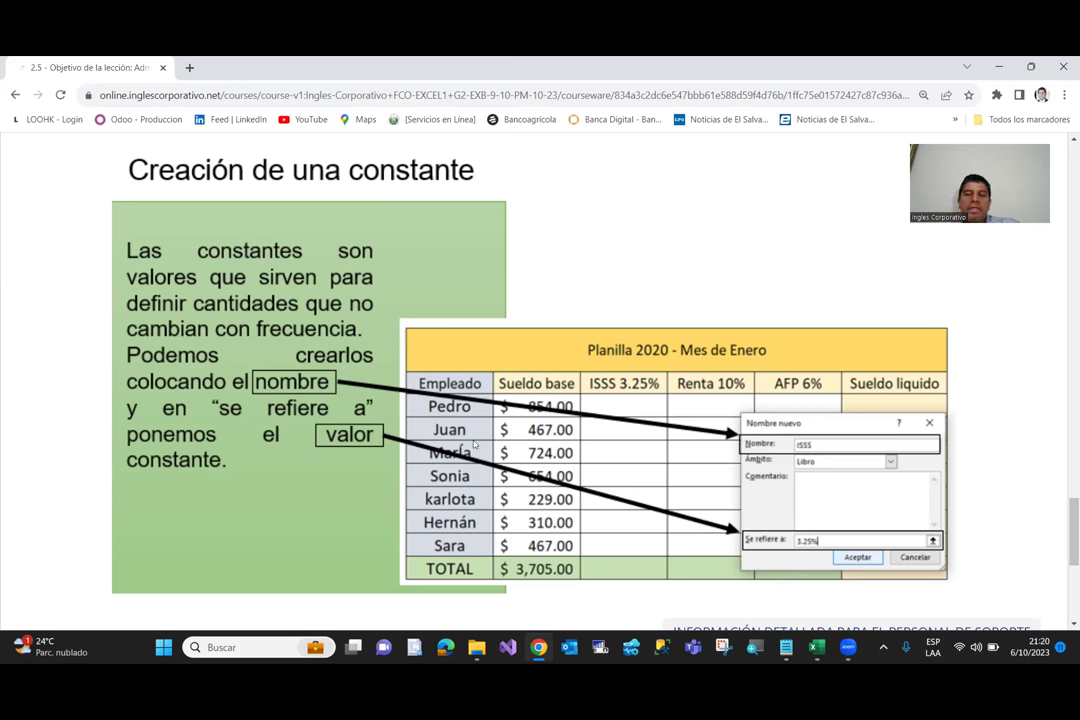
Step: Scroll back up to the '2.5 - Objetivo de la lección' title and navigation bar
scroll(354, 419, "down", 2)
scroll(354, 419, "up", 2)
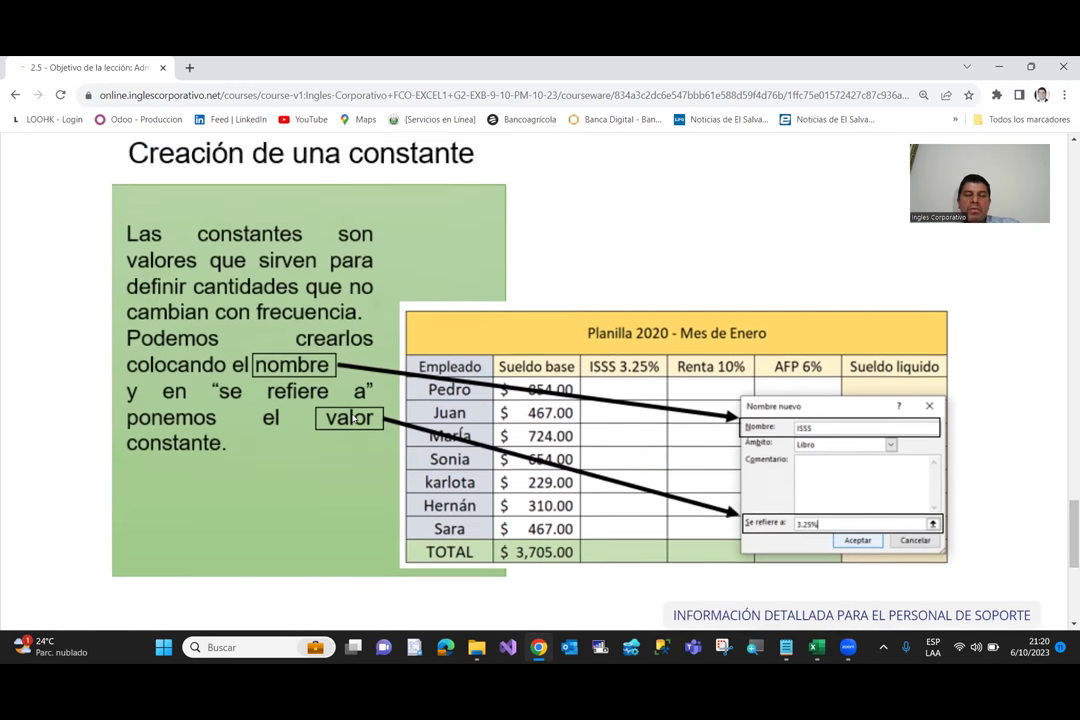
scroll(355, 418, "up", 1)
scroll(355, 418, "down", 2)
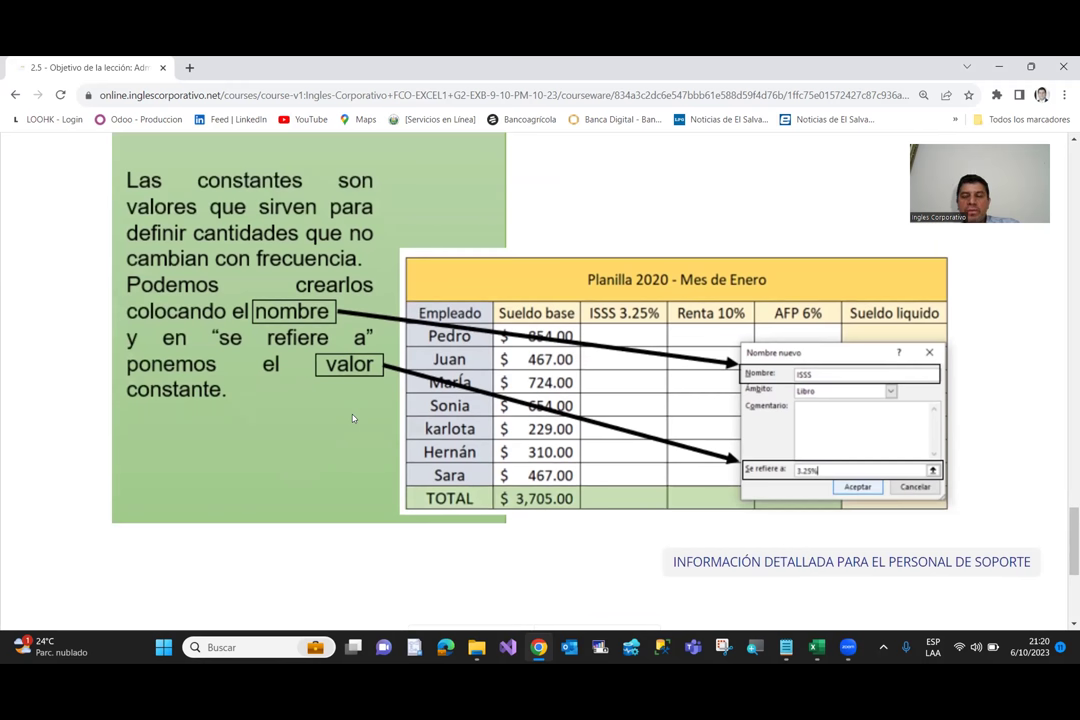
scroll(352, 418, "up", 1)
scroll(352, 418, "up", 2)
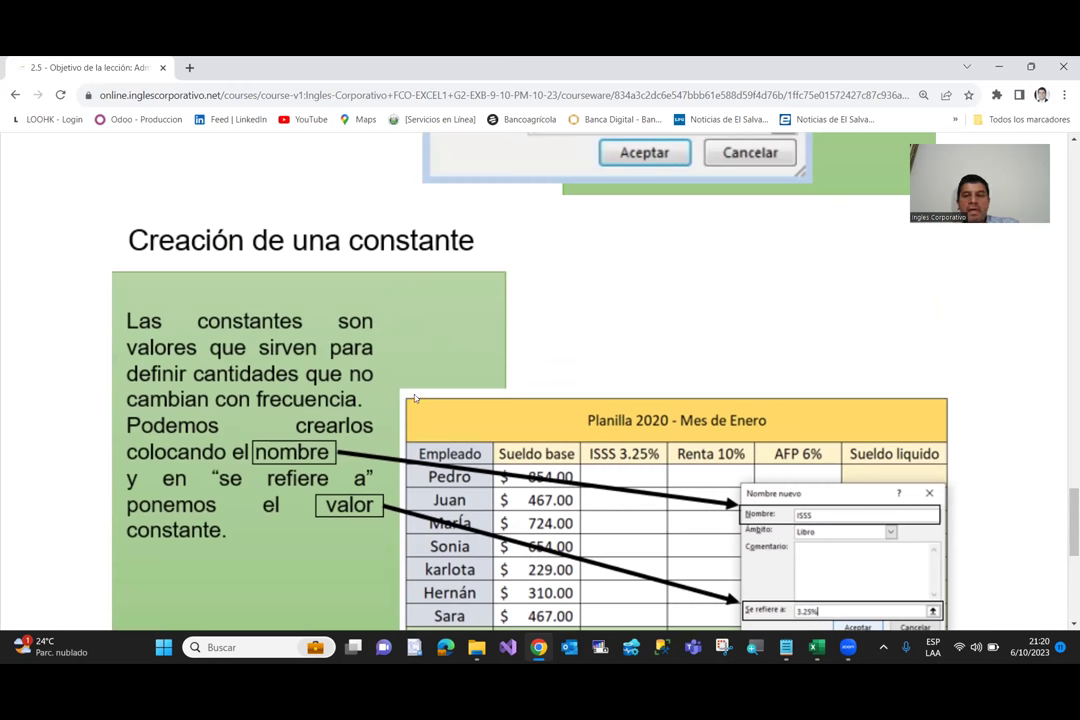
scroll(414, 398, "down", 5)
scroll(414, 398, "up", 6)
scroll(420, 399, "down", 5)
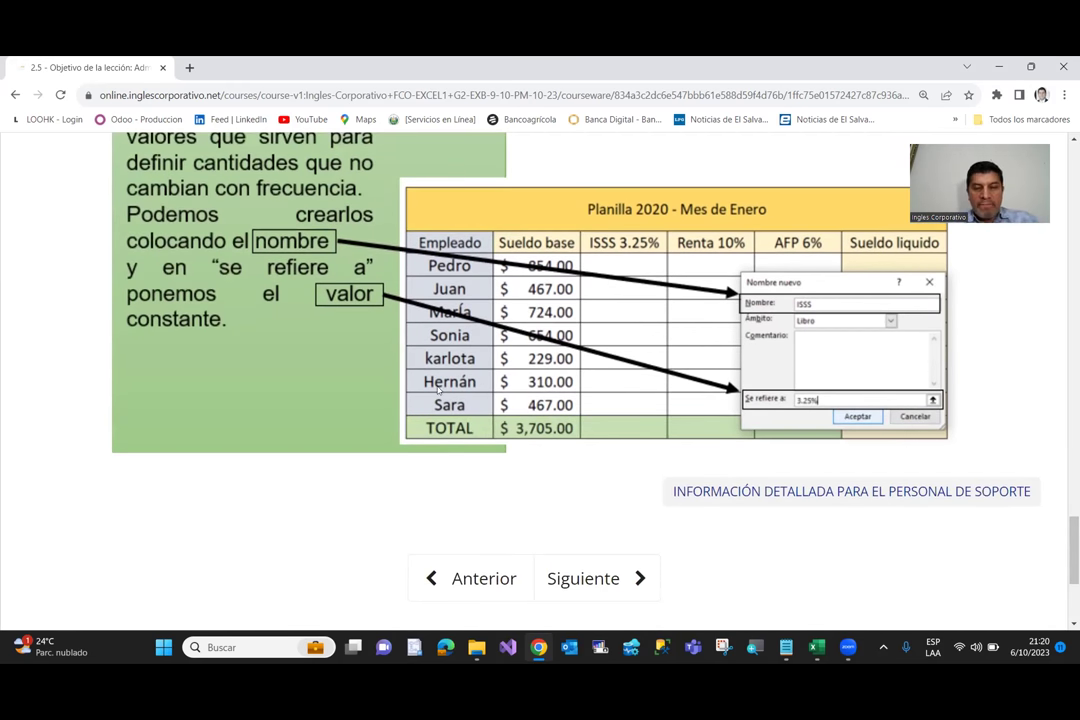
scroll(209, 219, "up", 2)
scroll(243, 260, "up", 3)
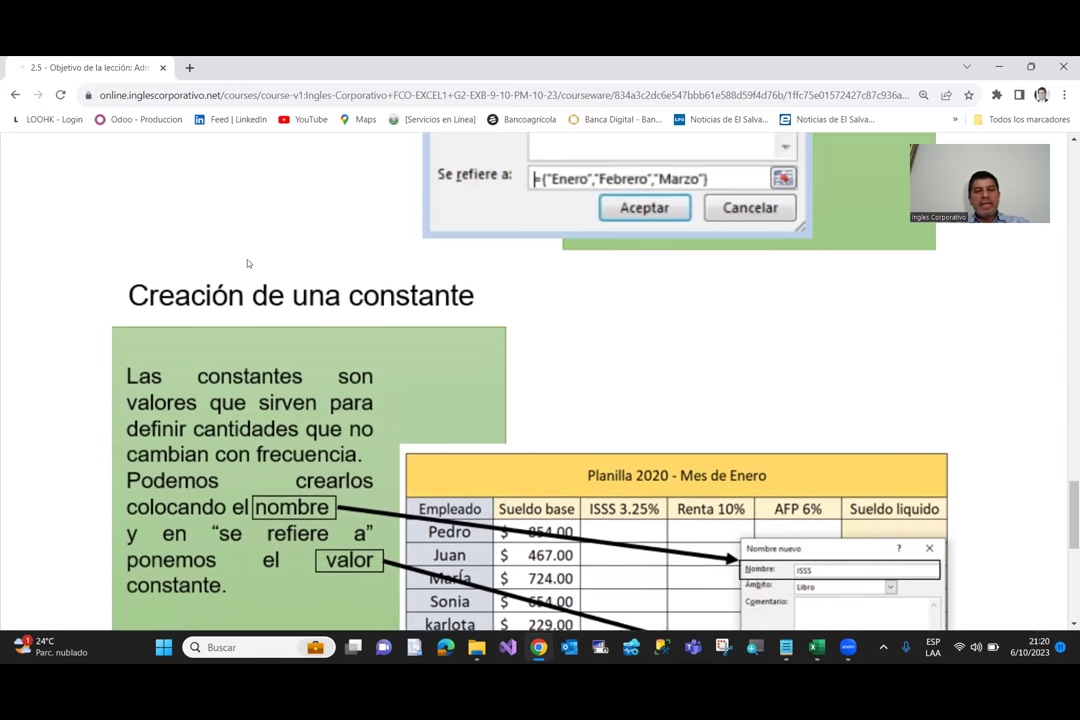
scroll(258, 252, "up", 3)
scroll(258, 250, "up", 2)
scroll(235, 298, "up", 3)
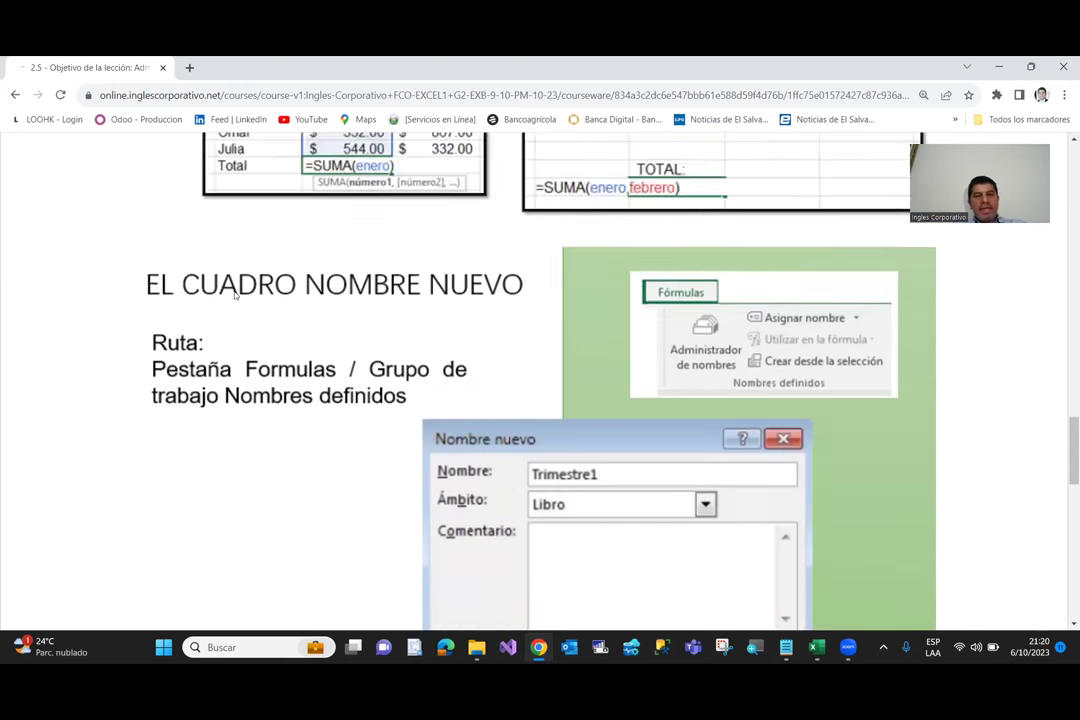
scroll(235, 294, "up", 4)
scroll(236, 295, "up", 3)
scroll(236, 295, "up", 3)
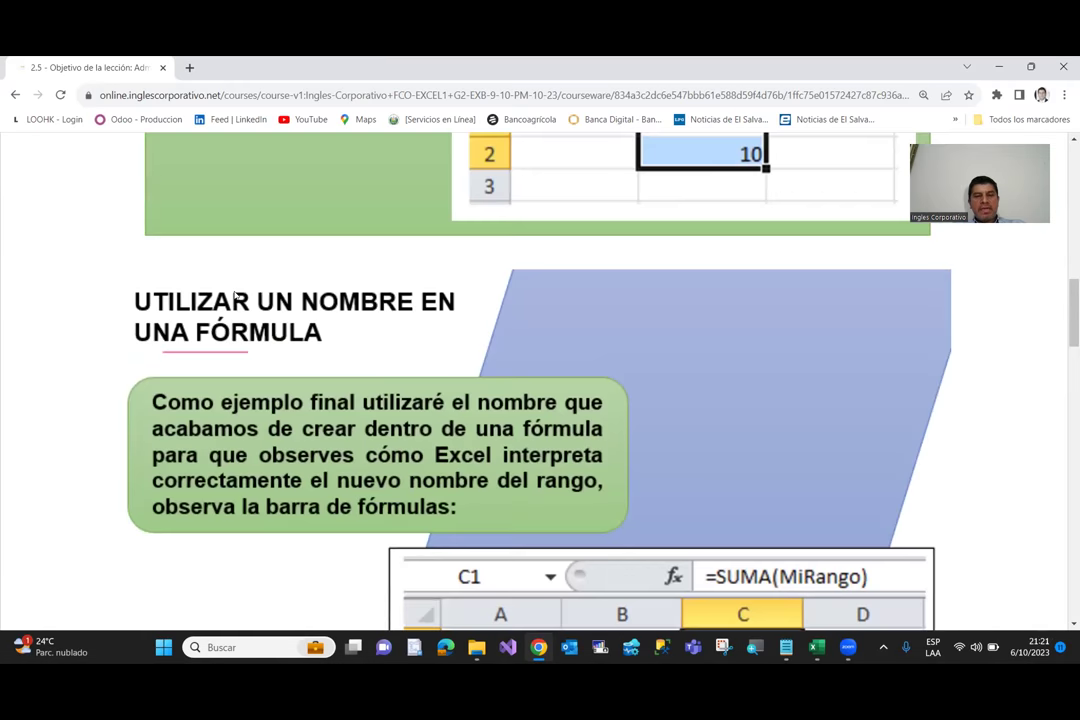
scroll(236, 295, "up", 4)
scroll(236, 295, "up", 1)
scroll(236, 295, "down", 2)
scroll(236, 295, "up", 3)
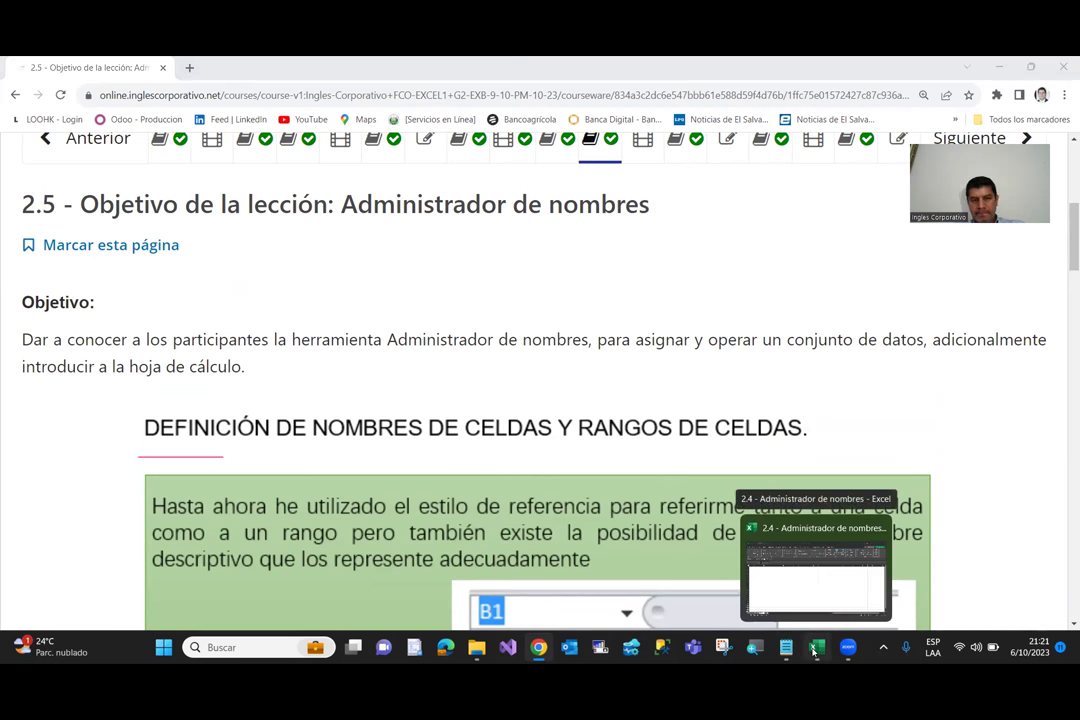
Step: Bring the '2.4 - Administrador de nombres' workbook forward and zoom Hoja1 to 140%
left_click(814, 648)
left_click(140, 292)
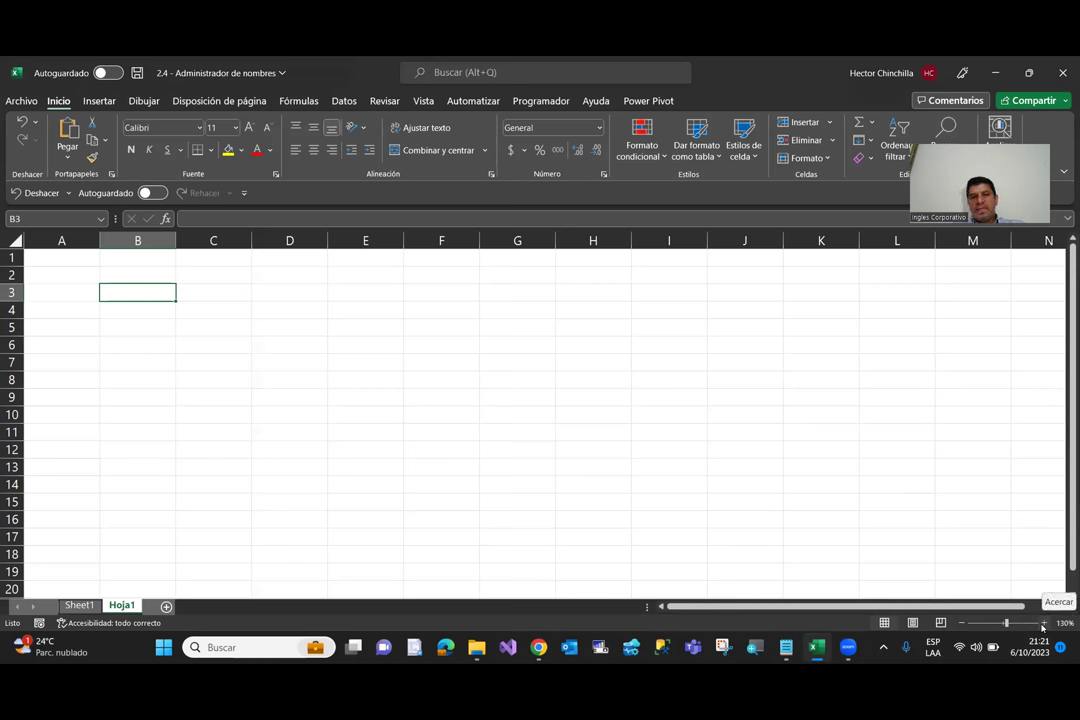
left_click(1044, 623)
left_click(330, 320)
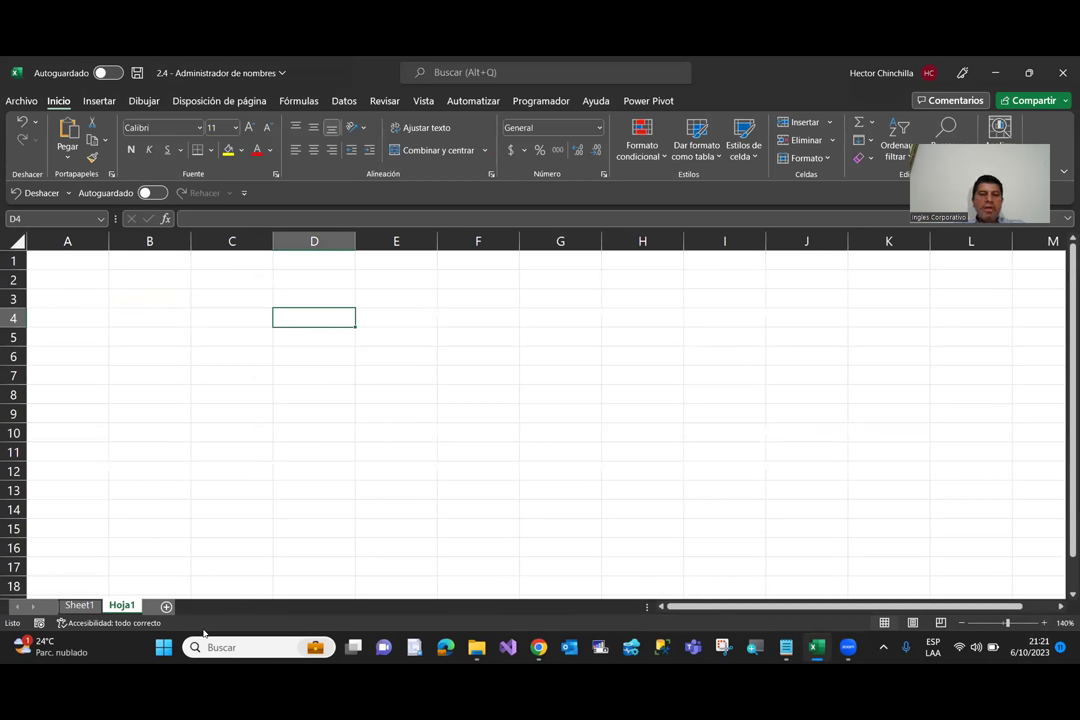
key("Up")
key("Up")
key("Up")
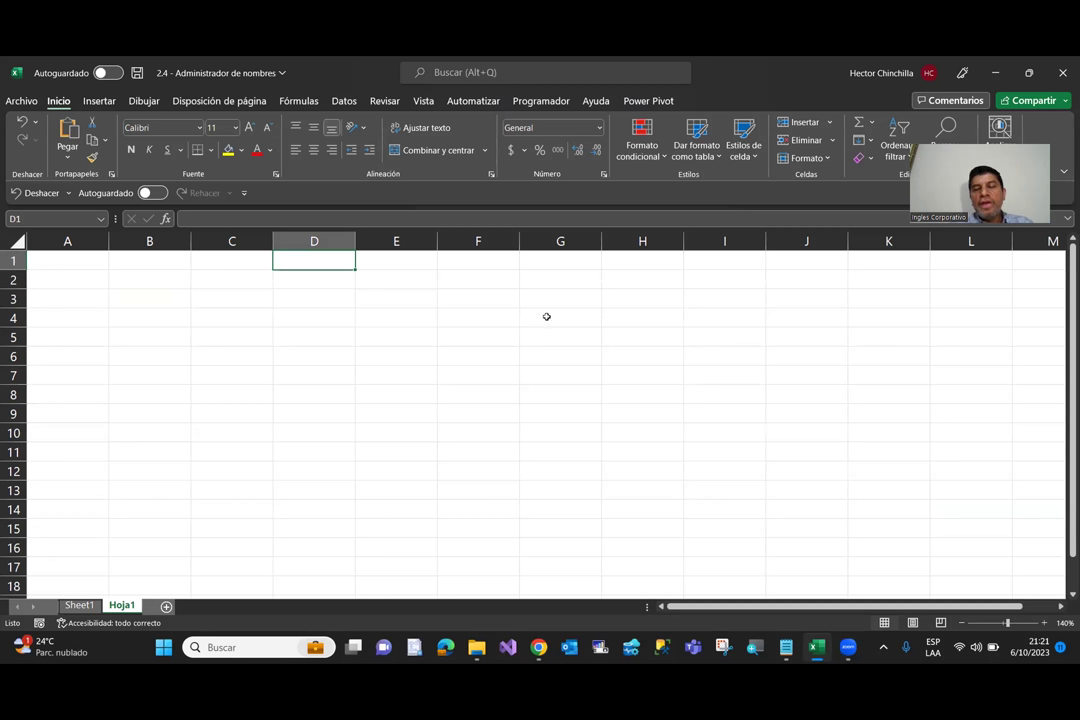
Step: Move around the empty cells of Hoja1, ending with K8 selected
left_click(396, 330)
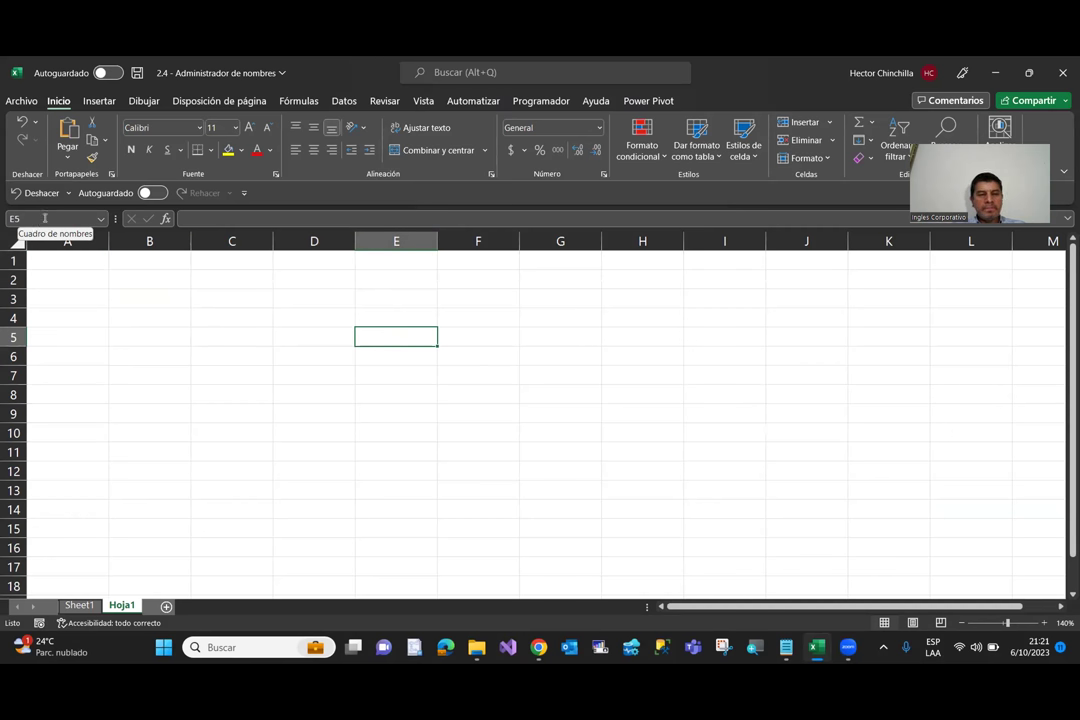
left_click(75, 261)
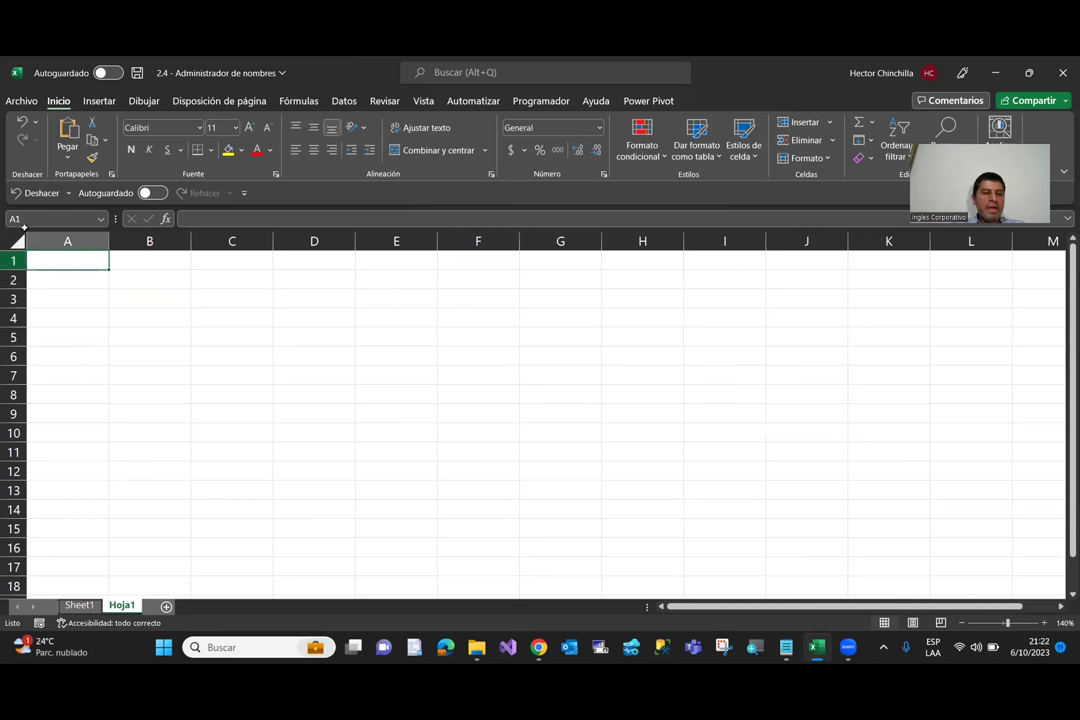
left_click(448, 276)
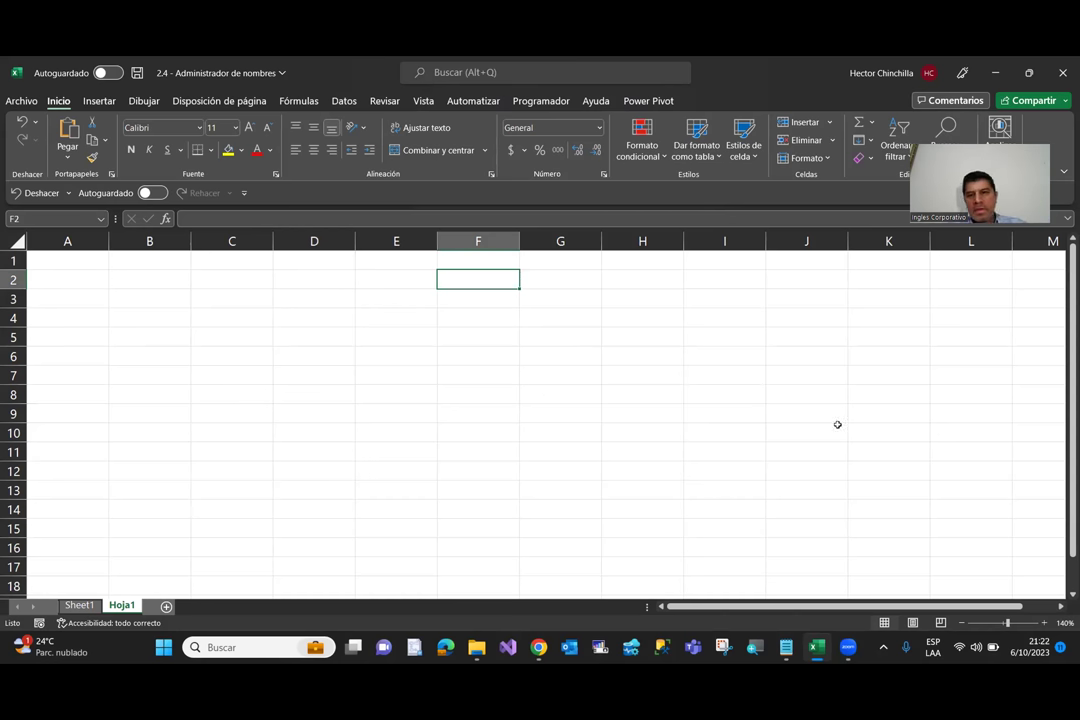
left_click(738, 470)
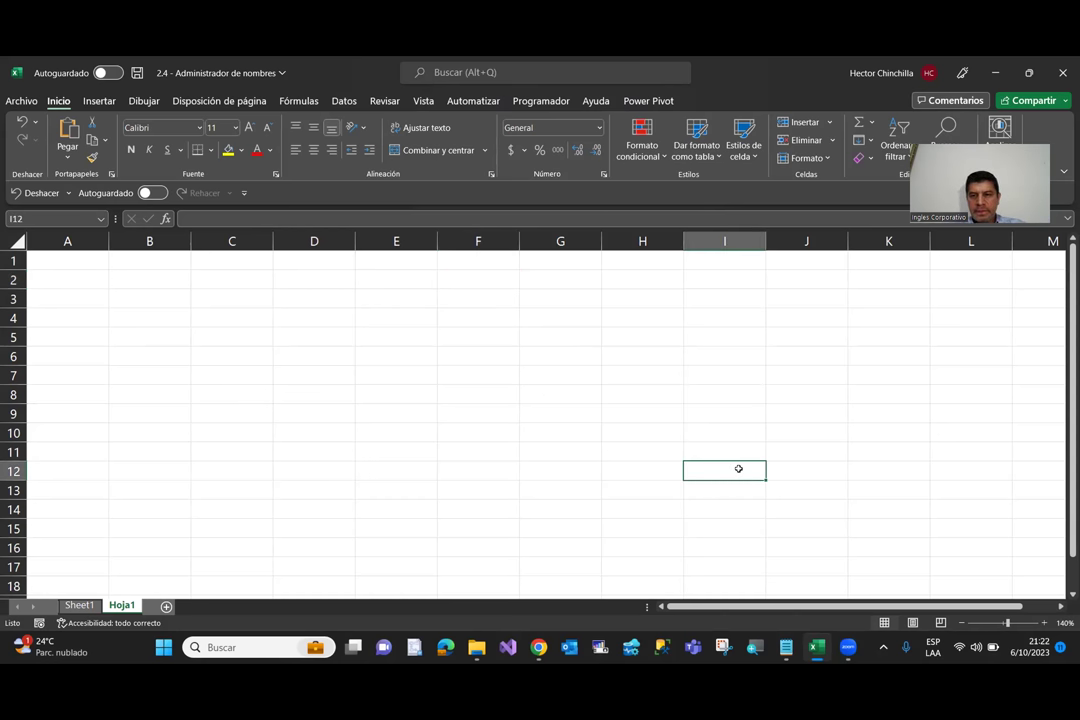
key("Right")
key("Right")
key("Right")
key("Right")
key("Right")
key("Right")
key("Right")
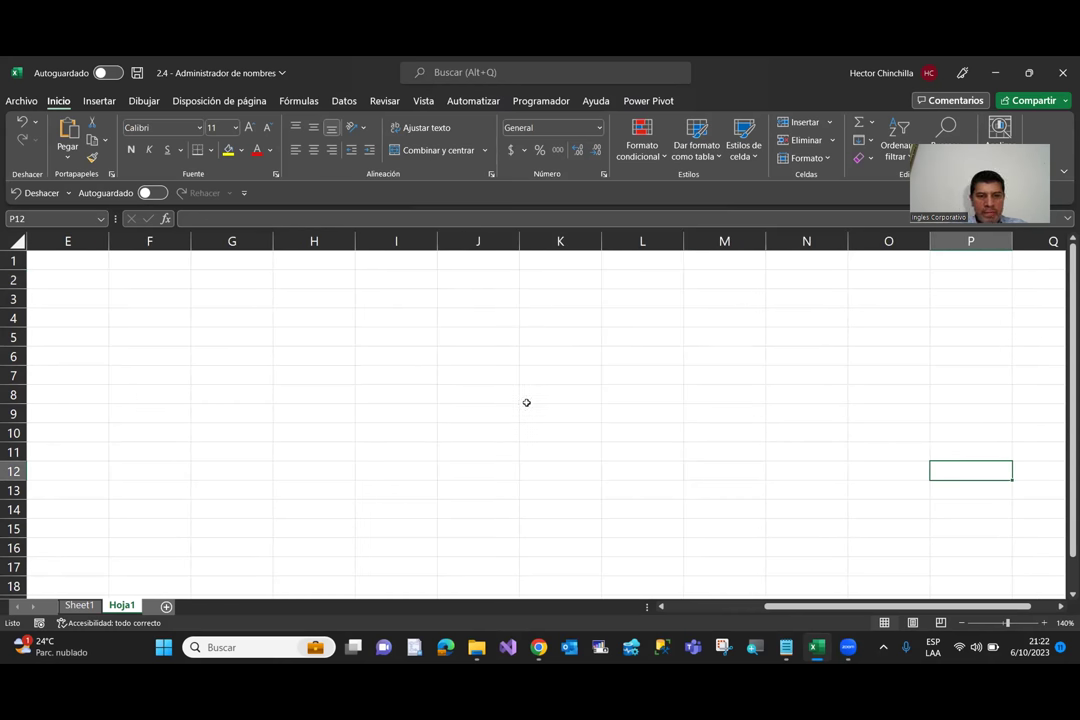
left_click(543, 376)
key("Down")
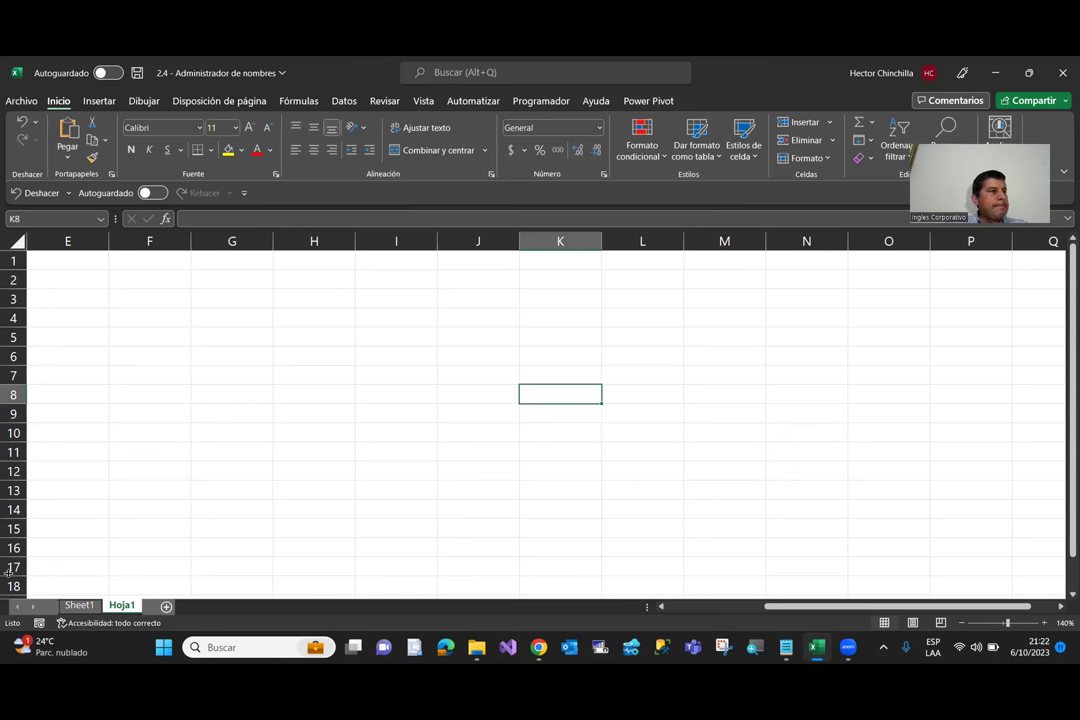
Step: Enter 1 in K8 and 'Asignar nombre, a un valor para utilizarlo como referencia' in L8
type("1")
key("Tab")
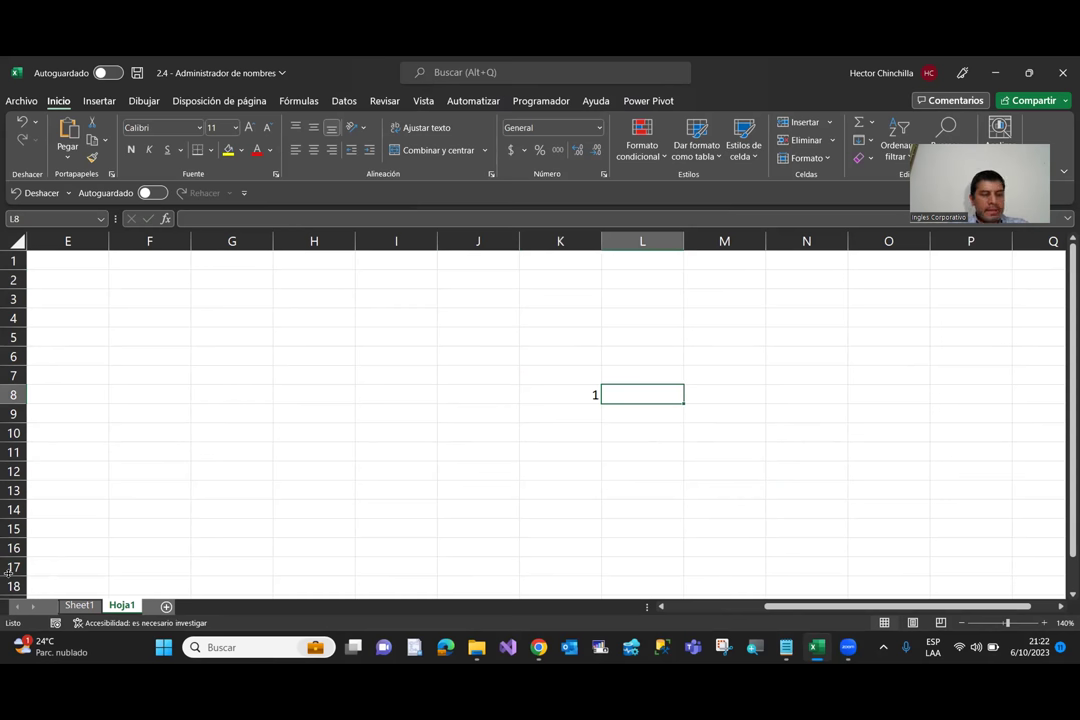
type("Asigna ")
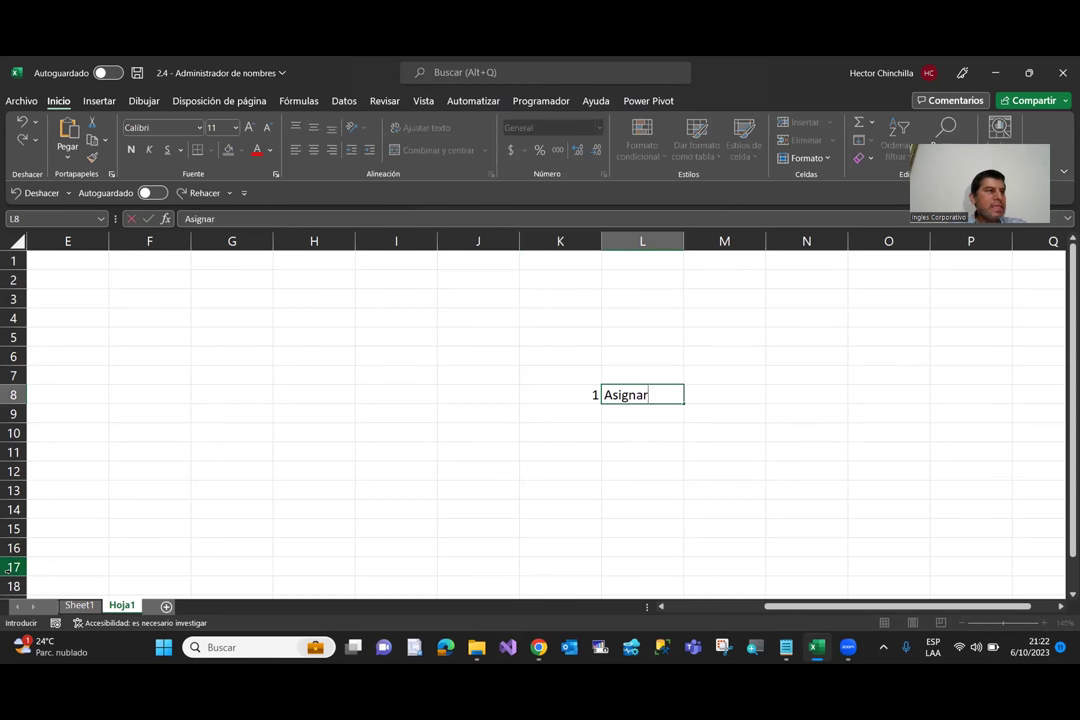
type(" nom")
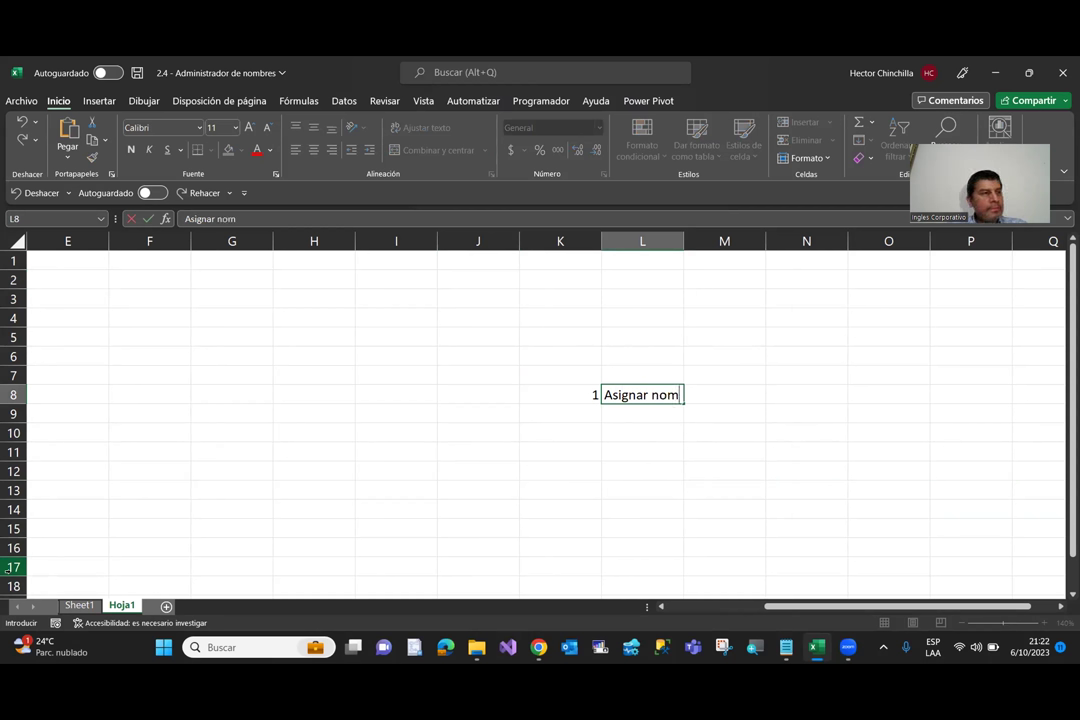
type("bre")
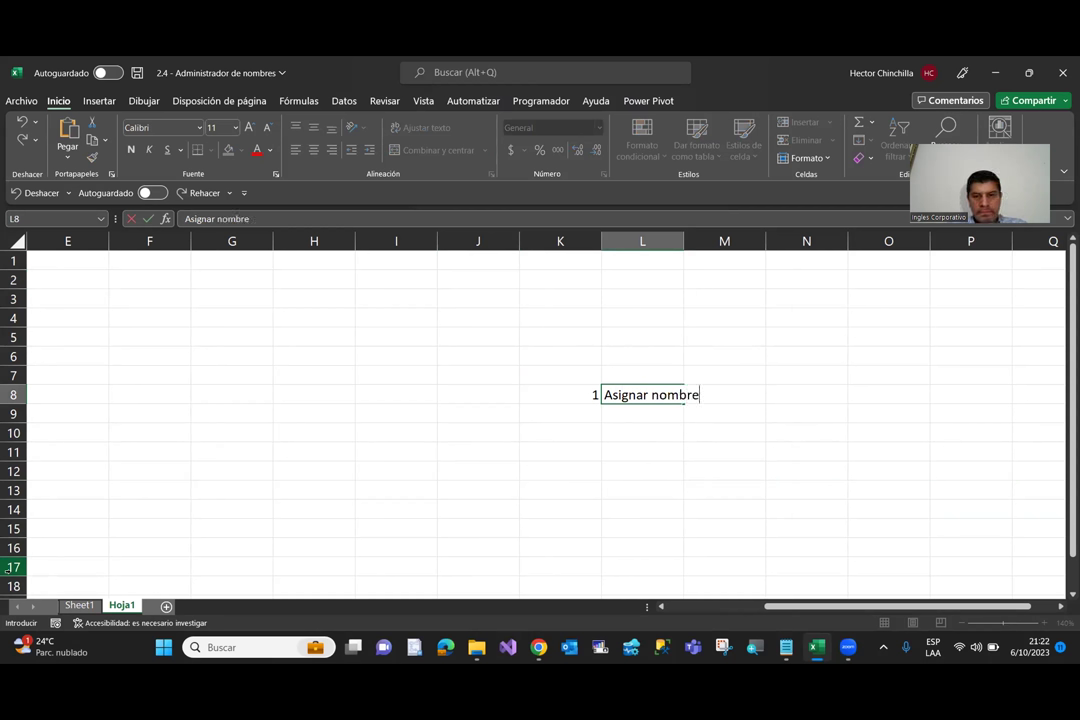
type(", a un valor")
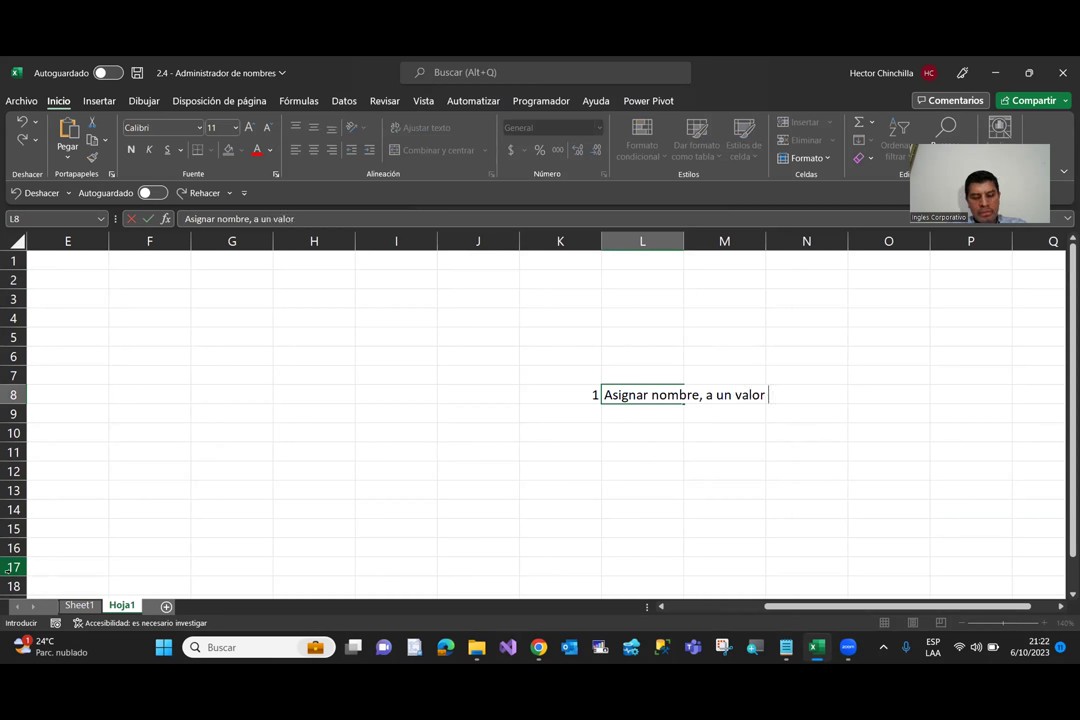
type(" para")
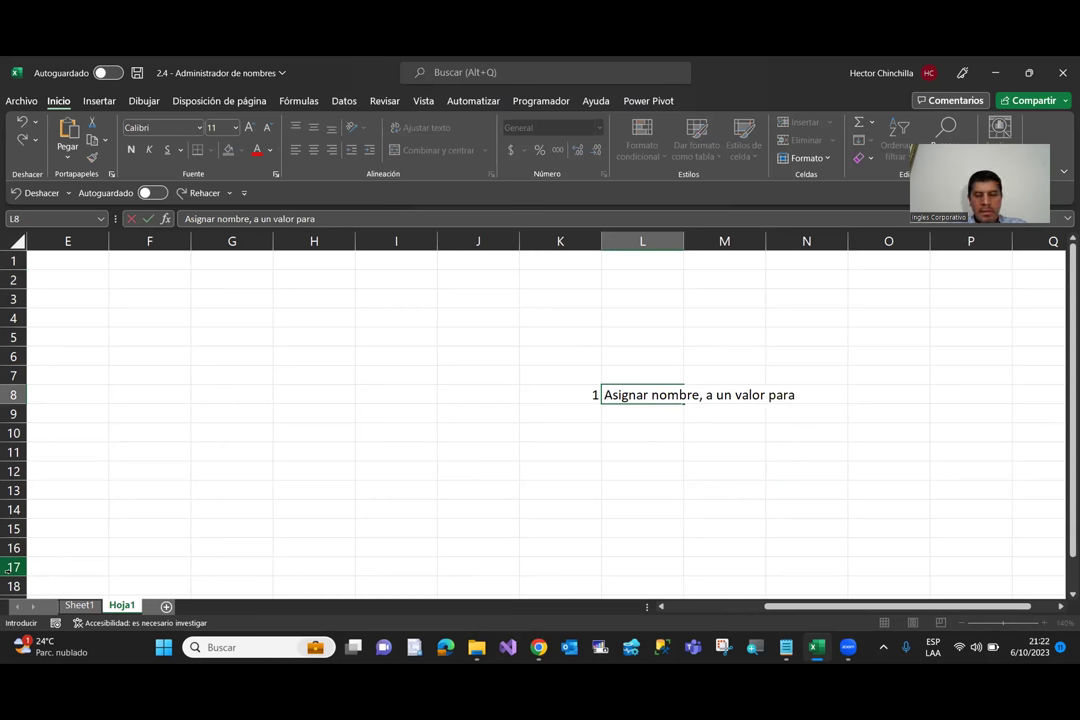
type(" ut")
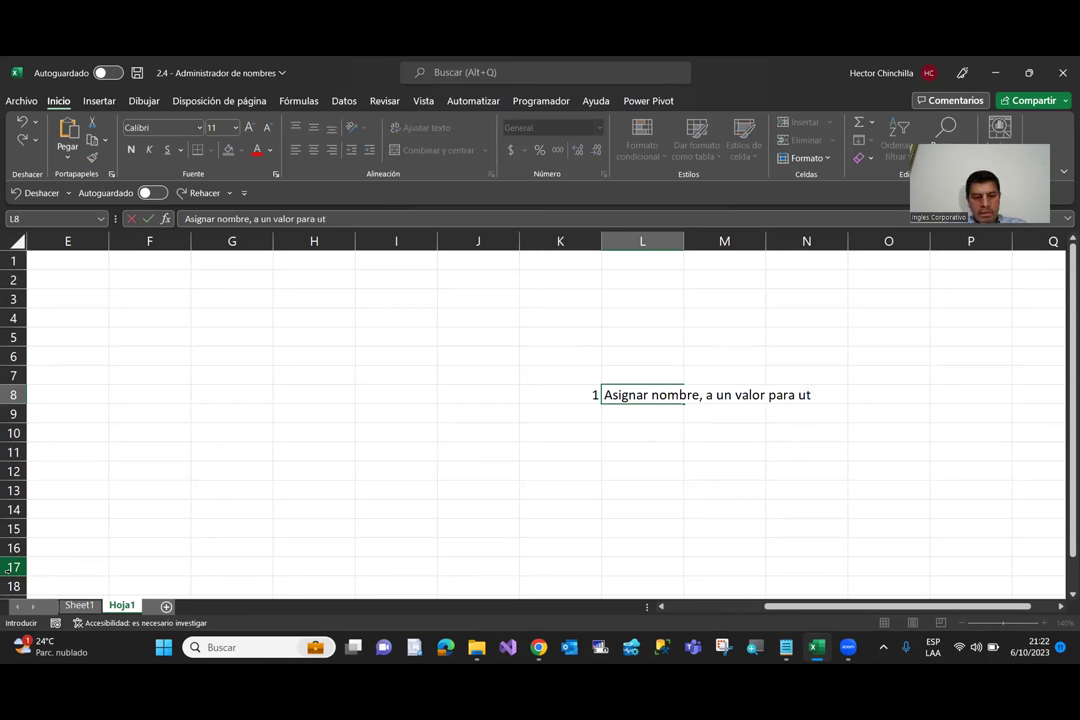
type("ilizarlo como referencia")
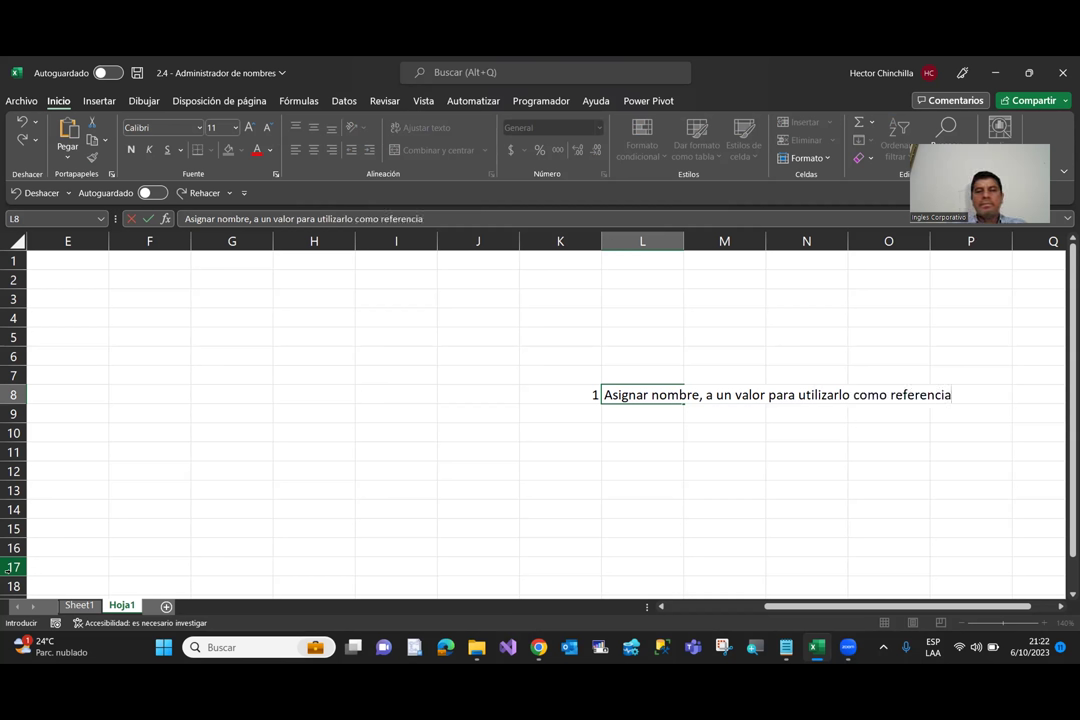
left_click(640, 297)
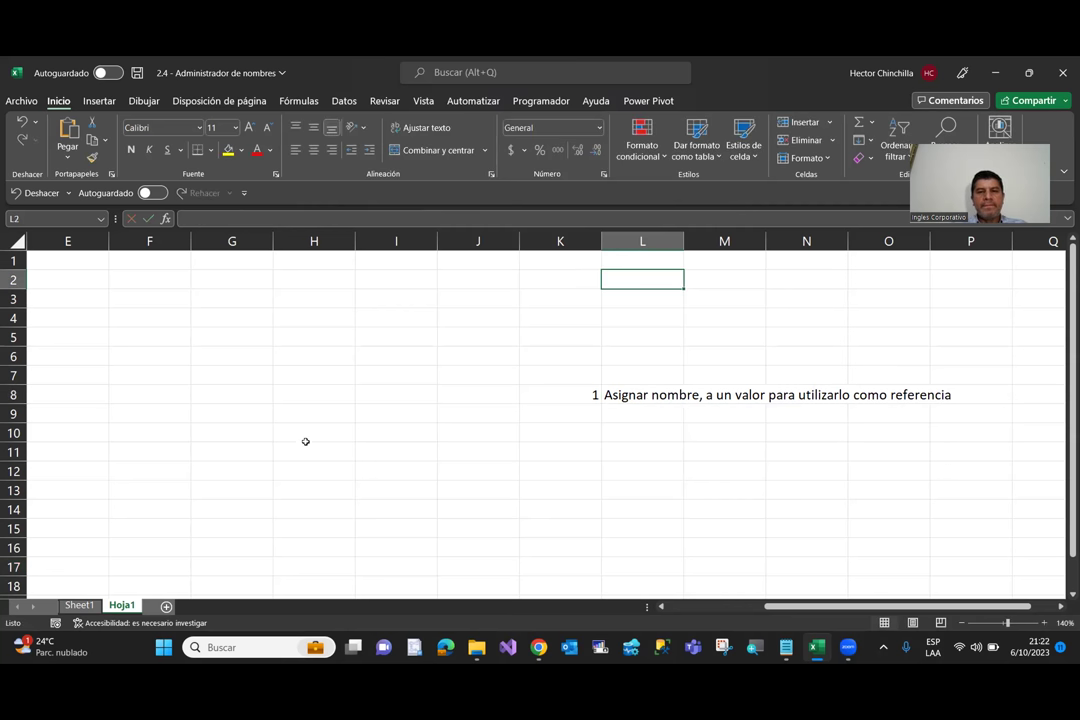
Step: Put the Valor heading in M1 and 100 in M2, formatted as accounting currency
key("Up")
key("Up")
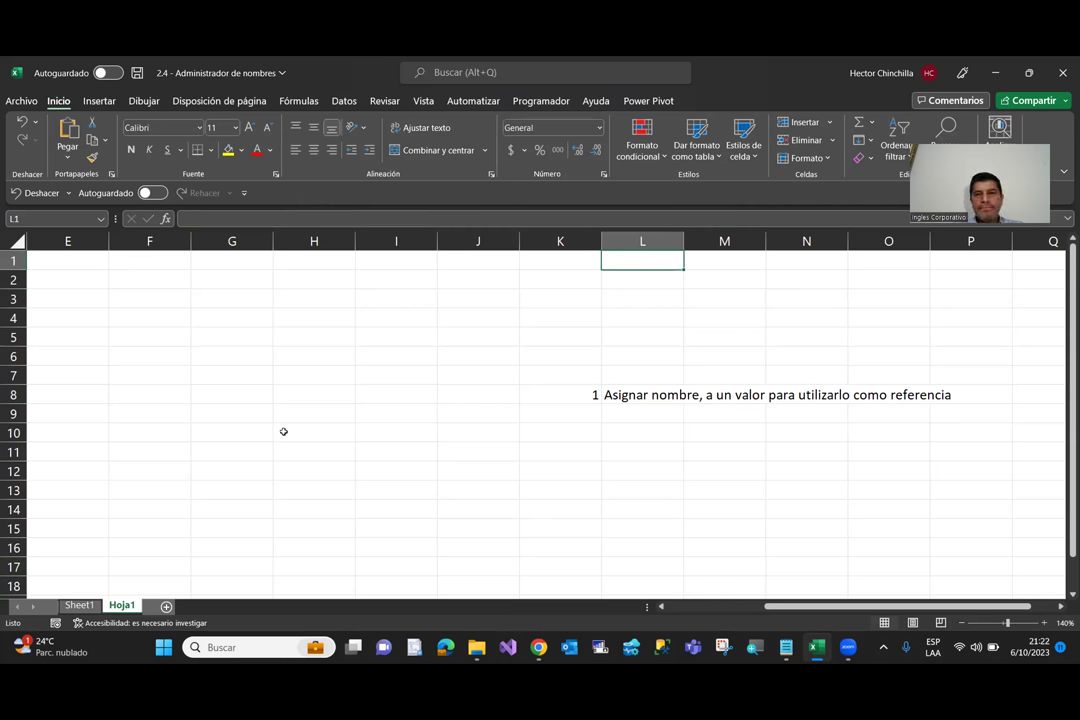
key("Right")
type("Valor")
key("Return")
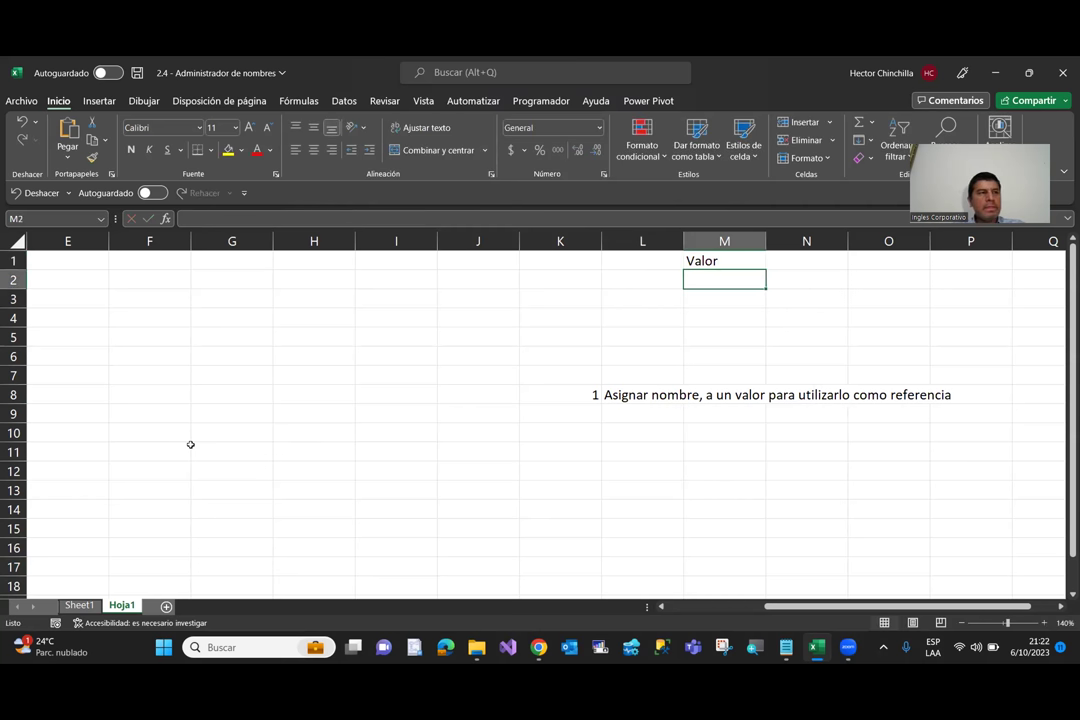
type("100")
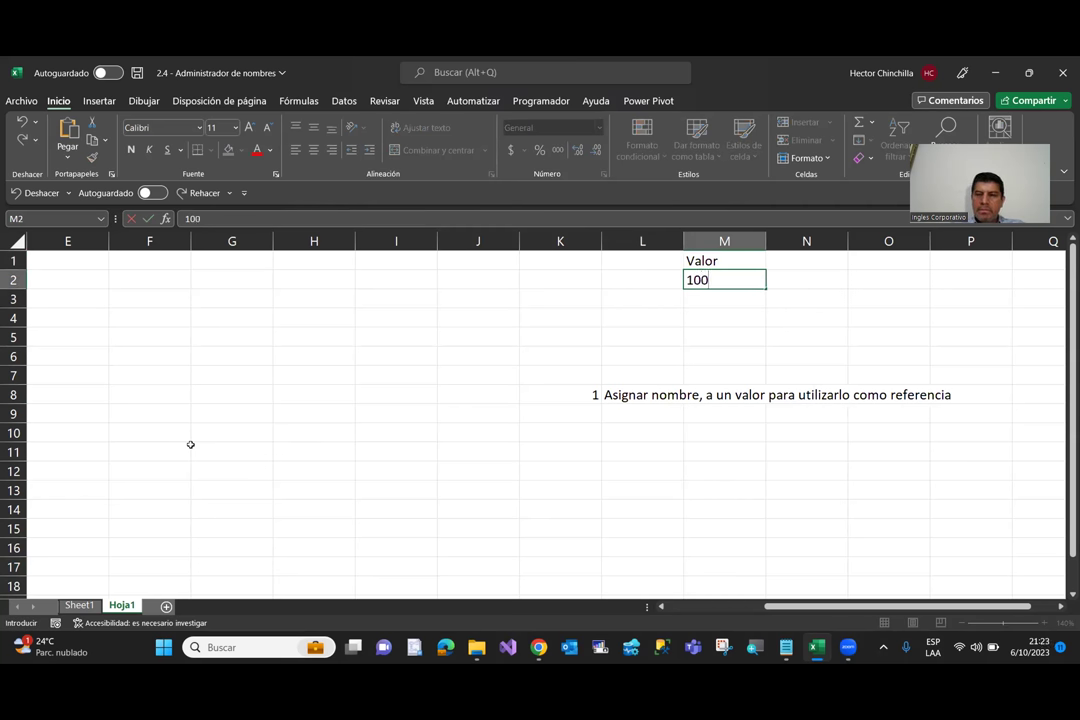
key("Return")
key("Up")
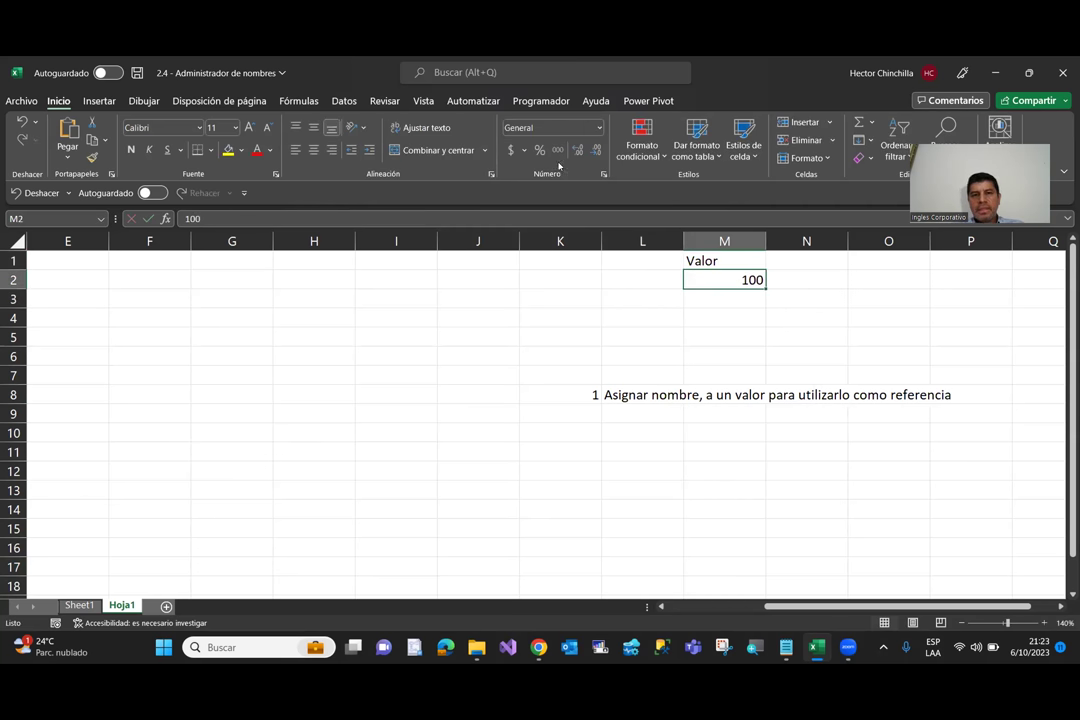
left_click(511, 149)
Step: Add the IVA 13% heading in N1 and =M2*0.13 in N2, showing $13.00
key("Up")
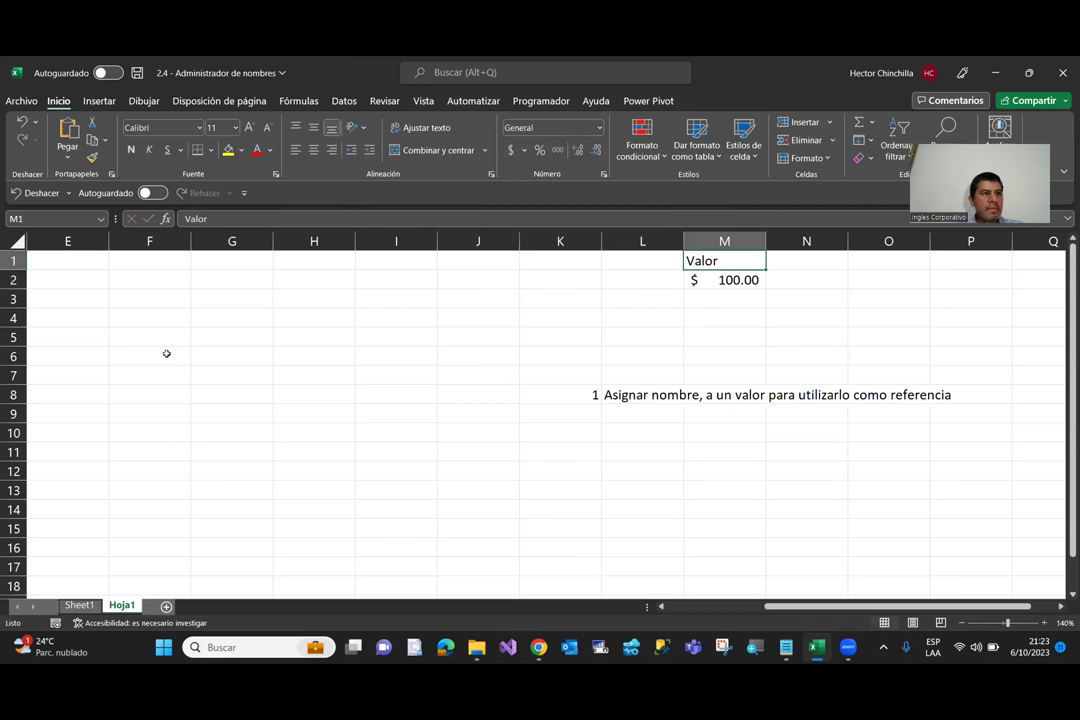
key("Right")
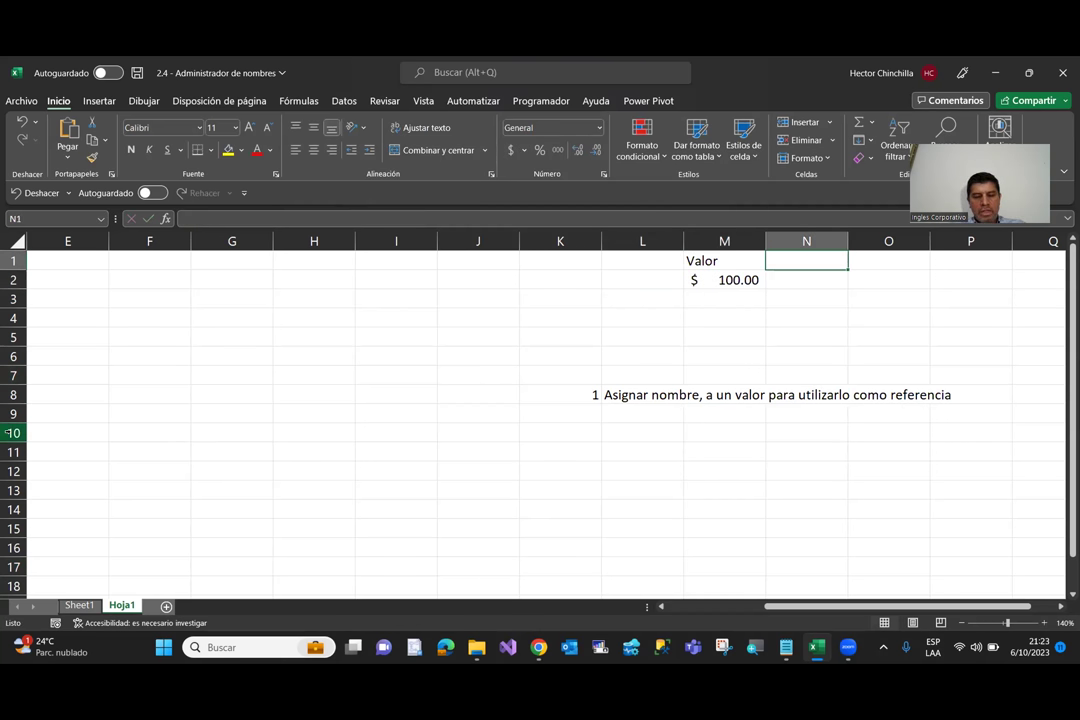
type("IVA")
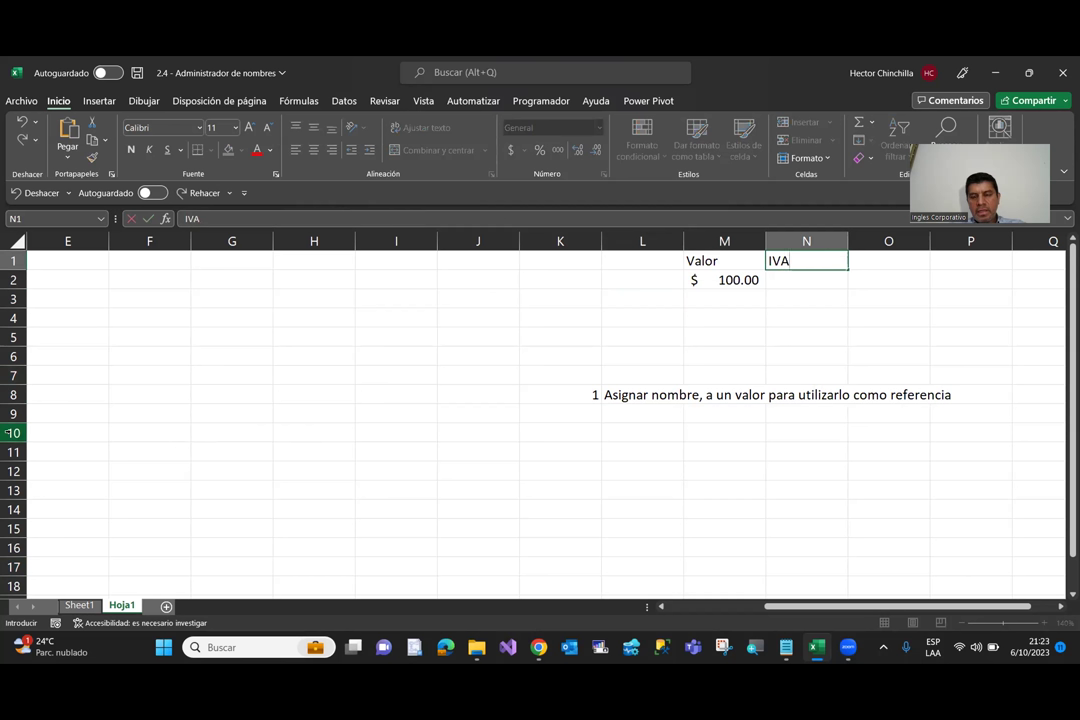
type(" 13")
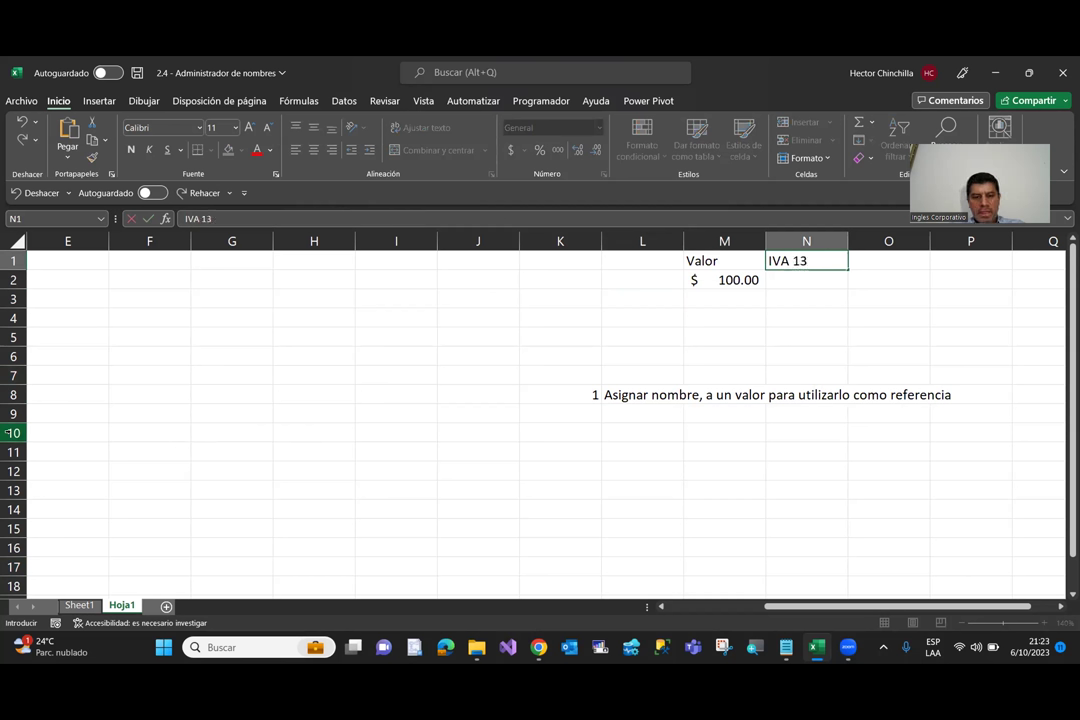
type("%")
key("Return")
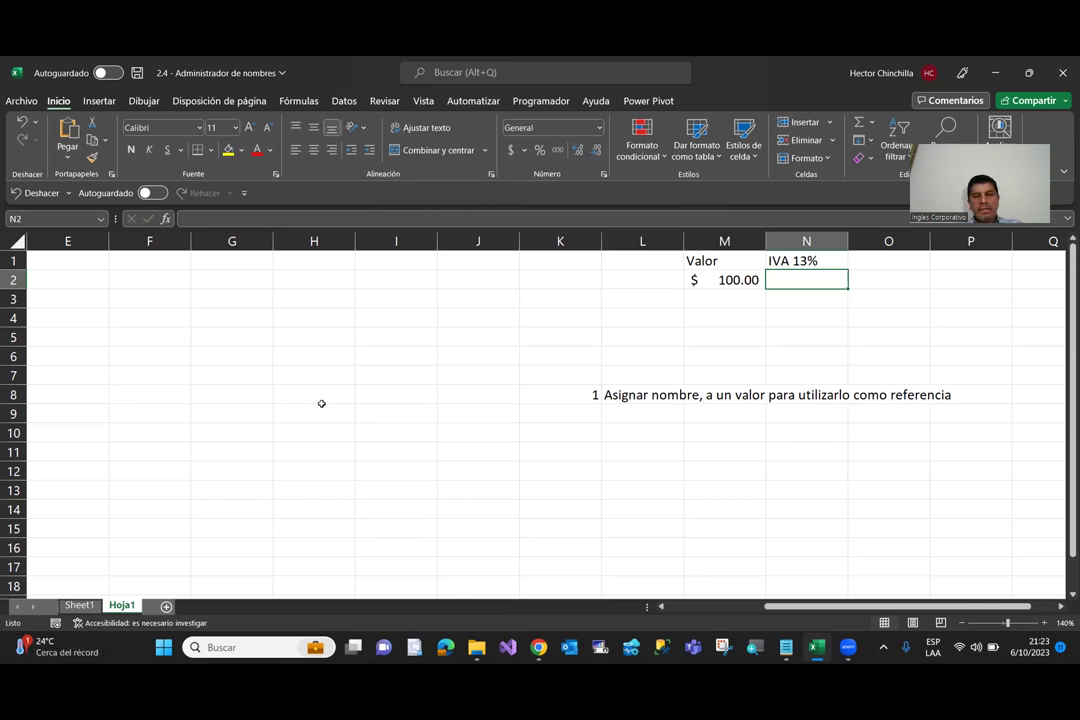
type("=")
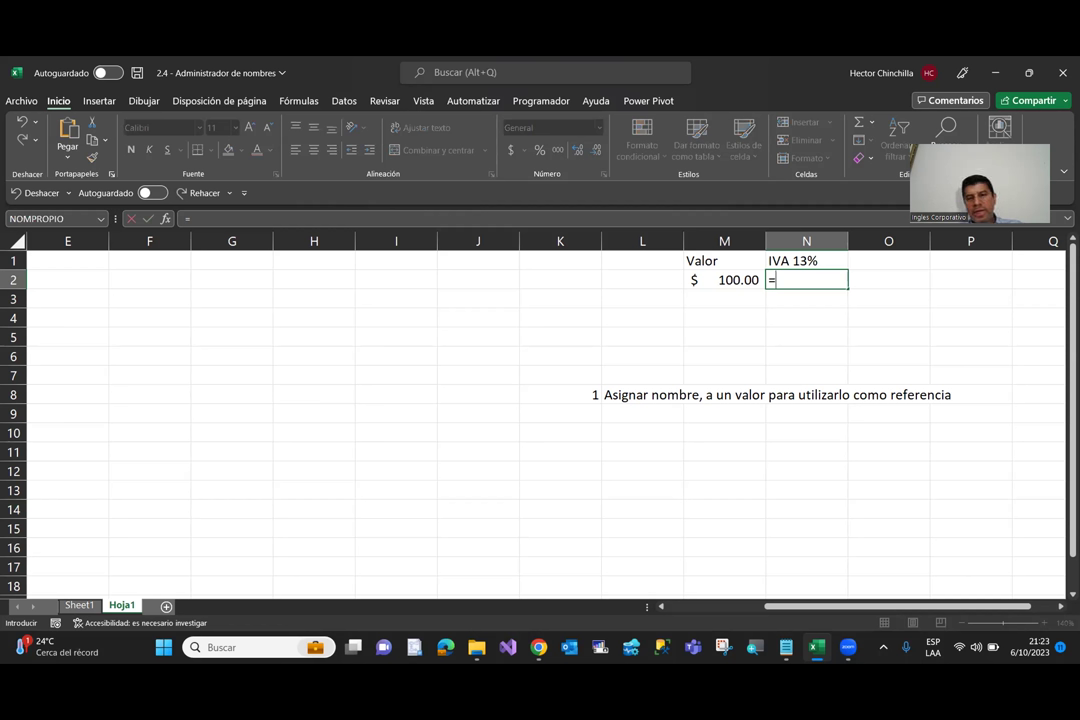
left_click(716, 280)
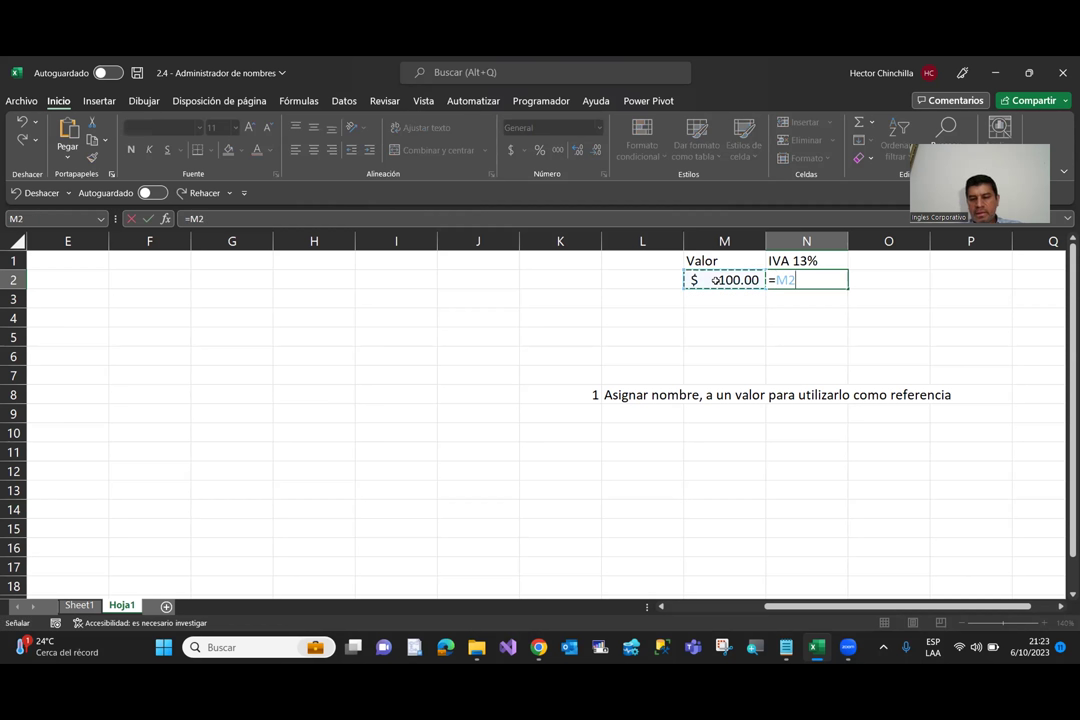
type("*0.13")
key("Return")
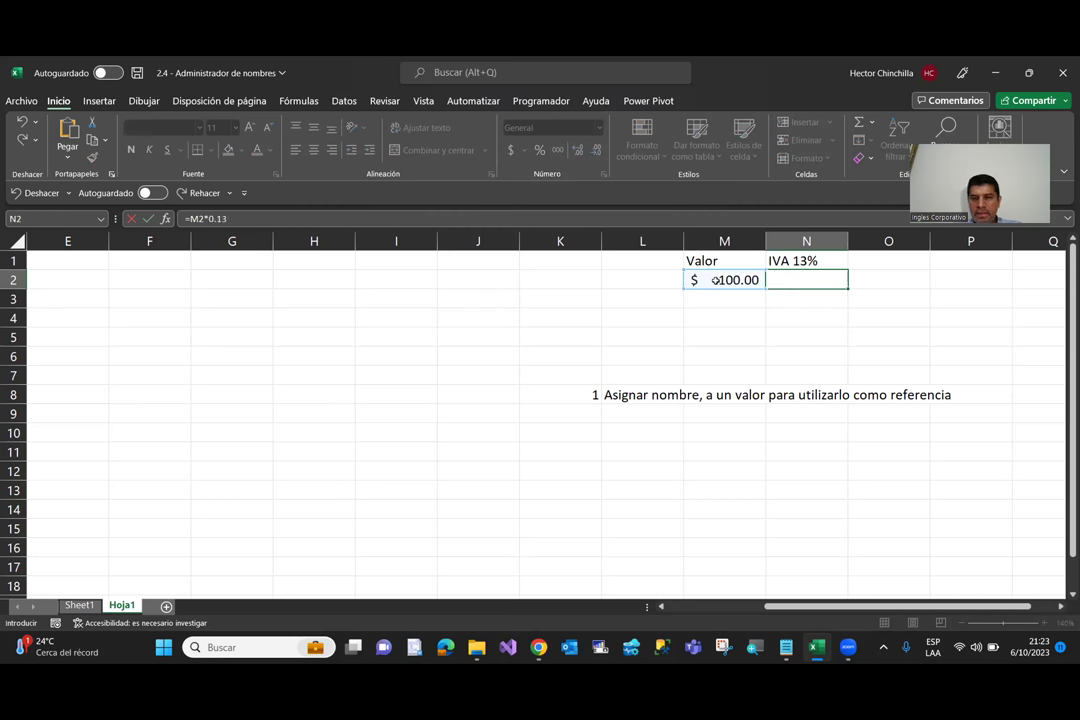
key("Up")
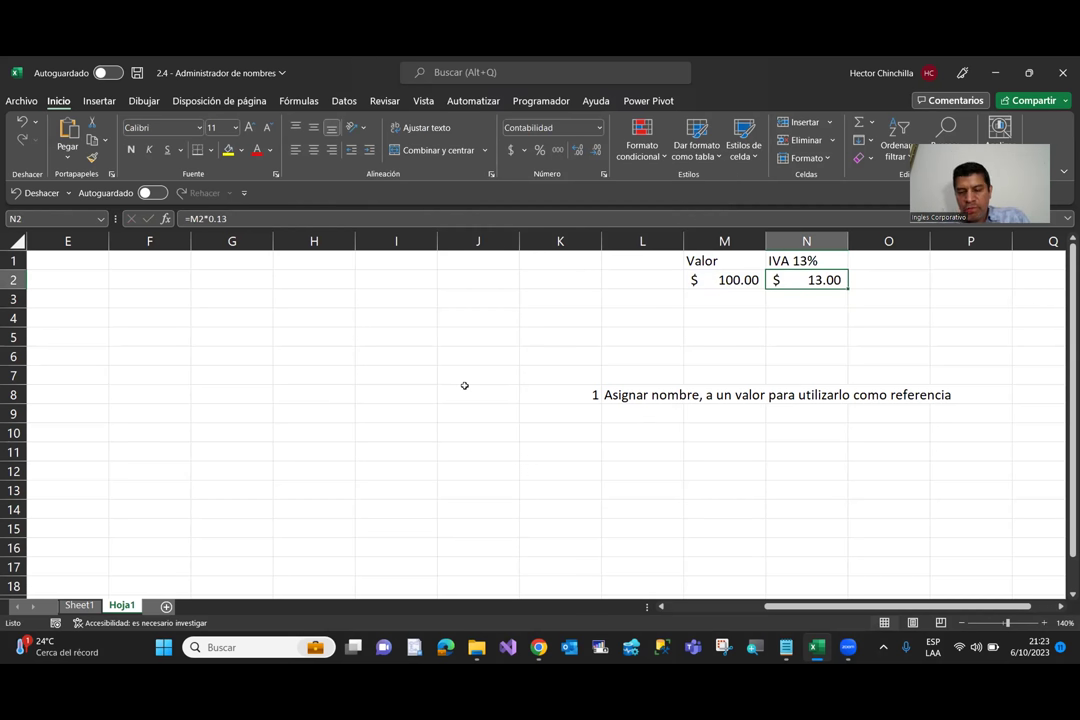
key("Down")
key("Left")
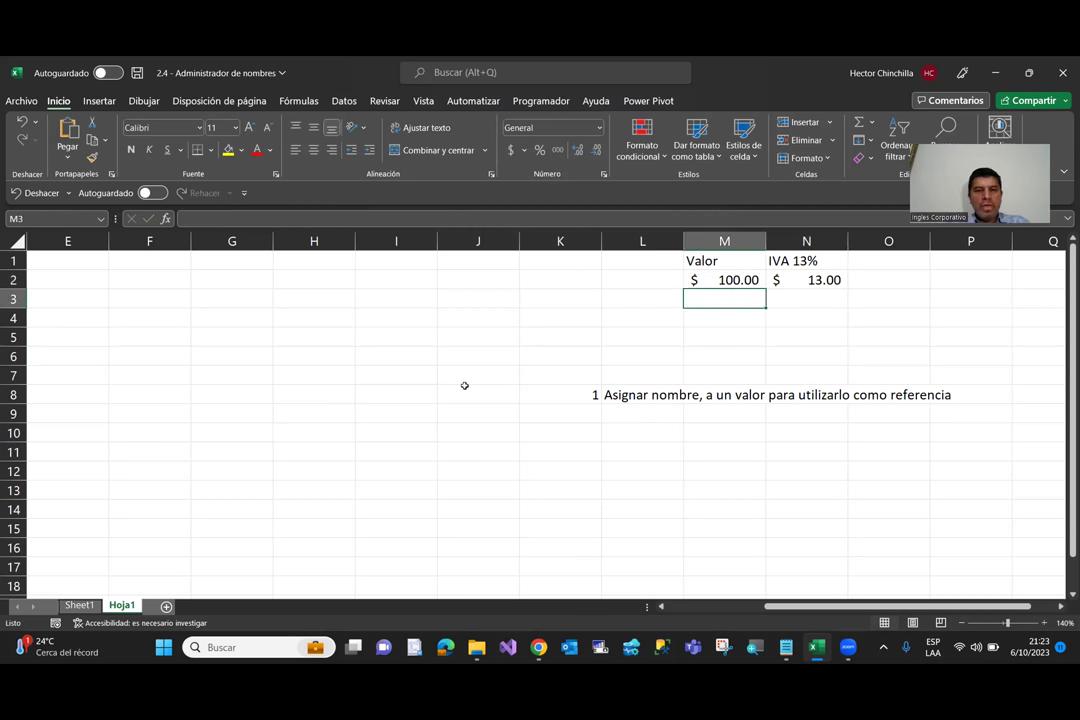
key("Left")
key("Left")
key("Up")
key("Right")
key("Right")
key("Right")
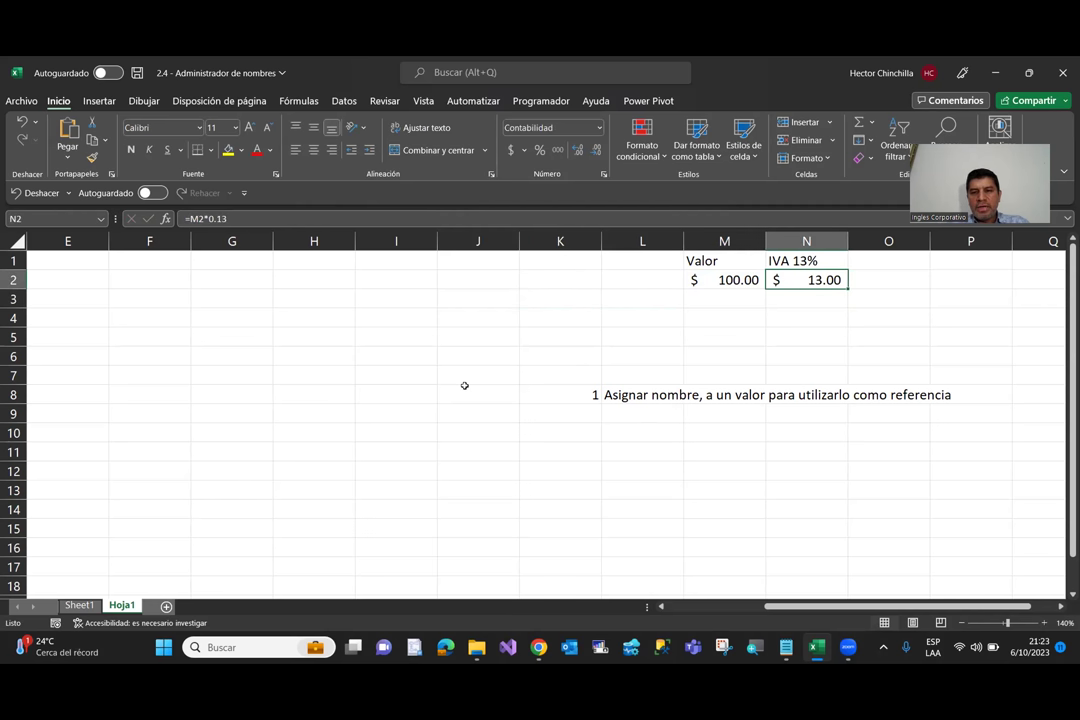
key("Left")
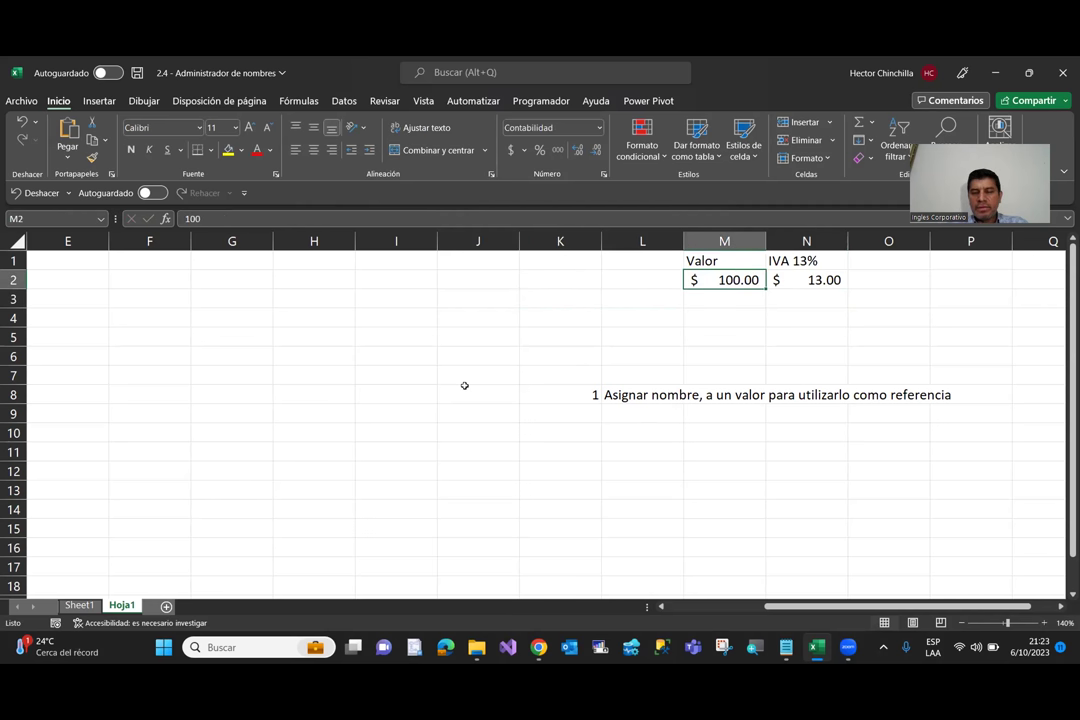
key("Right")
key("Left")
key("Right")
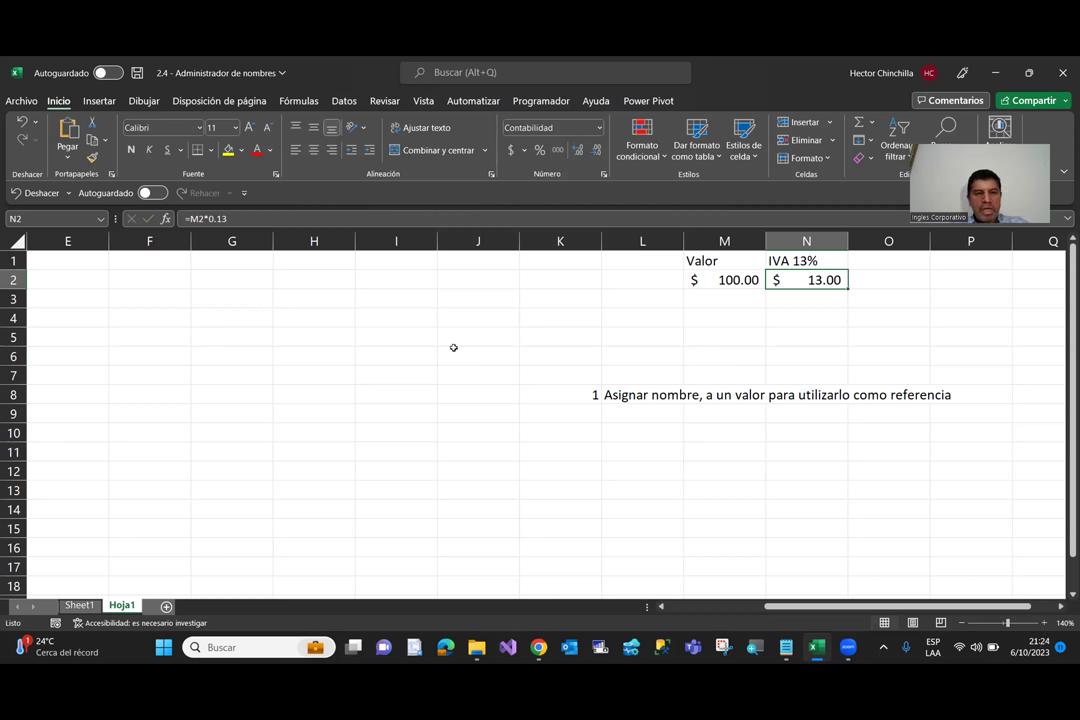
key("Up")
key("Down")
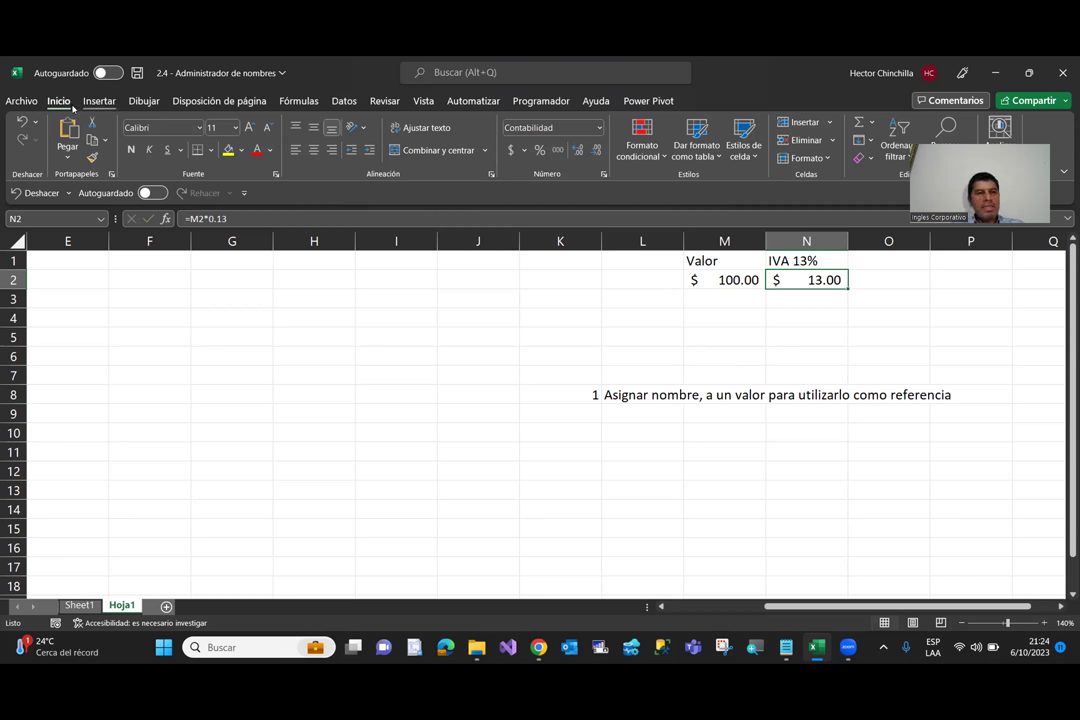
Step: Show the Fórmulas ribbon tab with its Asignar nombre command
left_click(310, 101)
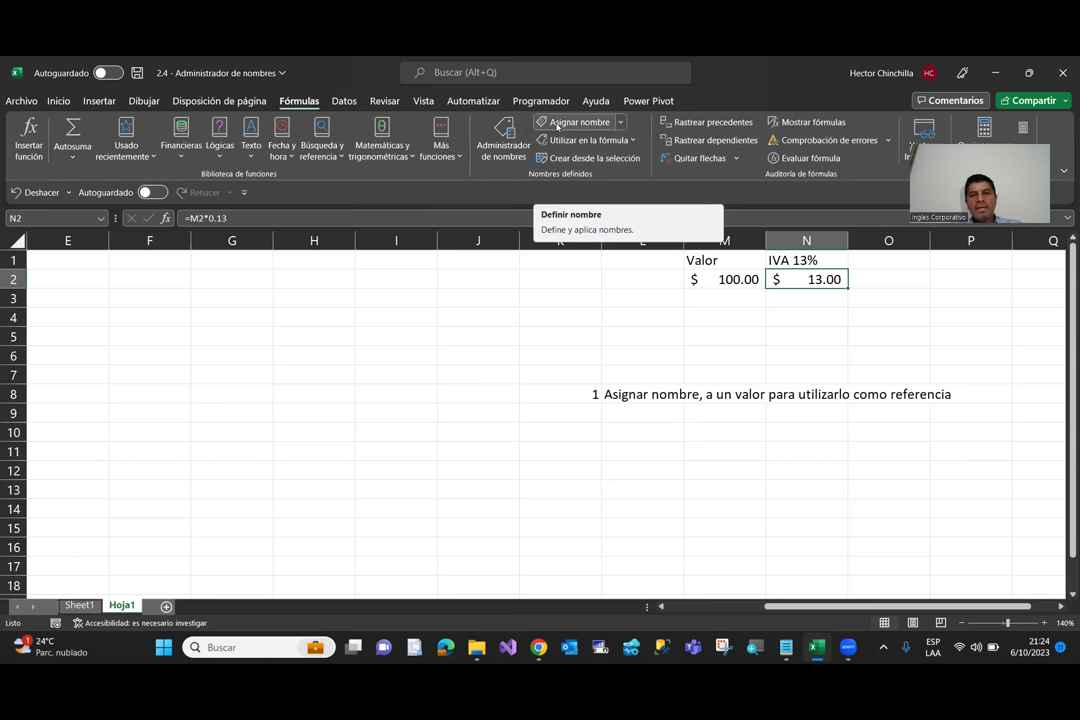
Step: Define IVA referring to =0.13 in Nombre nuevo; Excel rejects it as an existing name
left_click(557, 123)
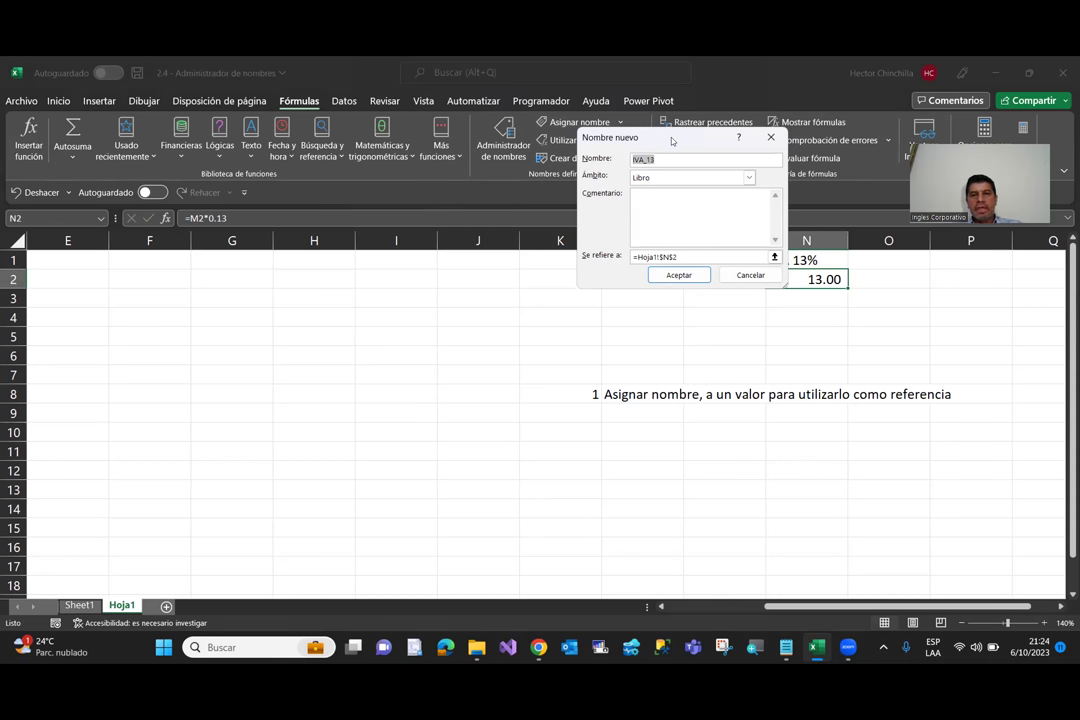
left_click_drag(672, 141, 654, 325)
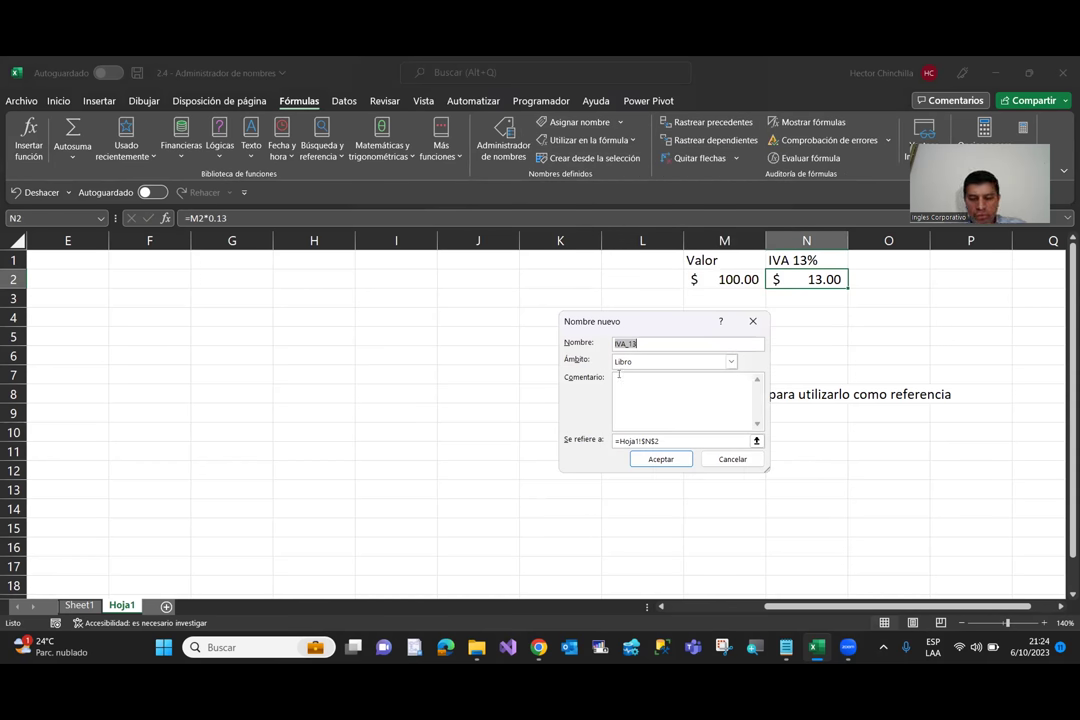
type("IV")
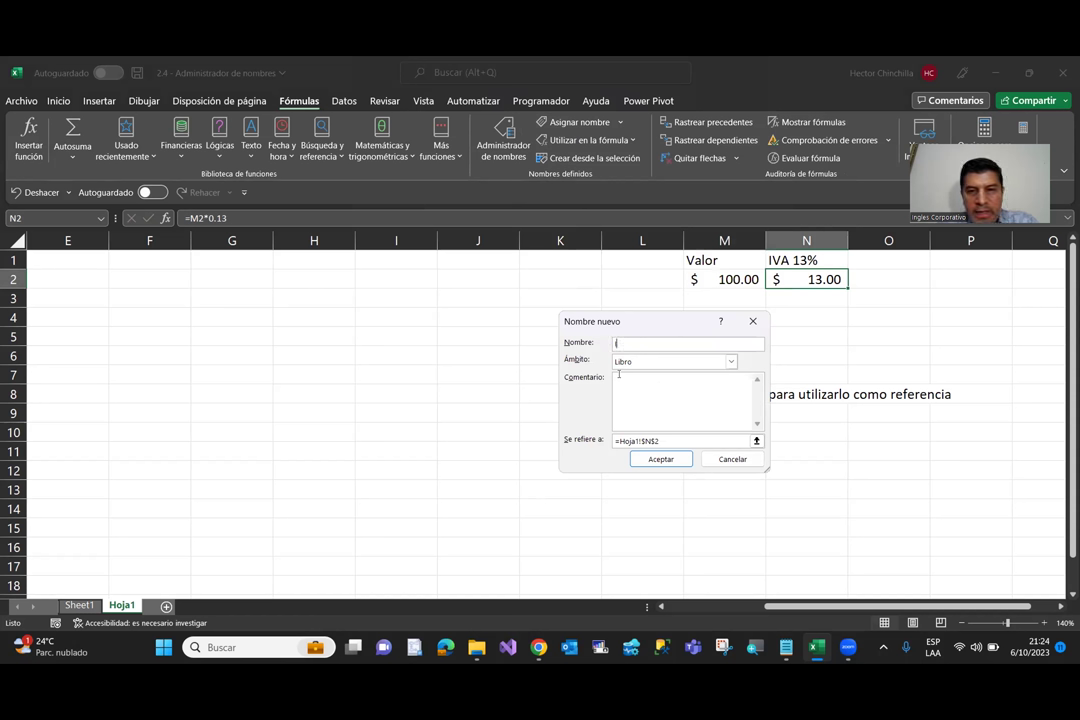
key("BackSpace")
key("BackSpace")
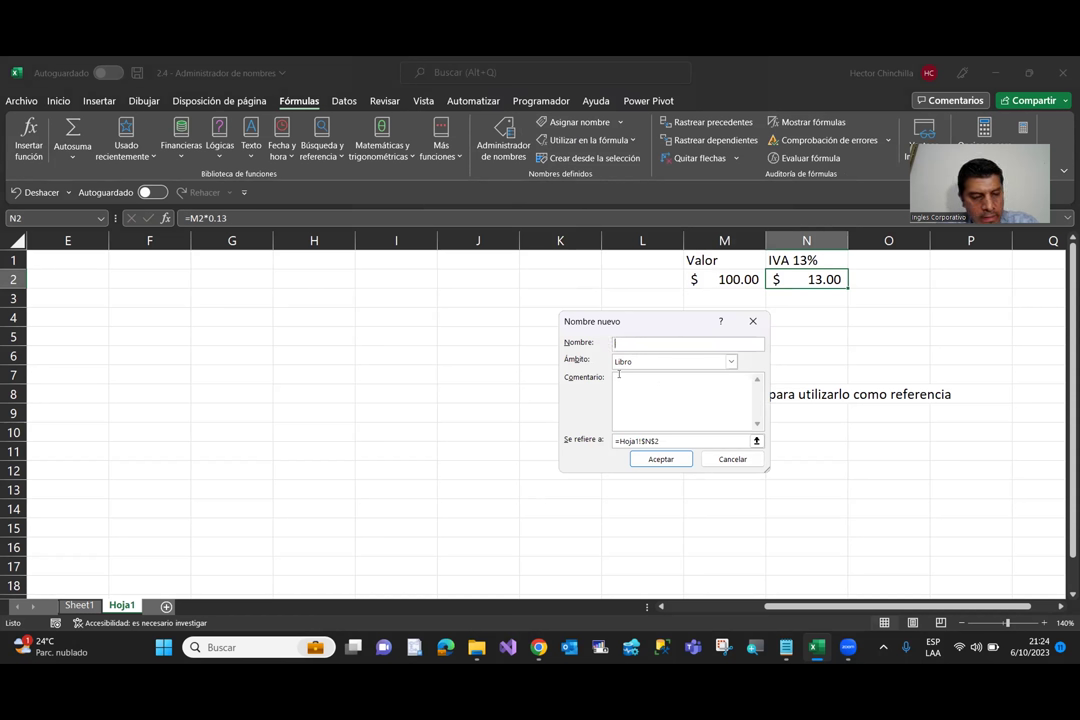
type("IVA")
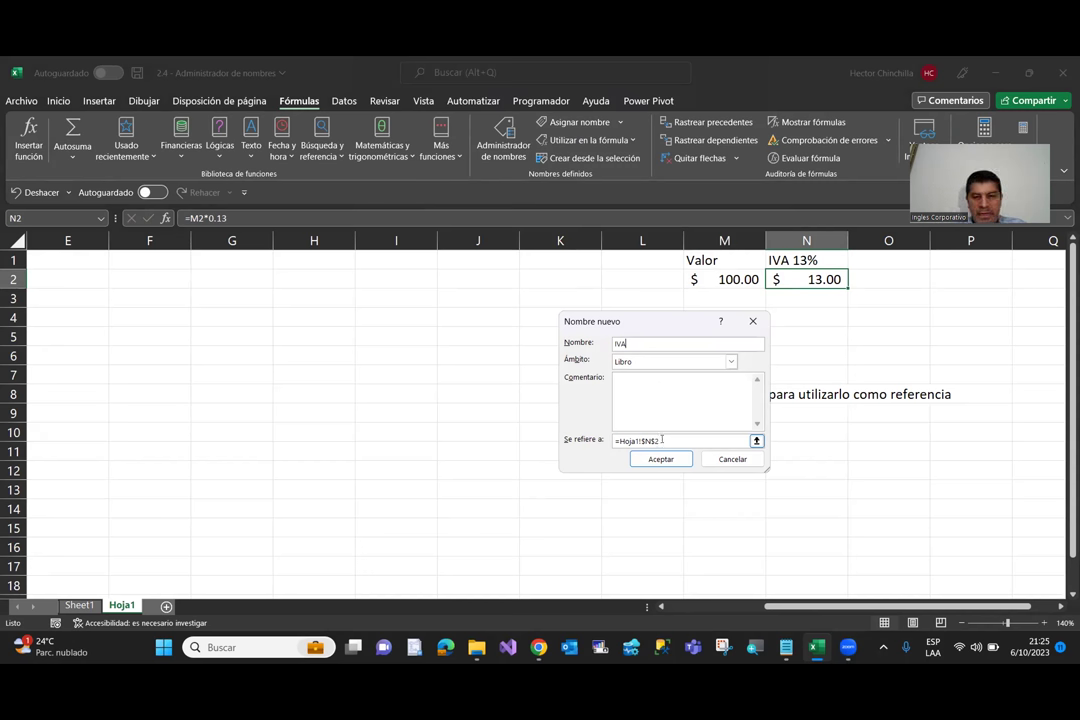
left_click(661, 439)
key("BackSpace")
key("BackSpace")
key("BackSpace")
key("BackSpace")
type("=0.13")
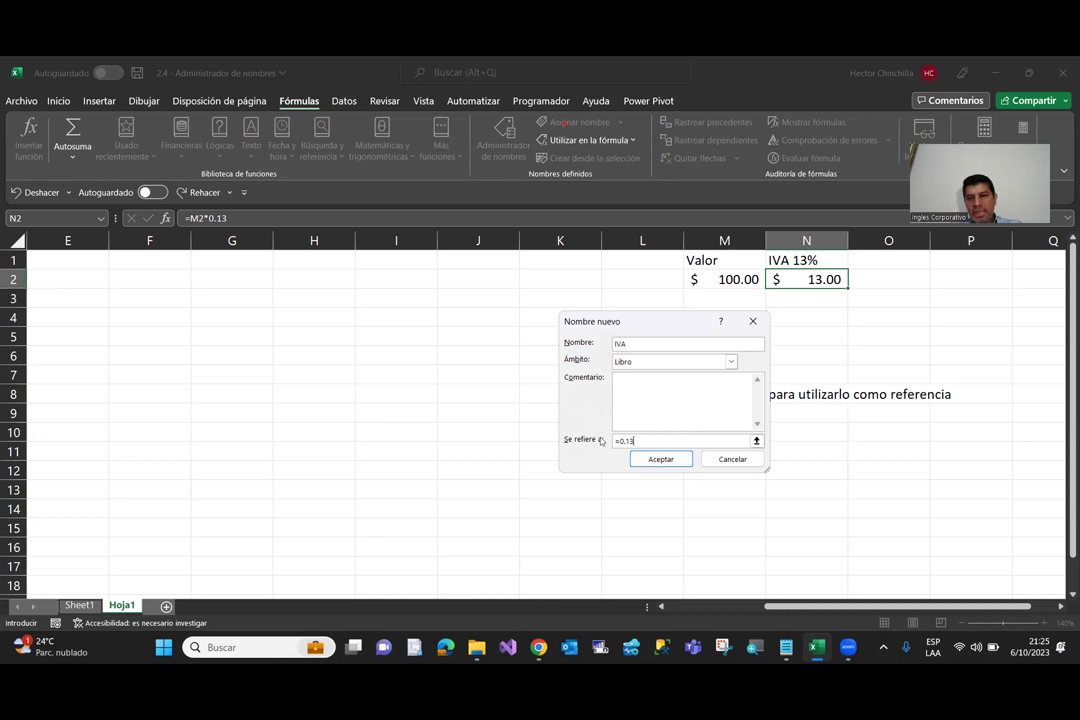
left_click(666, 461)
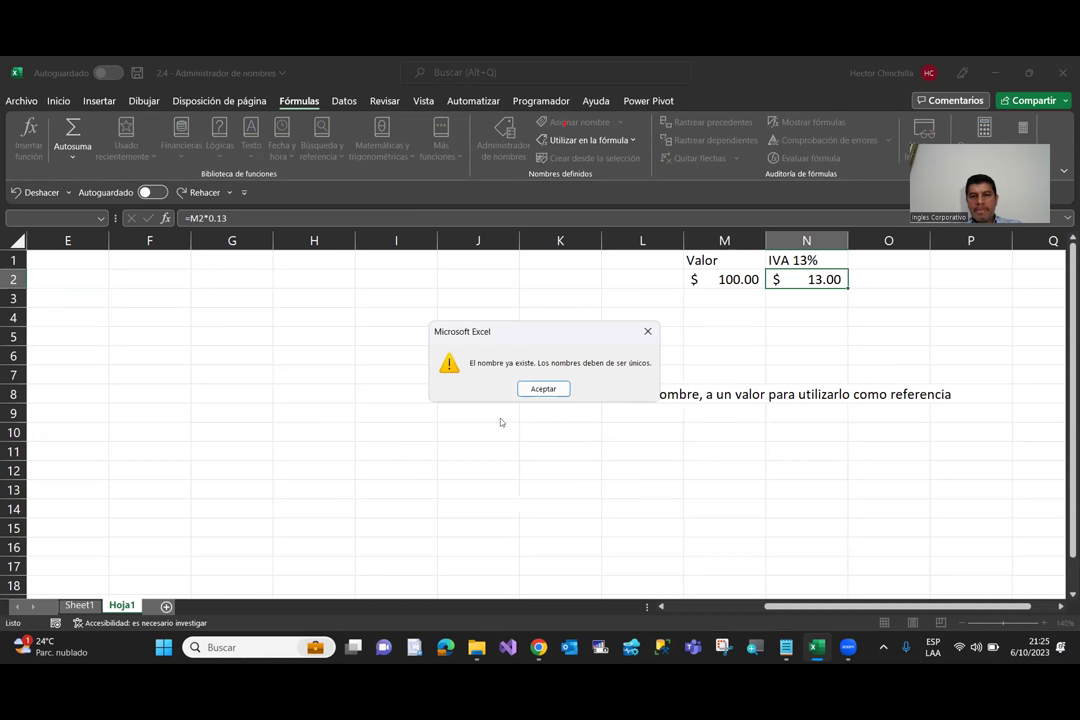
Step: Dismiss the error, cancel, and delete all six names in Administrador de nombres
left_click(545, 390)
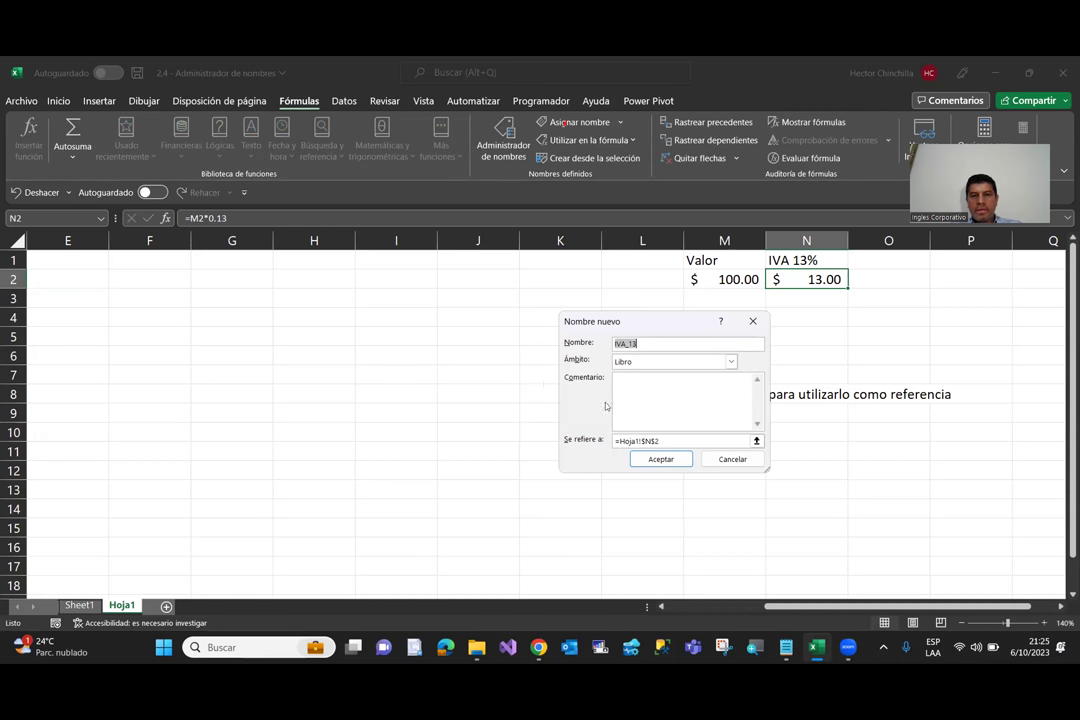
left_click(720, 461)
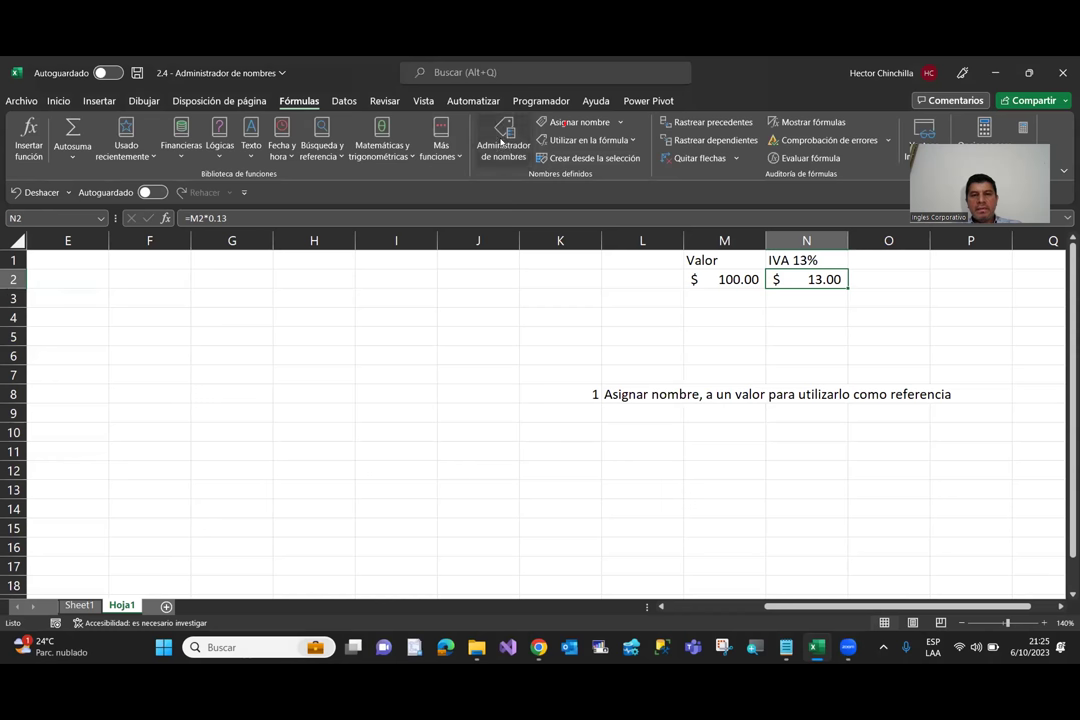
left_click(504, 147)
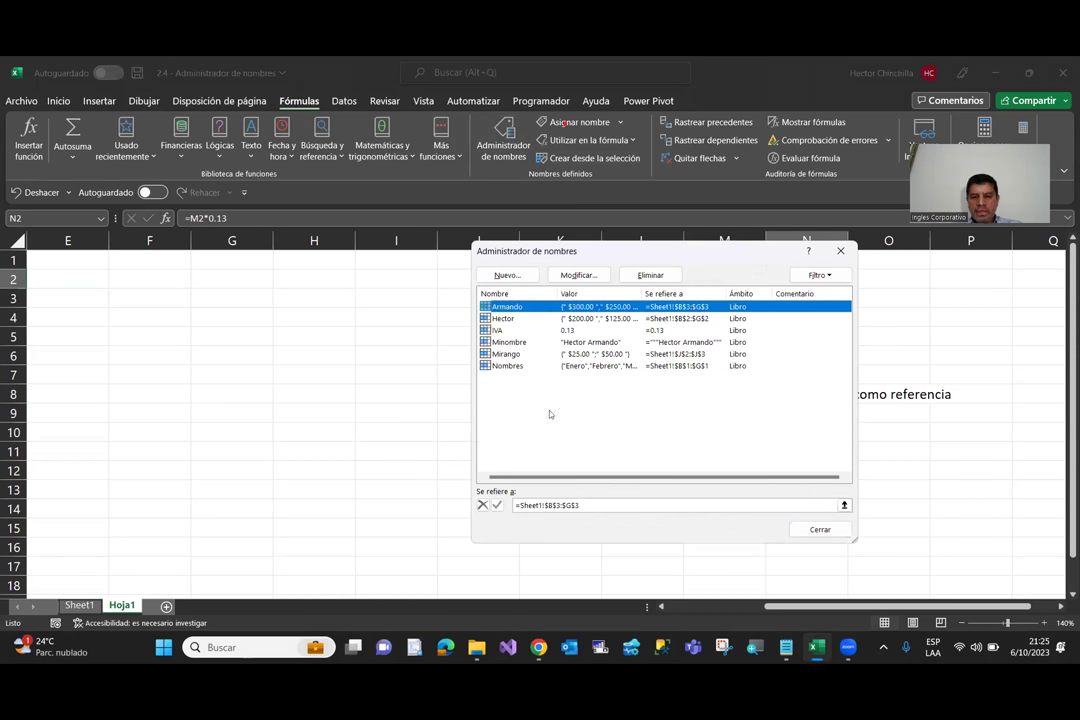
left_click(520, 366, "shift")
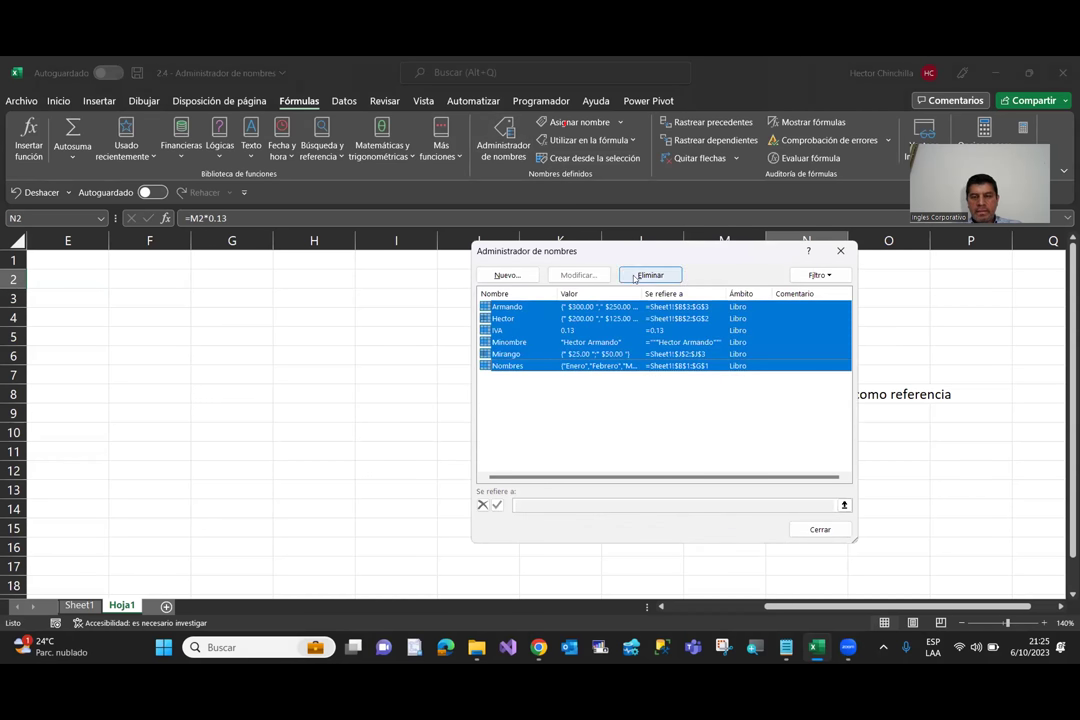
left_click(645, 276)
left_click(518, 390)
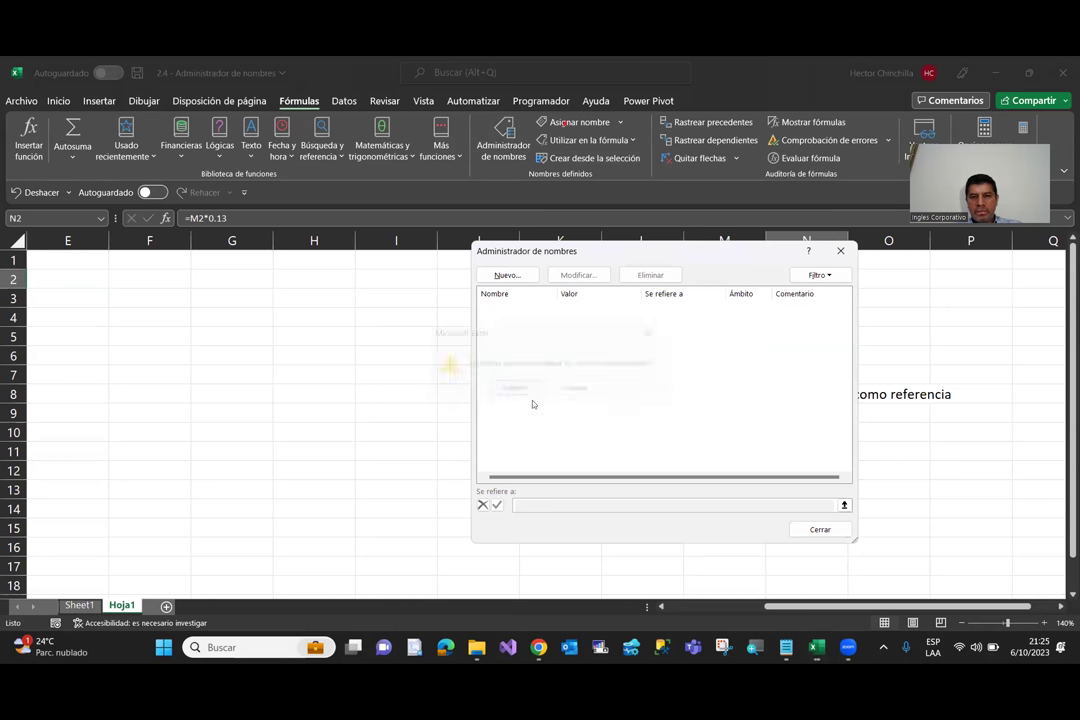
left_click(820, 529)
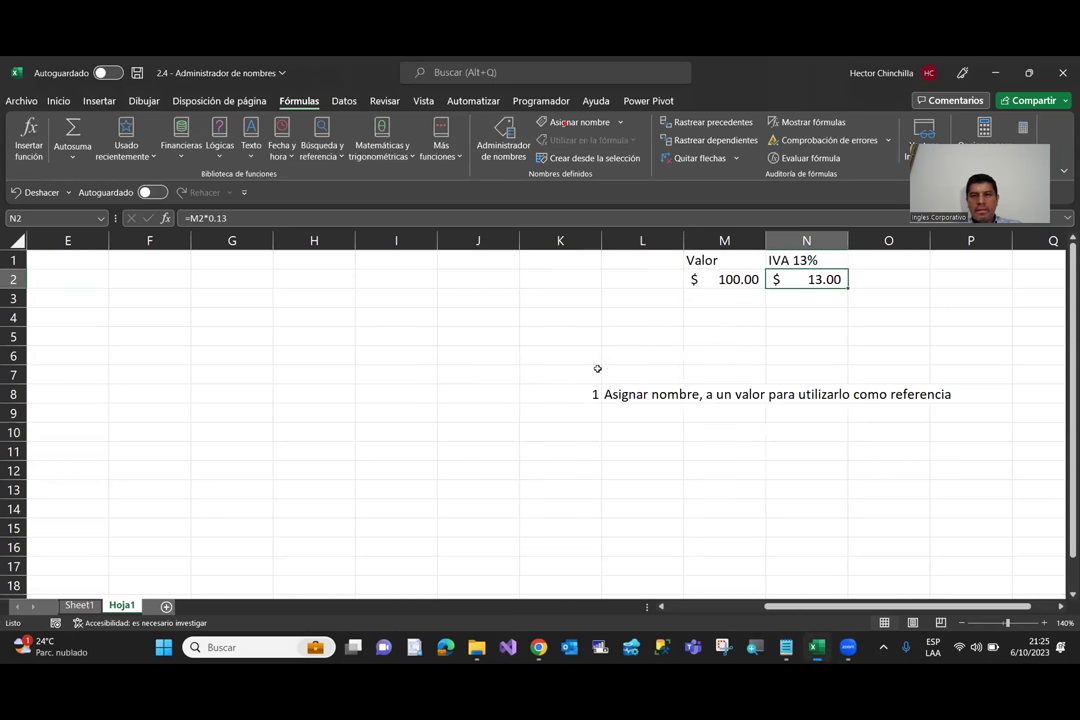
Step: Create the name IVA with Ámbito Libro referring to =0.13 in Nombre nuevo
left_click(554, 123)
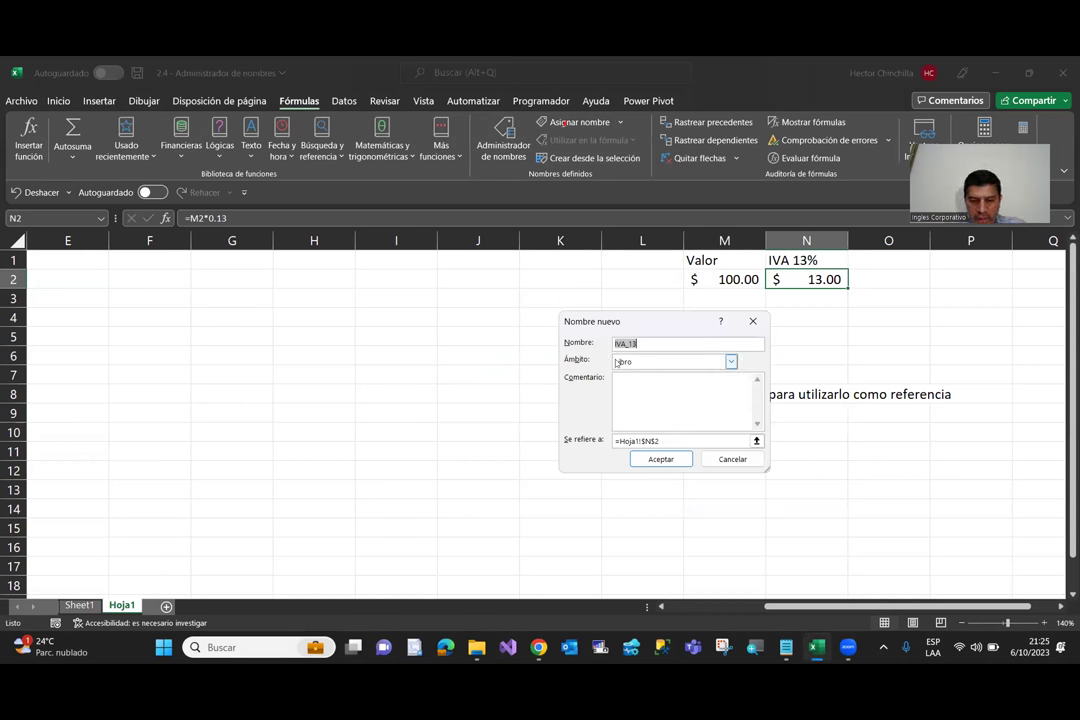
key("BackSpace")
key("BackSpace")
key("BackSpace")
key("BackSpace")
key("BackSpace")
type("IVA")
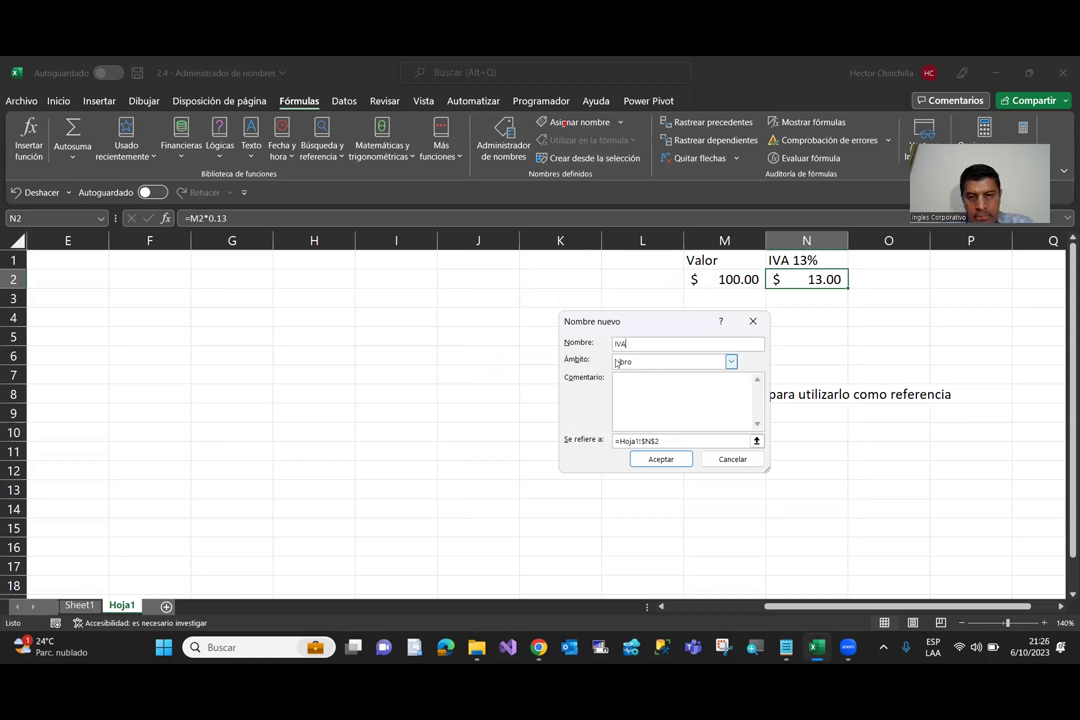
left_click(622, 440)
type("=")
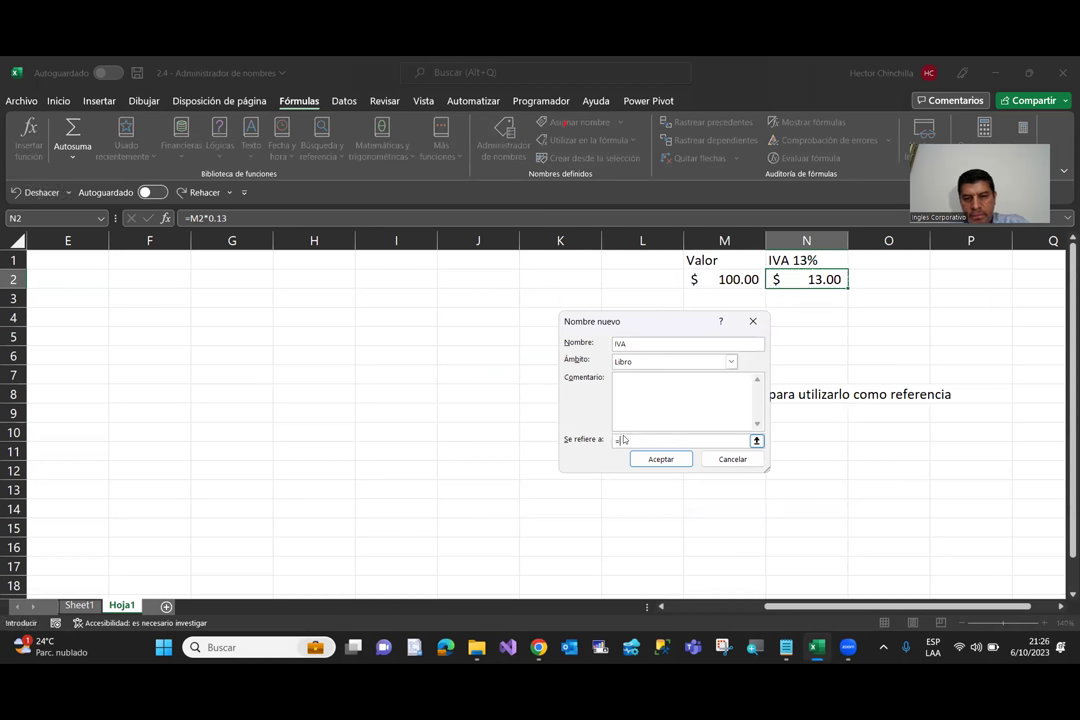
type("0.13")
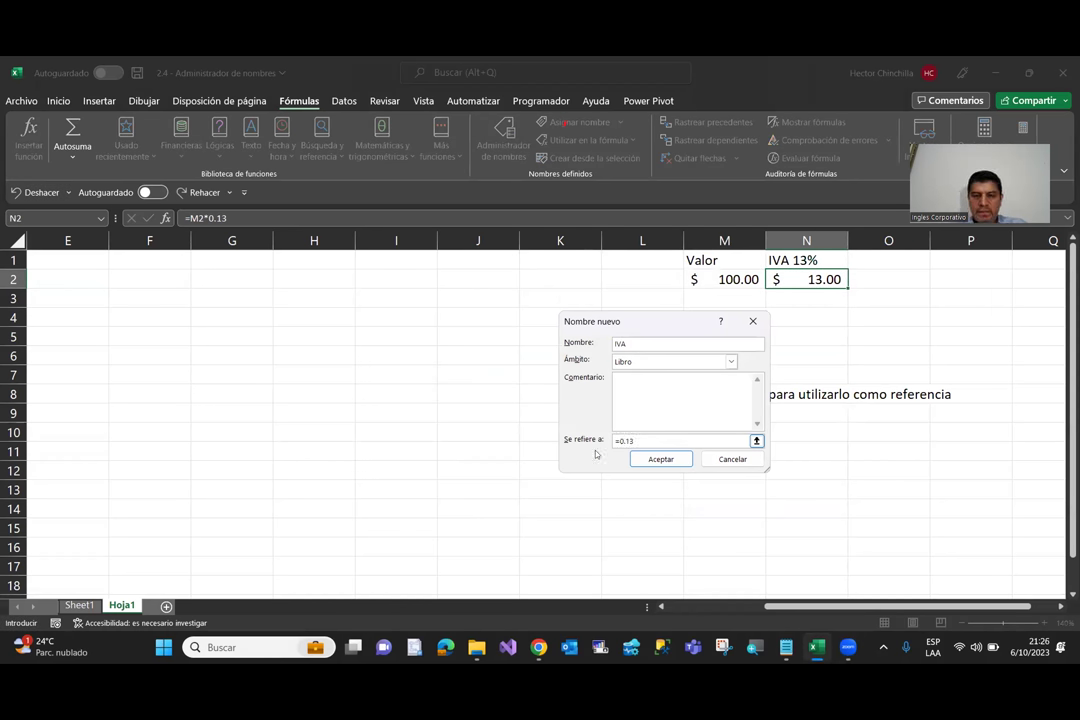
left_click(660, 459)
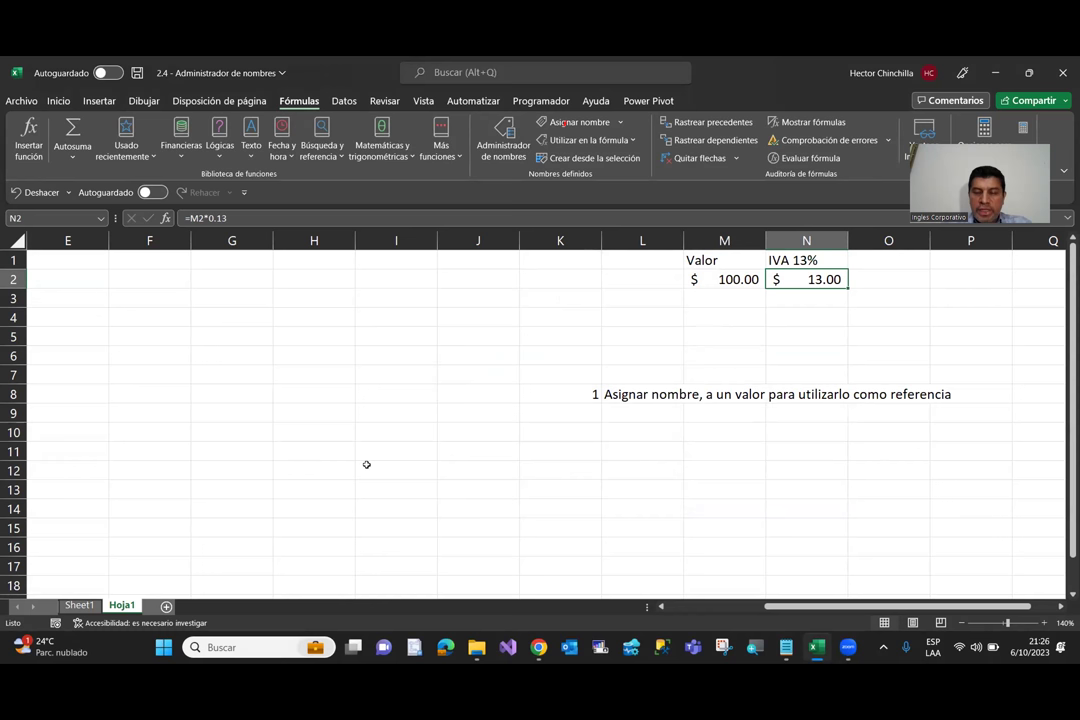
Step: Compare the IVA 13% heading with the existing =M2*0.13 formula in N2
key("Up")
key("Down")
key("Up")
key("Down")
key("Up")
key("Down")
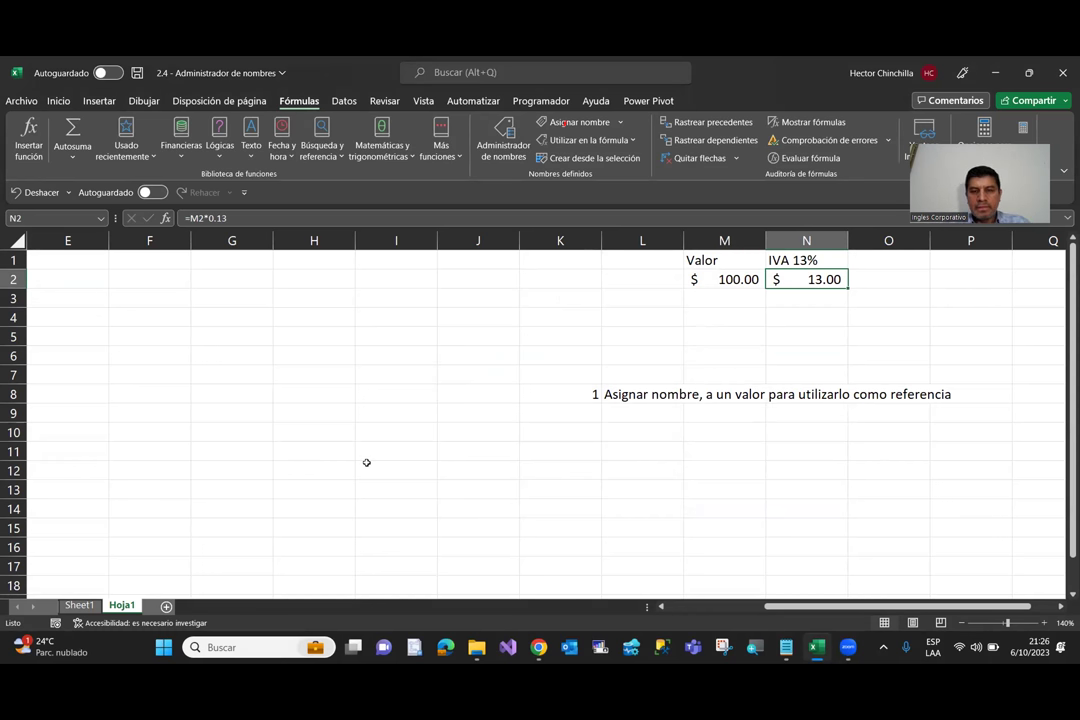
key("Up")
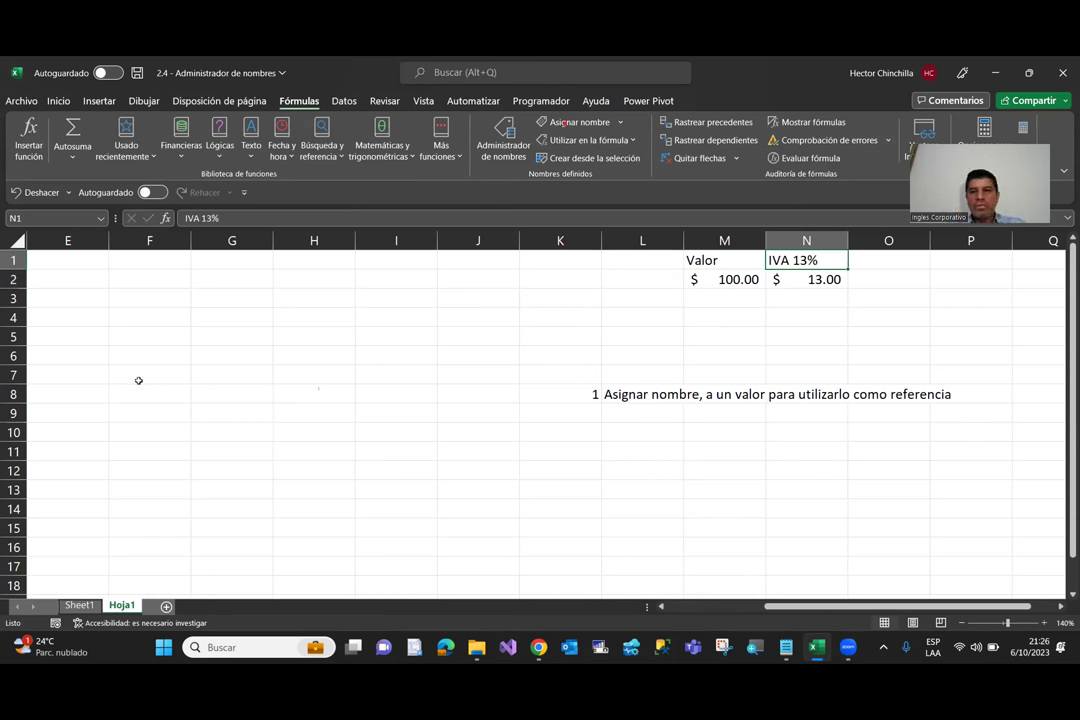
key("Down")
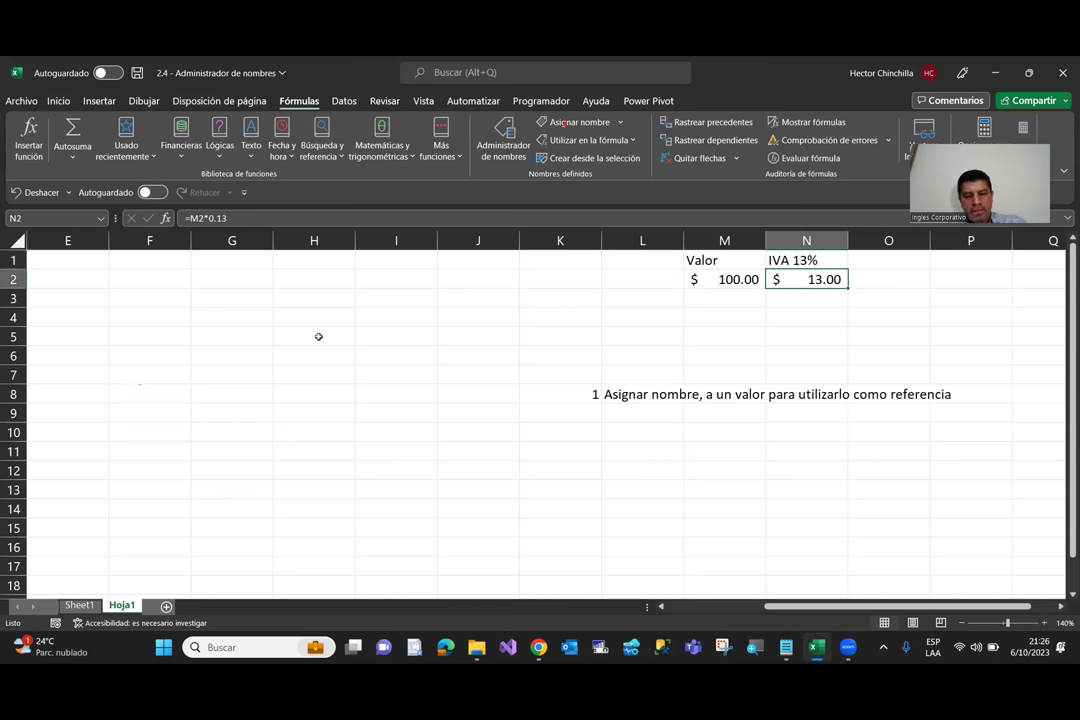
key("F2")
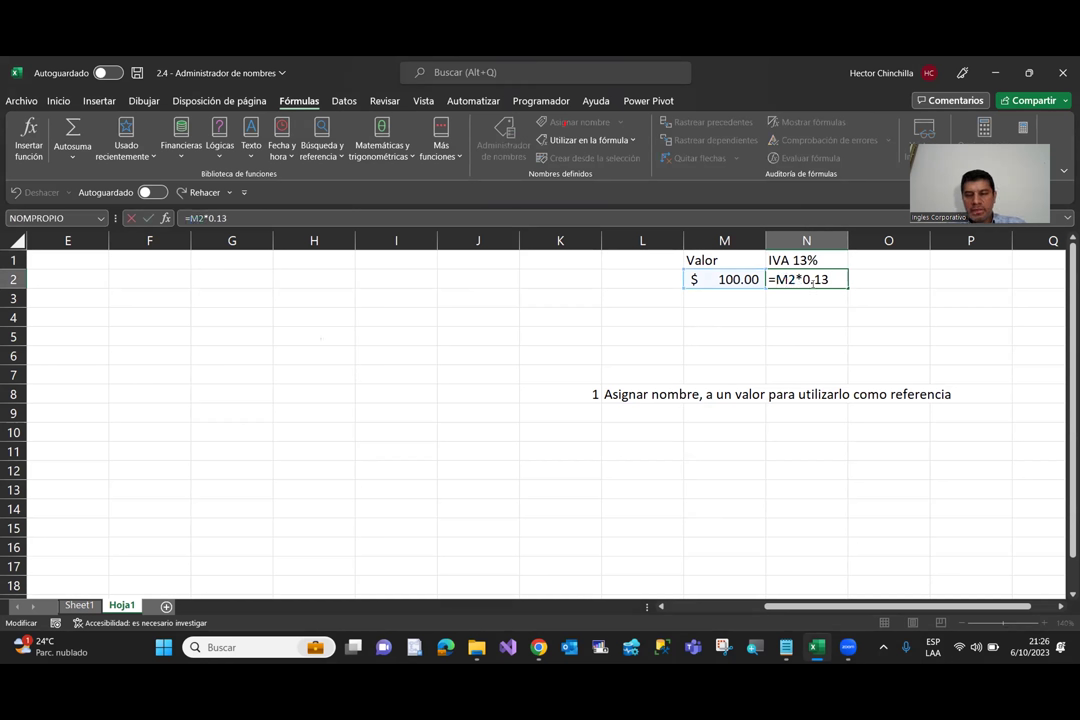
left_click(763, 323)
left_click(783, 279)
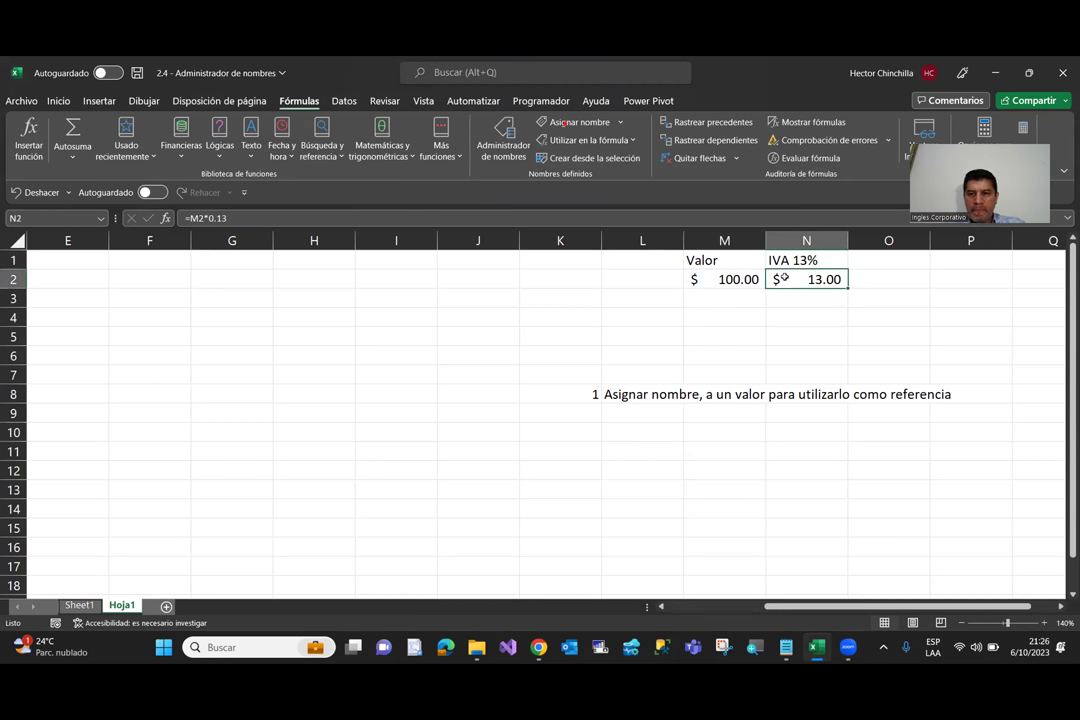
Step: Replace N2's formula with =M2*IVA, still returning $13.00
key("Delete")
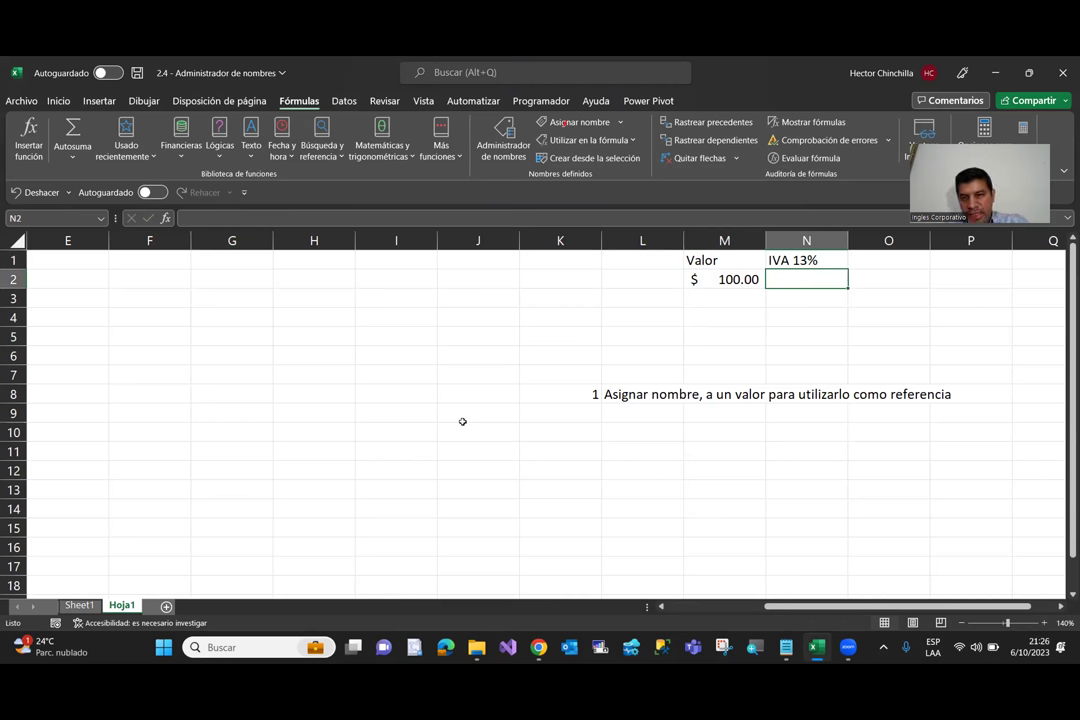
type("=")
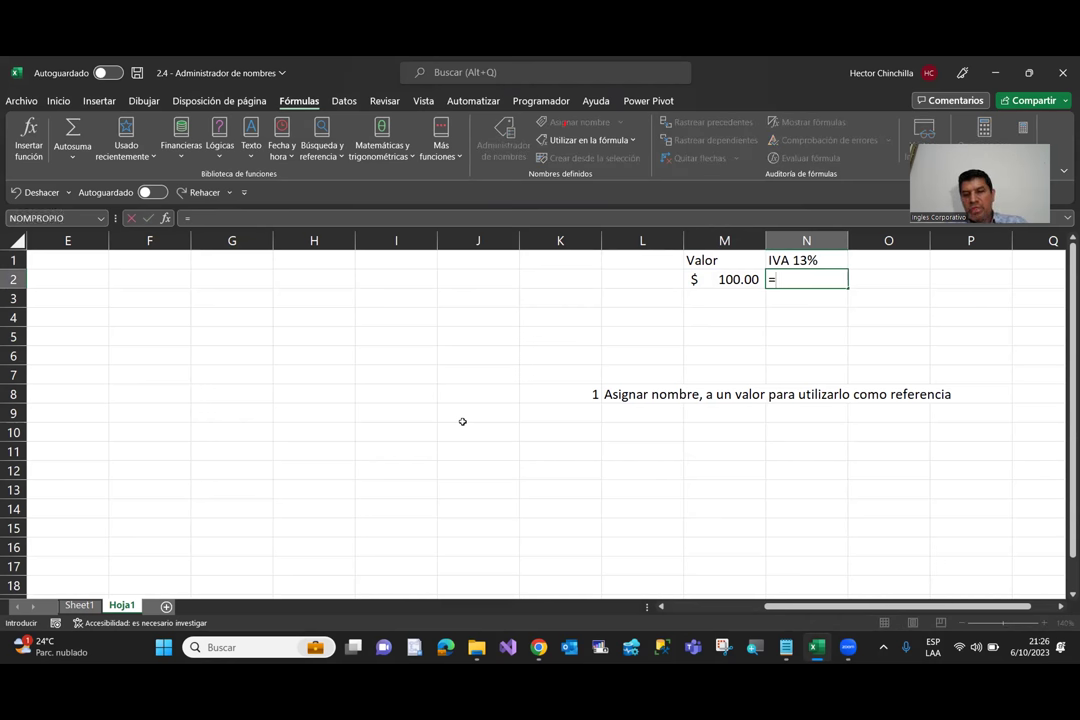
left_click(719, 279)
type("*")
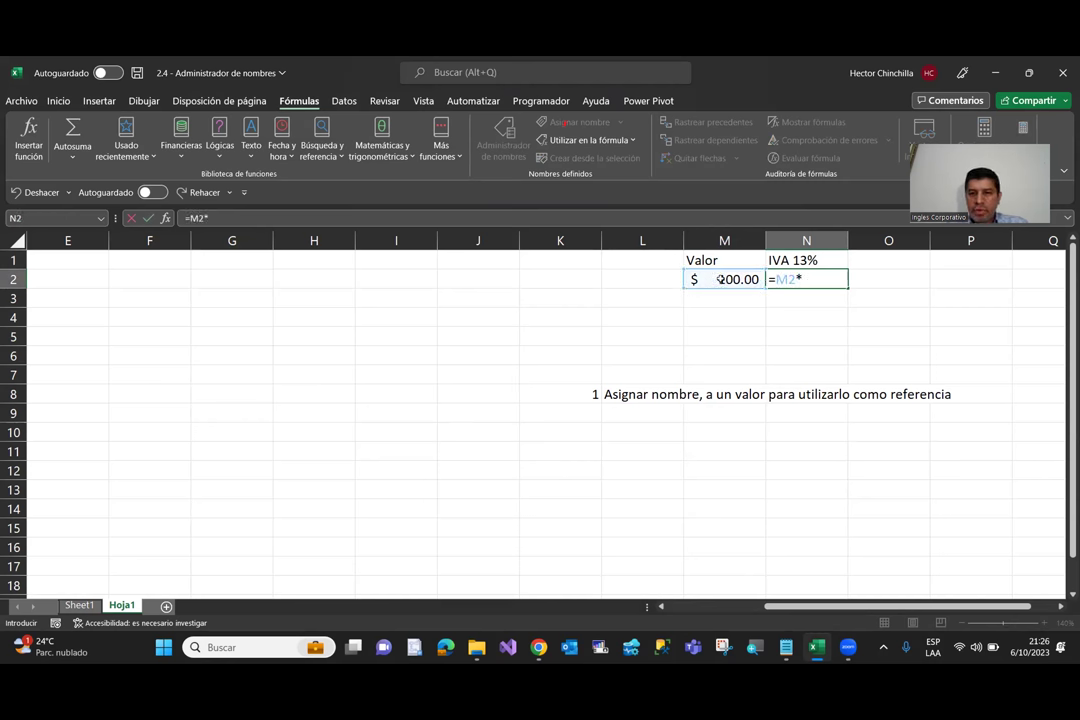
type("iv")
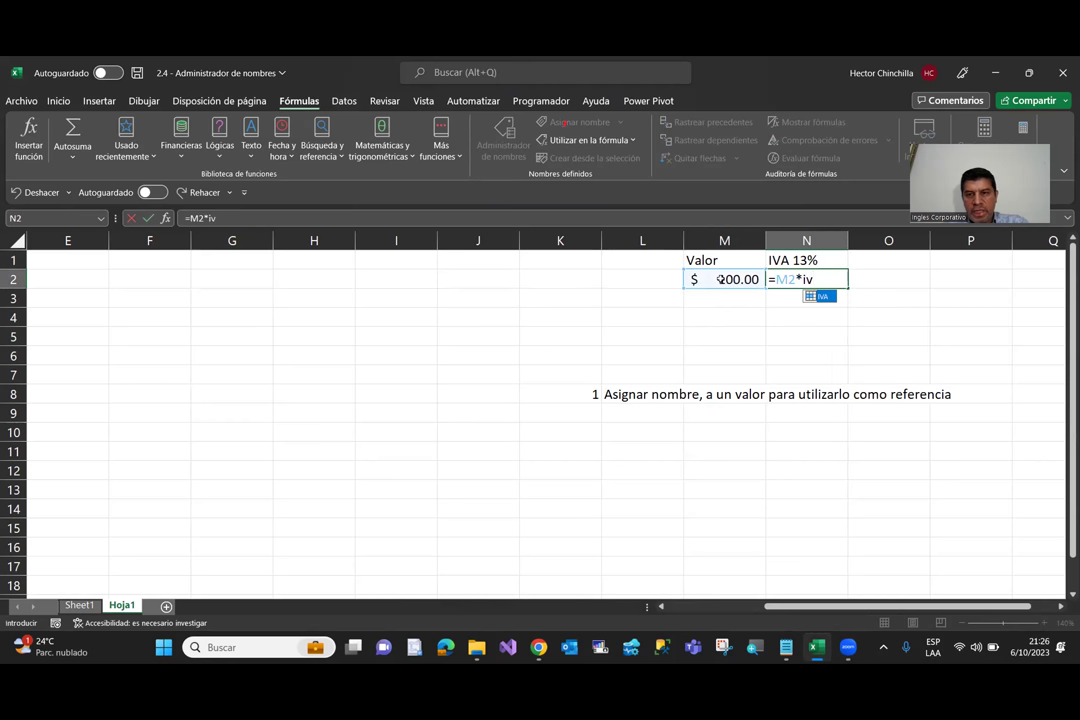
key("BackSpace")
key("BackSpace")
type("IVA")
key("Return")
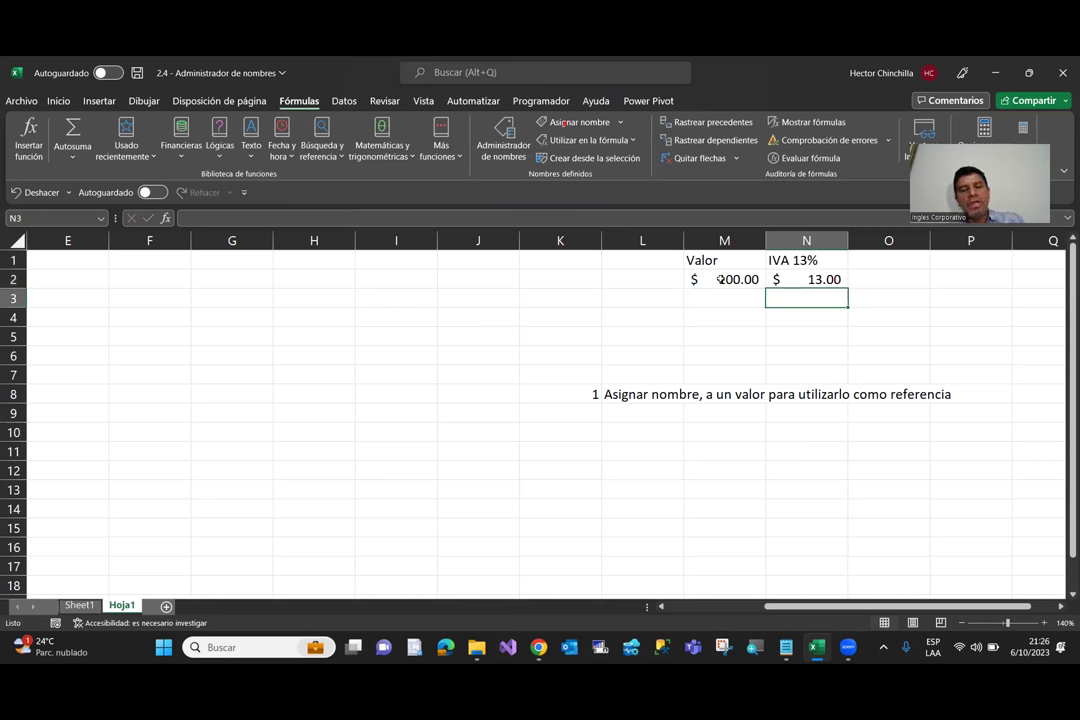
left_click(647, 300)
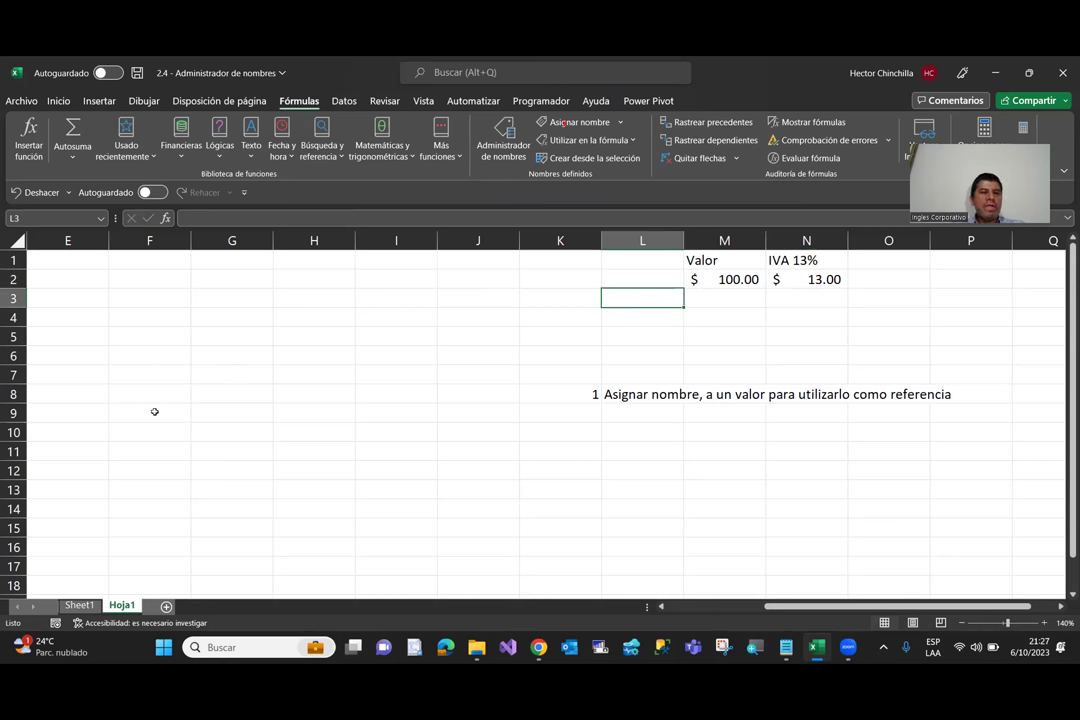
left_click(785, 285)
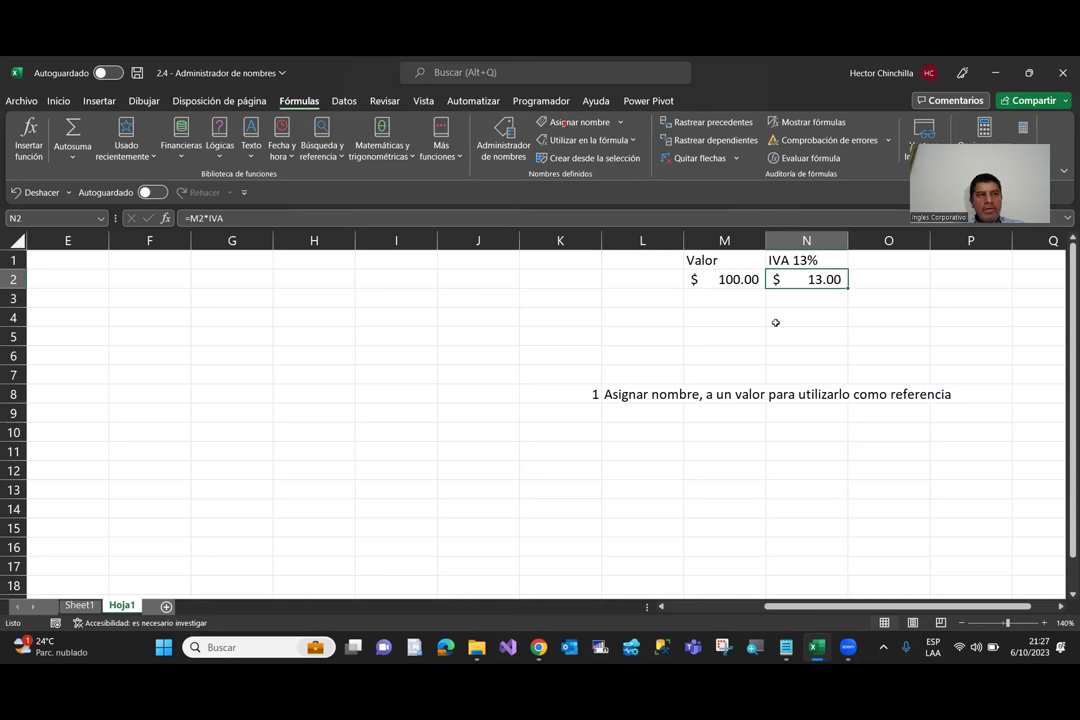
Step: Enter 200 in M3 and 300 in M4, and give both Accounting currency format
left_click(706, 299)
type("200")
key("Return")
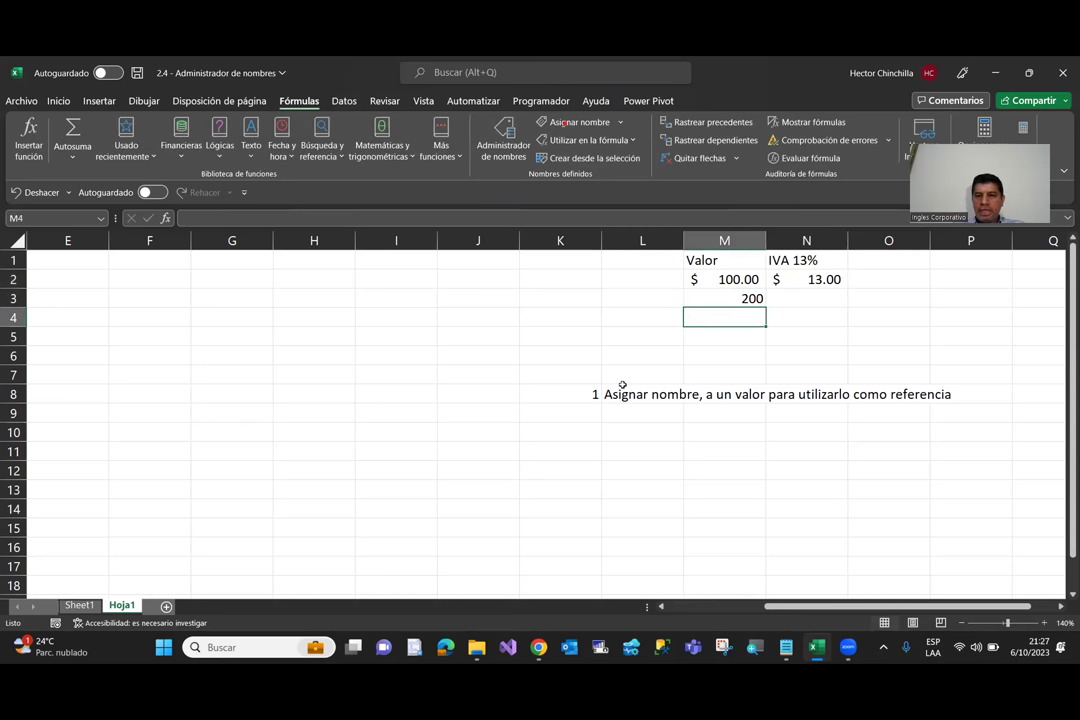
type("300")
key("Return")
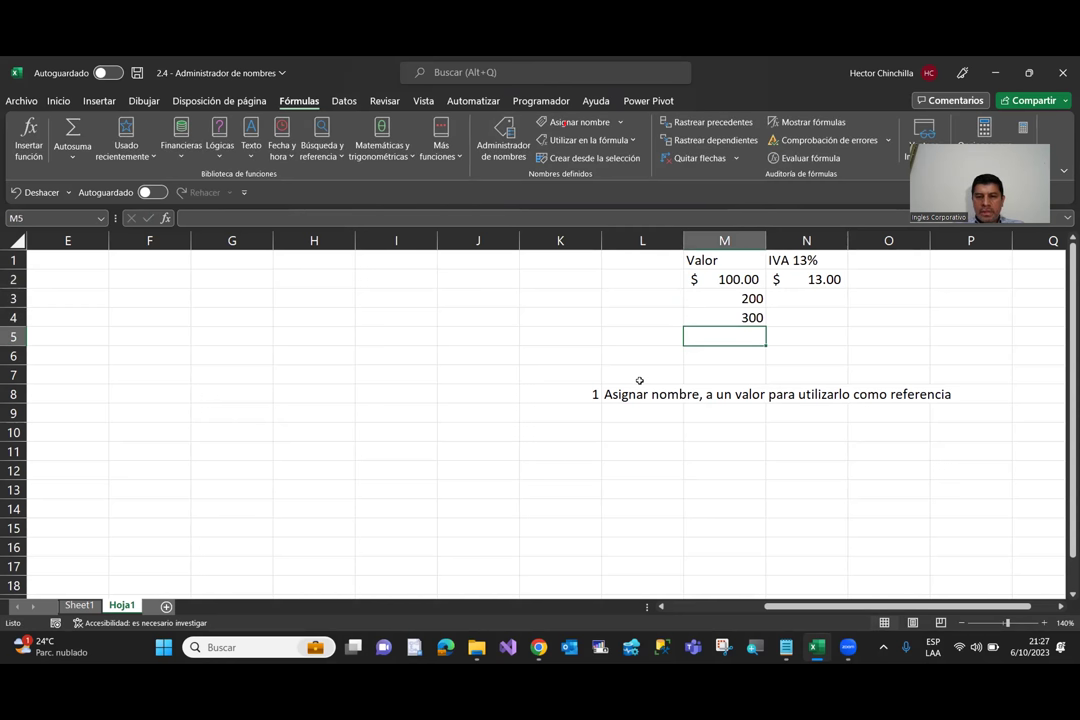
key("Up")
key("Up")
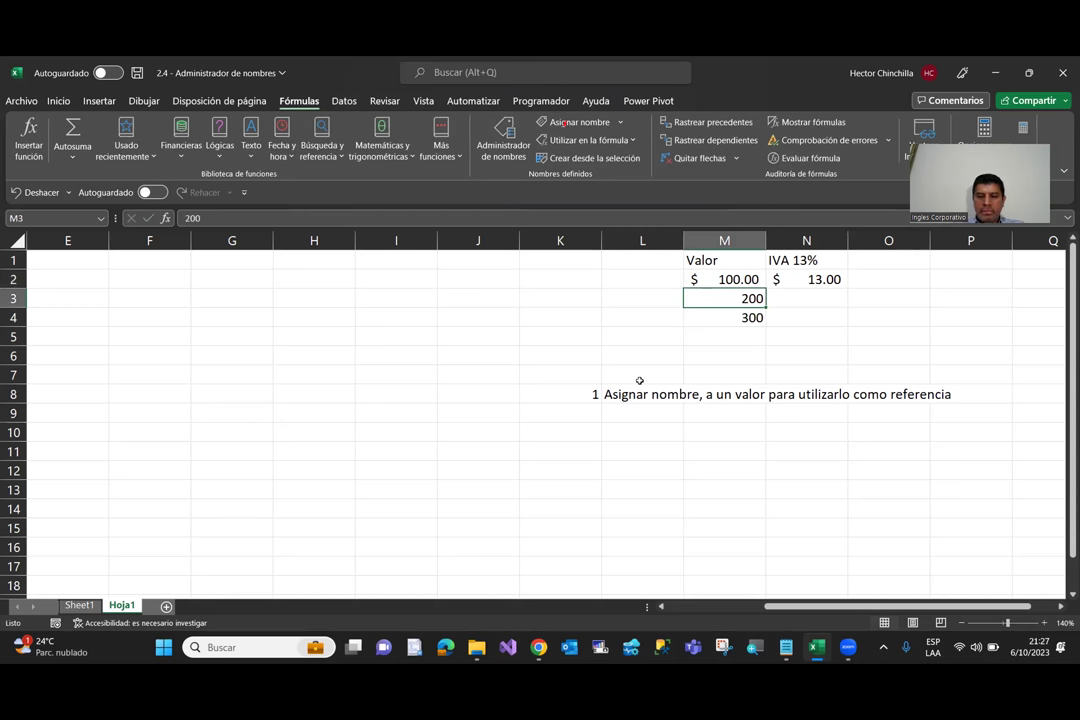
key("shift+Down")
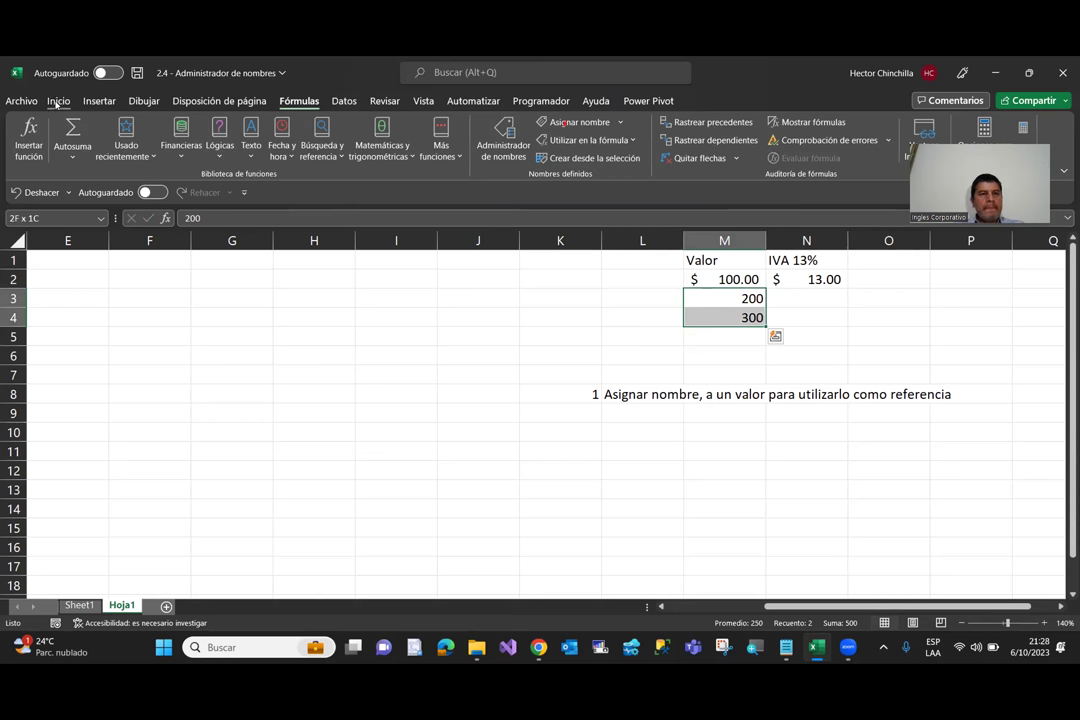
left_click(58, 101)
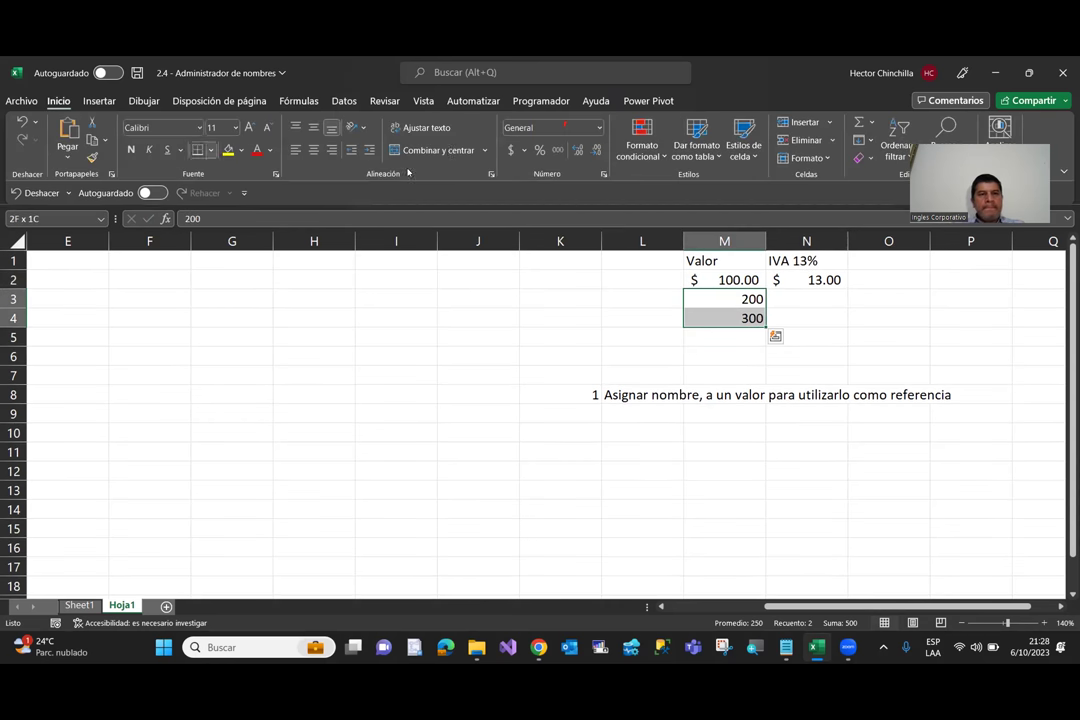
left_click(512, 150)
Step: Fill the IVA formula from N2 down to N4, giving $26.00 and $39.00
left_click(799, 281)
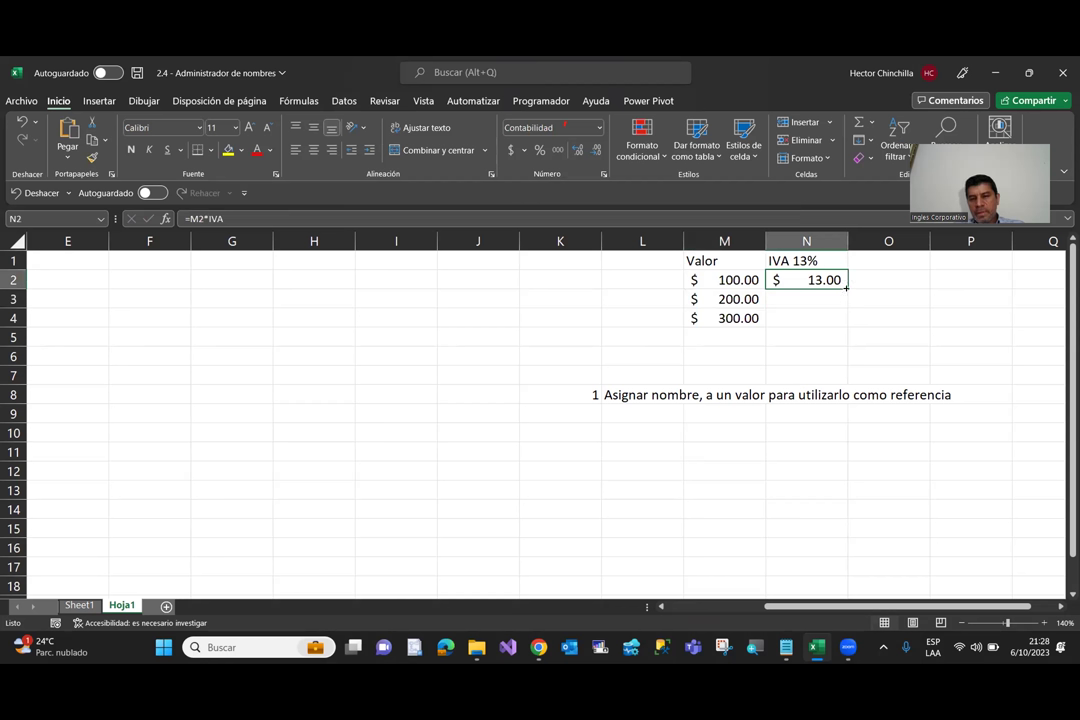
left_click_drag(846, 287, 848, 322)
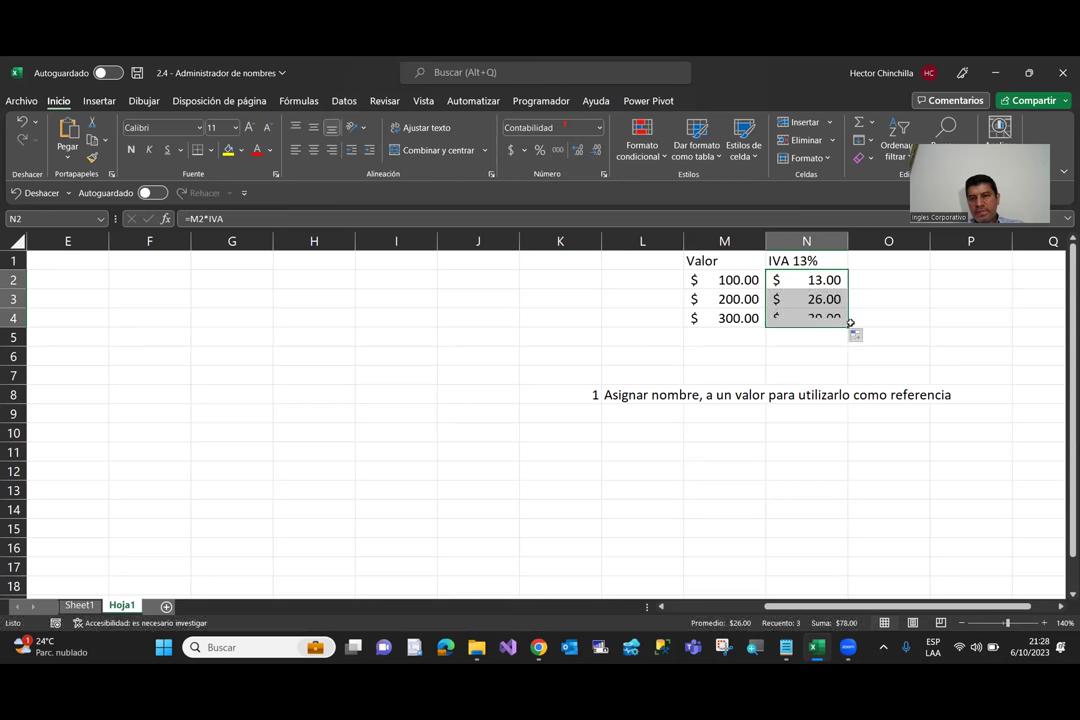
left_click(893, 317)
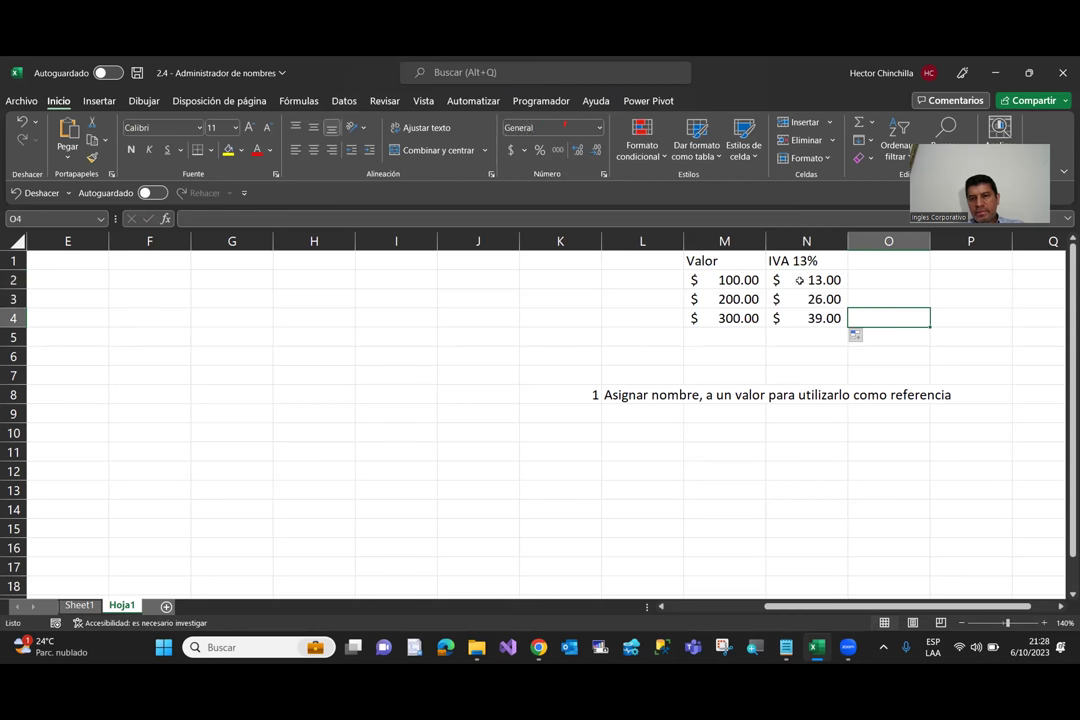
left_click(799, 280)
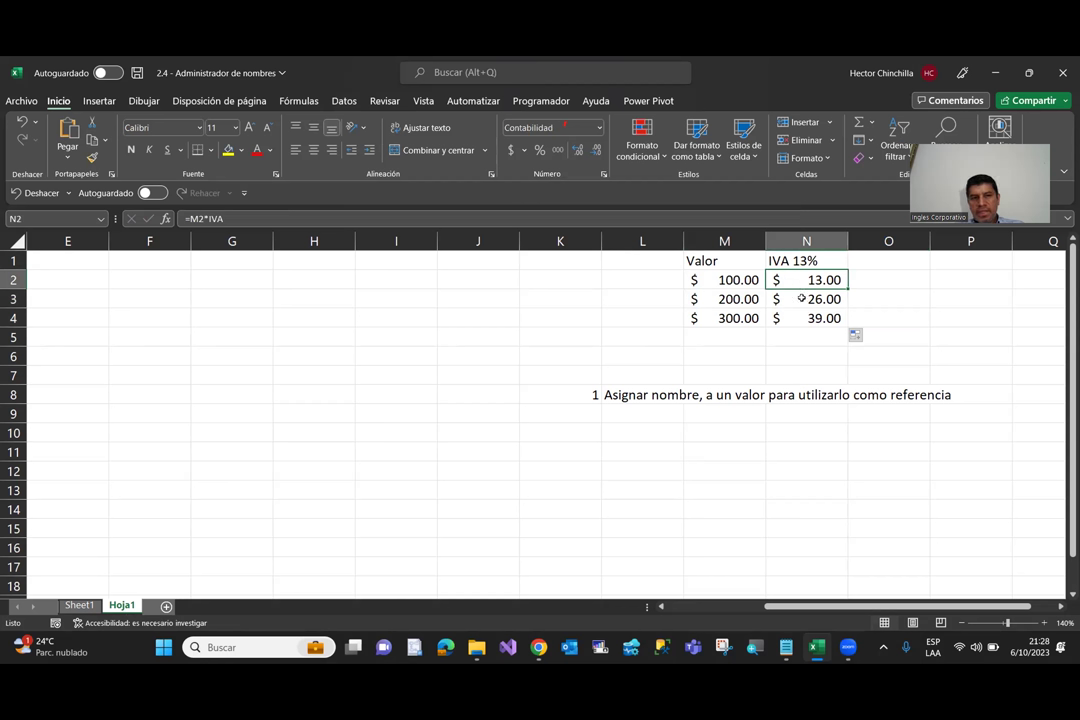
left_click(798, 299)
left_click(801, 316)
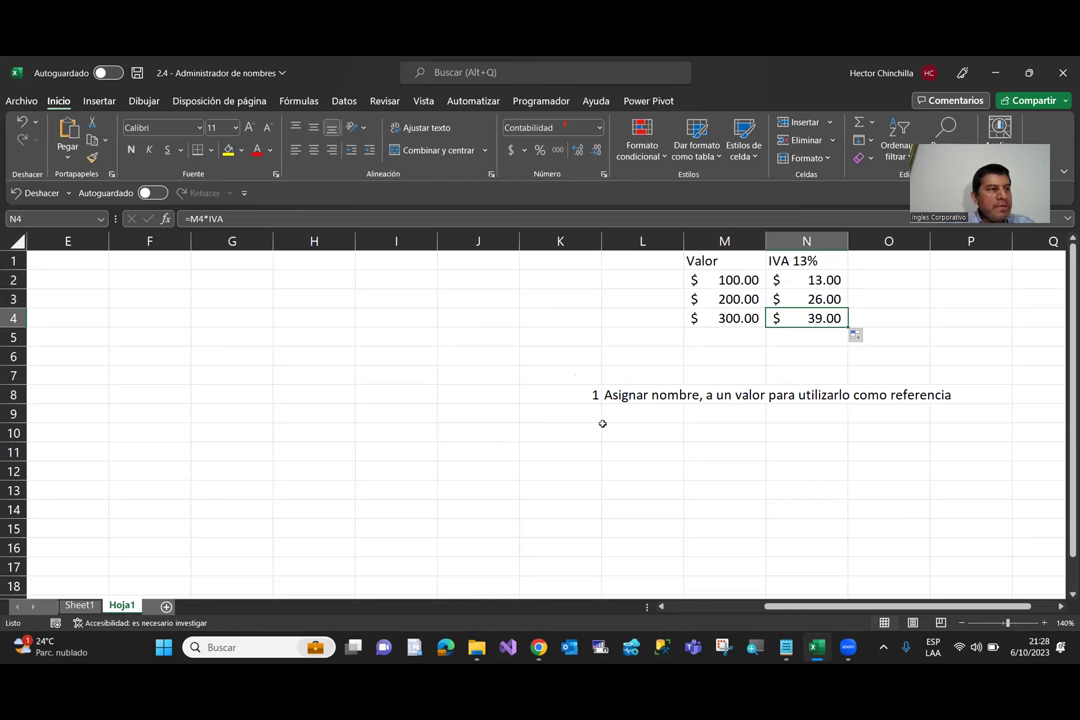
Step: Put 2 in K10 and 'Asignar nombre, a un texto para utilizarlo como referenccia' in L10
left_click(552, 432)
type("2")
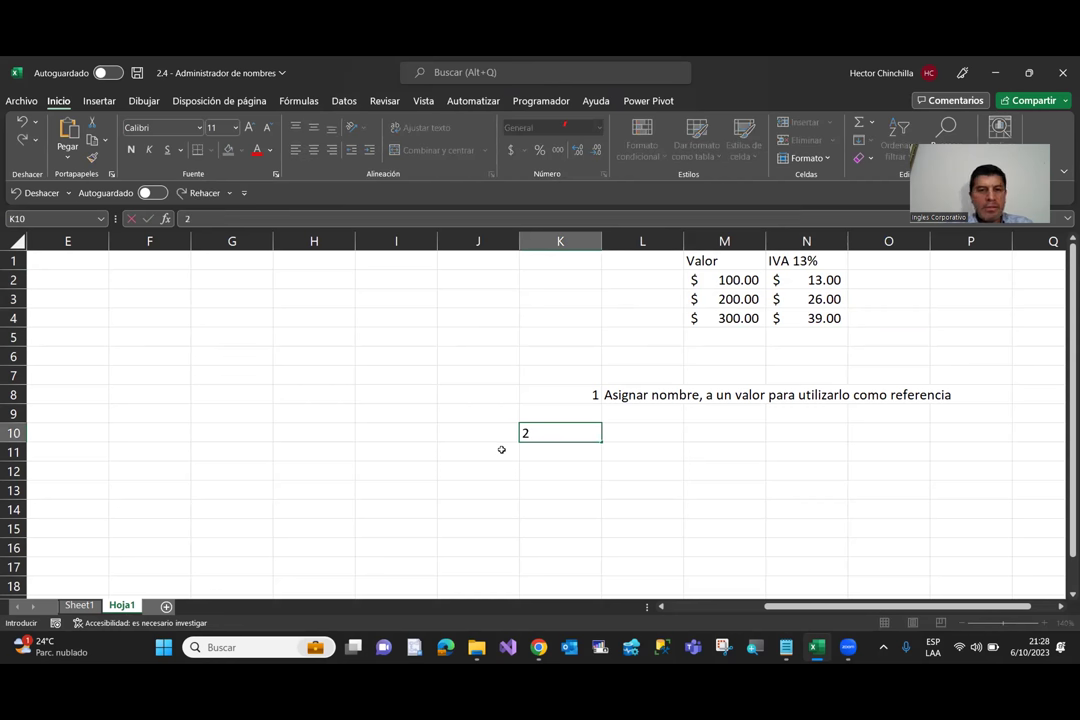
key("Tab")
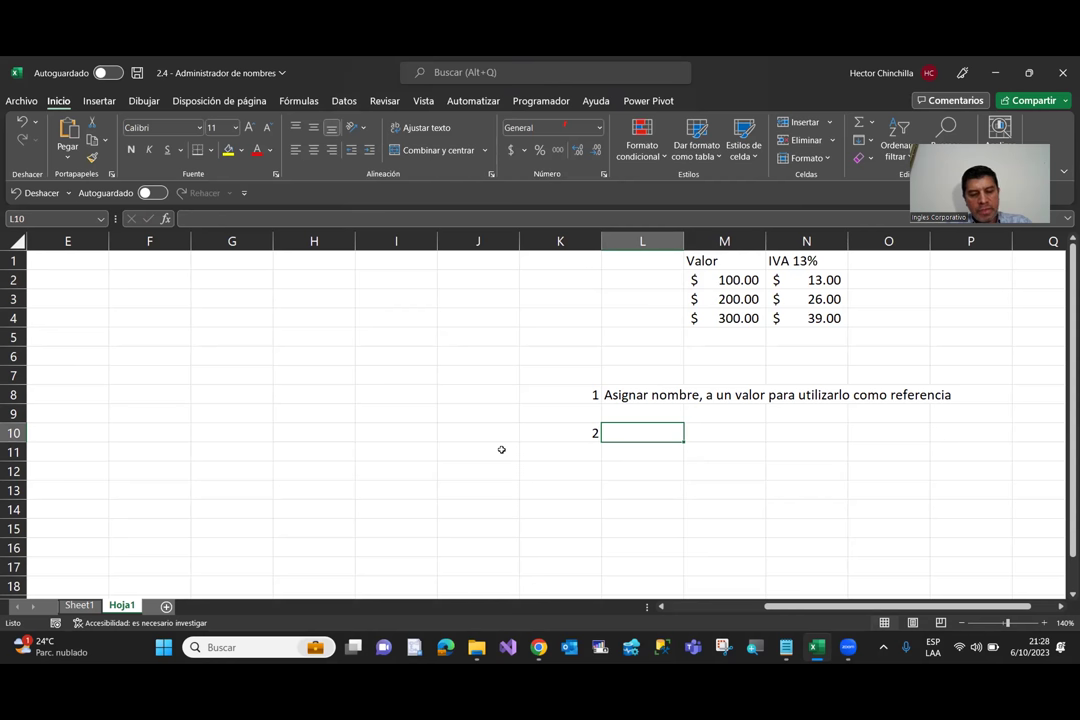
type("Asignar nombre, a un texto para utilizarlo como referenccia")
key("Return")
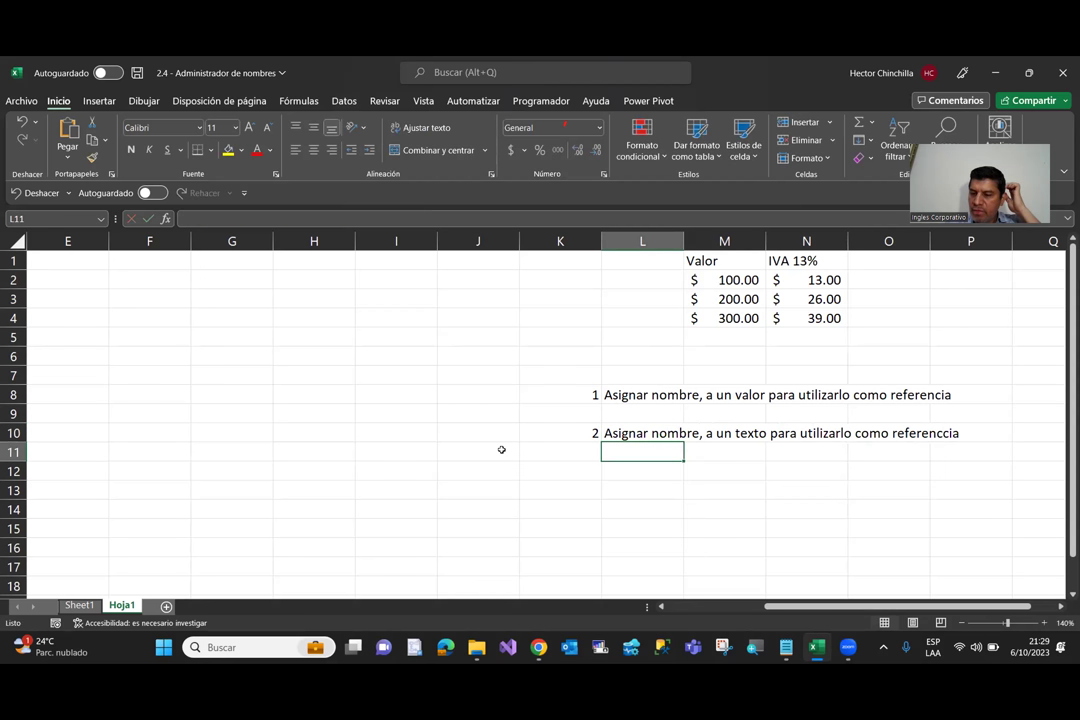
key("Up")
key("Up")
key("Up")
key("Up")
key("Up")
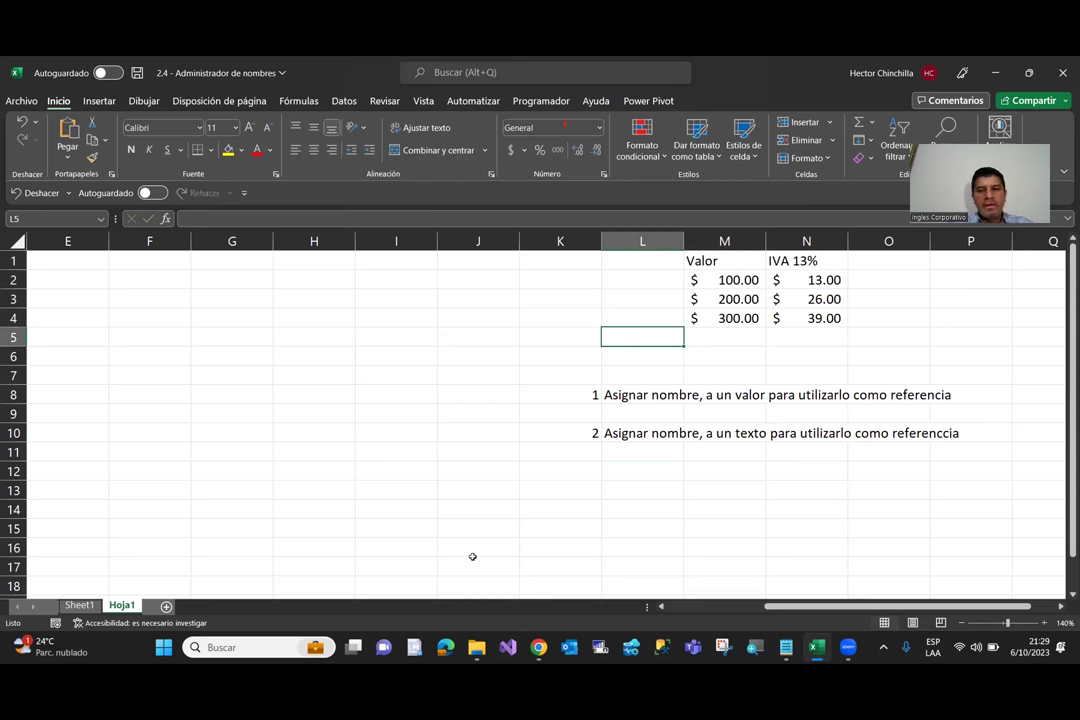
key("Right")
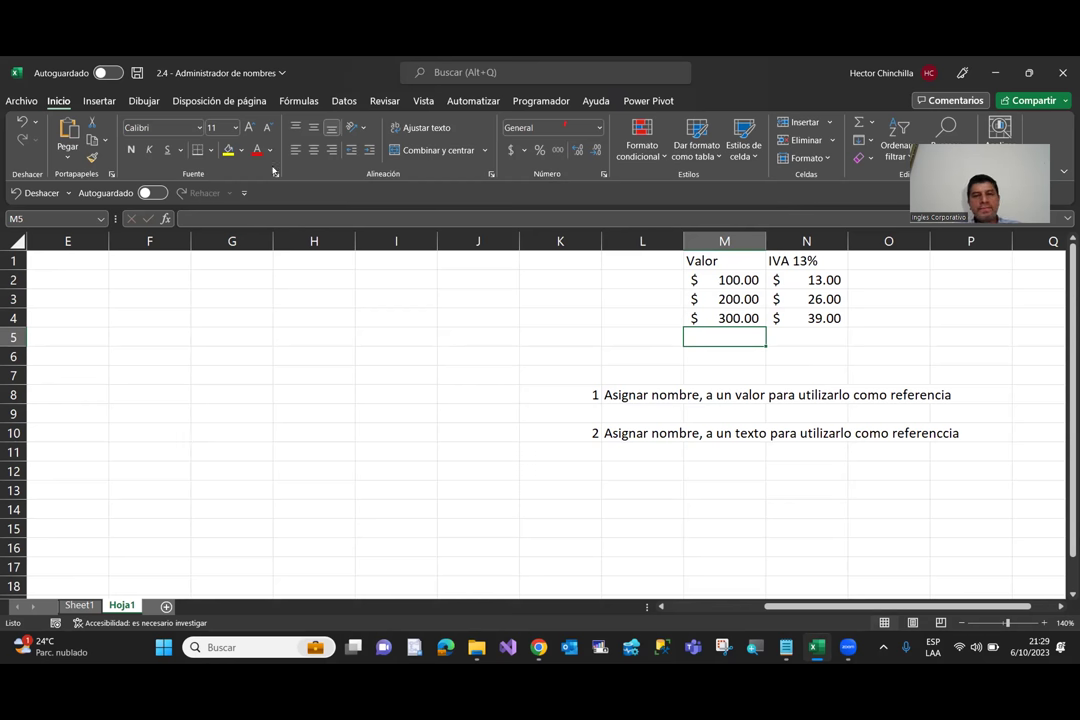
Step: Create the name Minombre referring to the presenter's full name as a text constant
left_click(299, 103)
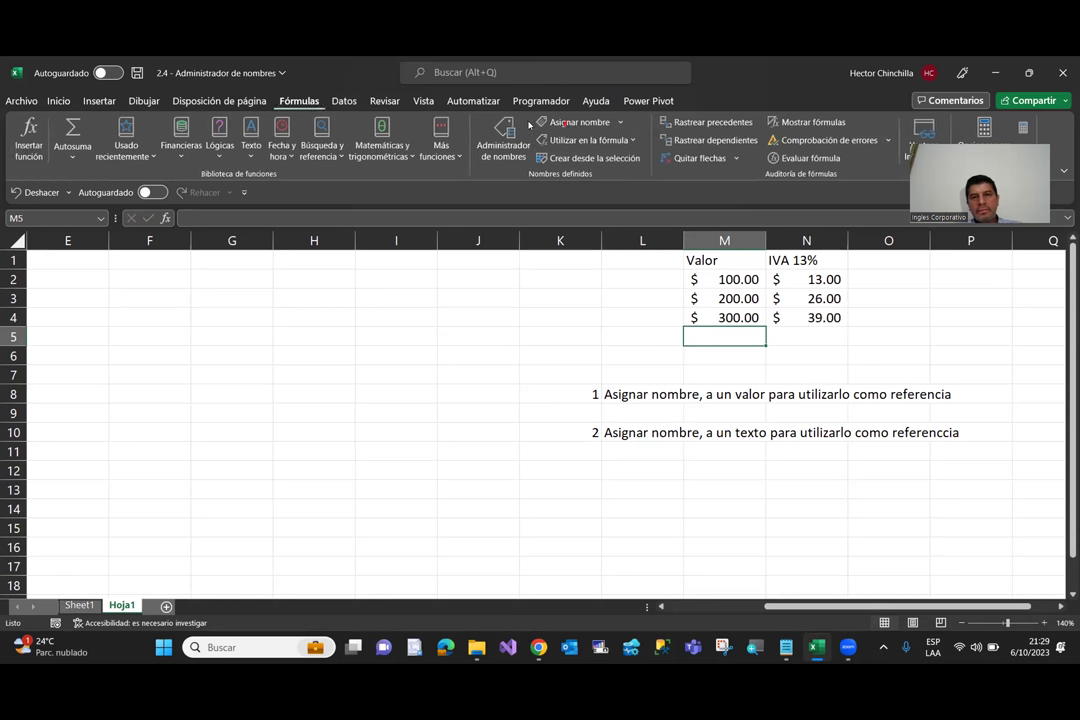
left_click(585, 123)
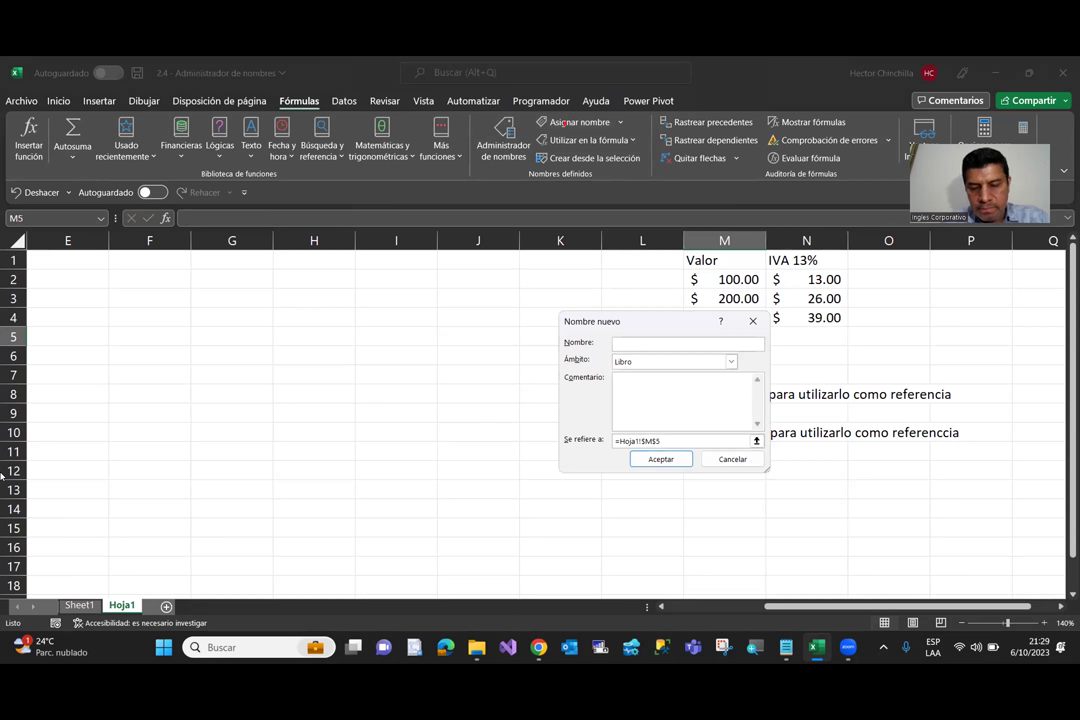
type("Minombre")
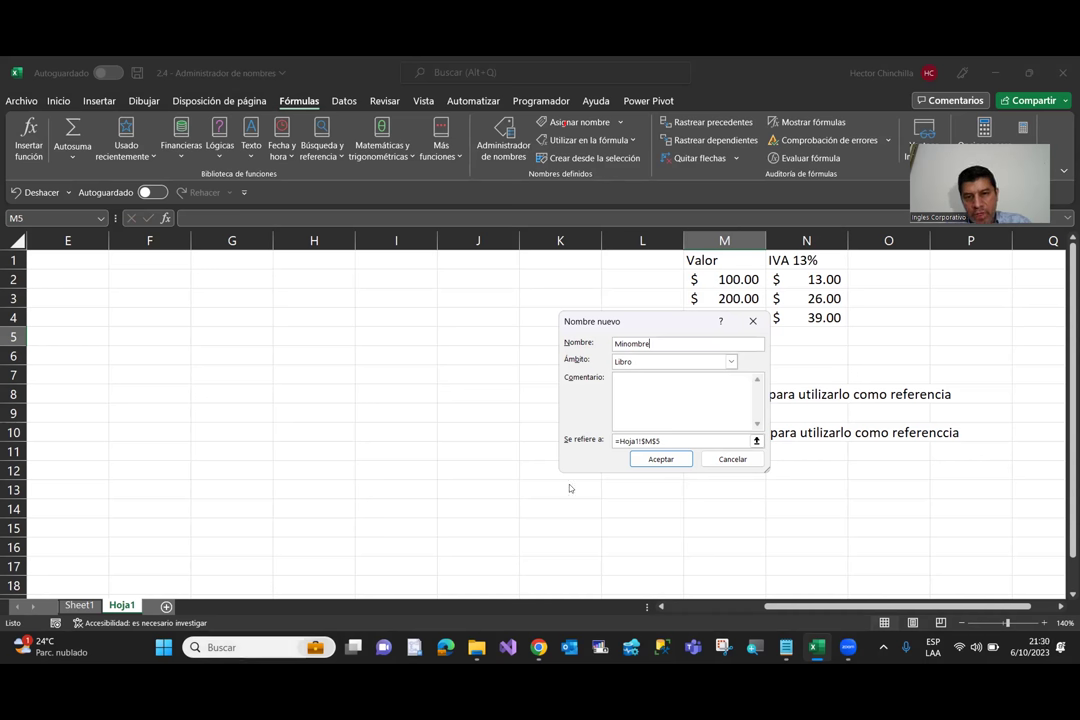
left_click(665, 440)
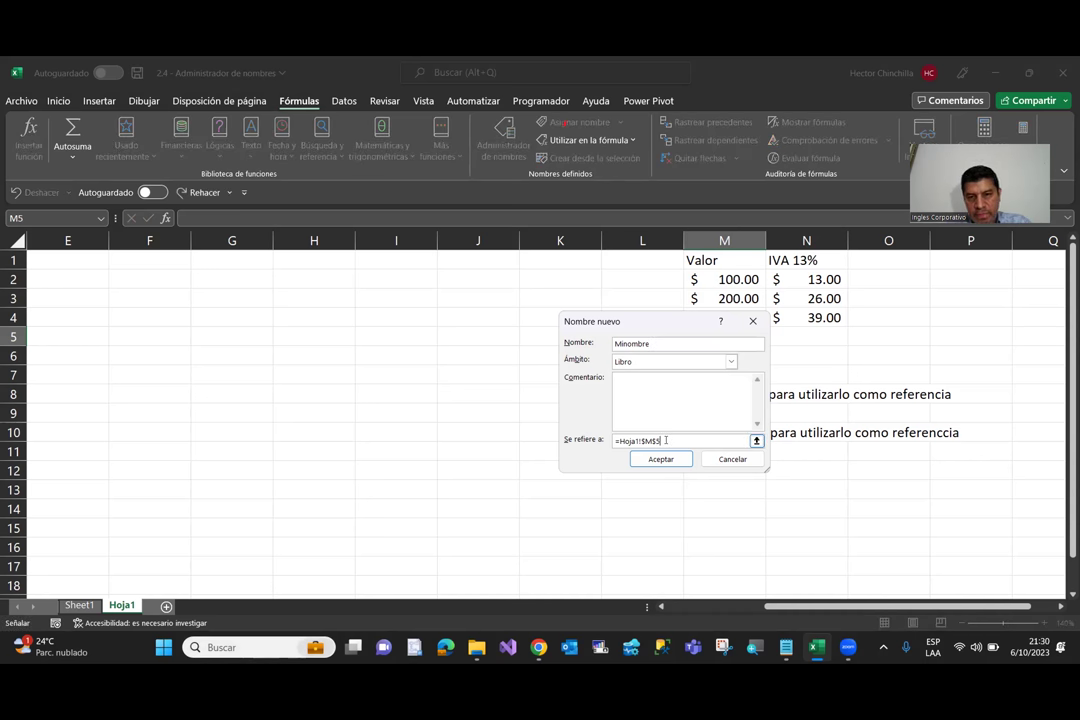
key("BackSpace")
key("BackSpace")
key("BackSpace")
key("BackSpace")
key("BackSpace")
key("BackSpace")
key("BackSpace")
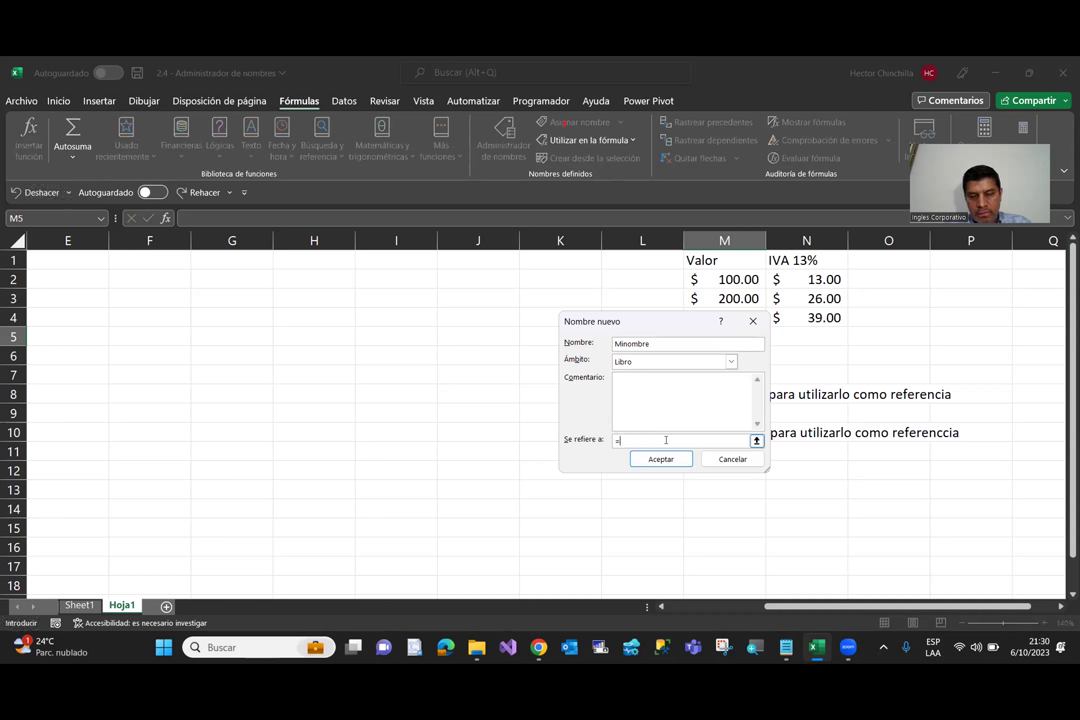
type("Hector Armando Chinchilla")
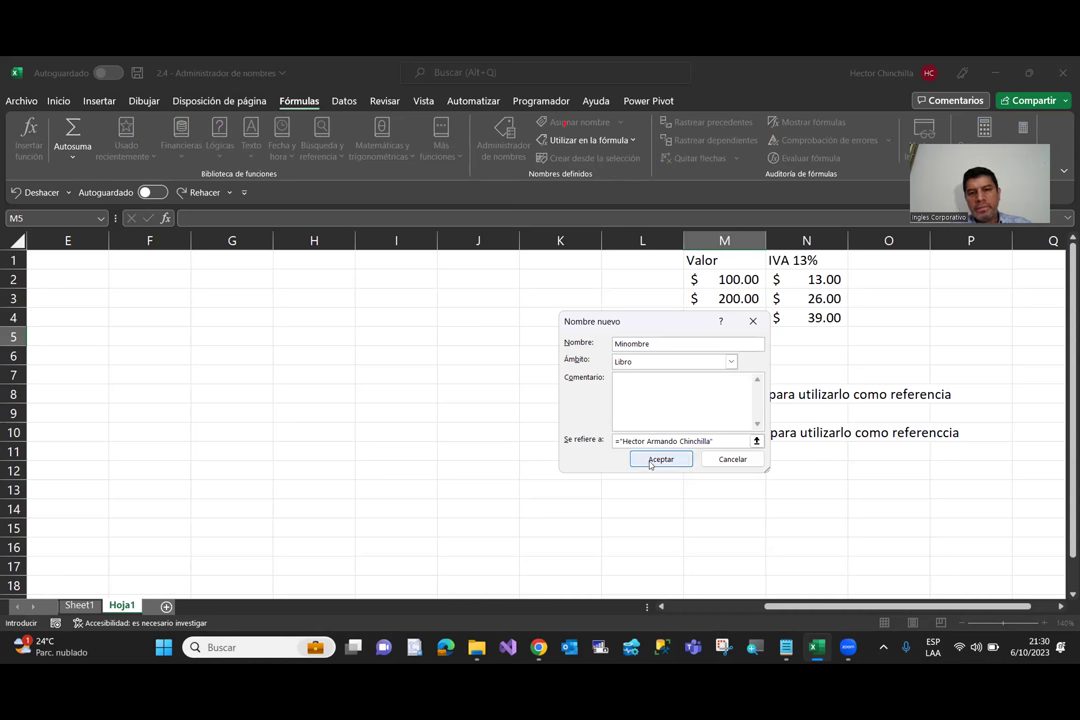
left_click(650, 462)
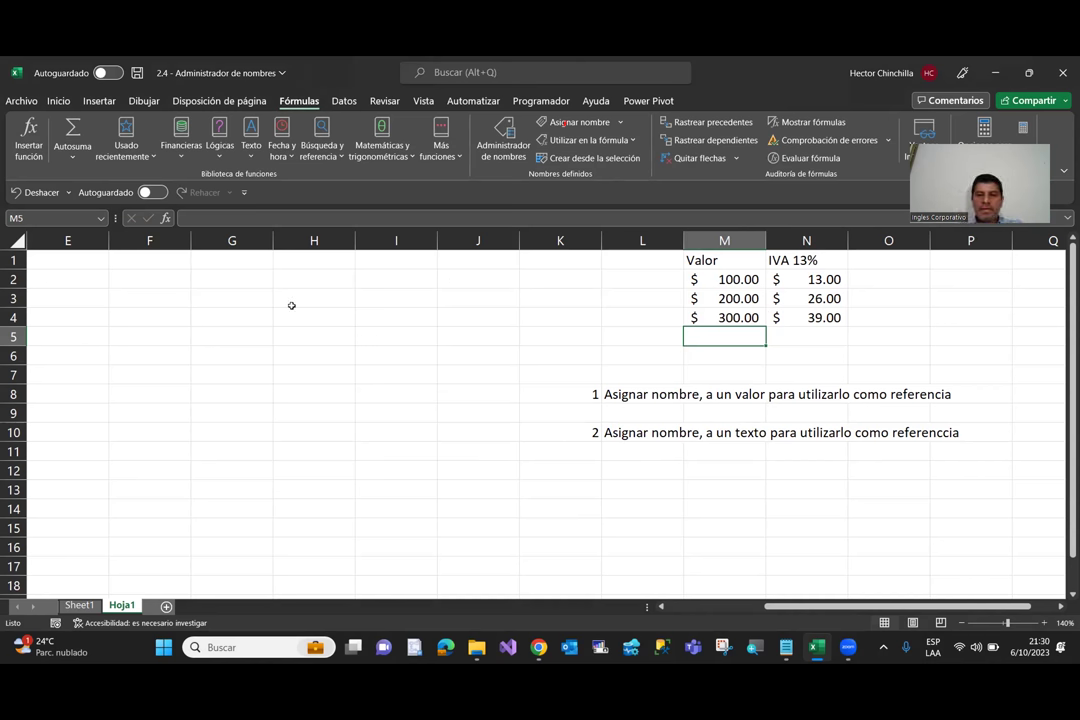
Step: Enter =Minombre in L11 so the cell displays the stored full name
key("Down")
key("Down")
key("Down")
key("Down")
key("Down")
key("Down")
key("Left")
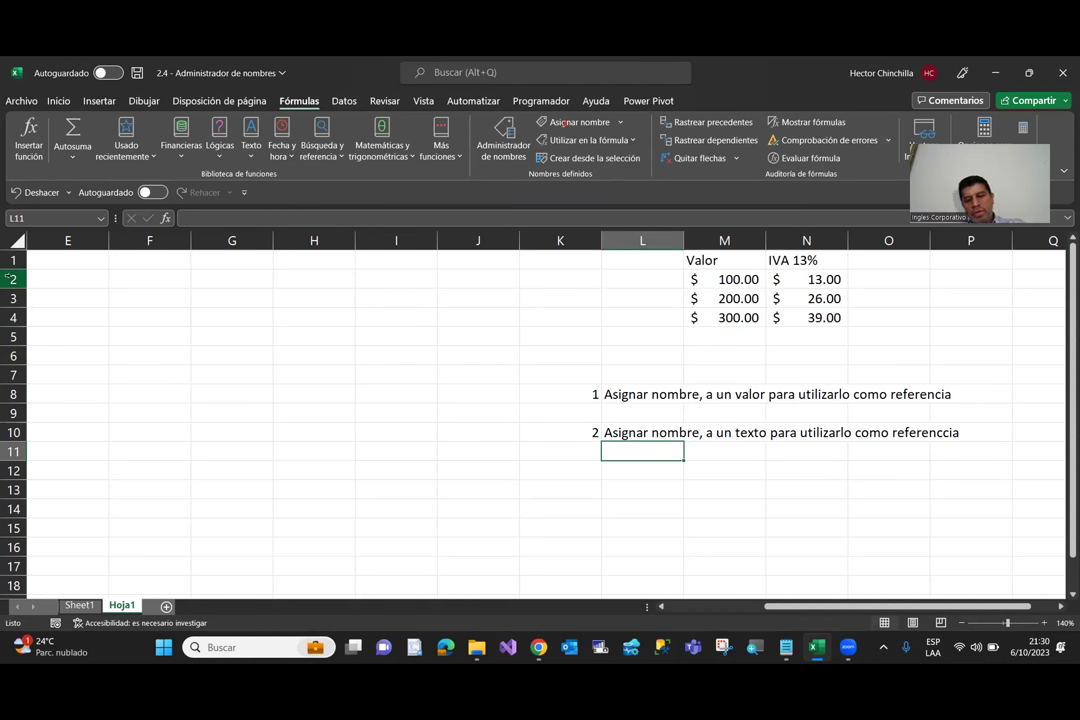
type("=")
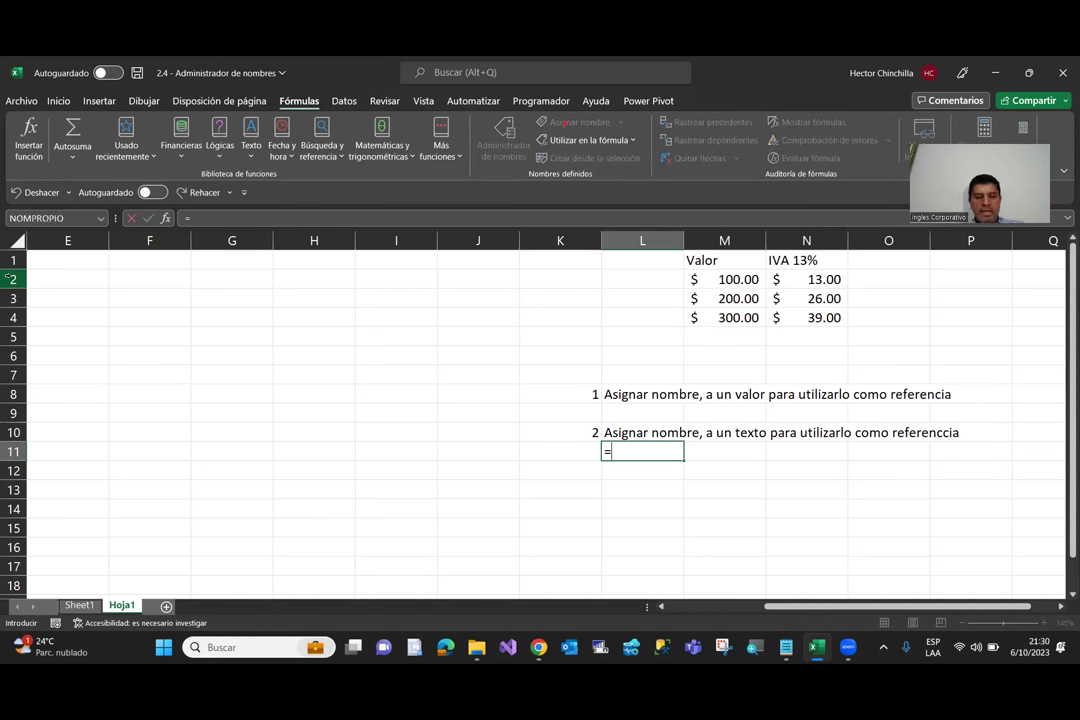
type("M")
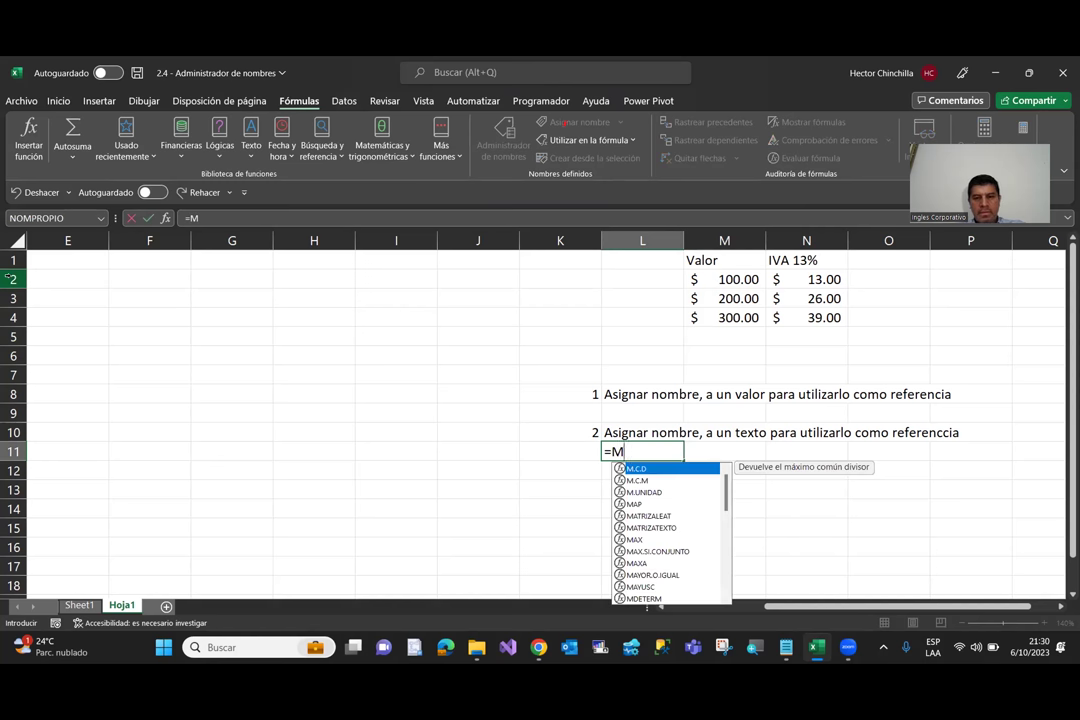
type("inom")
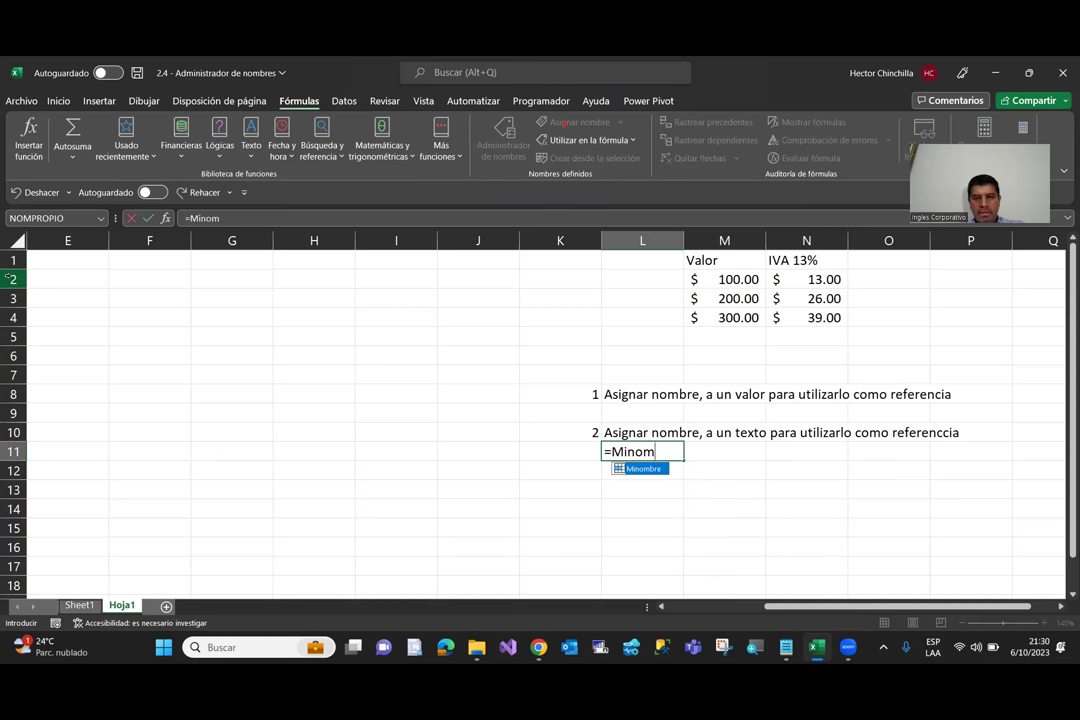
type("bre")
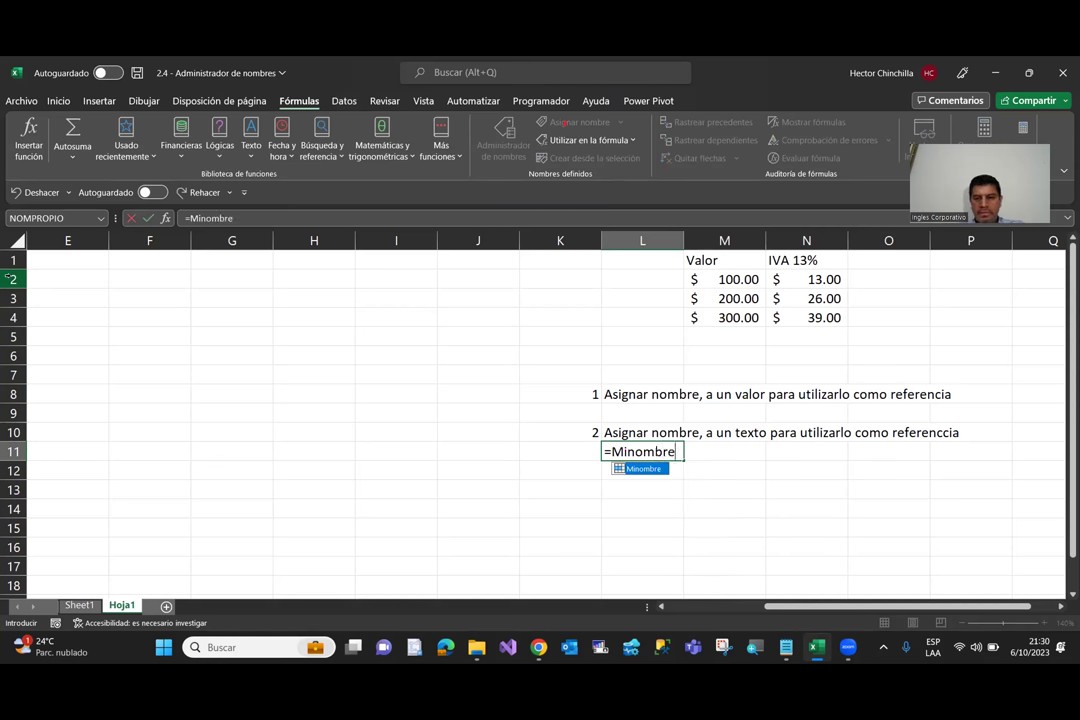
key("Return")
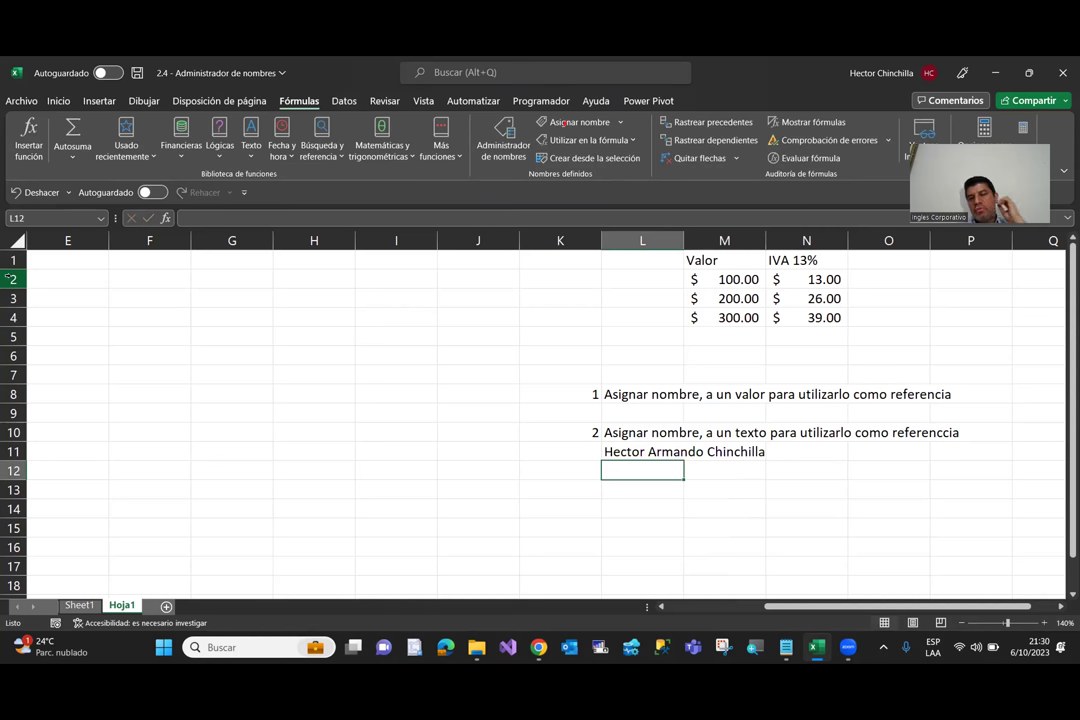
left_click(642, 451)
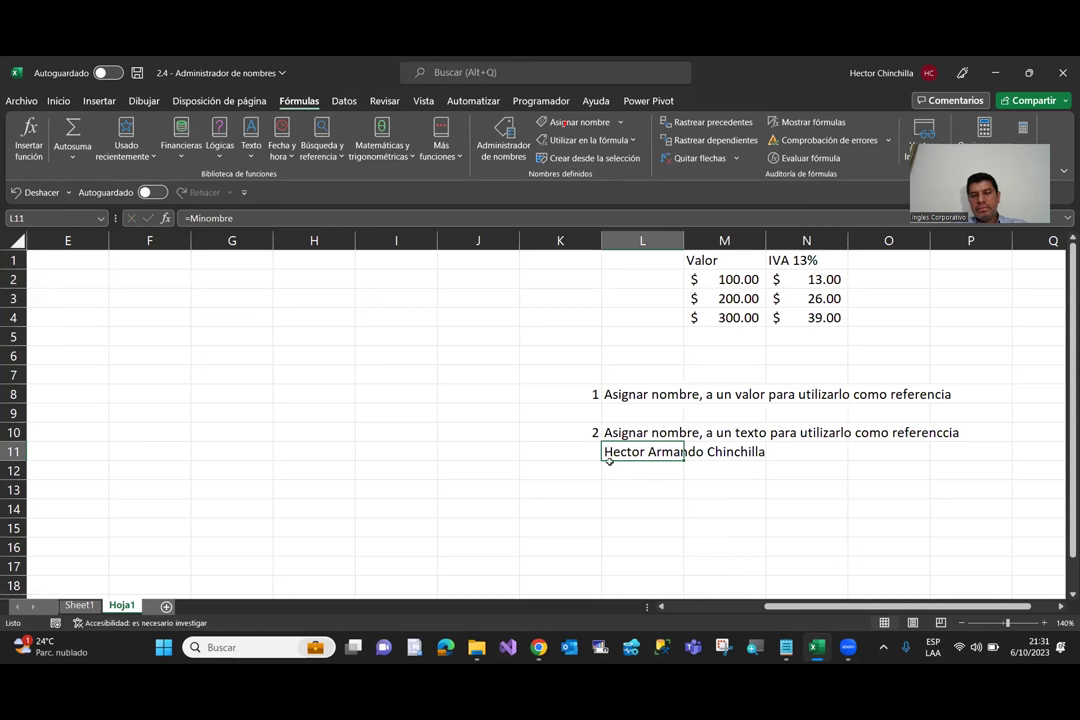
left_click(560, 473)
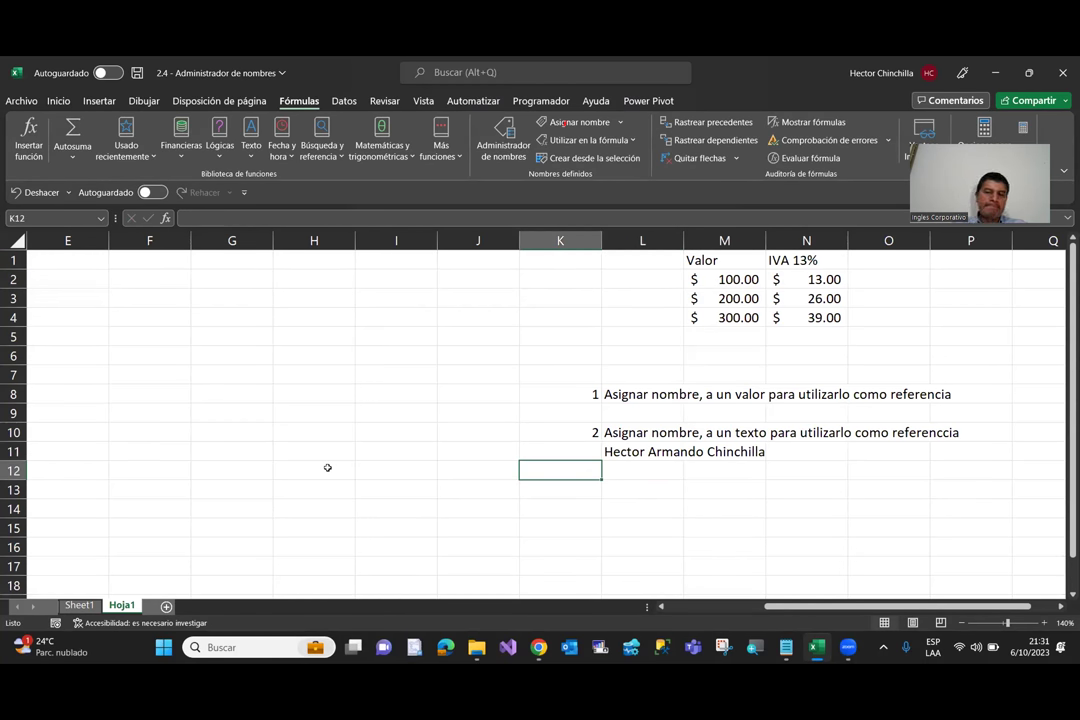
key("Right")
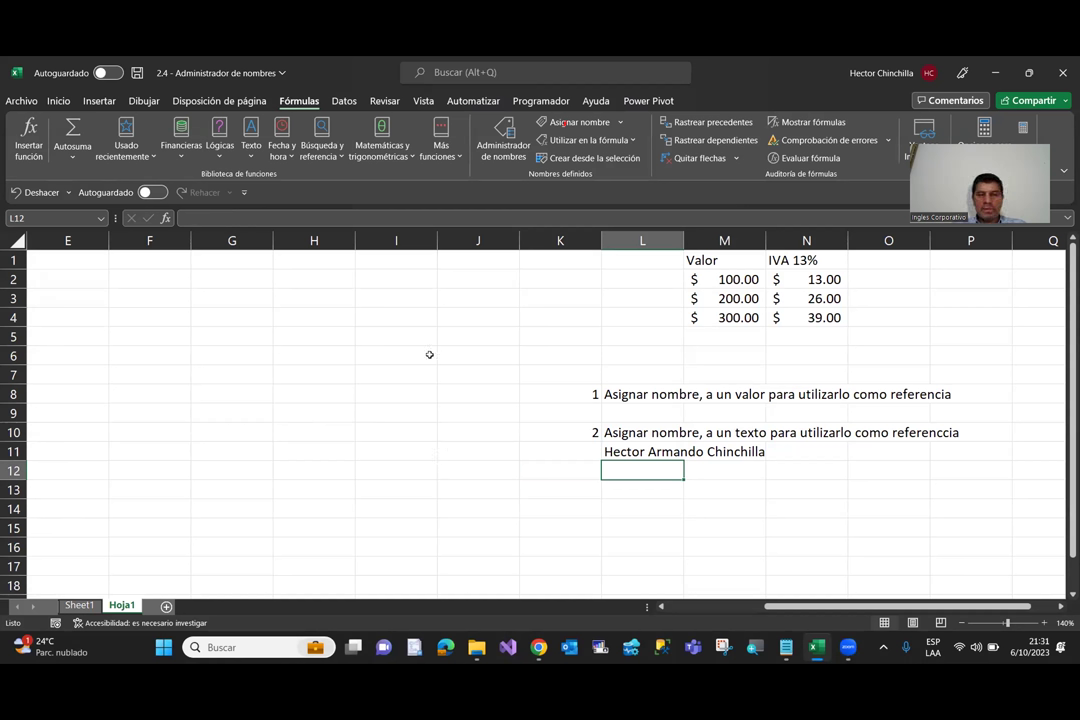
Step: Enter 1000 in J2 and 2000 in J3
left_click(422, 300)
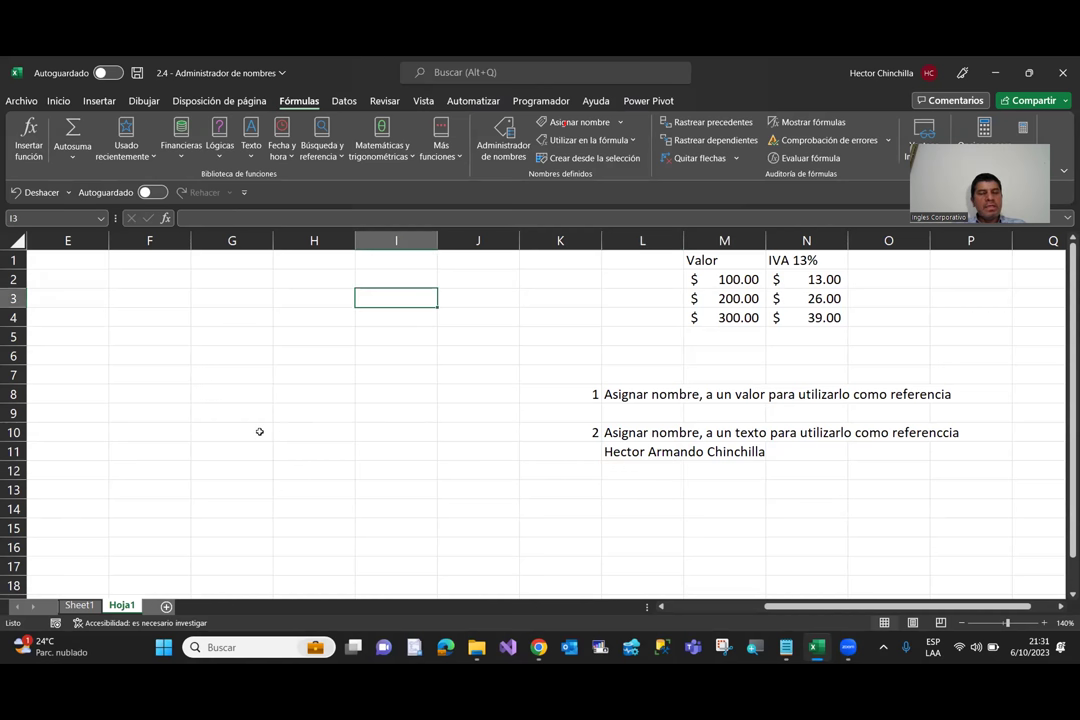
key("Up")
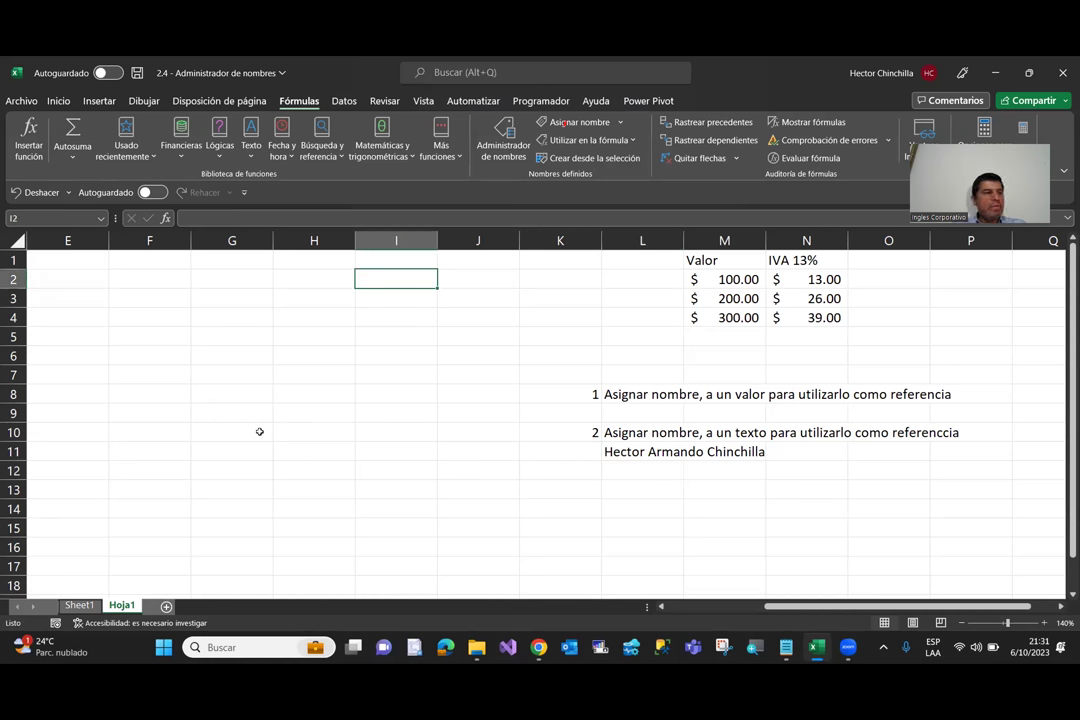
key("Right")
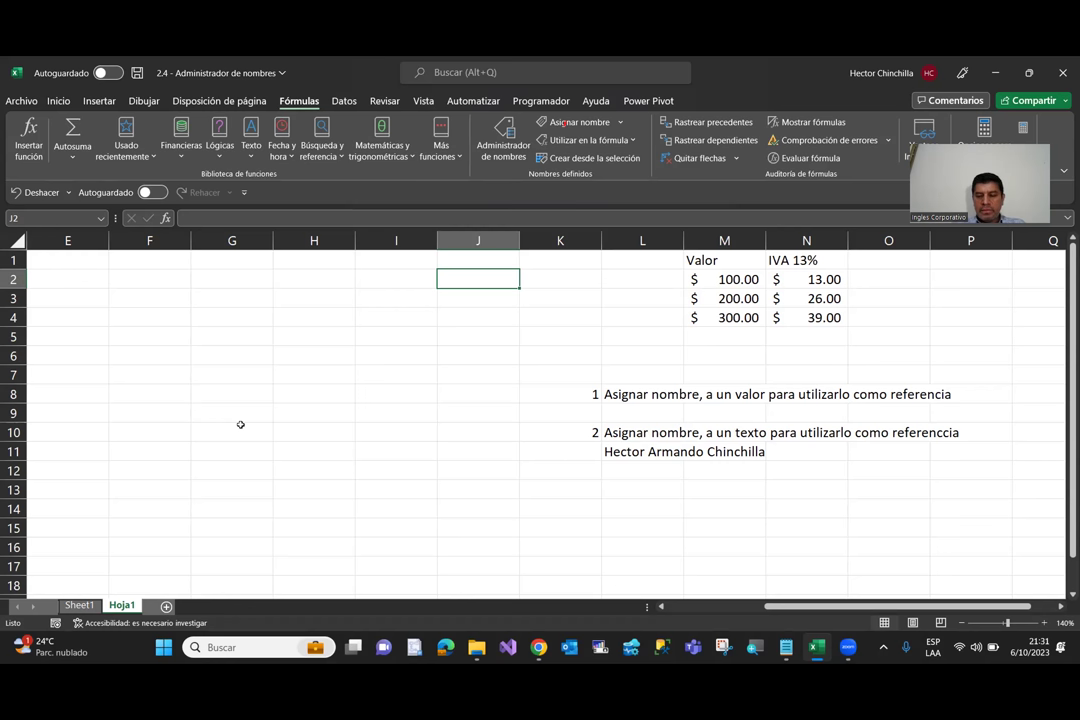
type("1000")
key("Return")
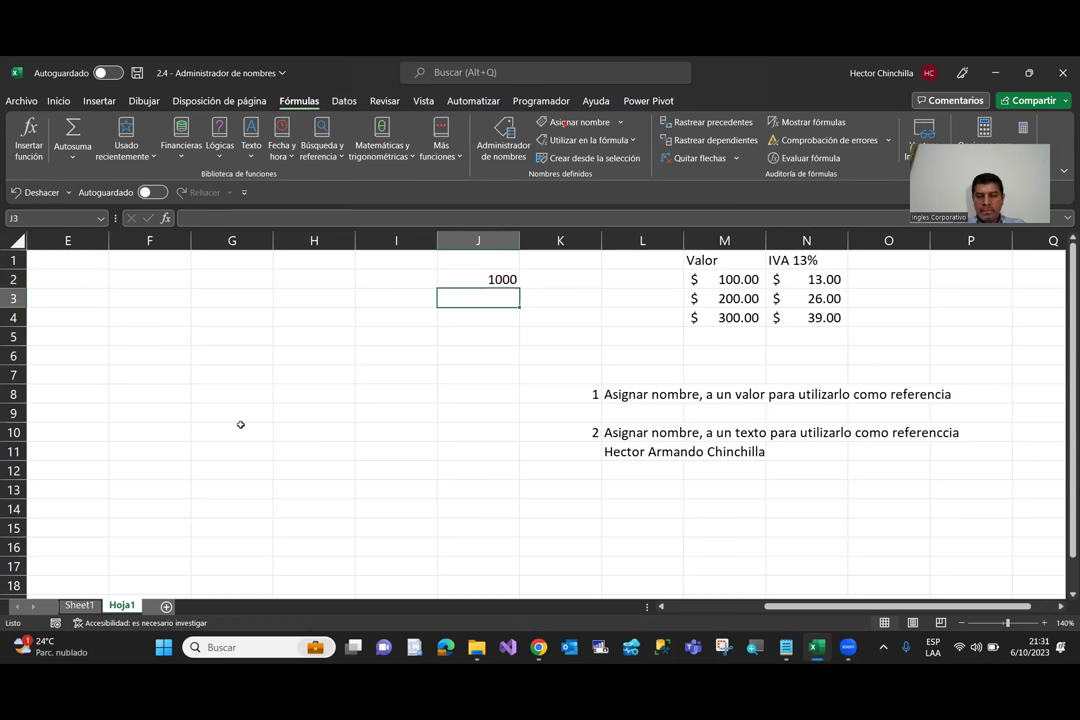
type("2000")
key("Return")
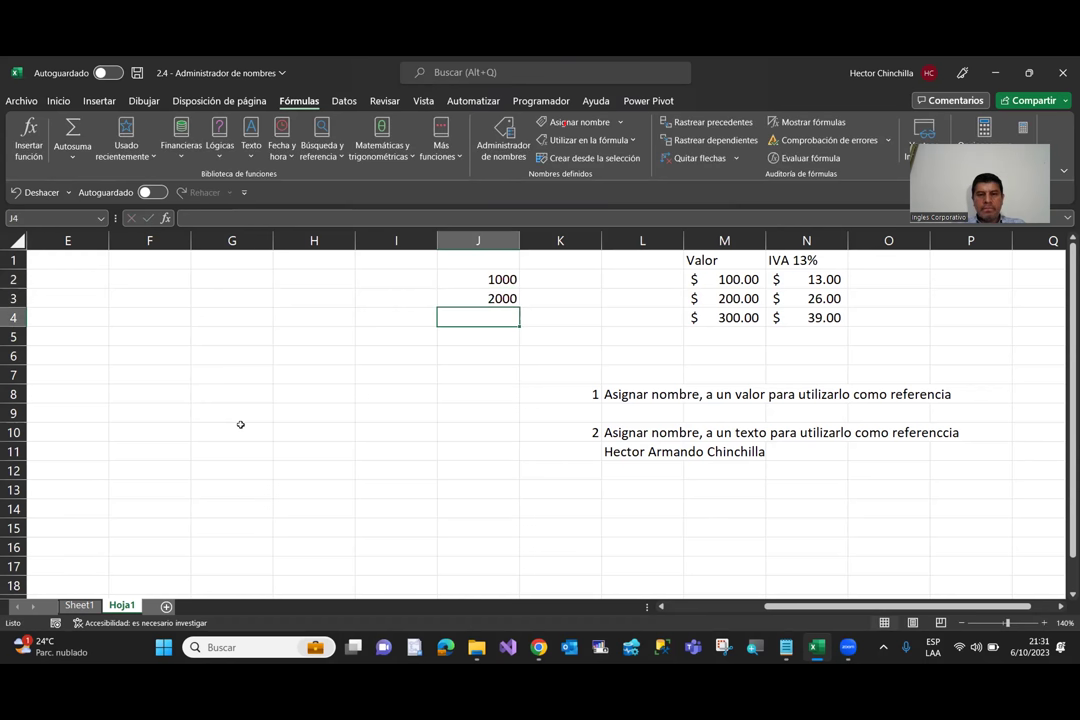
Step: Add 5000 in J4, then start selecting the list from J2 downward
key("Up")
key("Up")
key("Up")
key("Down")
key("Down")
key("Down")
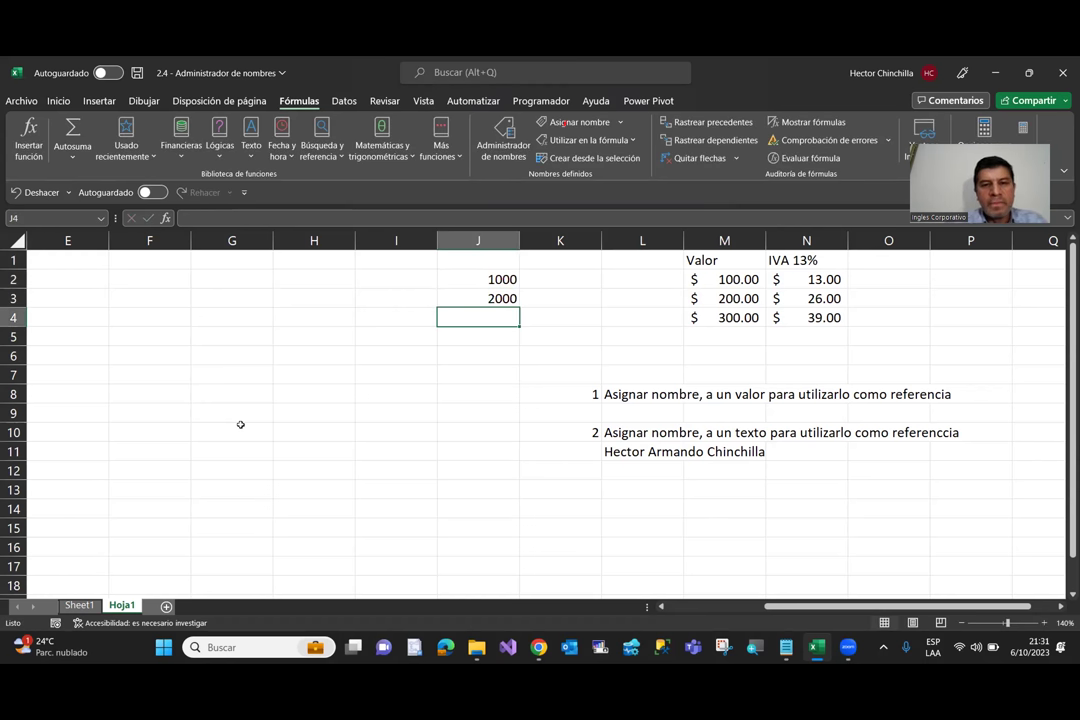
key("Up")
key("Up")
key("Up")
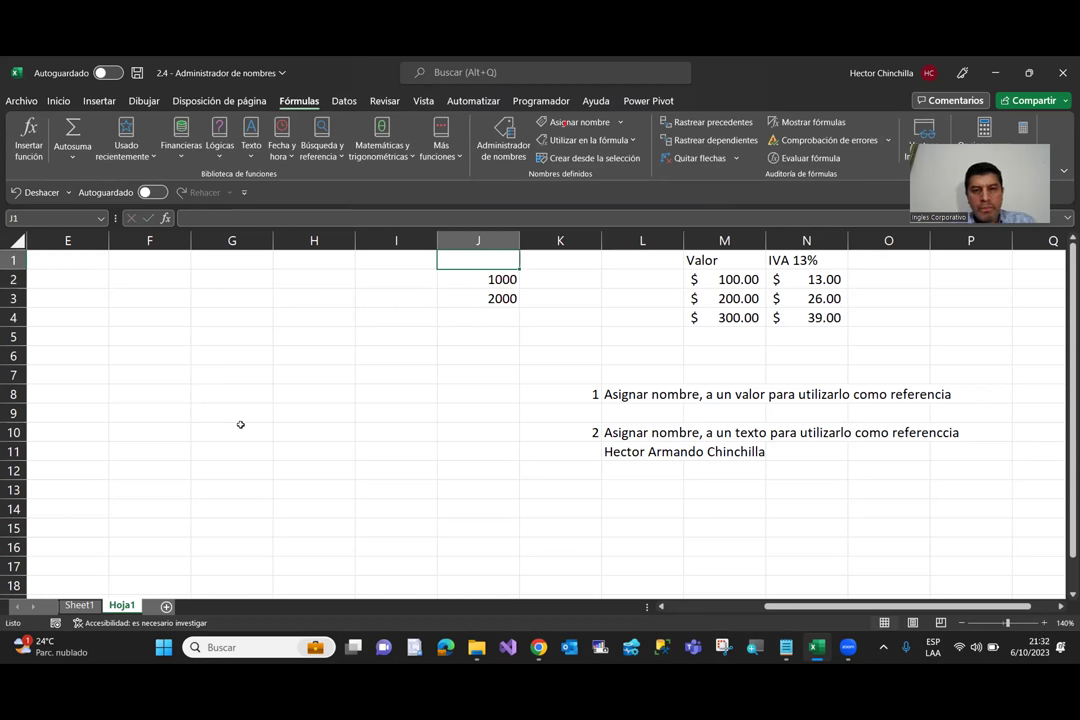
key("Right")
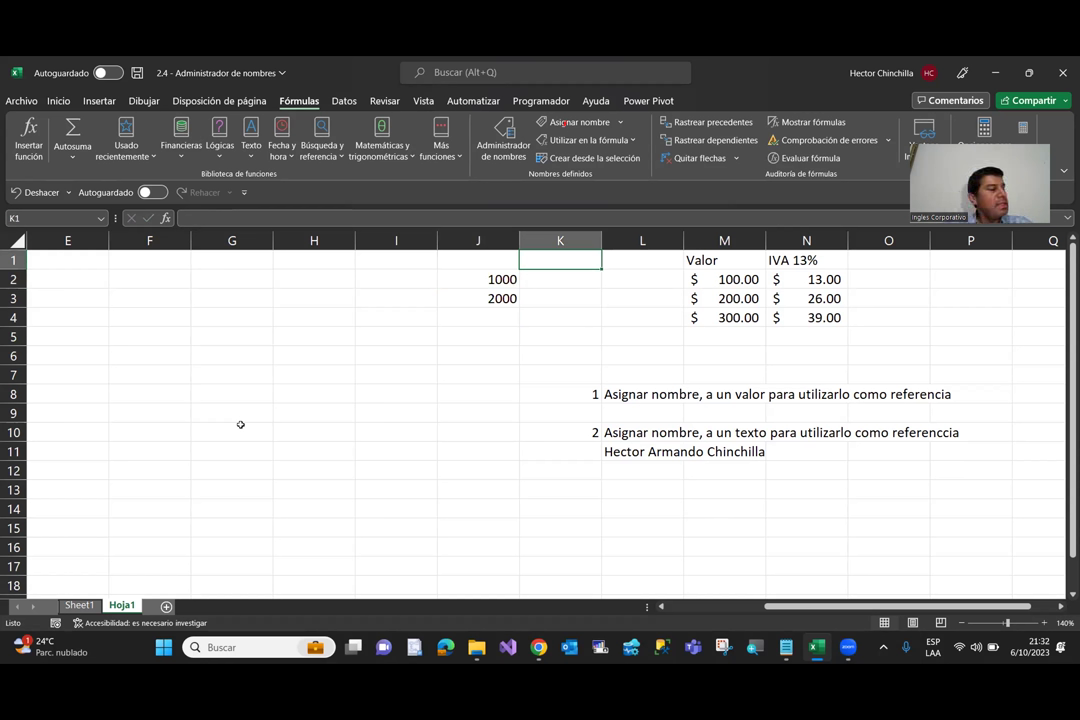
key("Down")
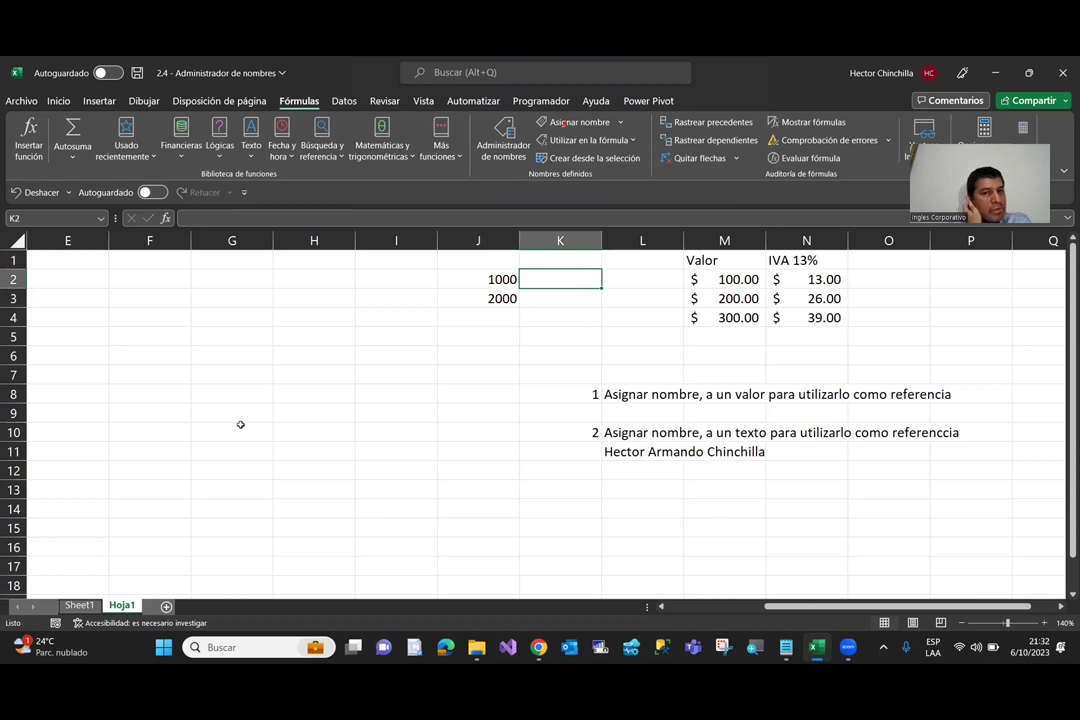
key("Left")
key("Right")
key("Left")
key("Down")
key("Down")
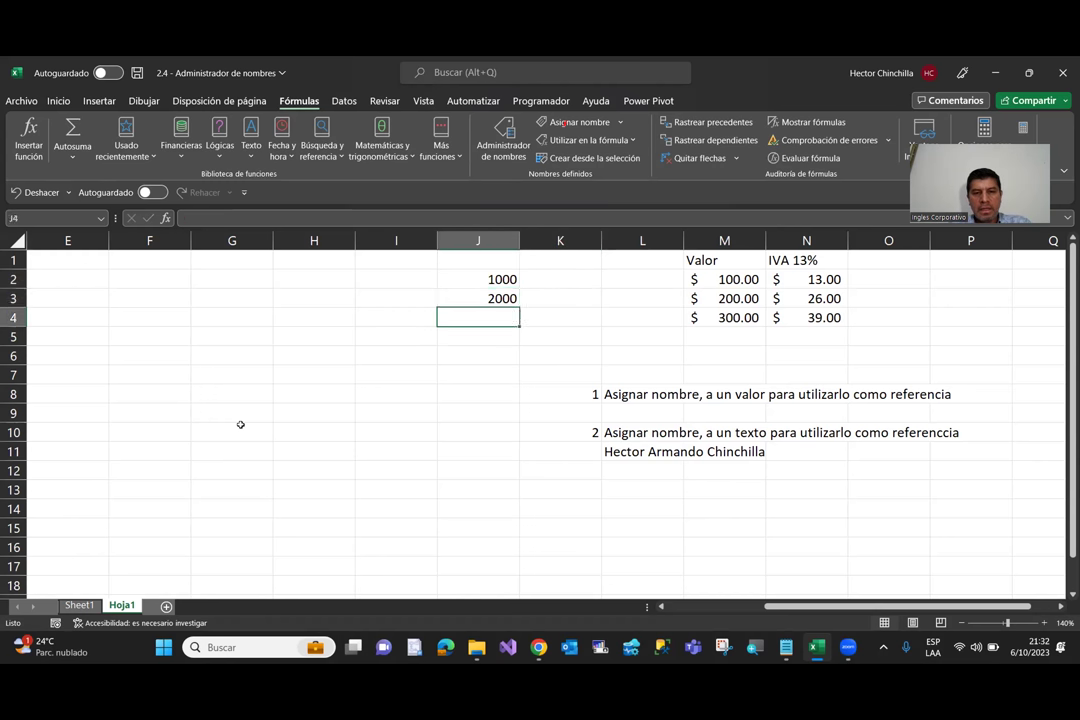
key("Up")
key("Up")
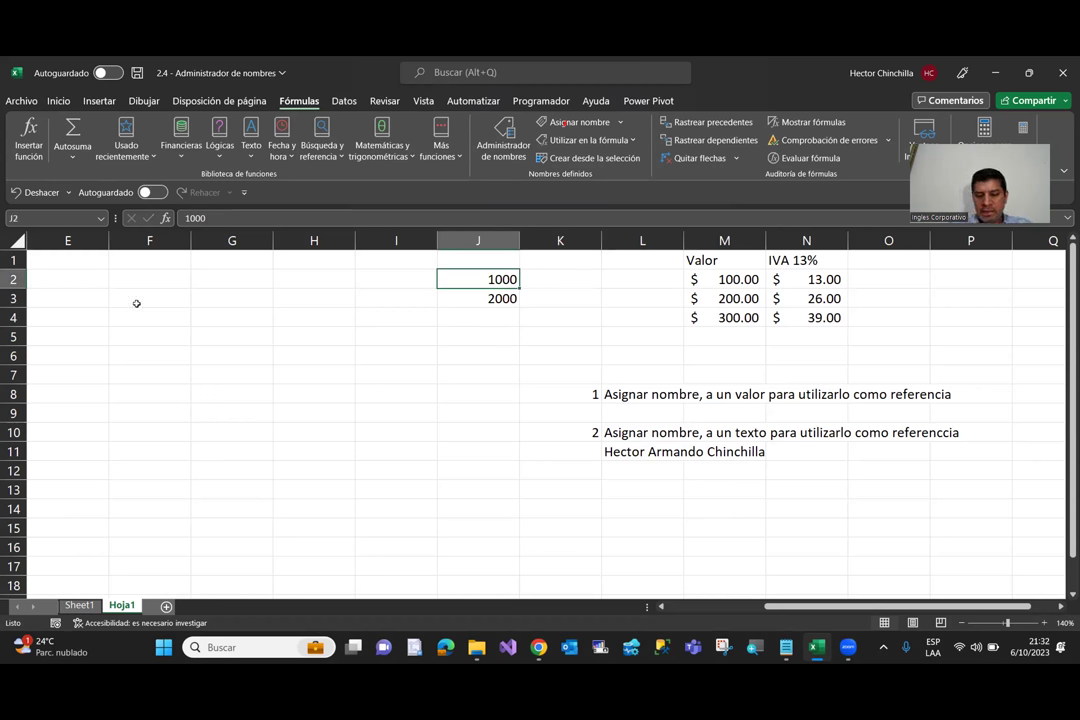
key("Down")
key("Down")
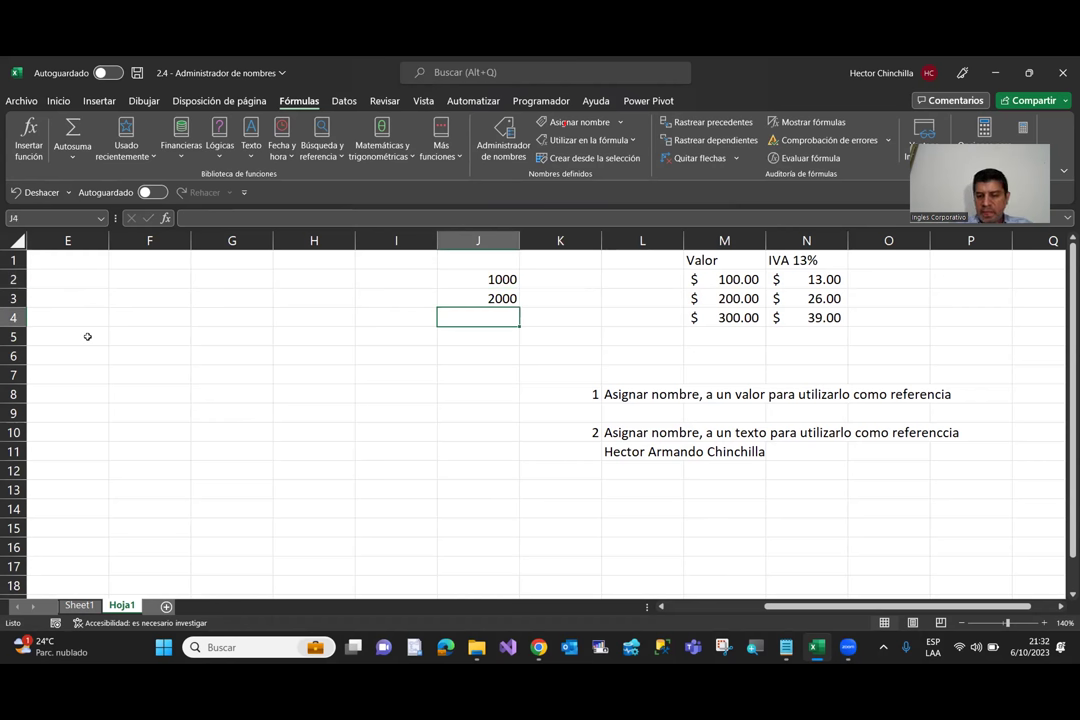
type("5000")
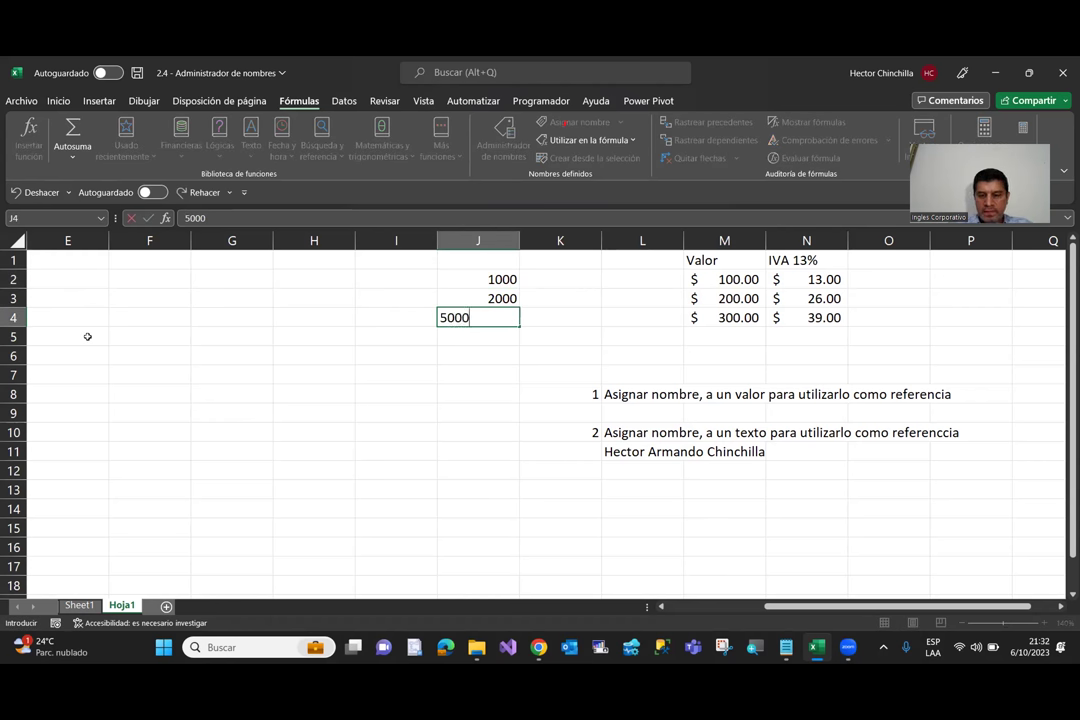
key("Return")
key("Up")
key("Up")
key("Up")
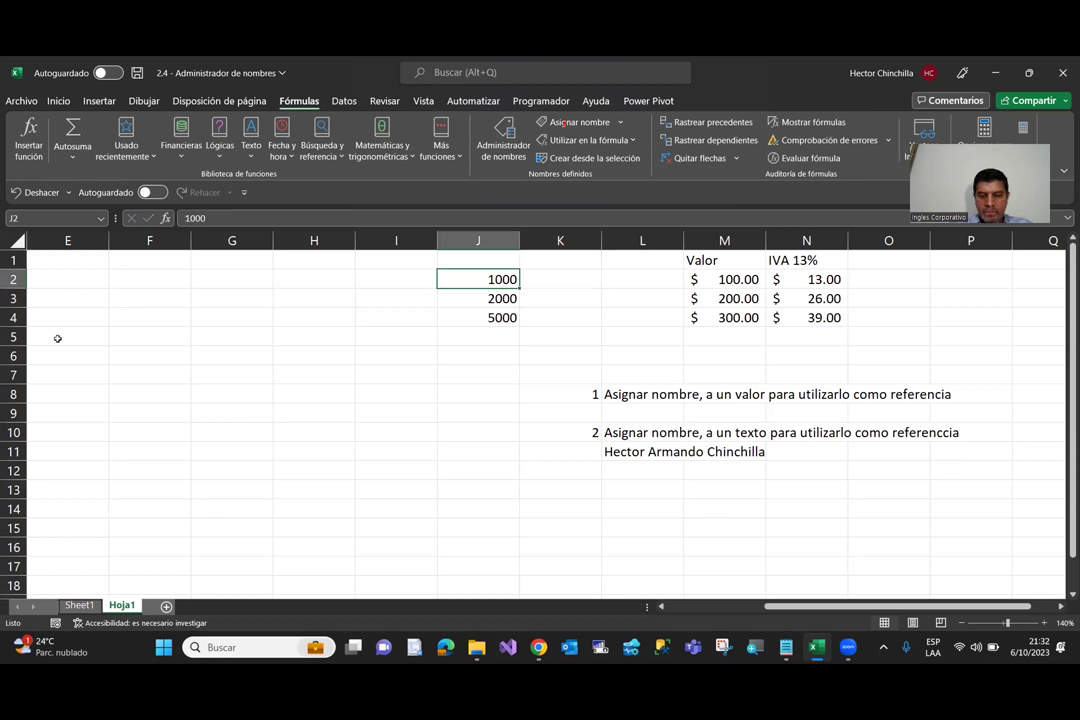
key("Down")
key("Up")
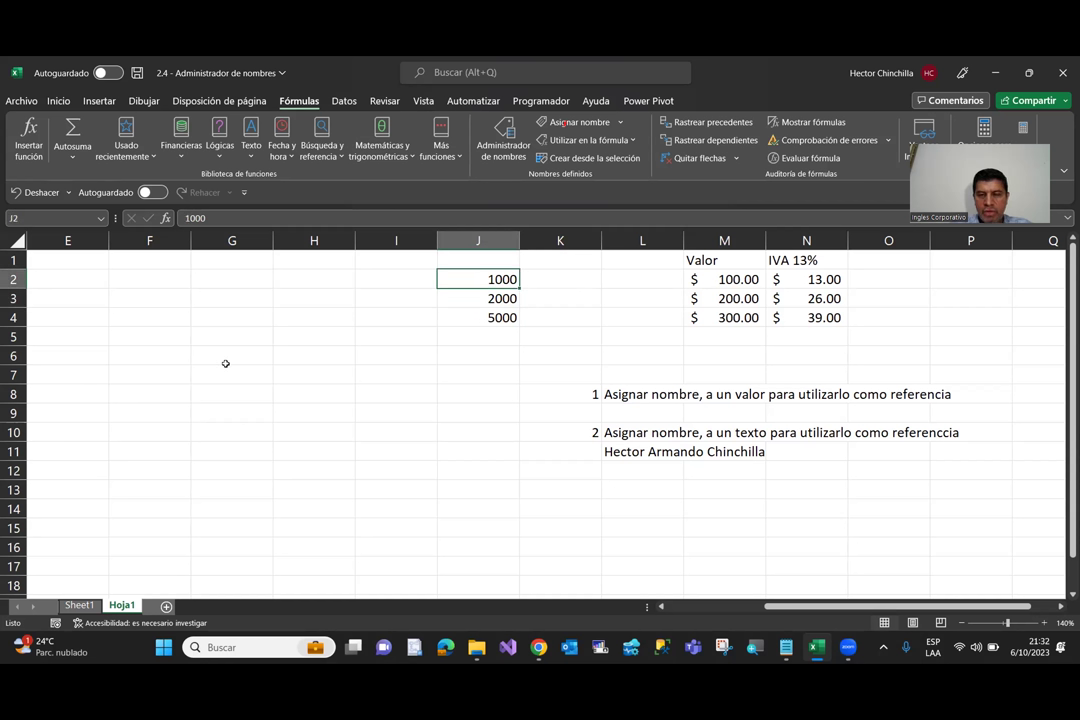
key("shift+Down")
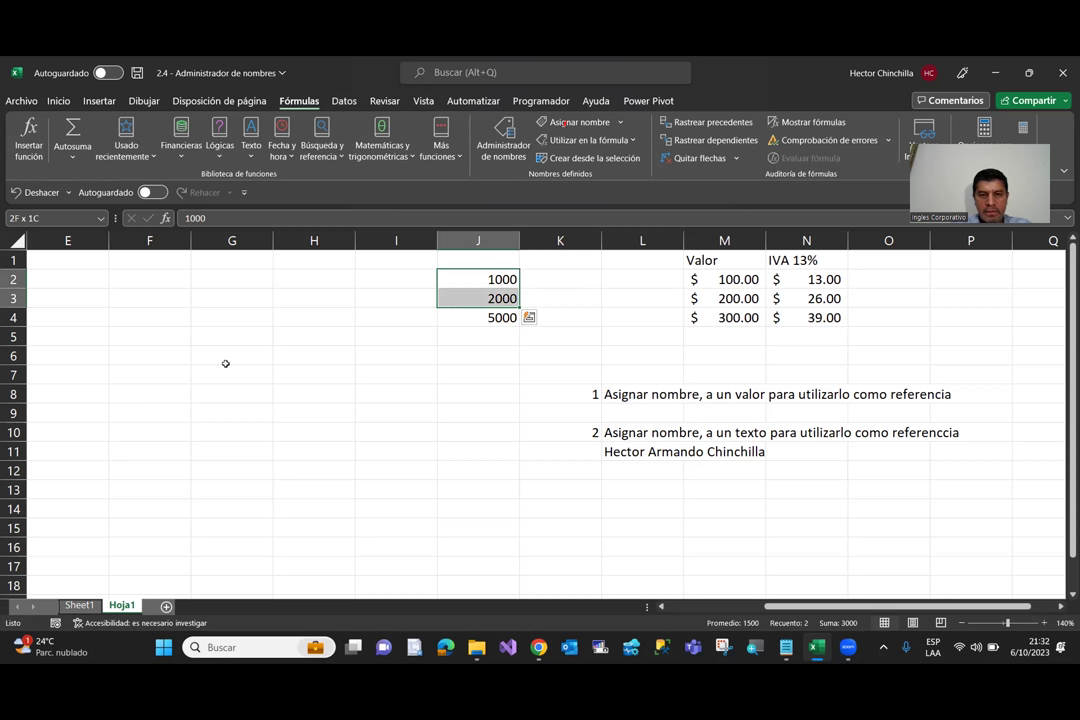
Step: Name the range J2:J4 Mirango through the Name Box
key("shift+Down")
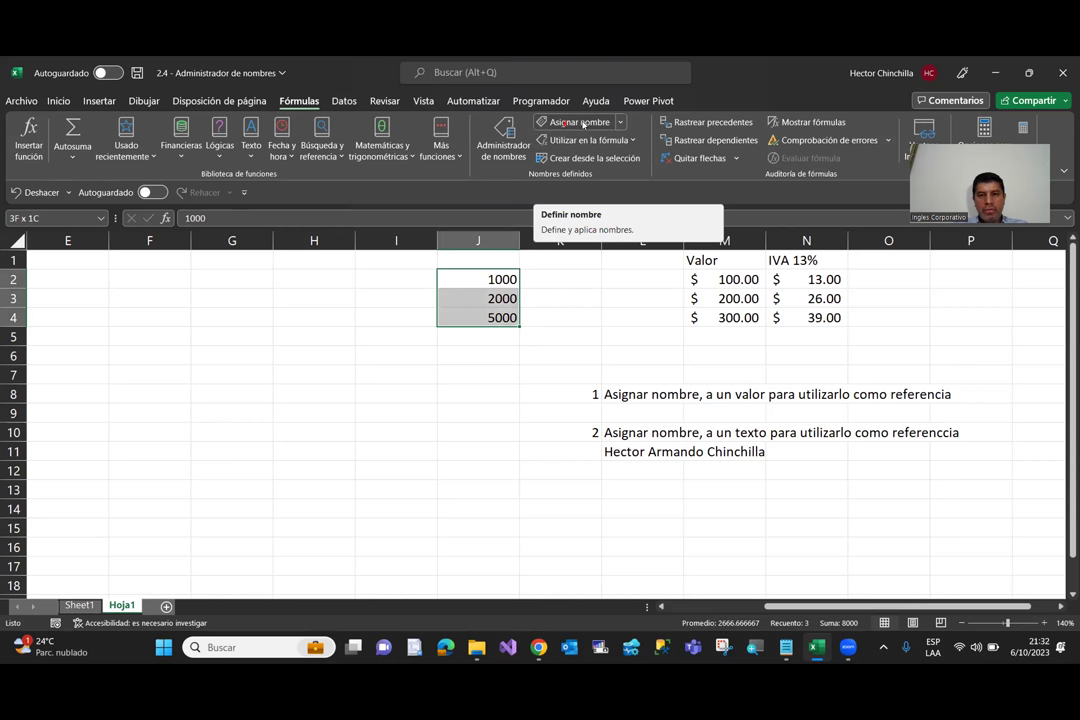
left_click(580, 122)
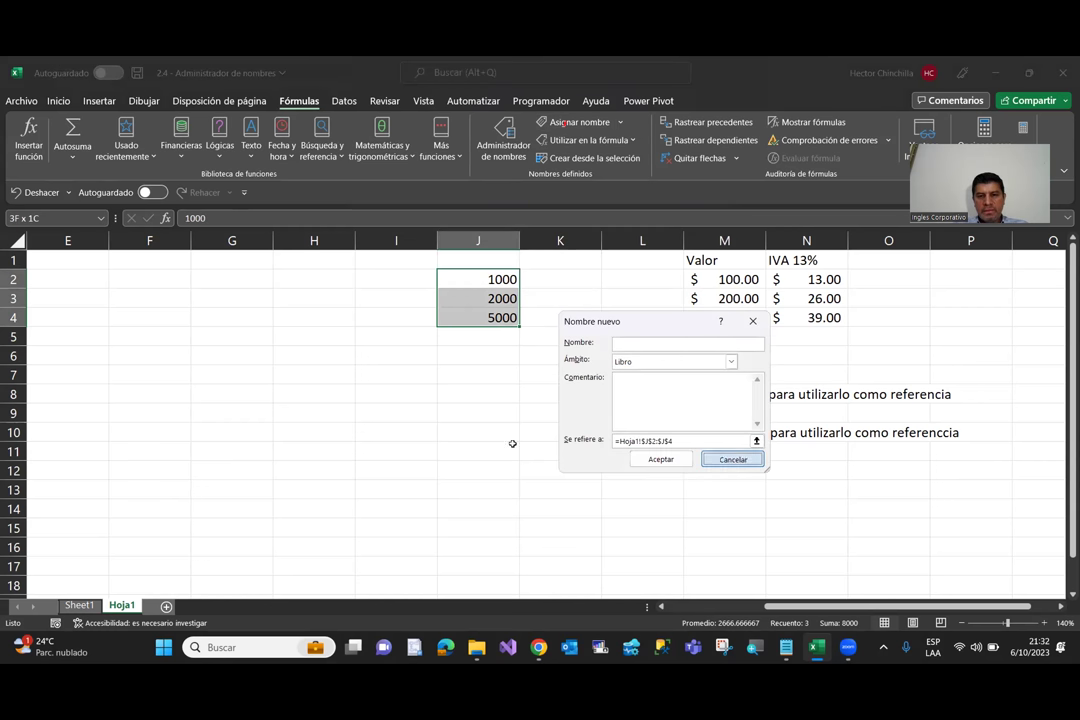
key("Escape")
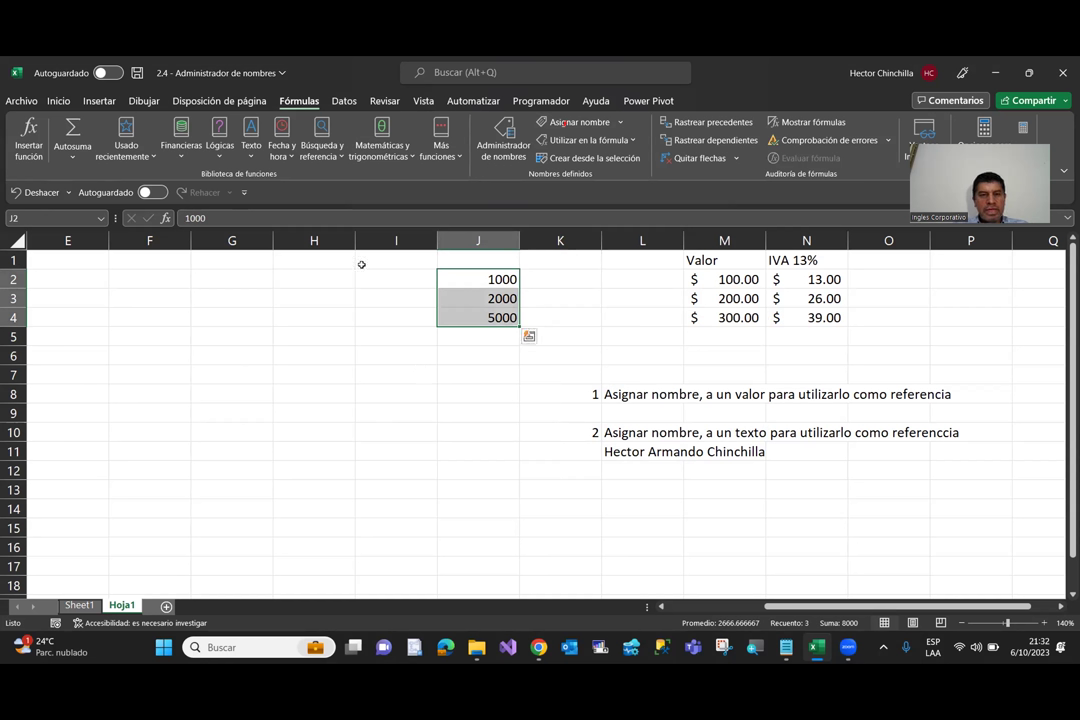
left_click(73, 218)
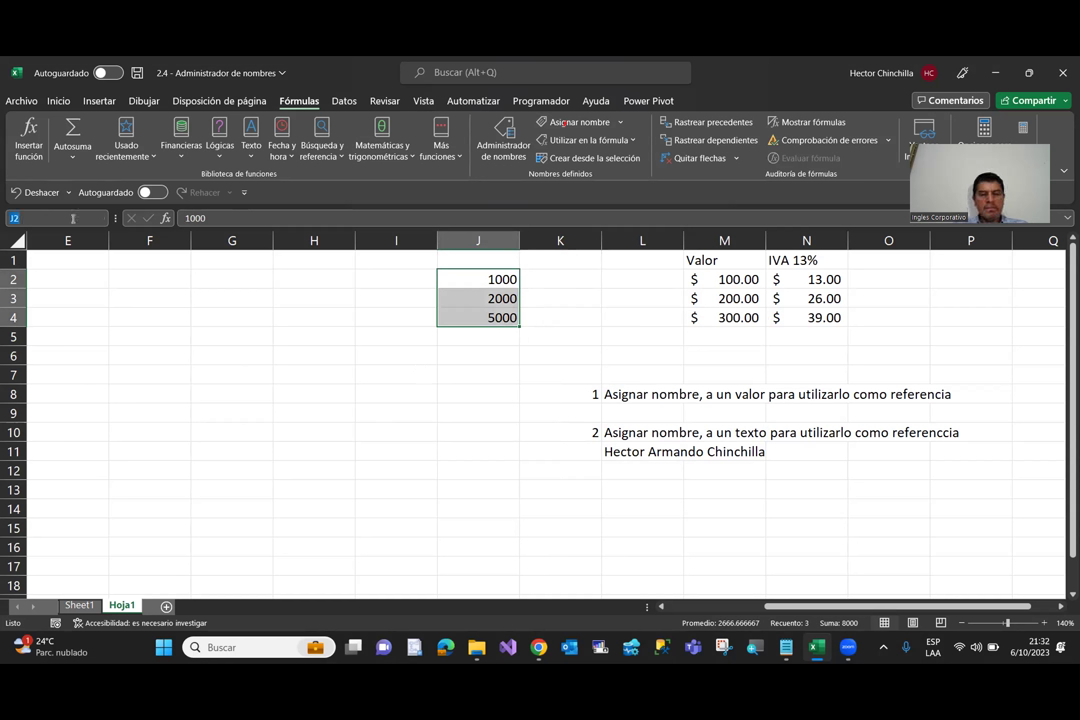
type("Mirango")
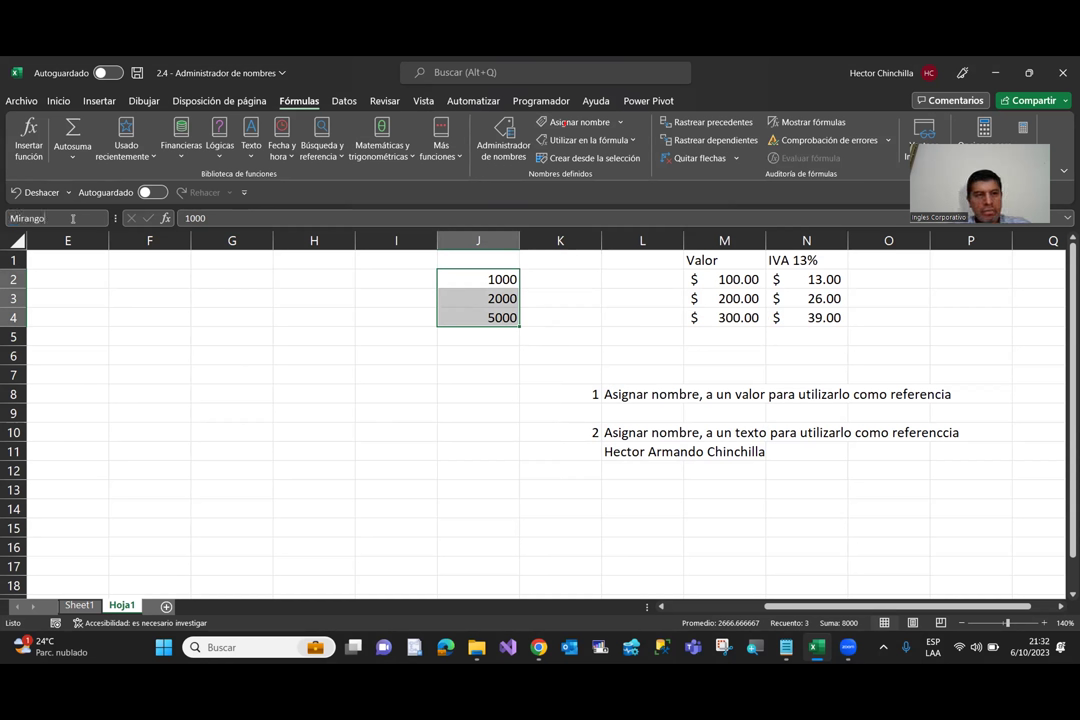
key("Return")
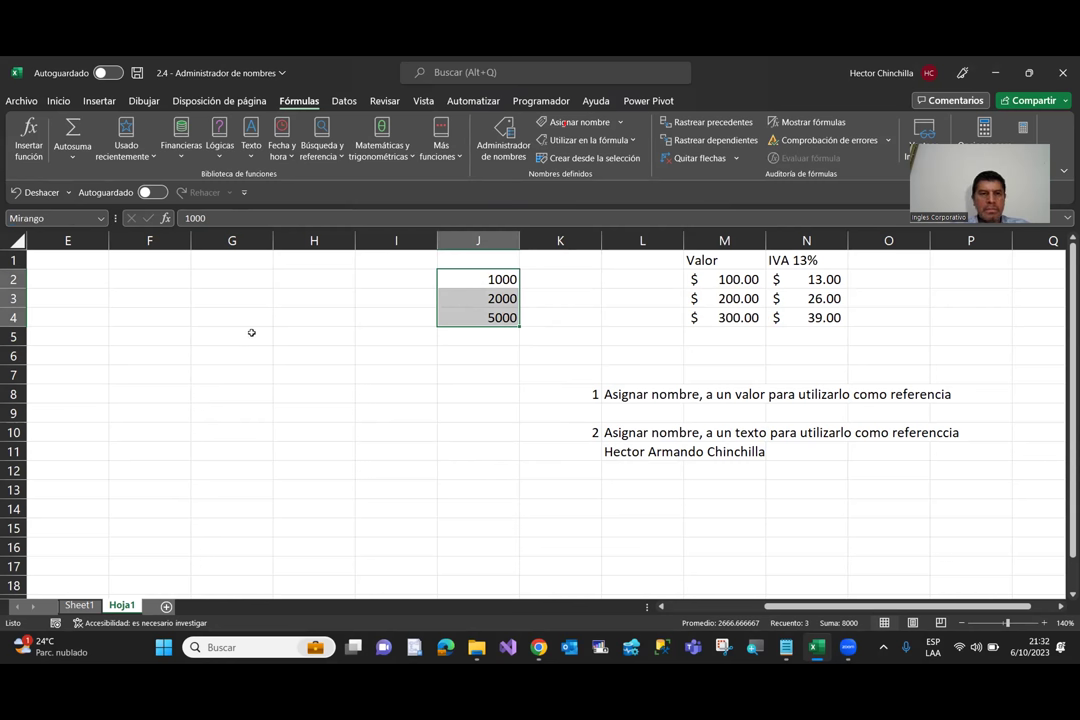
Step: Reselect J2:J4 to confirm the Name Box shows Mirango
left_click(495, 404)
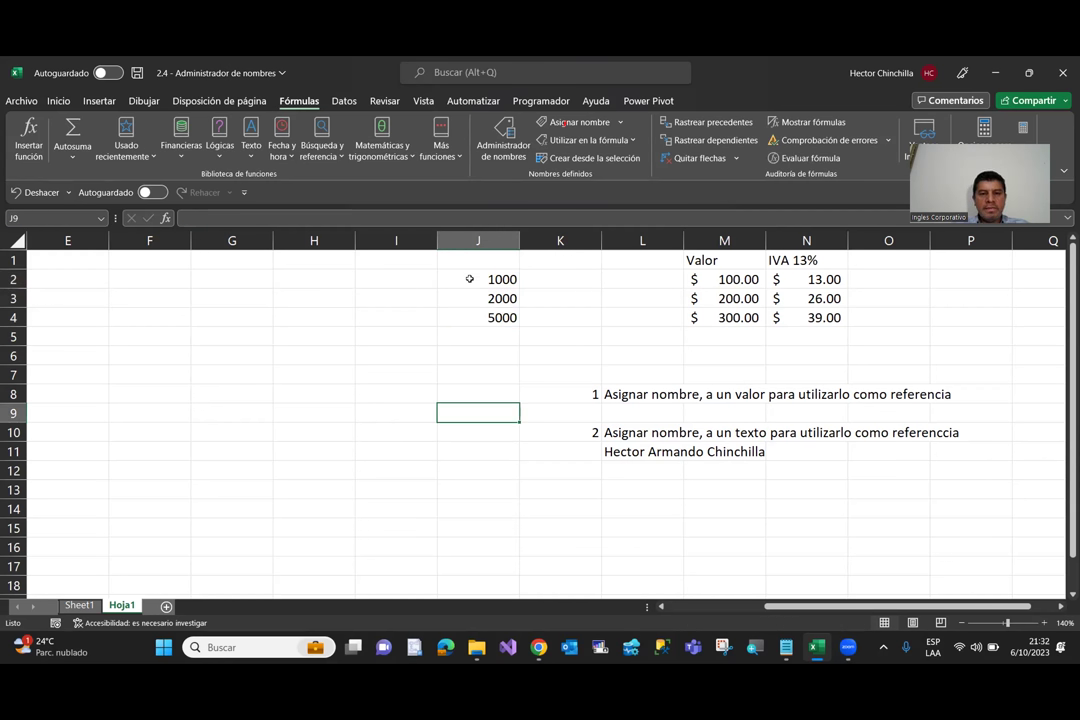
left_click(473, 282)
left_click_drag(473, 282, 477, 317)
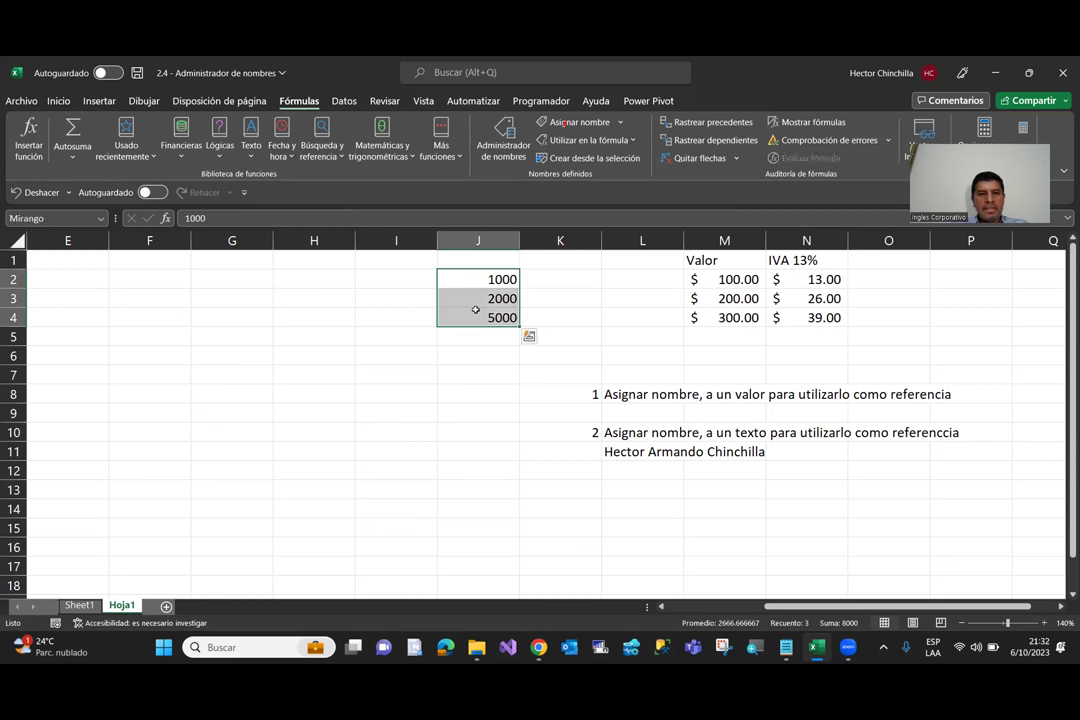
left_click(412, 299)
left_click(463, 280)
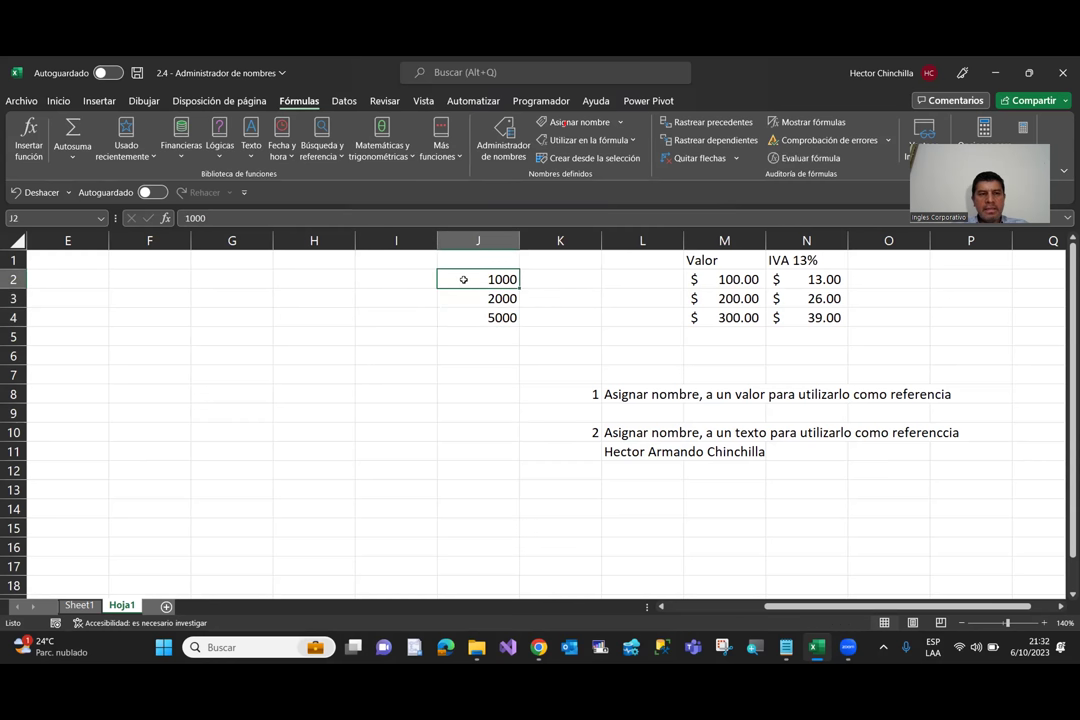
left_click(462, 298)
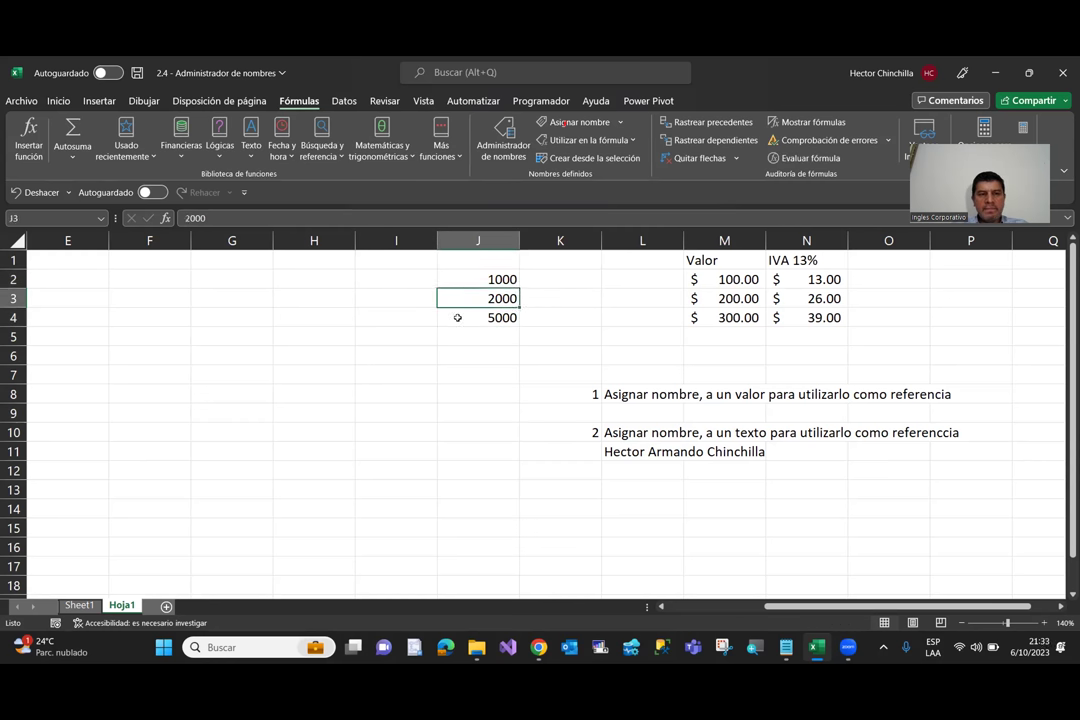
left_click(465, 316)
left_click_drag(470, 280, 468, 316)
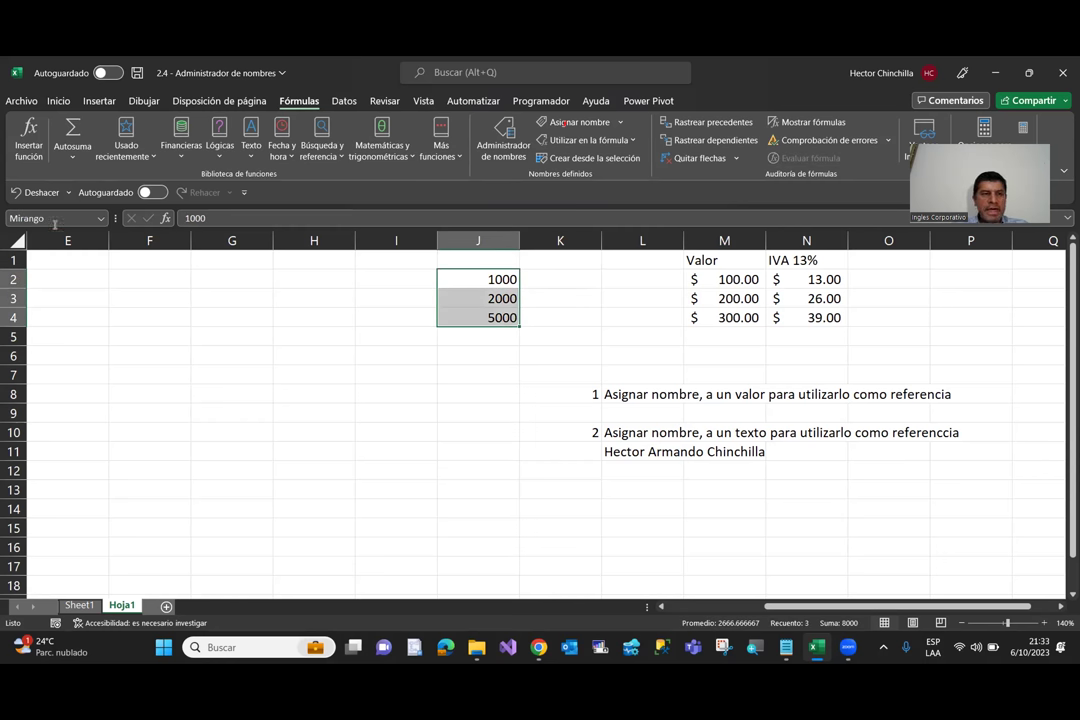
Step: Step through the Mirango cells and settle on empty cell K2
left_click(497, 392)
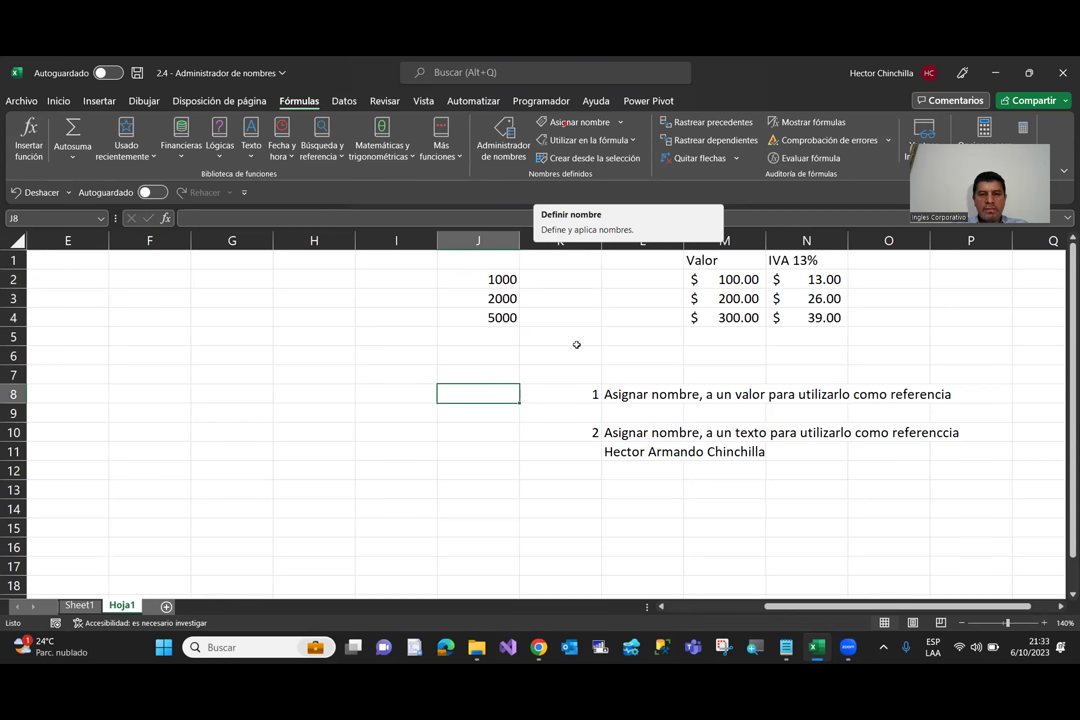
left_click(478, 279)
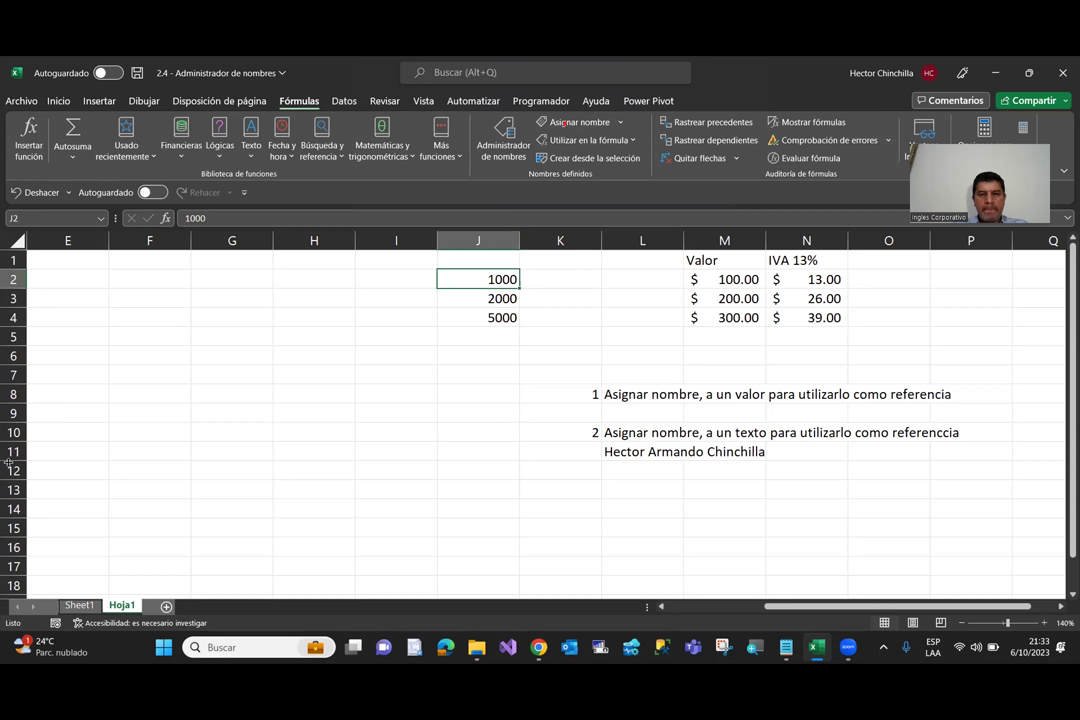
key("Down")
key("Down")
key("Up")
key("Up")
key("Down")
key("Up")
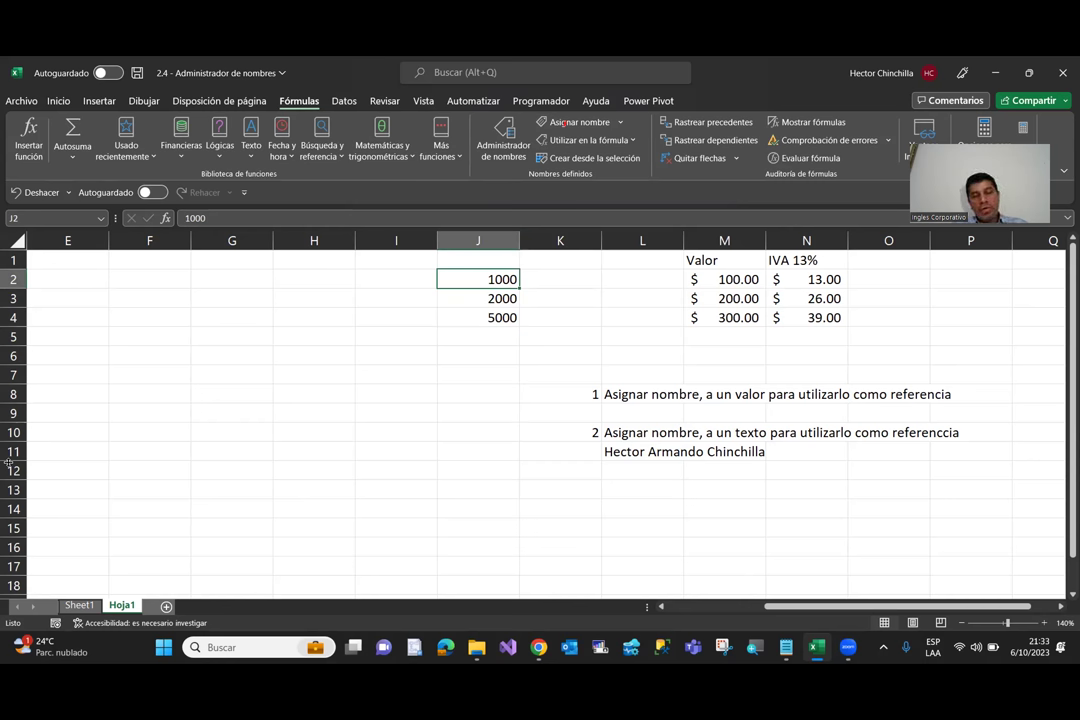
key("Right")
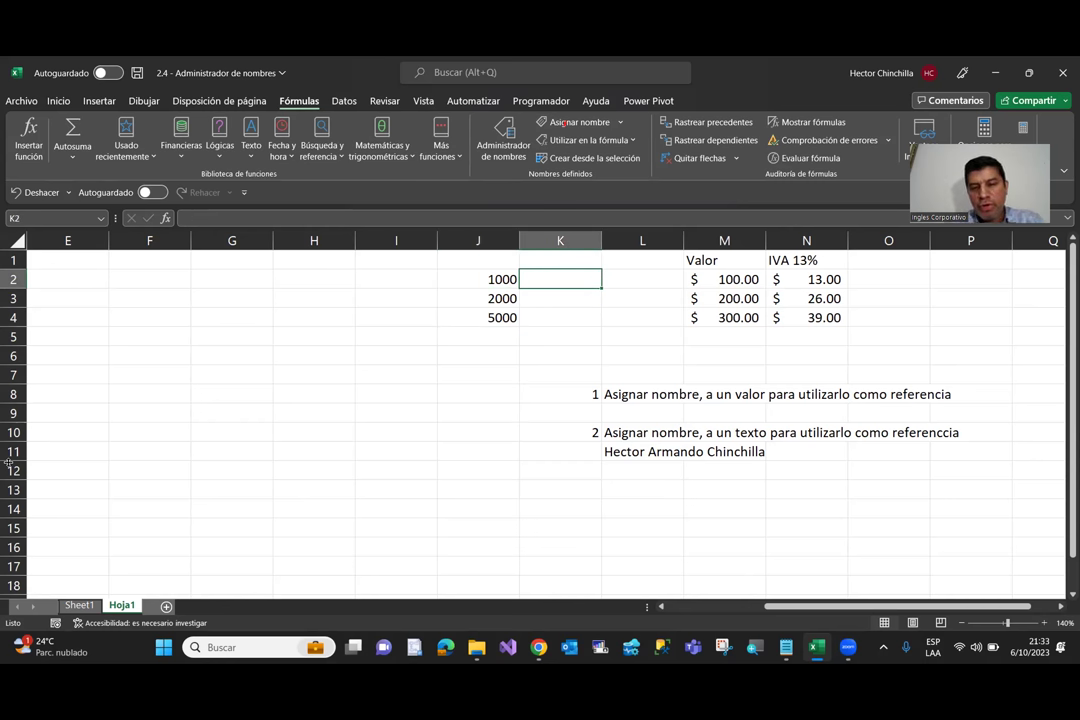
key("Left")
key("Down")
key("Up")
key("Down")
key("Up")
key("Right")
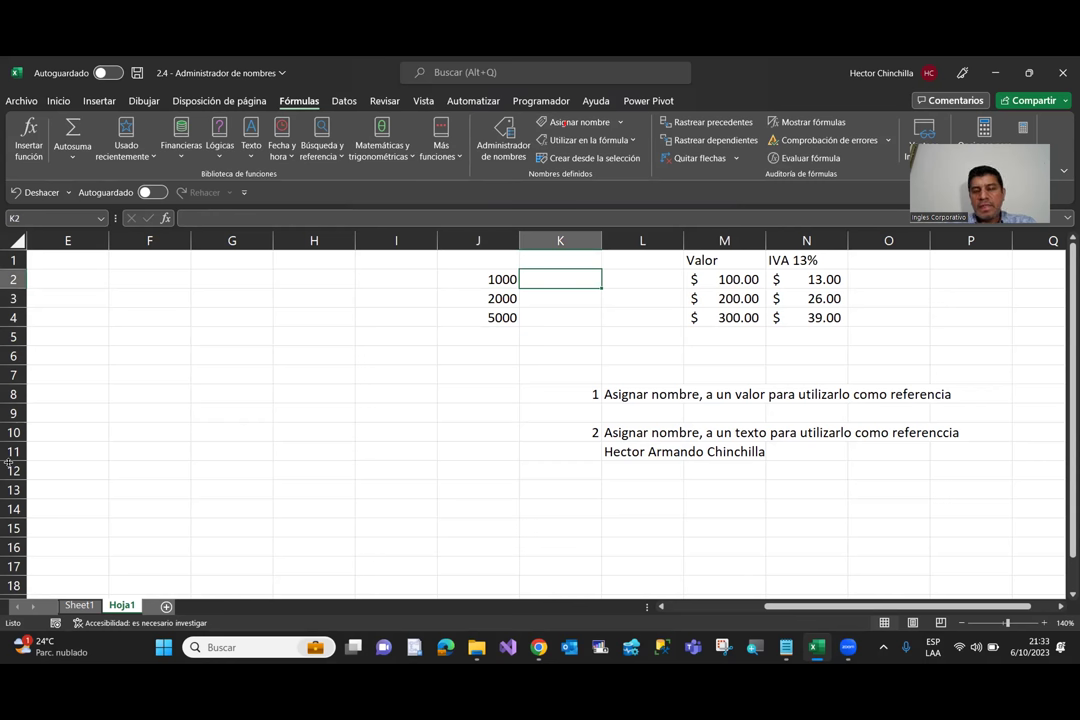
key("Left")
key("Right")
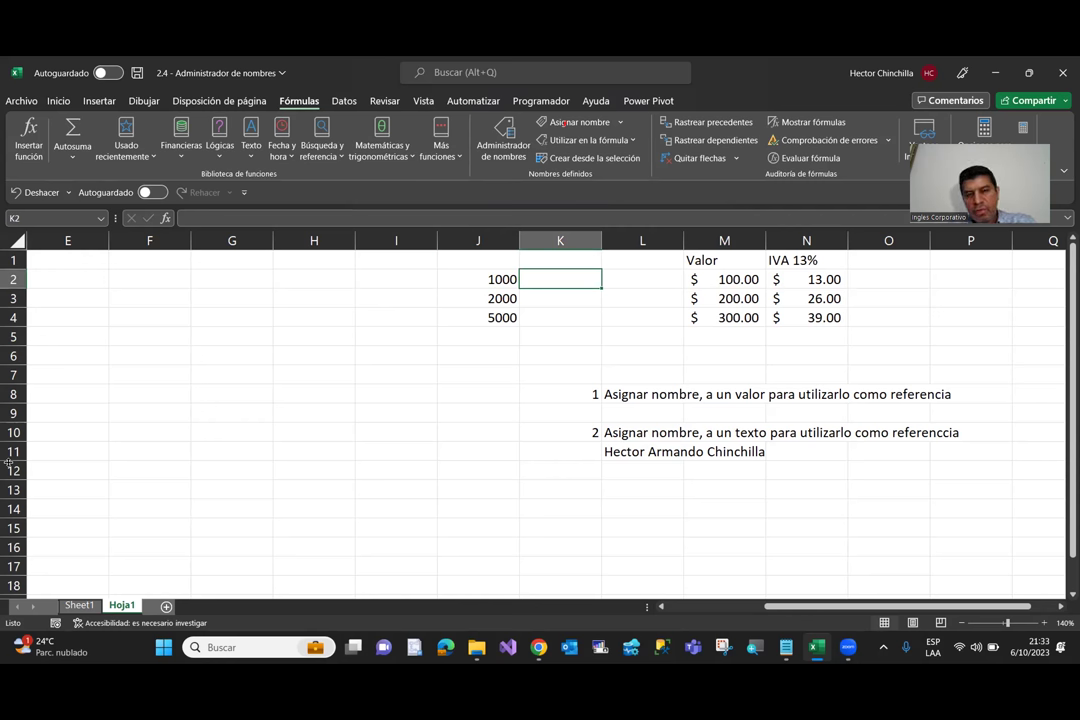
Step: Enter =SUMA(Mirango) in K2, which returns 8000
type("=")
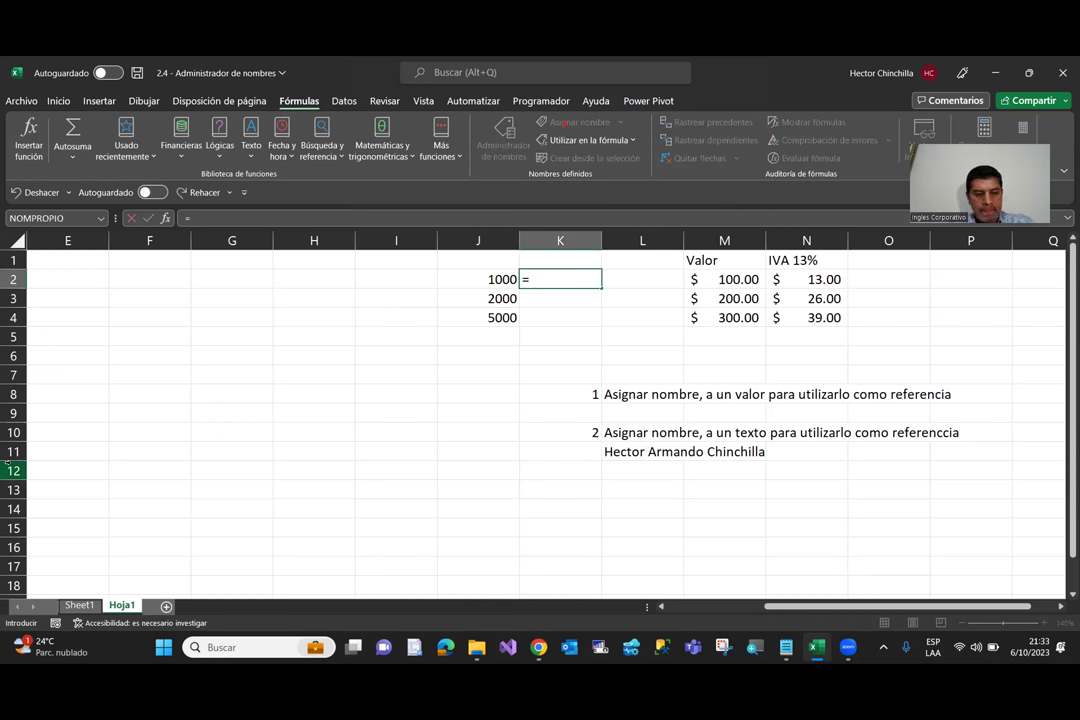
type("S")
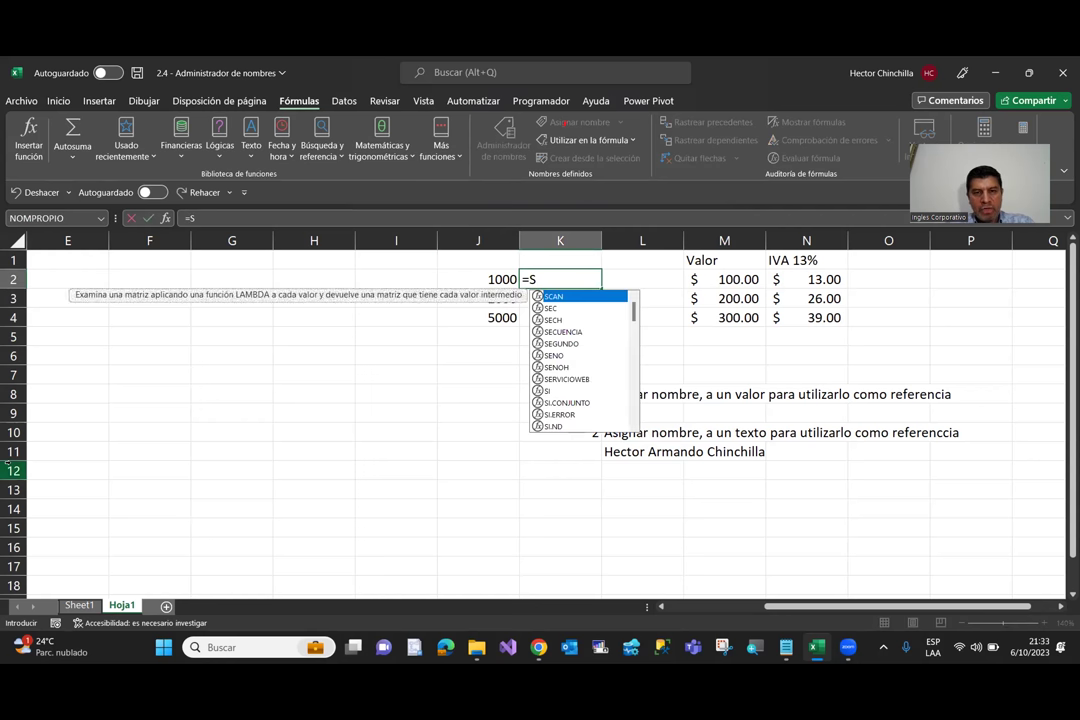
type("UMA")
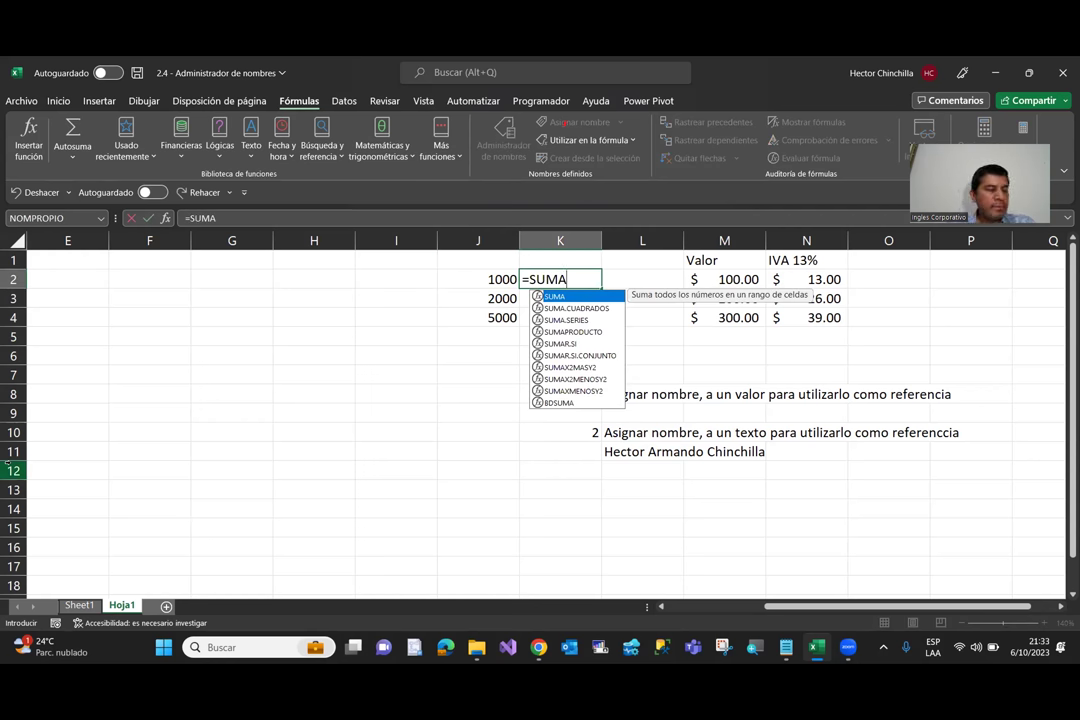
type("(")
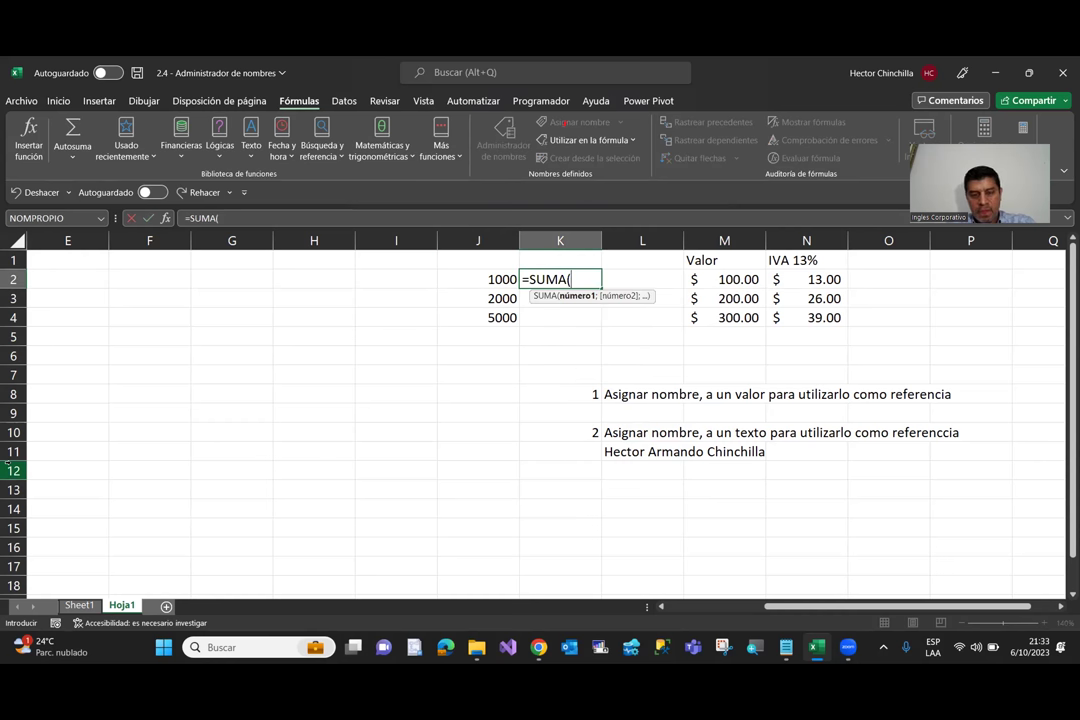
type("Mi")
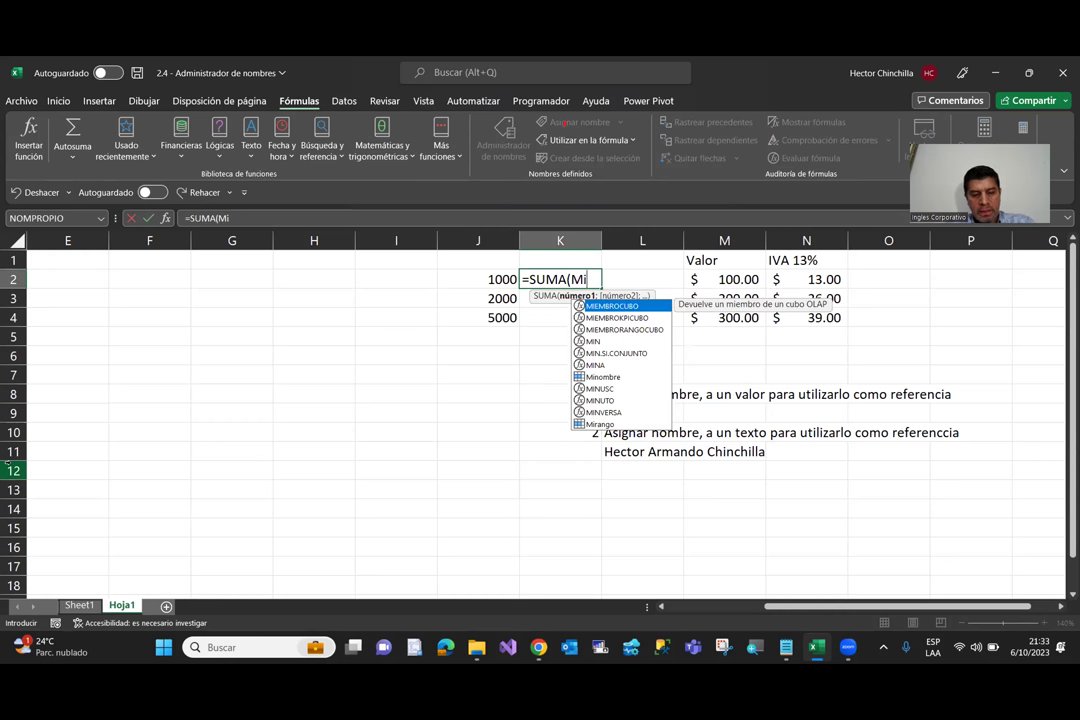
type("rango")
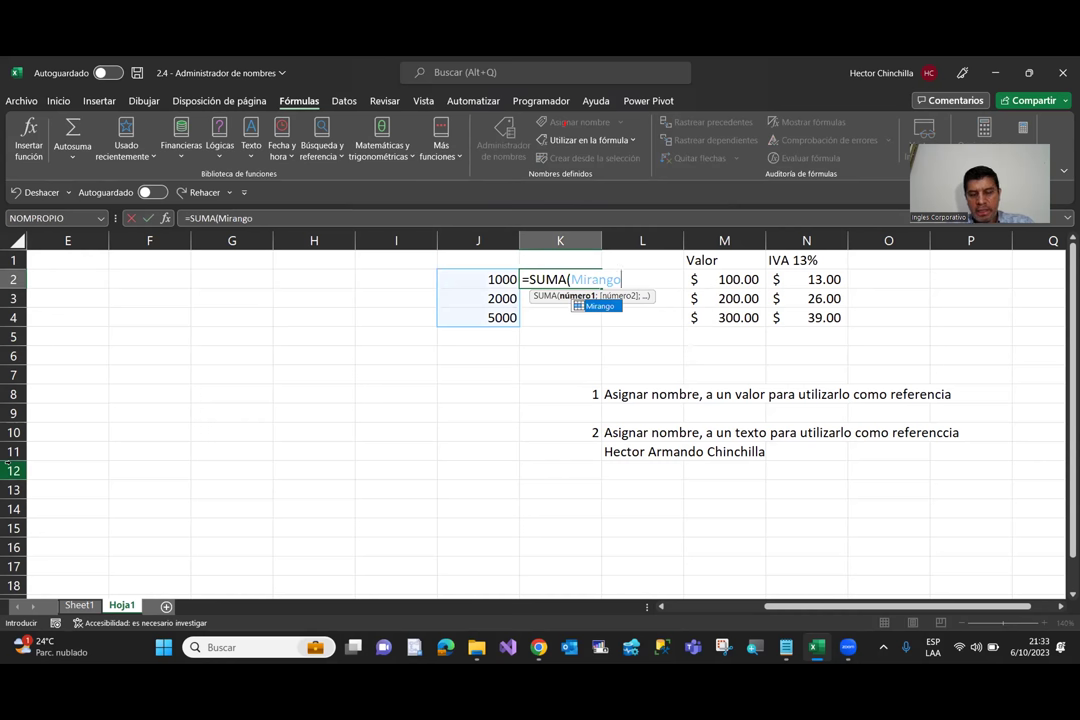
type(")")
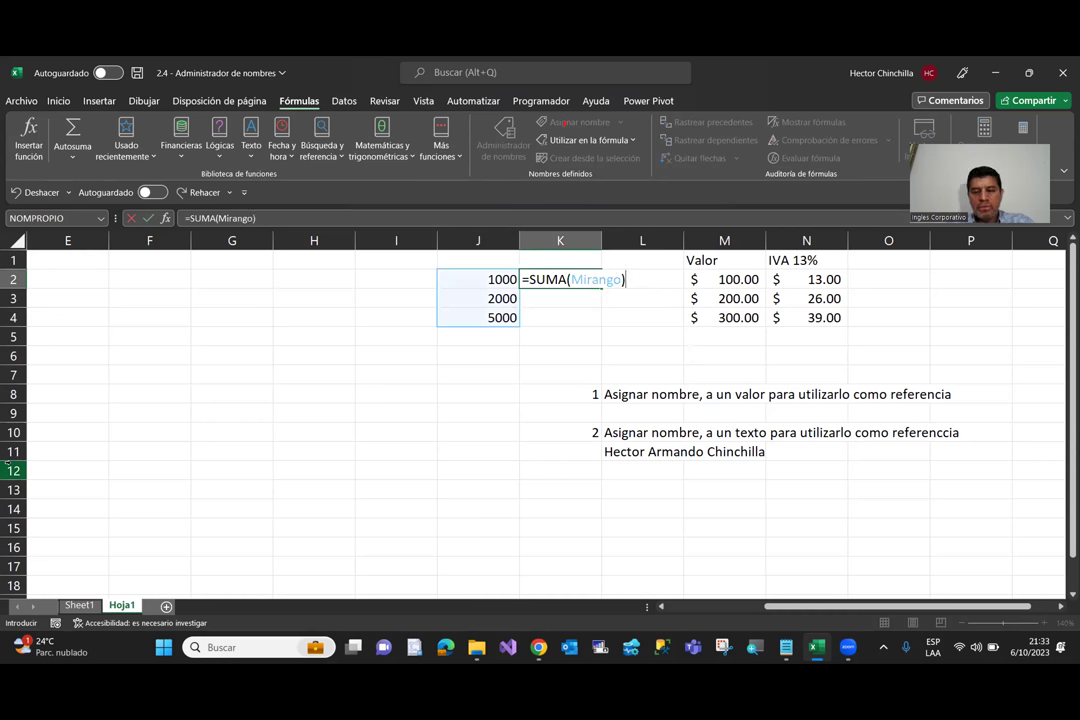
key("Return")
key("Up")
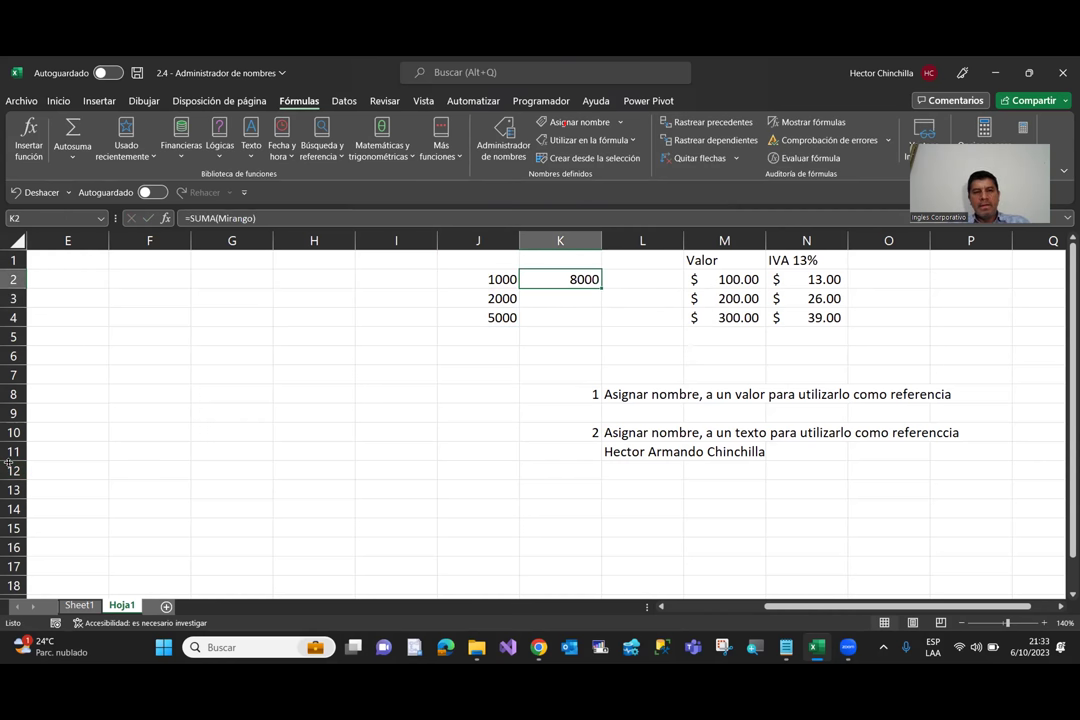
key("Left")
key("Down")
key("Up")
key("Right")
key("Left")
key("Right")
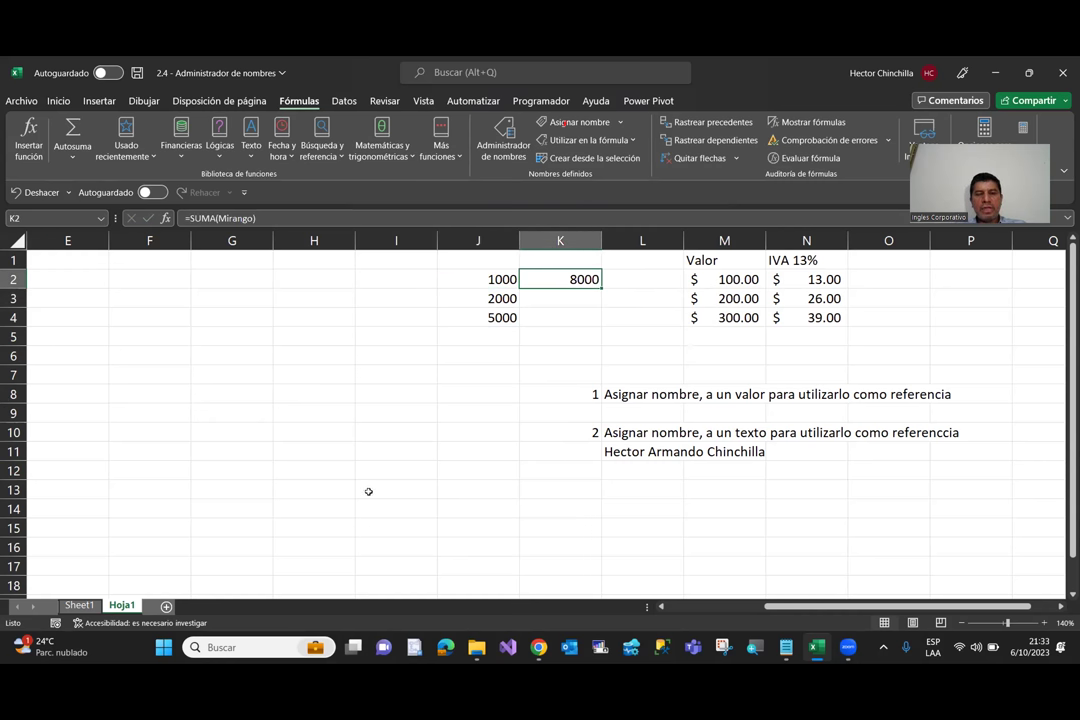
key("Left")
key("Down")
key("Up")
key("Down")
Step: Change J4 to 3000 so the Mirango sum in K2 becomes 6000
key("Down")
key("Up")
key("Down")
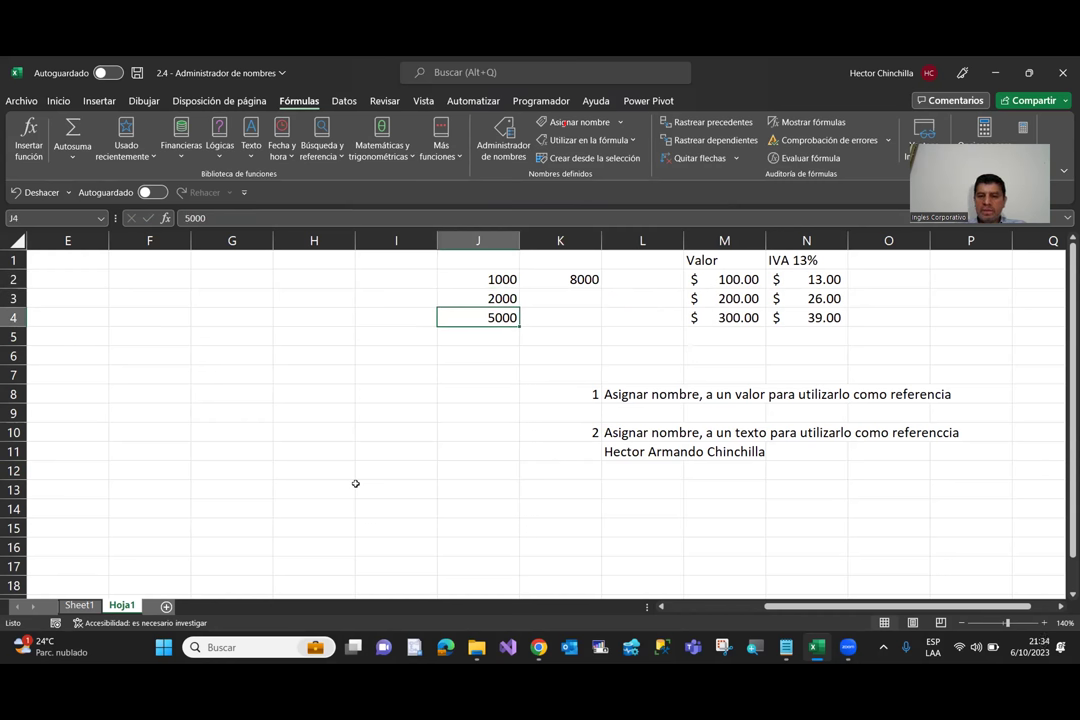
type("3000")
key("Return")
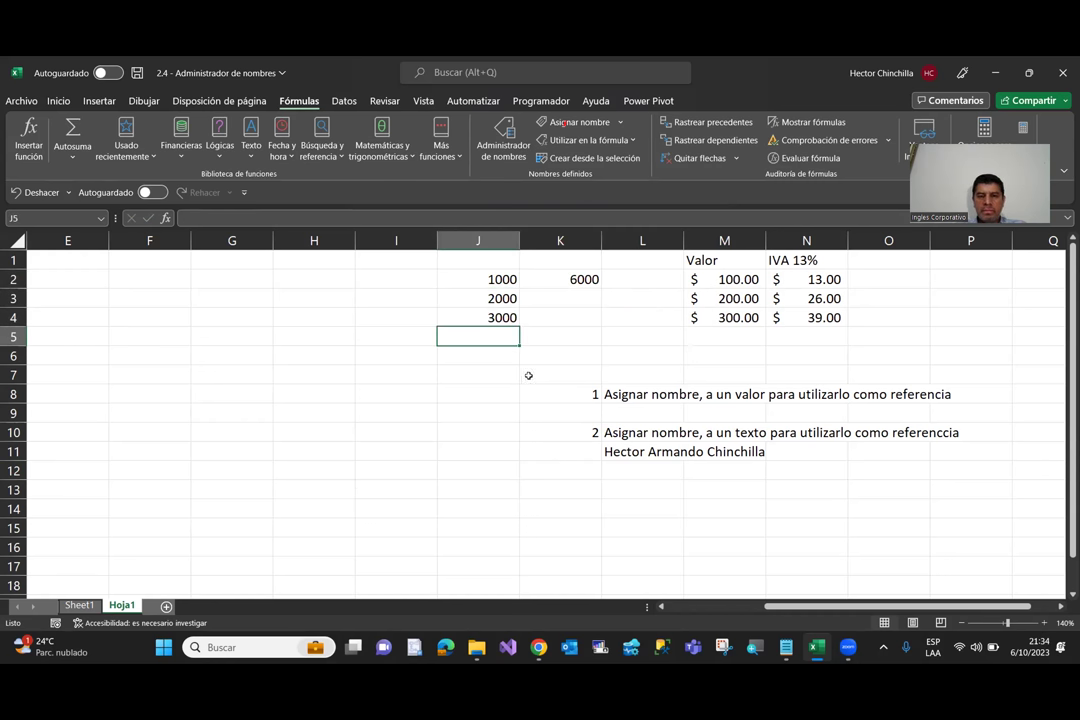
left_click(566, 279)
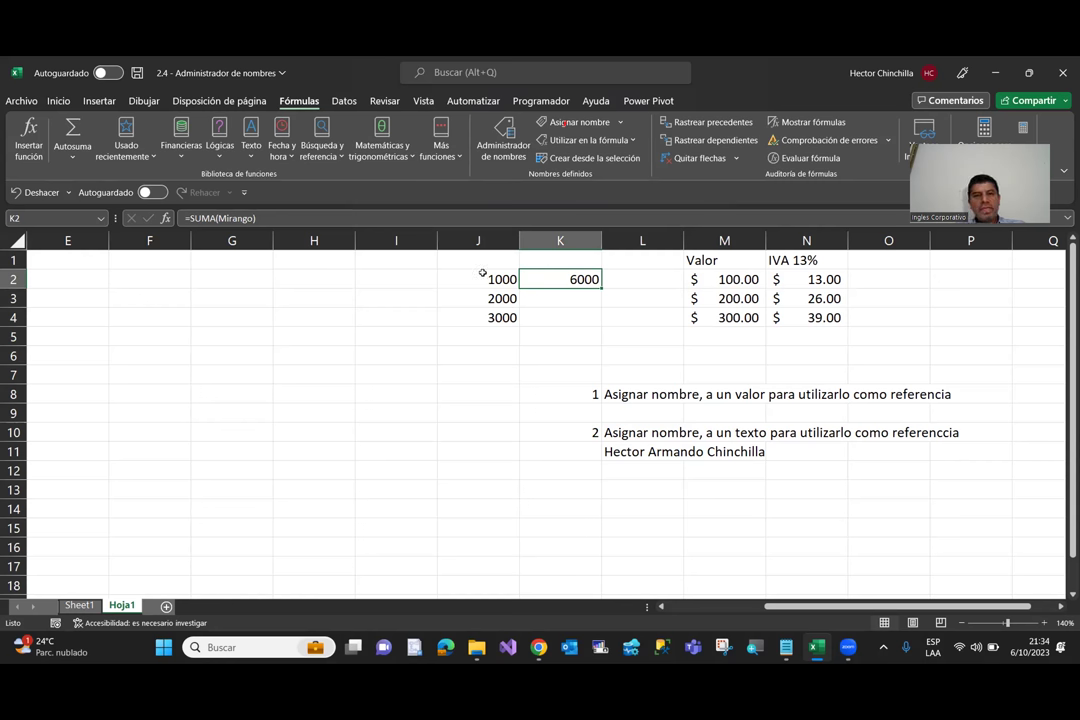
left_click_drag(483, 279, 485, 316)
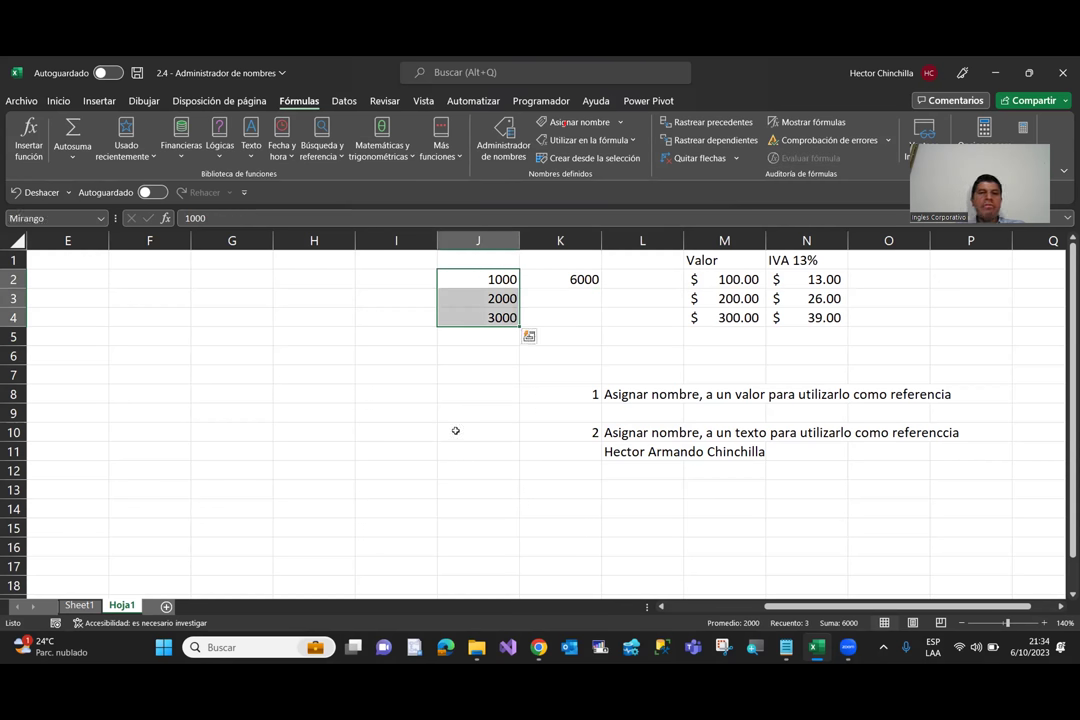
left_click(477, 378)
left_click(458, 279)
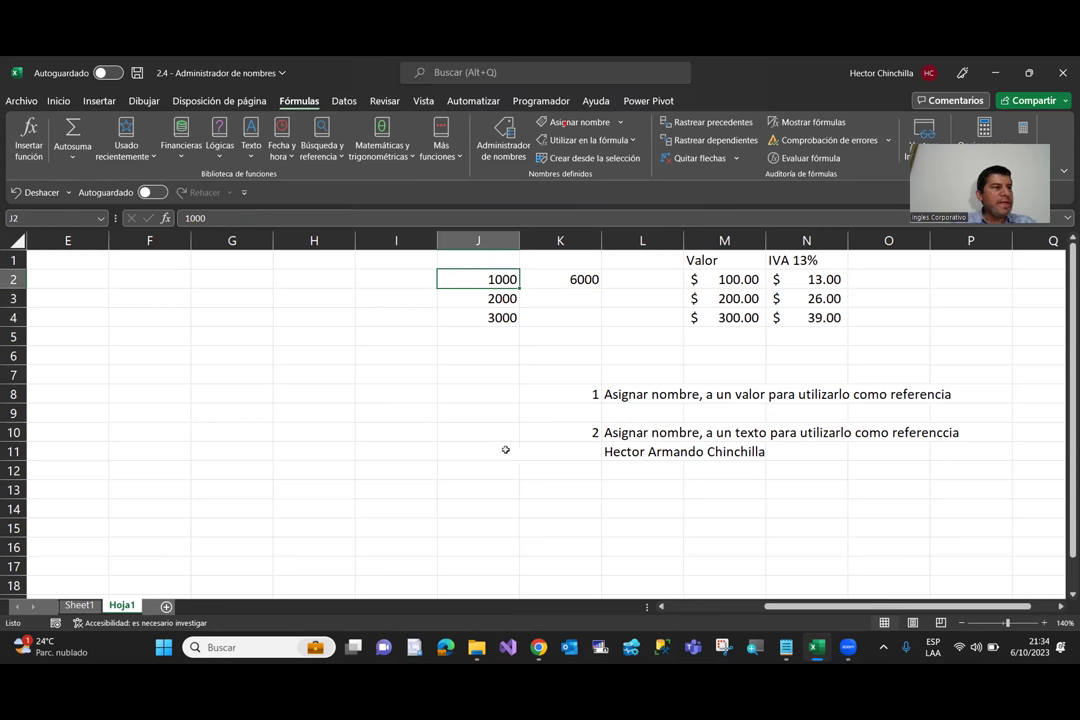
Step: Enter the heading Nombres in A1
key("Left")
key("Left")
key("Left")
key("Left")
key("Left")
key("Left")
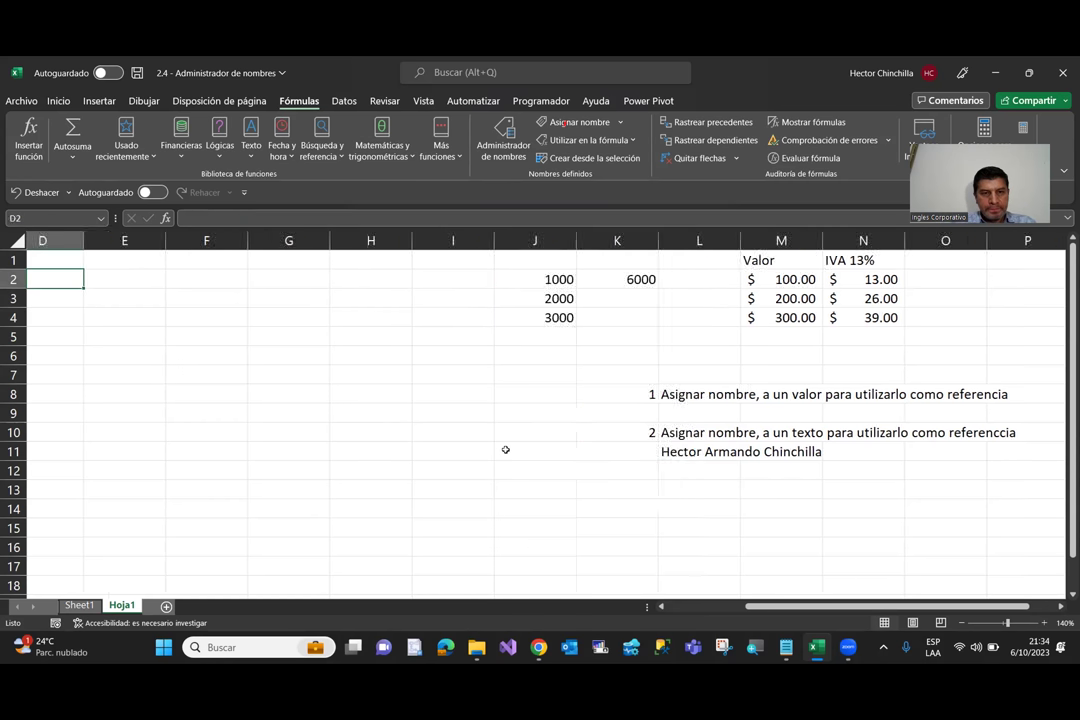
key("Left")
key("Left")
key("Left")
key("Up")
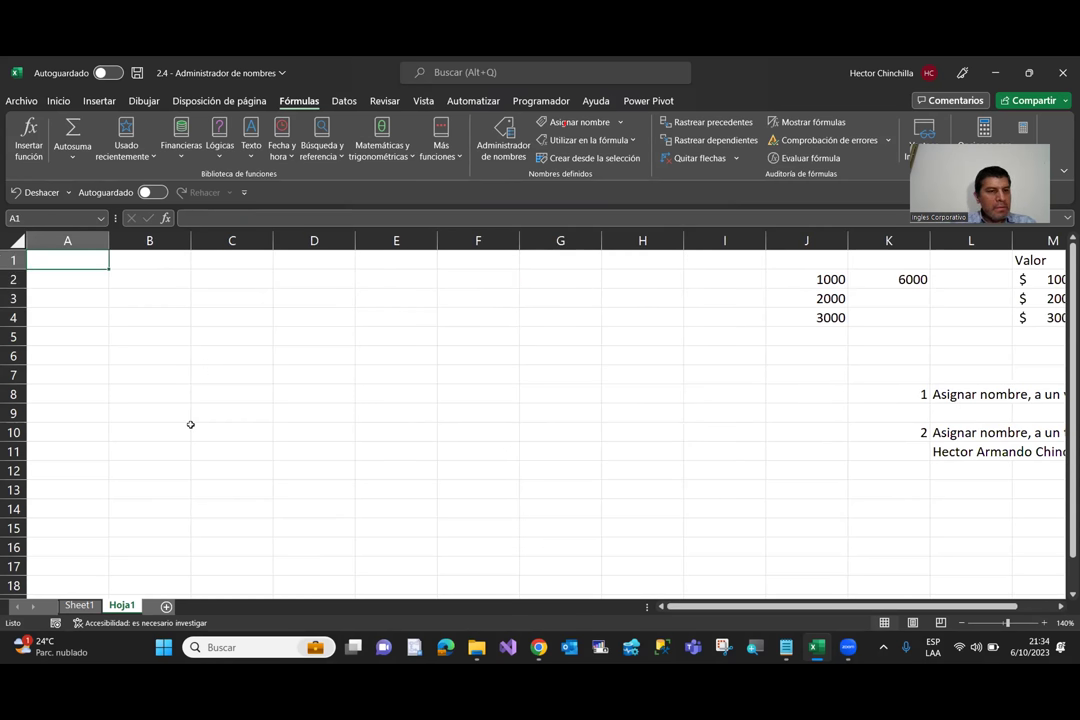
key("Down")
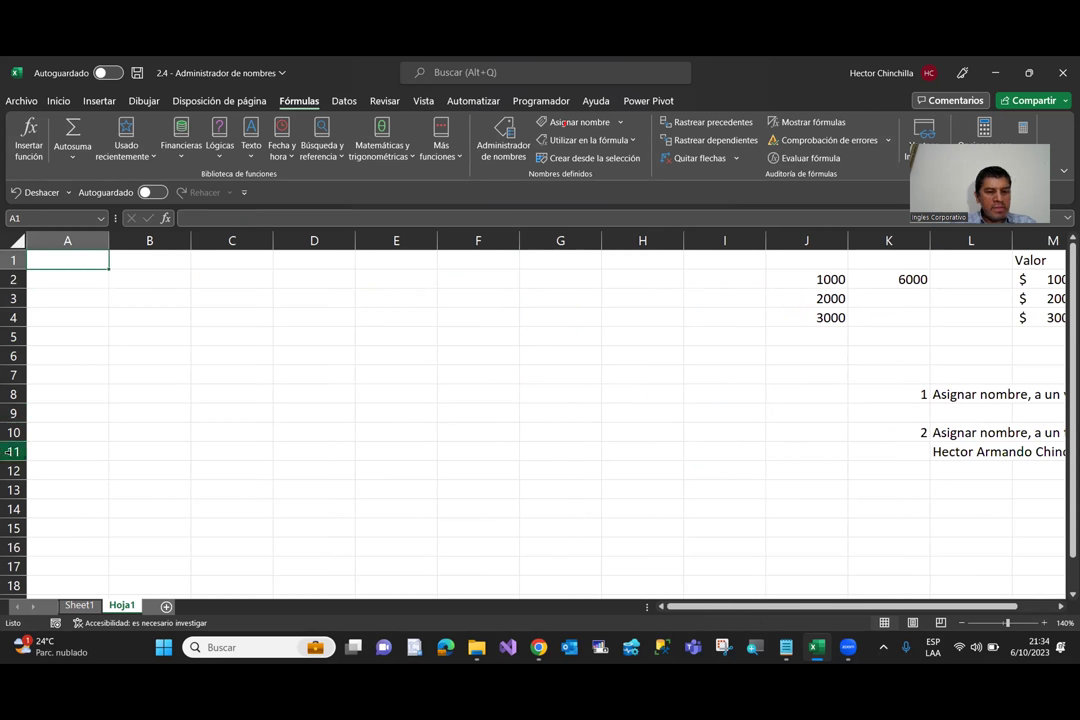
key("Up")
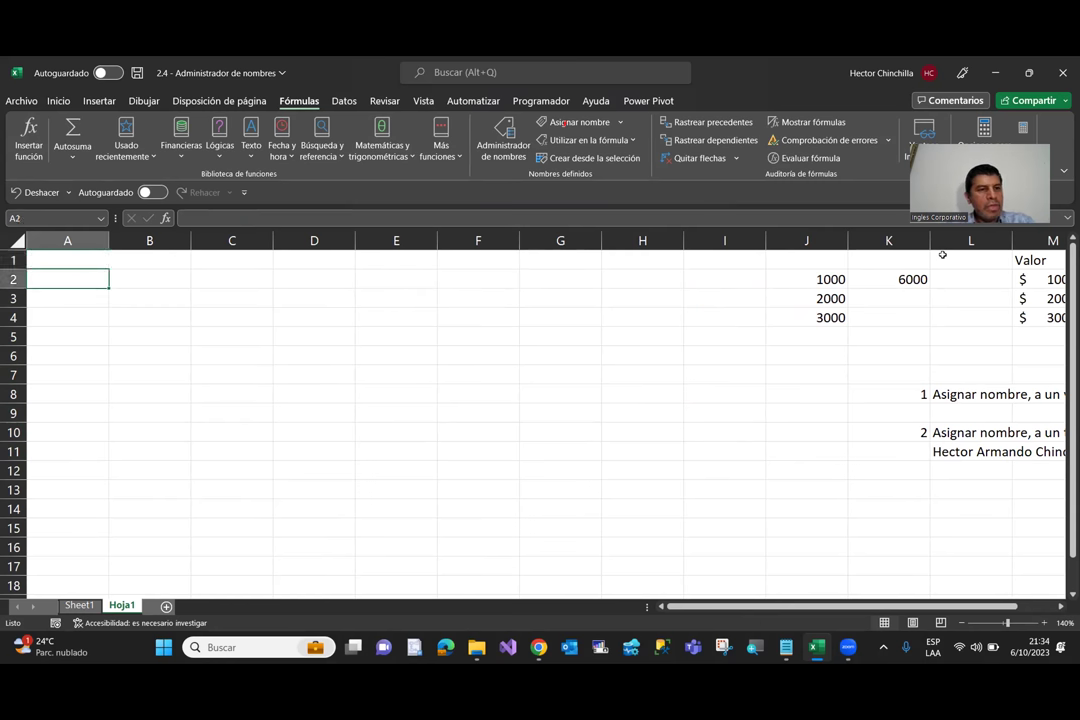
type("Nombres")
key("Return")
Step: Add the headings Enero, Febrero and Marzo in B1:D1
key("Up")
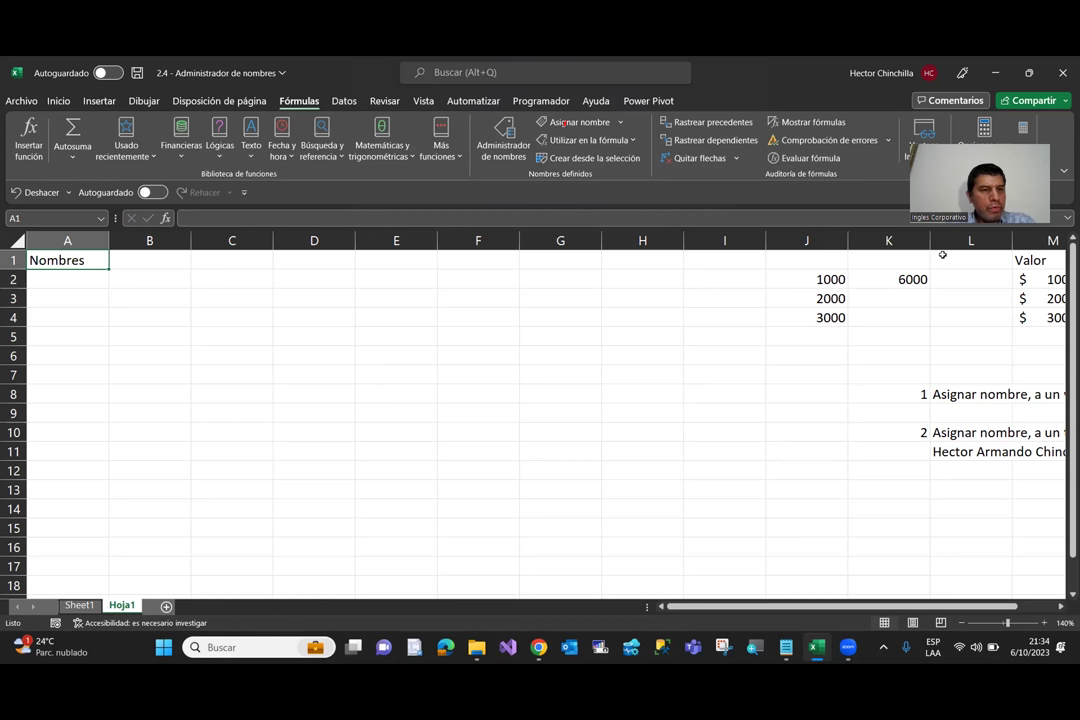
key("Right")
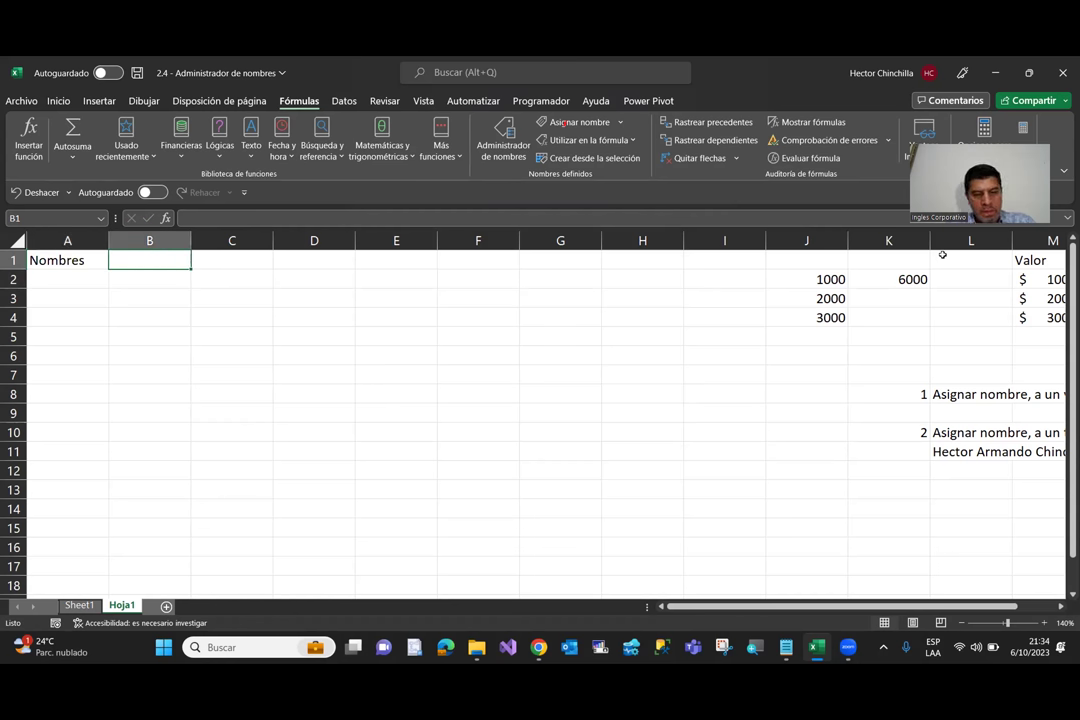
type("Enero")
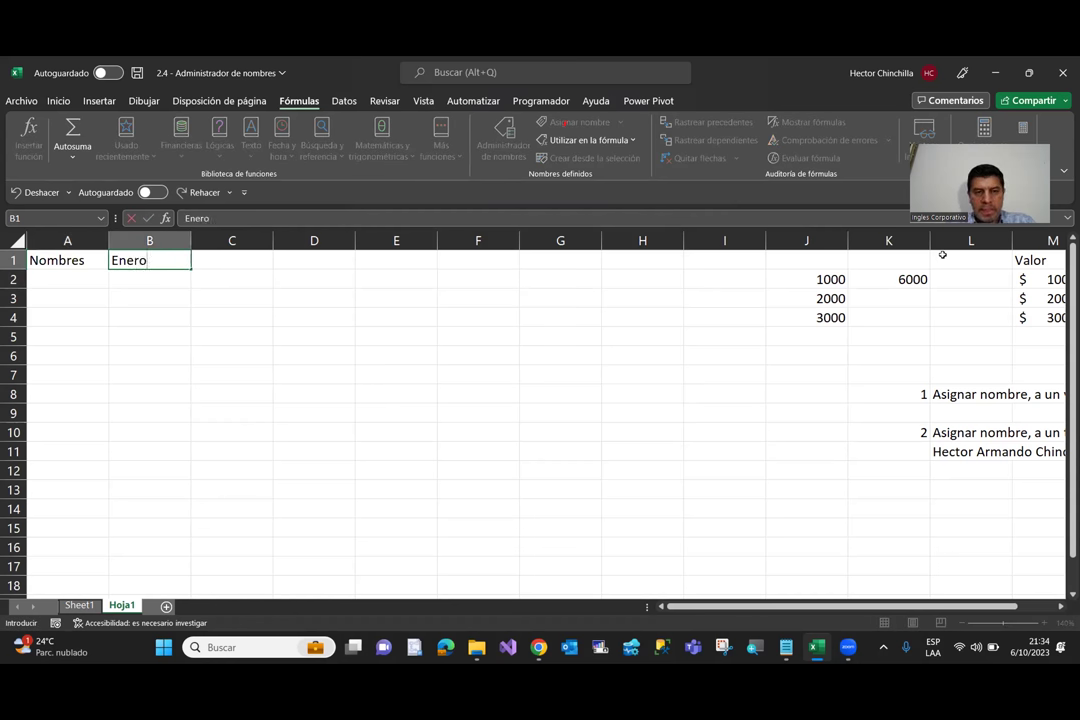
key("Tab")
type("Febrero")
key("Tab")
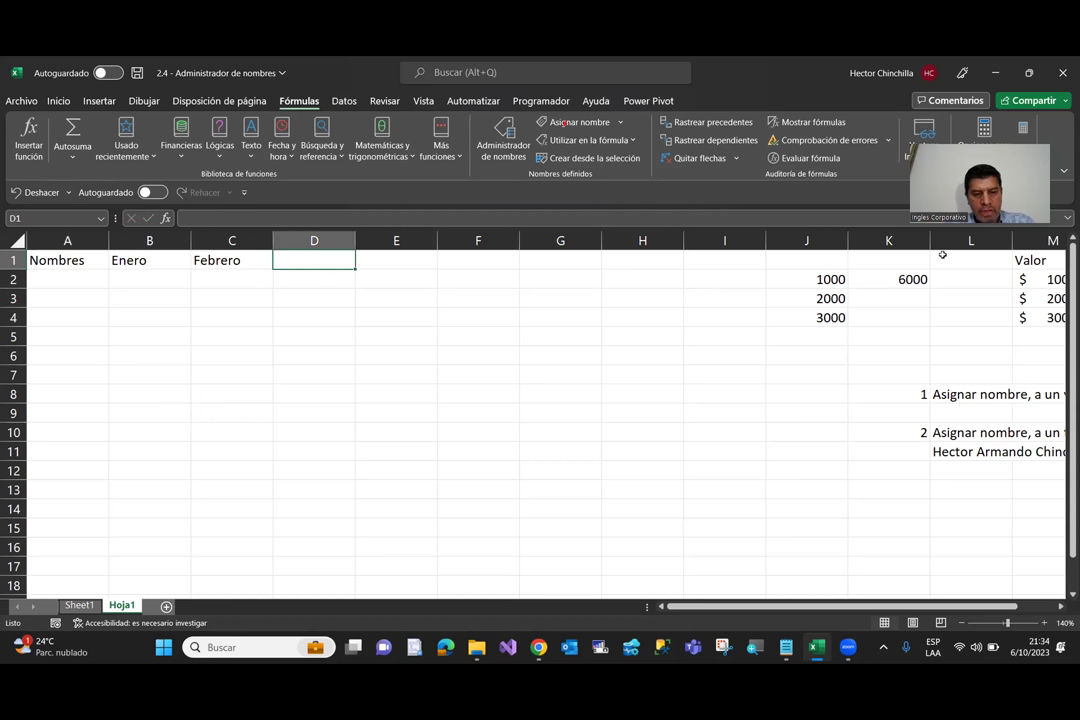
type("Marzo")
key("Tab")
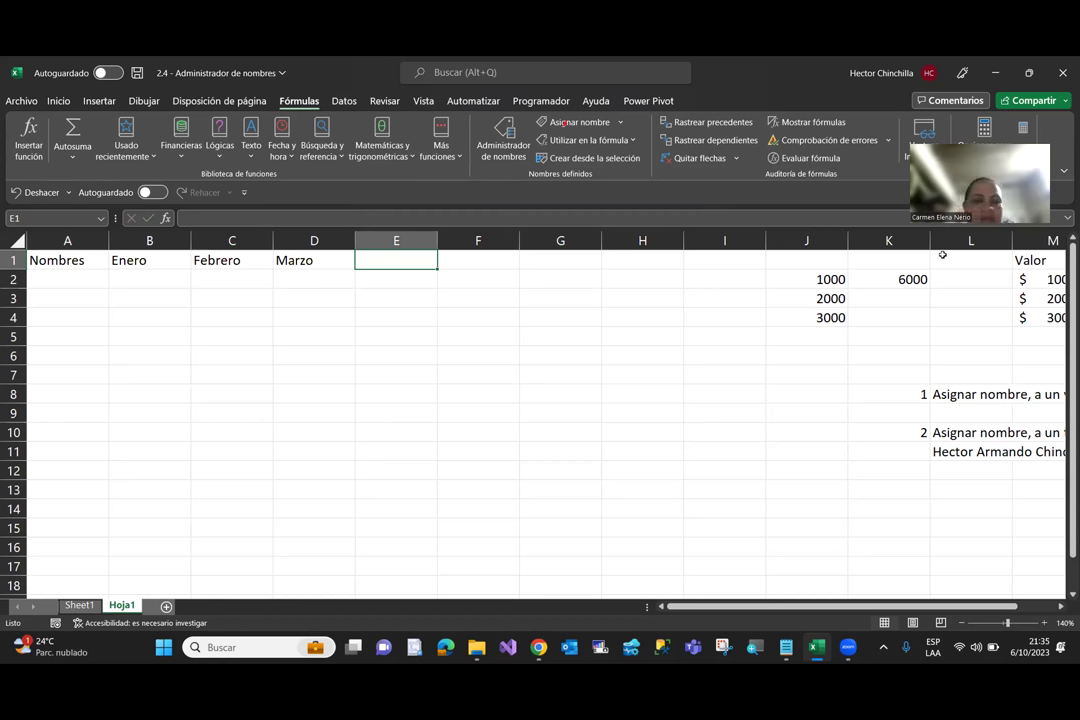
Step: Return to row 2 beside the Valor and IVA example
left_click(725, 281)
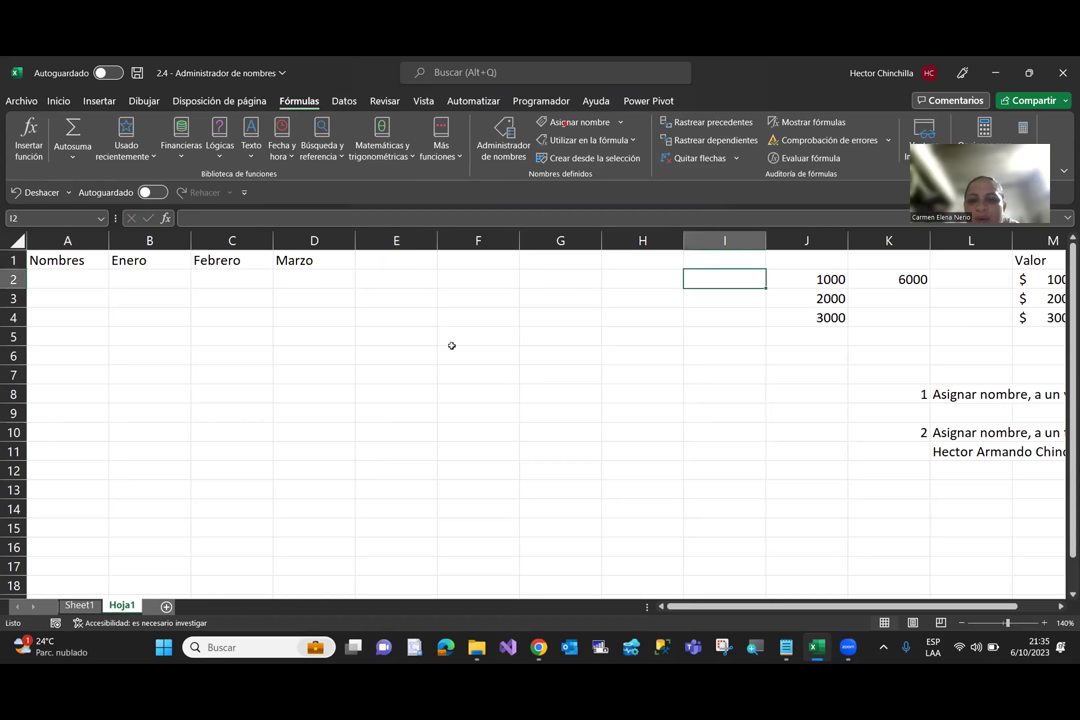
key("Right")
key("Right")
key("Right")
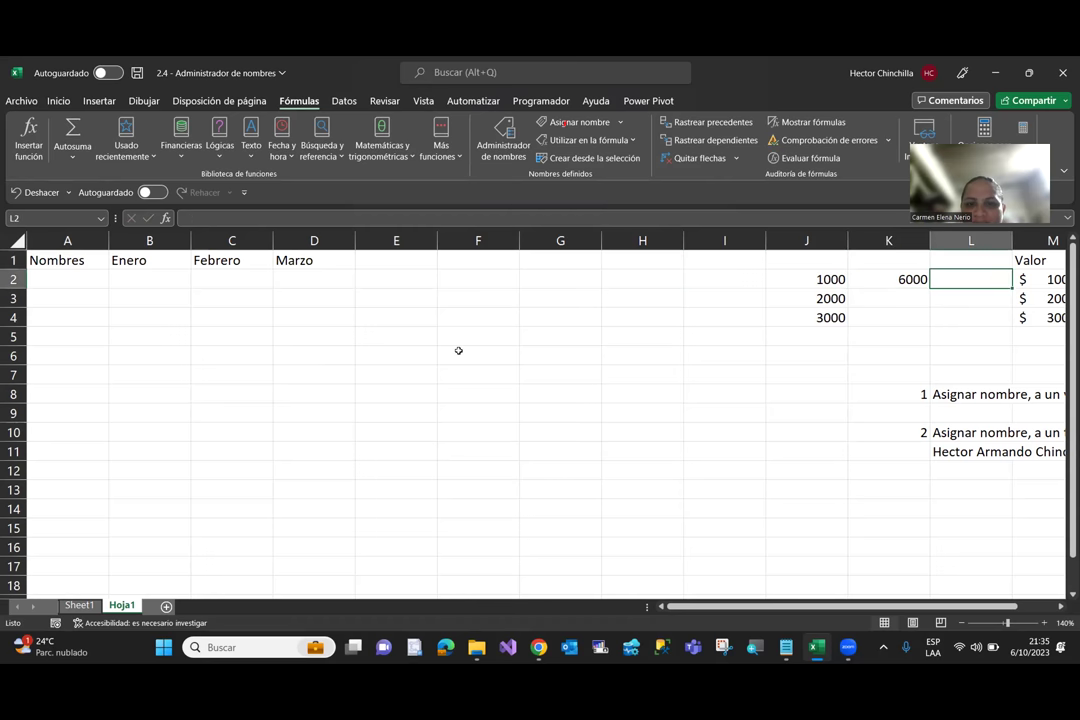
key("Right")
key("Right")
key("Right")
key("Left")
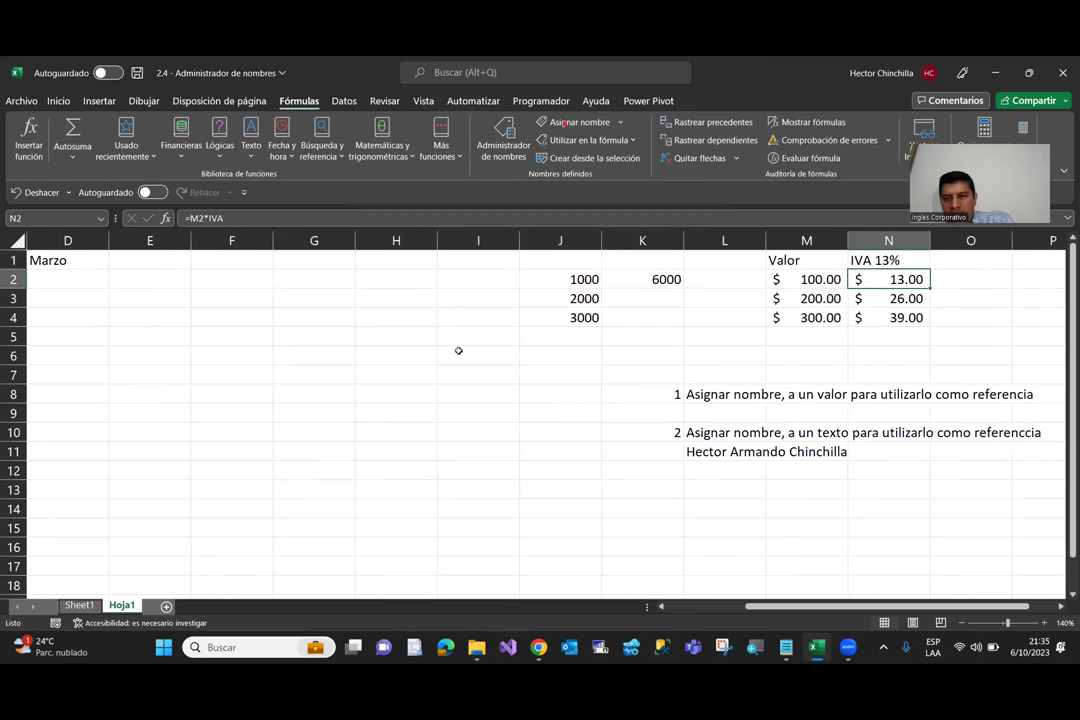
key("Left")
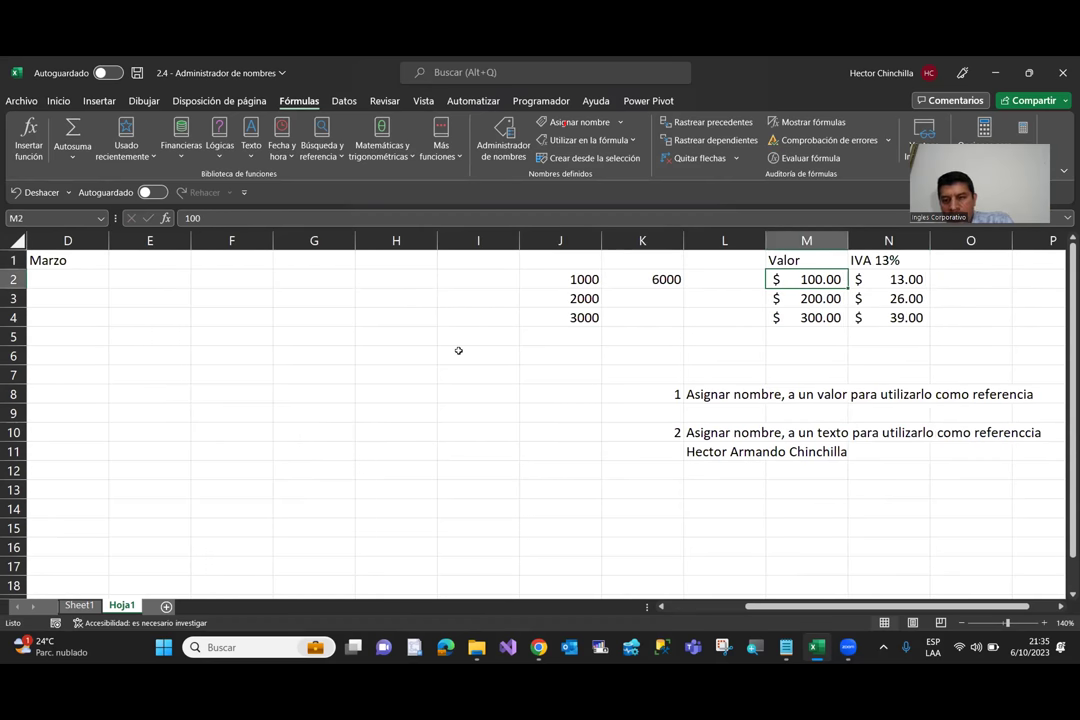
key("Left")
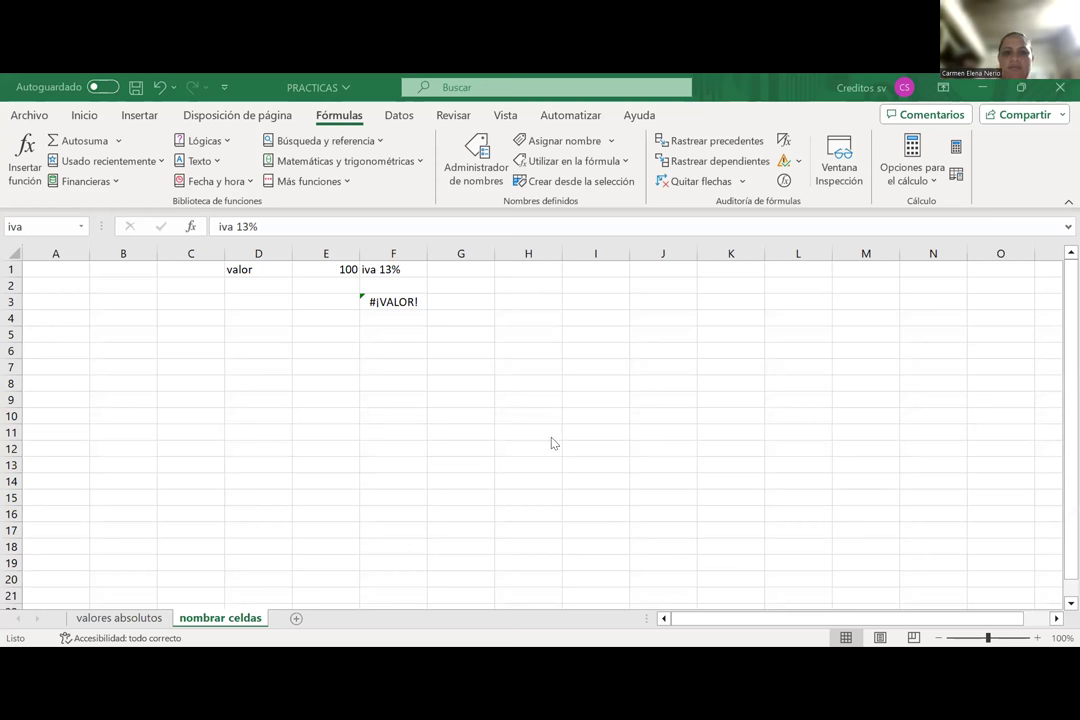
Step: Inspect the failing =E1*iva formula in F3 and the iva name on F1, then cancel the new name
left_click(390, 303)
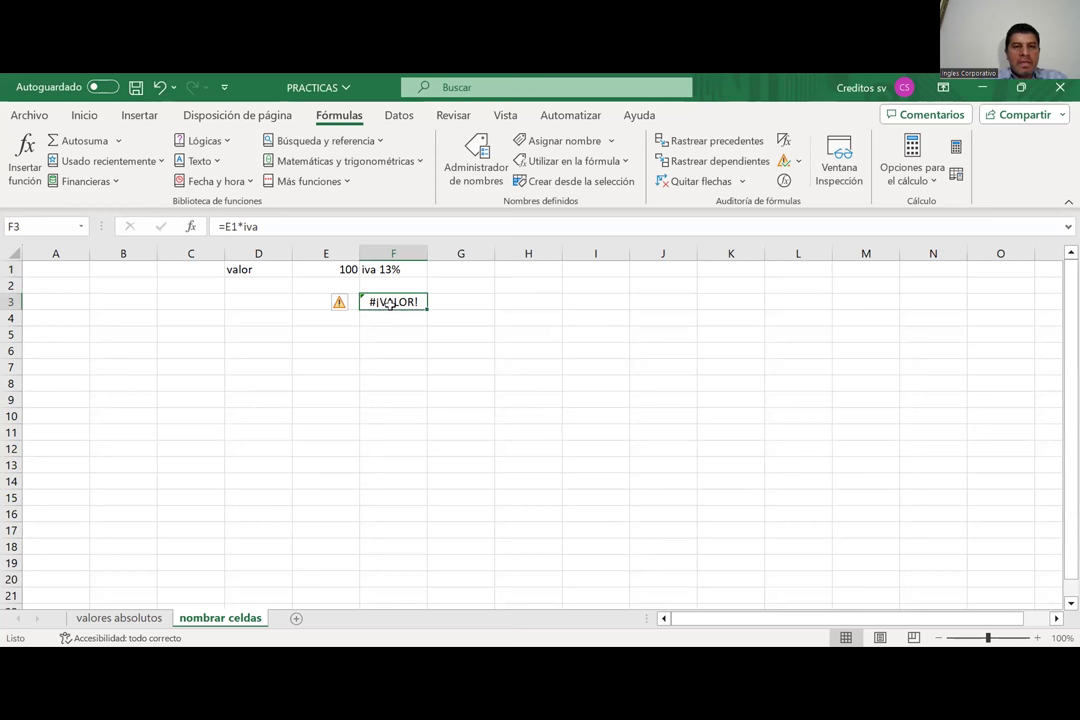
left_click(390, 270)
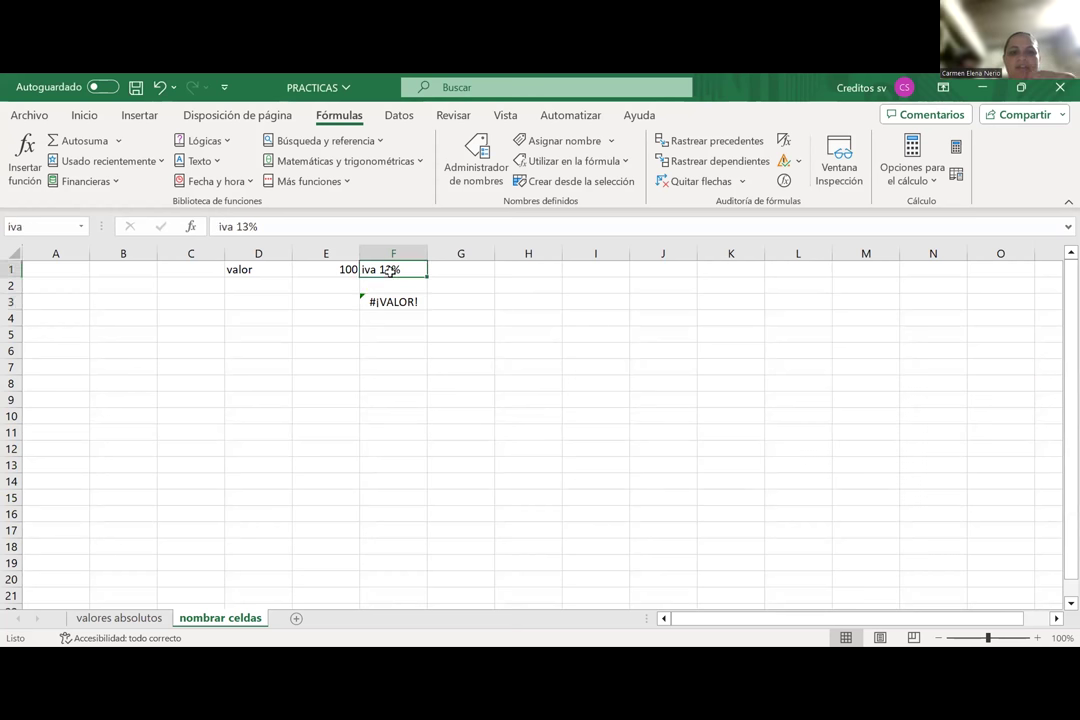
left_click(557, 145)
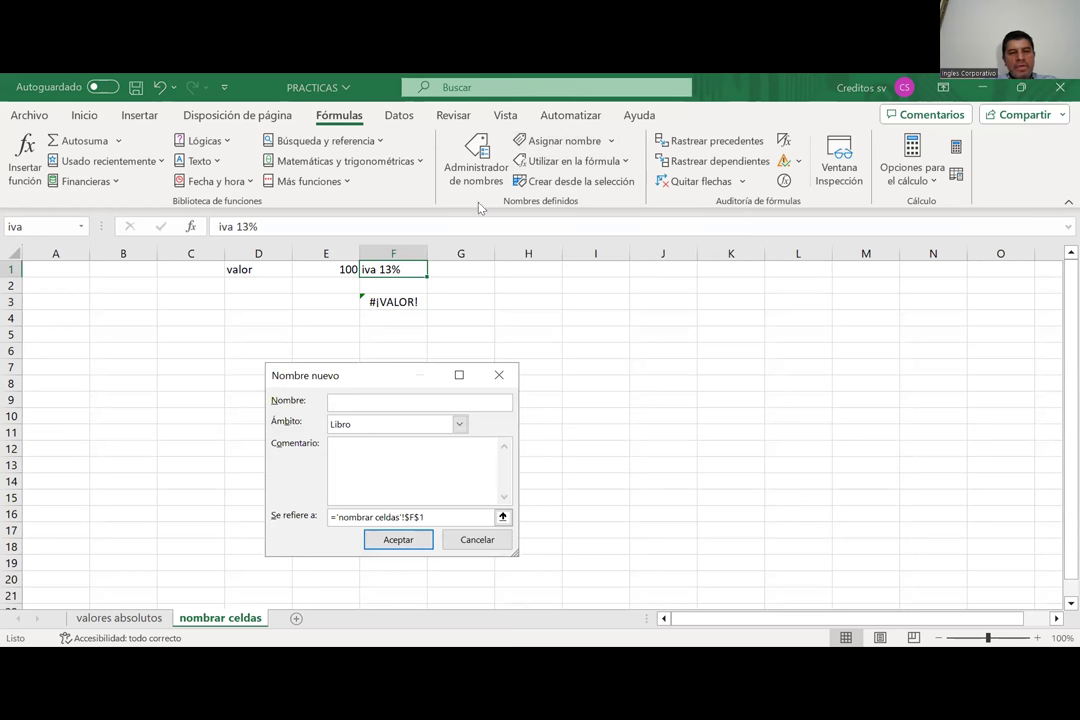
left_click(499, 375)
Step: Clear the broken formula from F3 and remove the value 100 from E1
left_click(380, 301)
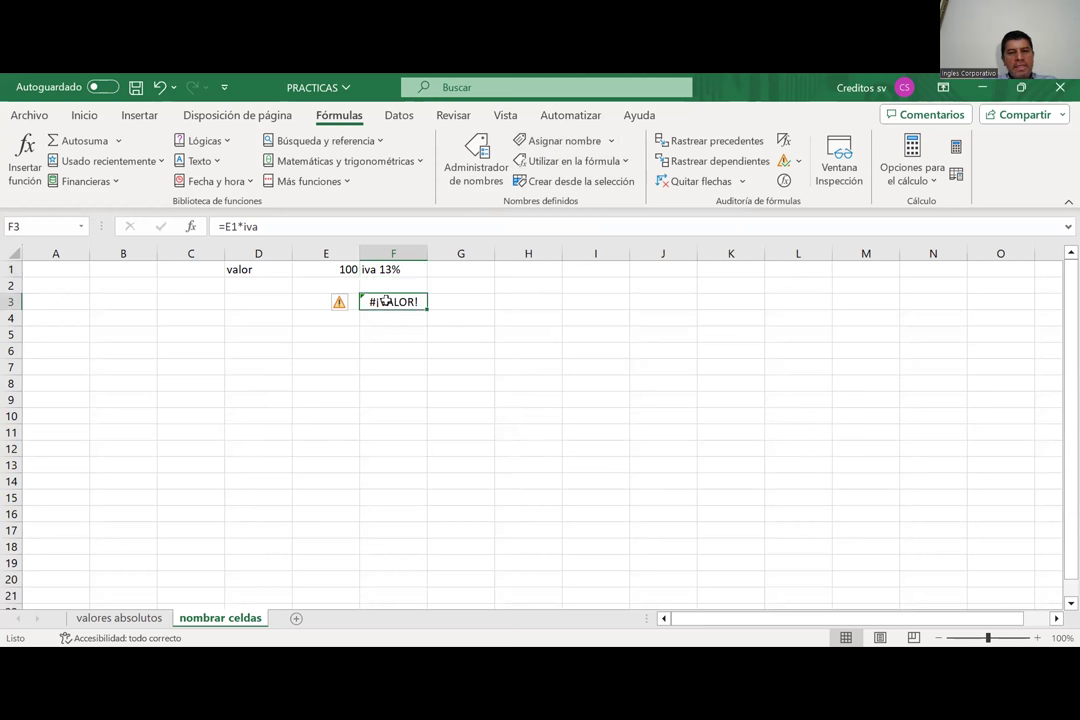
key("BackSpace")
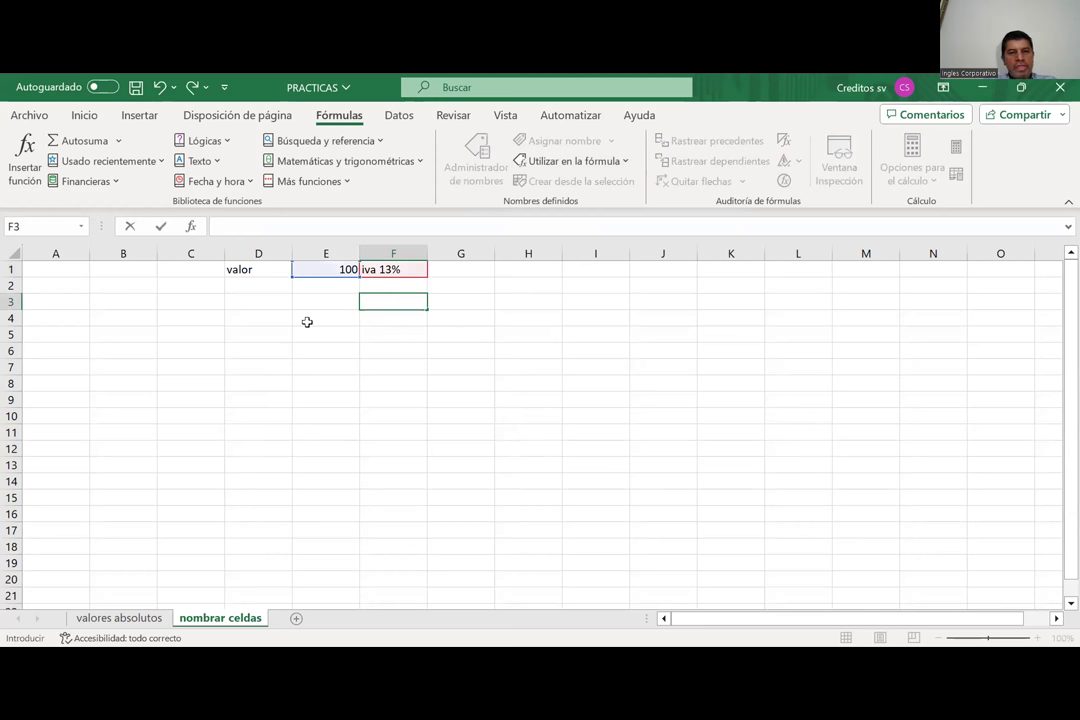
left_click(318, 313)
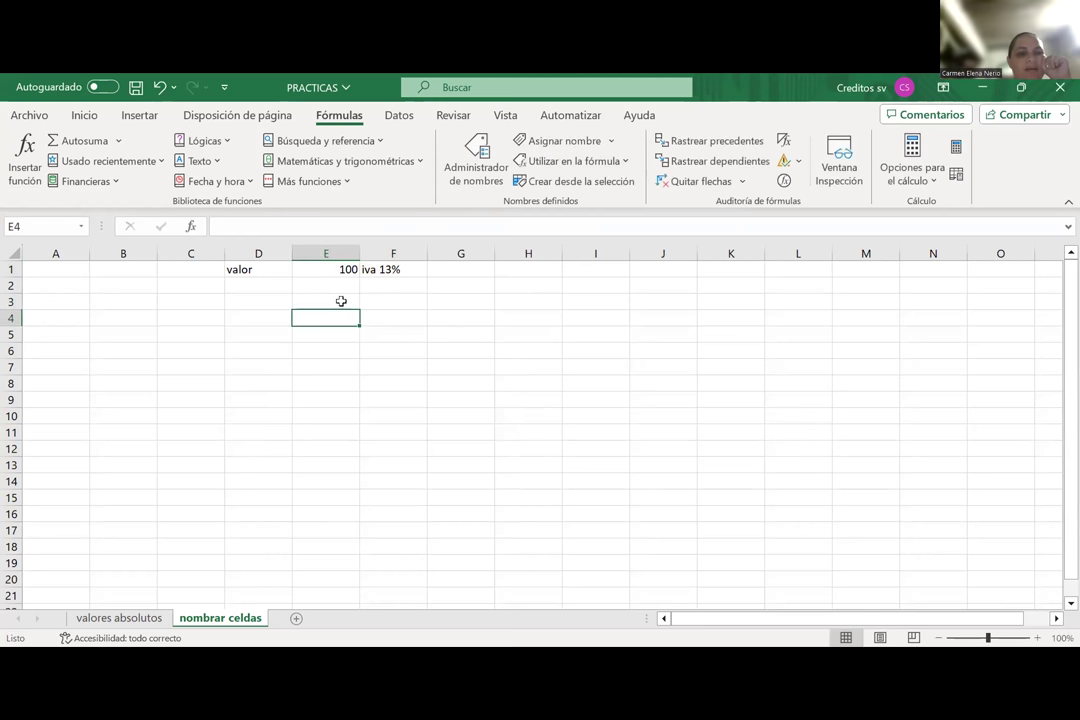
left_click(386, 269)
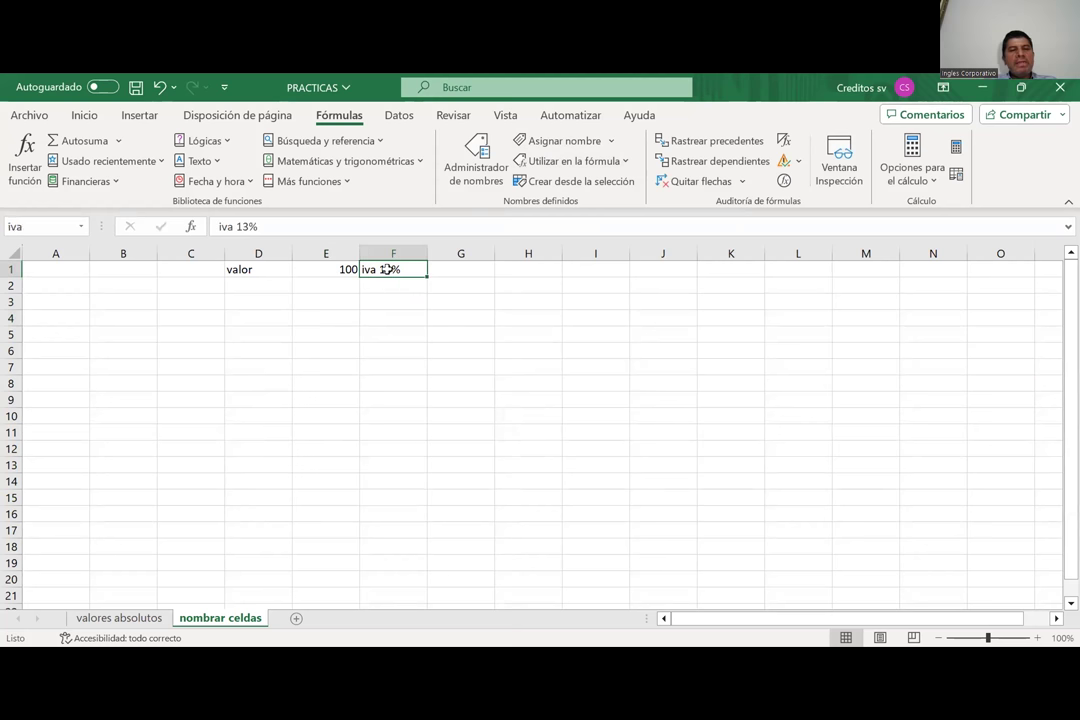
left_click(323, 270)
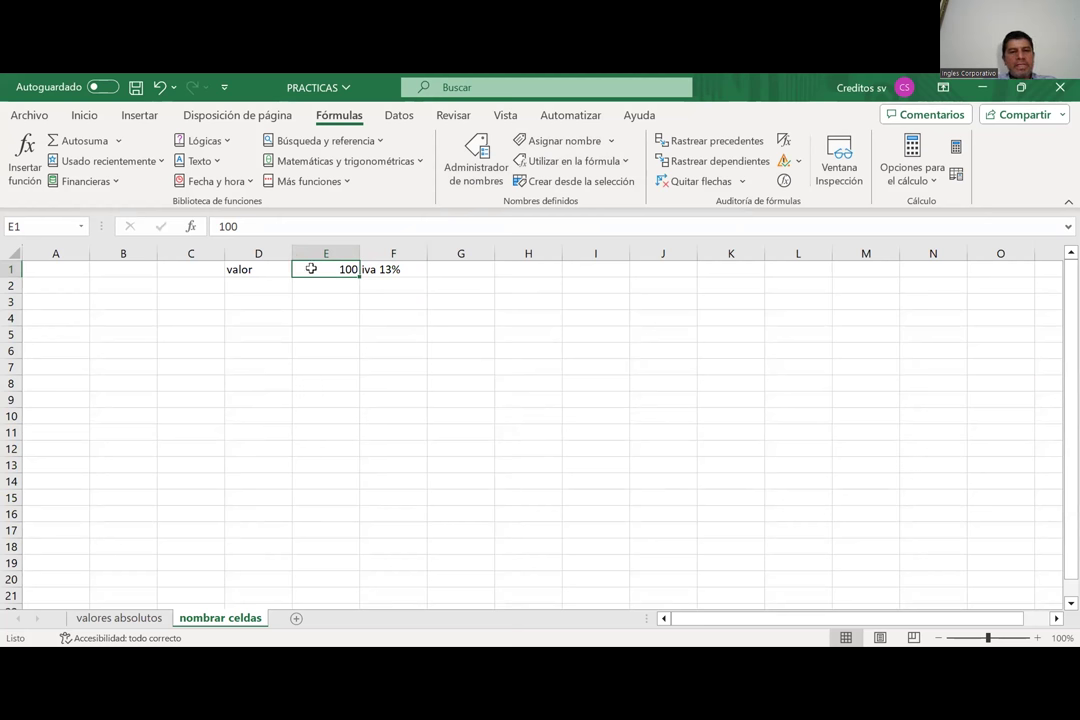
key("BackSpace")
Step: Enter 100 in D2 under the valor heading and select F2
left_click(279, 284)
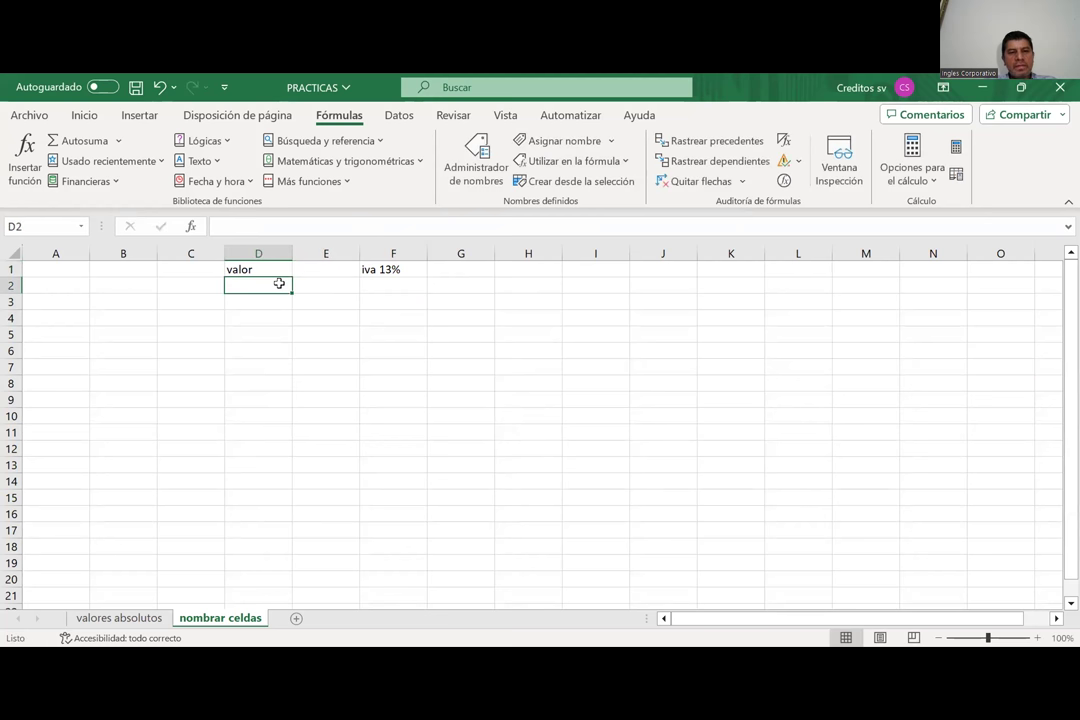
type("100")
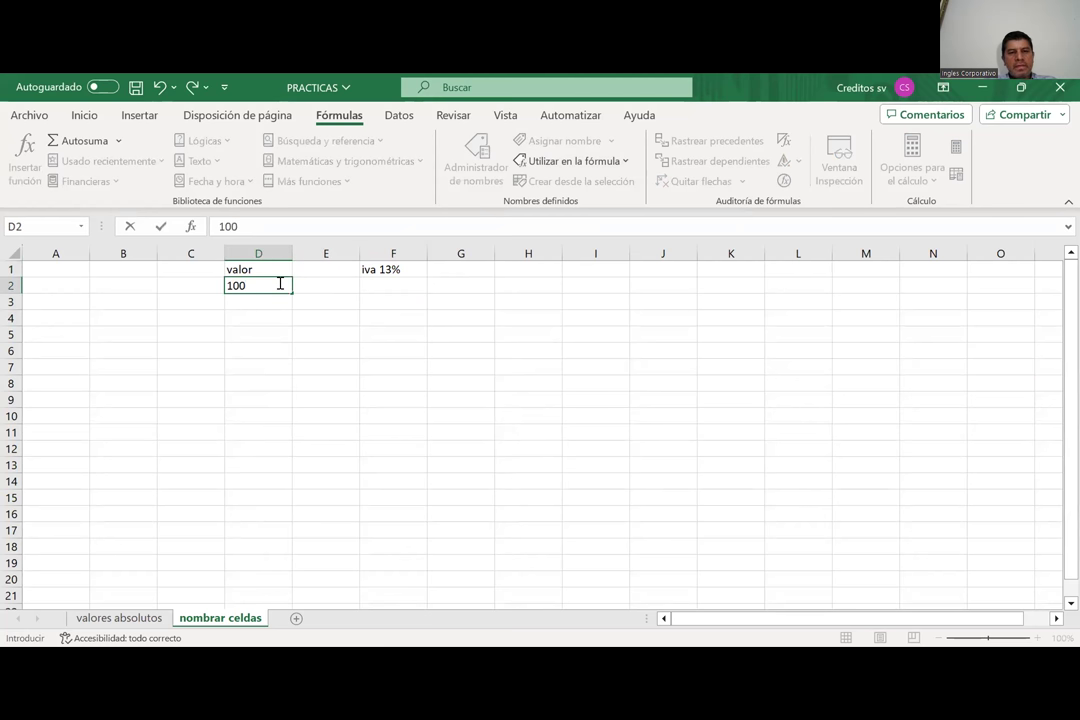
key("Tab")
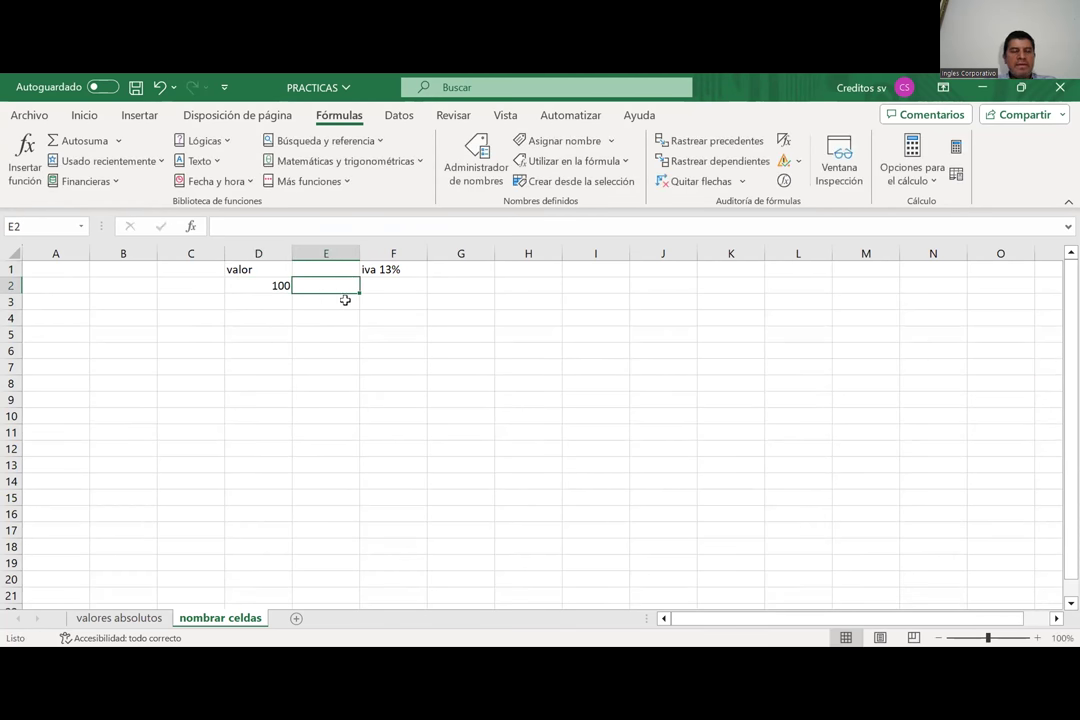
left_click(401, 289)
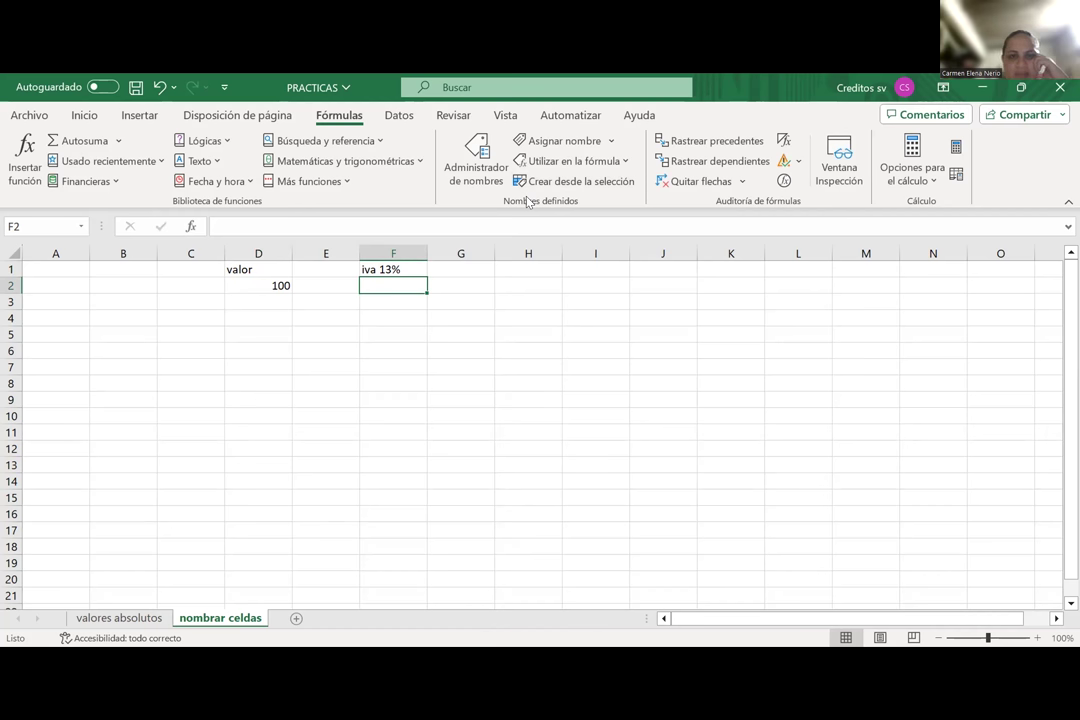
Step: Create the name IVA with Libro (workbook) scope, referring to the constant =0.13
left_click(566, 150)
type("IVA")
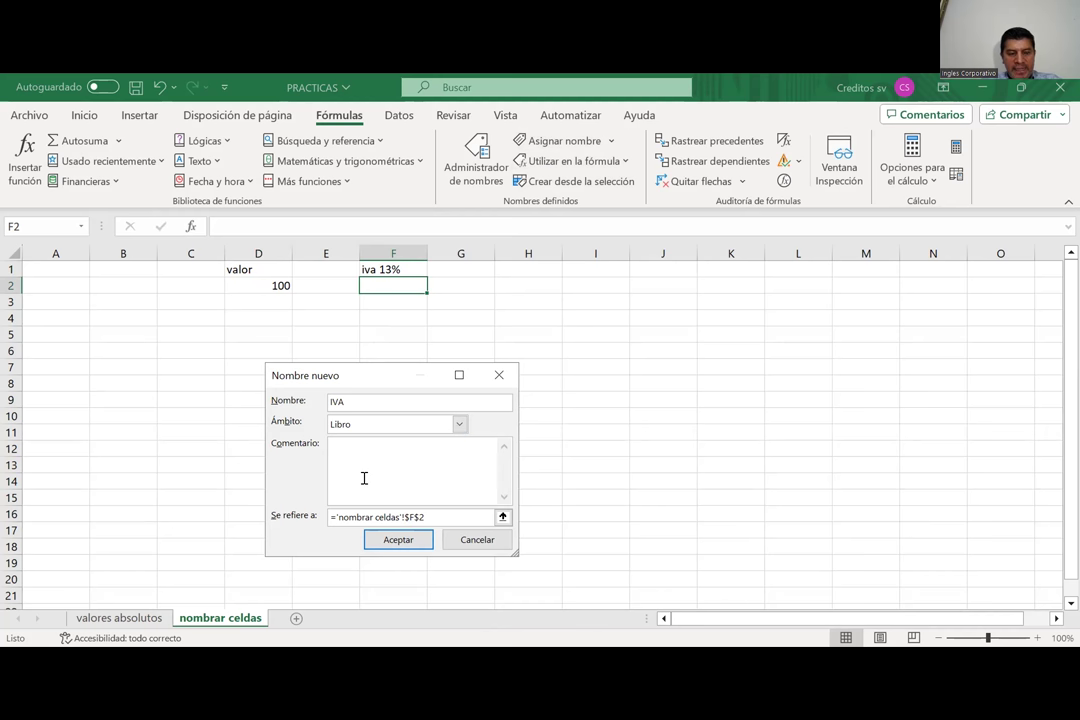
left_click(502, 516)
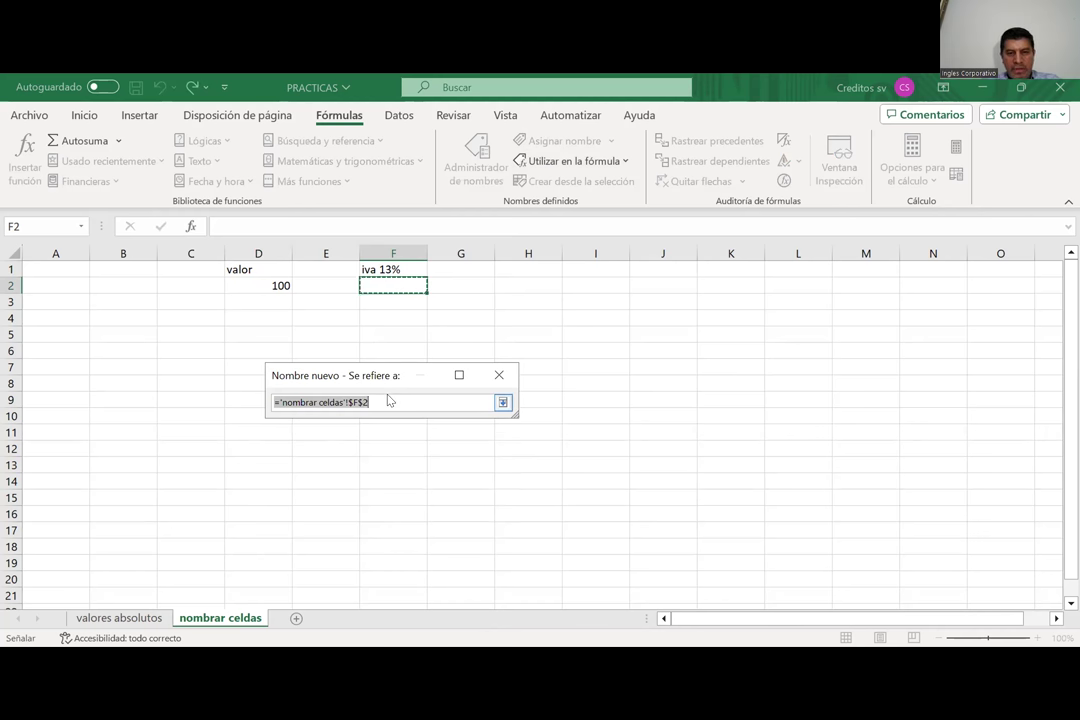
left_click(502, 402)
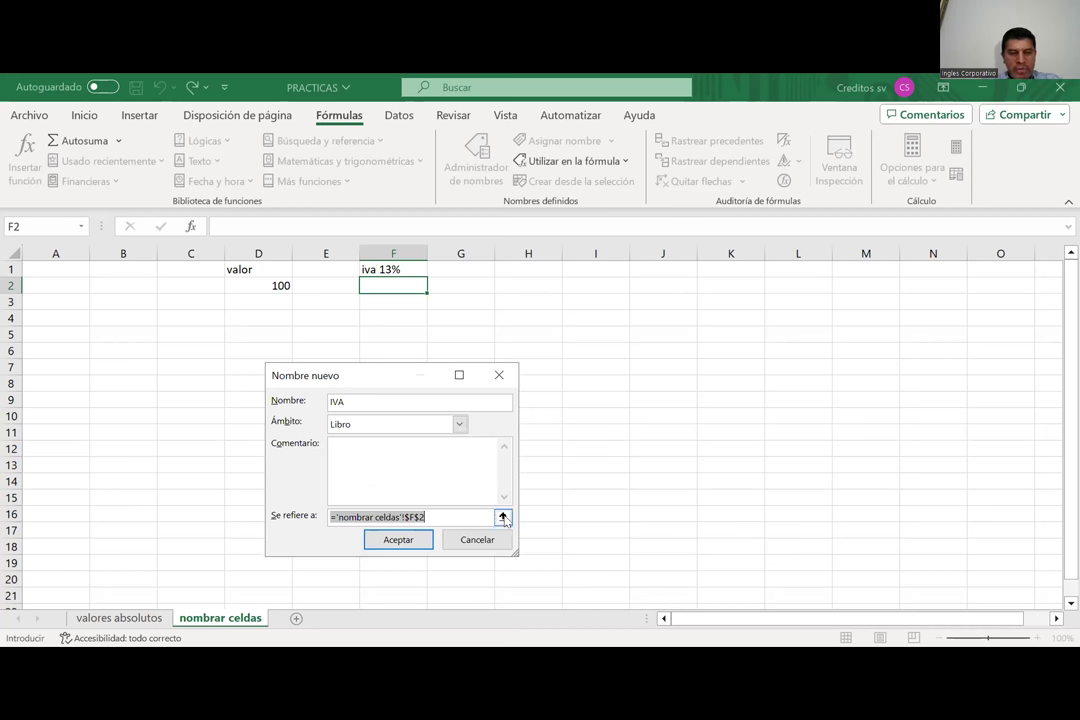
type("=0.13")
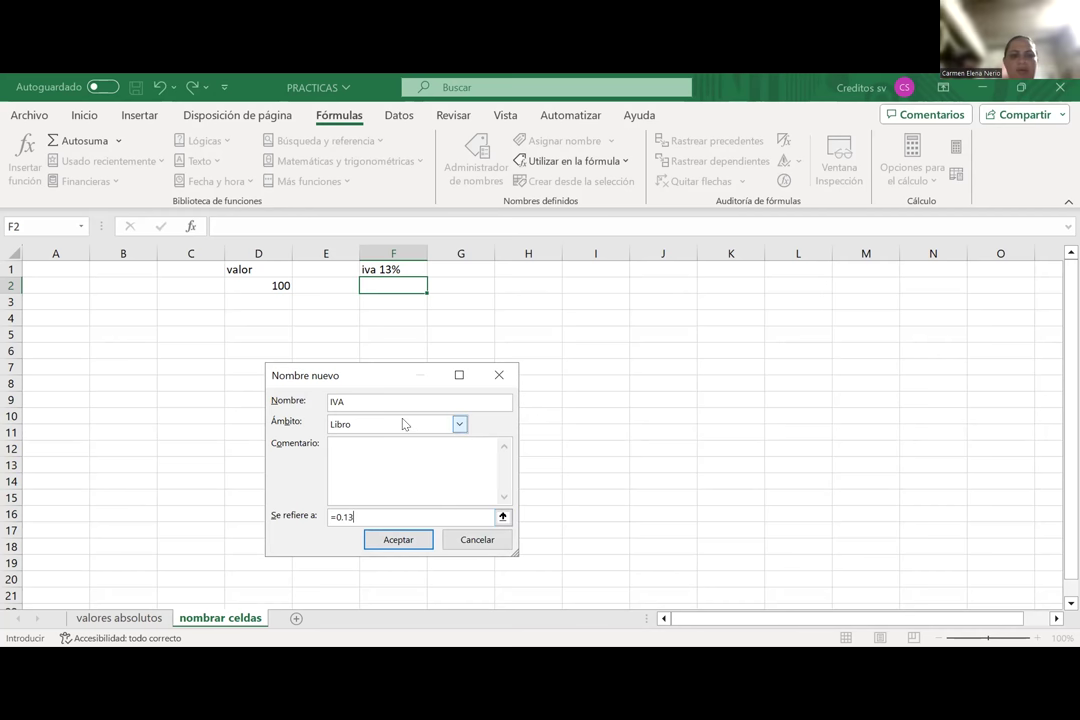
left_click(460, 426)
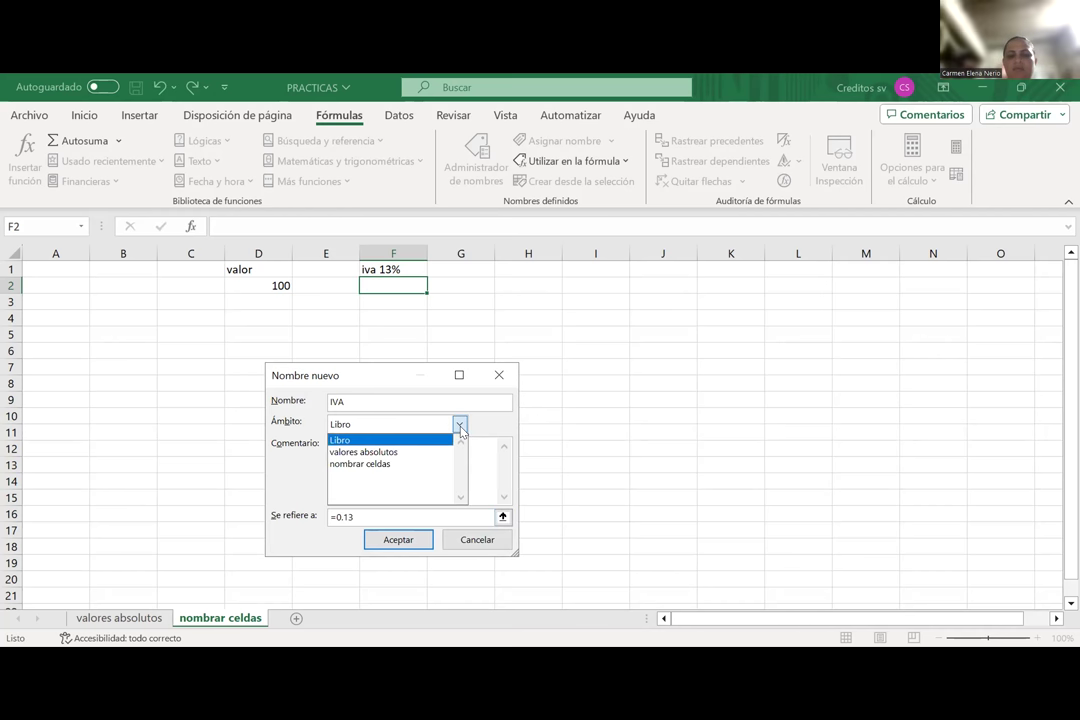
left_click(460, 426)
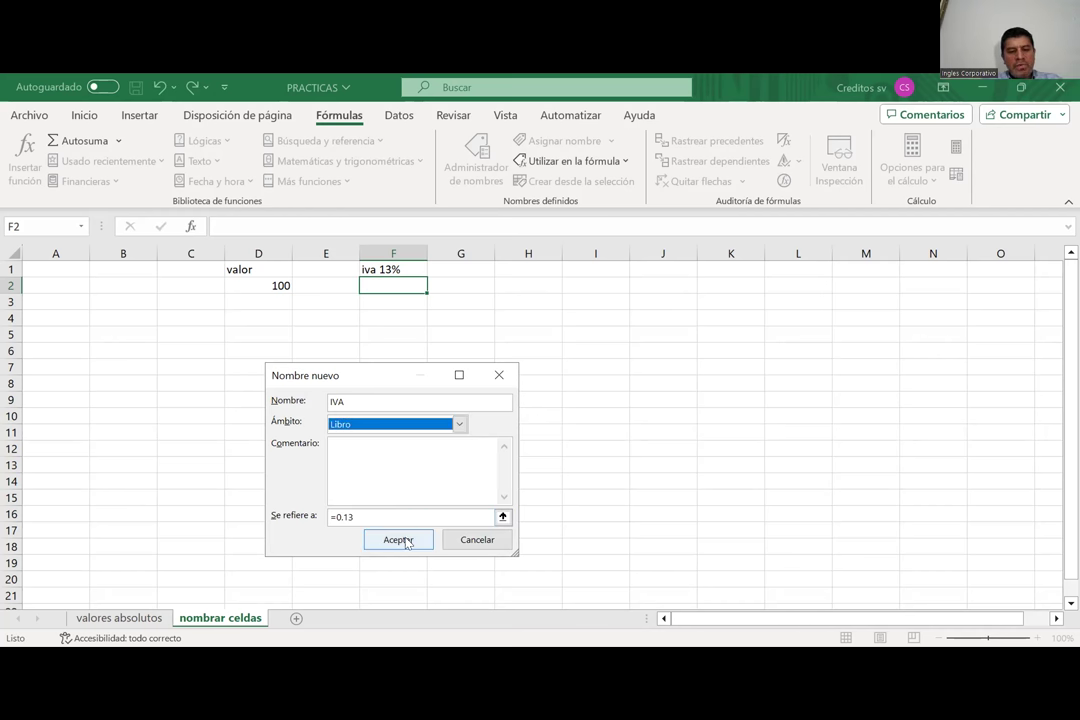
left_click(402, 541)
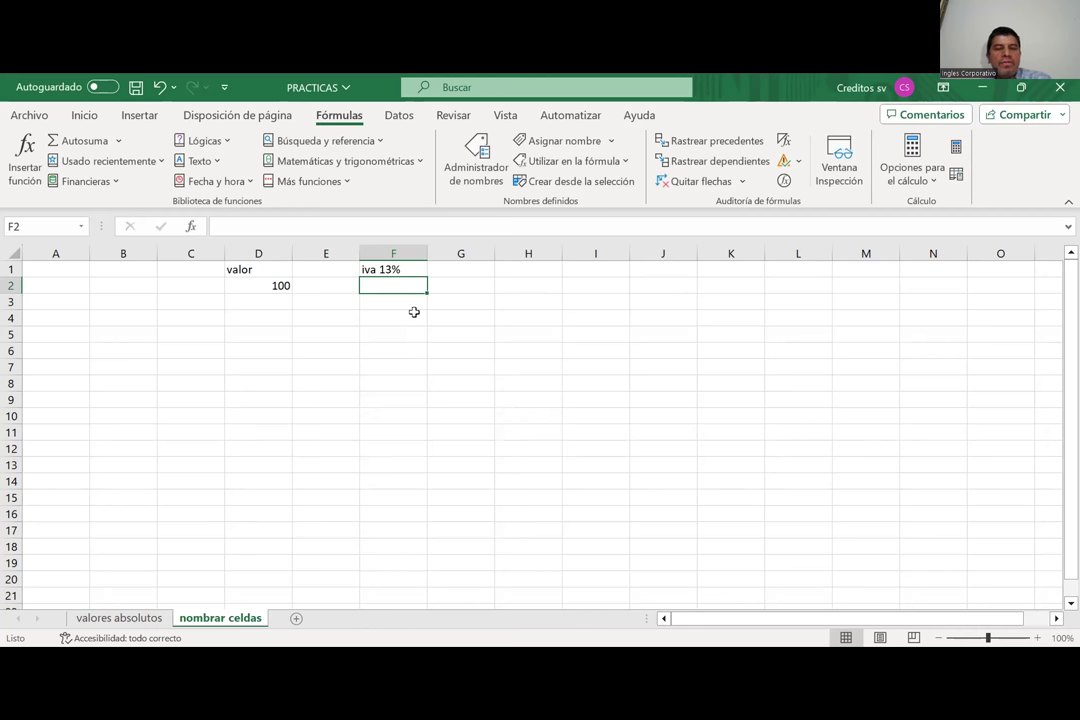
Step: Enter the formula =D2*IVA in F2
type("=")
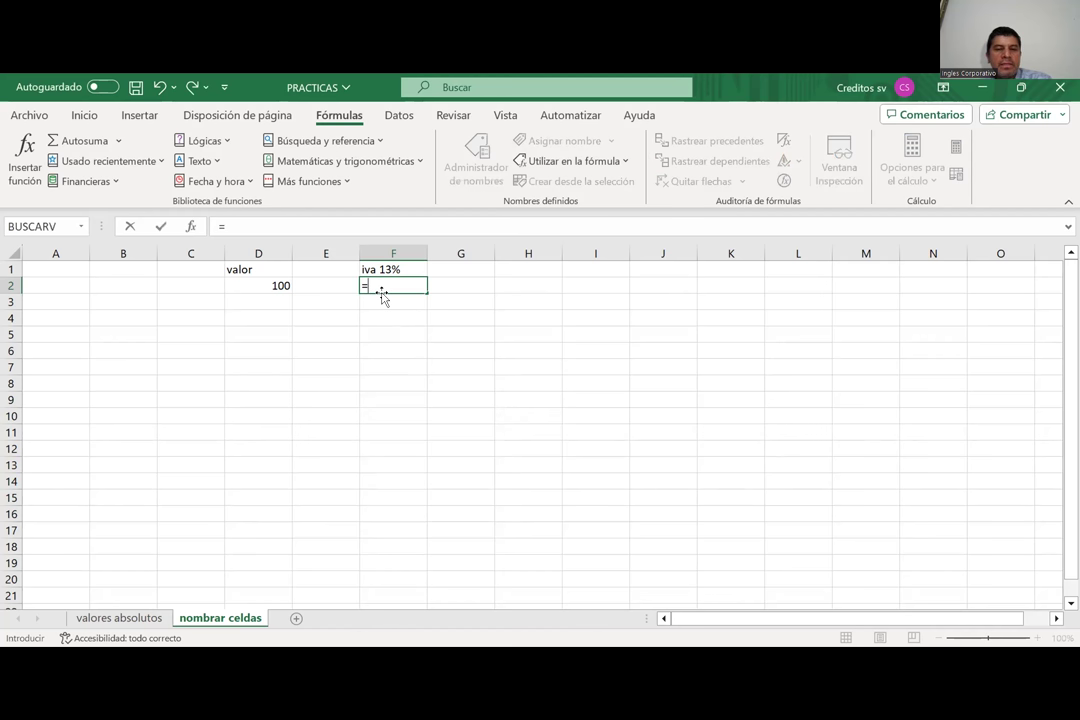
left_click(278, 287)
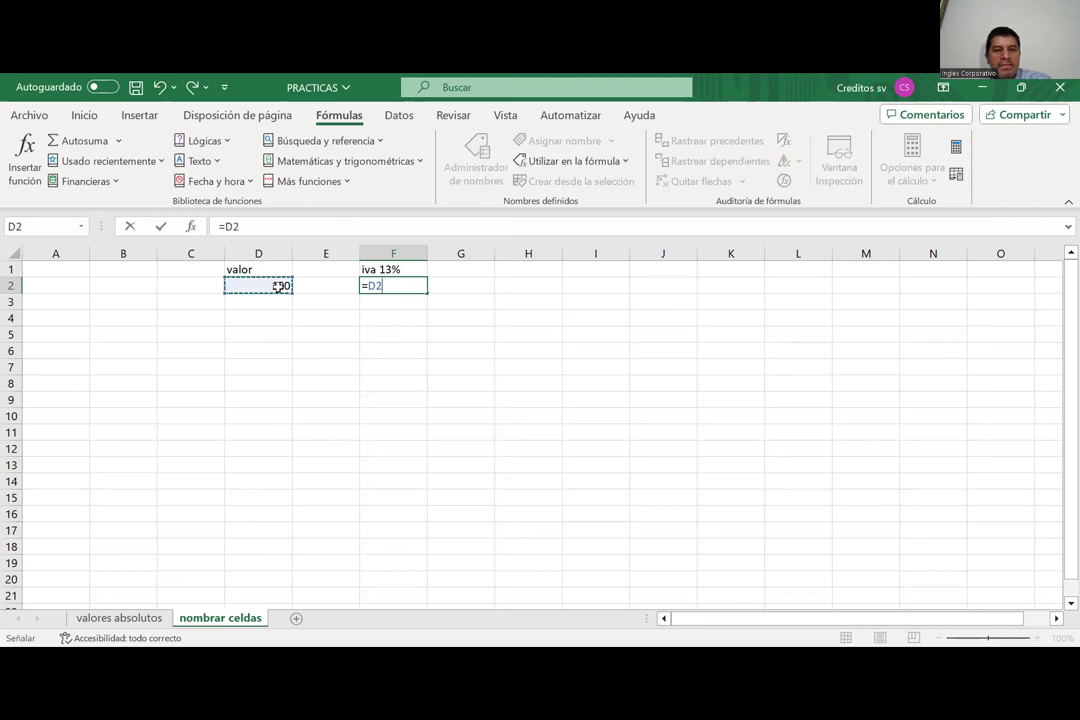
type("*")
type("IVA")
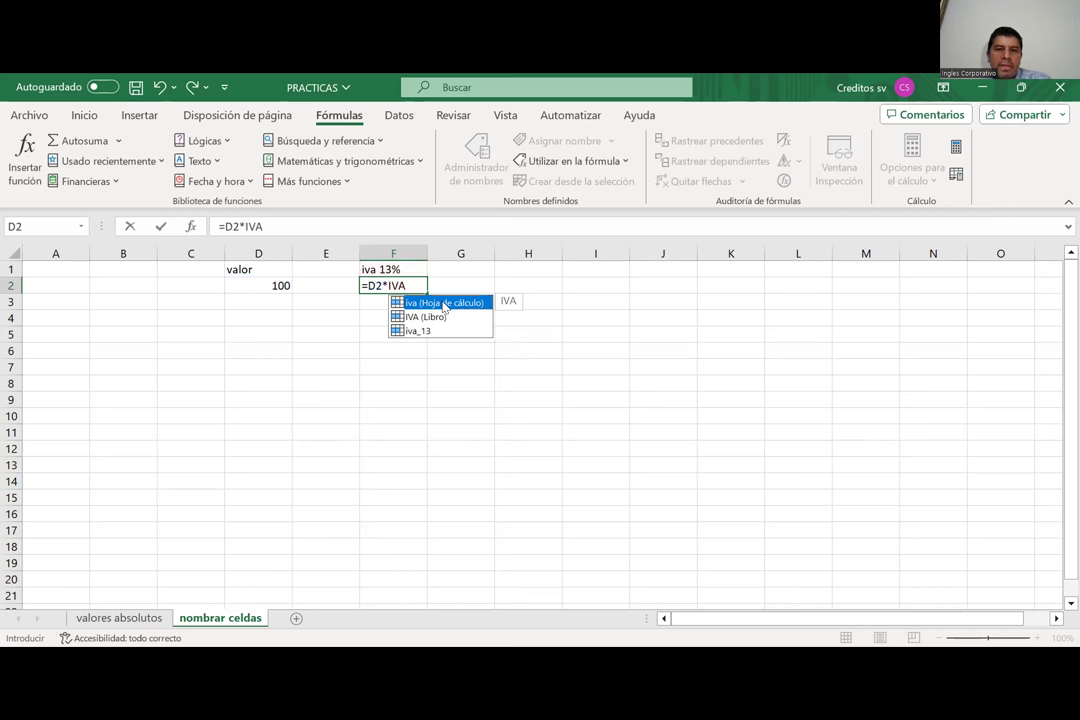
key("Return")
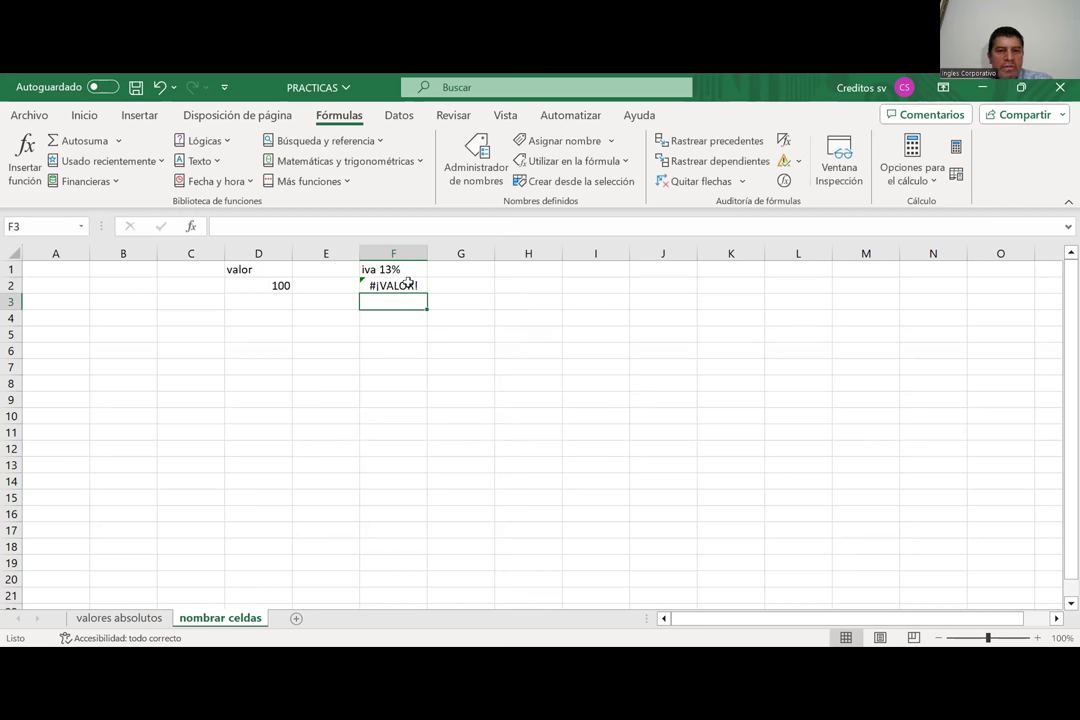
left_click(408, 283)
Step: Retype IVA in F2's formula using the workbook-level suggestion, and widen column F
left_click(267, 224)
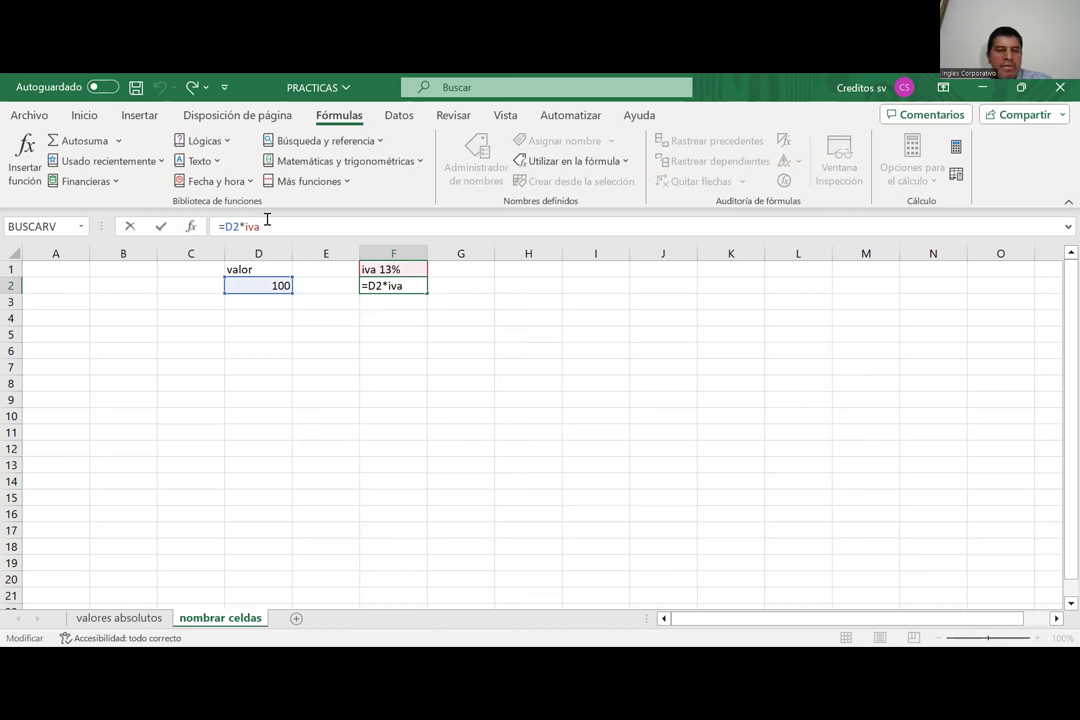
key("BackSpace")
key("BackSpace")
key("BackSpace")
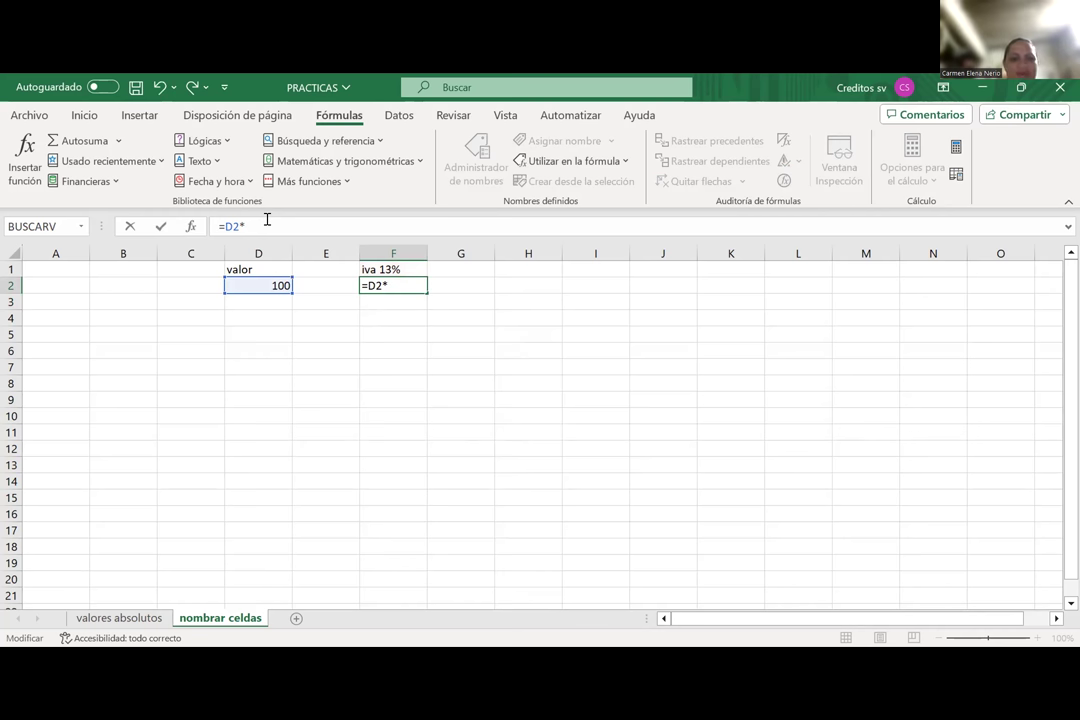
type("IVA")
left_click(287, 270)
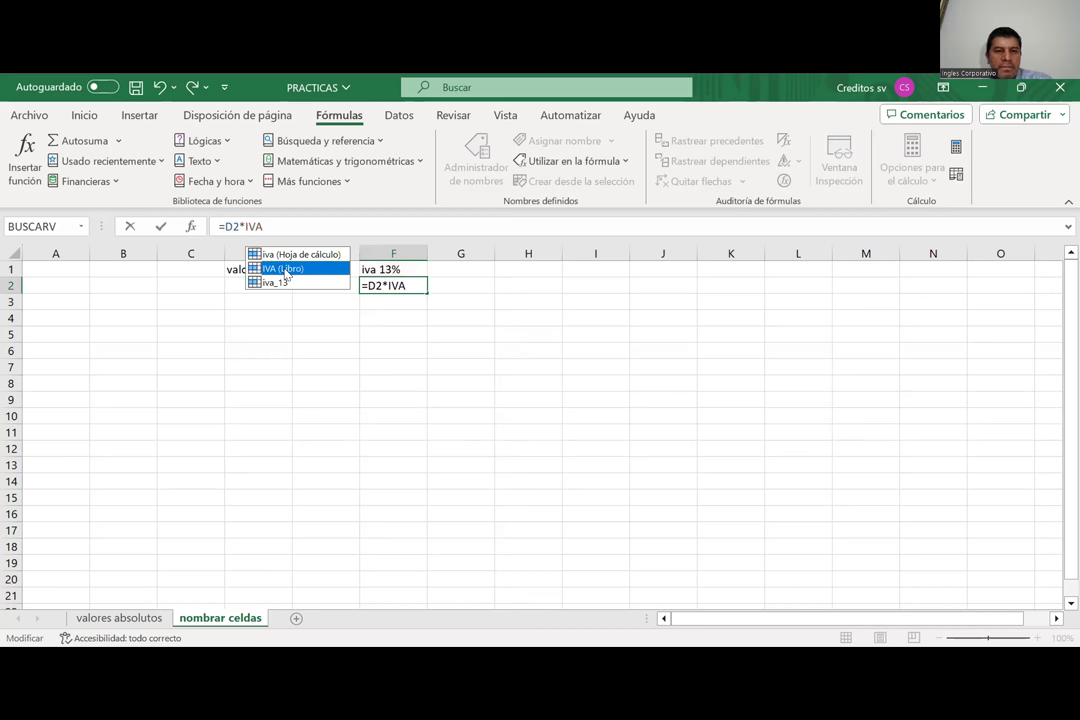
key("Return")
left_click(385, 286)
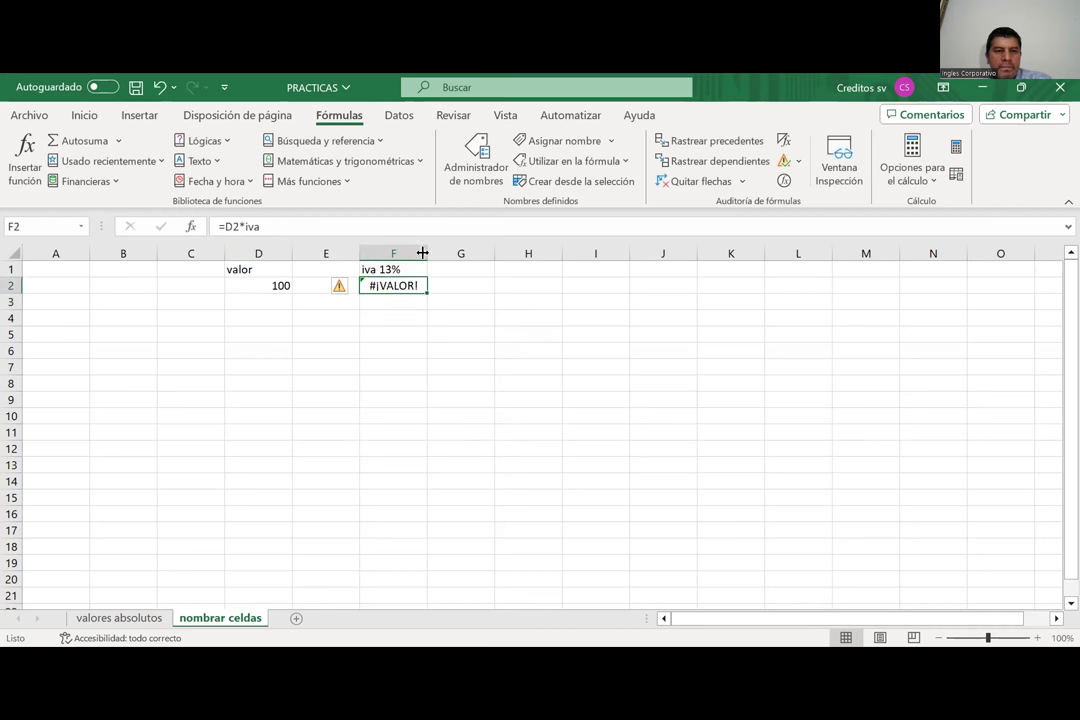
left_click_drag(422, 253, 476, 253)
Step: Replace IVA in F2 with the 'IVA (Libro)' autocomplete entry so F2 returns 13
left_click(270, 227)
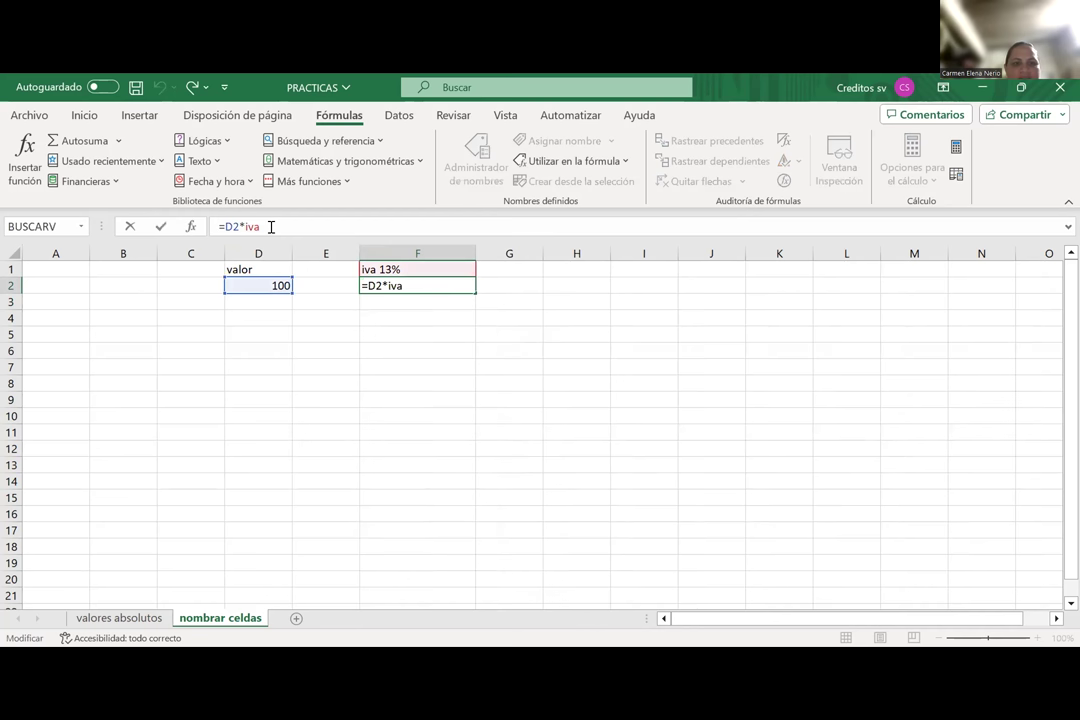
key("BackSpace")
key("BackSpace")
key("BackSpace")
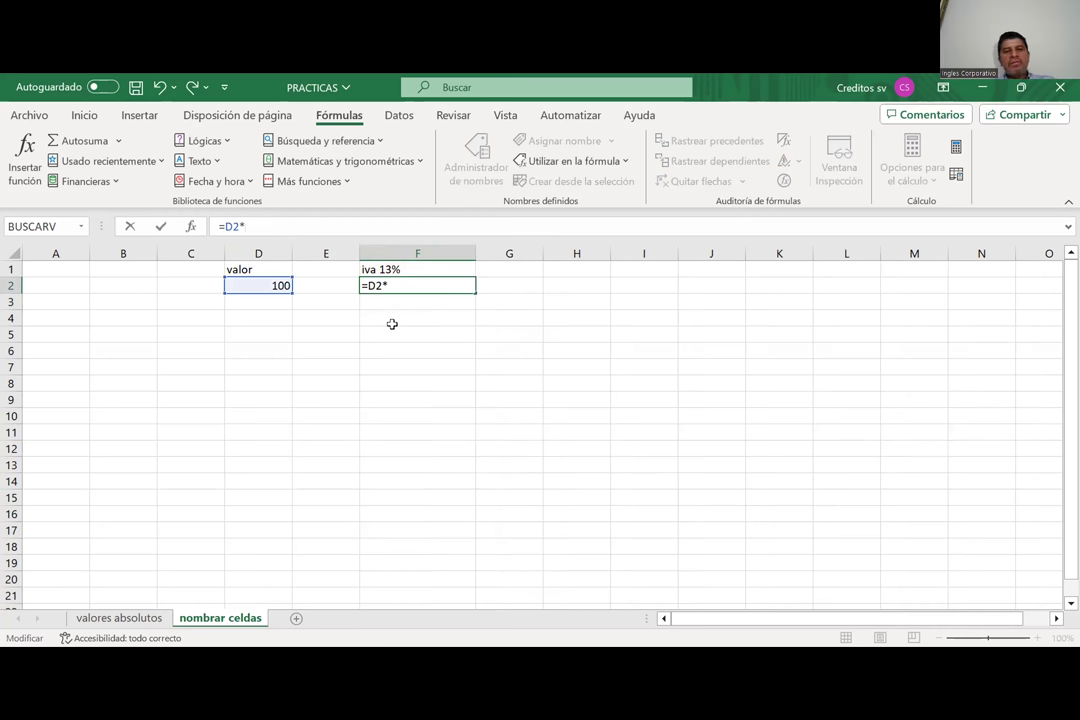
type("IVA")
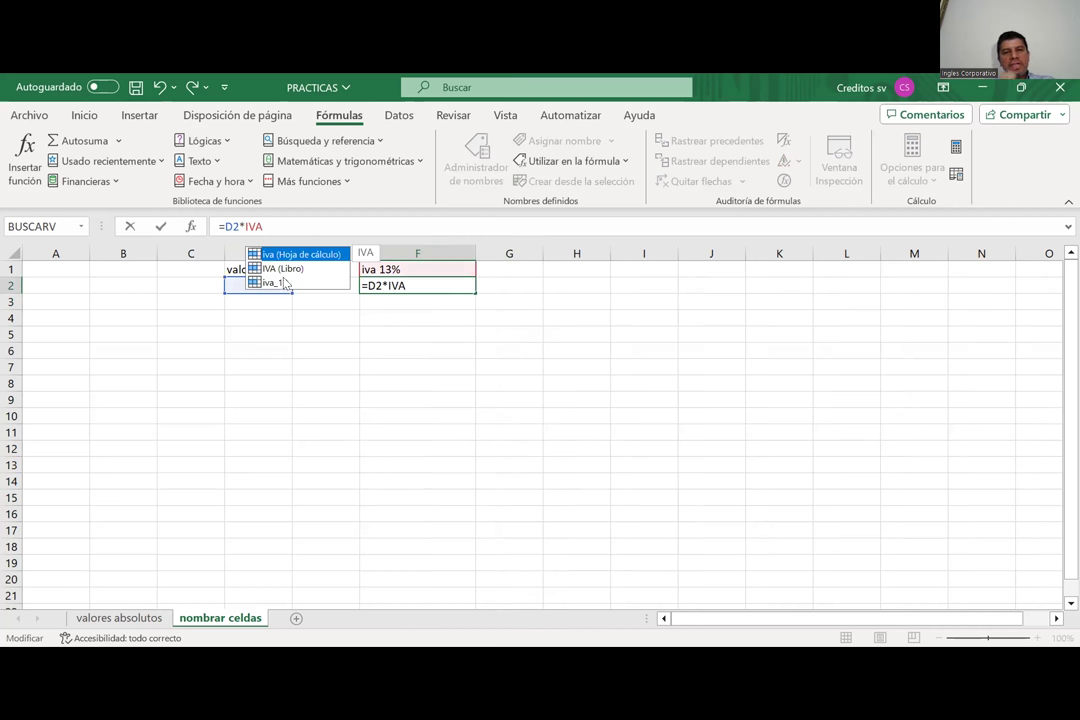
left_click(277, 269)
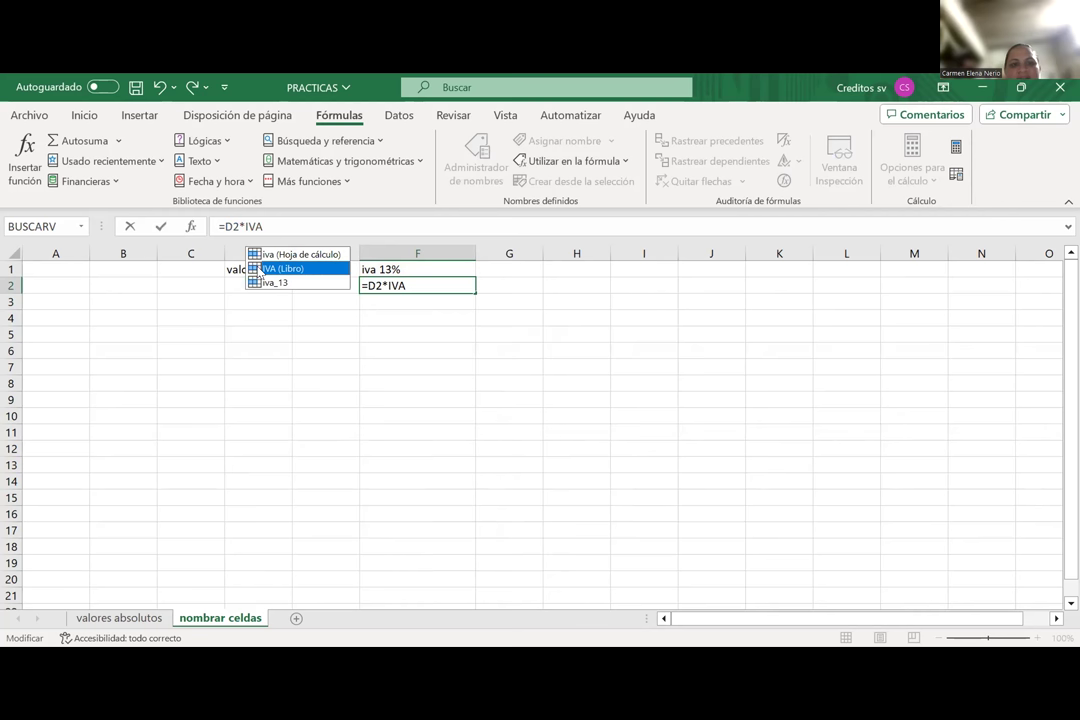
double_click(258, 270)
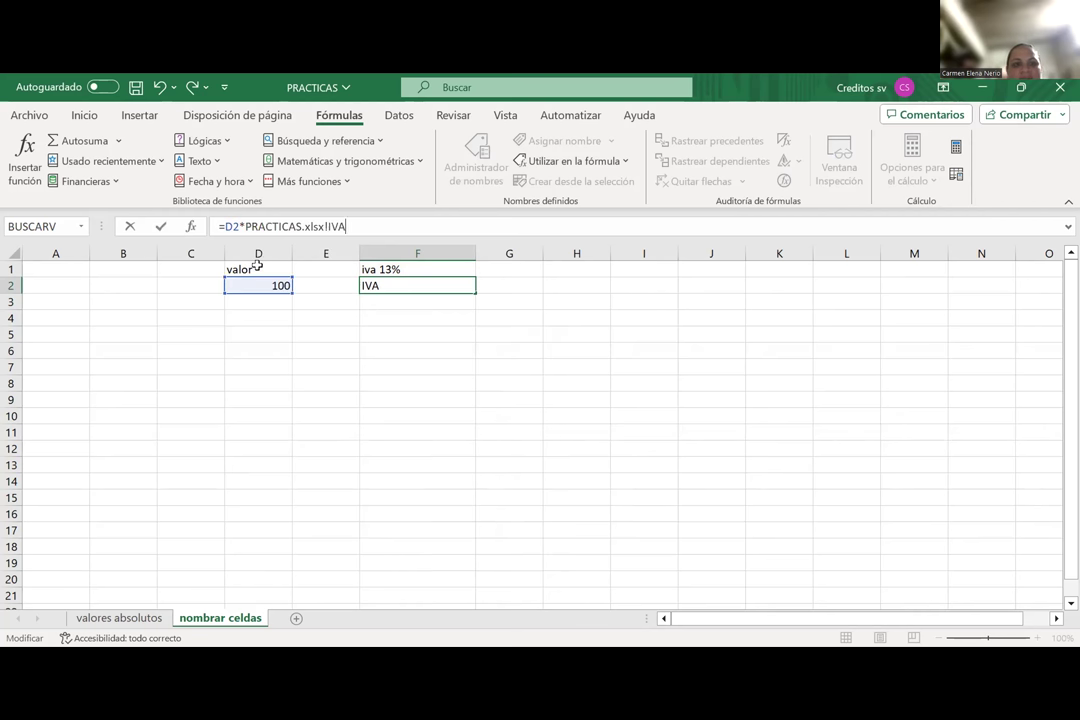
key("Return")
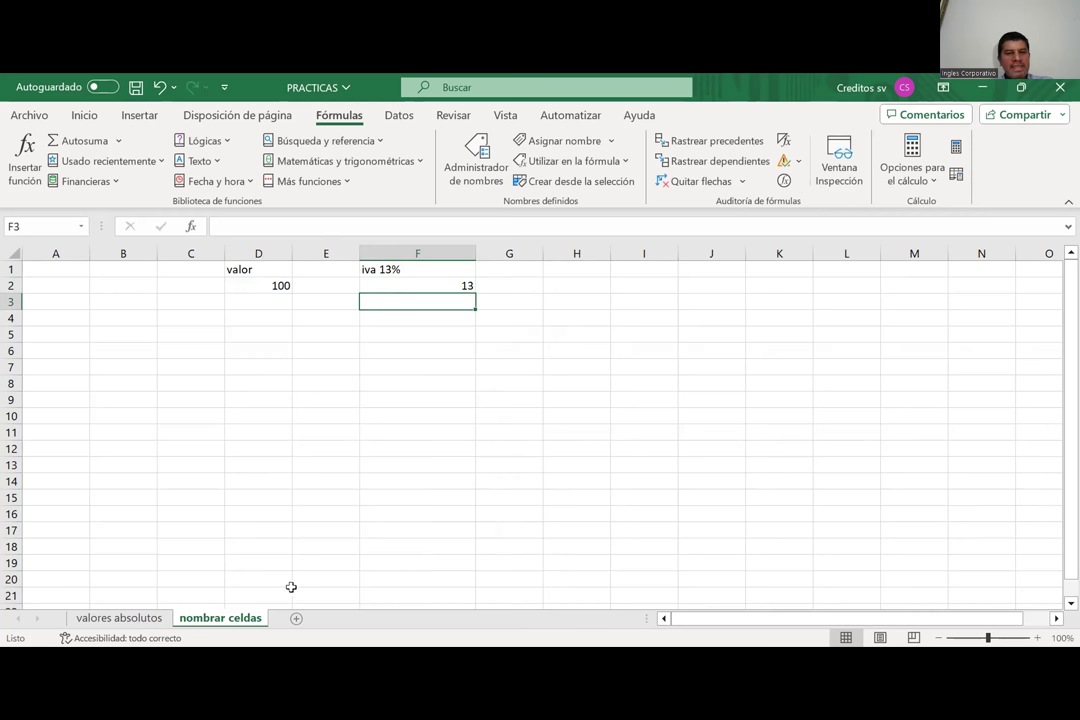
left_click(415, 284)
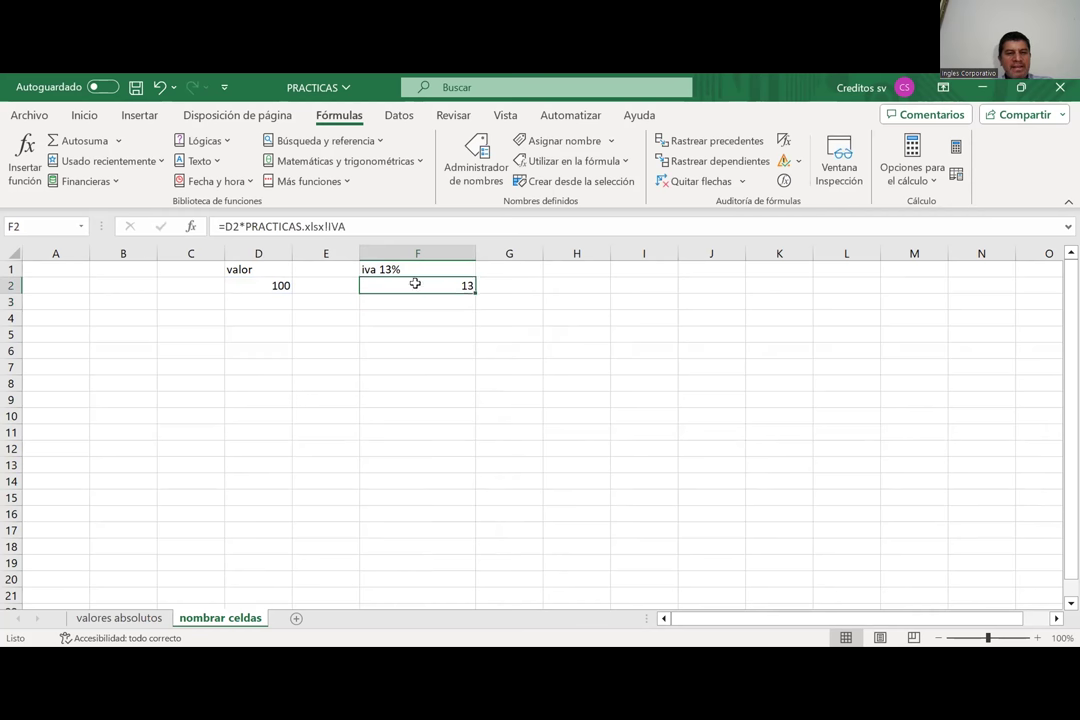
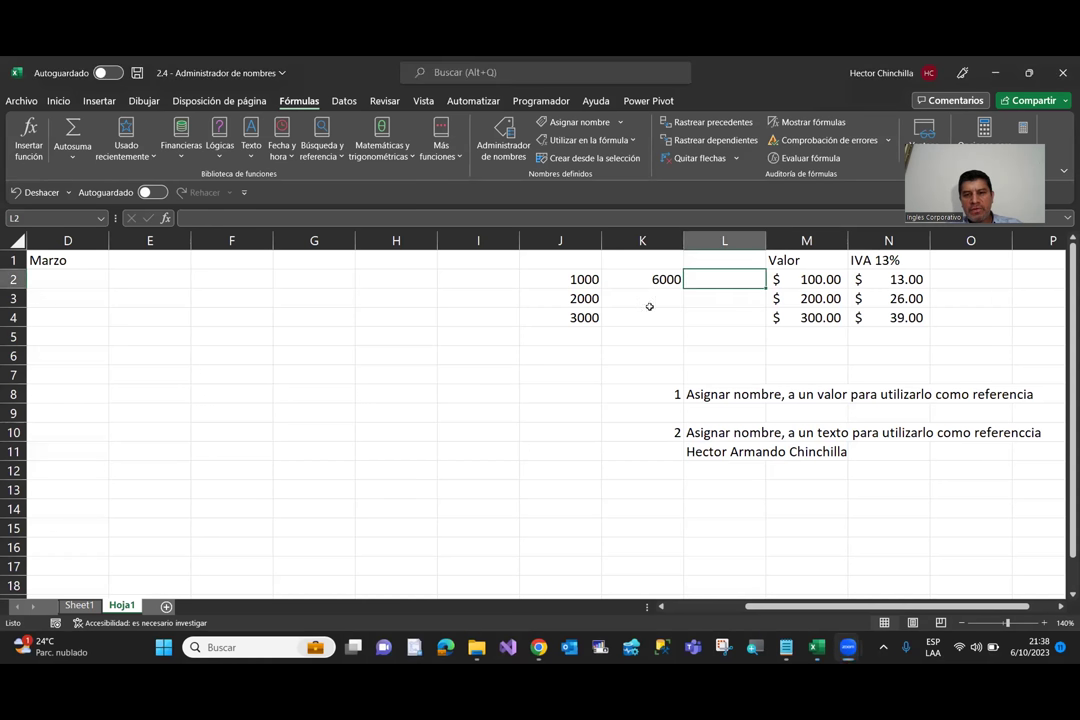
Step: Type the month headers Abril, Mayo and Junio into E1, F1 and G1
left_click(620, 279)
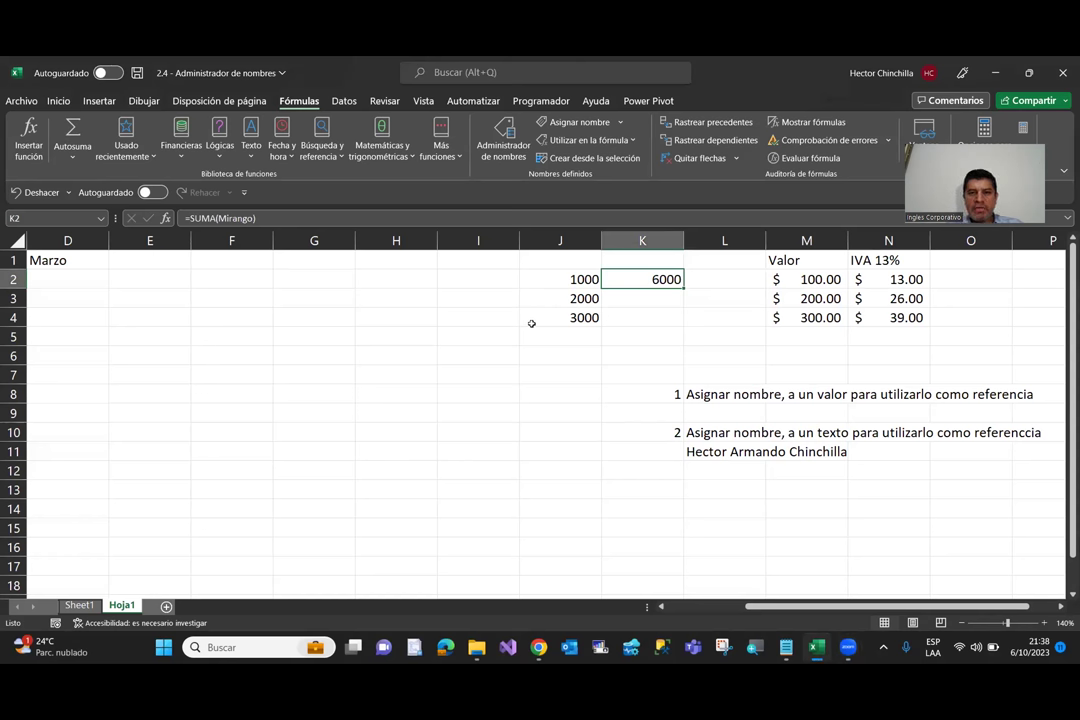
key("Left")
key("Left")
key("Left")
key("Left")
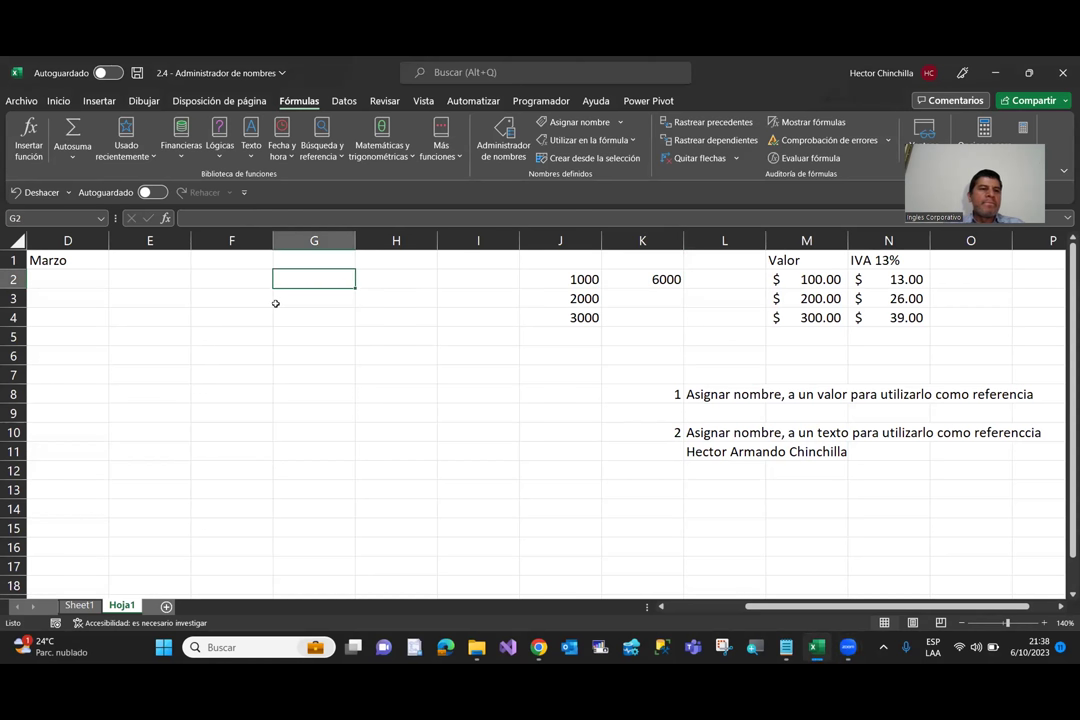
key("Left")
key("Left")
key("Left")
key("Left")
key("Left")
key("Up")
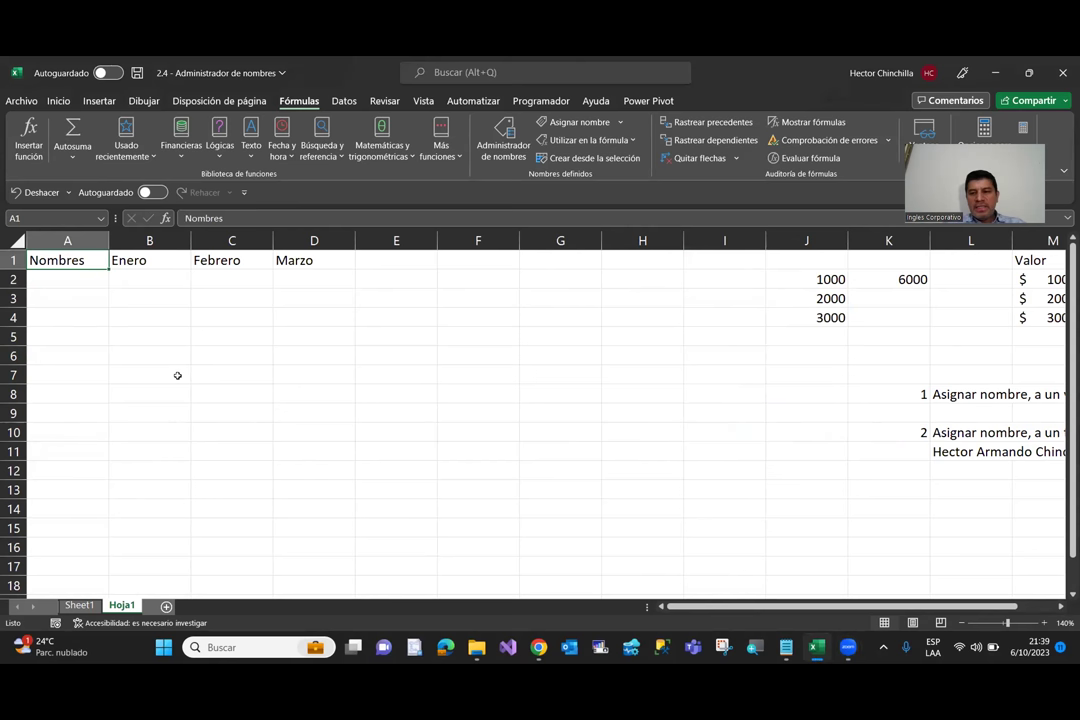
key("Right")
key("Right")
key("Right")
key("Right")
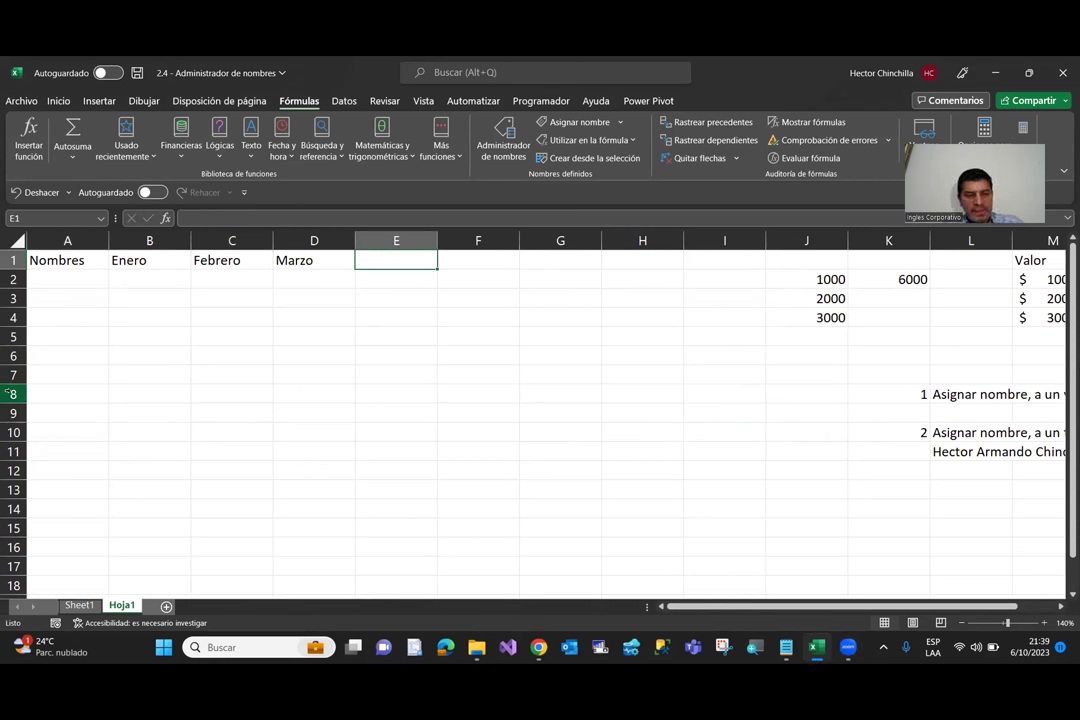
type("Abt")
type("ril")
key("Right")
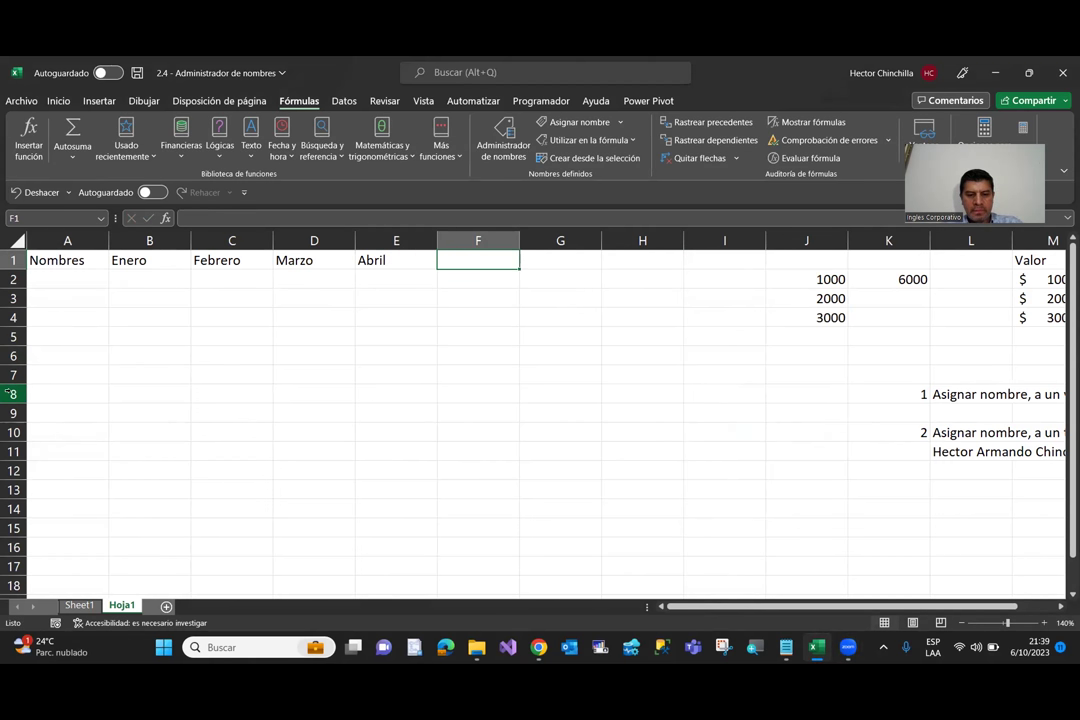
type("Mayo")
key("Right")
type("Ju")
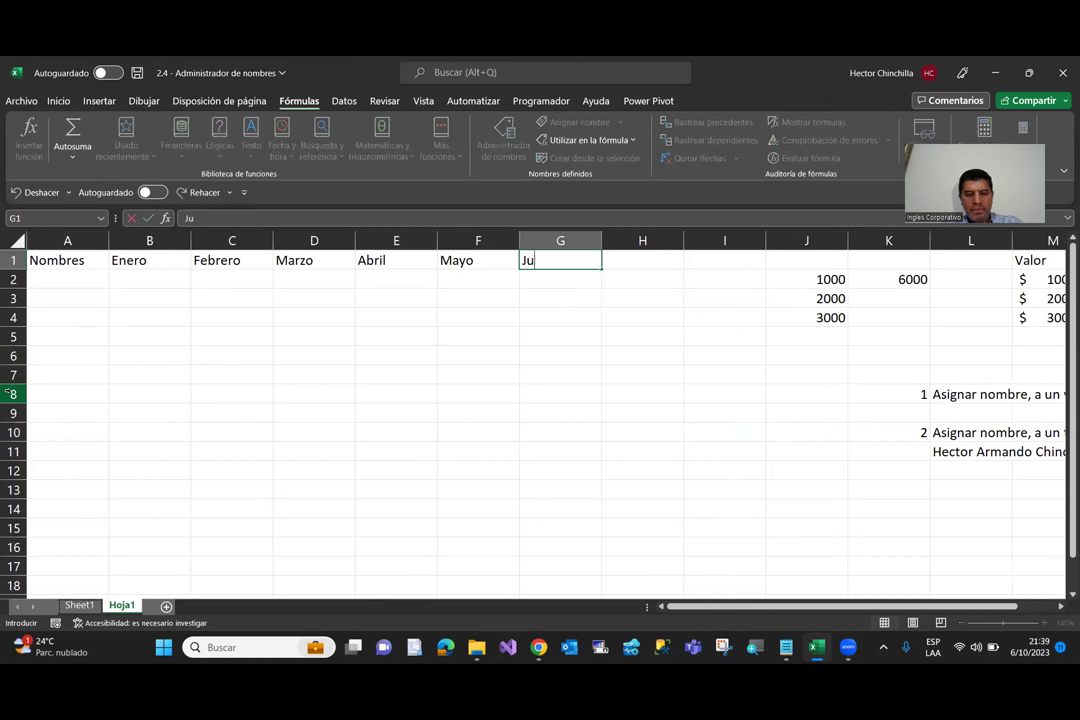
type("nio")
key("Return")
key("Left")
key("Left")
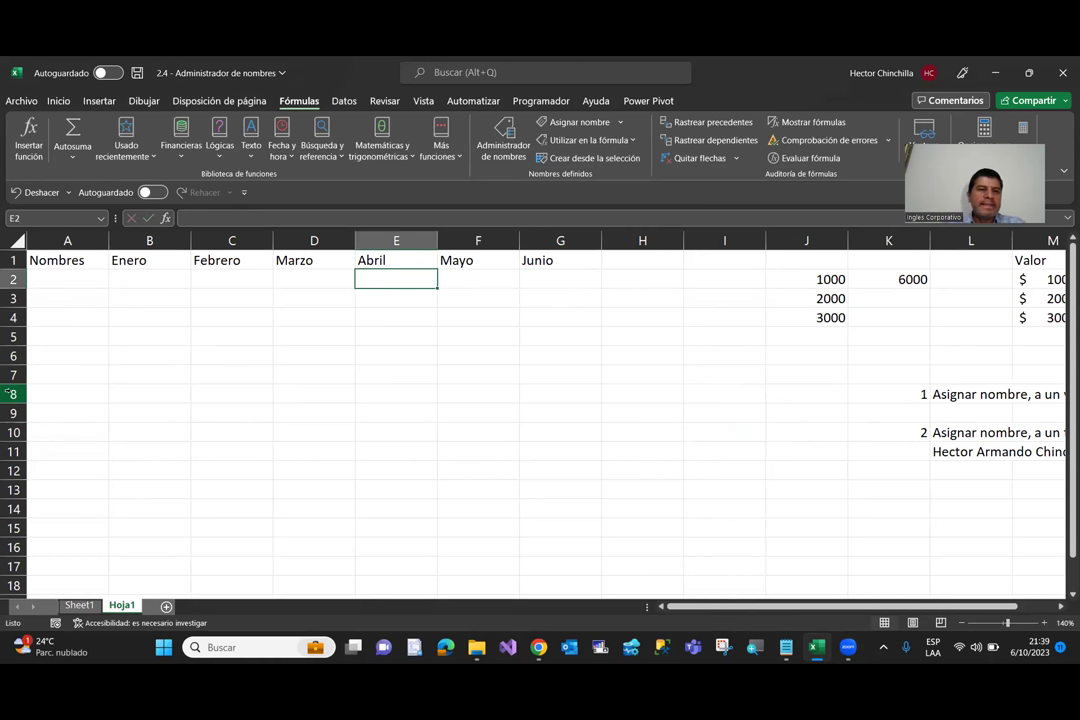
key("Left")
key("Left")
key("Left")
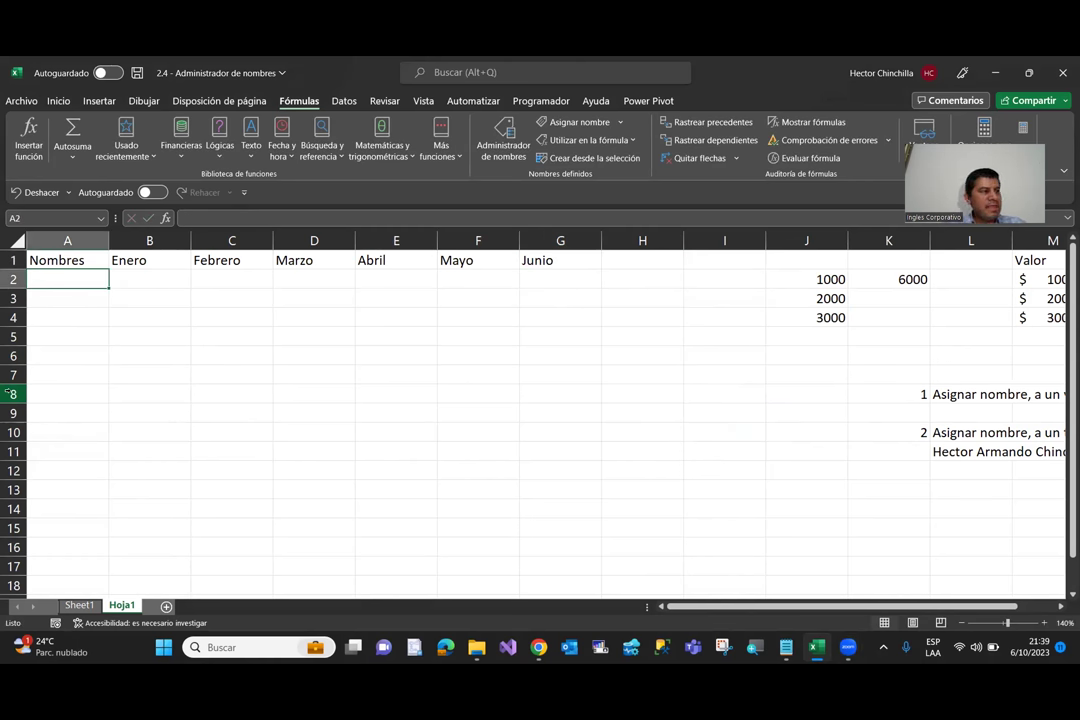
Step: Enter the five salespeople's first names in A2 through A6 under Nombres
type("Hector")
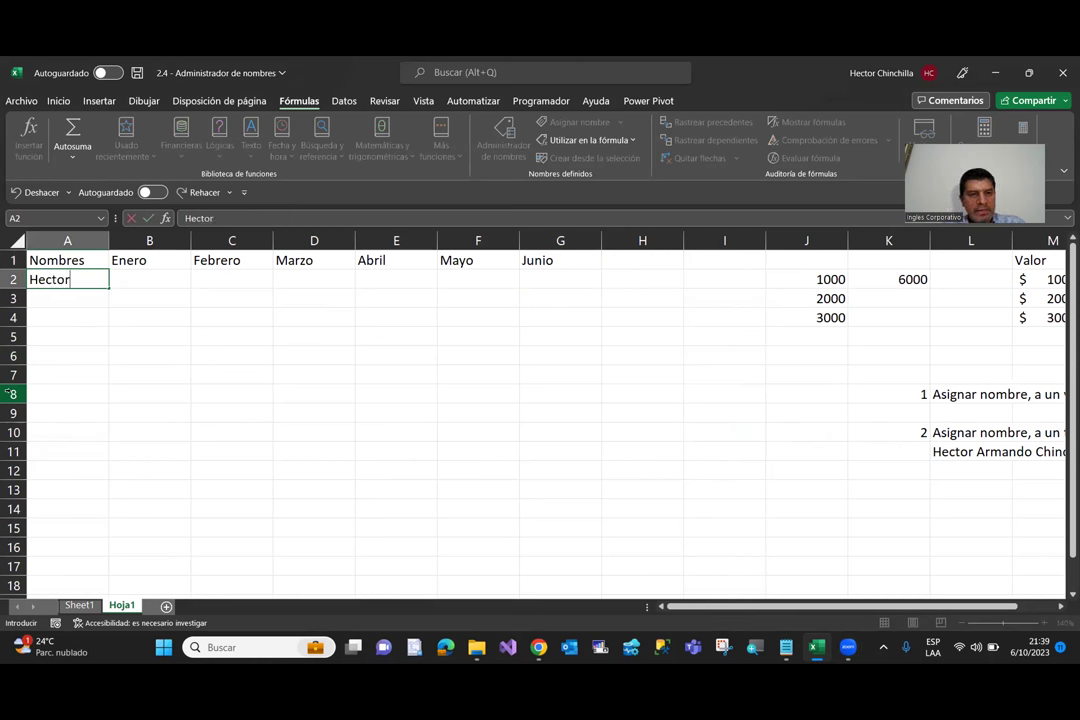
key("Return")
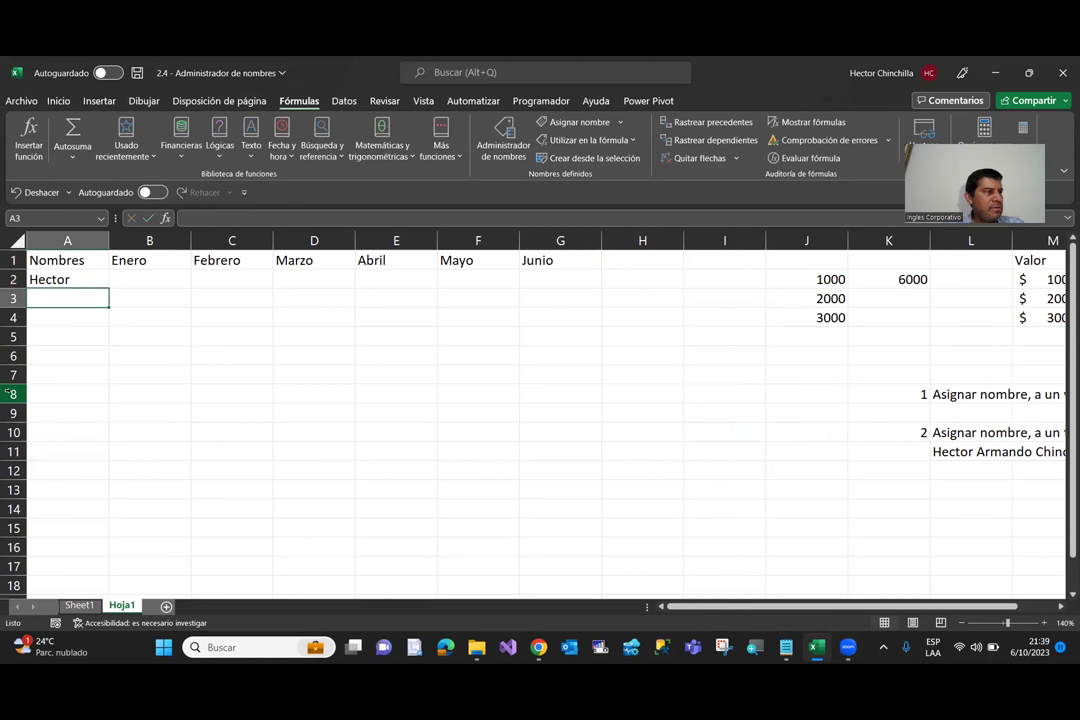
type("Armando")
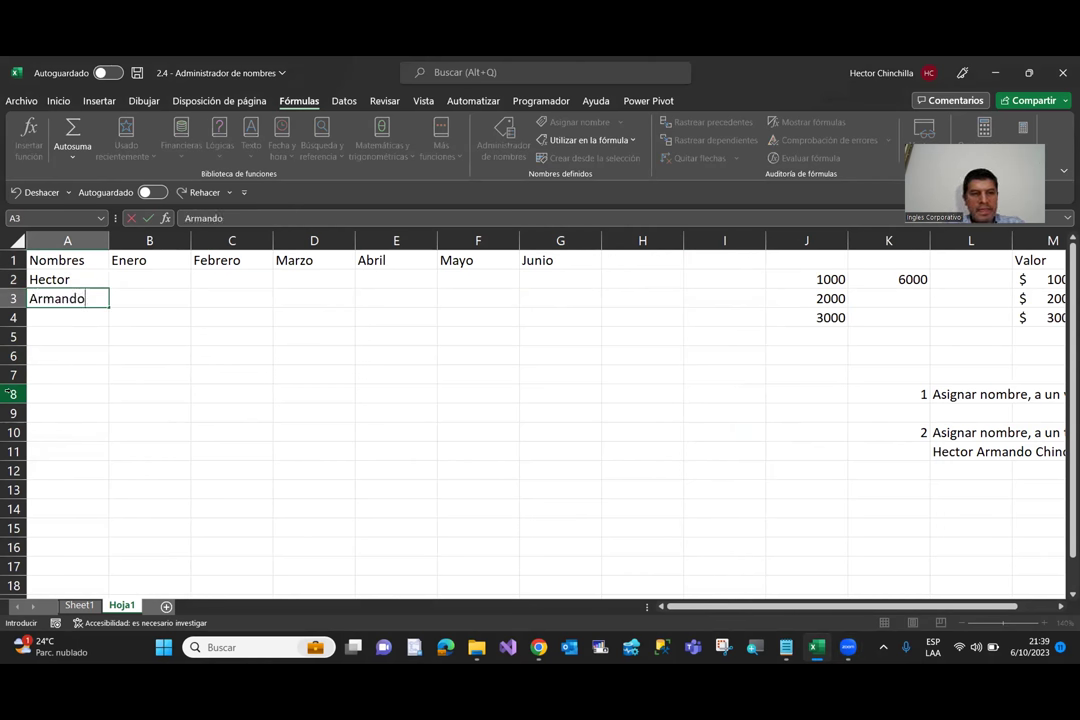
key("Return")
type("Josue")
key("Return")
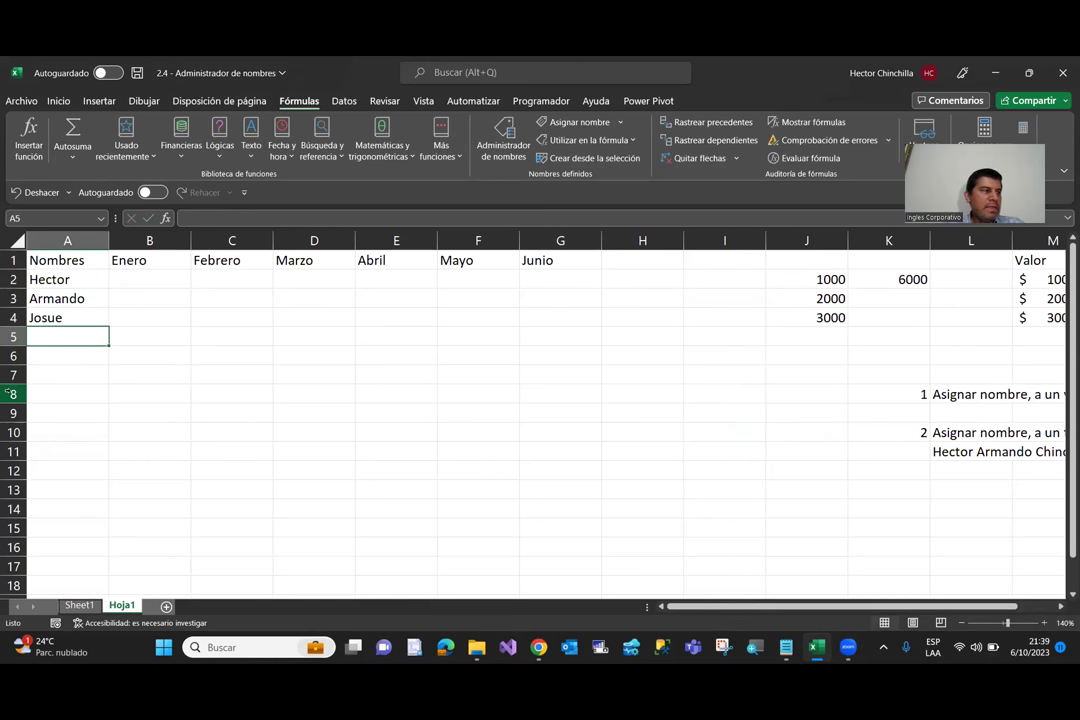
type("Alejandro")
key("Return")
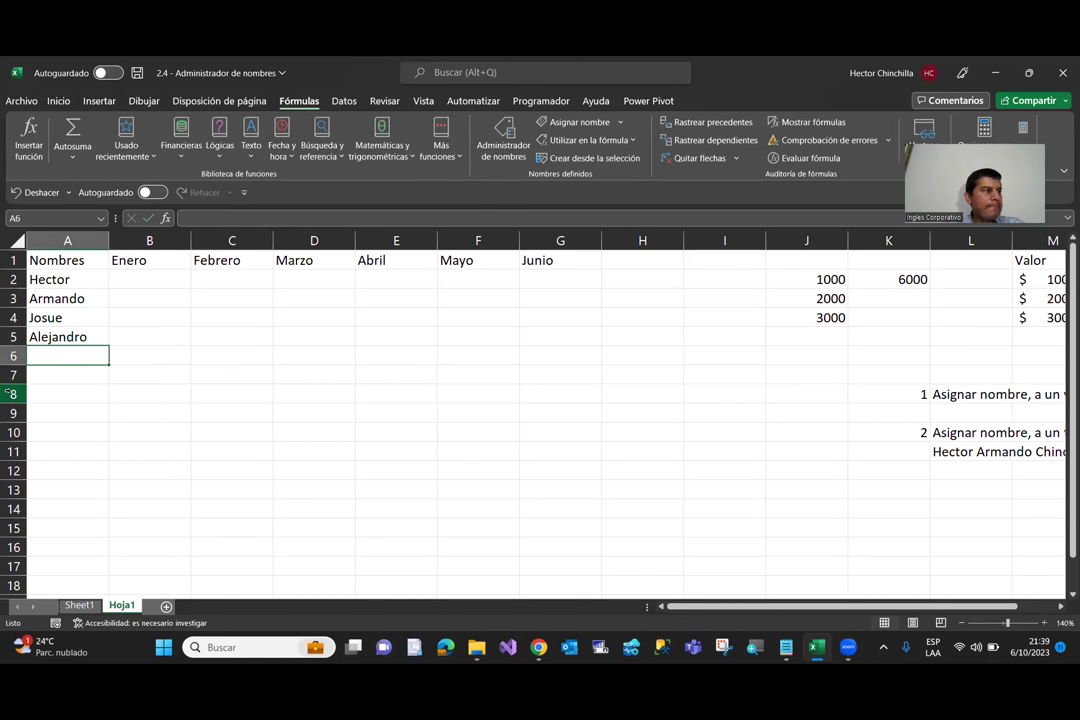
type("Anita")
key("Return")
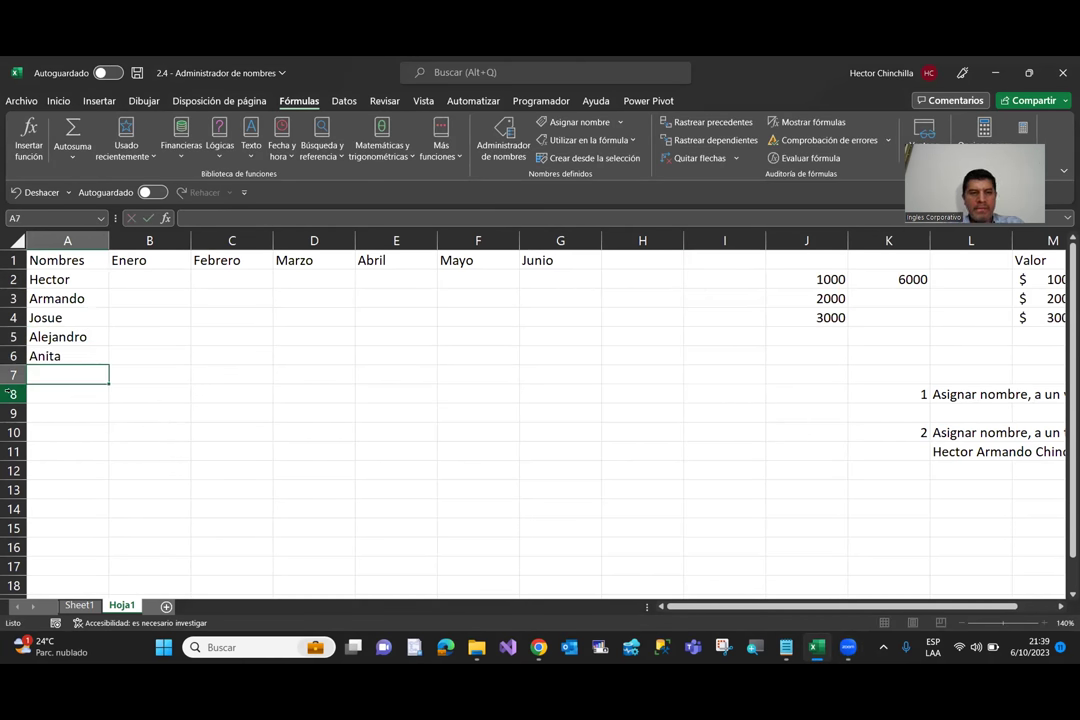
key("Up")
key("Up")
key("Up")
key("Up")
key("Up")
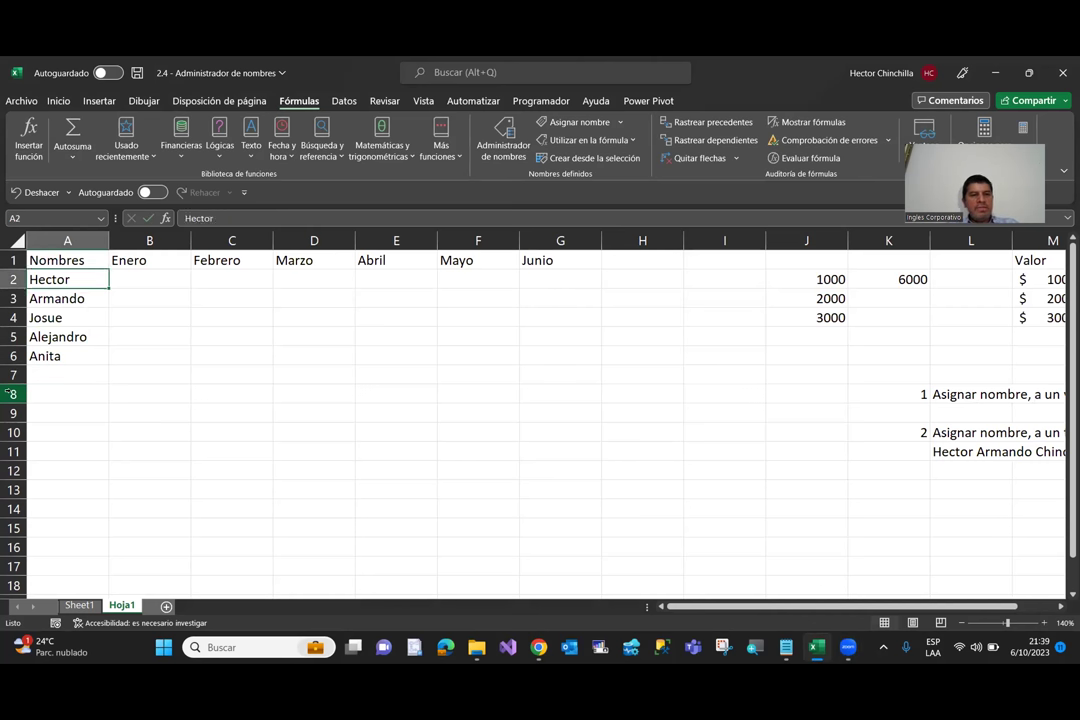
key("Right")
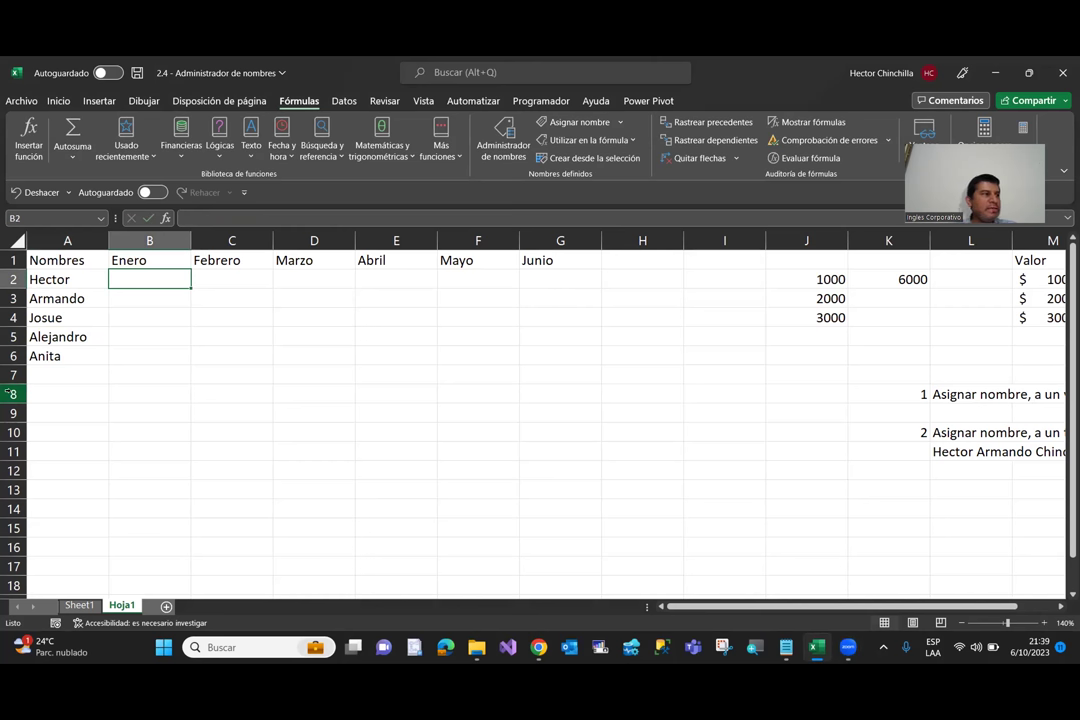
Step: Enter the Enero sales 200, 300, 150, 250 and 400 in B2:B6
type("200")
key("Return")
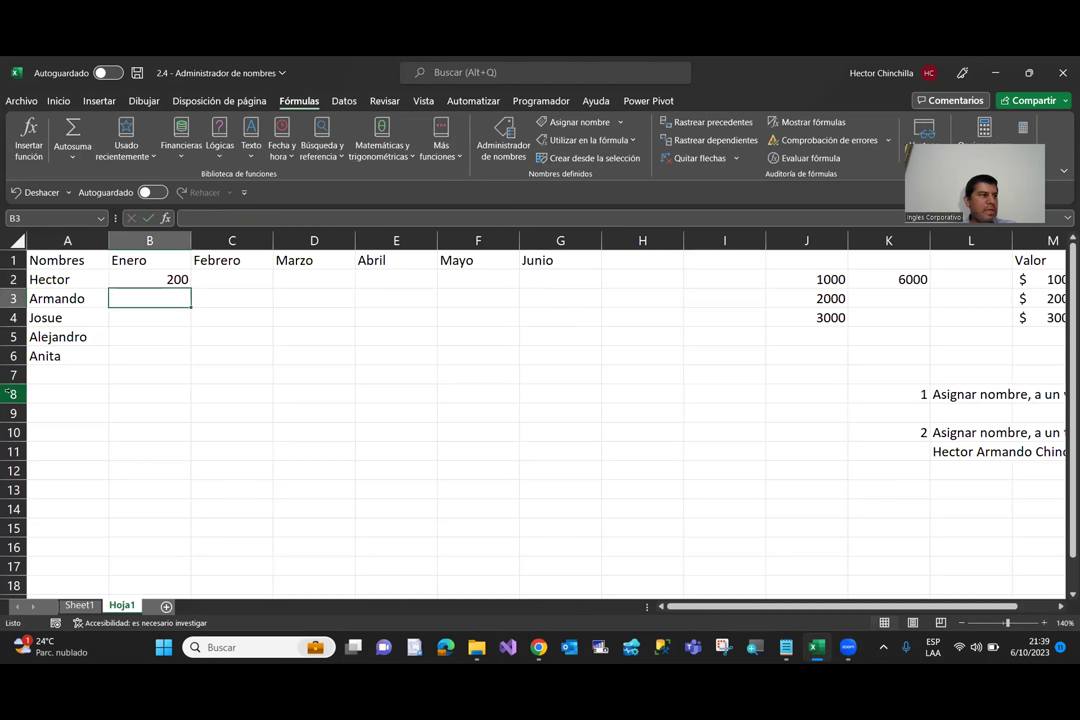
type("300")
key("Return")
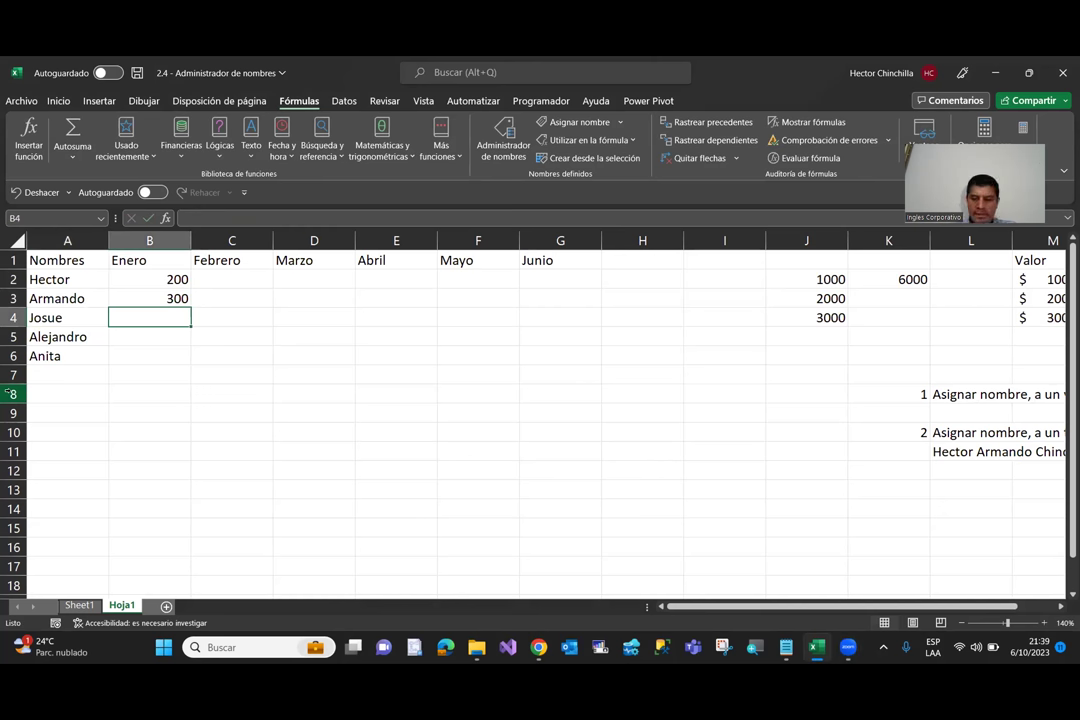
type("150")
key("Return")
type("250")
key("Return")
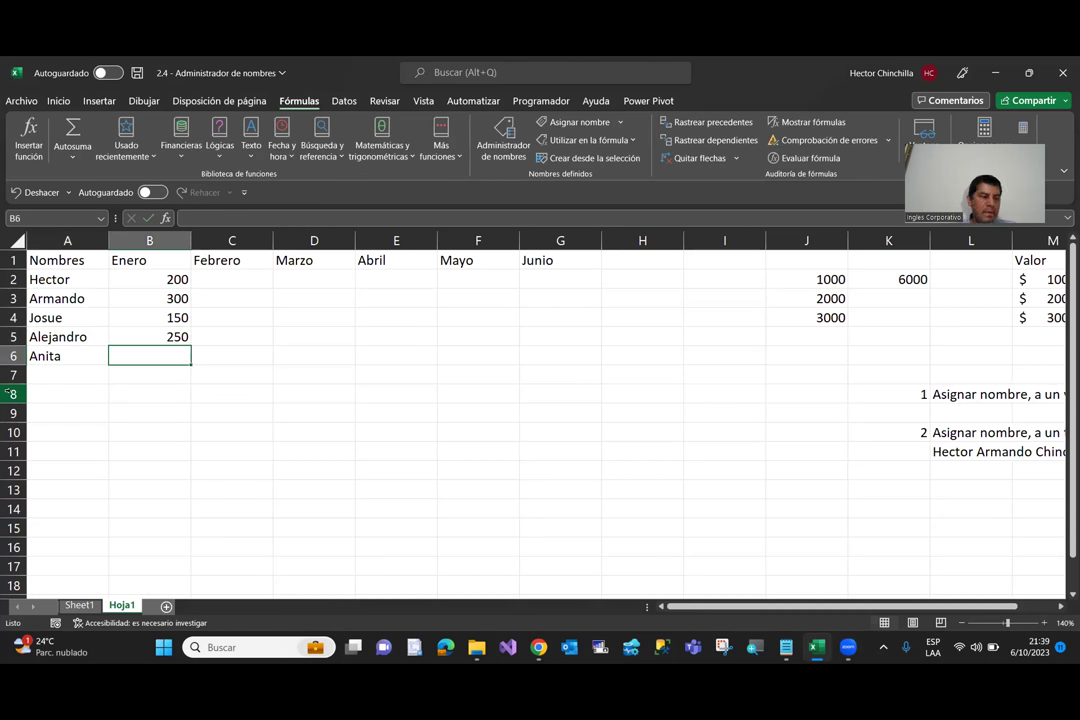
type("400")
key("Return")
Step: Enter the Febrero sales 125, 250, 300 and 100 in C2:C5, with C6 mistyped as 3560
key("Up")
key("Up")
key("Up")
key("Up")
key("Up")
key("Up")
key("Right")
key("Down")
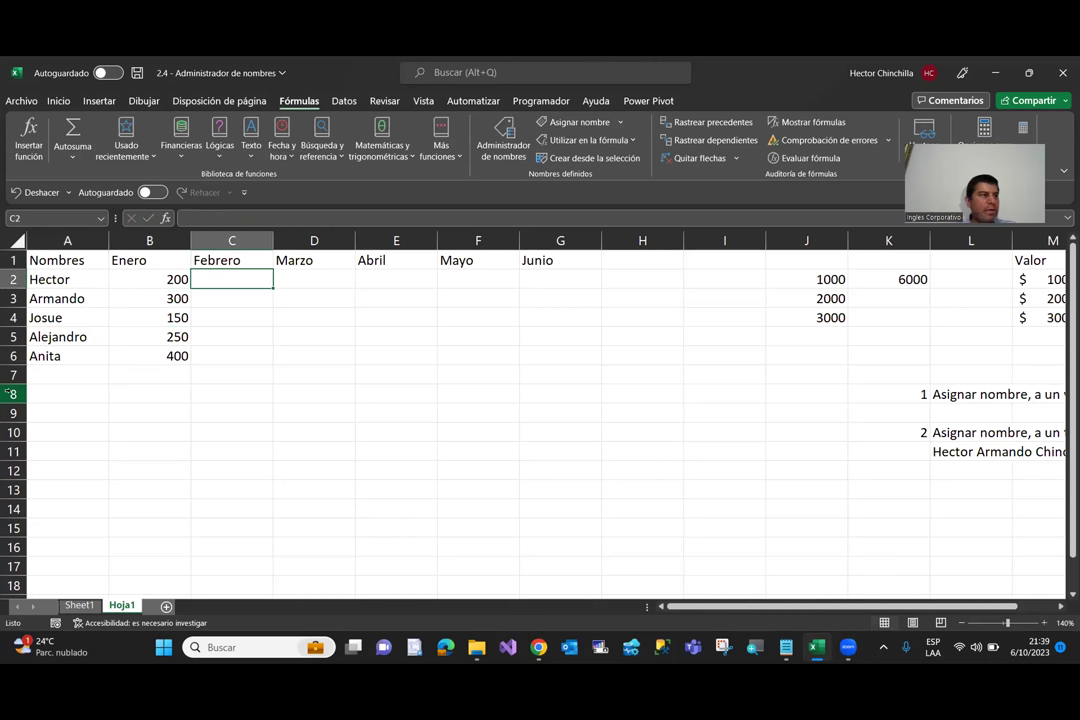
type("125")
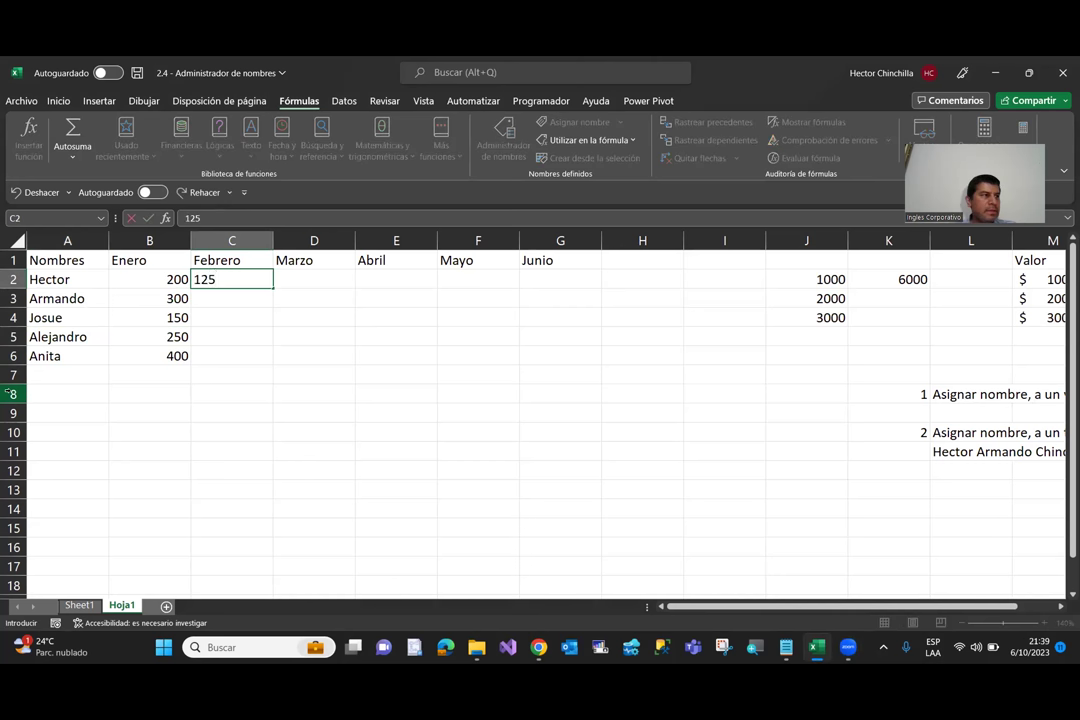
key("Return")
type("250")
key("Return")
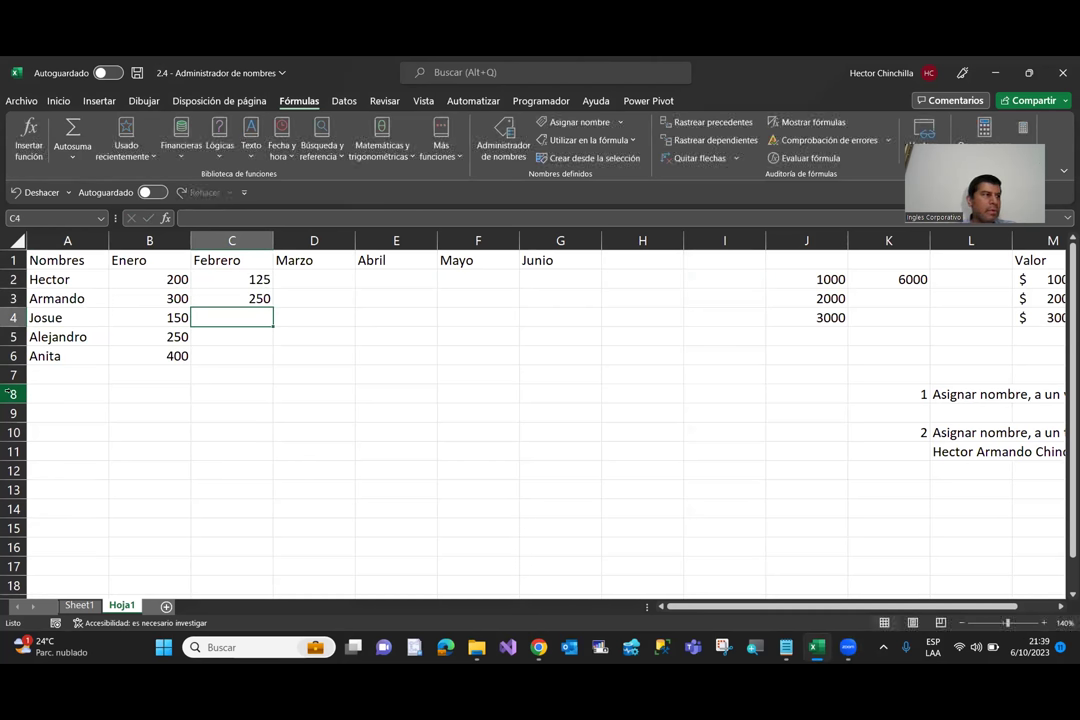
type("300")
key("Return")
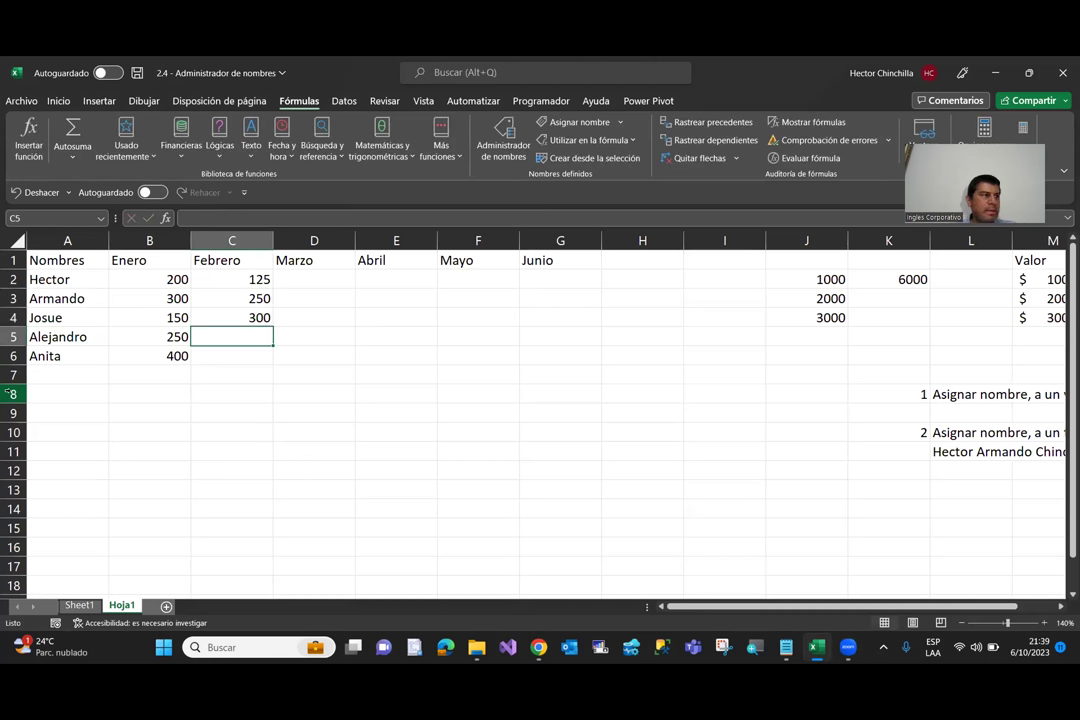
type("100")
key("Return")
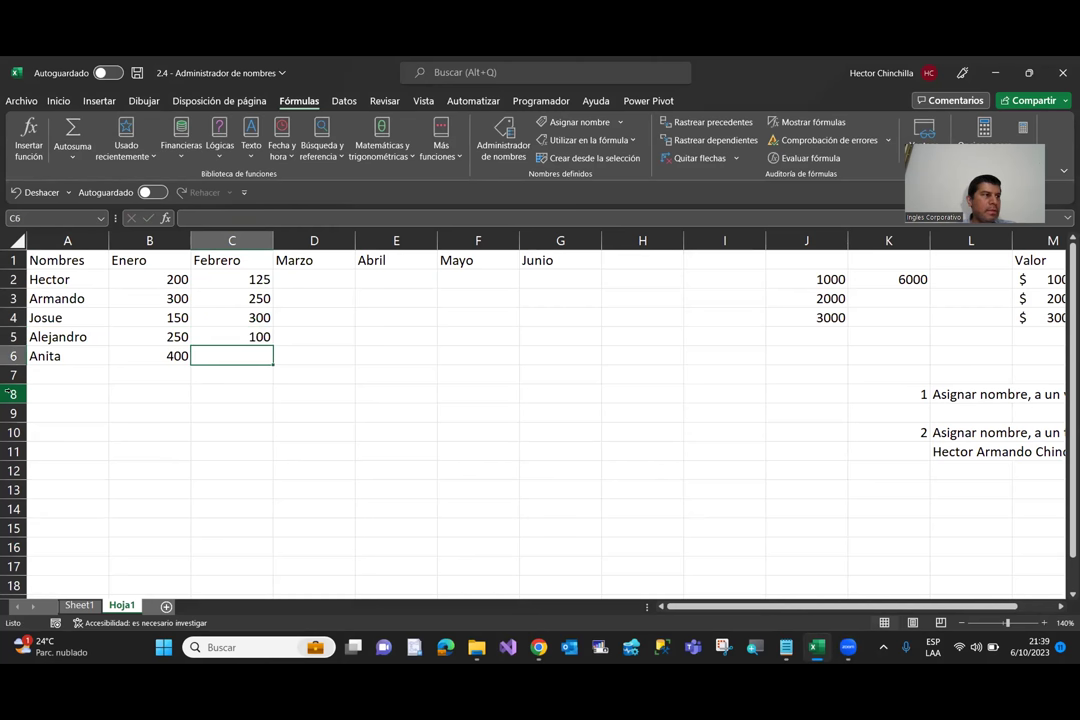
type("3560")
key("Return")
Step: Correct the Febrero value in C6 from 3560 to 350
key("Up")
key("Up")
key("Up")
key("Up")
key("Up")
key("Right")
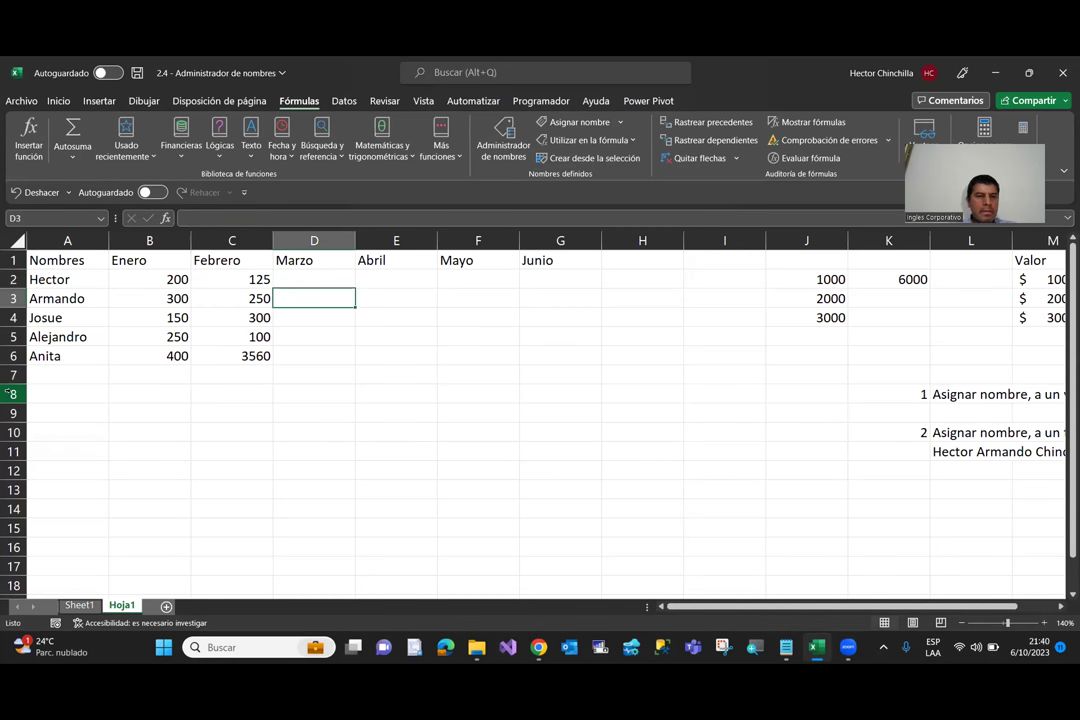
key("Left")
key("Down")
key("Down")
key("Down")
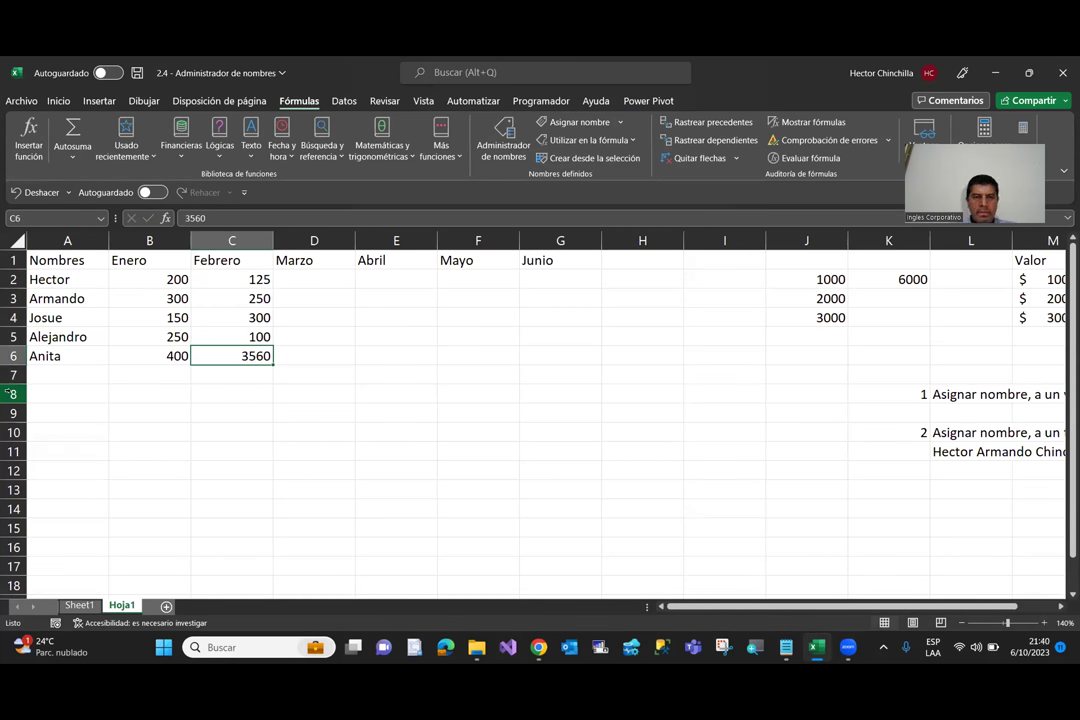
key("F2")
key("BackSpace")
key("BackSpace")
type("0")
key("Return")
key("Up")
key("Up")
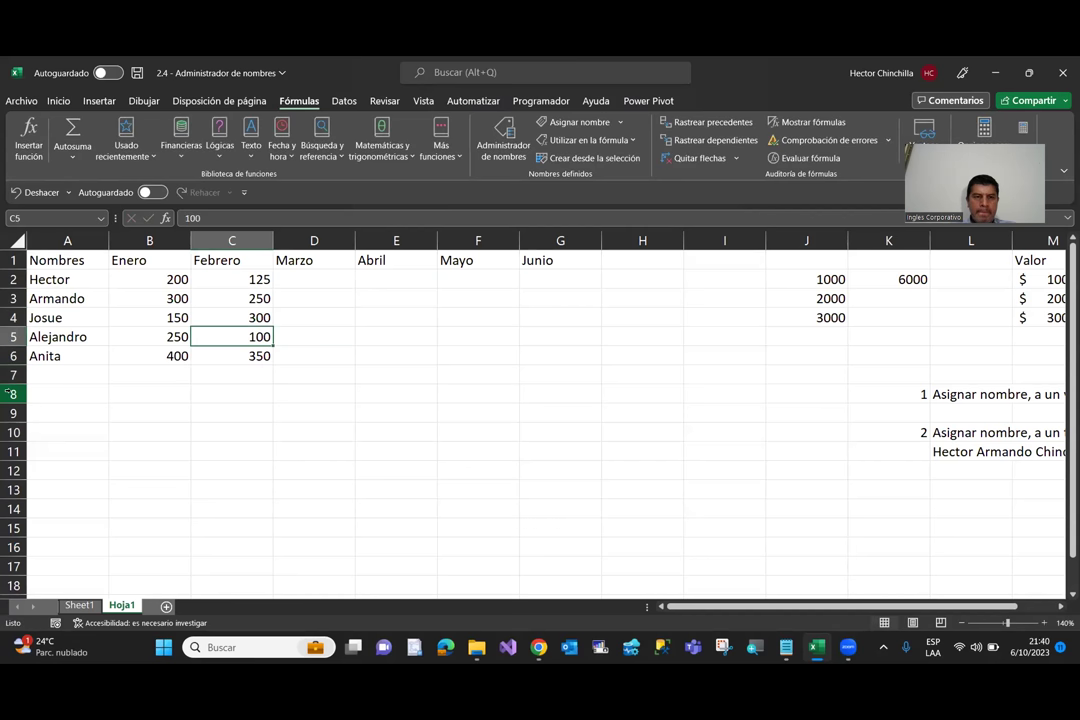
key("Up")
key("Up")
key("Up")
key("Right")
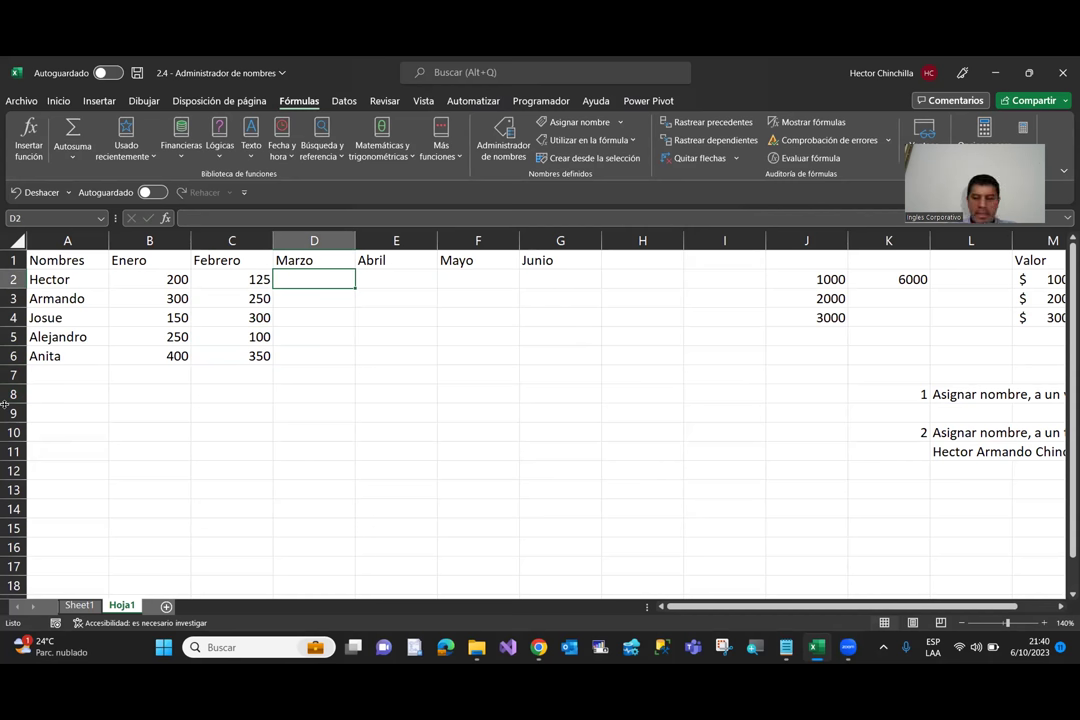
Step: Enter the Marzo sales 250, 350, 325, 125 and 200 in D2:D6
type("250")
key("Return")
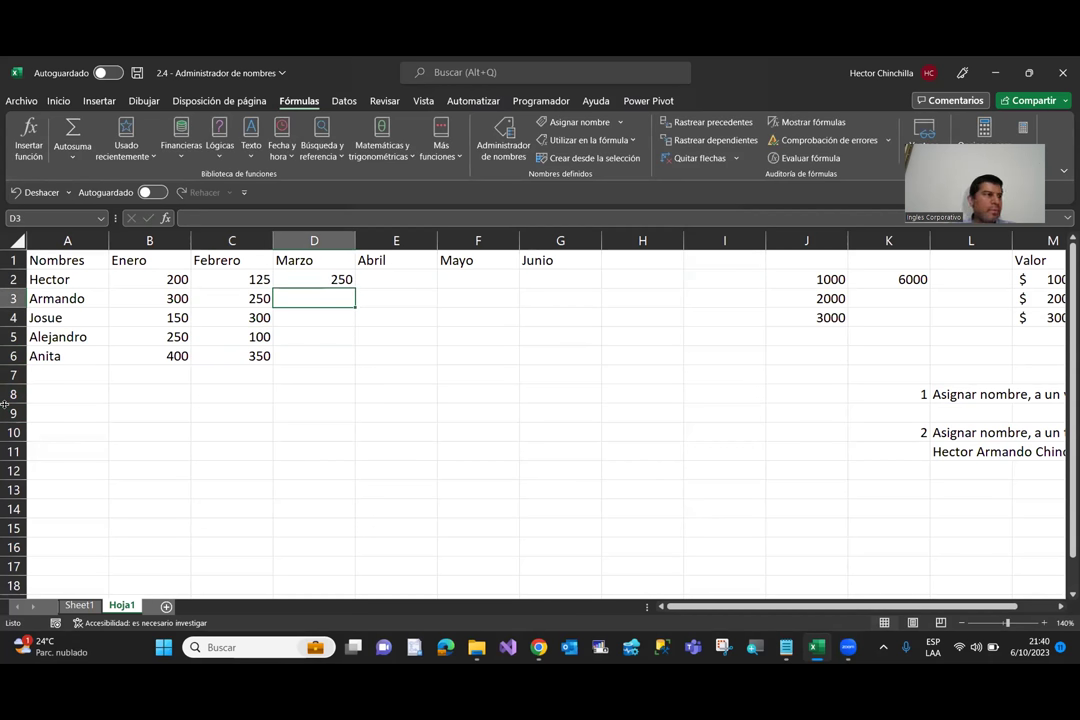
type("350")
key("Return")
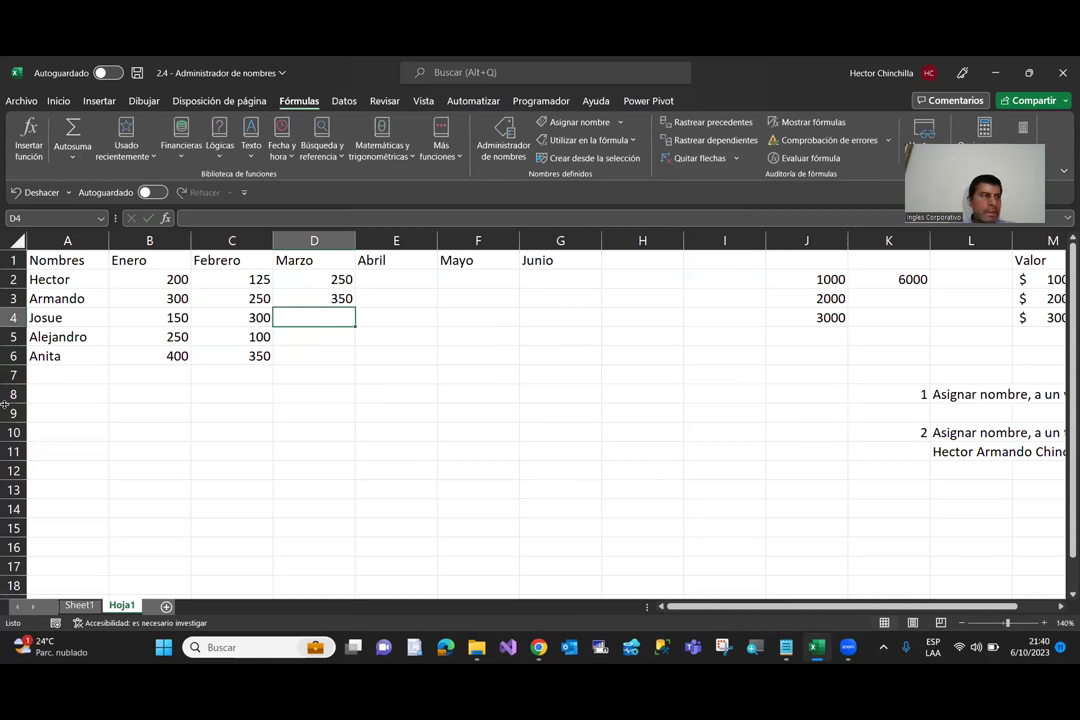
type("325")
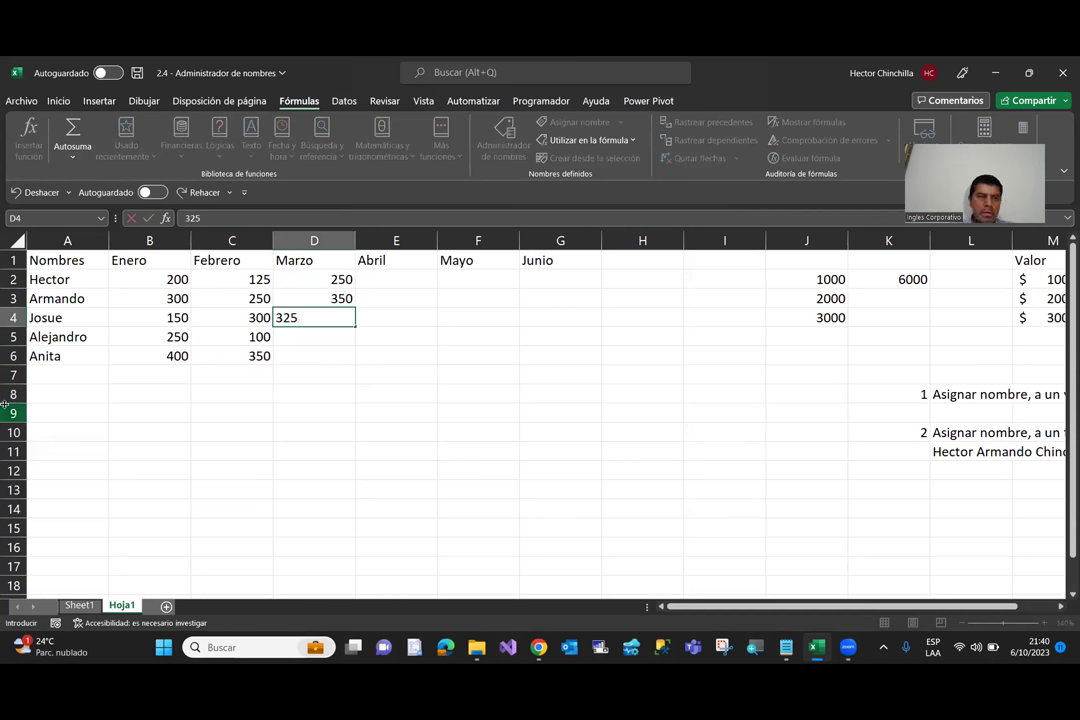
key("Return")
type("125")
key("Return")
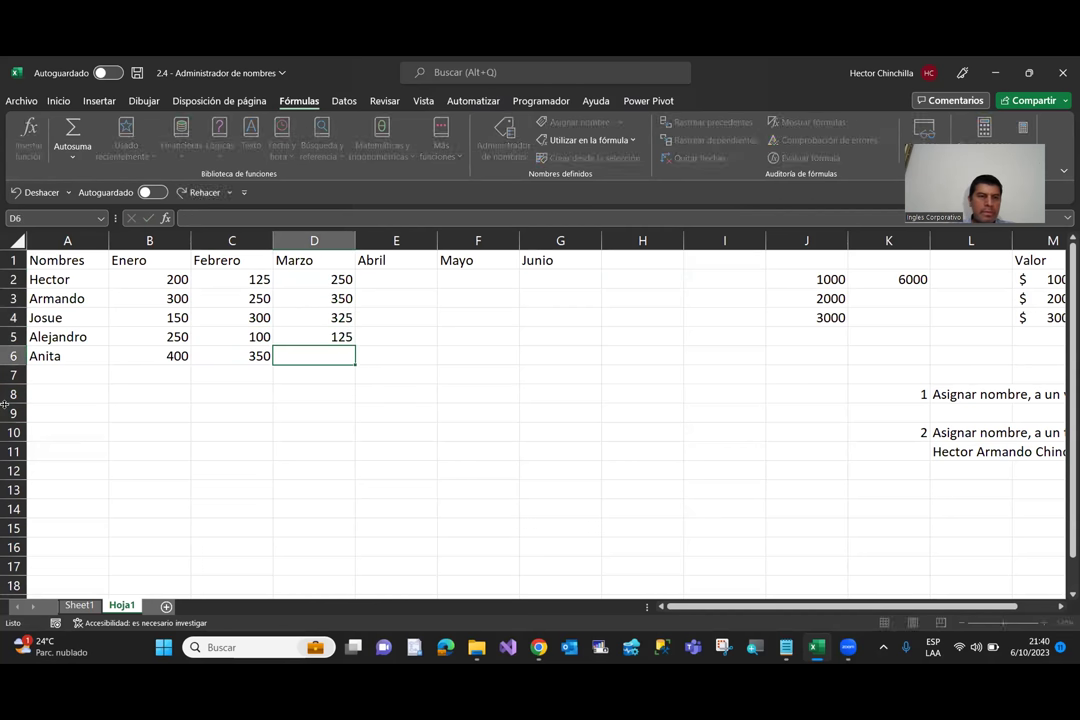
type("200")
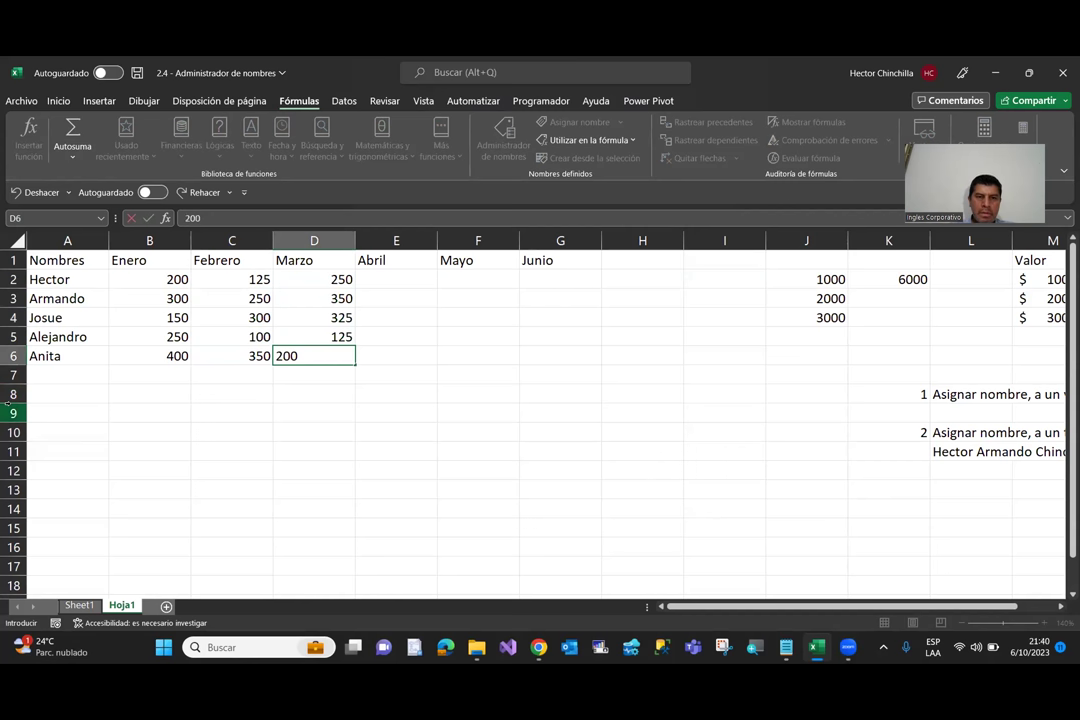
key("Return")
Step: Enter the Abril sales 150, 400, 250, 150 and 250 in E2:E6
key("Up")
key("Up")
key("Up")
key("Up")
key("Right")
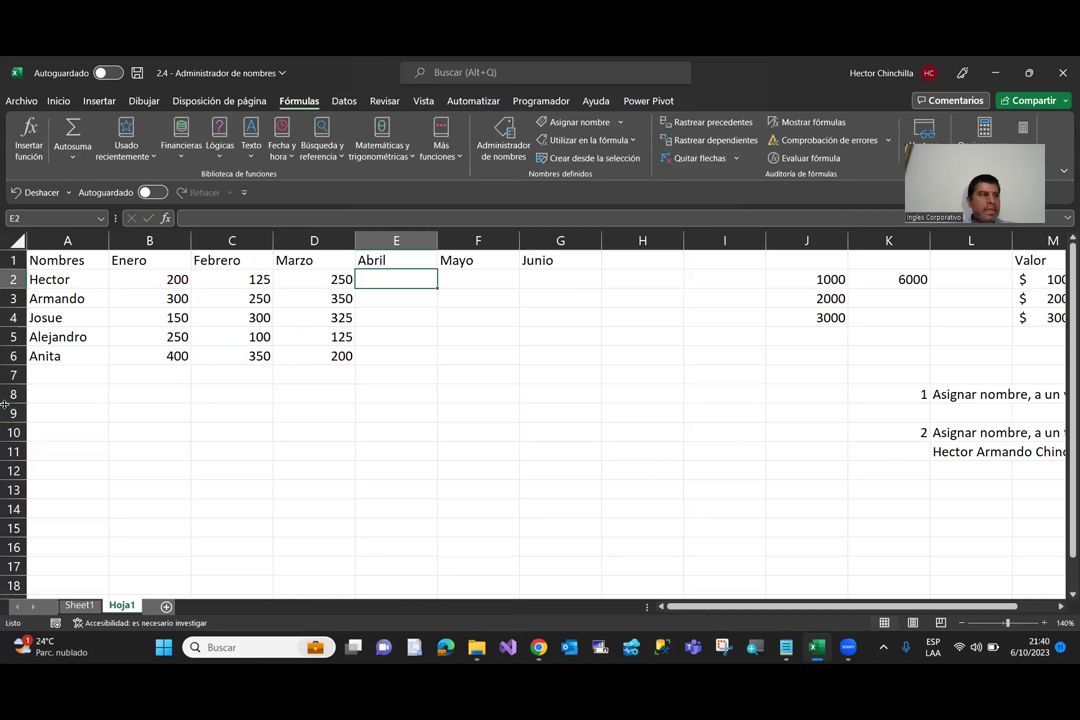
type("150")
key("Return")
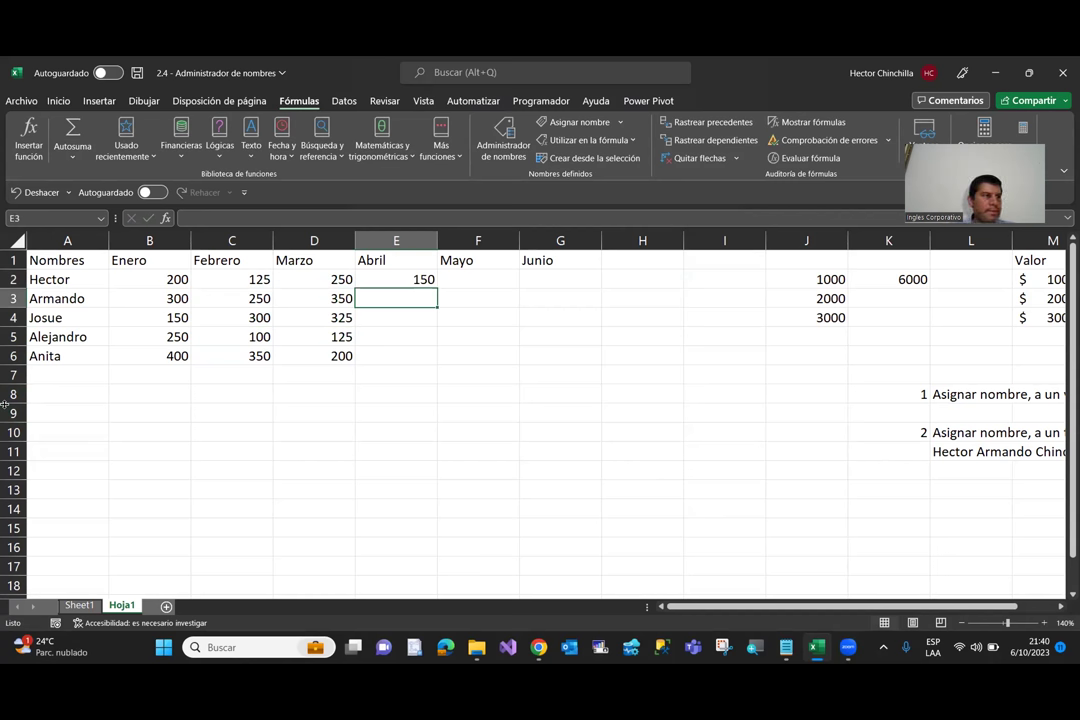
type("400")
key("Return")
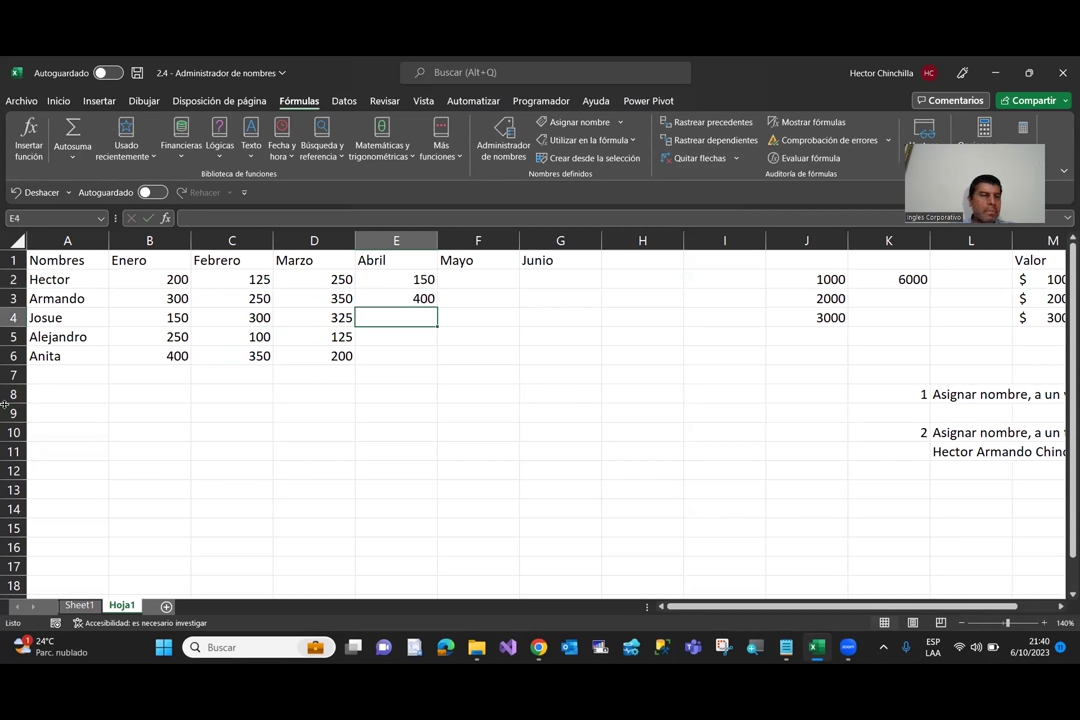
type("250")
key("Return")
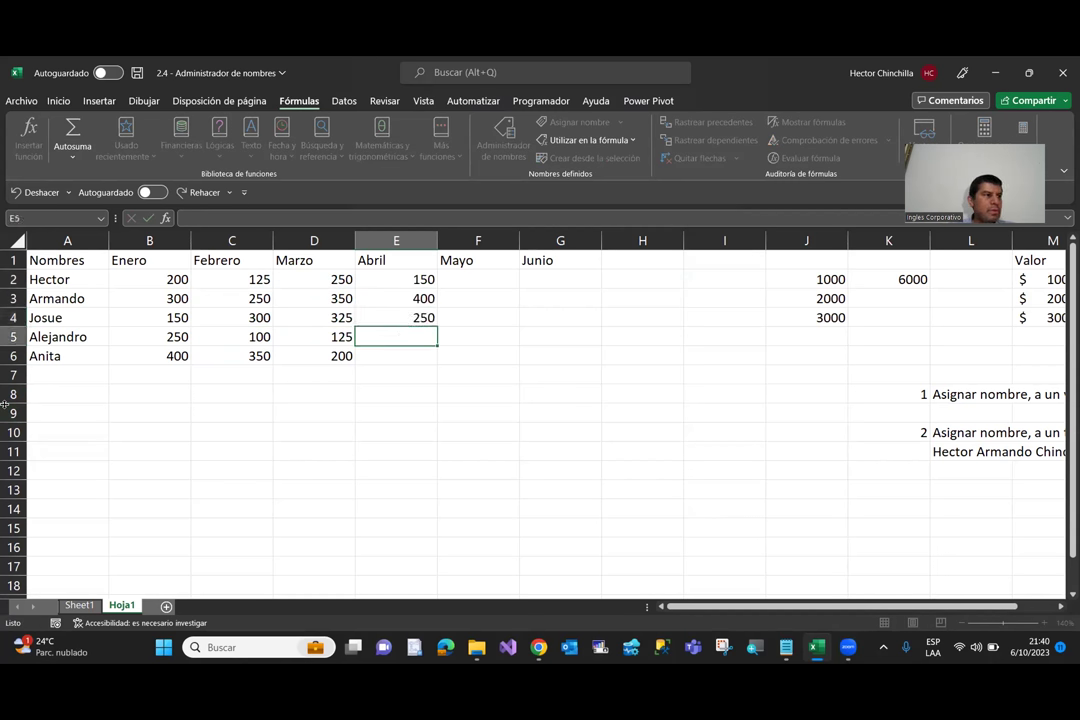
type("150")
key("Return")
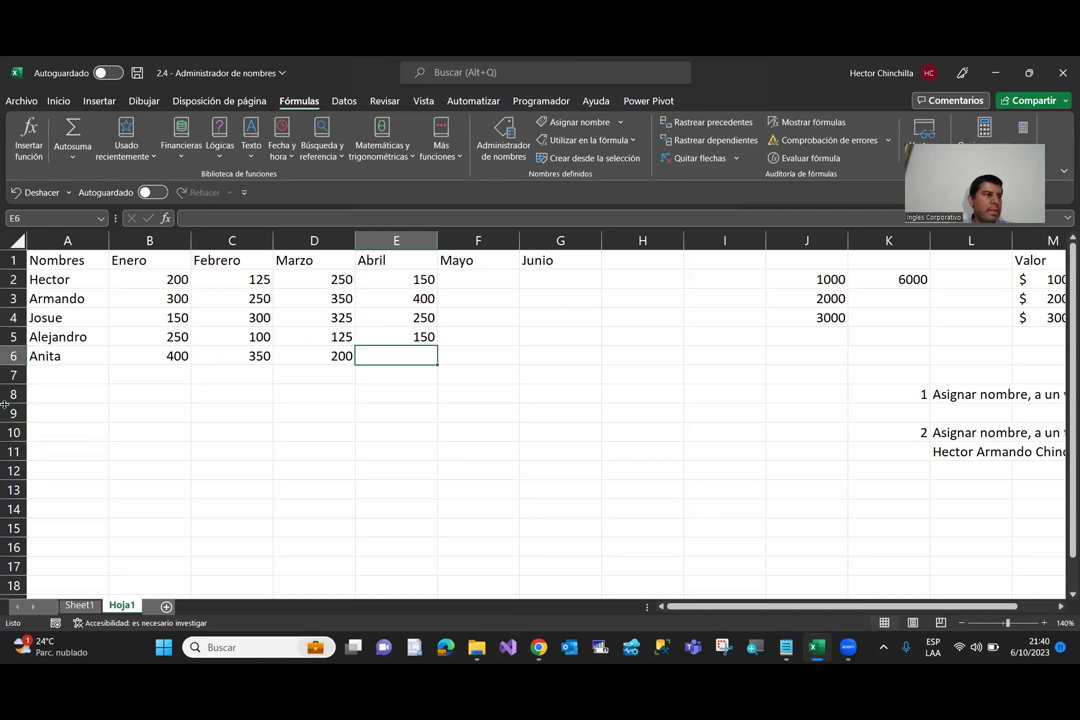
type("250")
key("Return")
Step: Enter the Mayo sales 250, 325, 125, 425 and 125 in F2:F6
key("Up")
key("Up")
key("Up")
key("Up")
key("Up")
key("Right")
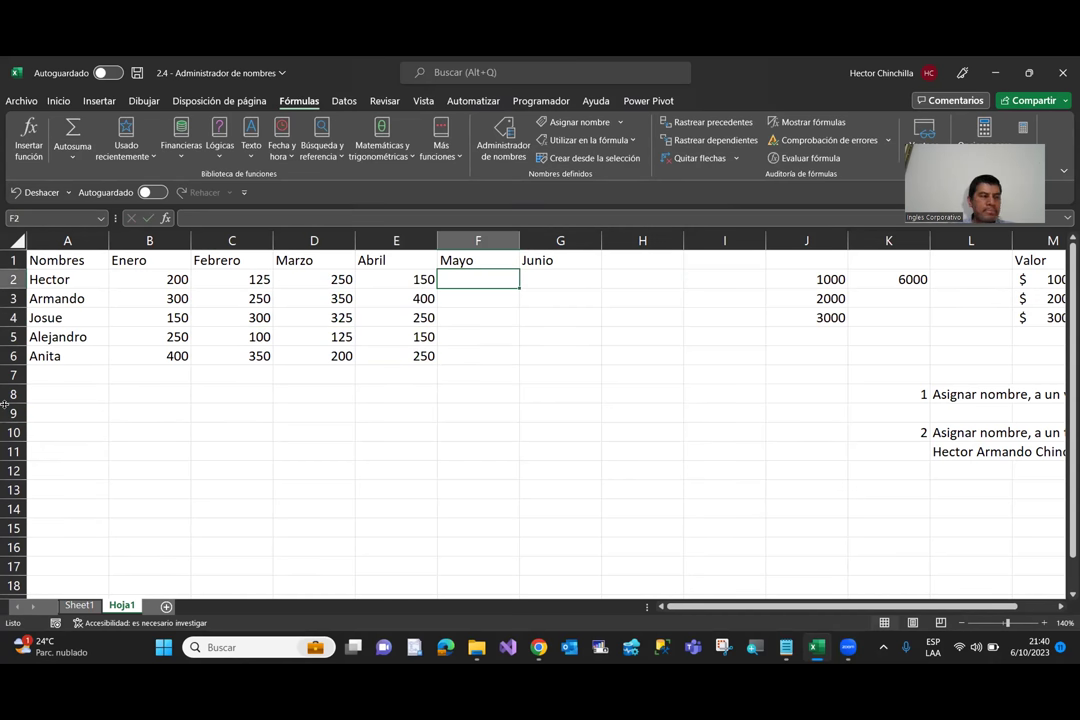
type("250")
key("Return")
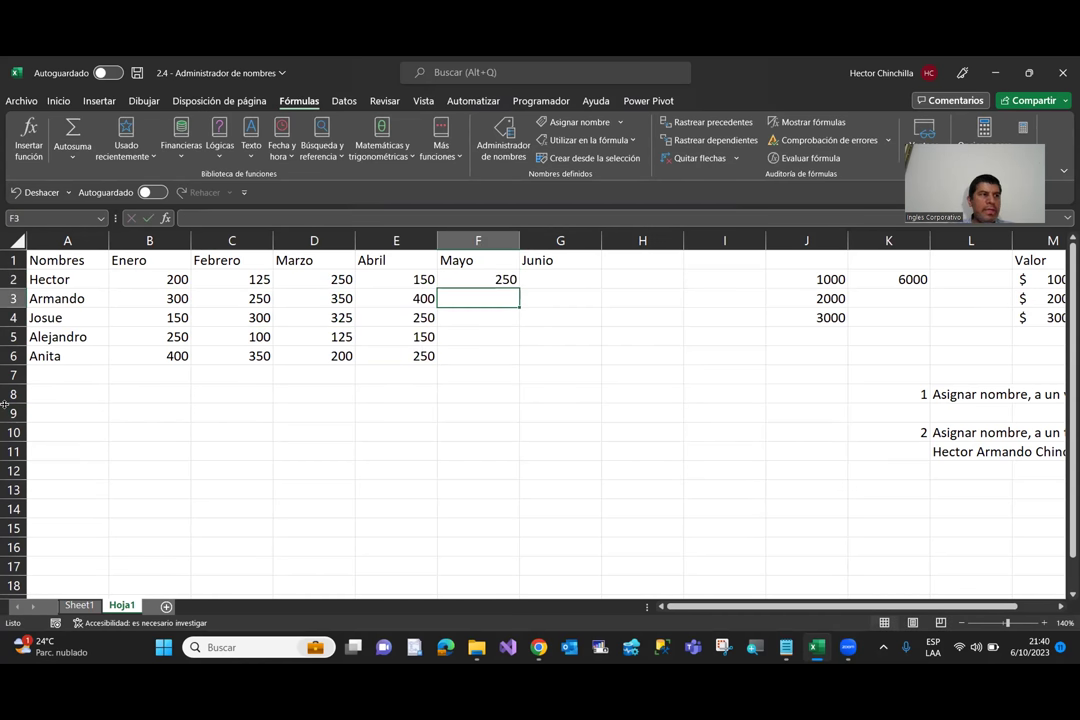
type("325")
key("Return")
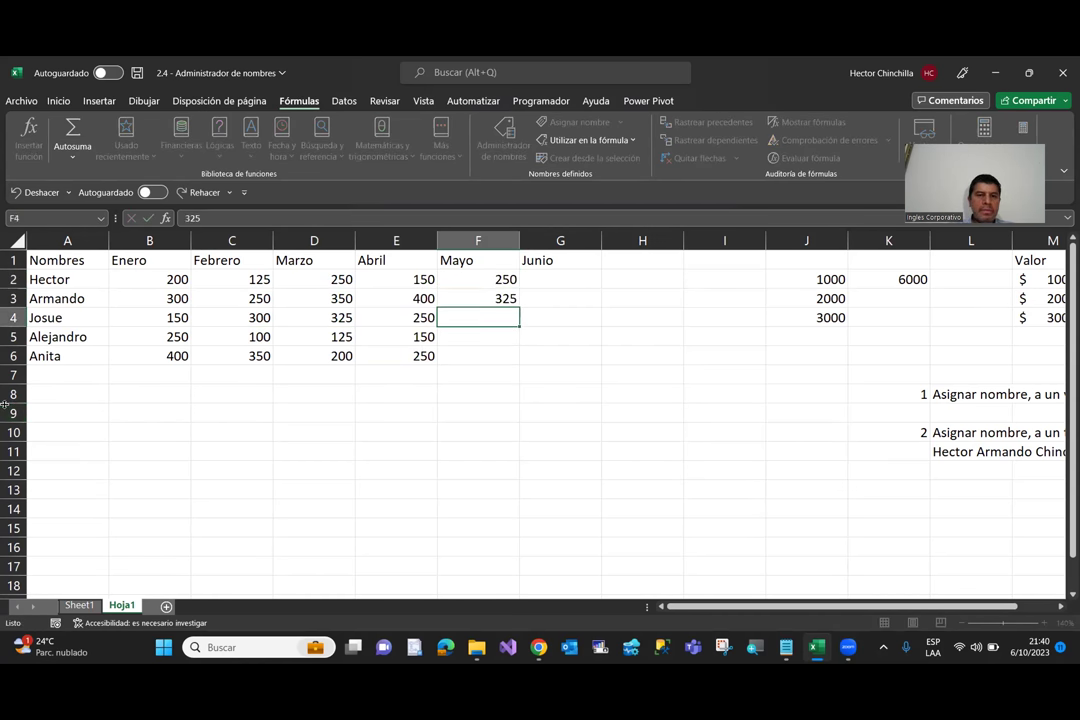
type("125")
key("Return")
type("425")
key("Return")
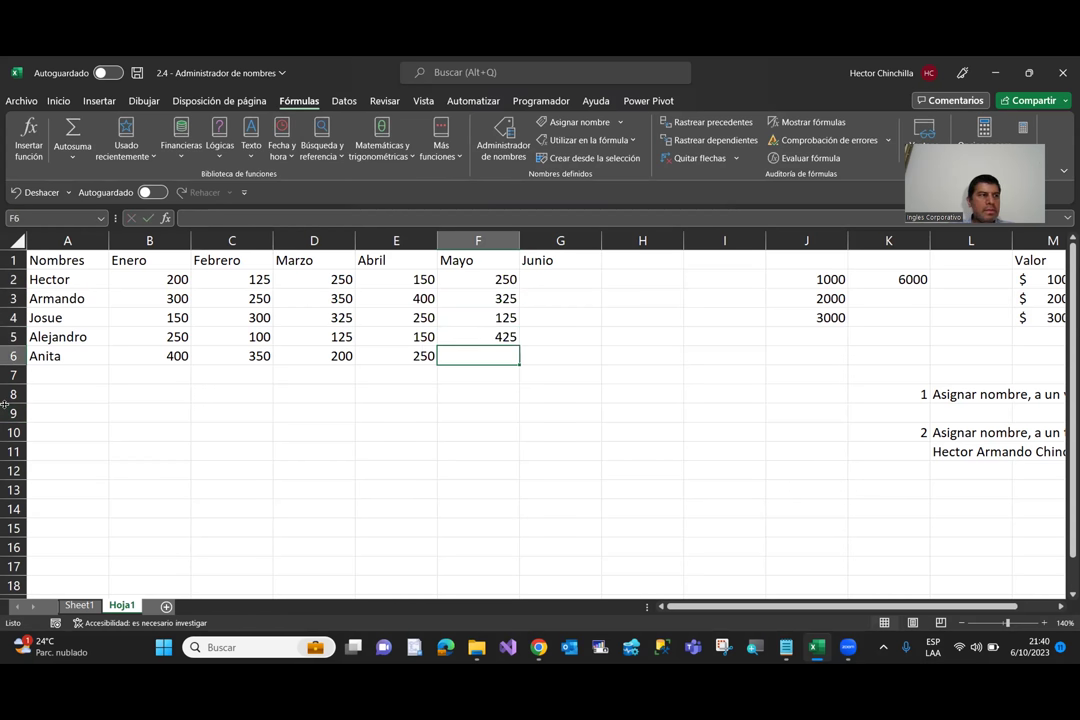
type("125")
key("Return")
Step: Enter the Junio sales 300, 250, 350, 250 and 225 in G2:G6
key("Up")
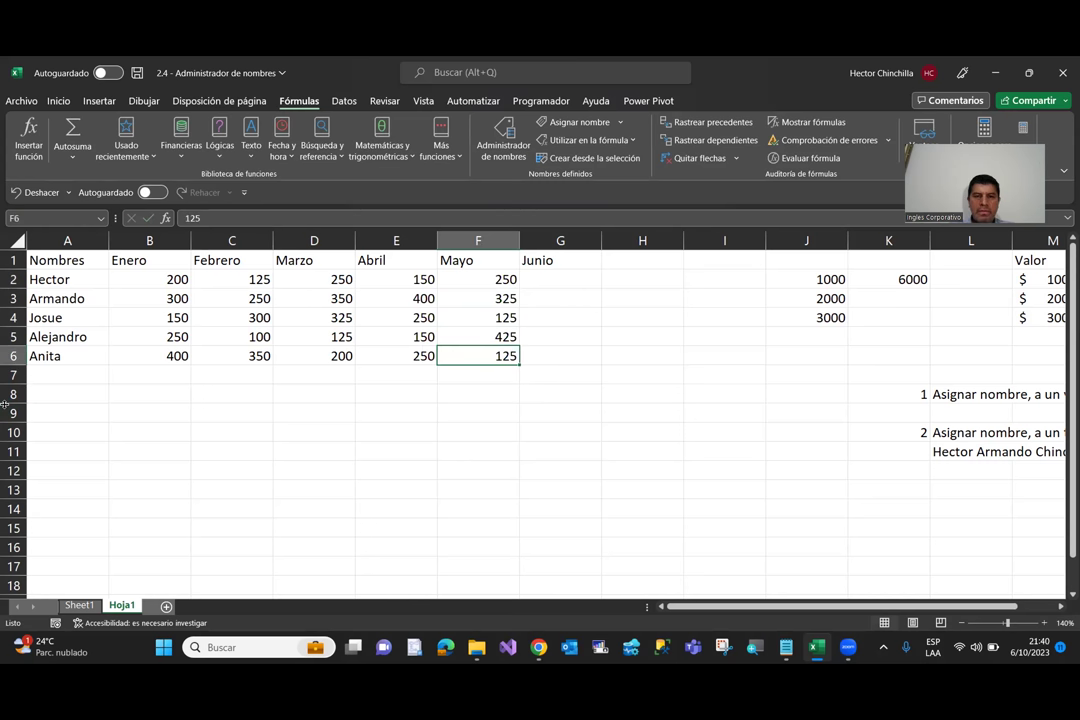
key("Up")
key("Up")
key("Up")
key("Right")
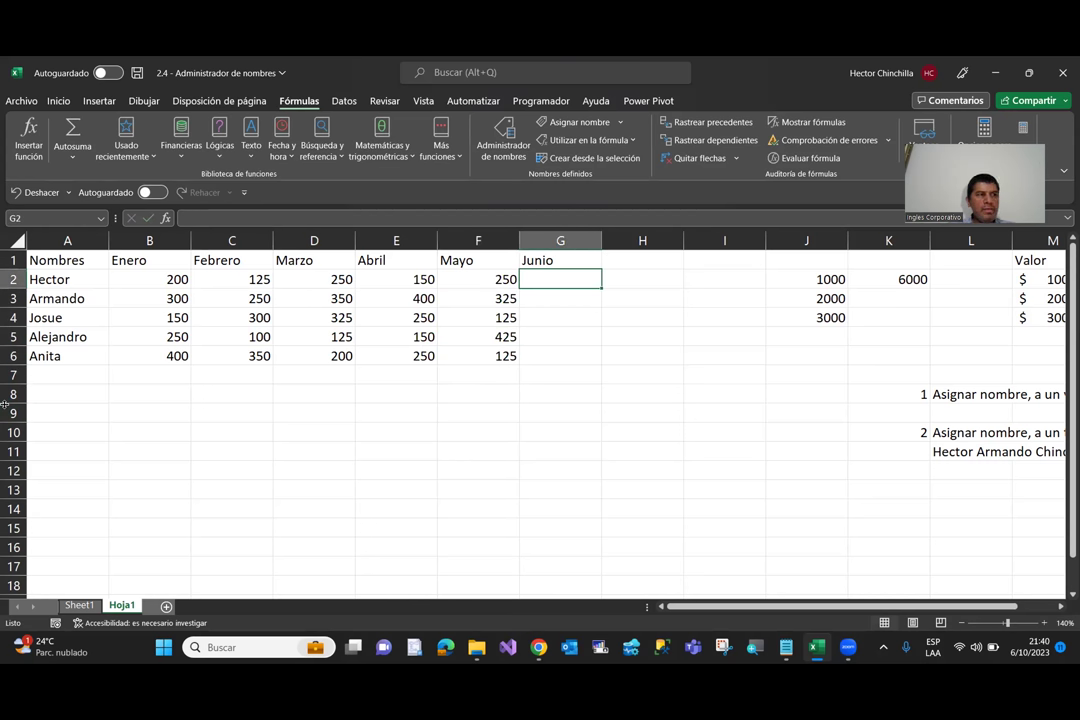
type("300")
key("Return")
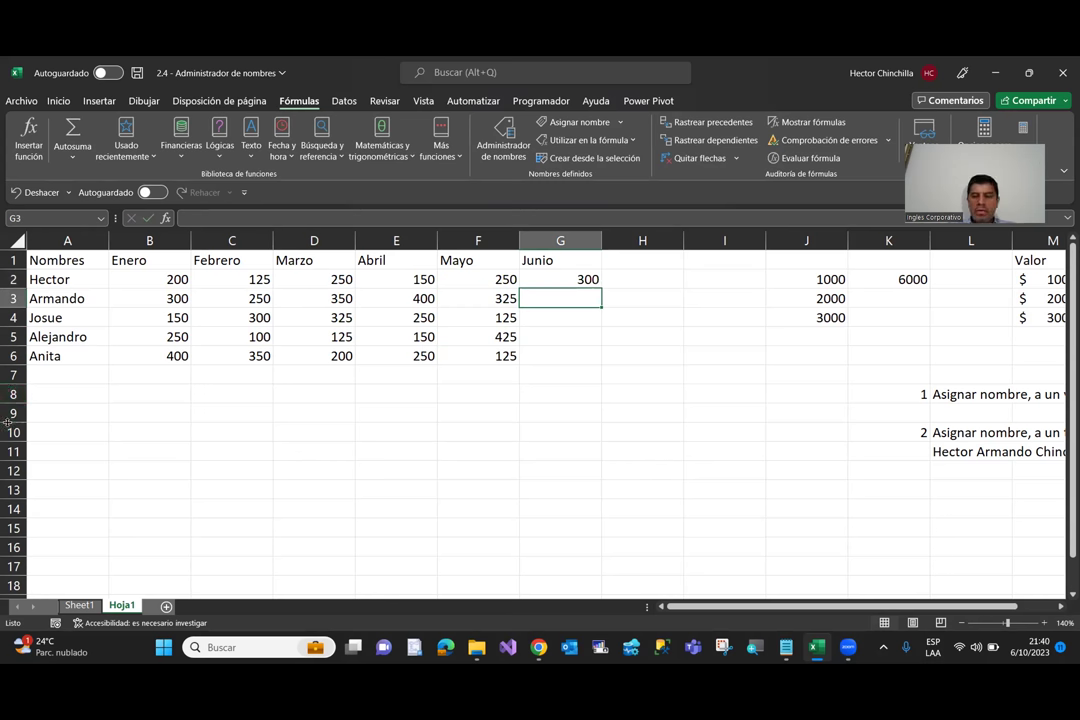
type("250")
key("Return")
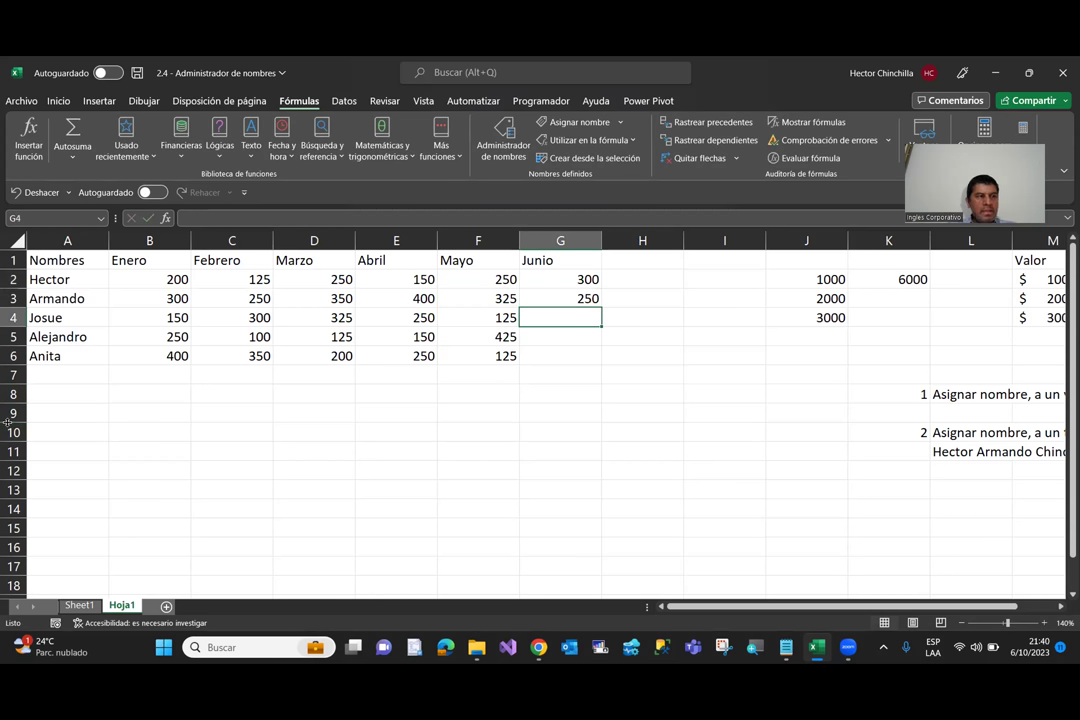
type("350")
key("Return")
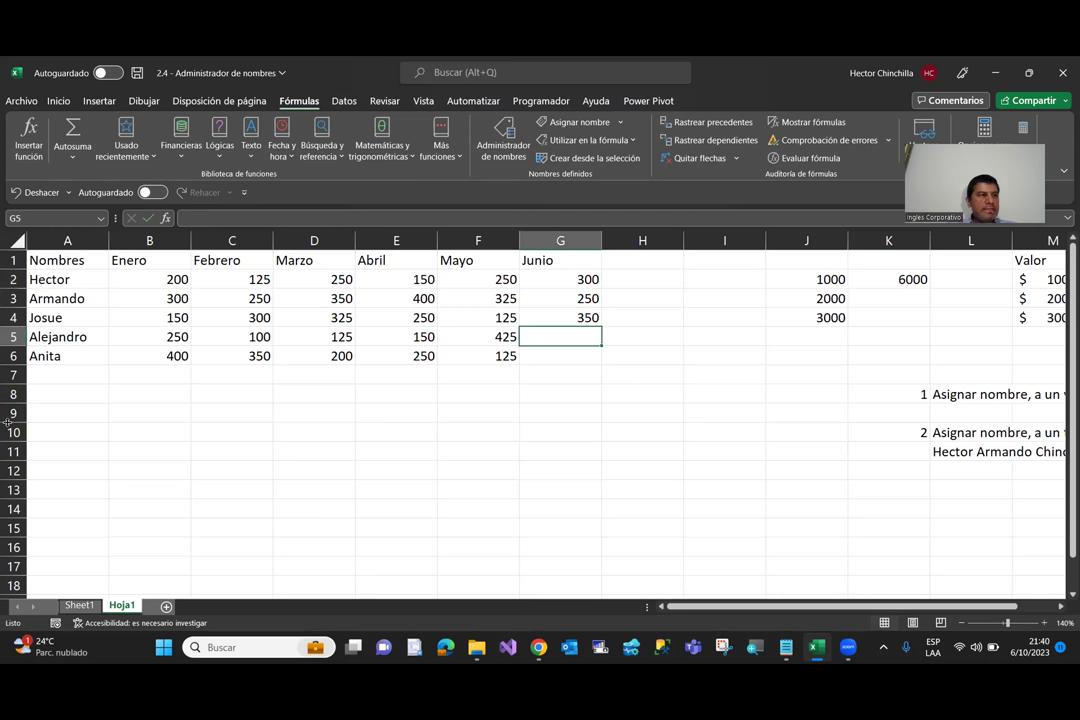
type("250")
key("Return")
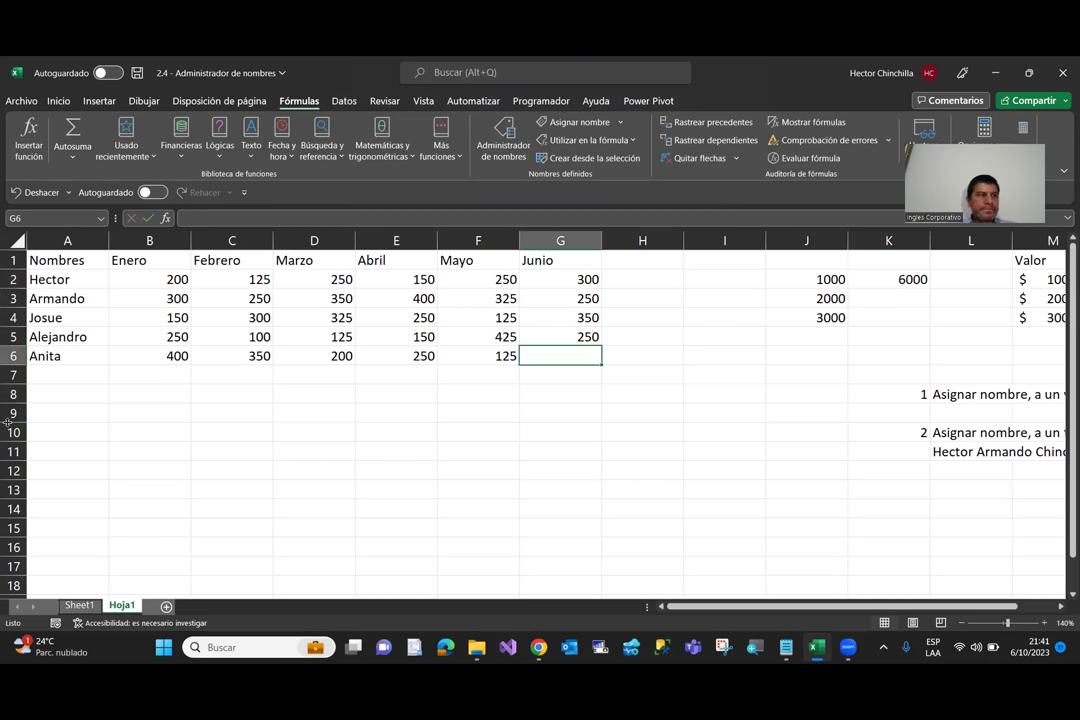
type("225")
key("Return")
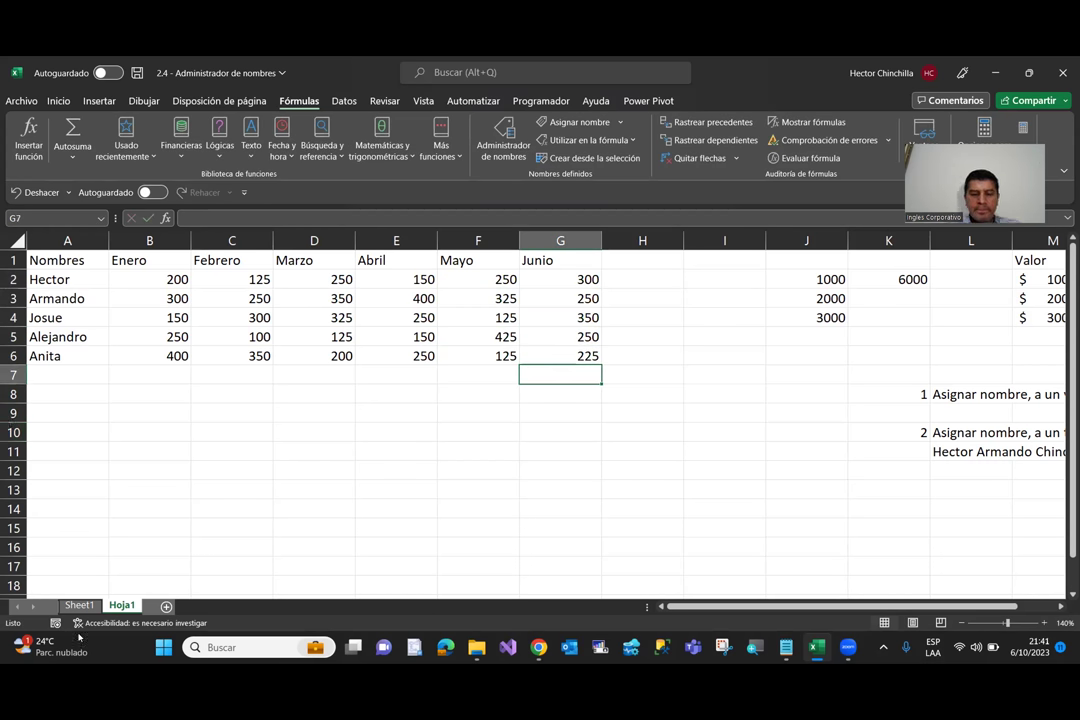
key("Left")
key("Left")
key("Left")
key("Left")
key("Left")
key("Left")
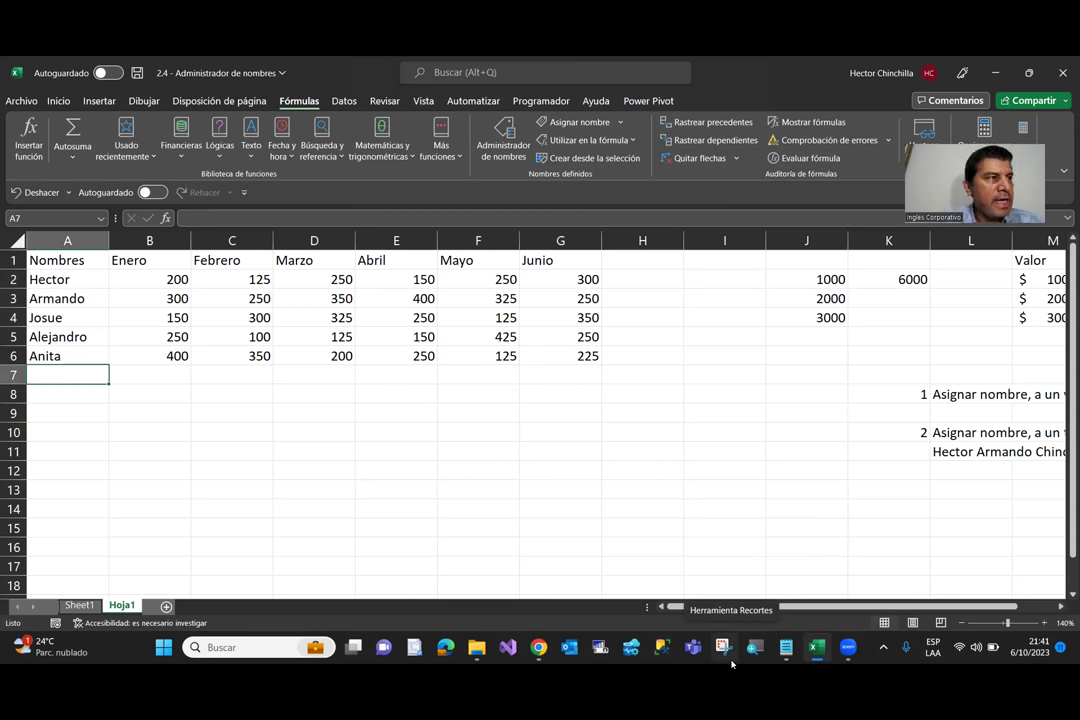
Step: Select all the monthly sales values in B2:G6
key("Up")
key("Up")
key("Up")
key("Up")
key("Up")
key("Down")
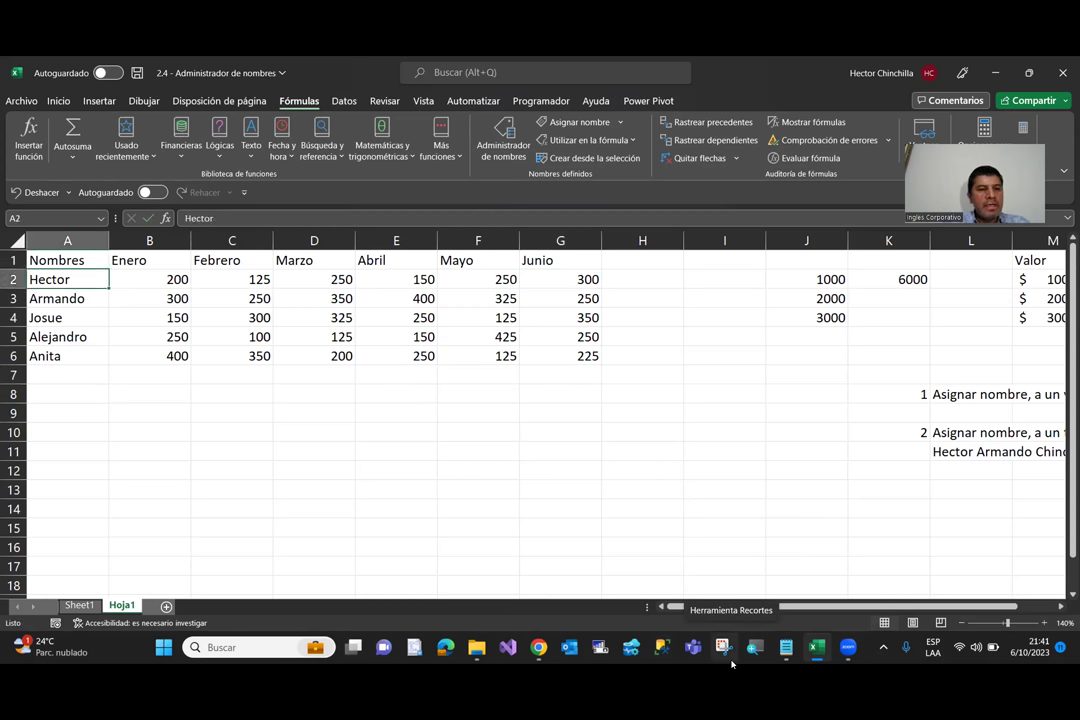
key("Down")
key("Down")
key("Up")
key("Up")
key("Up")
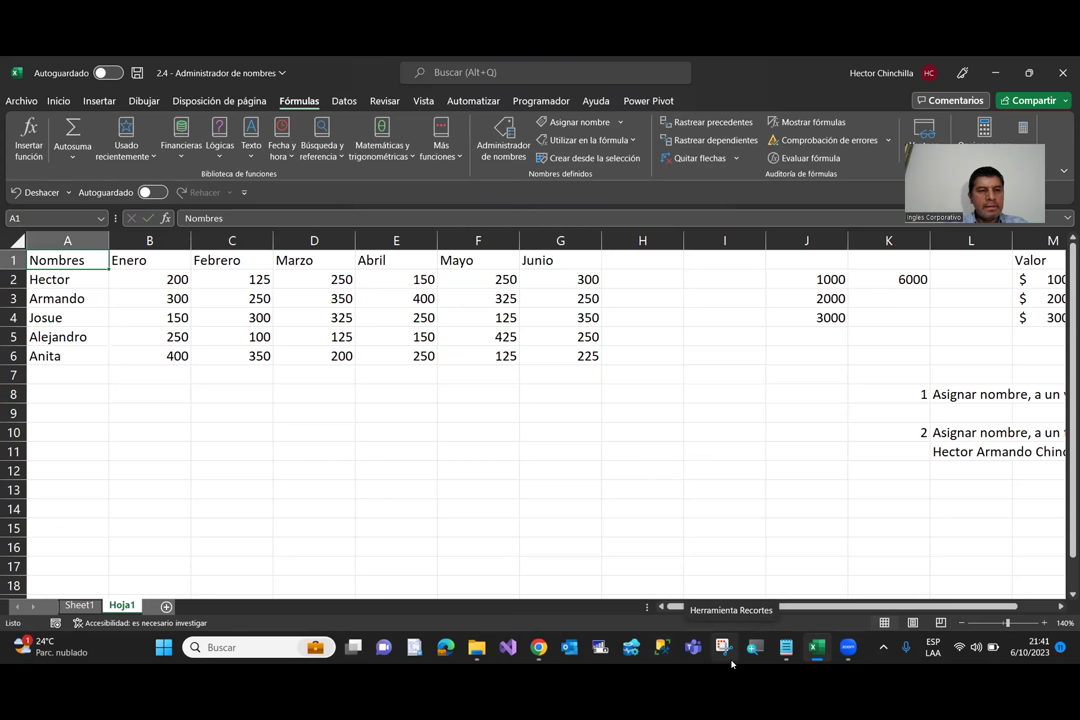
key("Right")
key("Right")
key("Right")
key("Right")
key("Right")
key("Right")
key("Left")
key("Left")
key("Left")
key("Left")
key("Left")
key("Left")
key("Down")
key("Right")
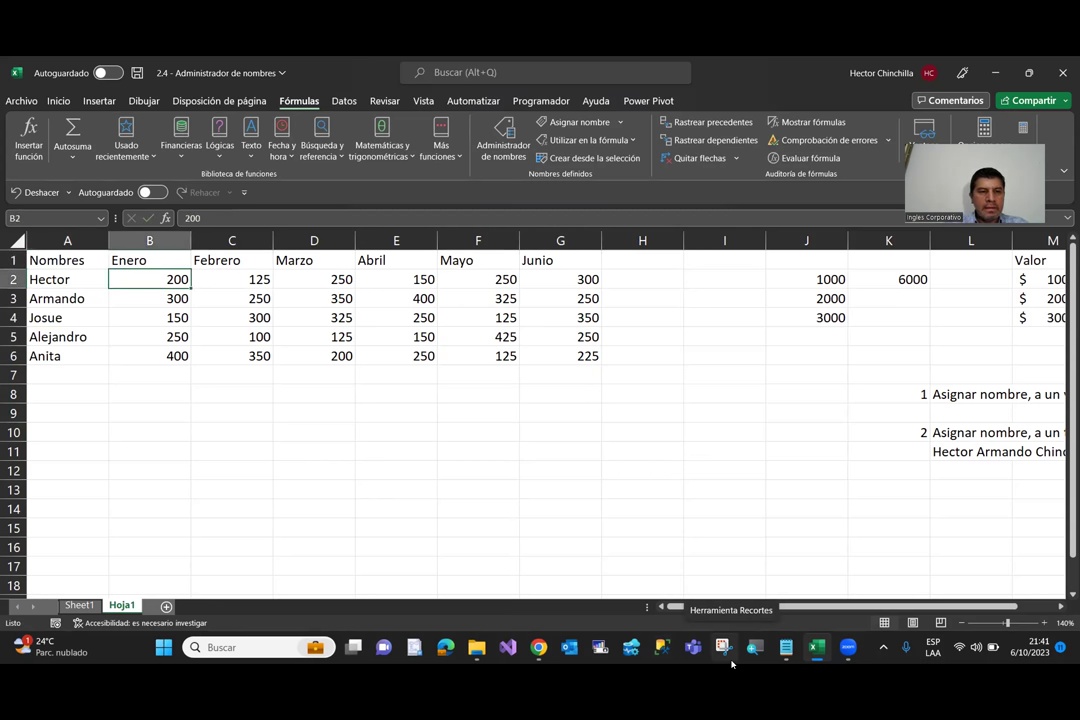
key("shift+Right")
key("shift+Right")
key("shift+Right")
key("shift+Right")
key("shift+Right")
key("shift+Down")
key("shift+Down")
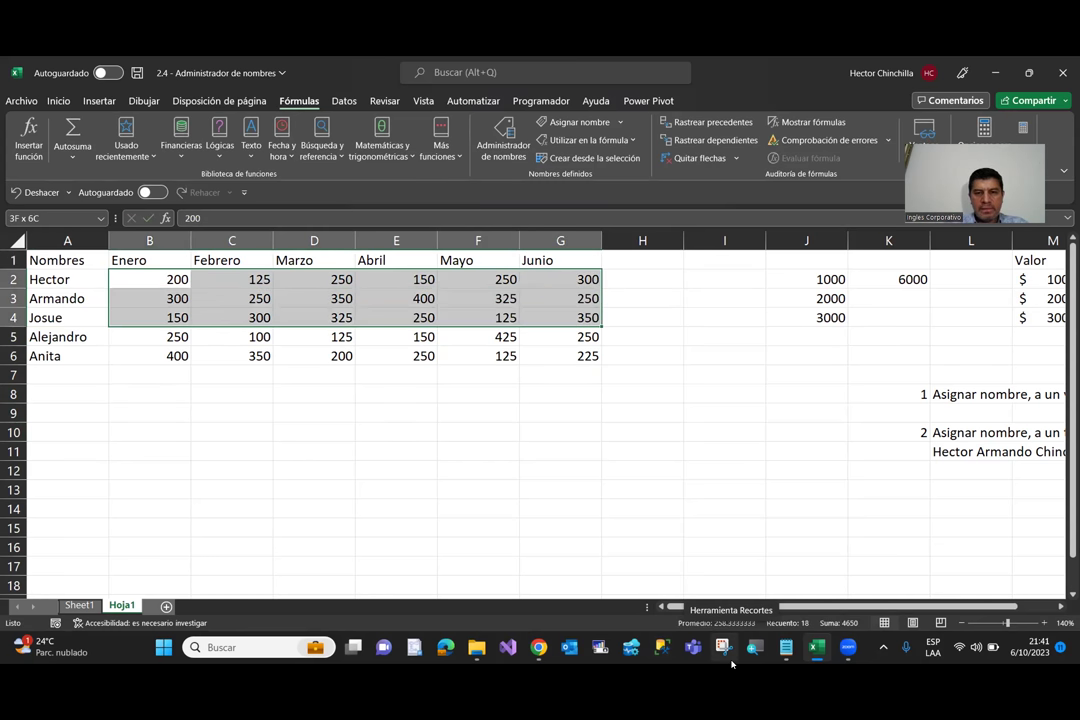
key("shift+Down")
key("shift+Down")
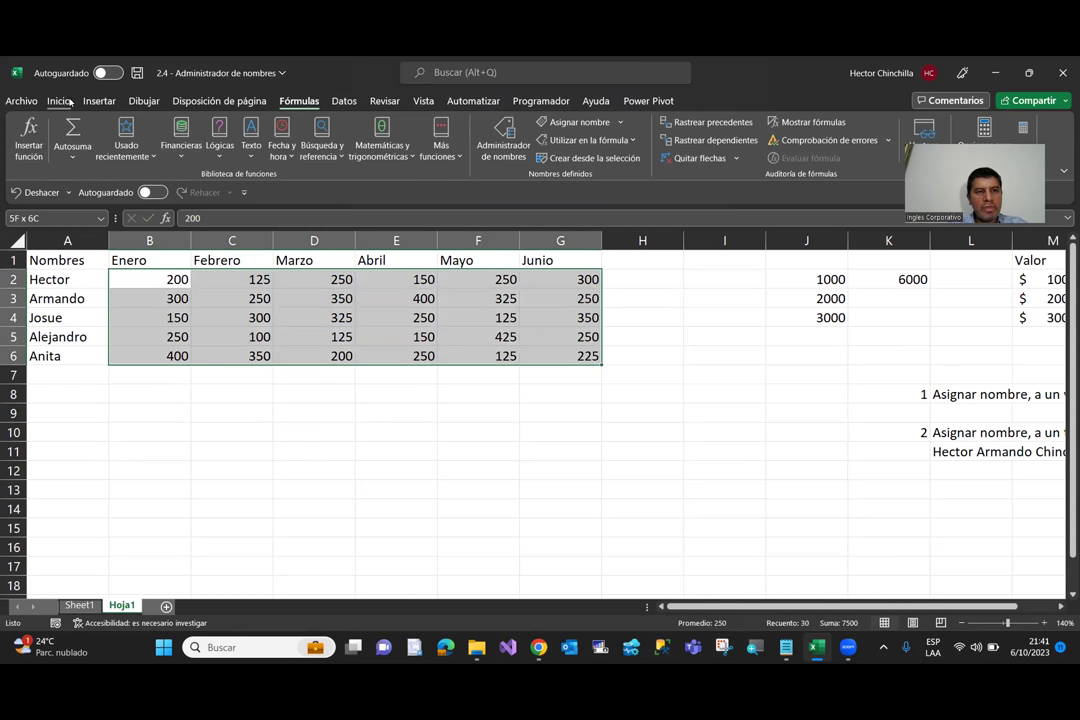
Step: Apply the dollar Accounting Number Format to the selected sales values
left_click(59, 101)
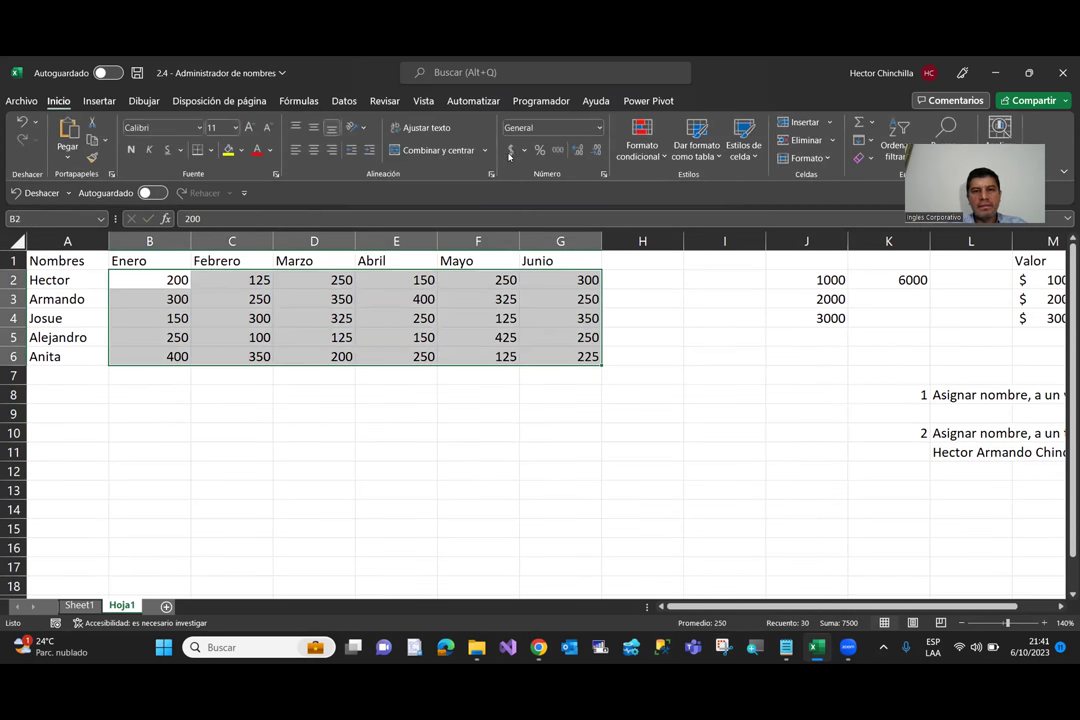
left_click(510, 153)
left_click(306, 453)
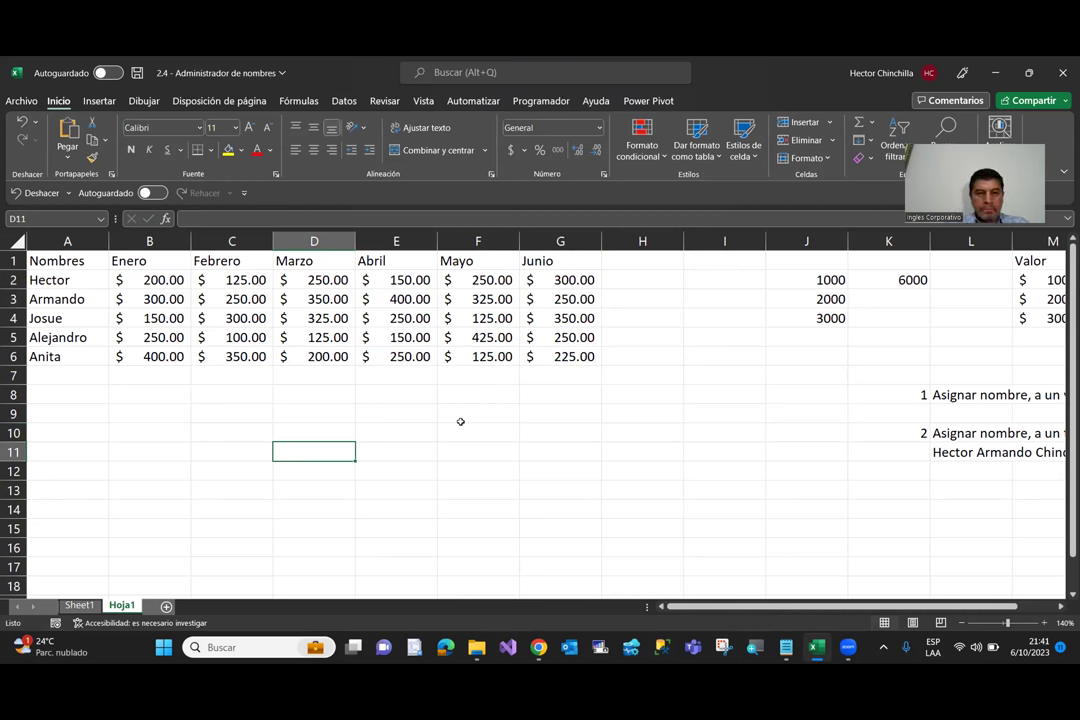
Step: Type the header 'total' into H1 beside the Junio column
key("Right")
key("Right")
key("Right")
key("Up")
key("Up")
key("Up")
key("Up")
key("Up")
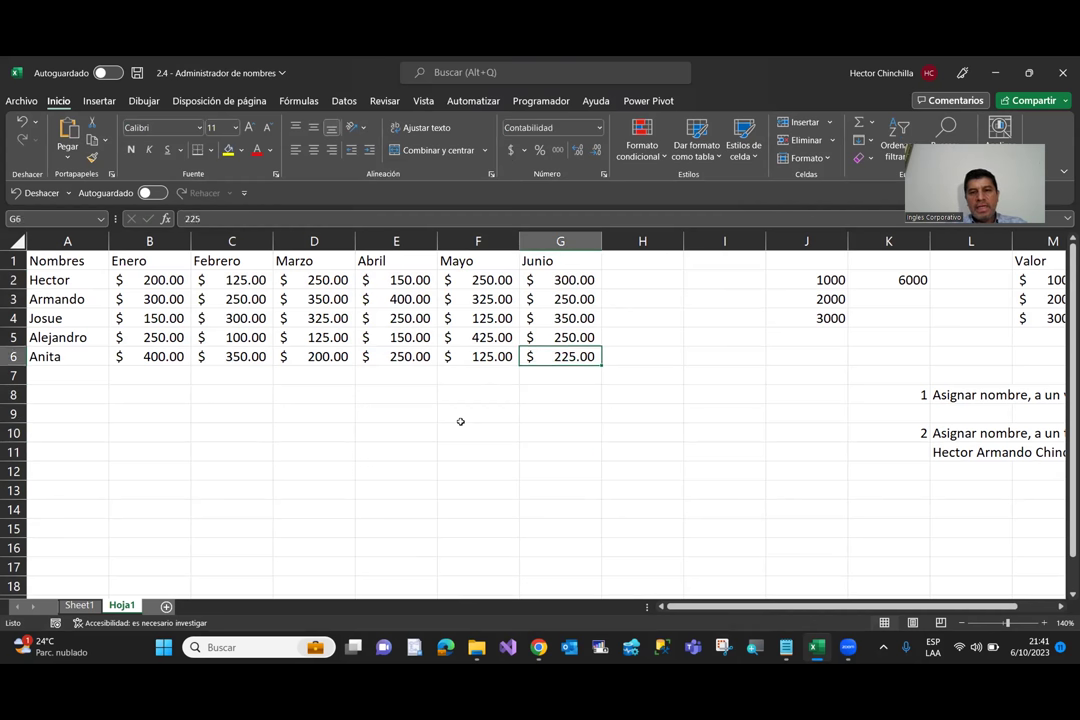
key("Up")
key("Up")
key("Up")
key("Right")
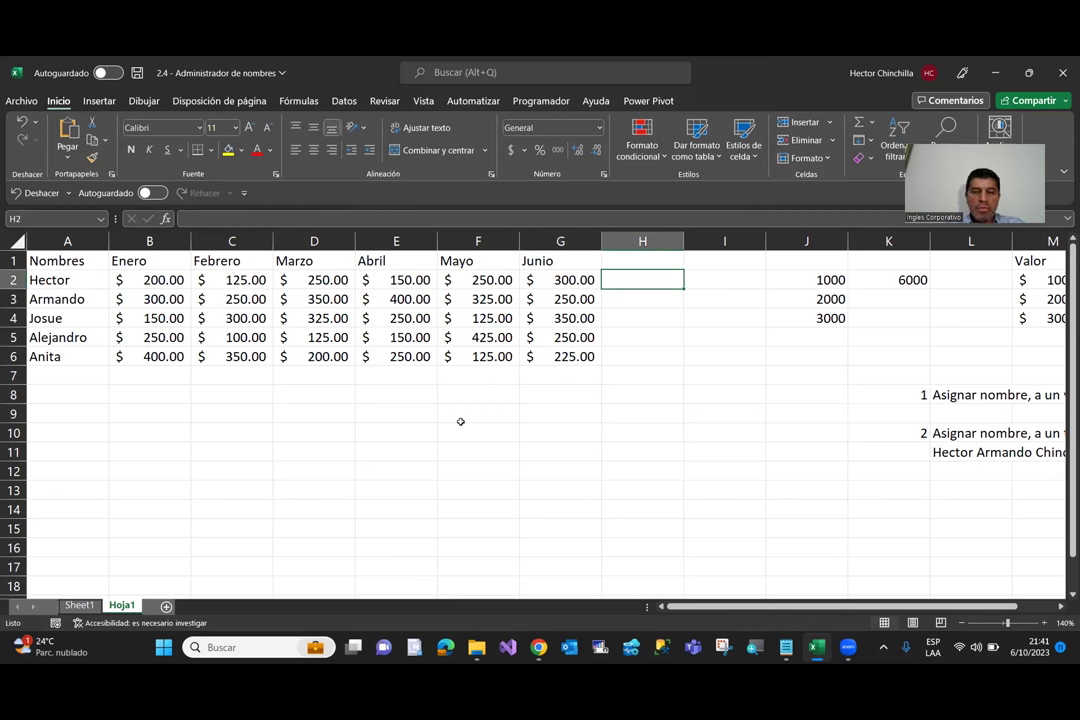
key("Left")
key("Left")
key("Left")
key("Left")
key("Left")
key("Left")
key("Right")
key("Right")
key("Right")
key("Right")
key("Right")
key("Right")
key("Up")
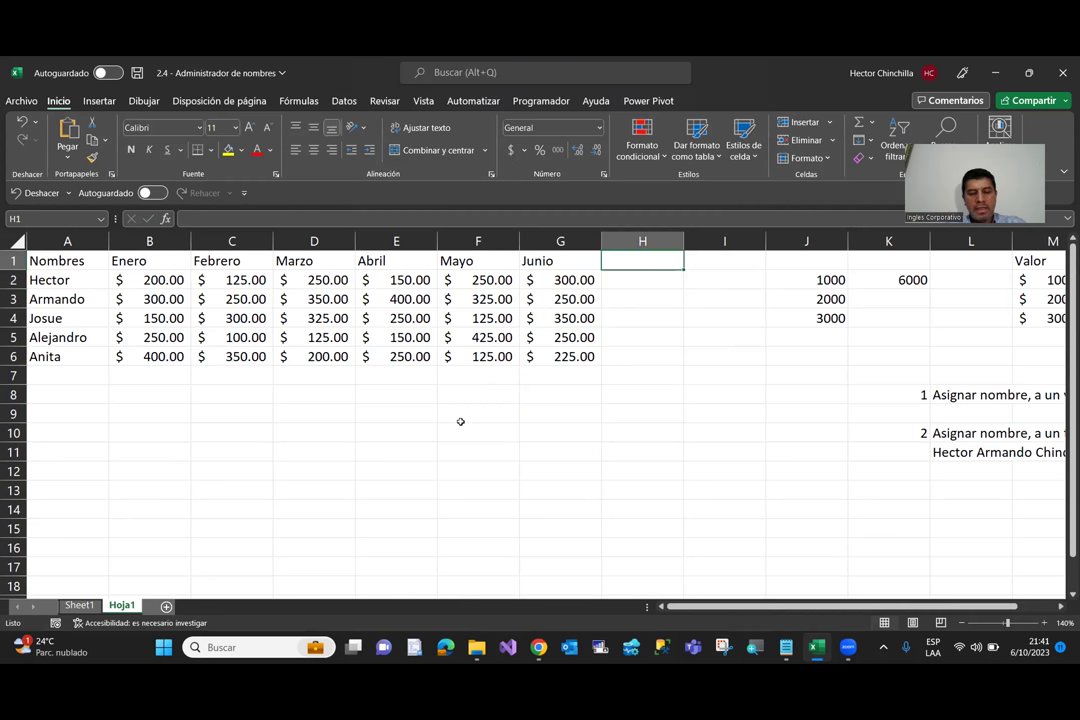
type("total")
key("Return")
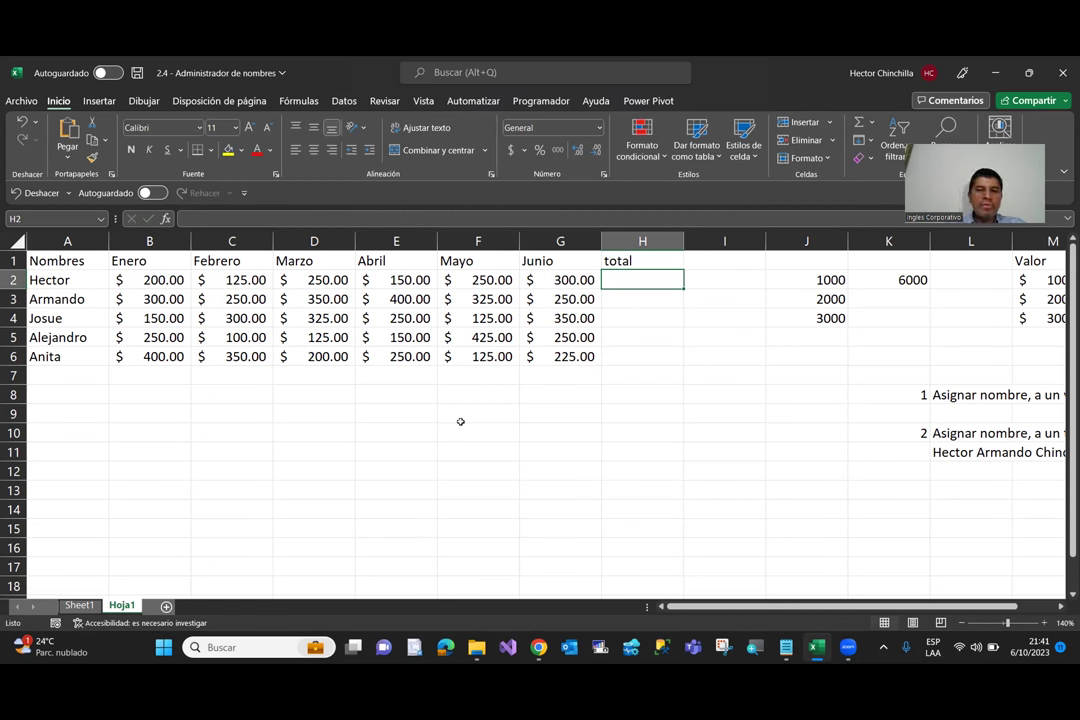
Step: Inspect the Mirango sum formula in K2 and its value in J2, ending at H2
key("Right")
key("Right")
key("Right")
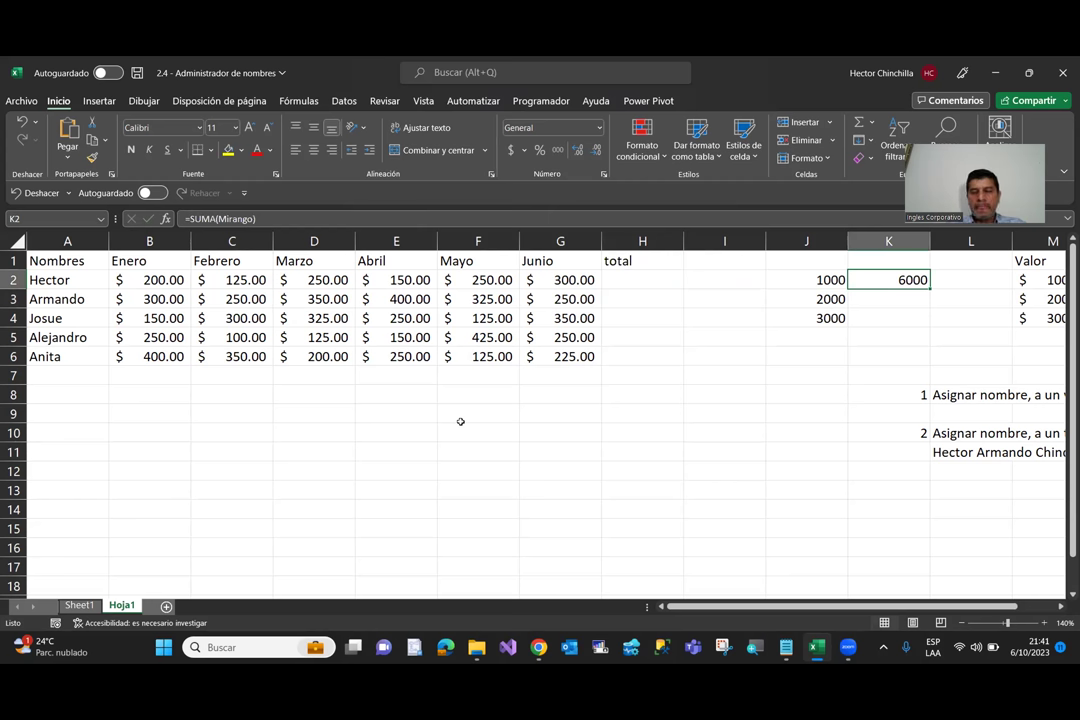
key("Left")
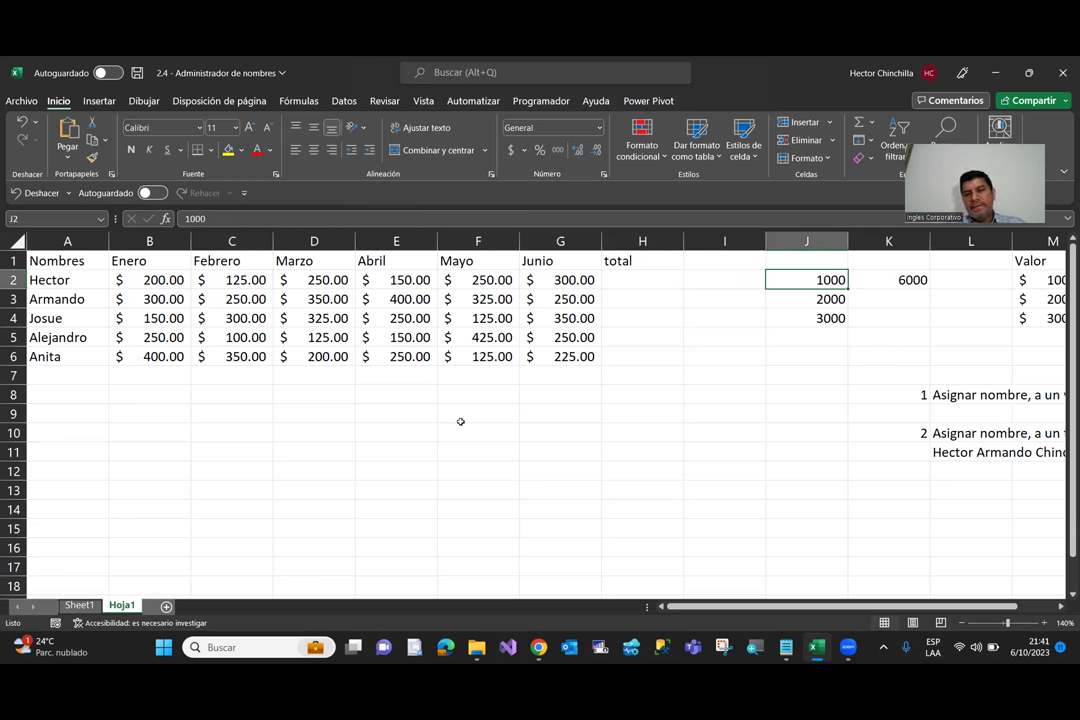
key("Left")
key("Left")
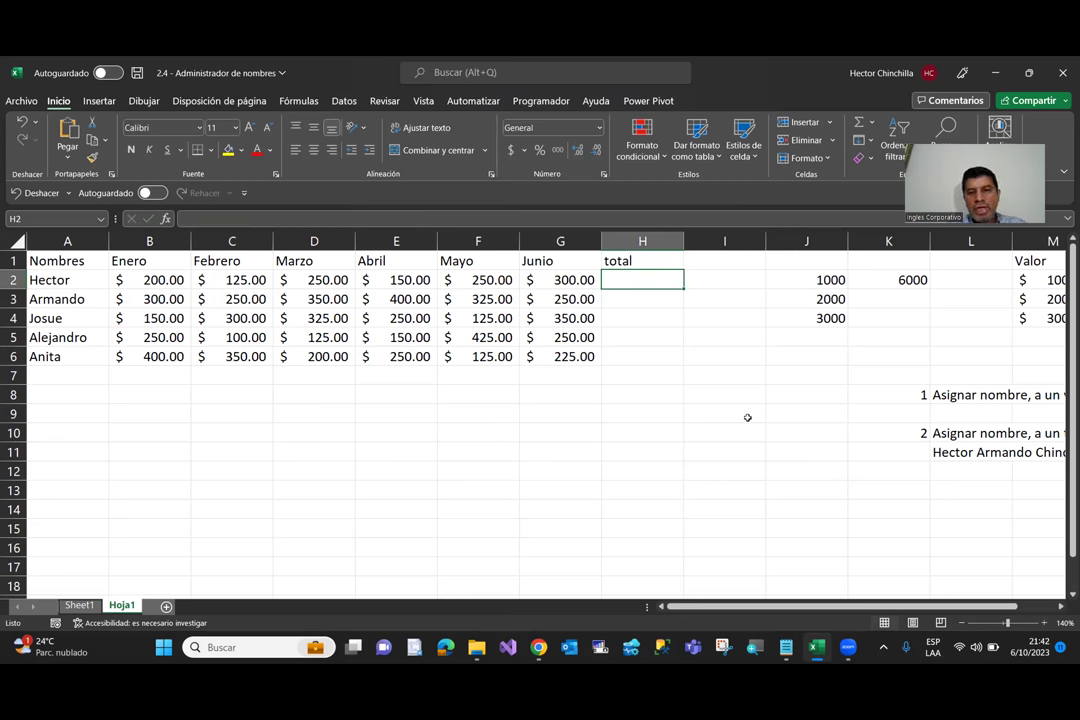
Step: Select Hector's January–June sales in B2:G2 and bring up Crear desde la selección
left_click(171, 465)
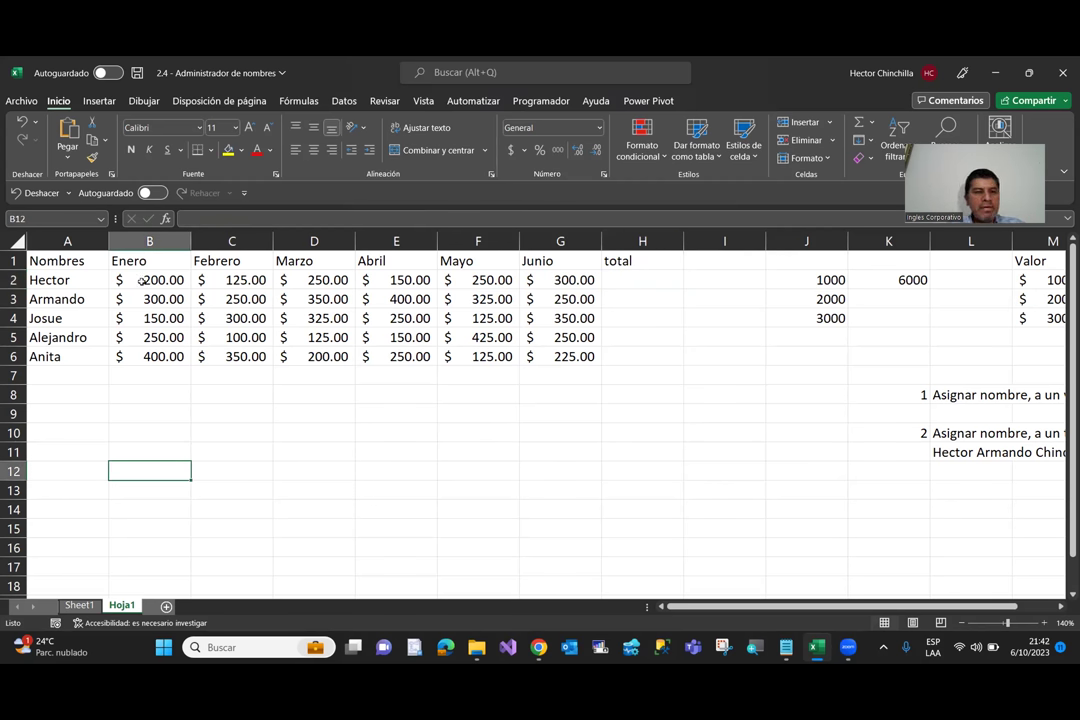
left_click(72, 281)
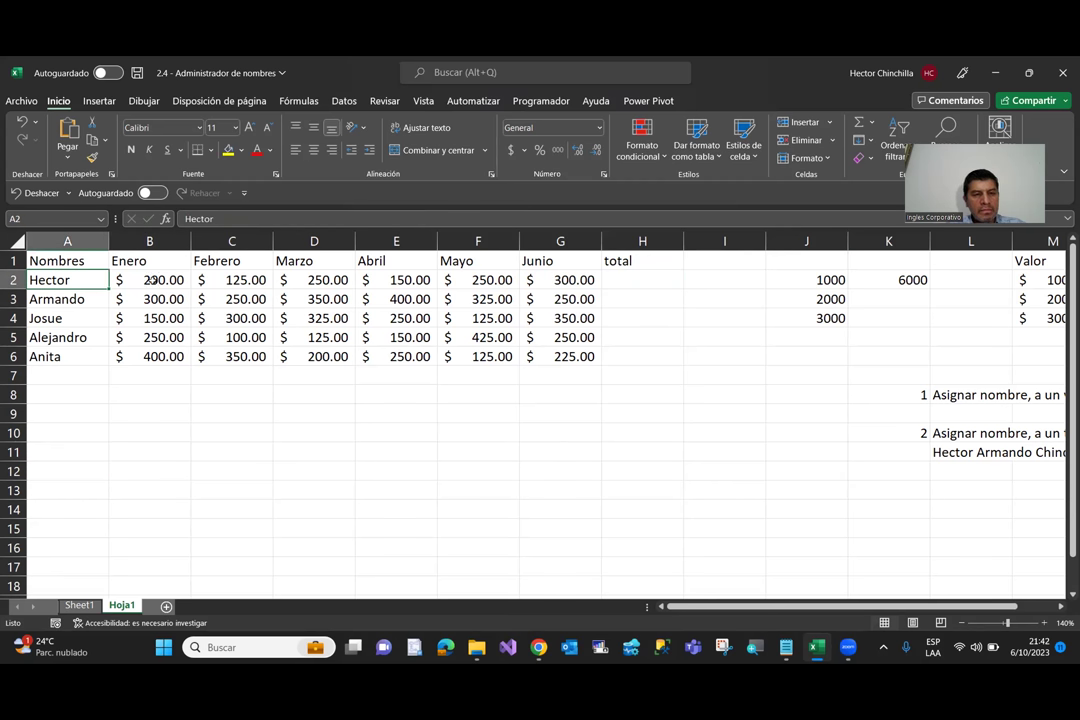
left_click_drag(153, 281, 307, 279)
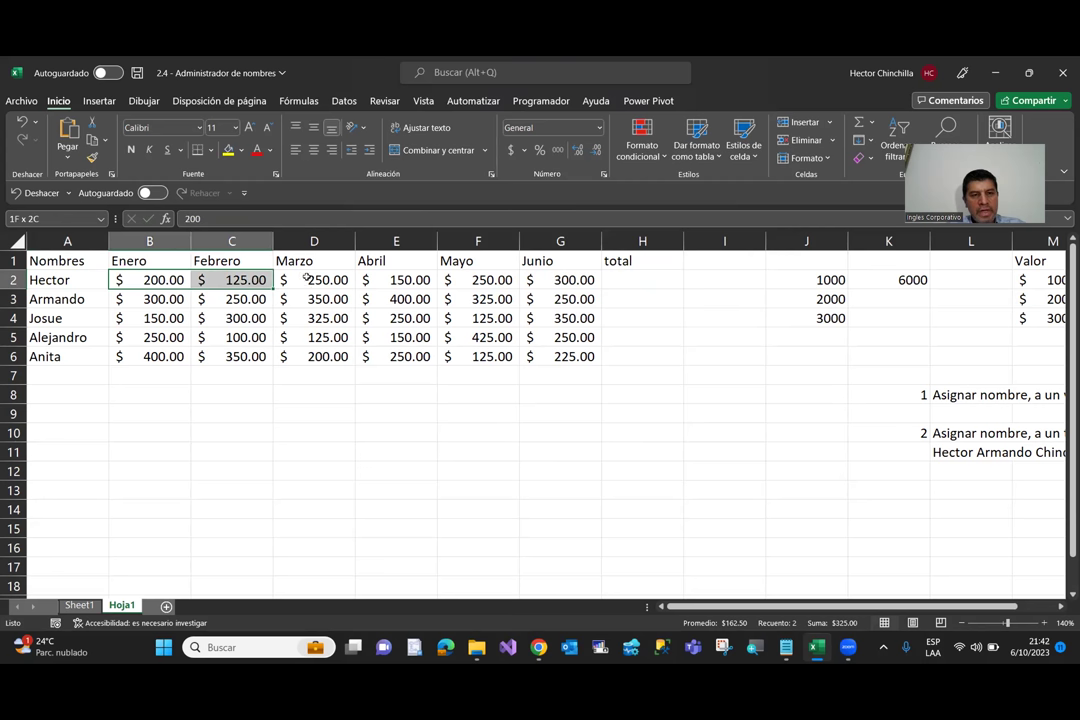
left_click_drag(307, 279, 565, 280)
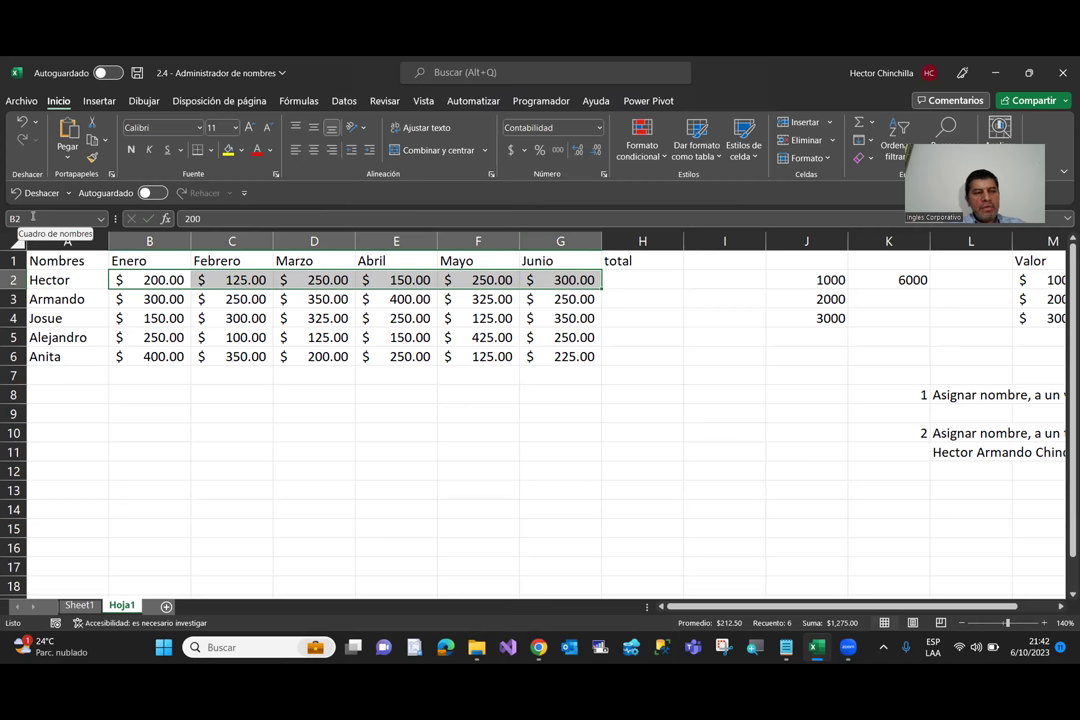
left_click(300, 101)
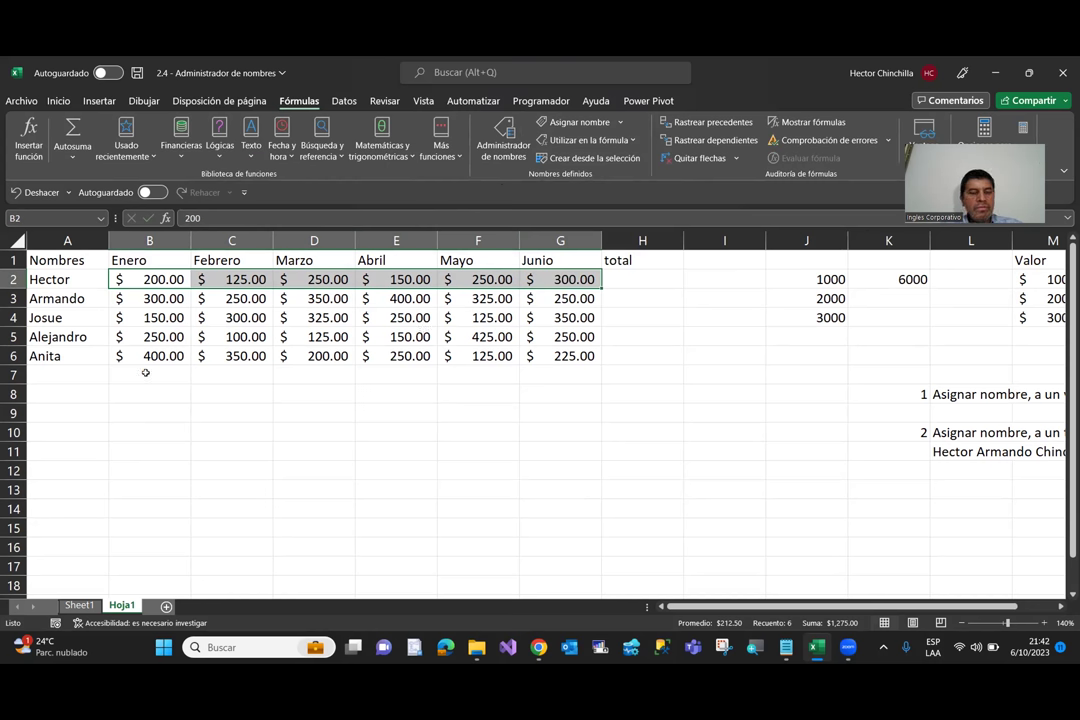
left_click(176, 376)
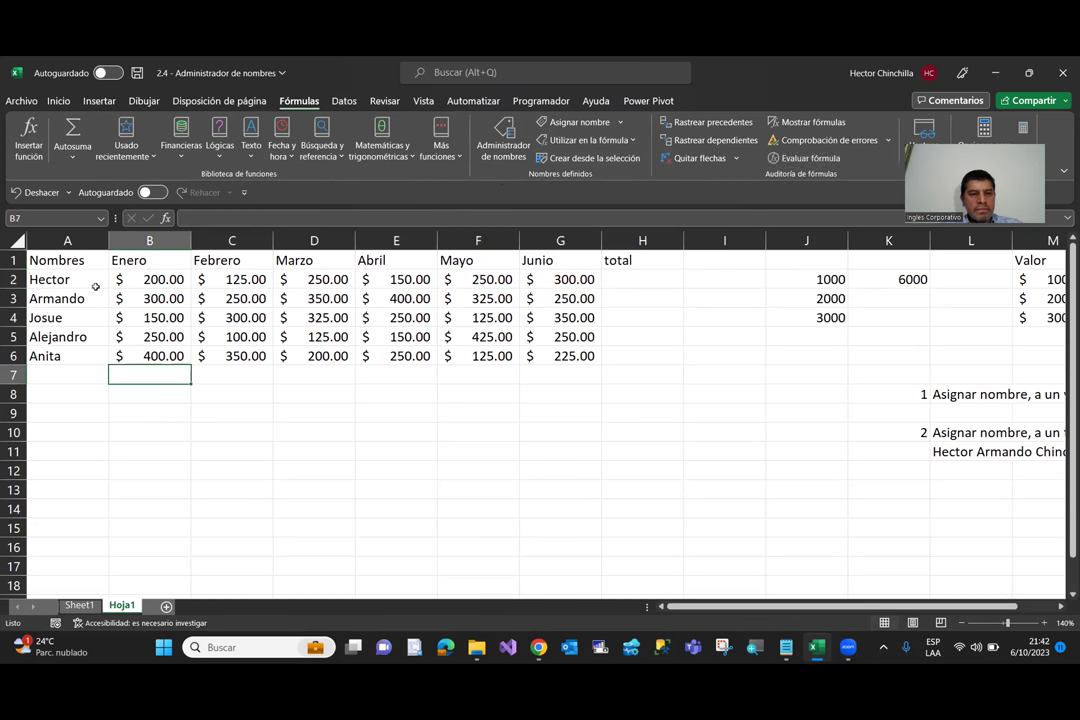
left_click_drag(150, 279, 555, 276)
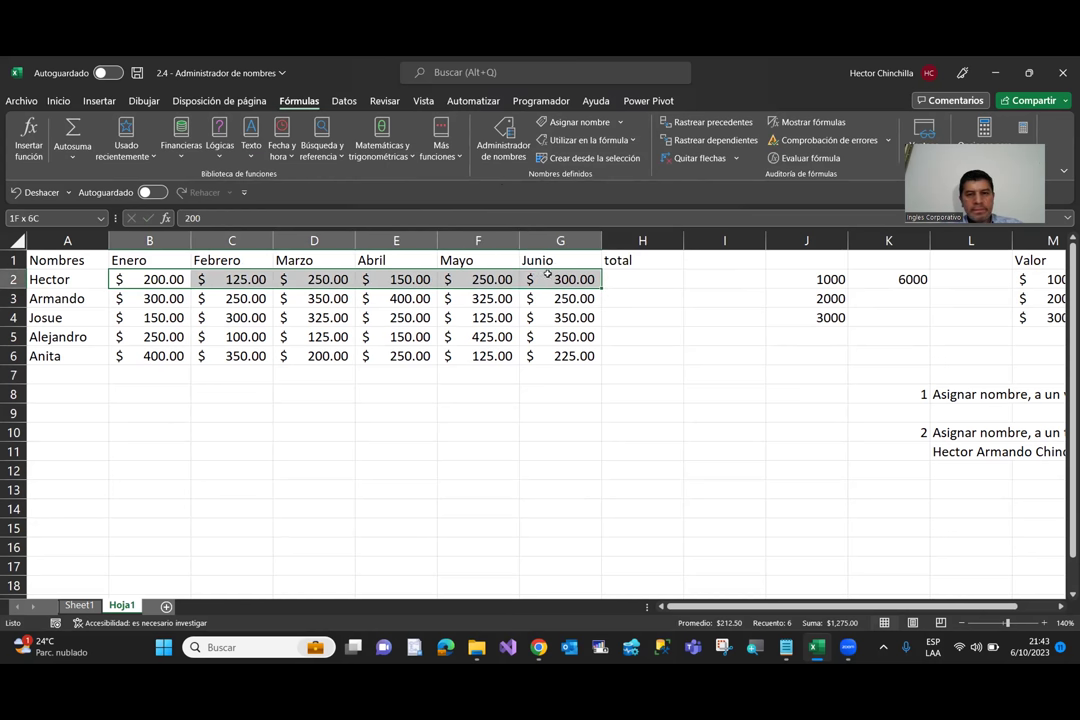
left_click(566, 158)
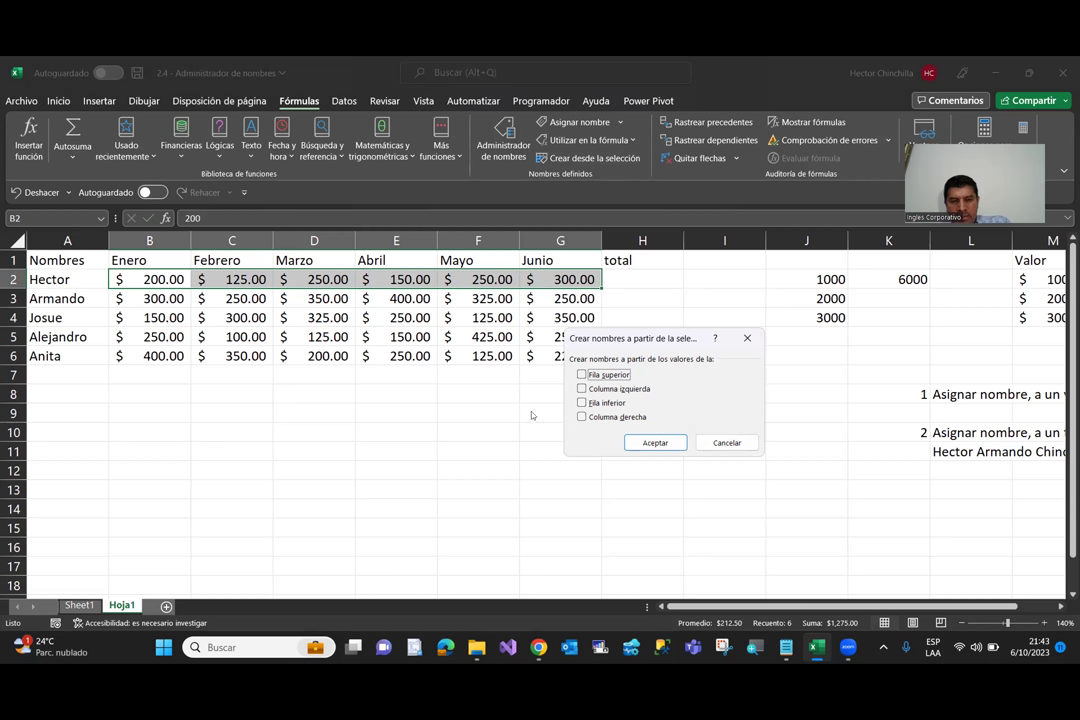
Step: Create names from Columna izquierda, then reselect Hector's values from B2 and return to A2
left_click(581, 389)
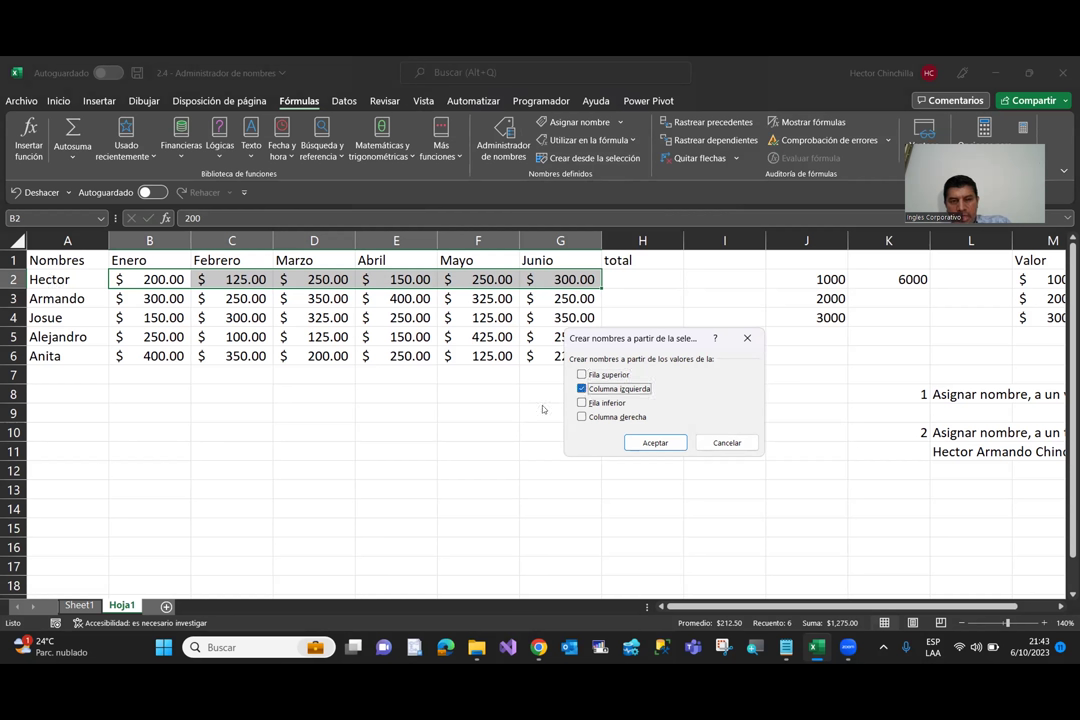
left_click(645, 443)
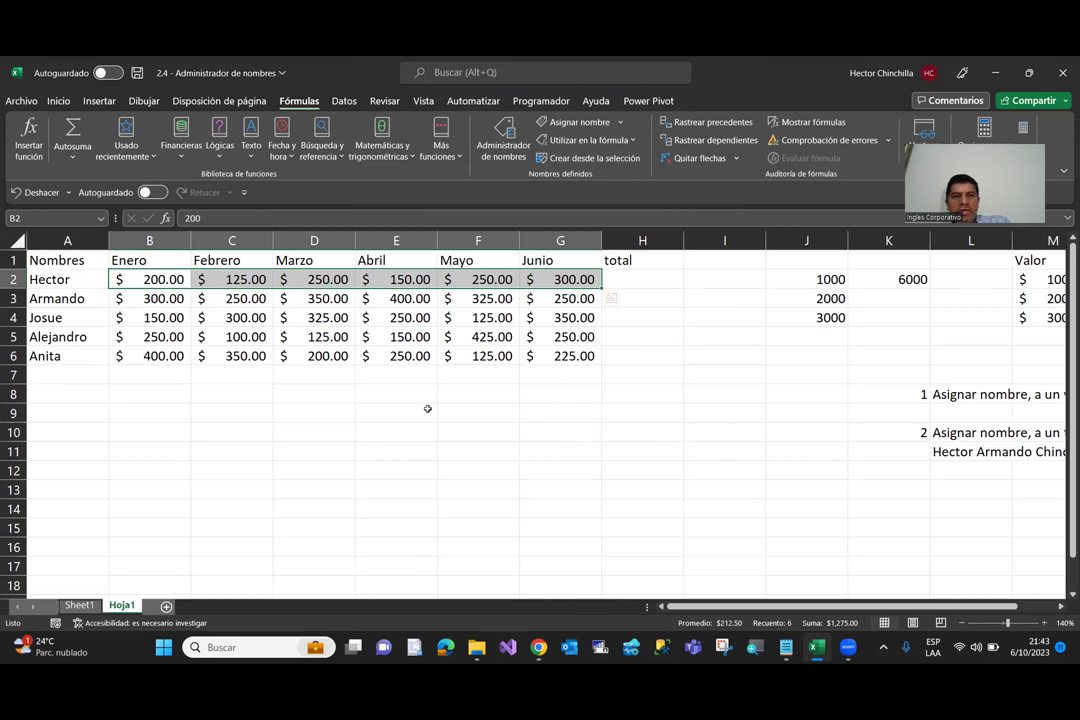
left_click(150, 412)
left_click(150, 279)
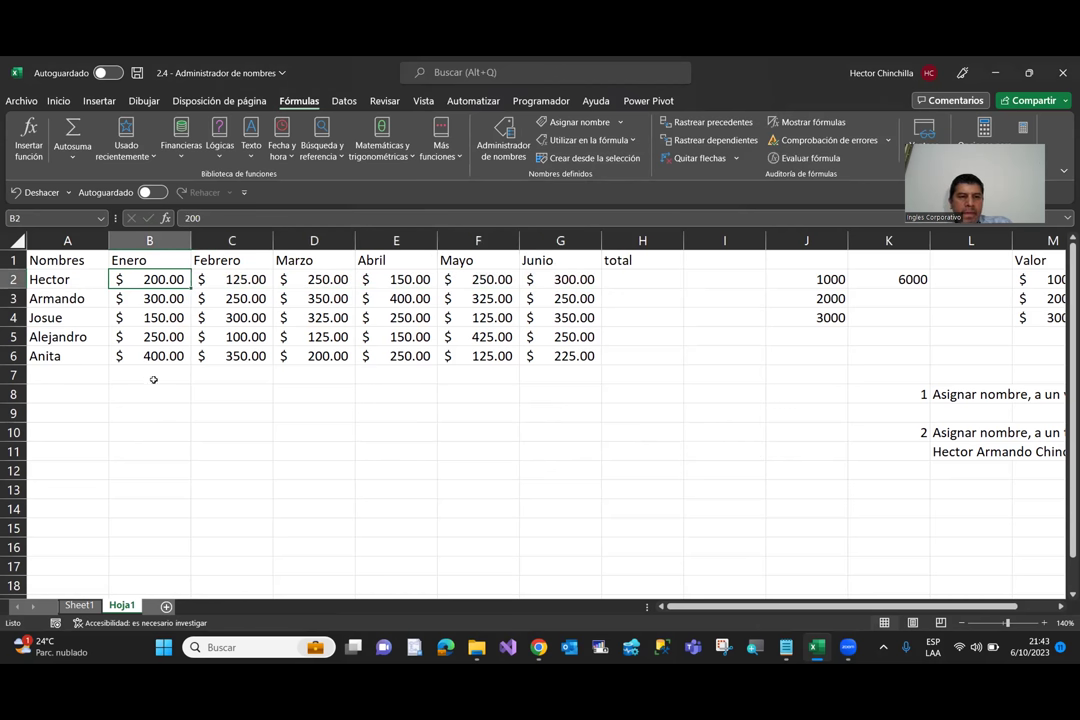
key("shift+Right")
key("shift+Right")
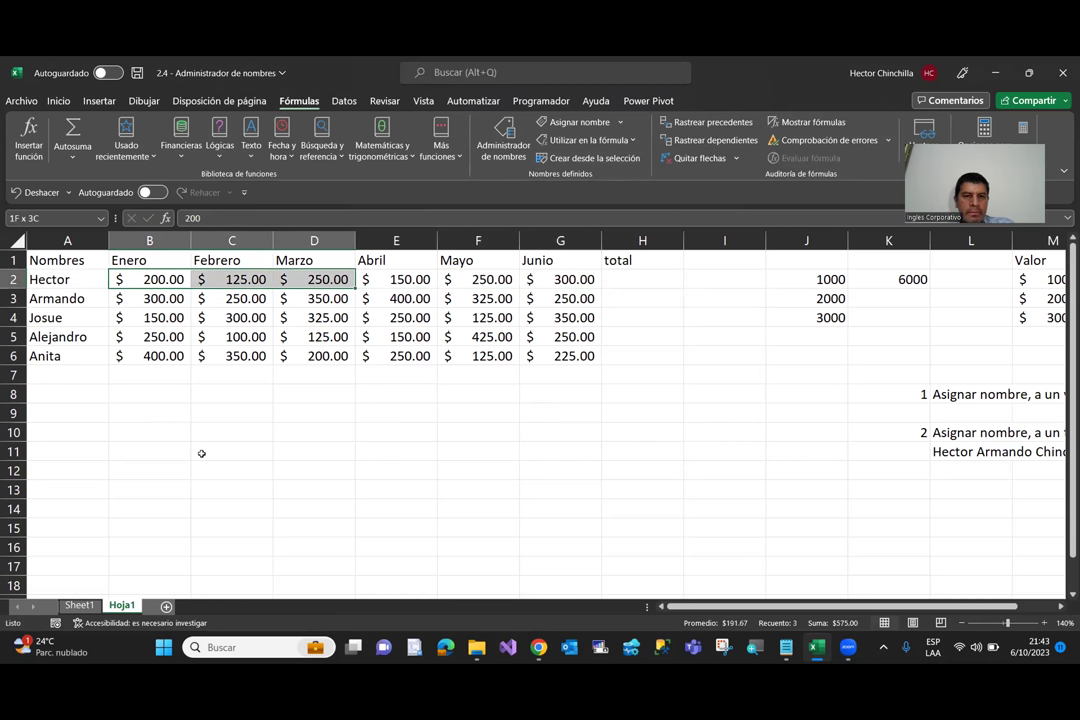
key("shift+Right")
key("shift+Right")
key("shift+Right")
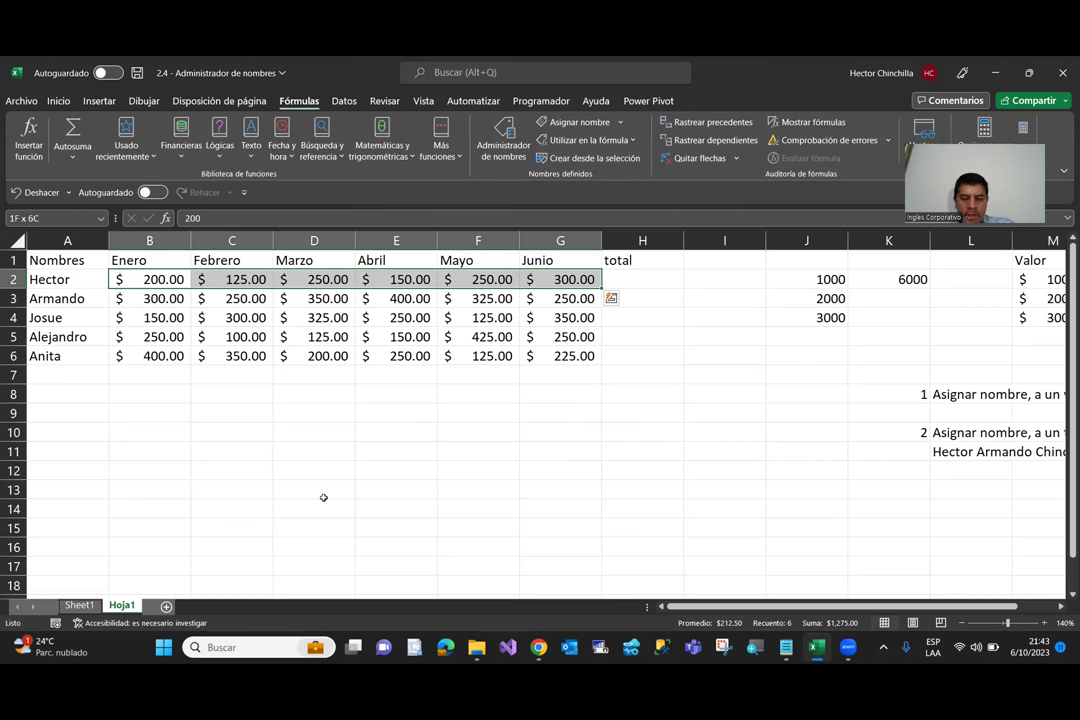
key("Left")
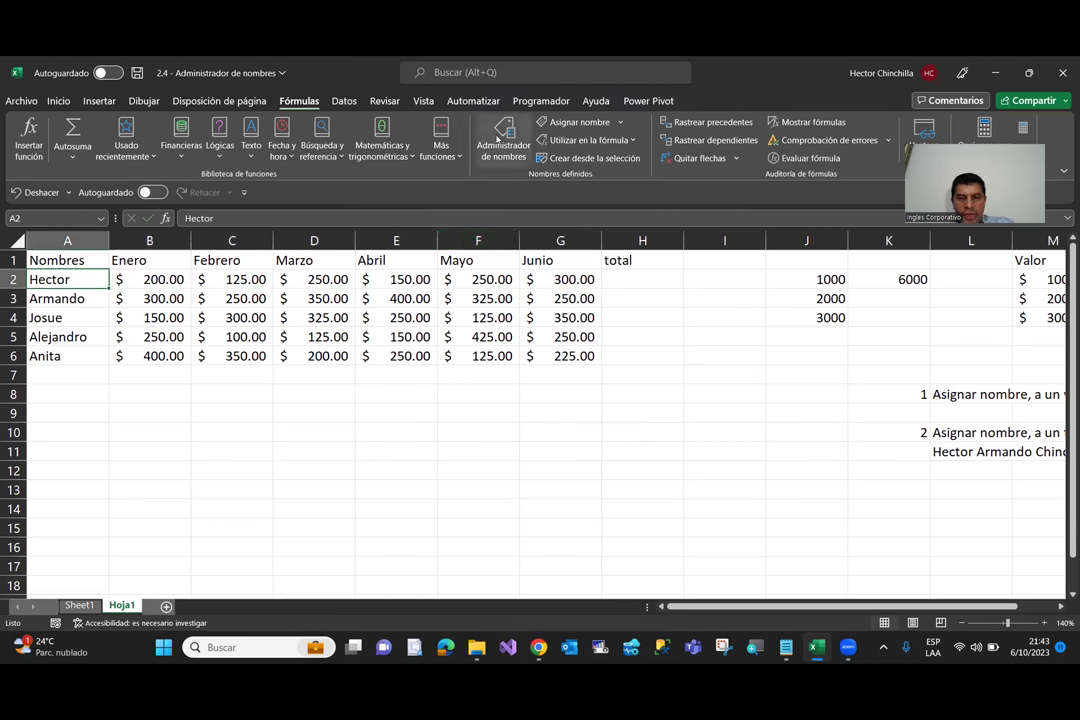
left_click(497, 140)
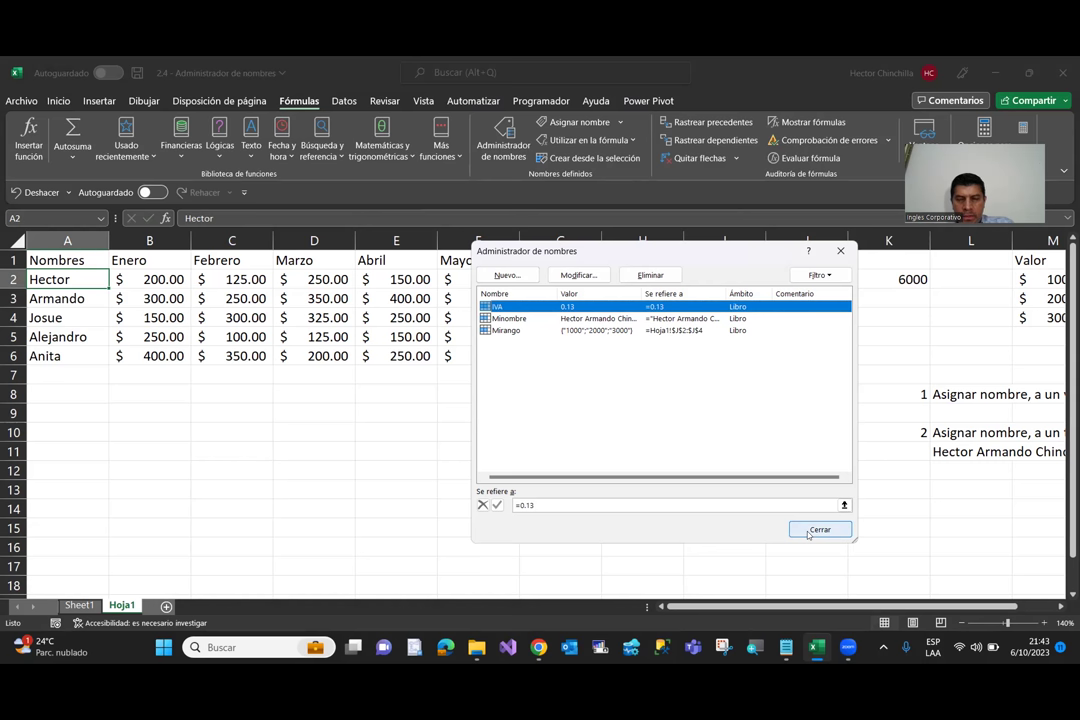
left_click(808, 530)
left_click(383, 430)
left_click(320, 318)
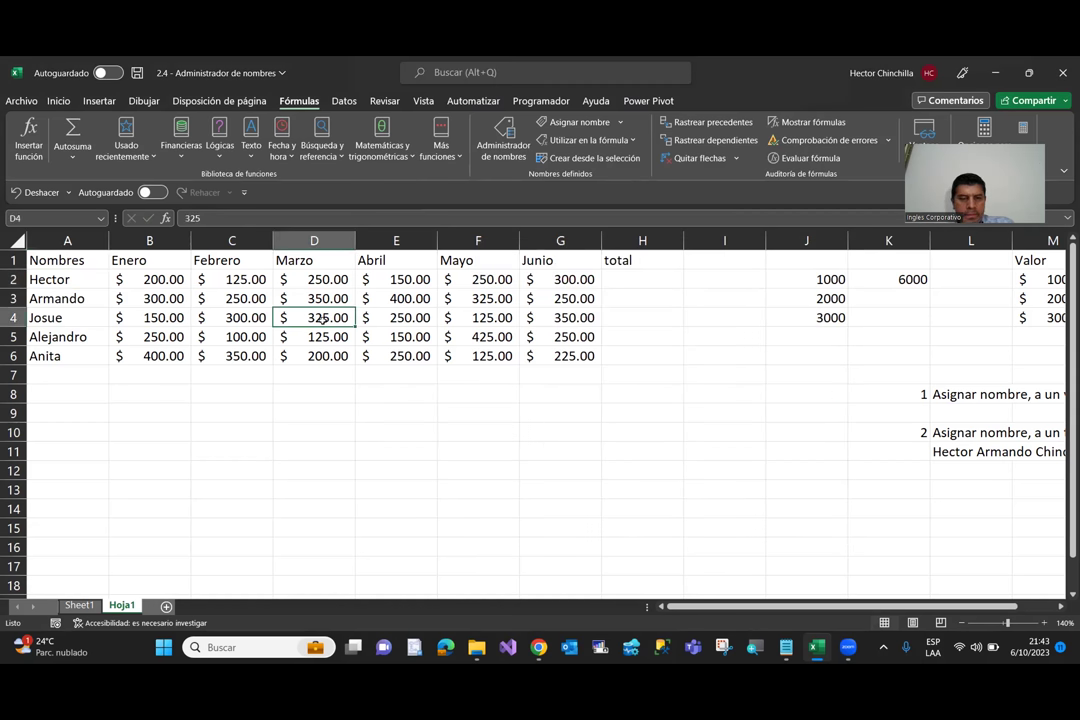
left_click(84, 279)
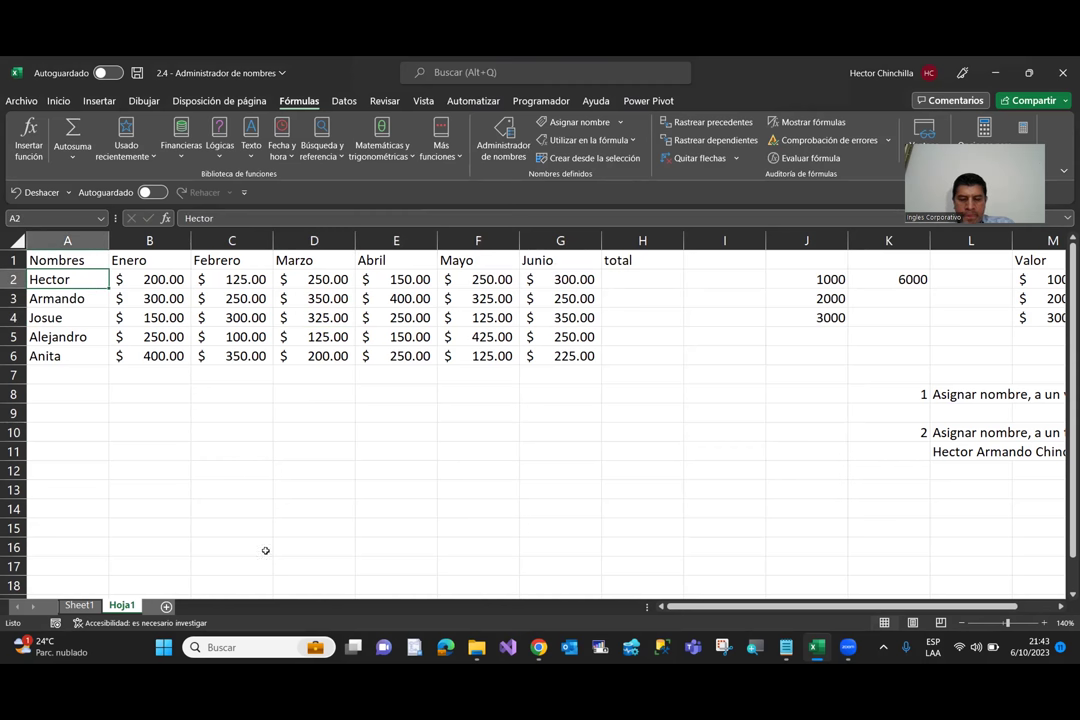
Step: Name A2:G2's sales Hector from the left-column label, then select B2:G2 to verify
key("shift+Right")
key("shift+Right")
key("shift+Right")
key("shift+Right")
key("shift+Right")
key("shift+Right")
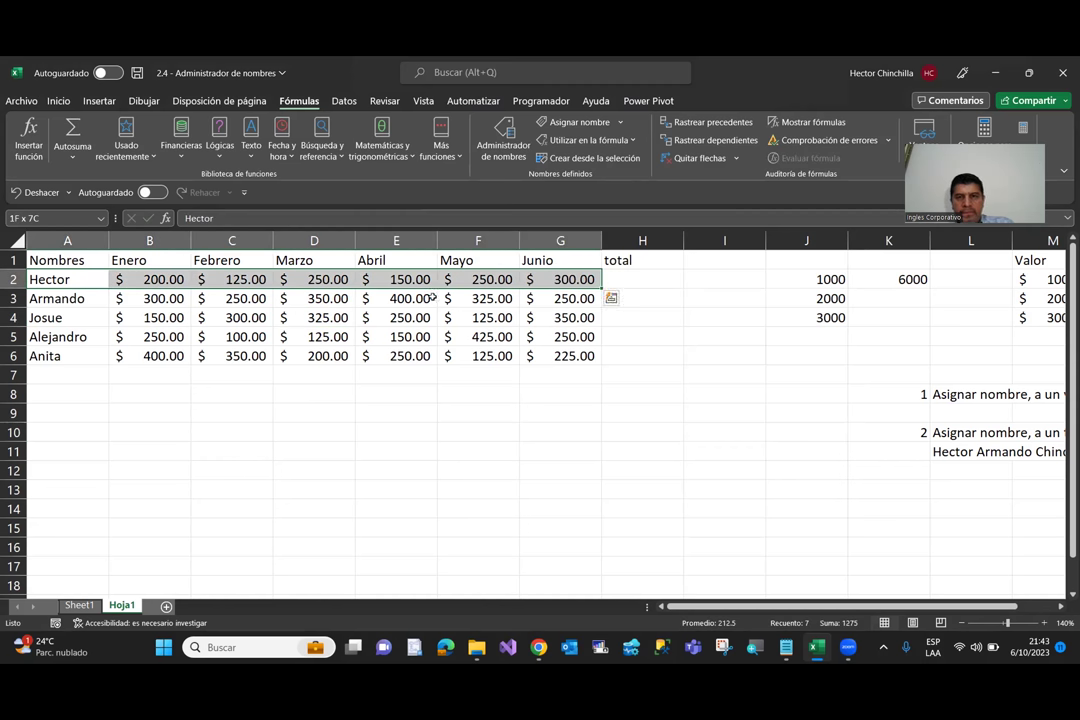
left_click(565, 158)
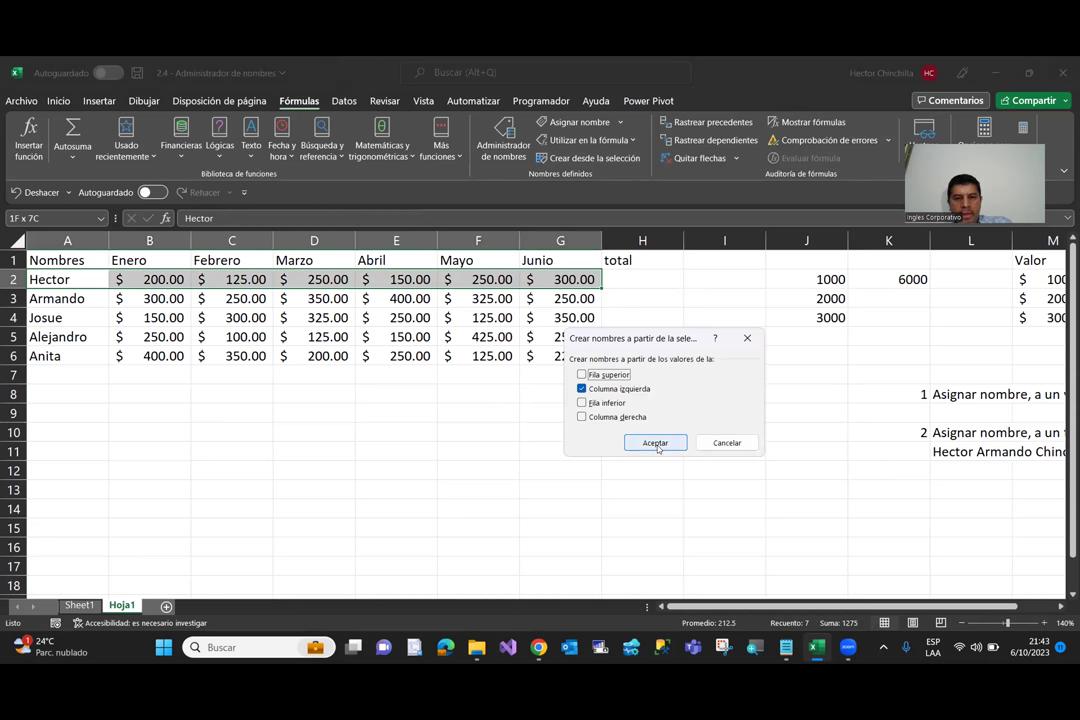
left_click(657, 445)
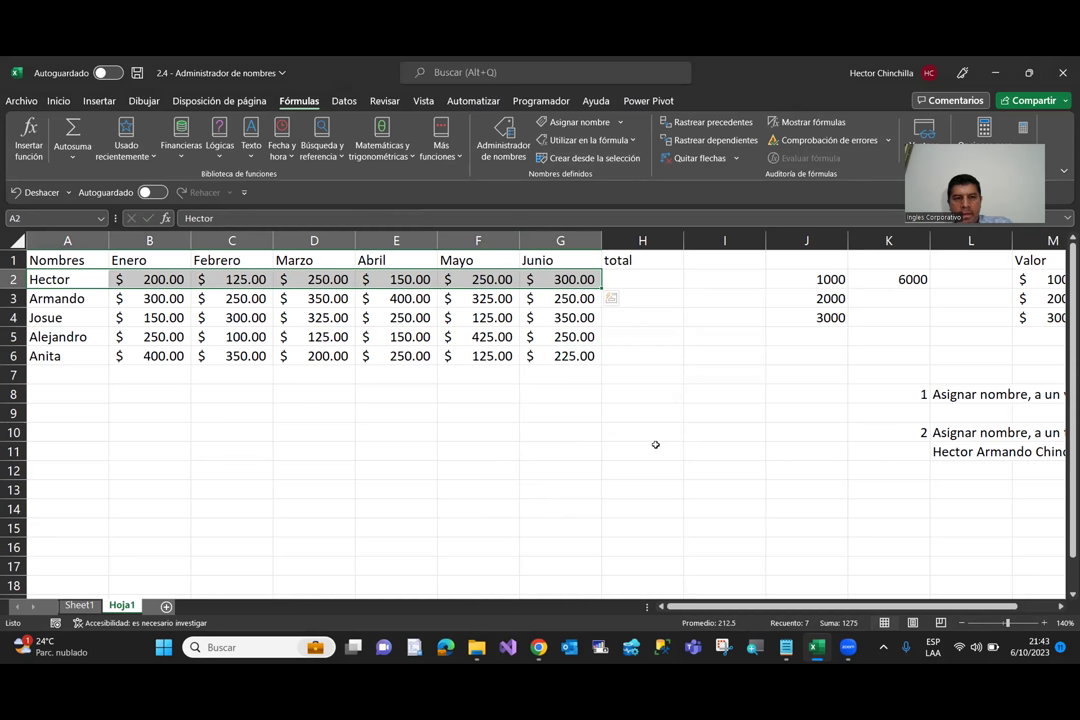
left_click(291, 448)
left_click_drag(122, 279, 546, 284)
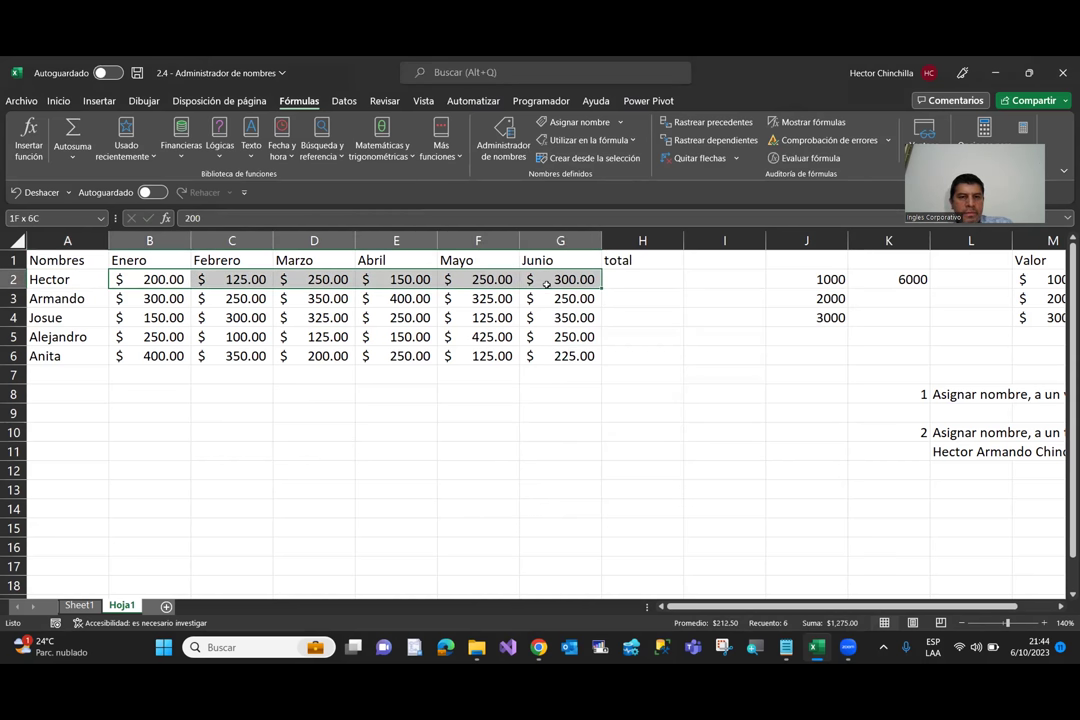
left_click(304, 492)
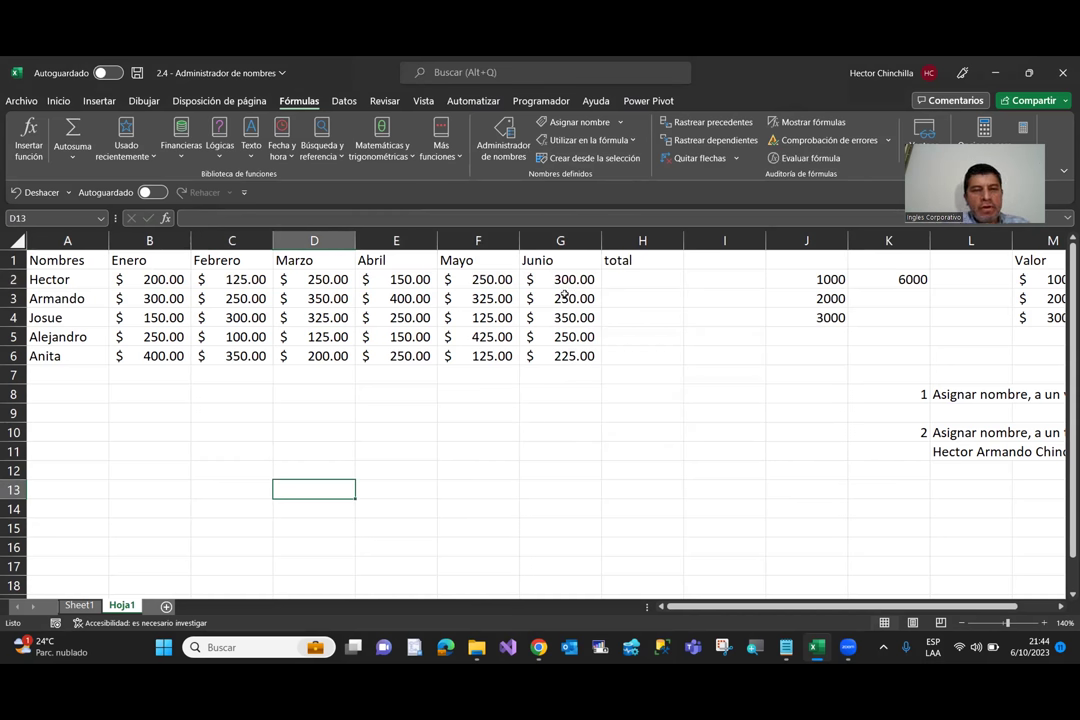
left_click_drag(152, 280, 549, 282)
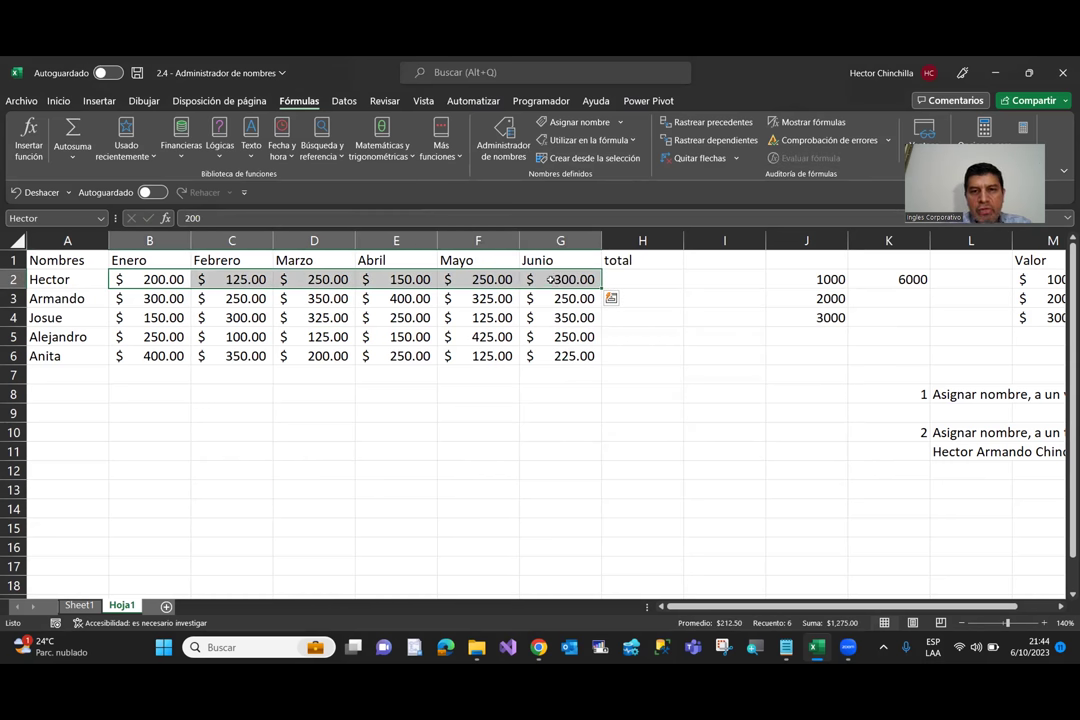
left_click(452, 447)
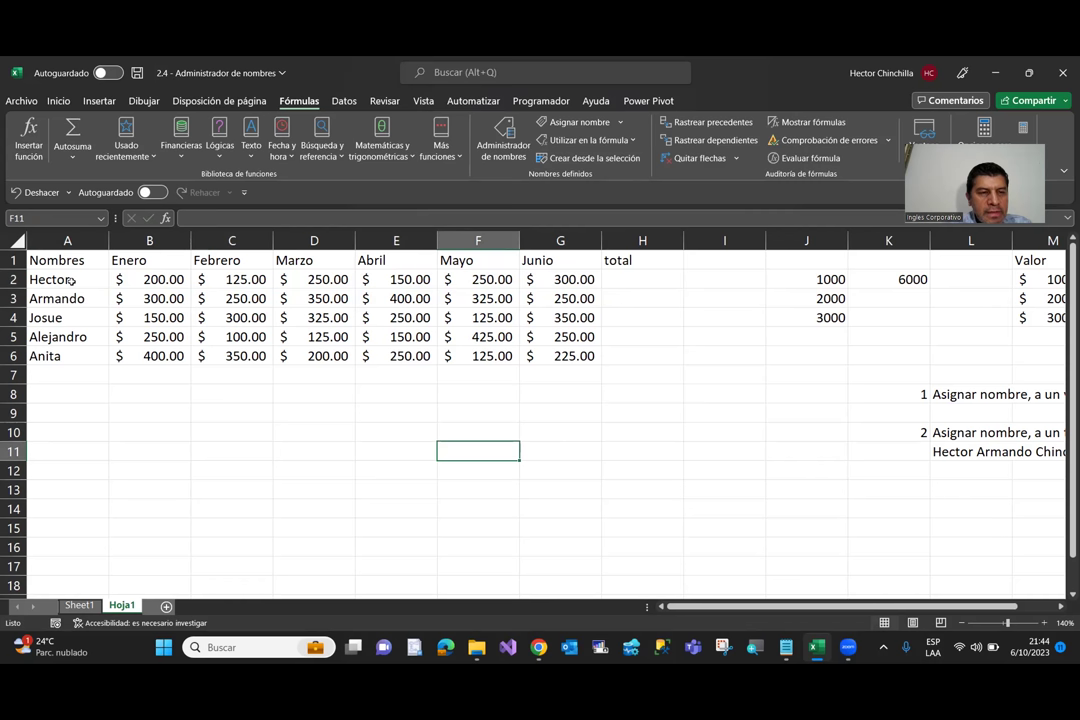
left_click_drag(71, 282, 280, 280)
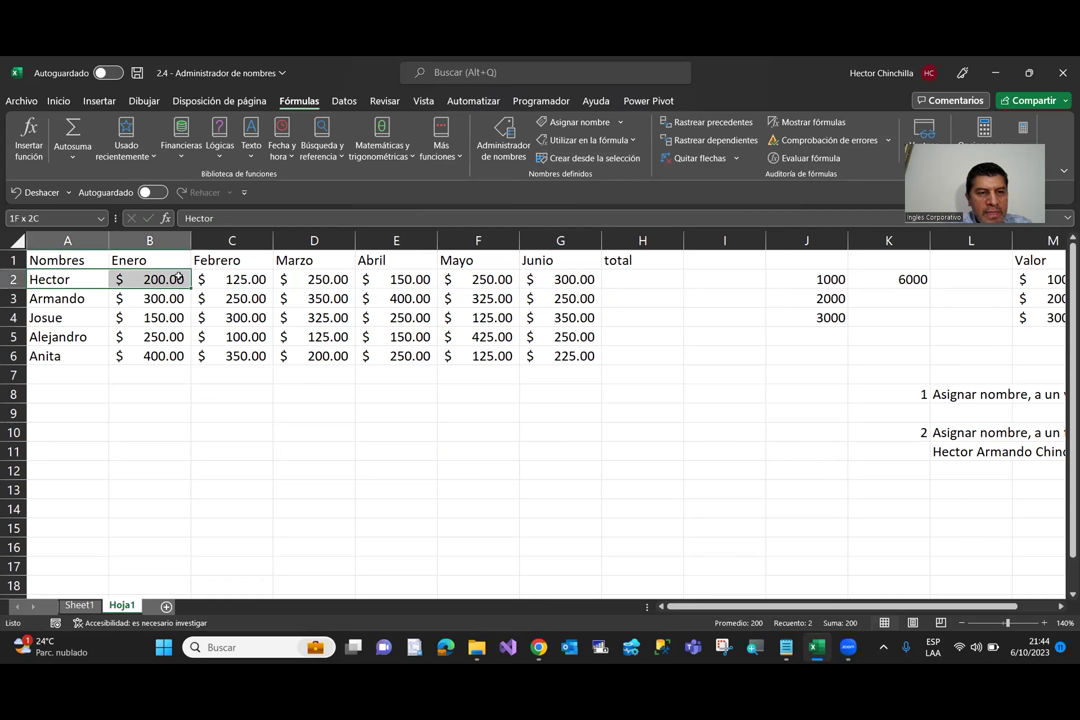
left_click_drag(280, 280, 565, 280)
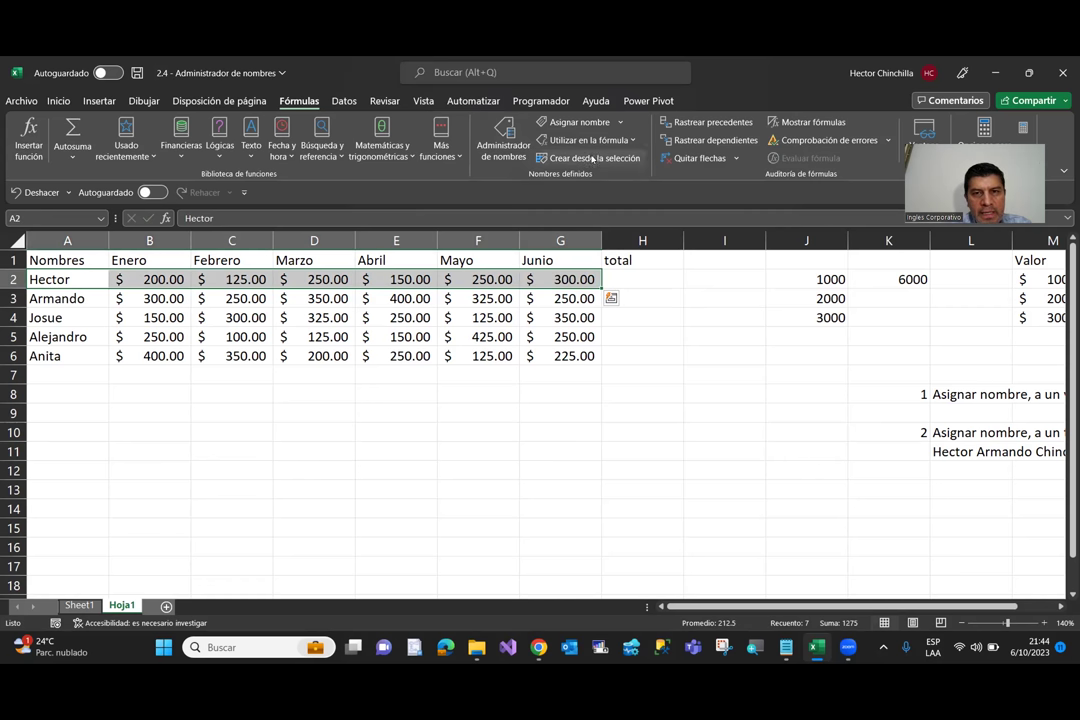
left_click(592, 158)
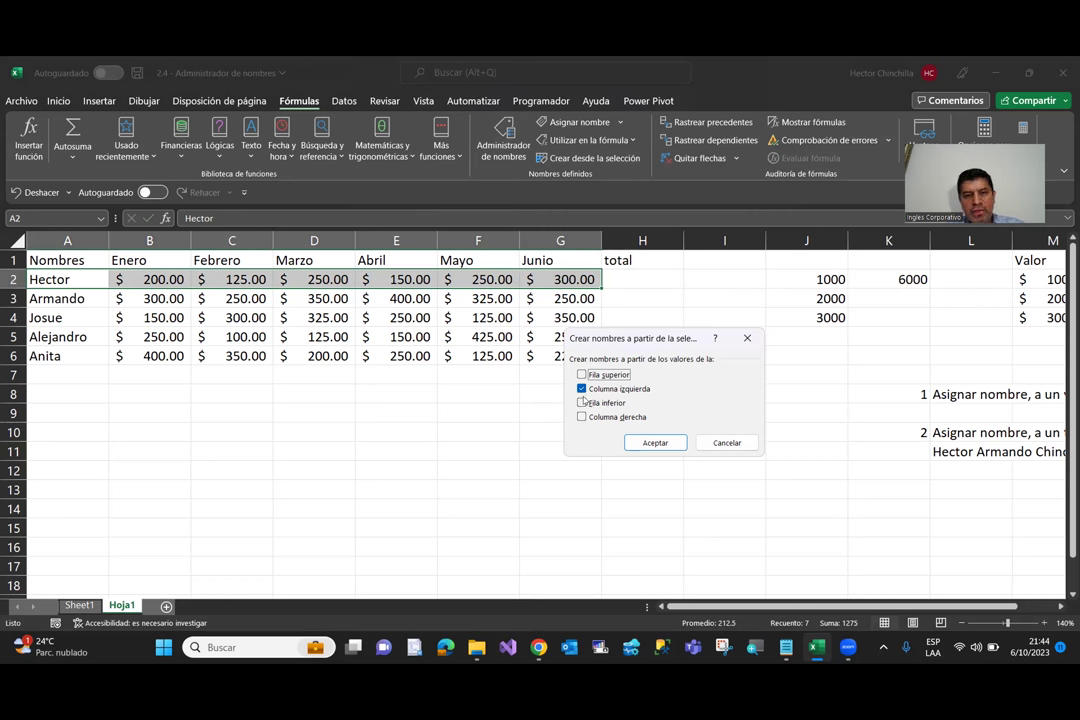
left_click(725, 443)
left_click(383, 508)
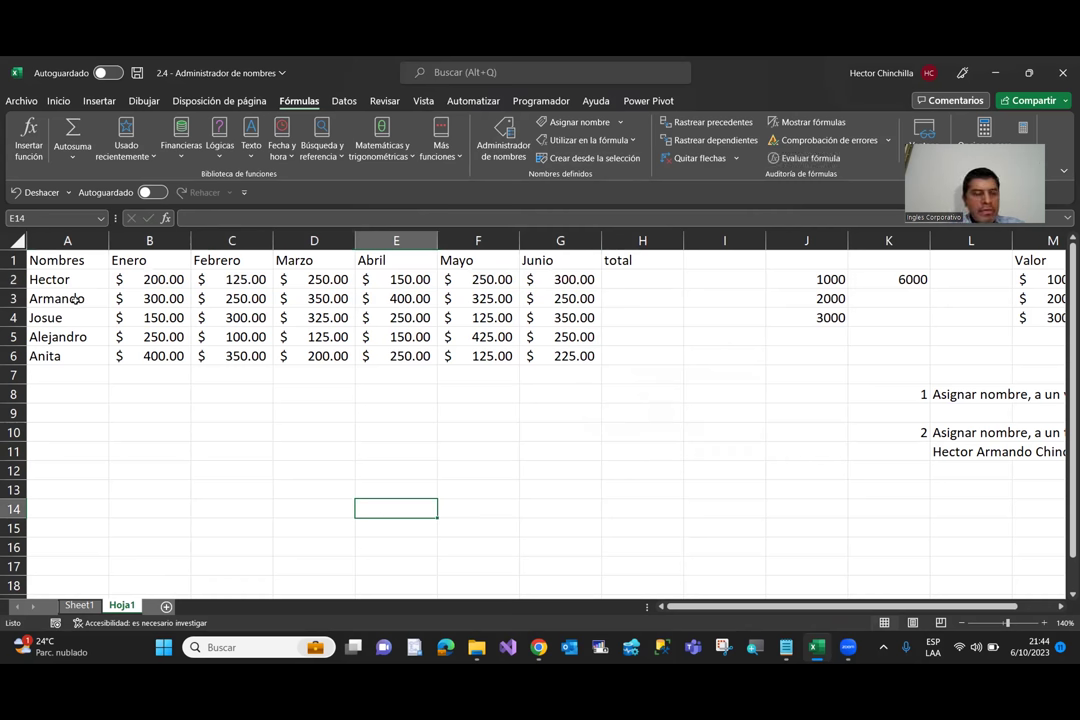
Step: Select A3:G3 and create the Armando name from the left-column label
left_click_drag(75, 298, 233, 302)
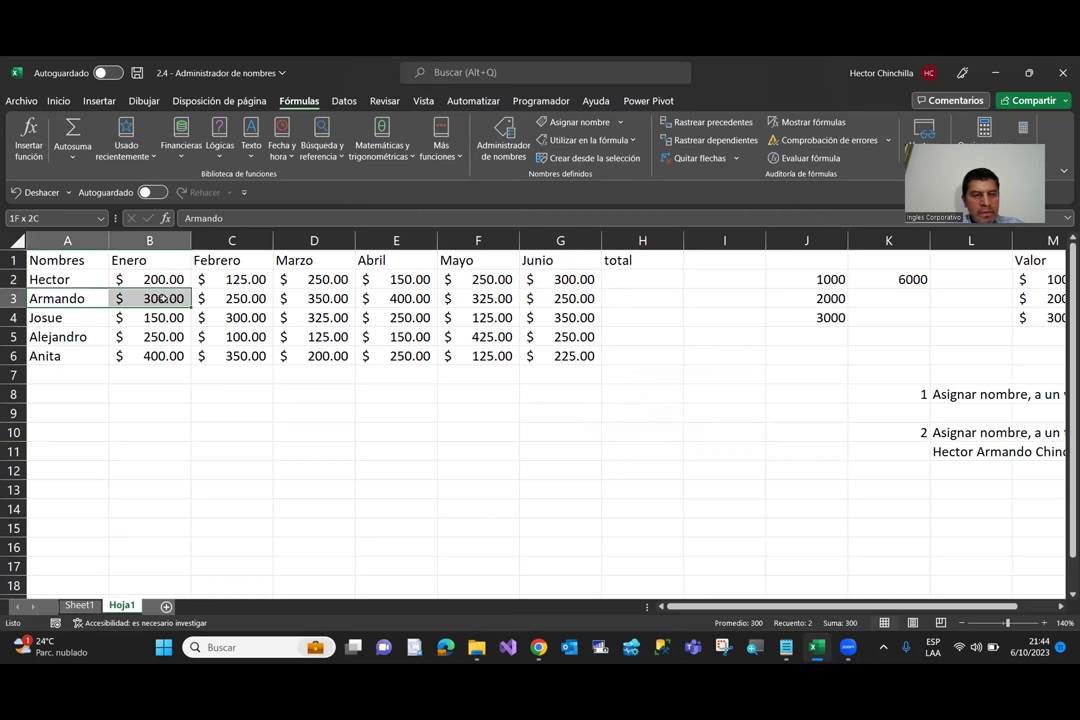
left_click_drag(310, 300, 557, 297)
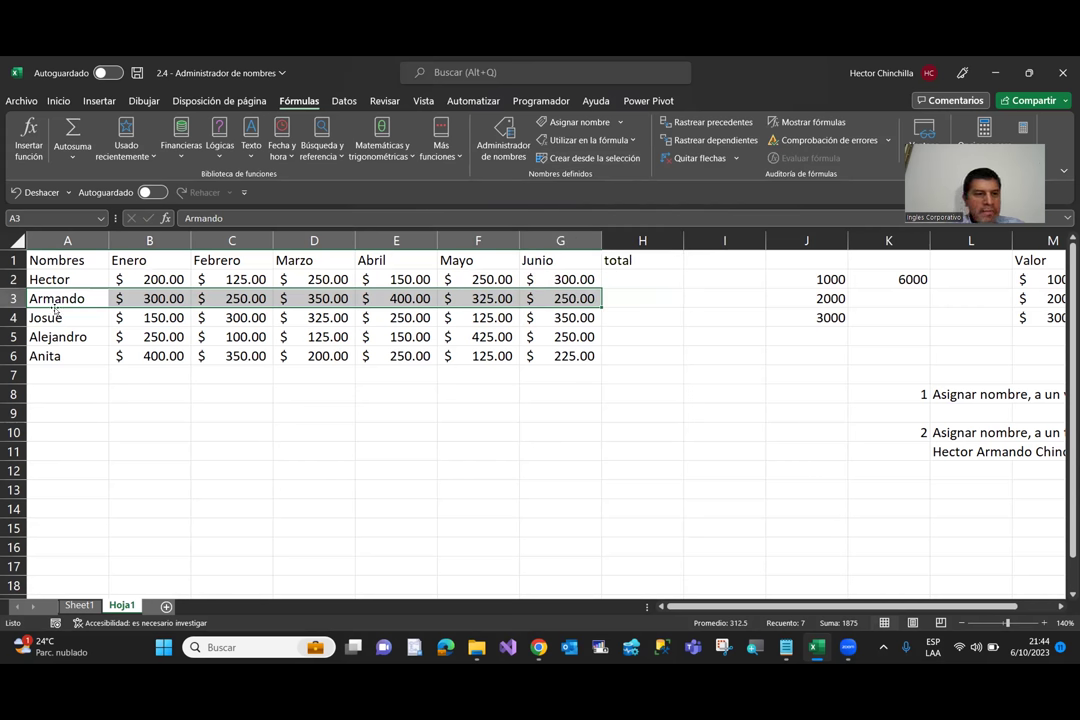
left_click(562, 160)
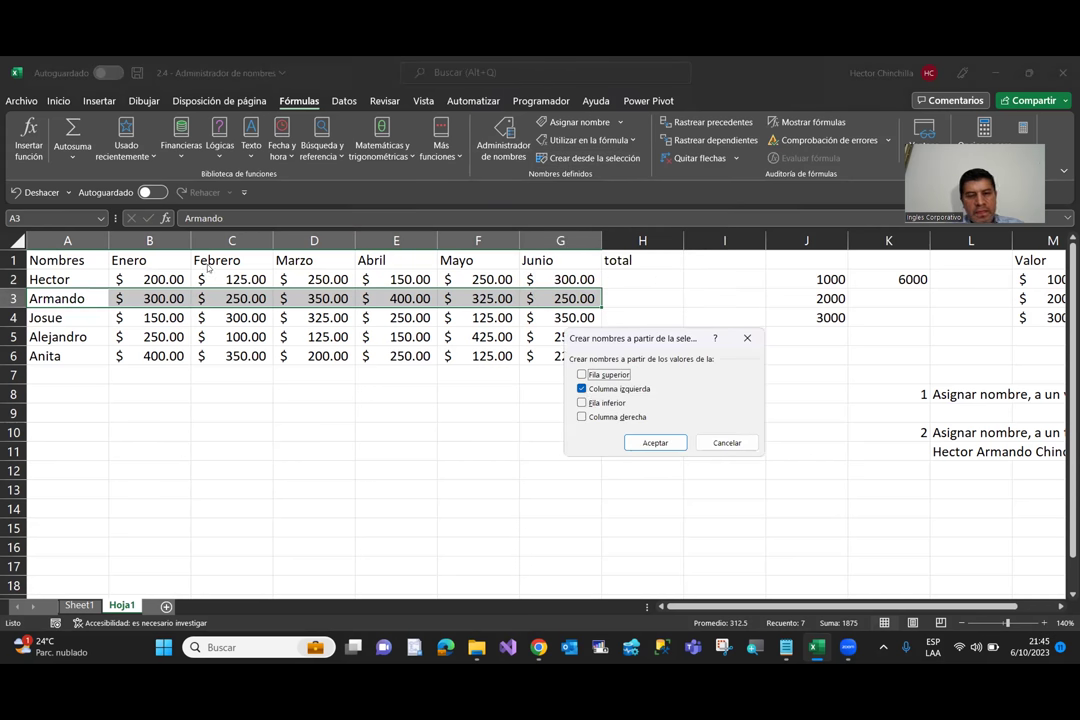
left_click(657, 442)
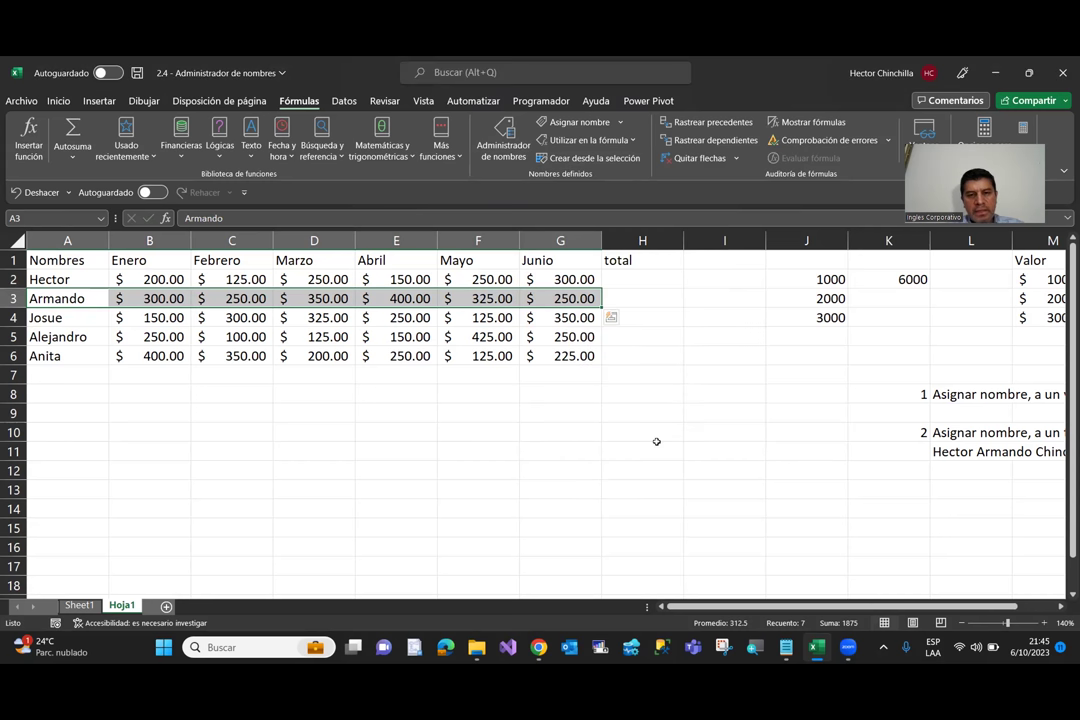
Step: Reselect Armando's monthly values and full row to check the new name
left_click(193, 453)
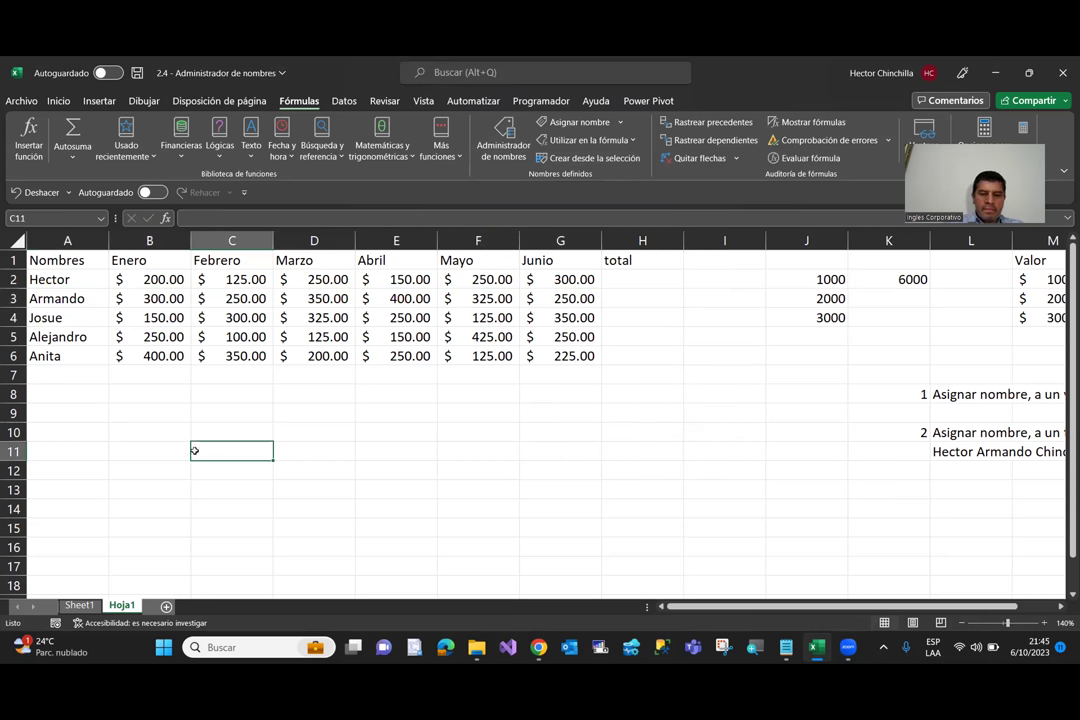
left_click(148, 298)
key("shift+Right")
key("shift+Right")
key("shift+Right")
key("shift+Right")
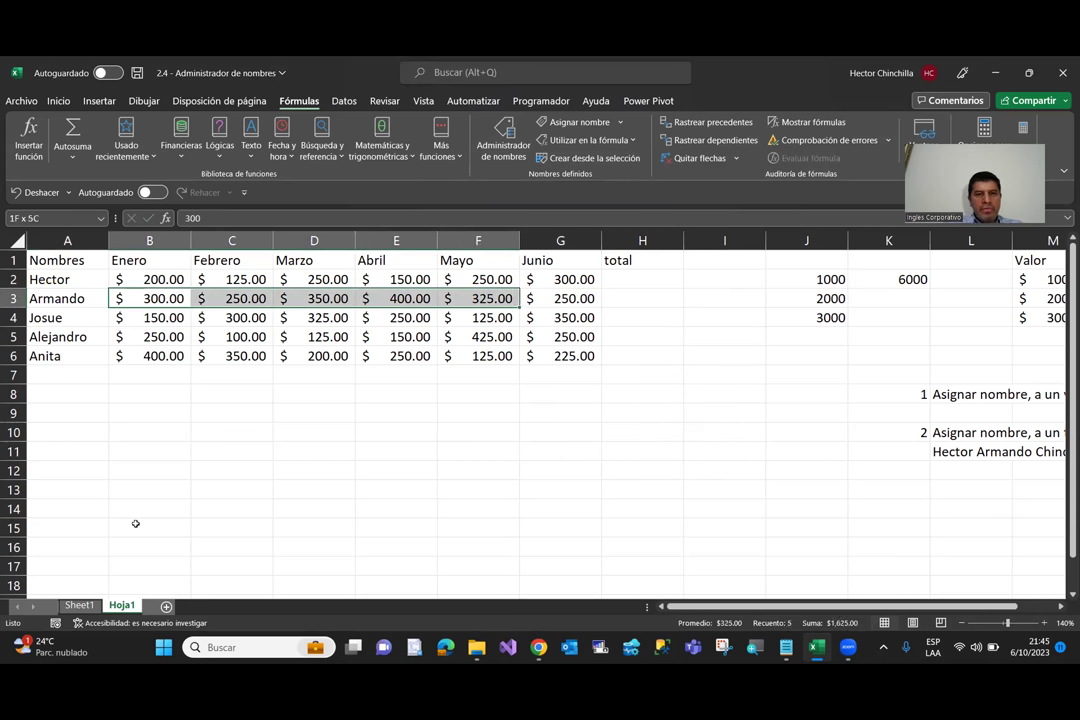
key("shift+Right")
key("Left")
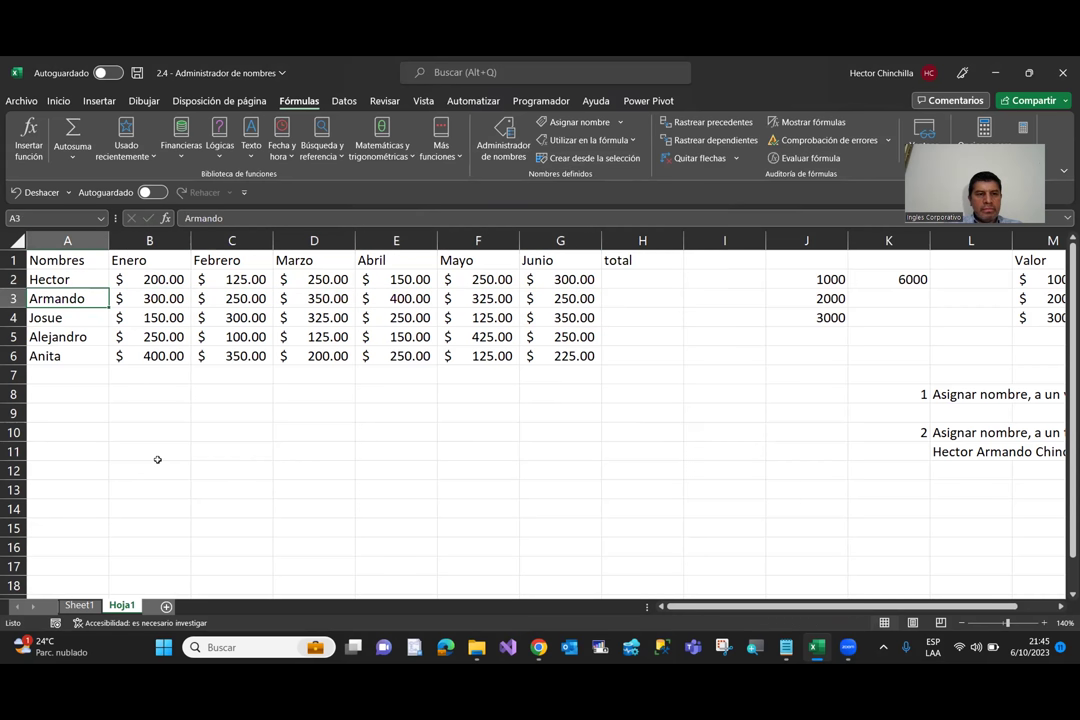
key("shift+Right")
key("shift+Right")
key("shift+Right")
key("shift+Right")
key("shift+Right")
key("shift+Right")
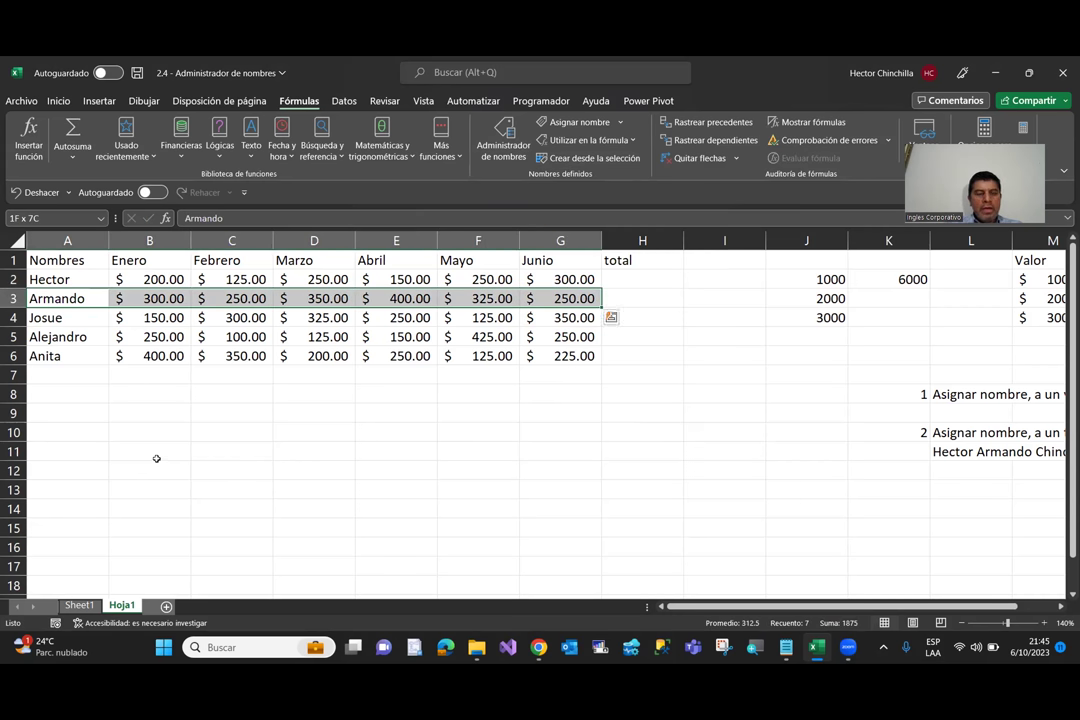
left_click(136, 392)
Step: Select Armando's B3:G3 values again to confirm they carry the name Armando
left_click(77, 298)
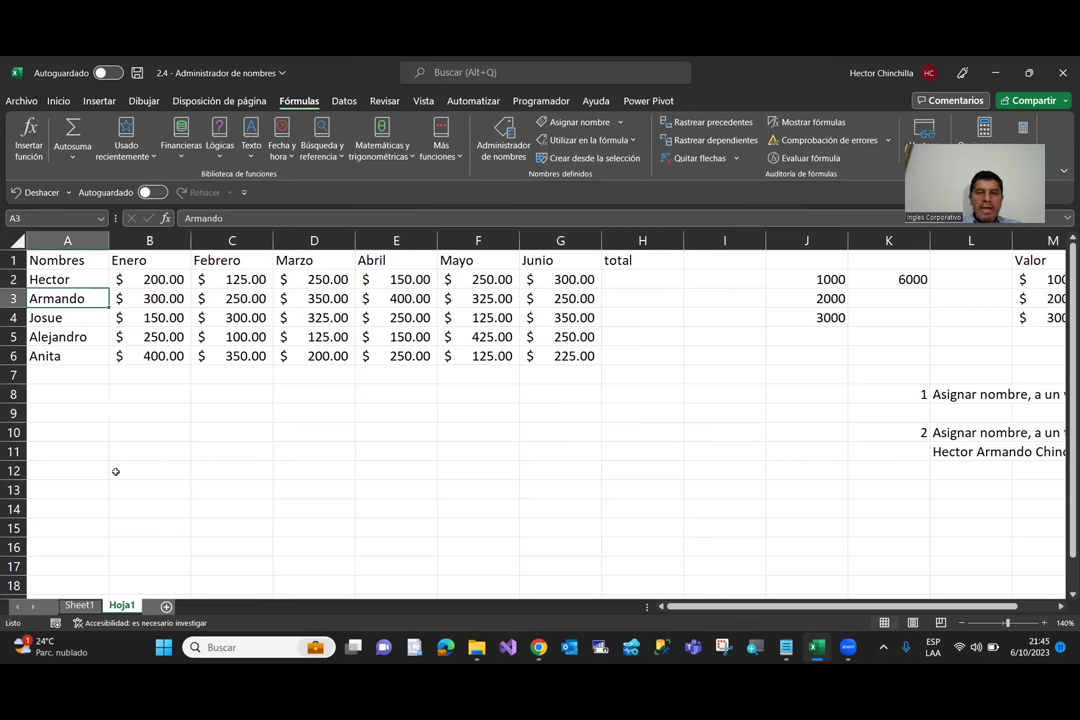
key("Right")
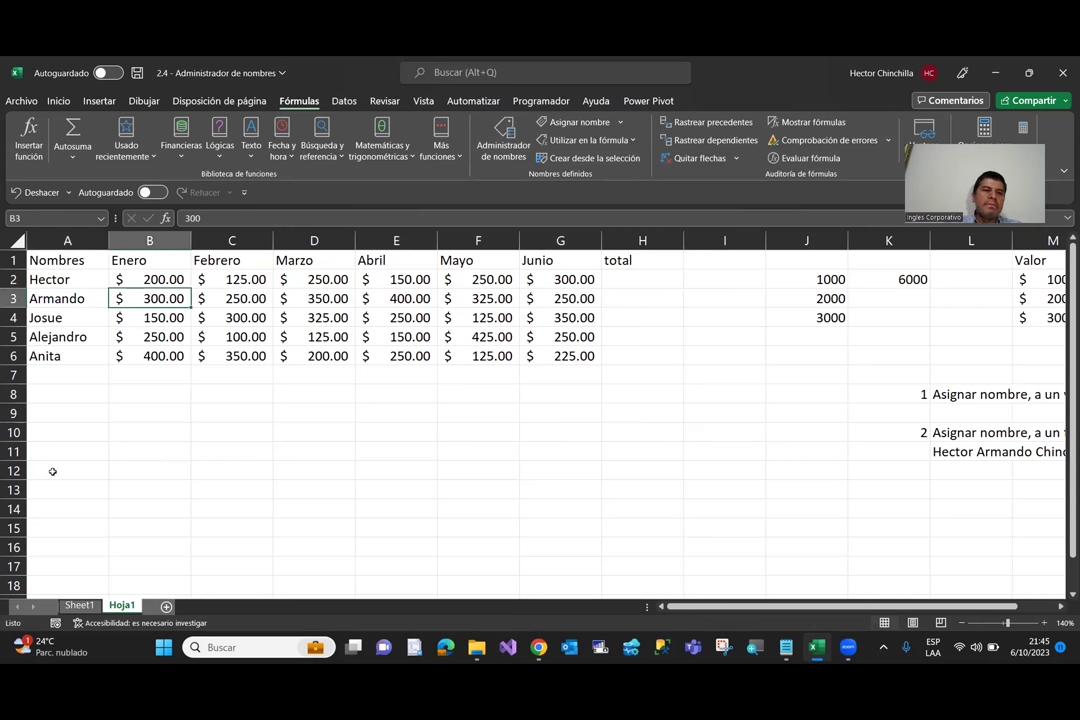
key("Left")
key("Right")
key("Left")
key("Right")
key("shift+Right")
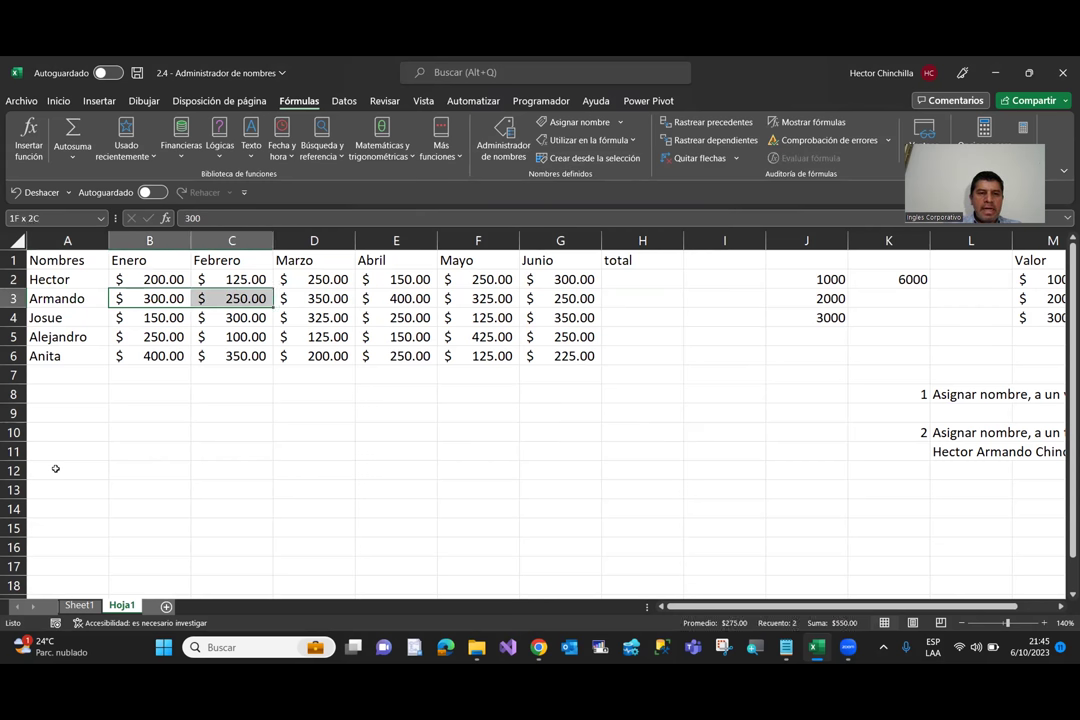
key("shift+Right")
key("shift+Right")
key("shift+Right")
key("shift+Right")
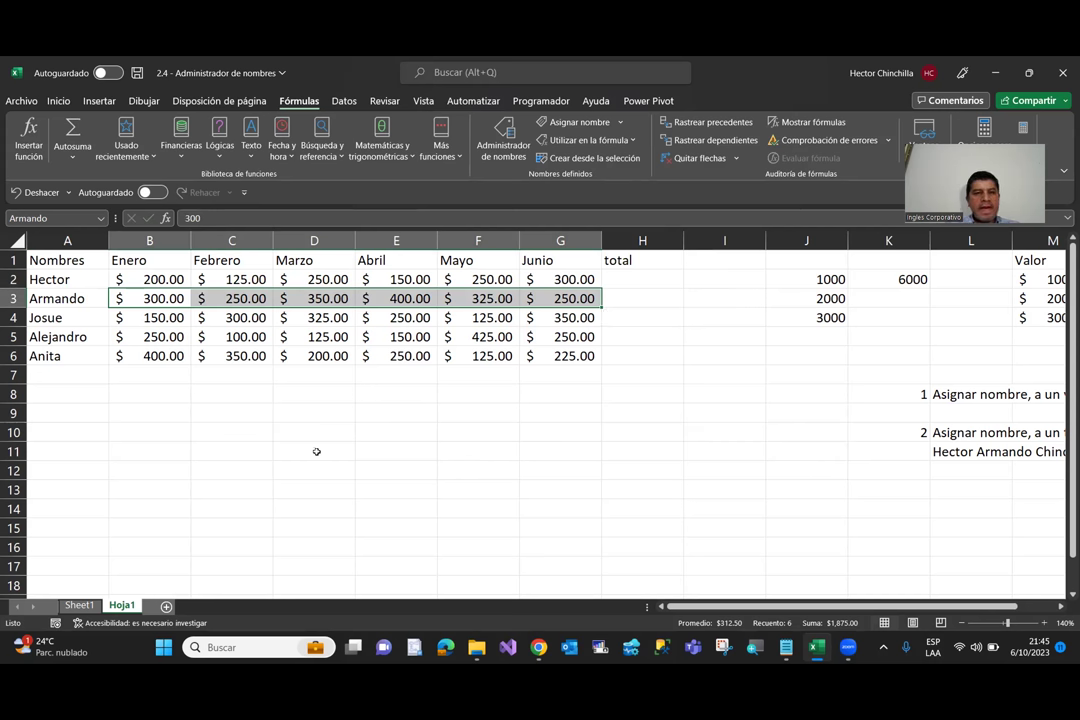
left_click(316, 452)
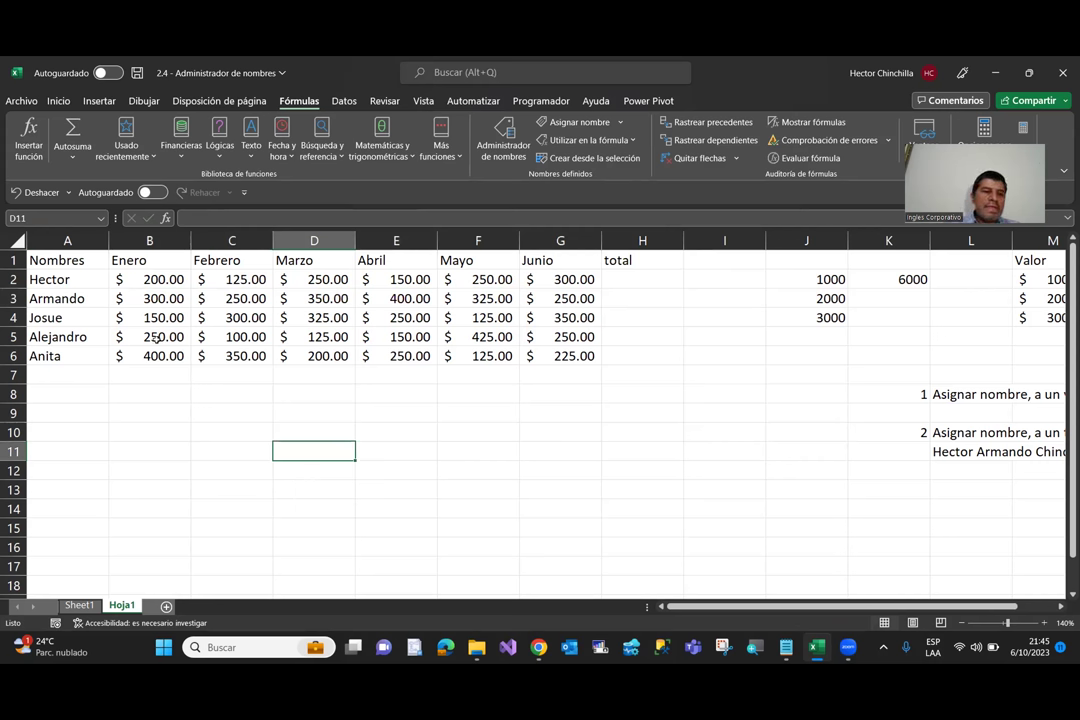
Step: Select Josue's B4:G4 sales and name them Josue in the Name Box
left_click_drag(147, 318, 535, 317)
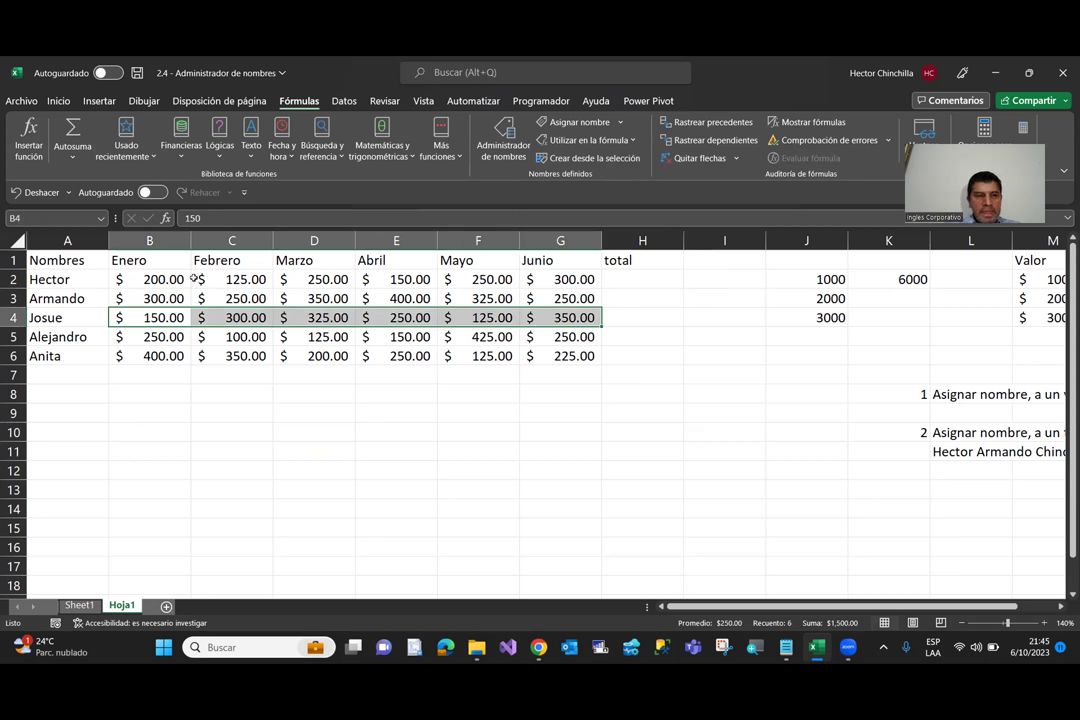
left_click(34, 218)
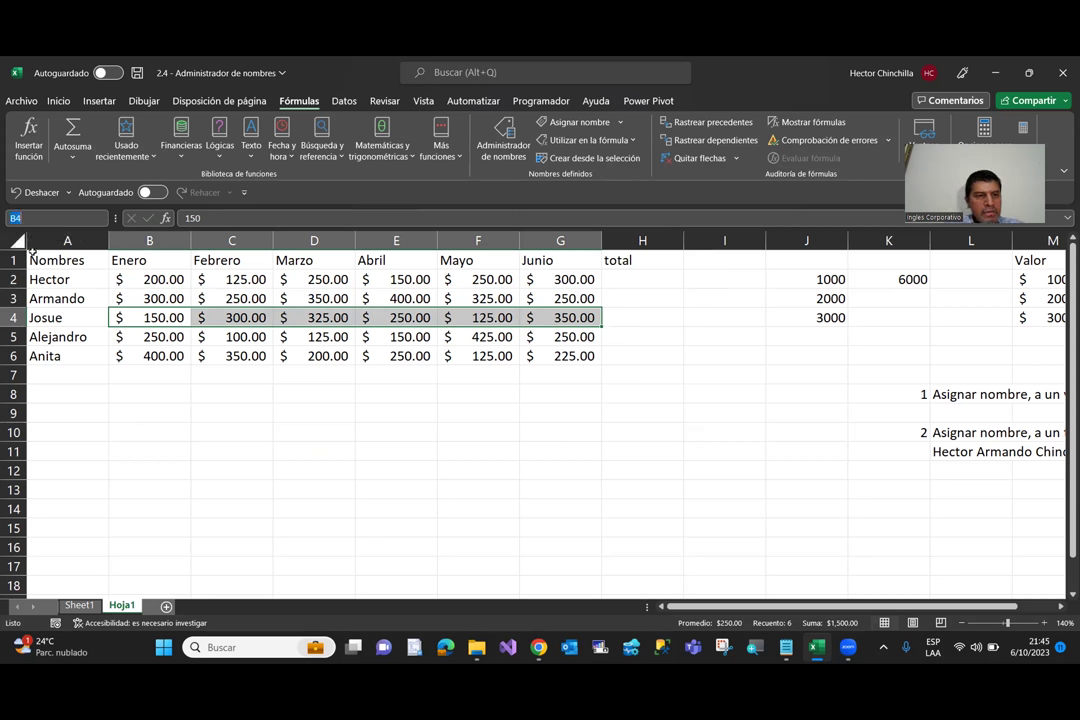
left_click(53, 220)
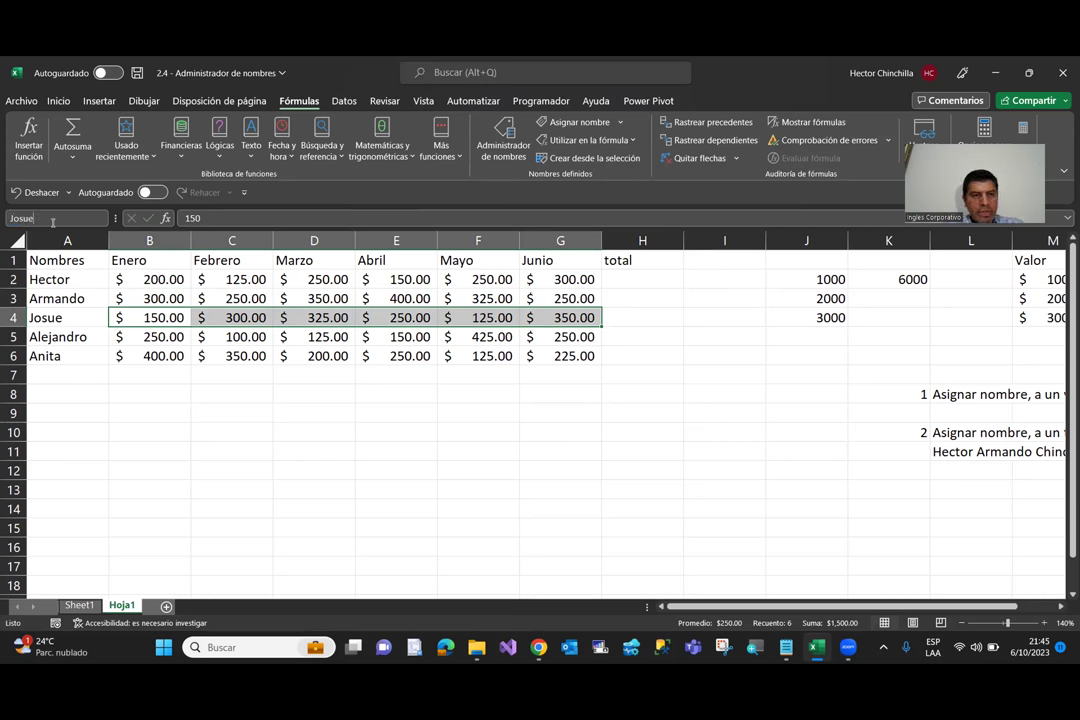
left_click(168, 390)
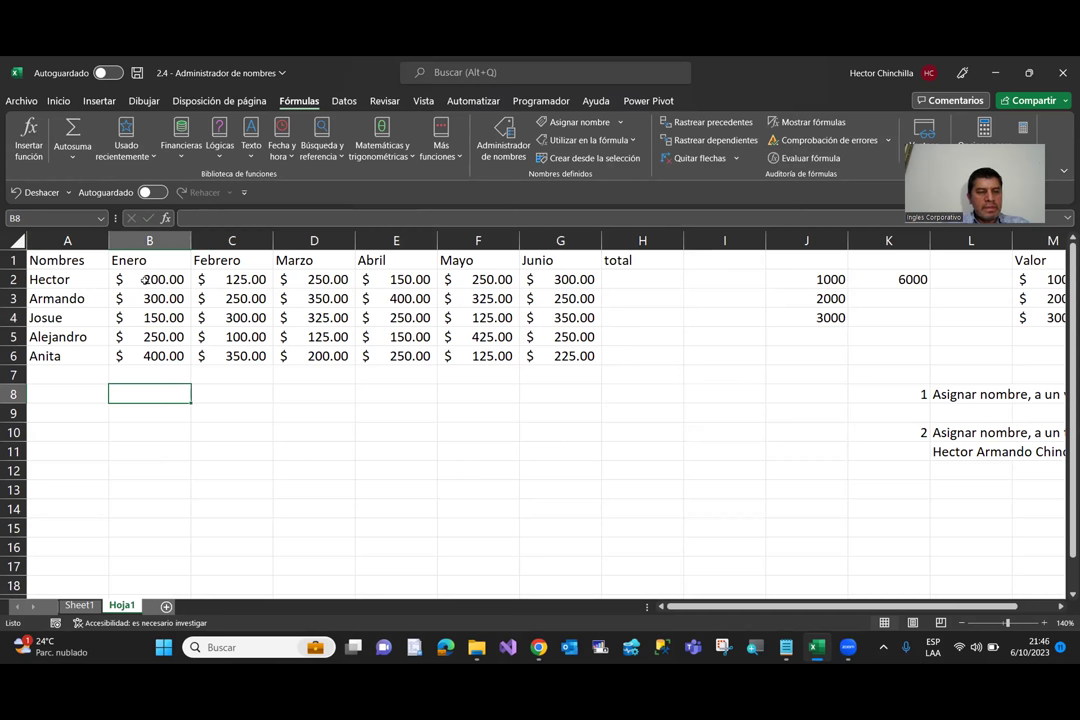
left_click(144, 280)
left_click(150, 451)
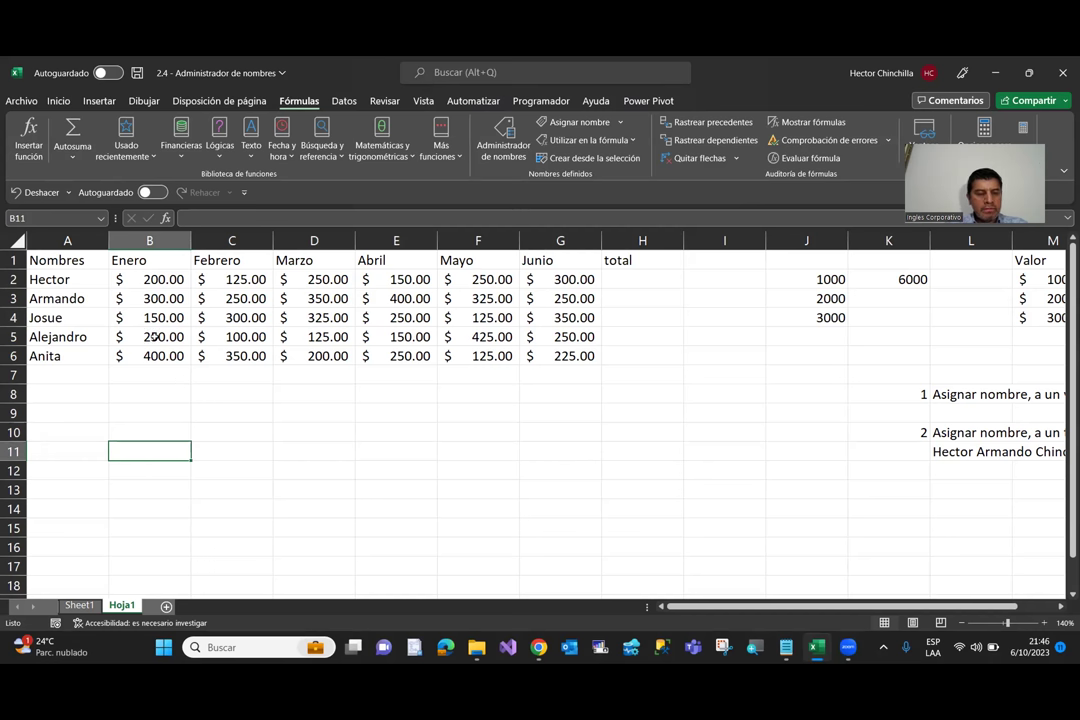
Step: Name Alejandro's B5:G5 sales from his A5 label and reselect them to verify
left_click_drag(96, 338, 566, 336)
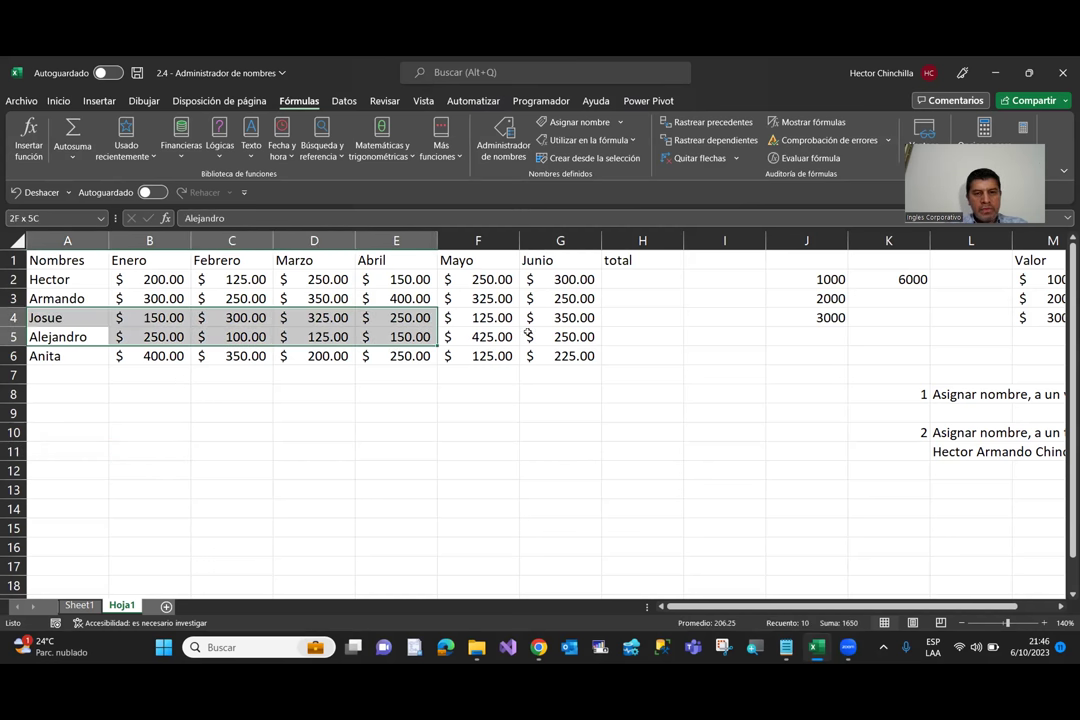
left_click(588, 158)
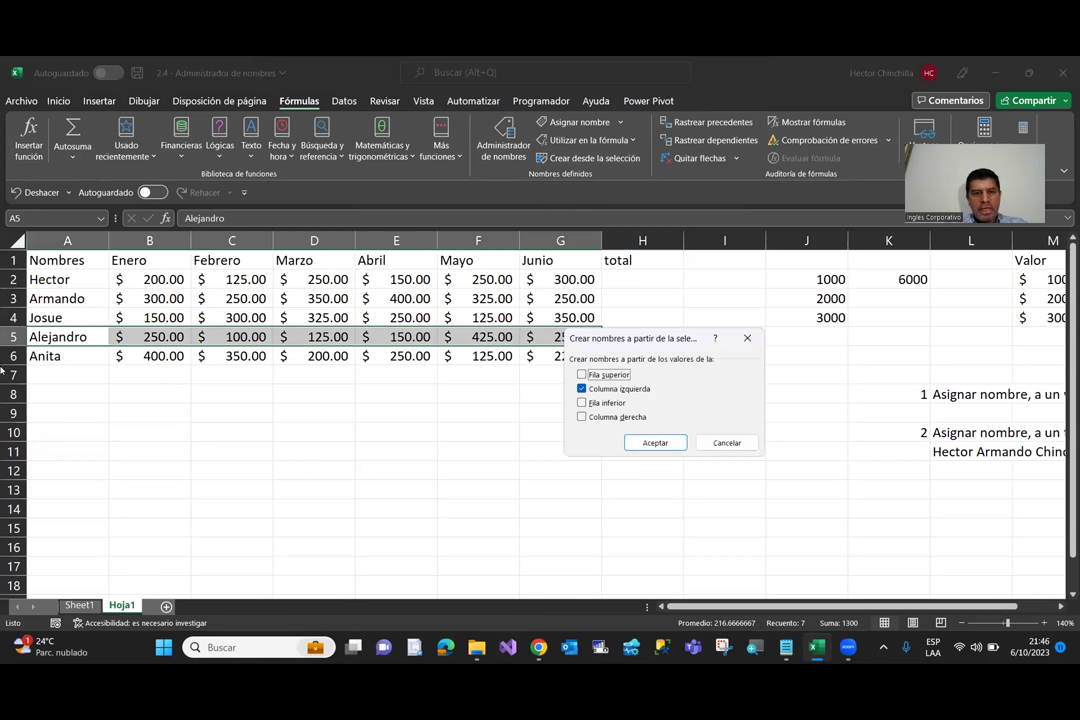
left_click(654, 442)
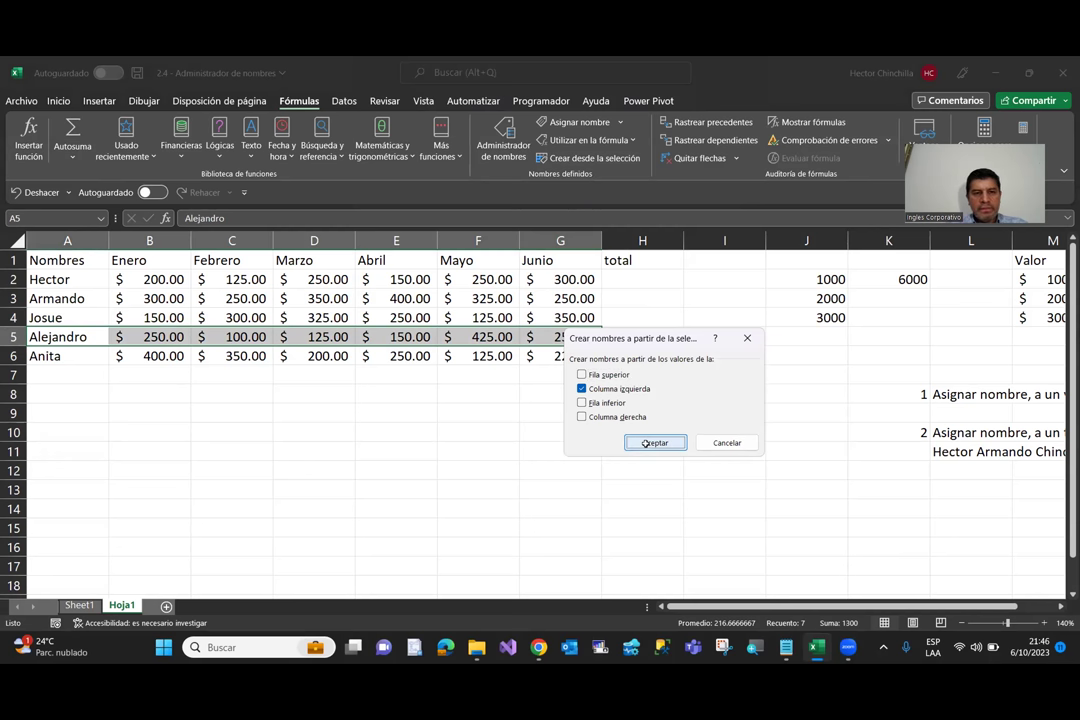
left_click(160, 447)
left_click_drag(150, 338, 545, 337)
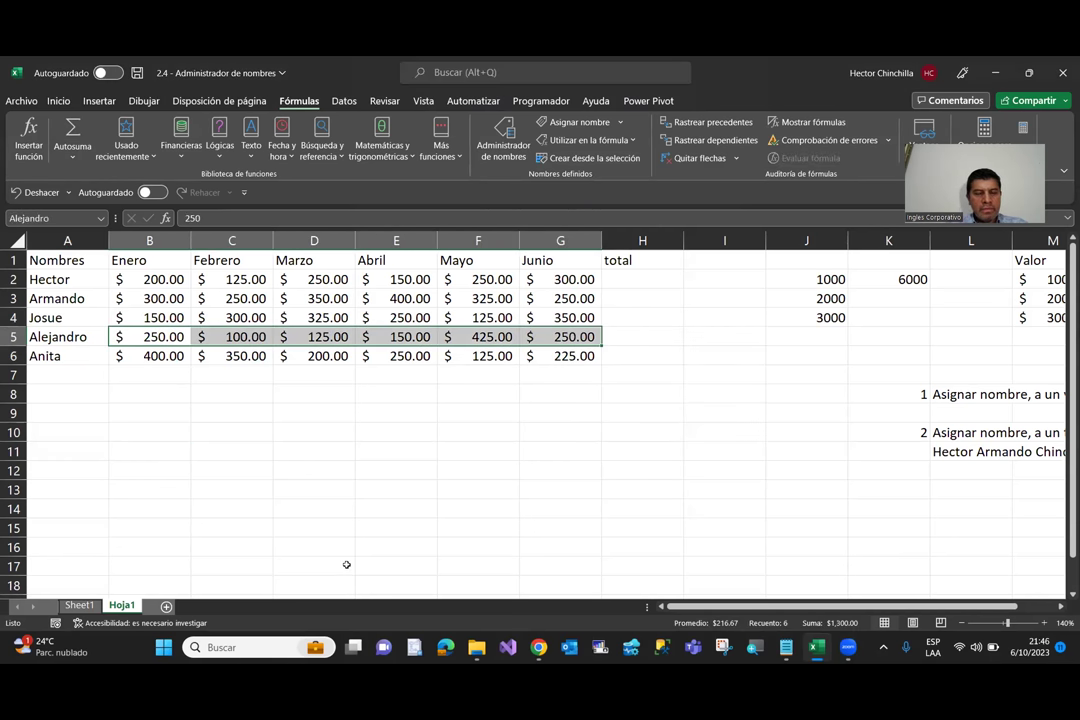
left_click(202, 448)
Step: Select A6:G6 and create the Anita name from Columna izquierda
left_click_drag(60, 356, 553, 359)
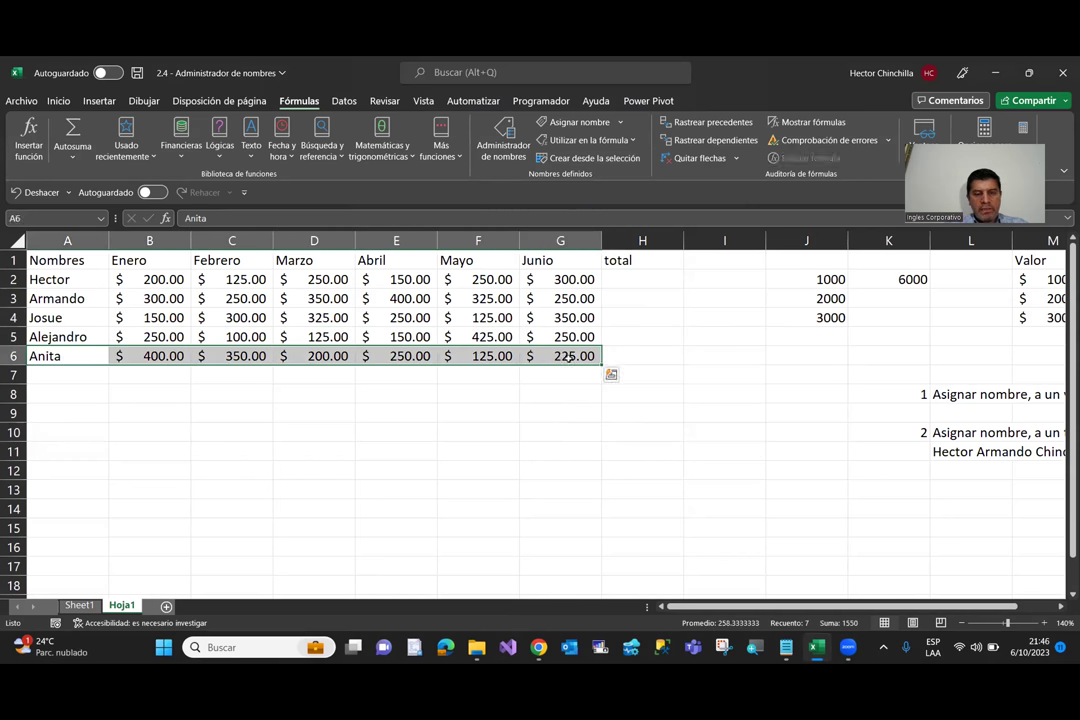
left_click(570, 159)
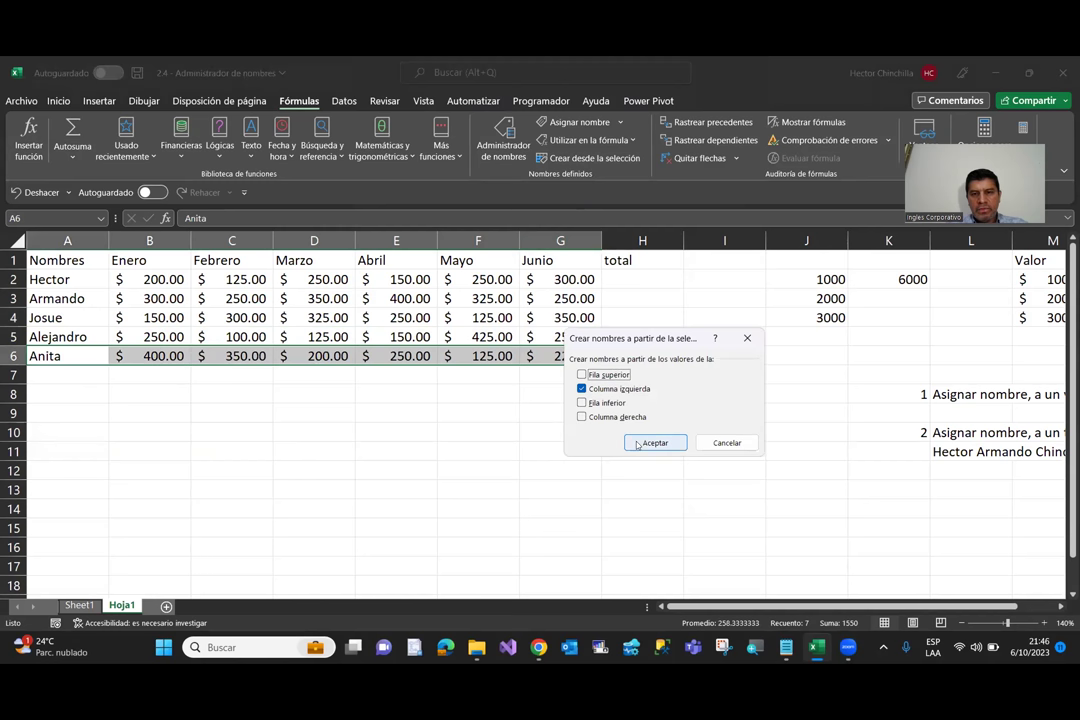
left_click(636, 444)
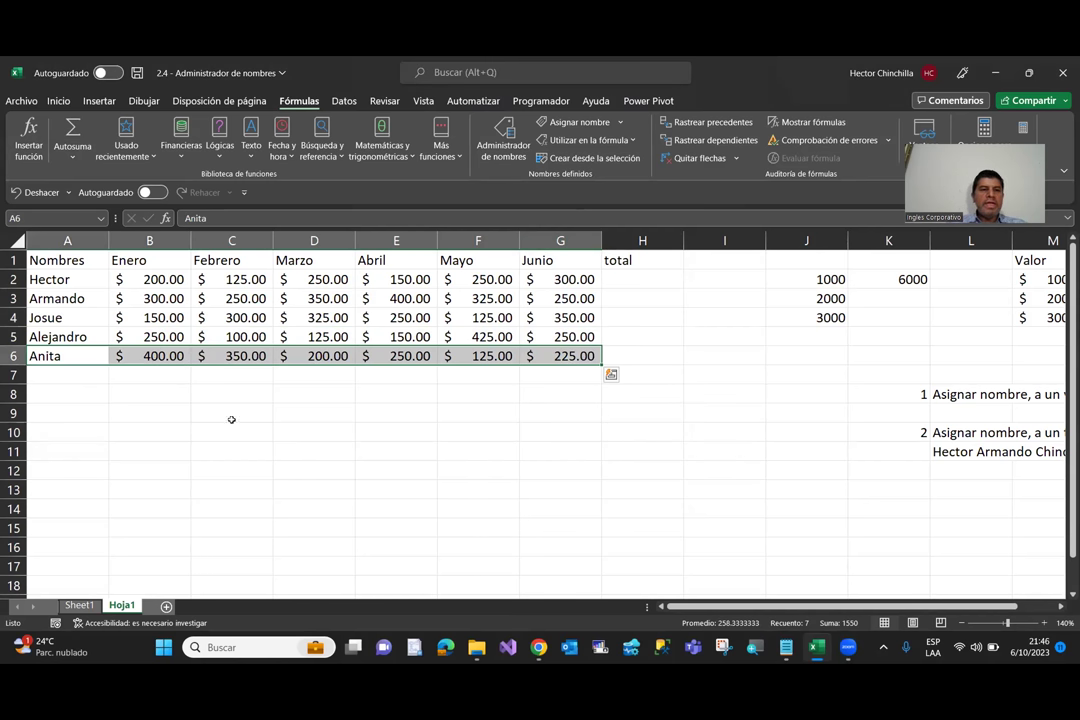
left_click(116, 405)
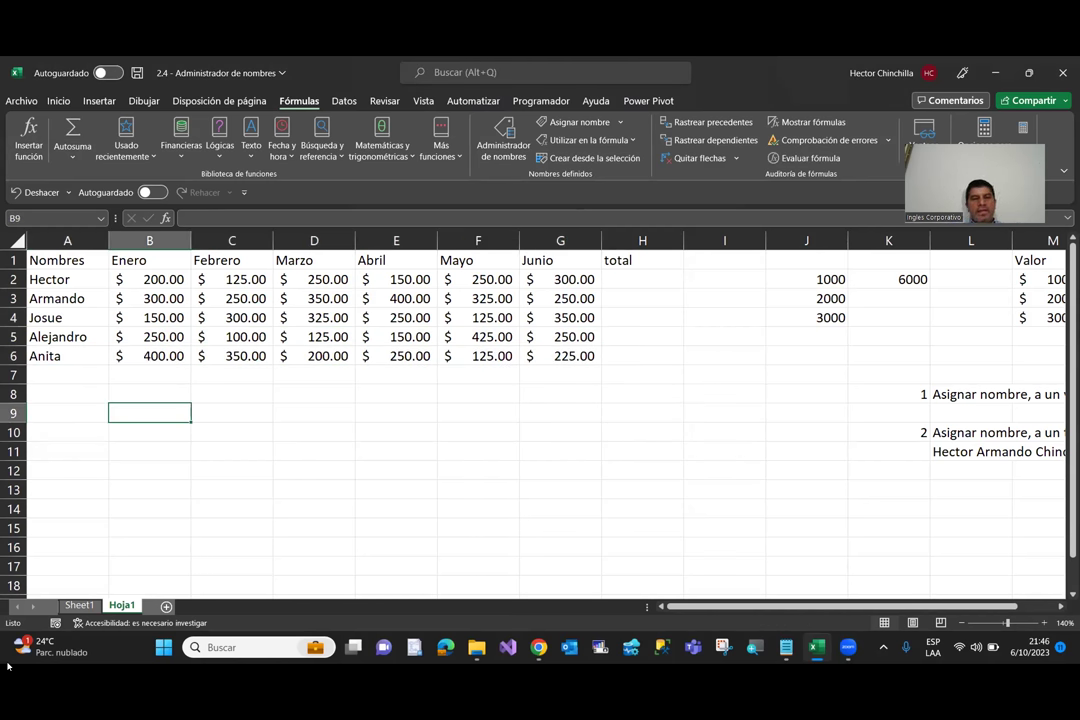
left_click(72, 643)
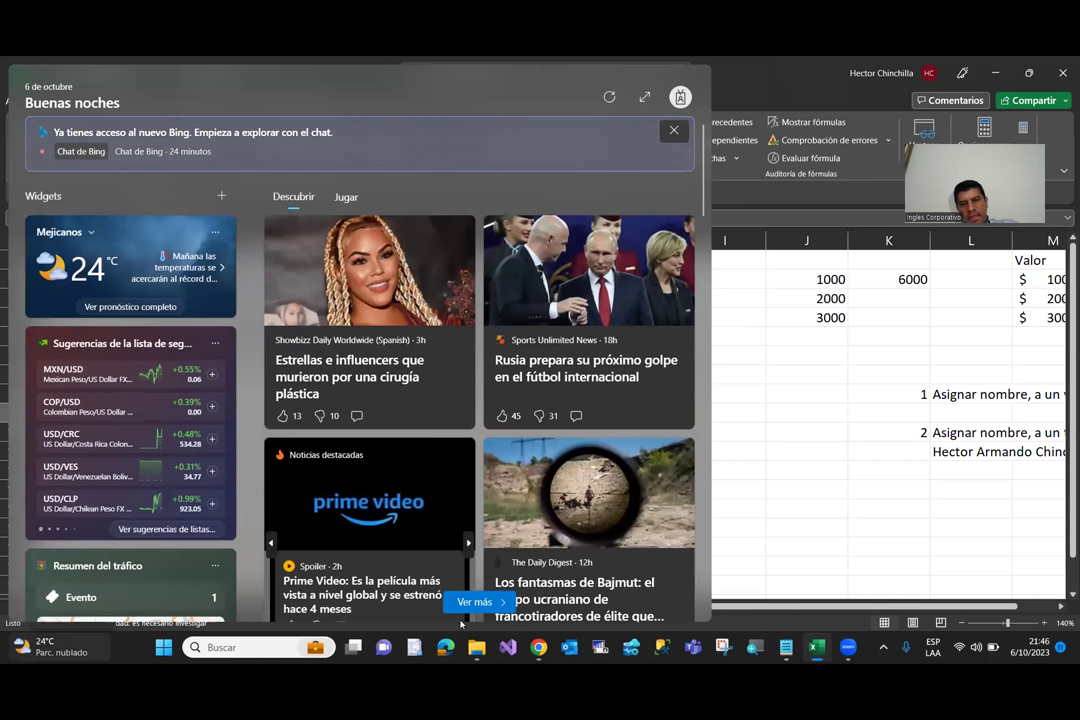
key("Escape")
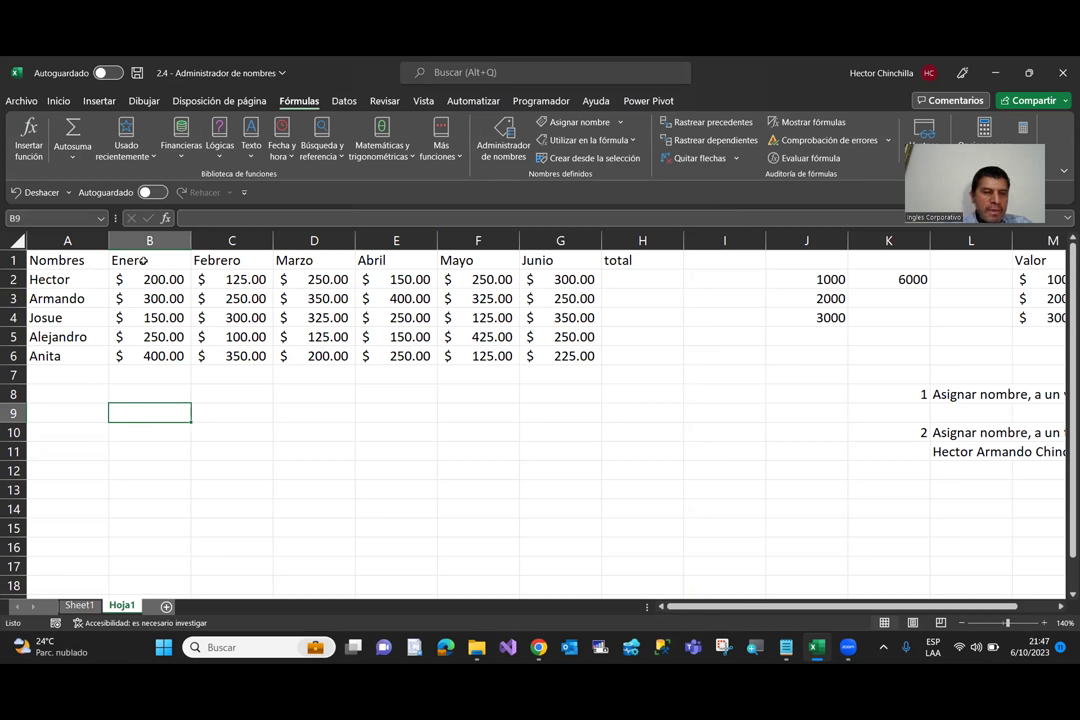
Step: Name the January values Enero from the B1 header using Fila superior, then verify
left_click_drag(145, 260, 156, 350)
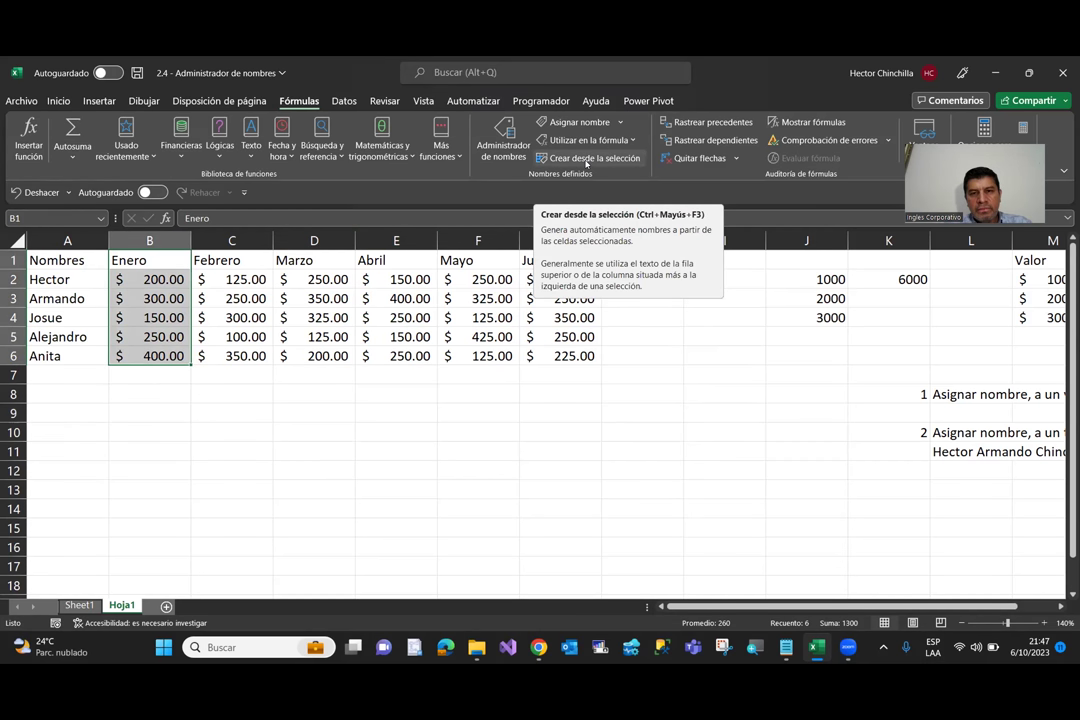
left_click(585, 158)
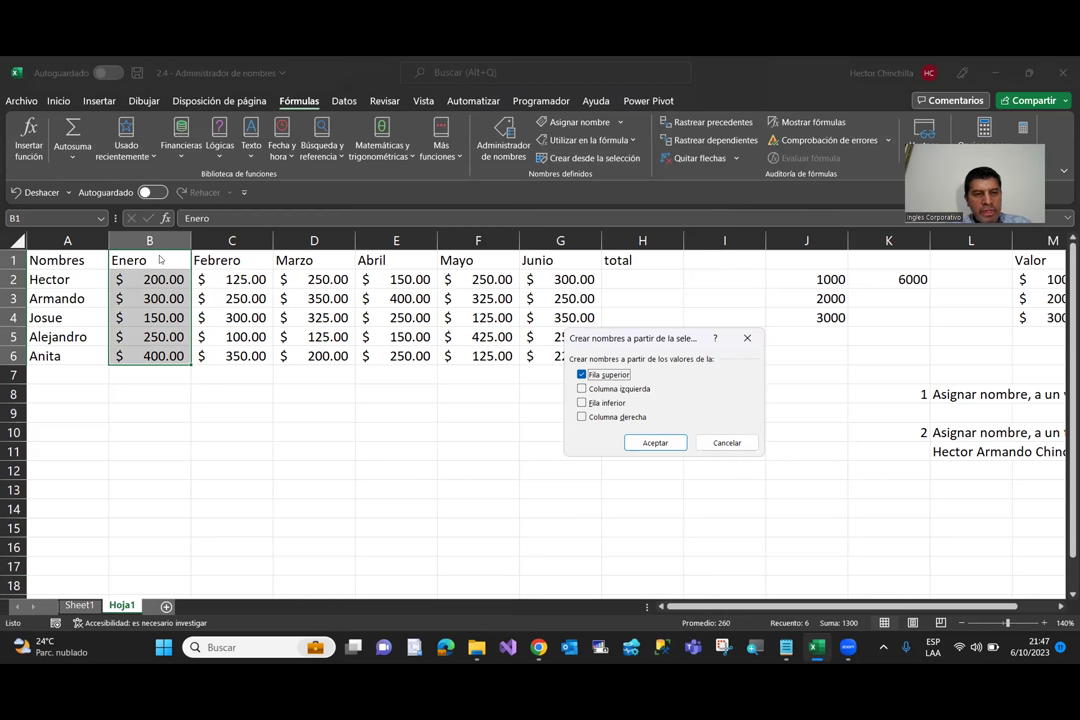
left_click(658, 446)
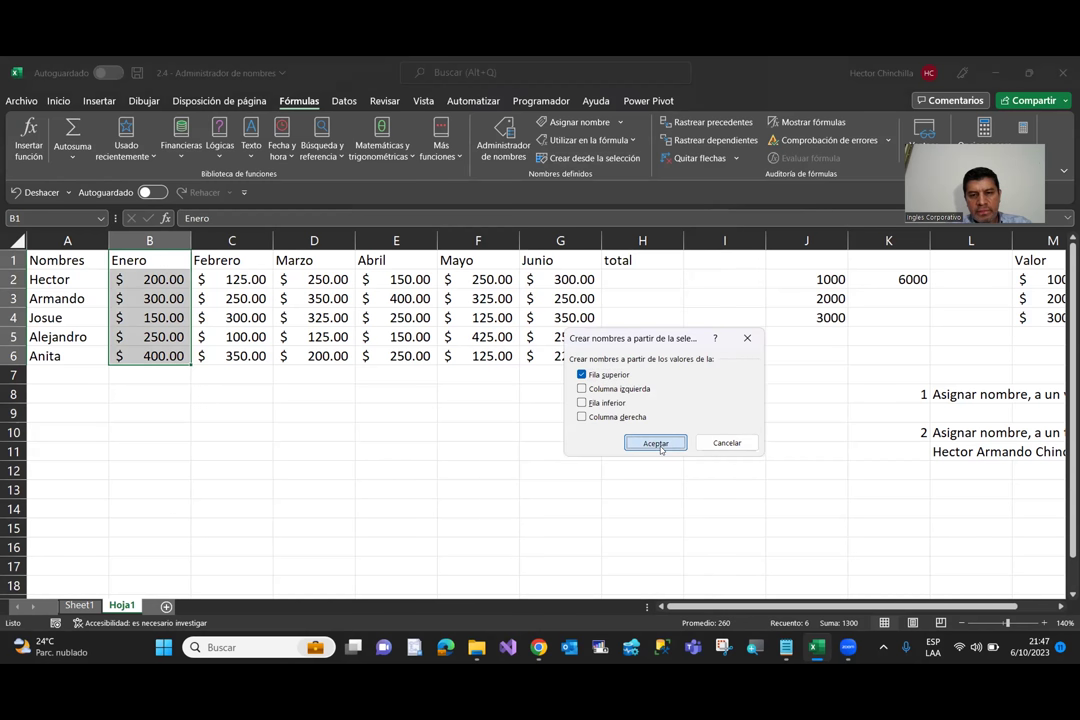
left_click(313, 432)
left_click(152, 280)
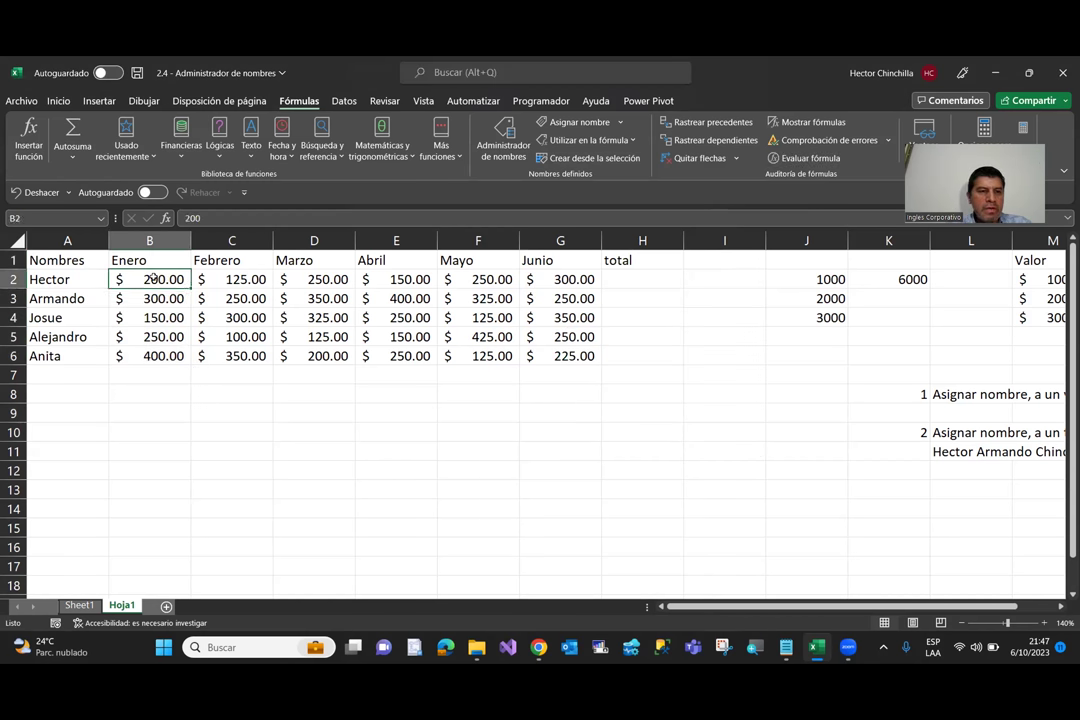
left_click_drag(152, 280, 152, 356)
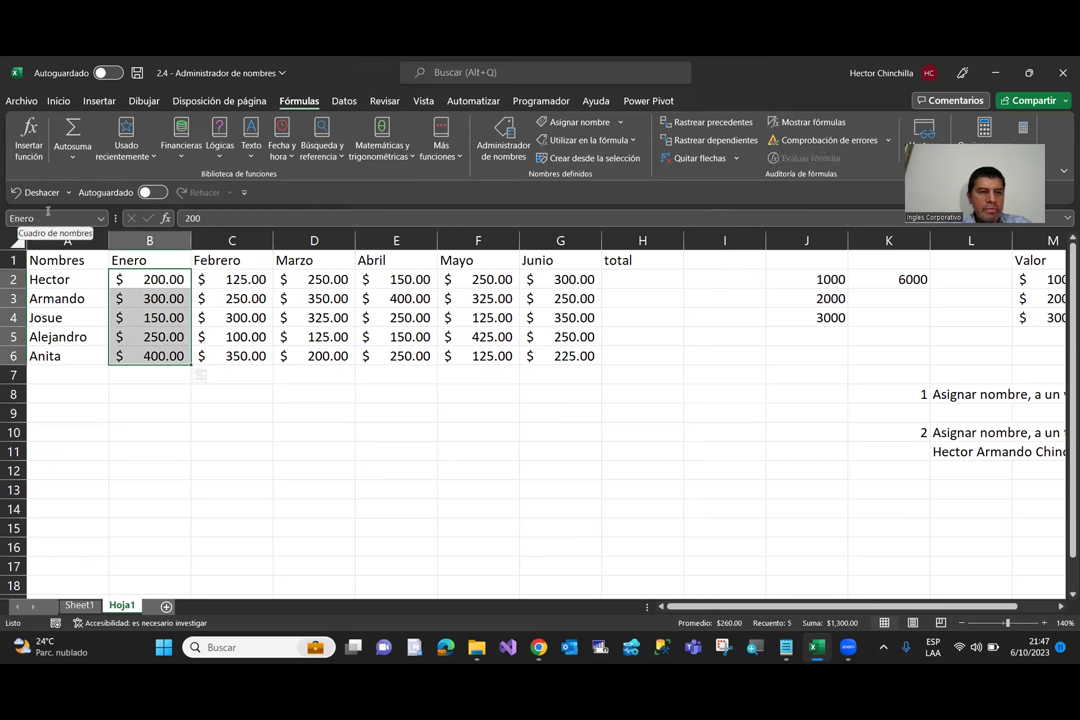
left_click(165, 430)
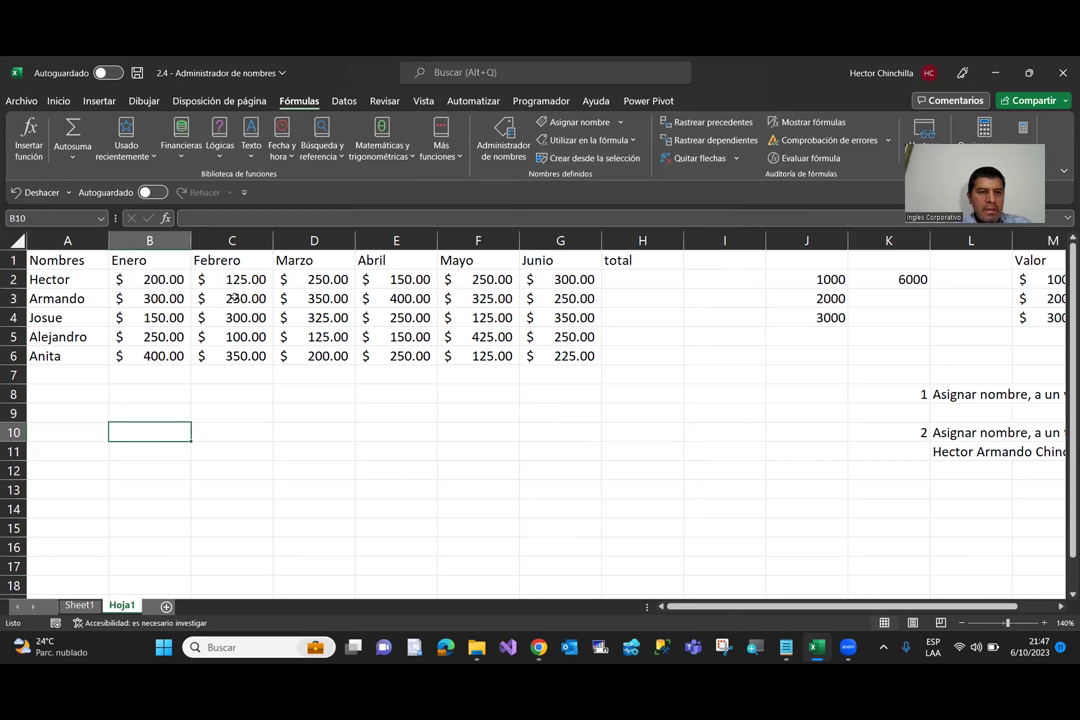
Step: Name the February values Febrero from the C1 header using Fila superior
left_click_drag(231, 262, 232, 356)
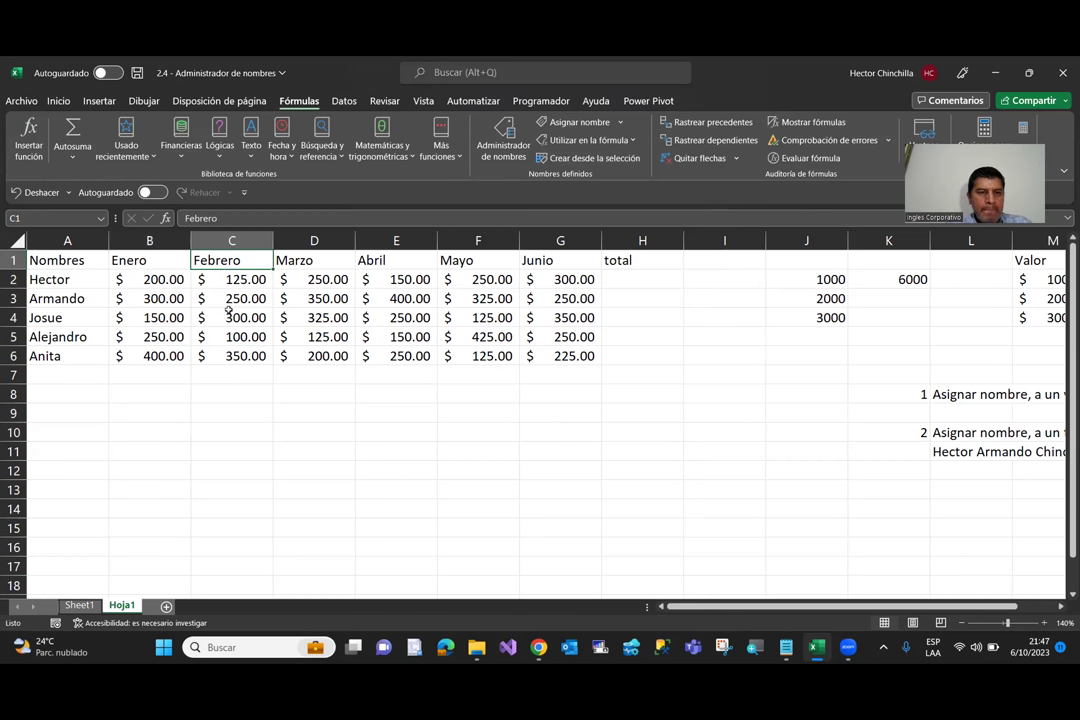
left_click(569, 160)
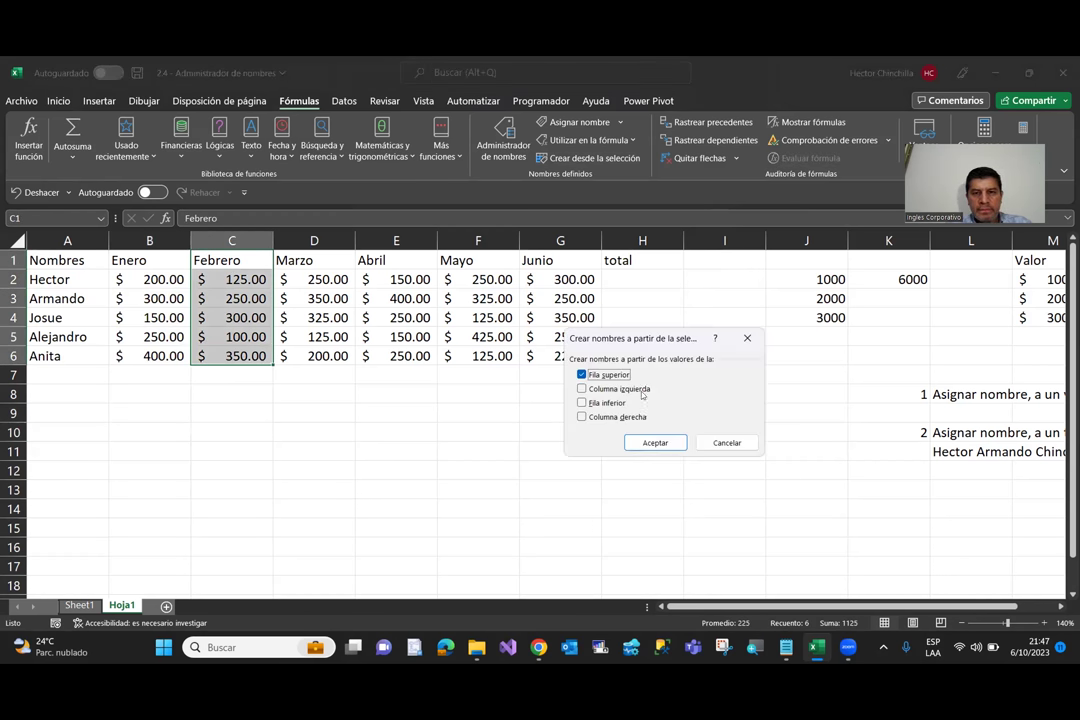
left_click(645, 443)
Step: Name the Marzo sales values D2:D6 Marzo in the Name Box
left_click(233, 412)
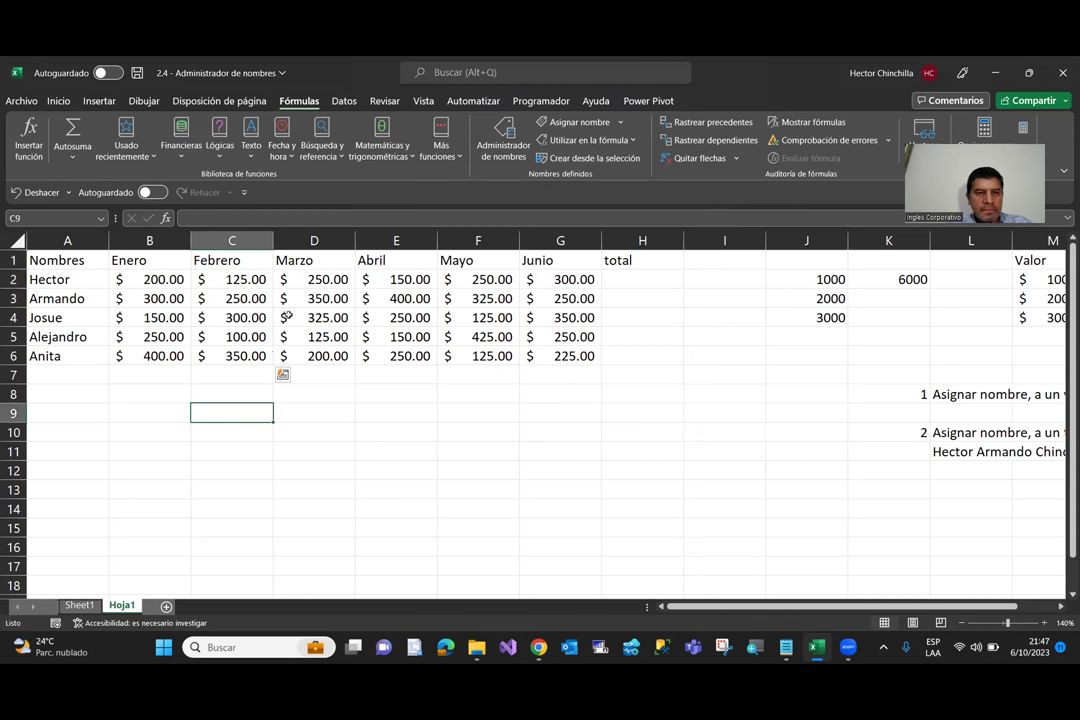
left_click_drag(310, 280, 306, 352)
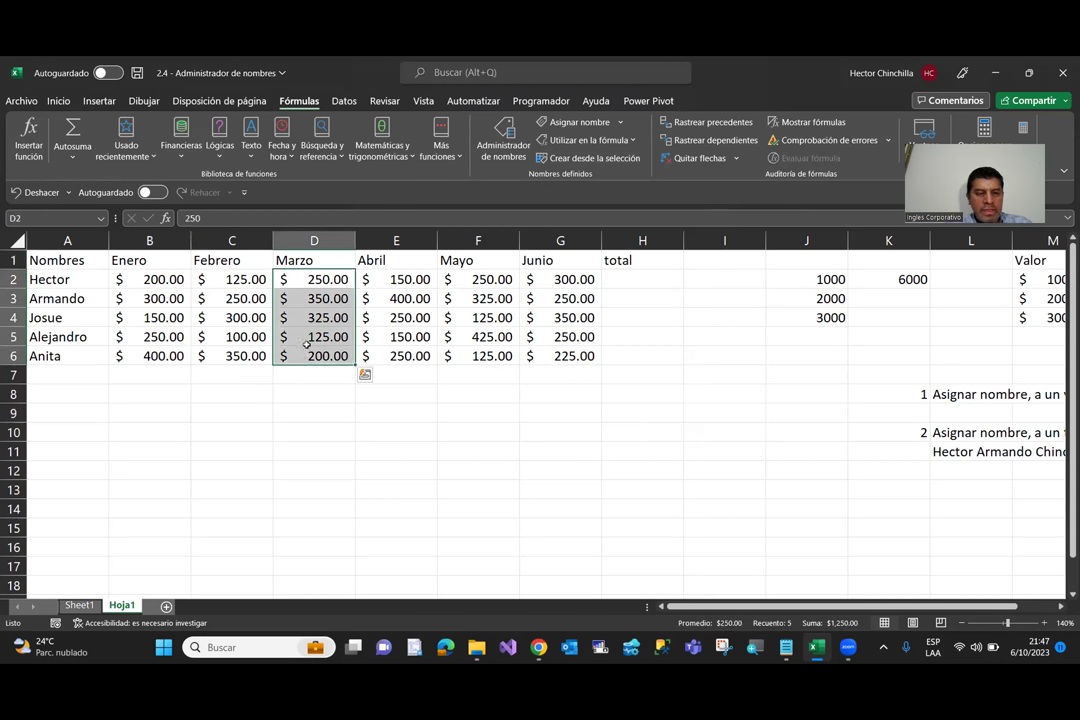
left_click(70, 217)
type("Marzo")
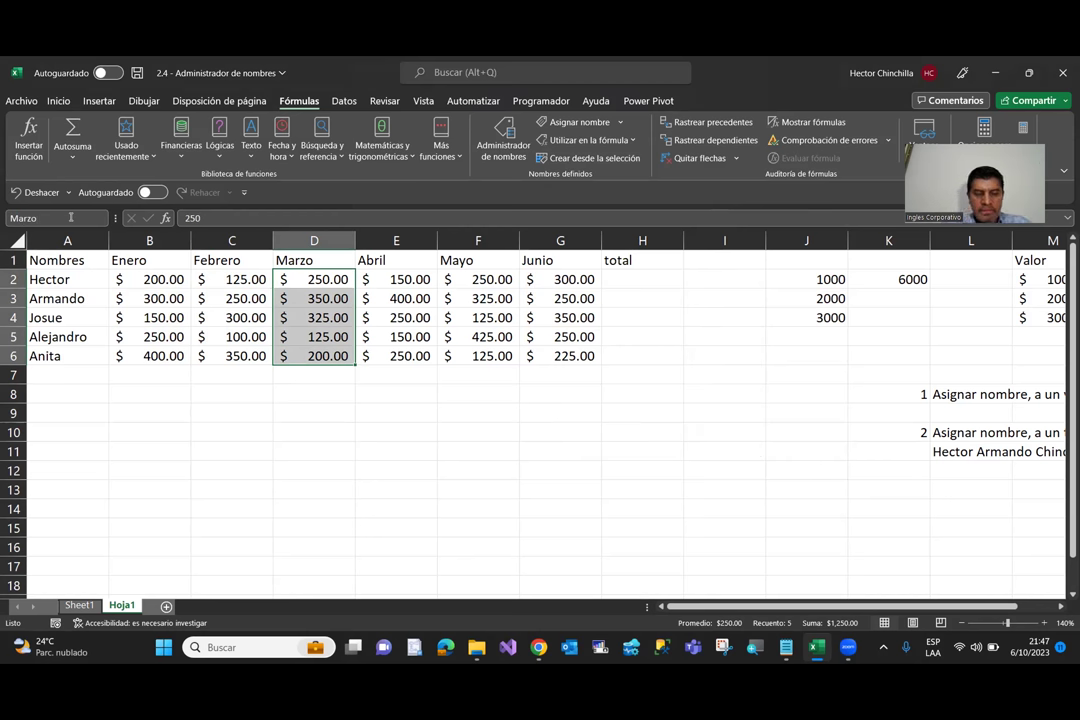
key("Return")
Step: Name the Abril values E2:E6 Abril, then reselect the Enero and Abril ranges to confirm
key("Up")
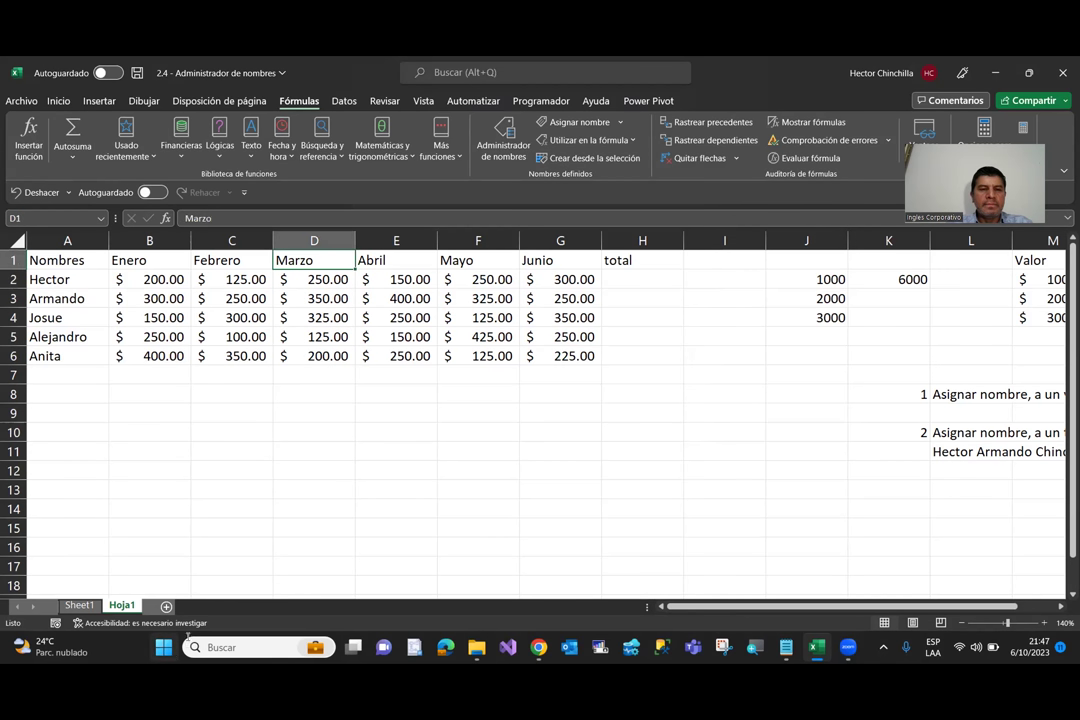
key("Right")
key("Down")
key("Left")
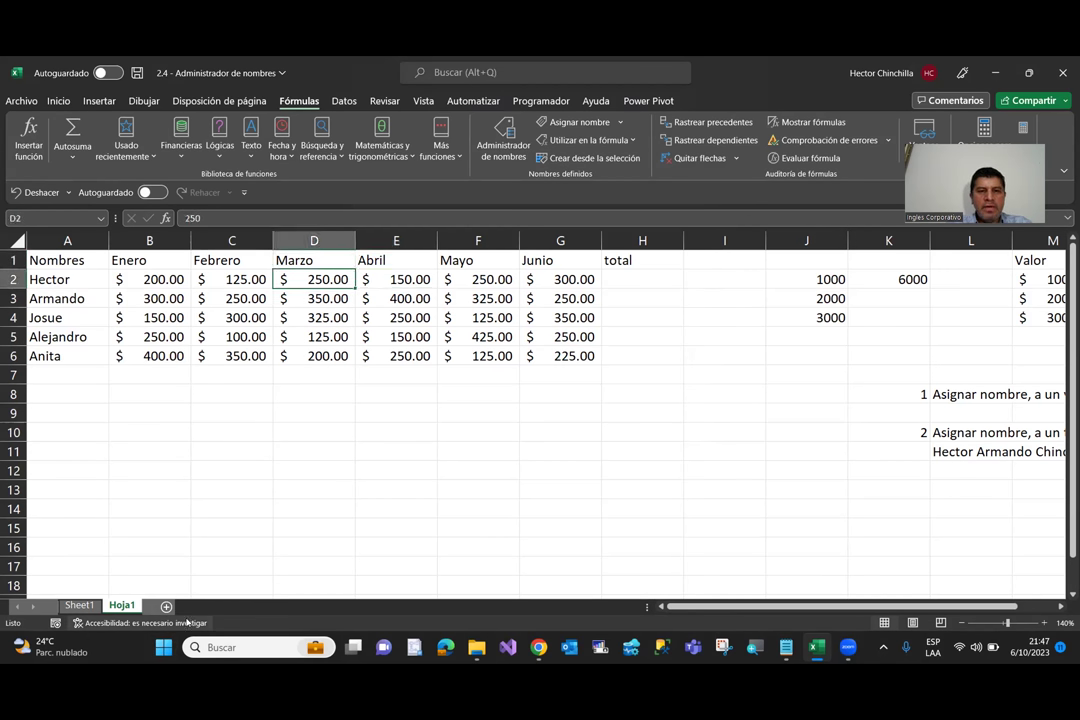
key("Right")
key("Left")
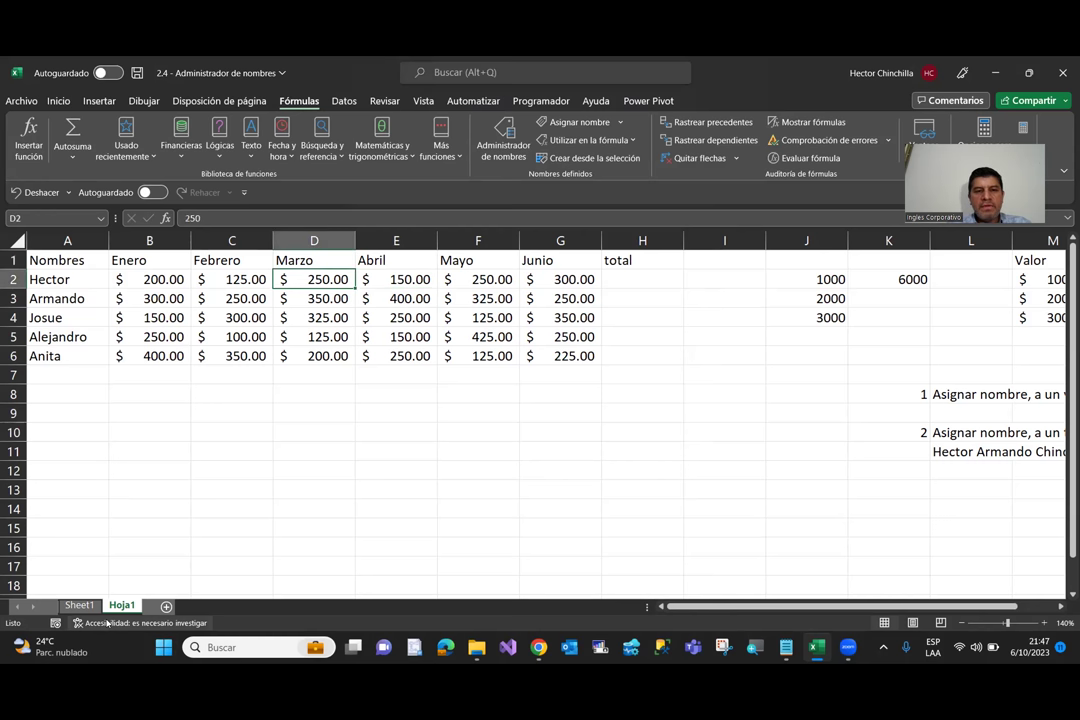
key("Right")
key("shift+Down")
key("shift+Down")
key("shift+Down")
key("shift+Down")
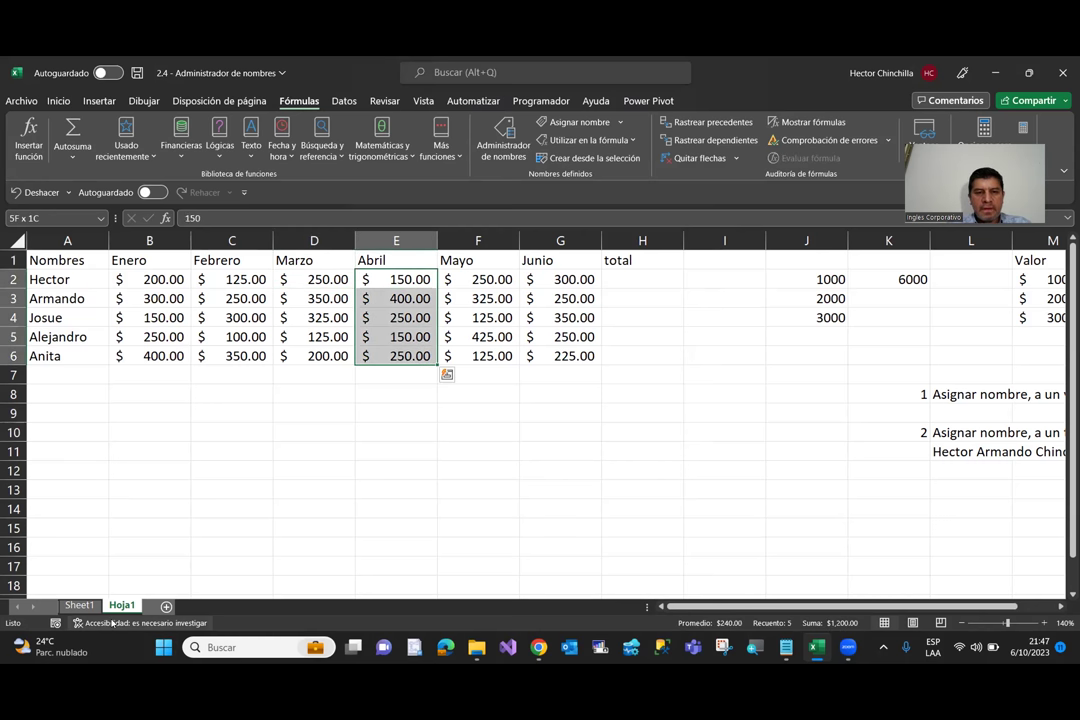
left_click(75, 212)
type("Abril")
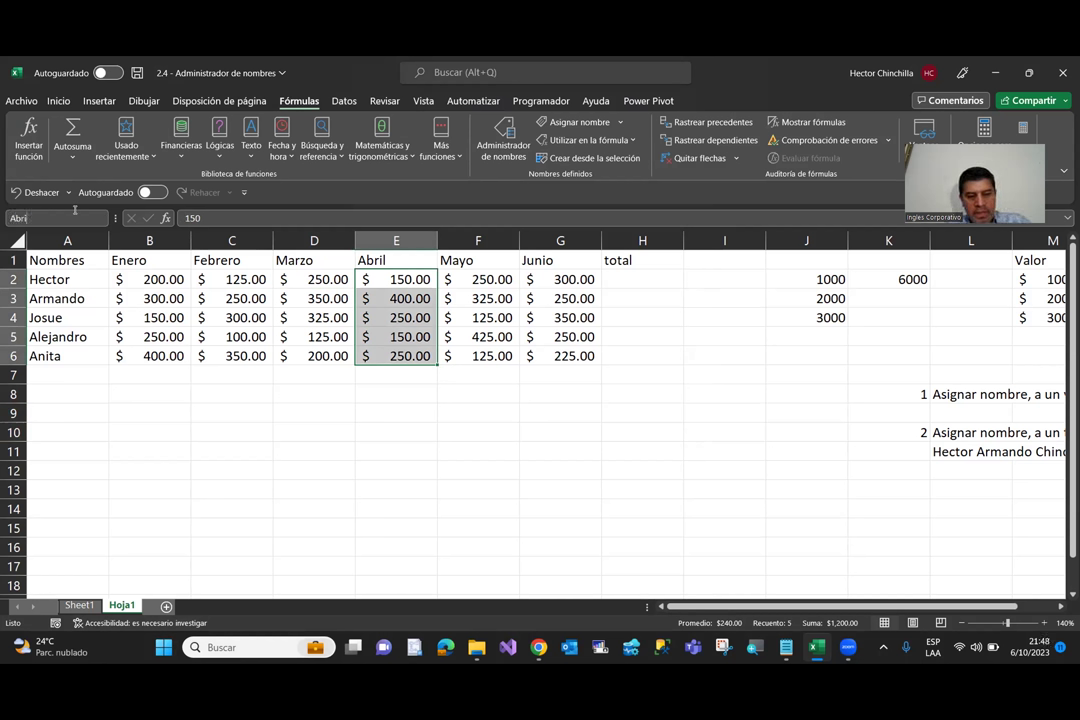
key("Return")
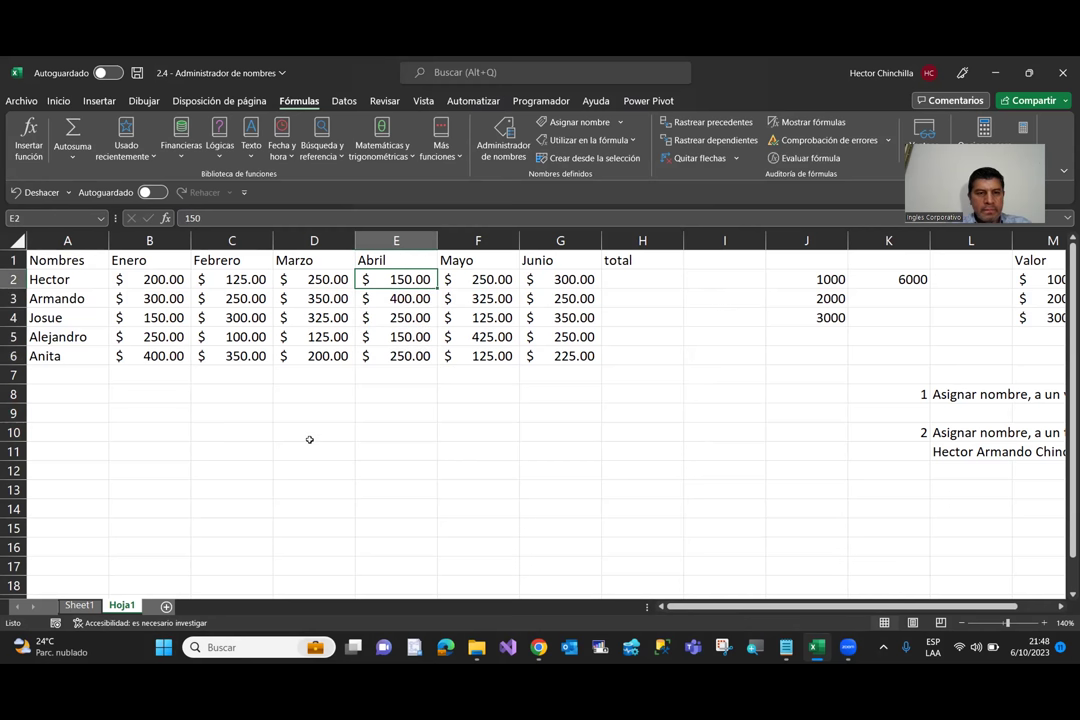
left_click_drag(396, 279, 396, 337)
left_click(276, 414)
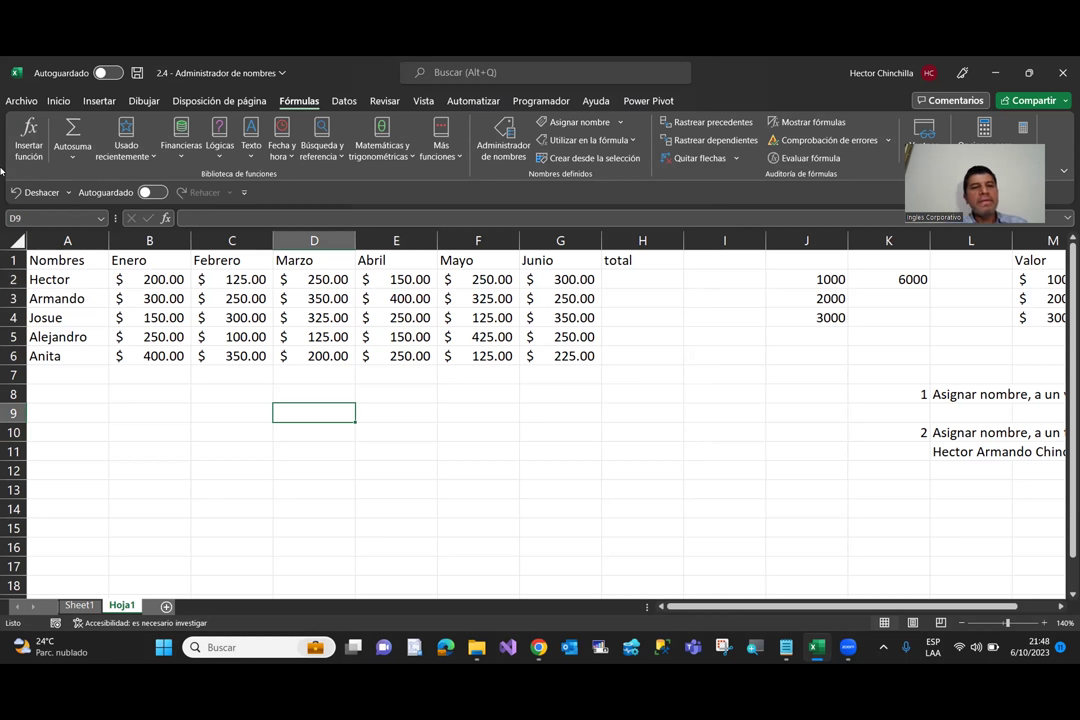
left_click_drag(148, 278, 150, 347)
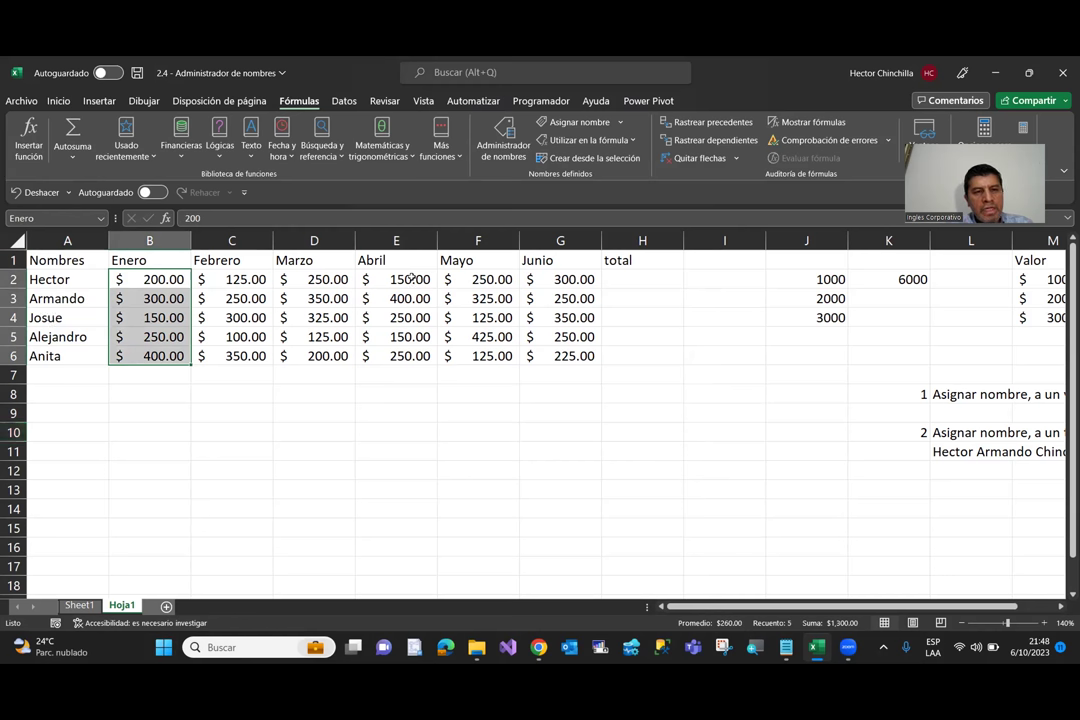
left_click_drag(411, 279, 411, 356)
left_click(245, 374)
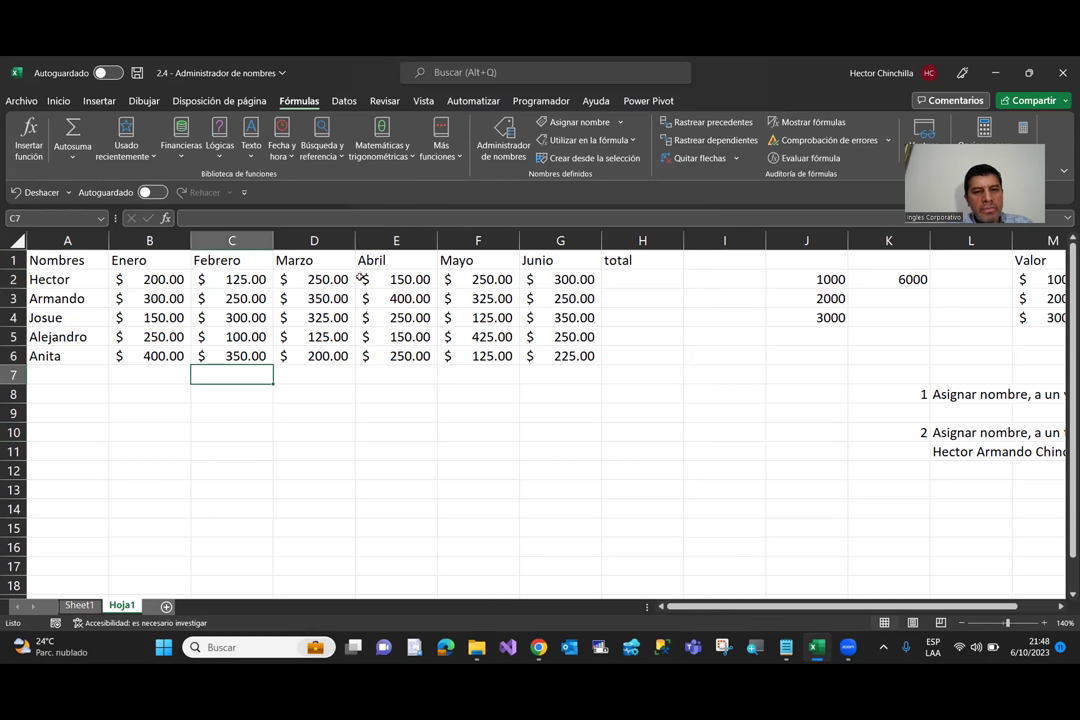
Step: Name the Mayo sales values F2:F6 Mayo
left_click_drag(372, 260, 400, 356)
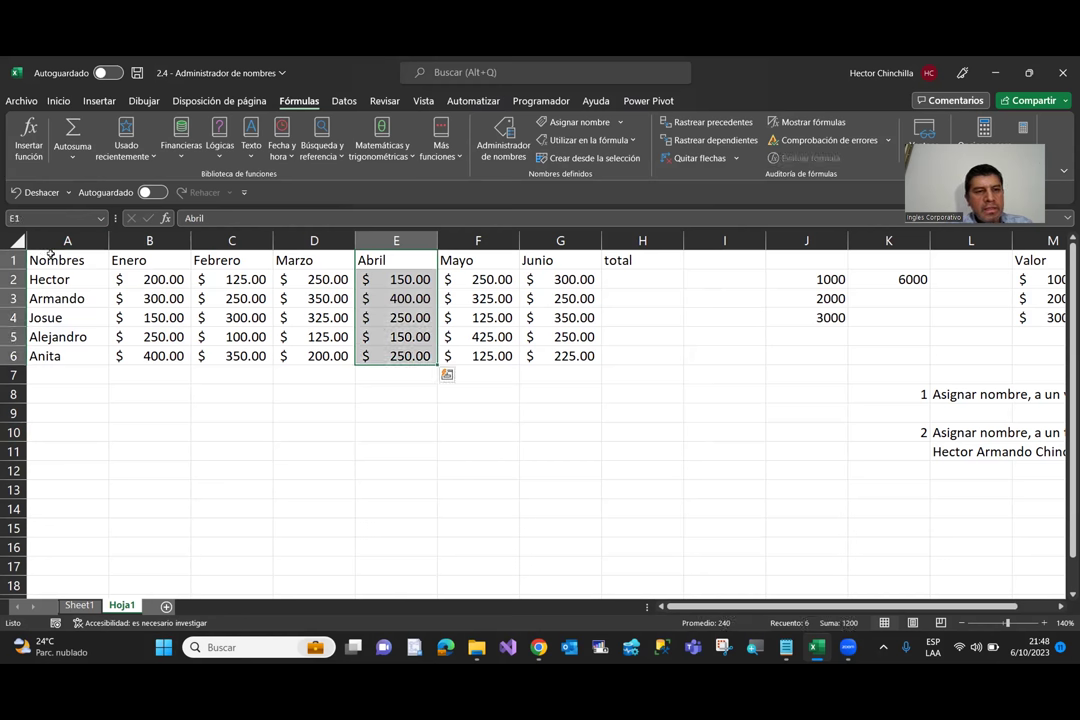
left_click_drag(480, 279, 478, 352)
type("Ma")
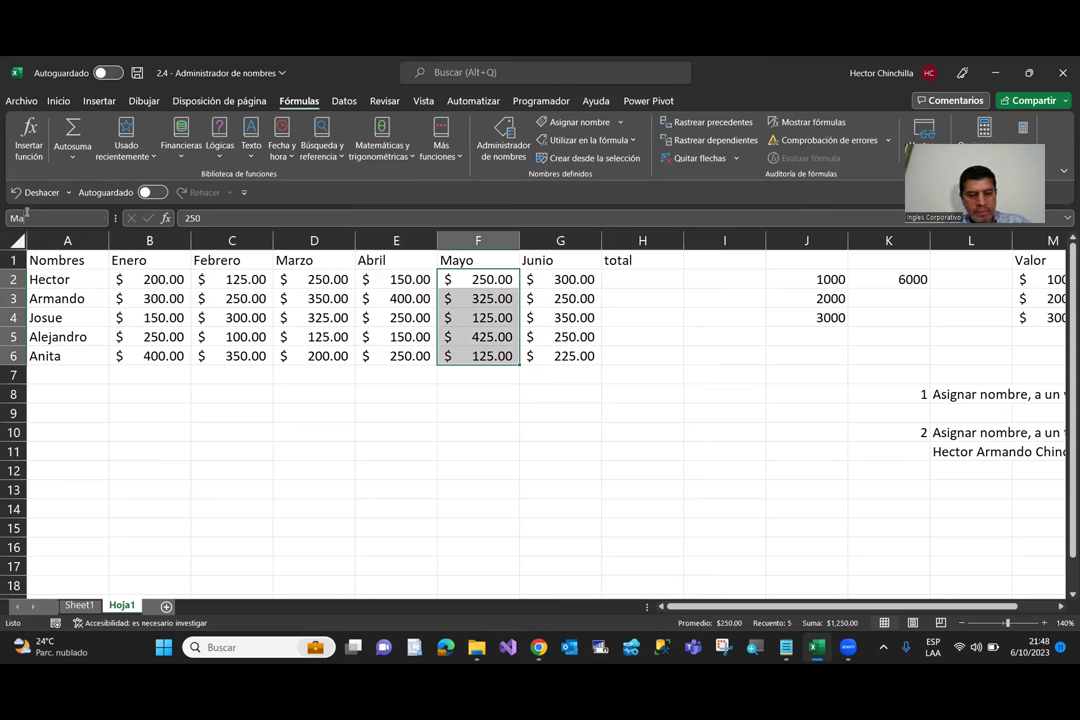
type("yo")
key("Return")
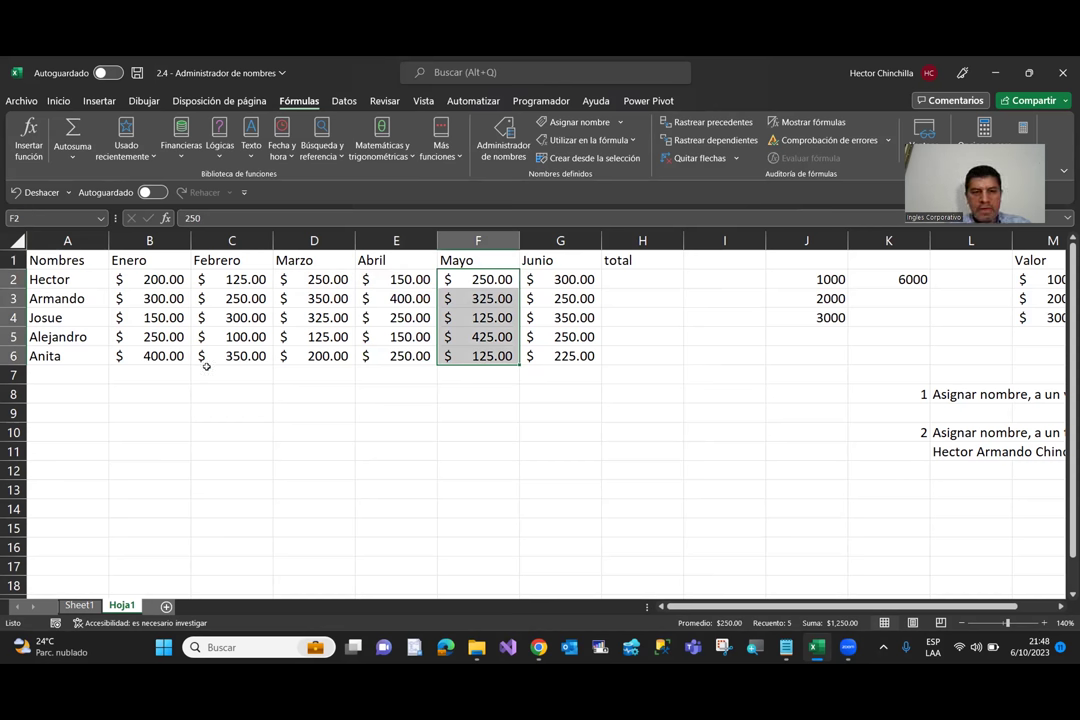
left_click(550, 470)
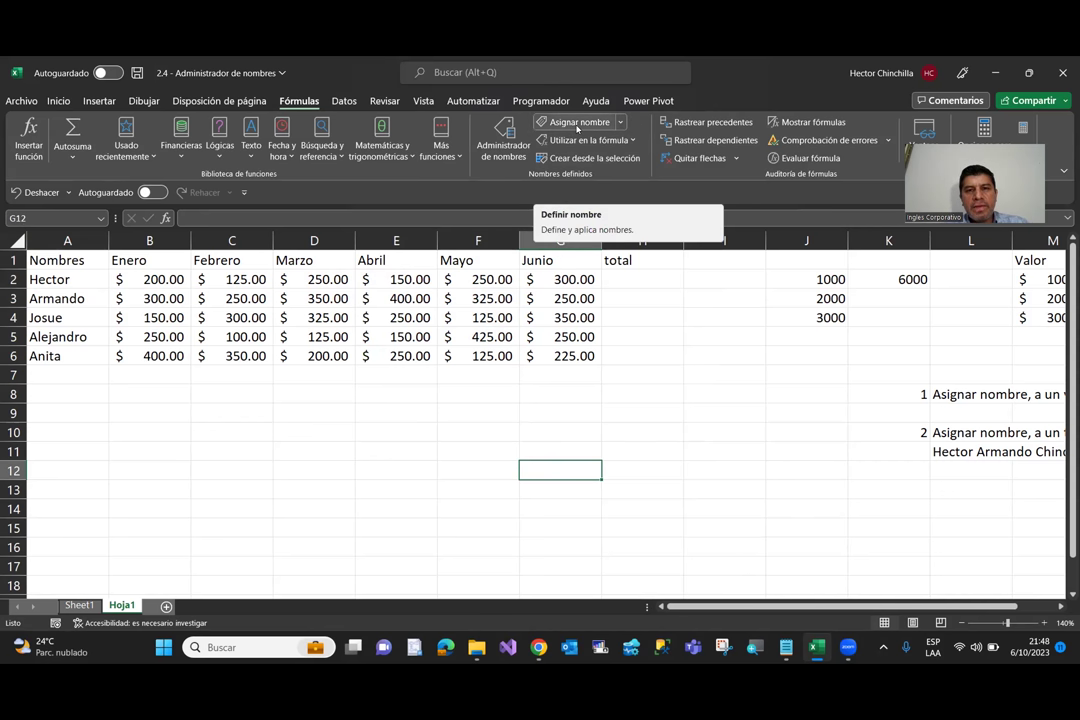
left_click_drag(557, 280, 557, 357)
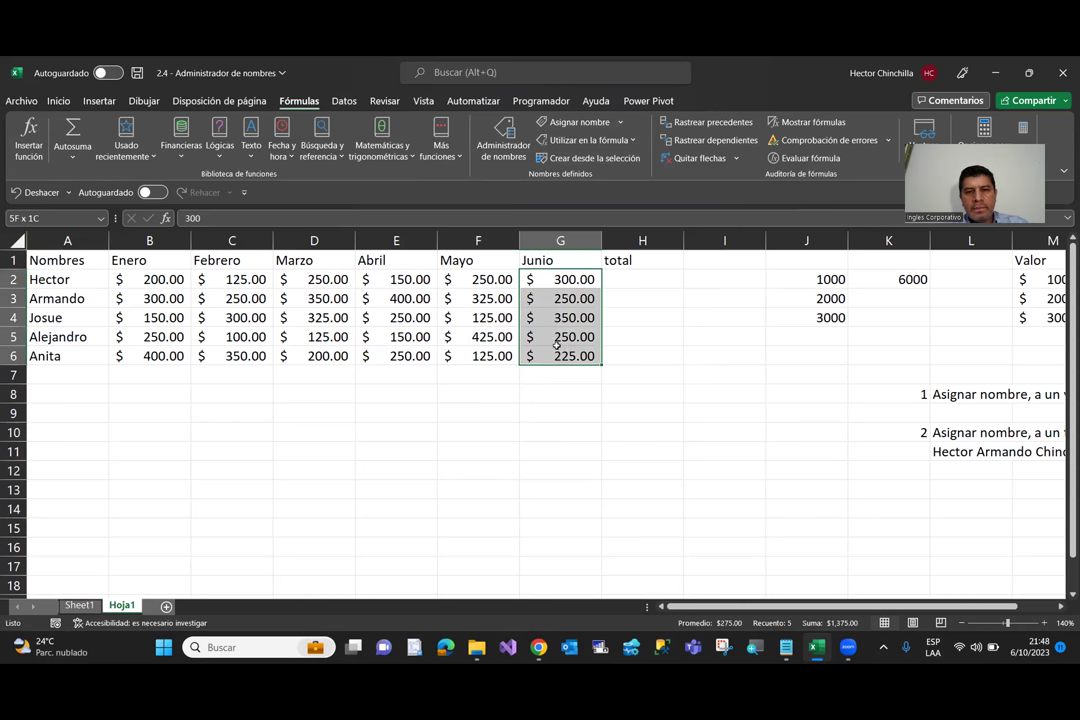
left_click(575, 122)
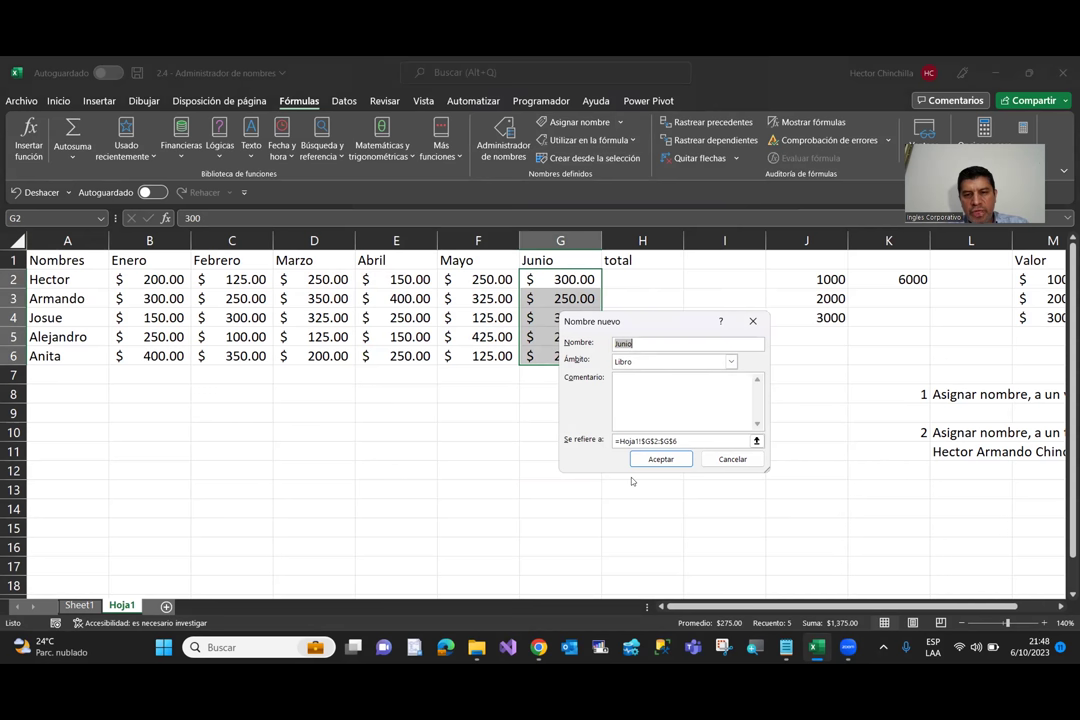
left_click(724, 459)
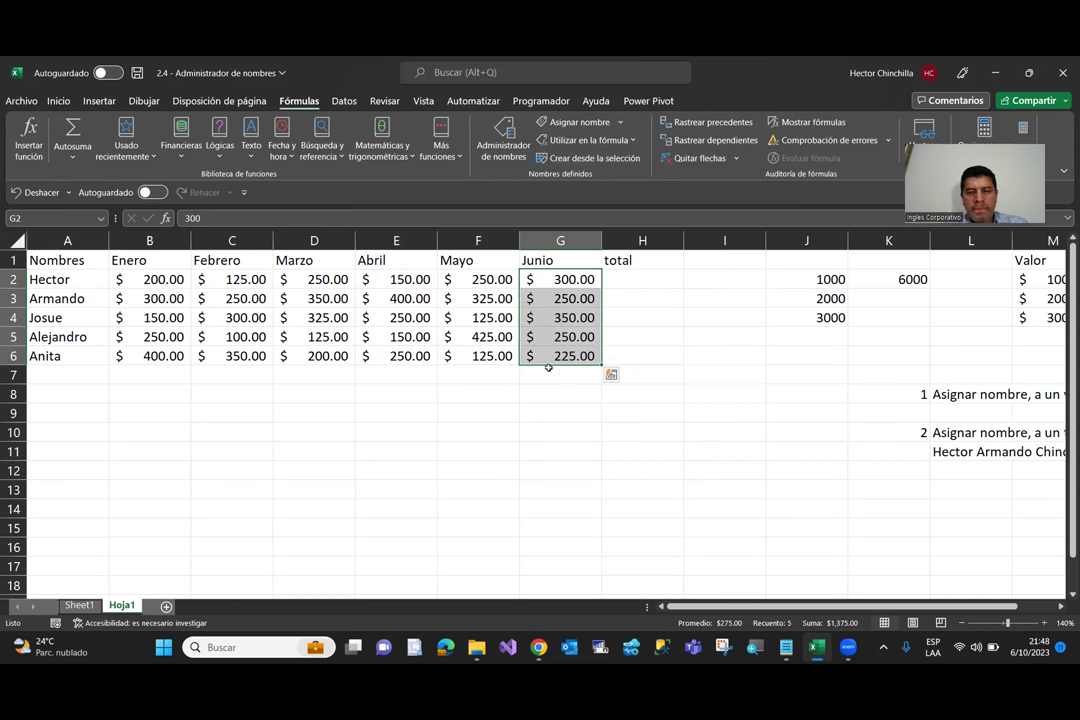
Step: Name the June values G2:G6 Junio in the Name Box
left_click(35, 217)
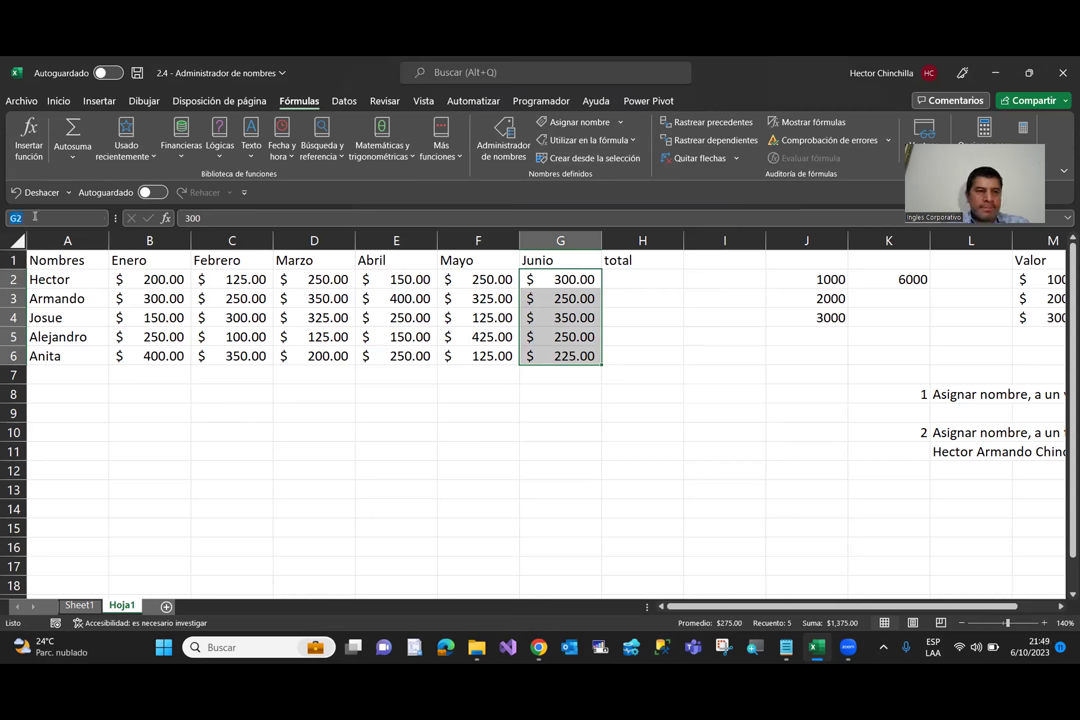
type("Junio")
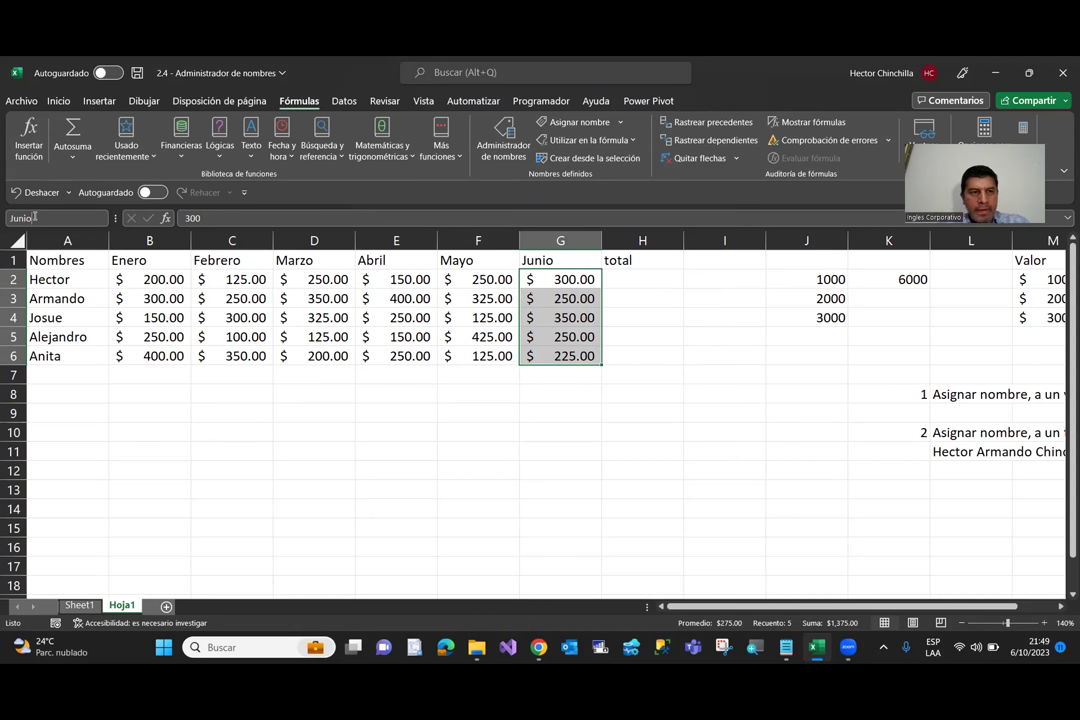
key("Down")
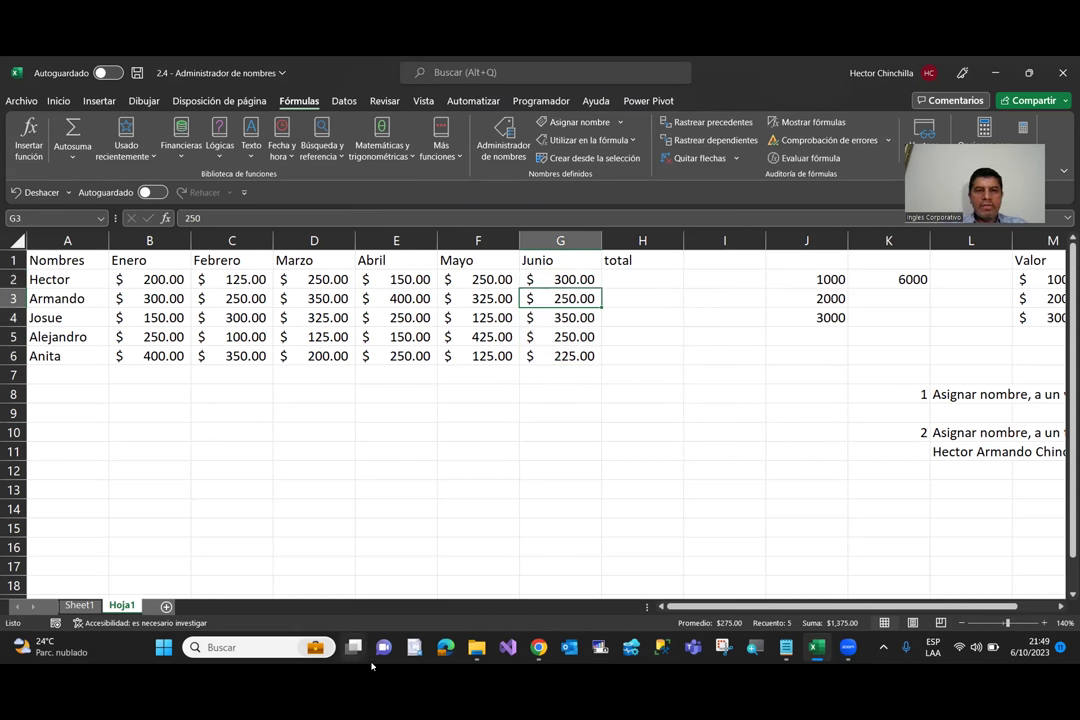
Step: Move through Hector's row and the January column, ending on total cell H2
key("Up")
key("Left")
key("Left")
key("Left")
key("Left")
key("Left")
key("Up")
key("Down")
key("Down")
key("Down")
key("Down")
key("Down")
key("Up")
key("Up")
key("Up")
key("Up")
key("Down")
key("Down")
key("Down")
key("Down")
key("Up")
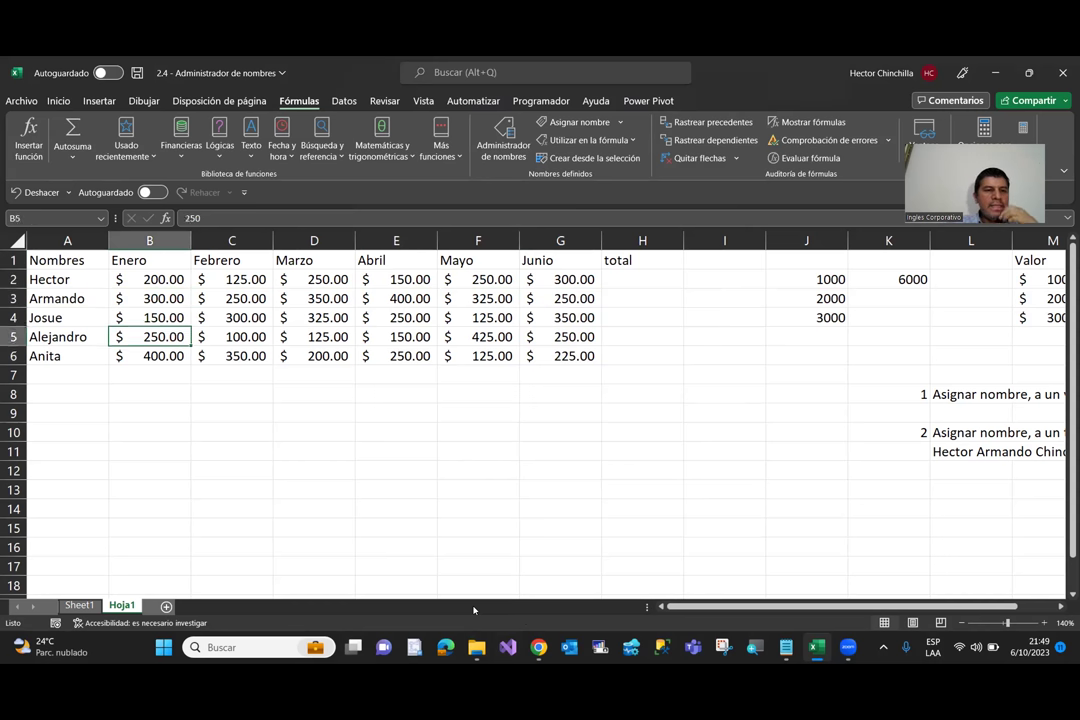
key("Up")
key("Up")
key("Up")
key("Left")
key("Right")
key("Left")
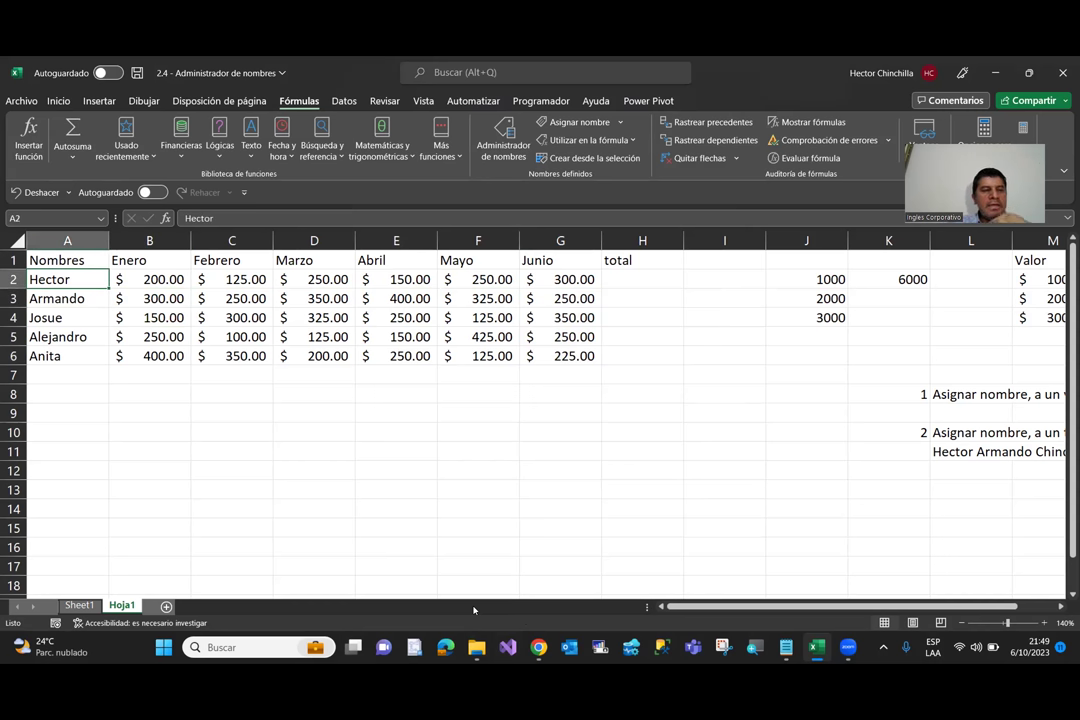
key("Right")
key("Right")
key("Right")
key("Right")
key("Right")
key("Right")
key("Left")
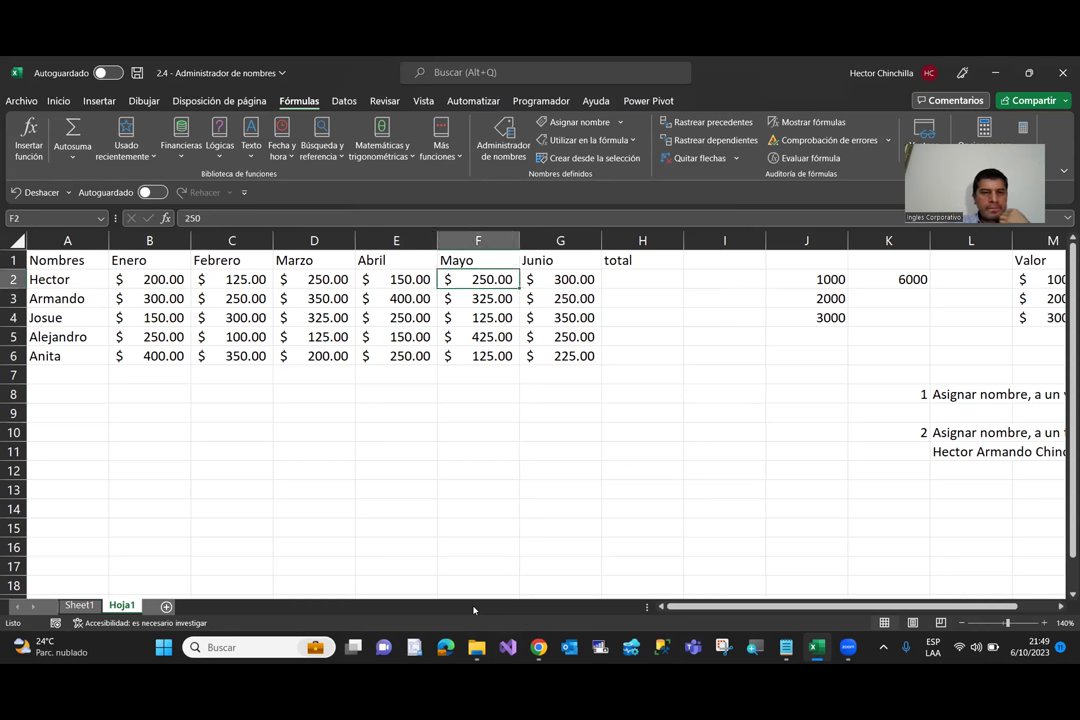
key("Left")
key("Left")
key("Left")
key("Left")
key("Left")
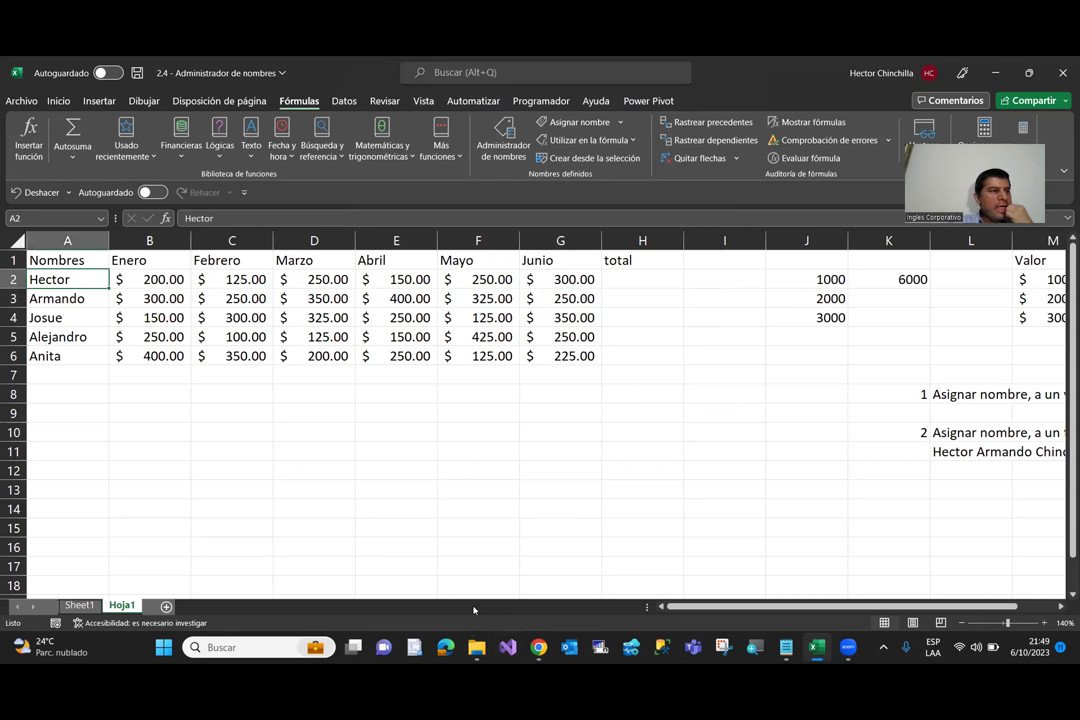
key("Right")
key("Right")
key("Right")
key("Right")
key("Right")
key("Right")
key("Right")
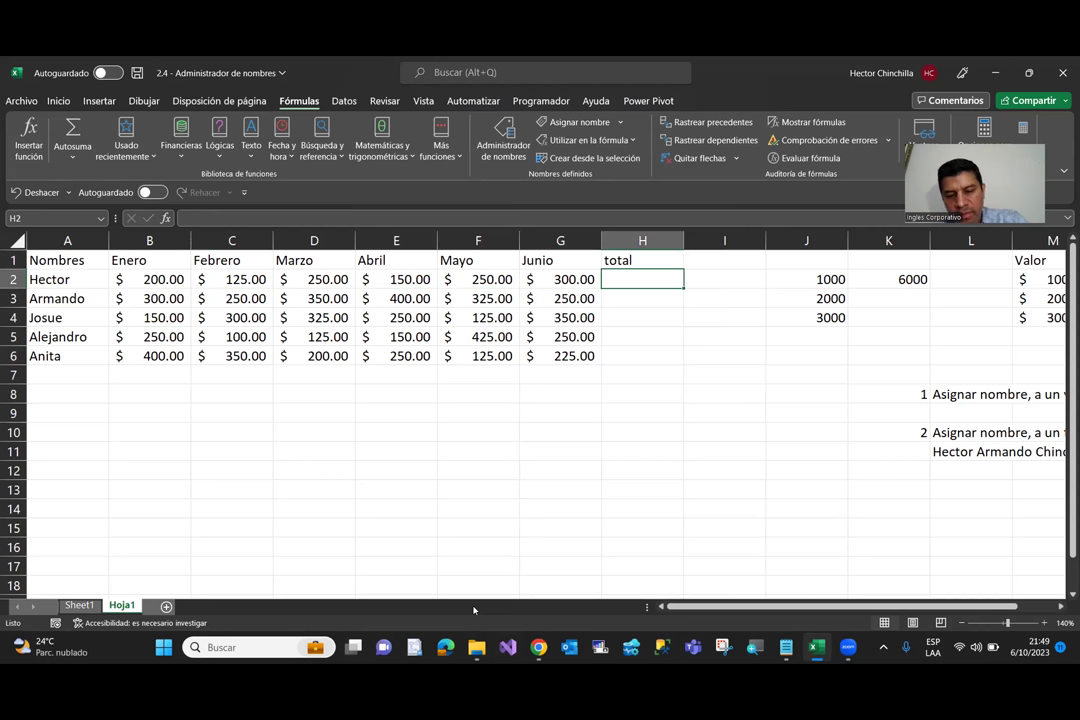
Step: Enter =SUMA(Hector) in H2 to total Hector's sales as 1275, then recheck it
type("=")
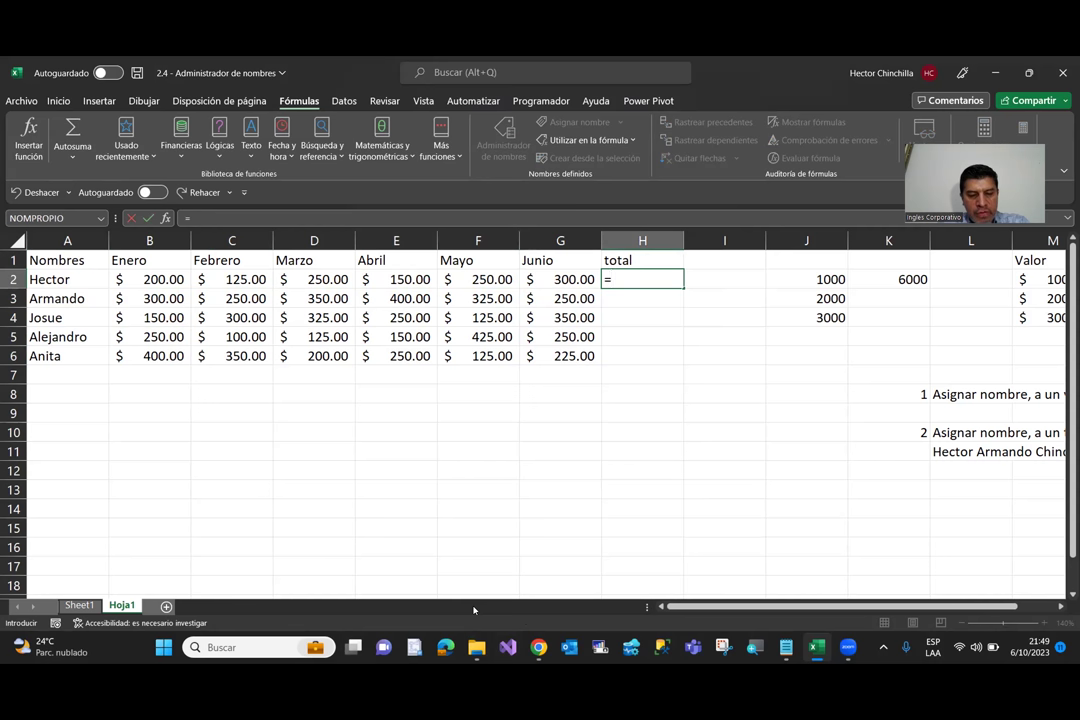
type("S")
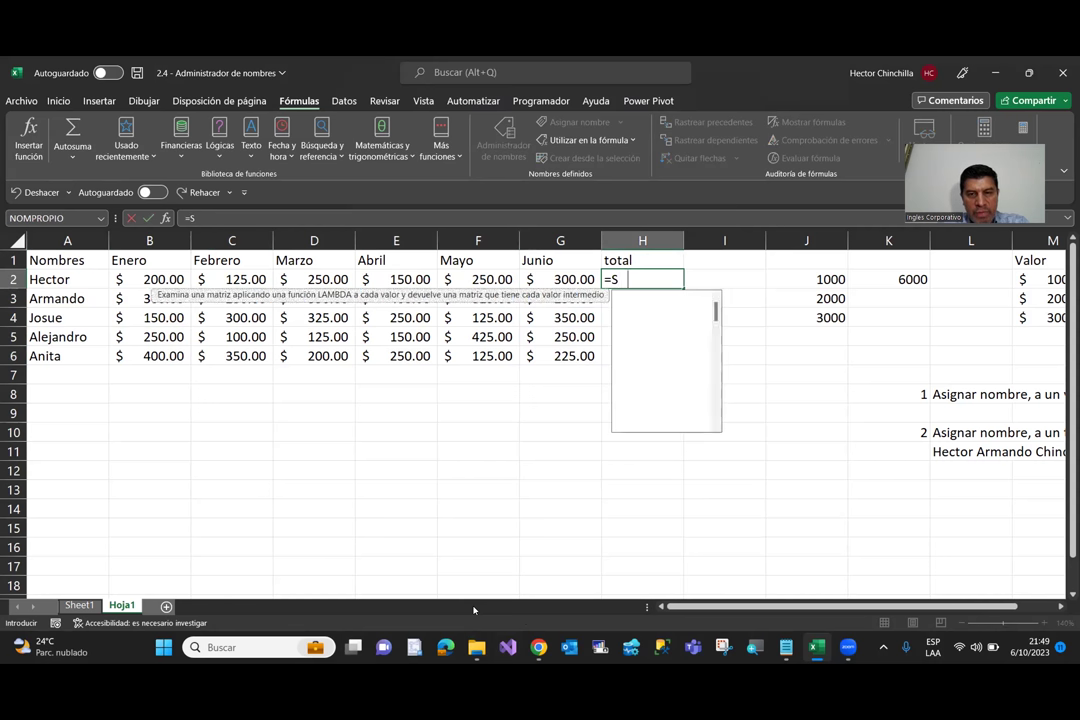
type("UMA")
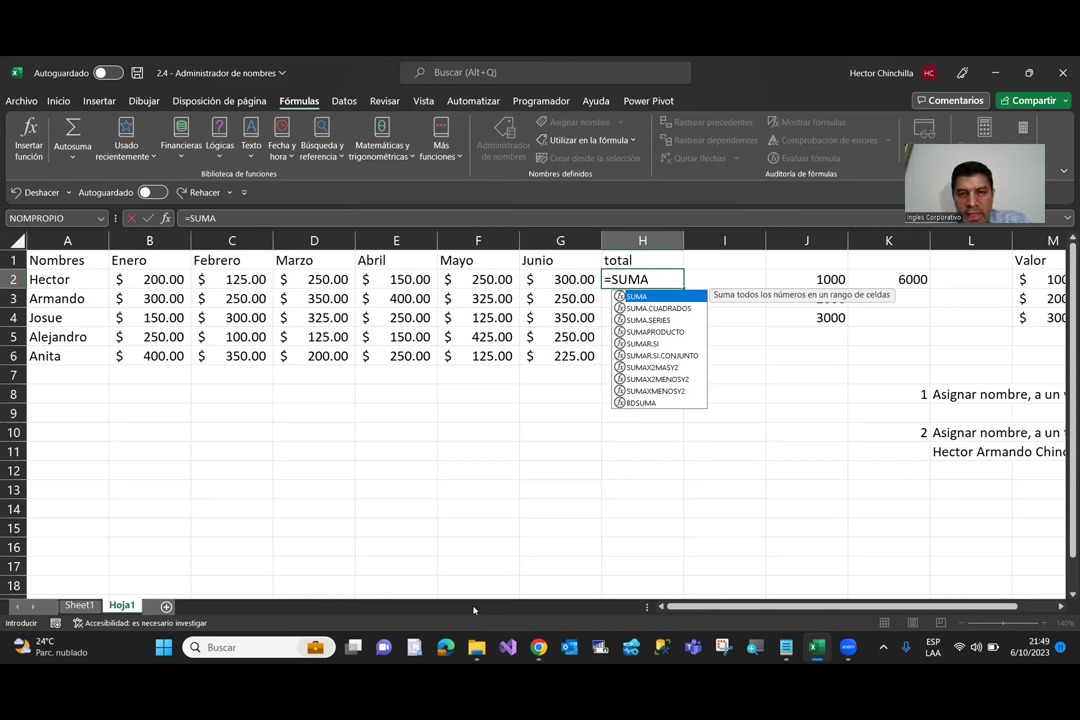
type("(")
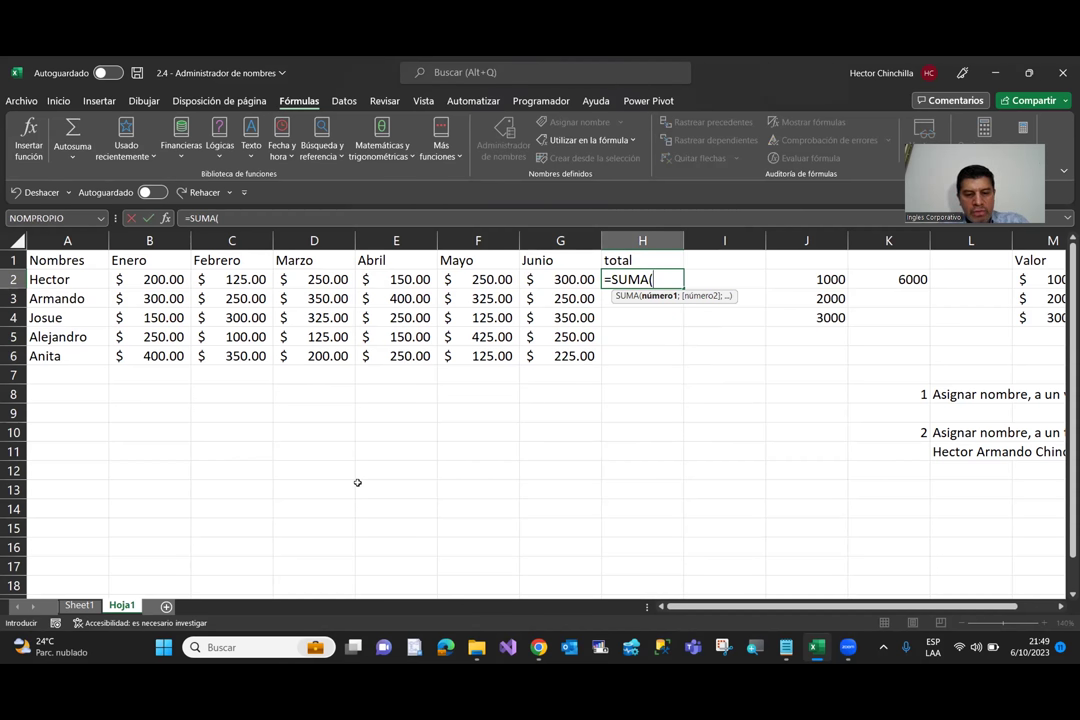
type("Hector")
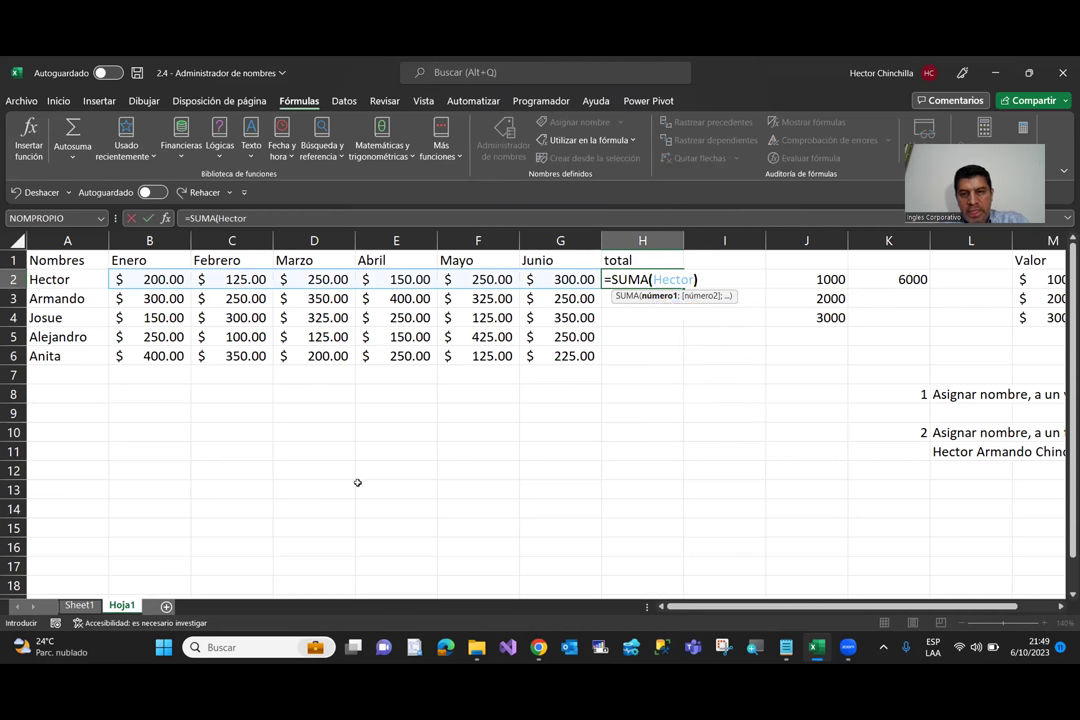
type(")")
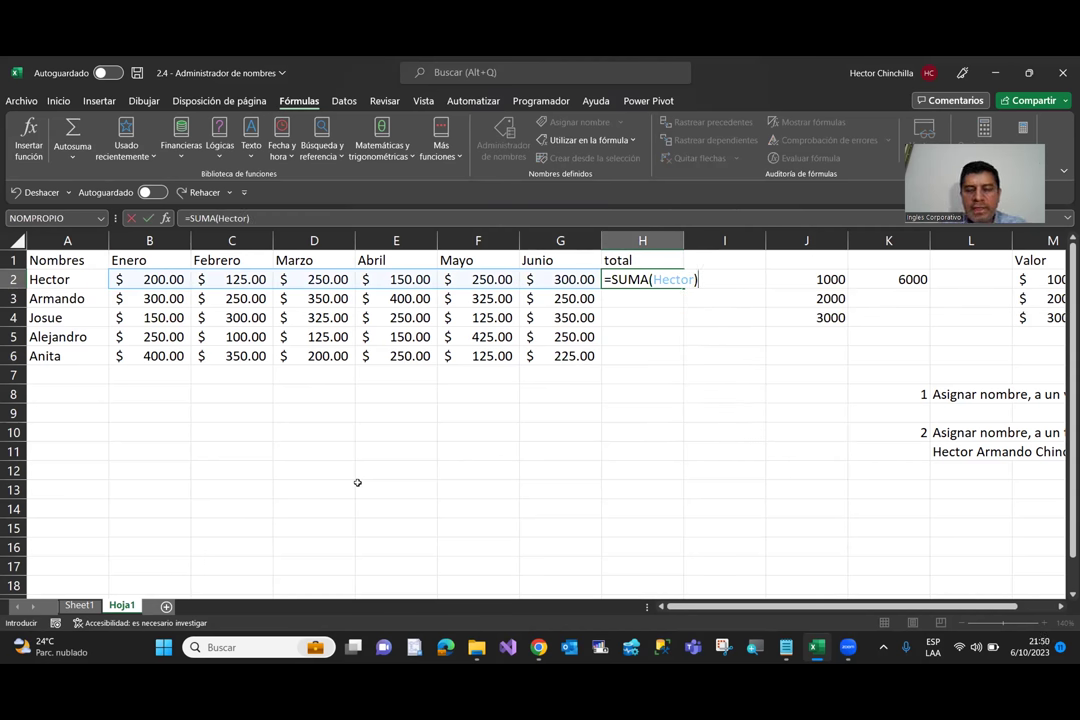
key("Return")
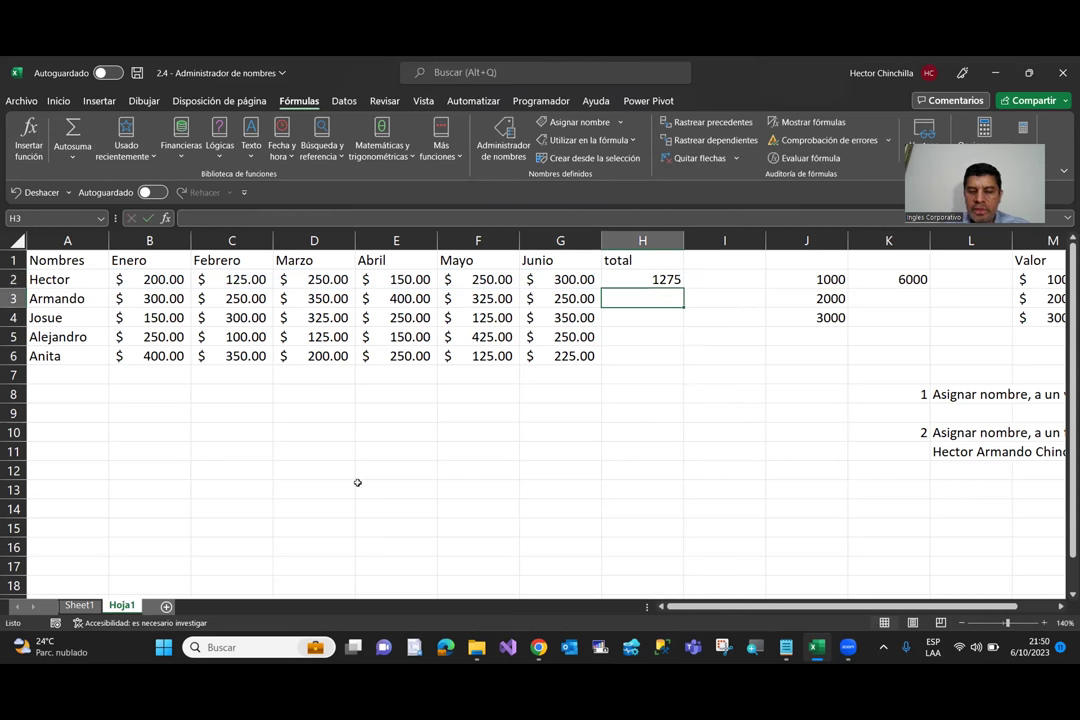
key("Up")
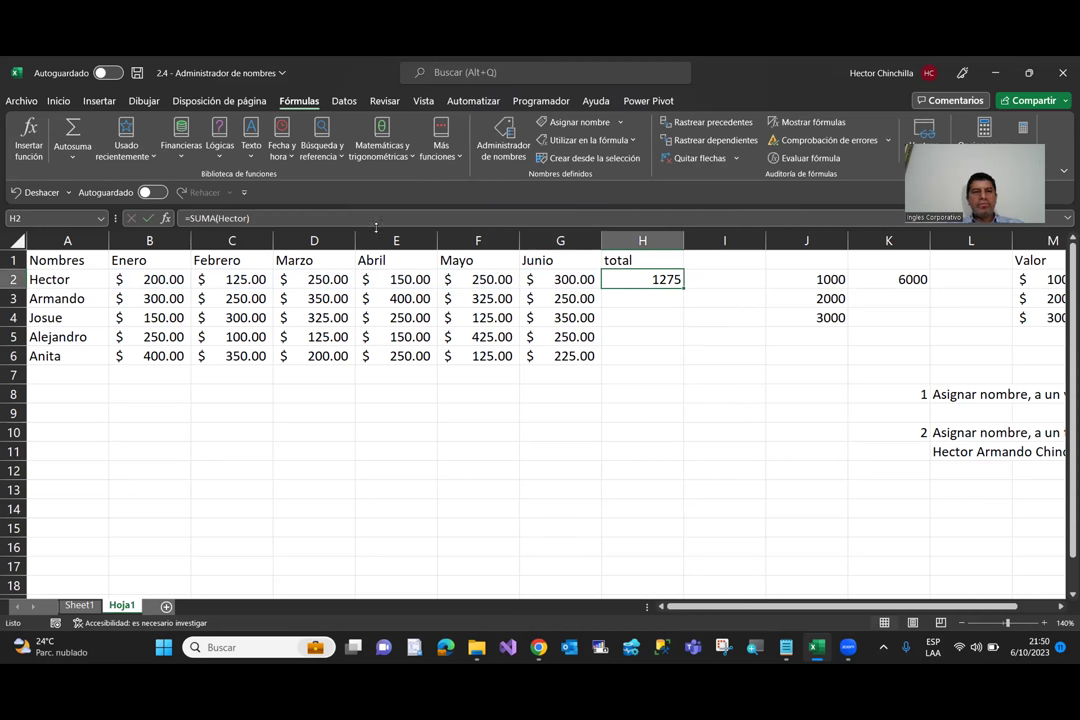
Step: Give Hector's total in H2 the accounting format, then select his monthly sales B2:G2
left_click(77, 100)
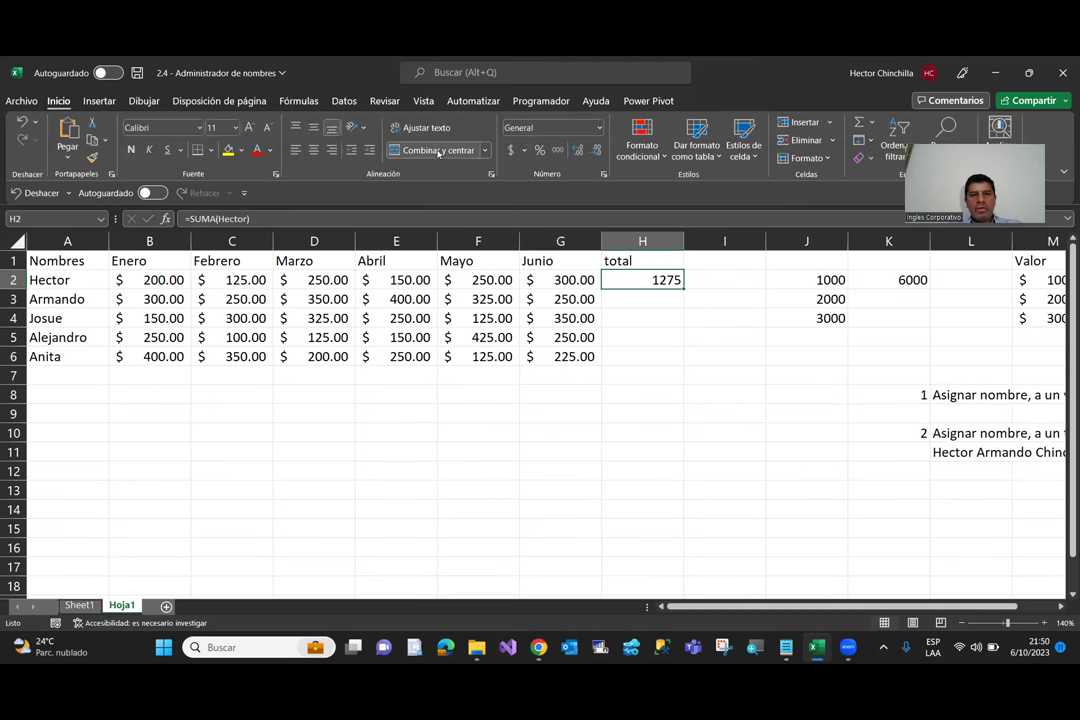
left_click(511, 150)
key("Left")
key("Left")
key("Left")
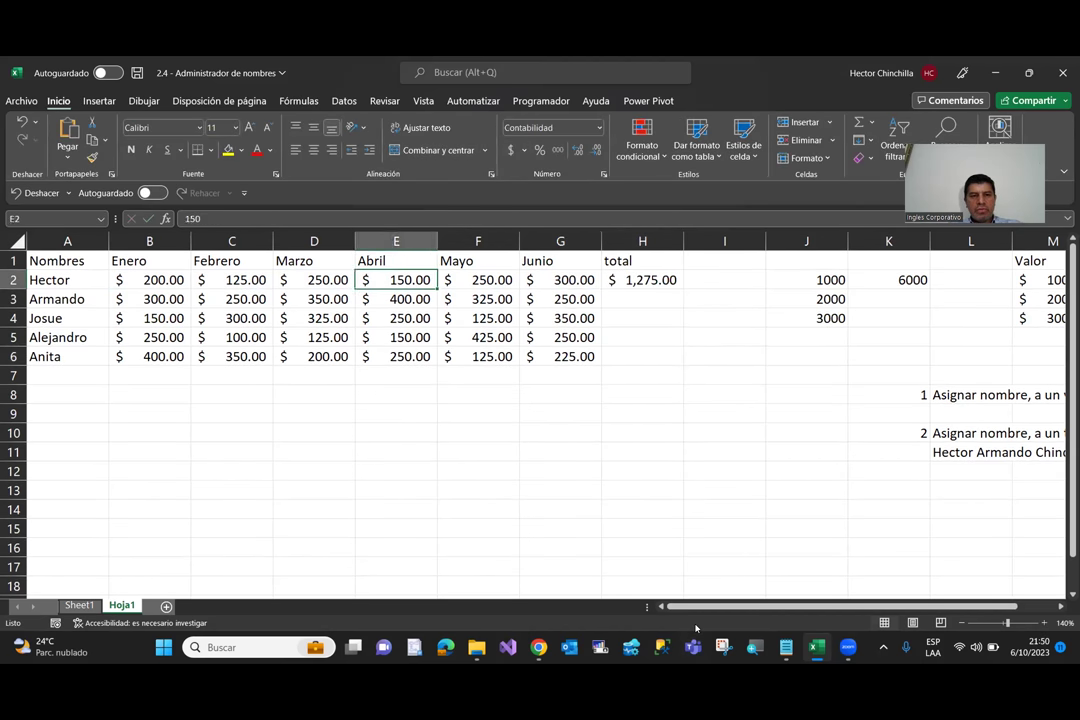
key("Left")
key("Left")
key("Left")
key("shift+Right")
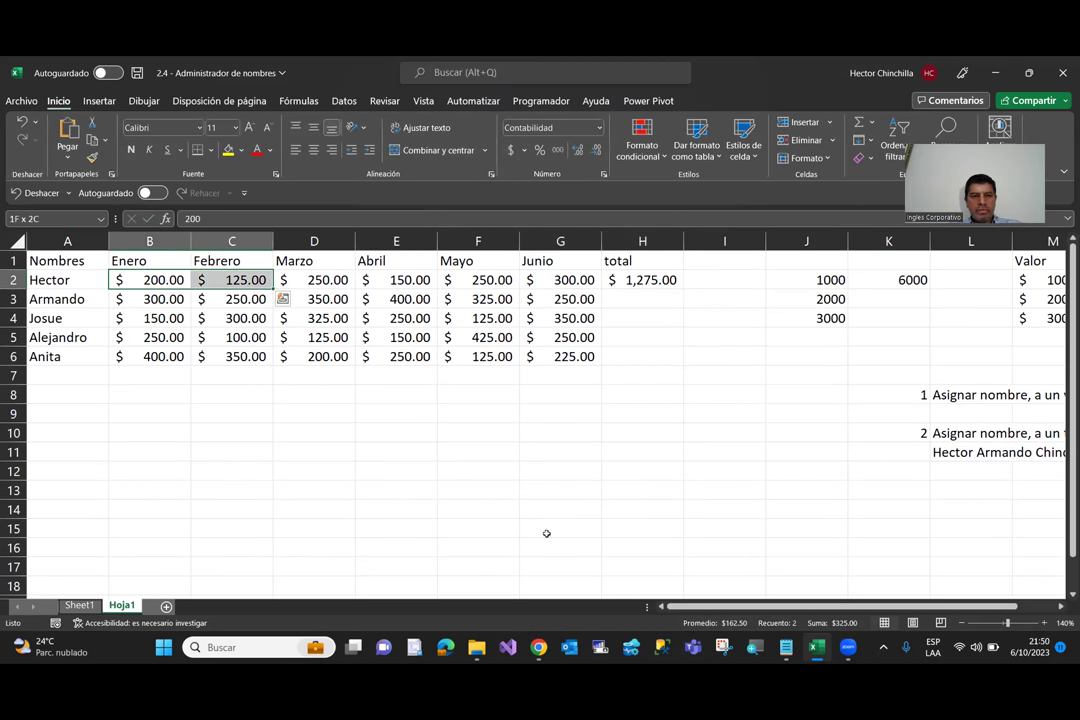
left_click(405, 508)
left_click_drag(150, 280, 560, 280)
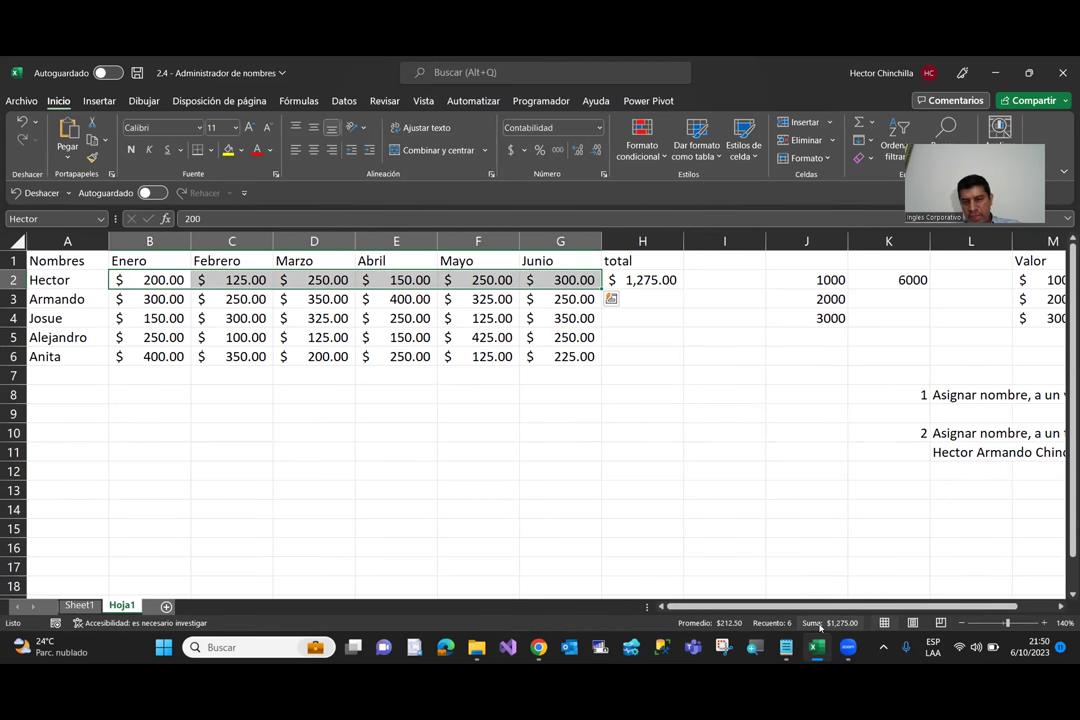
left_click(644, 433)
Step: Fill Hector's total from H2 down into H3 as a trial, then clear H3
left_click(627, 281)
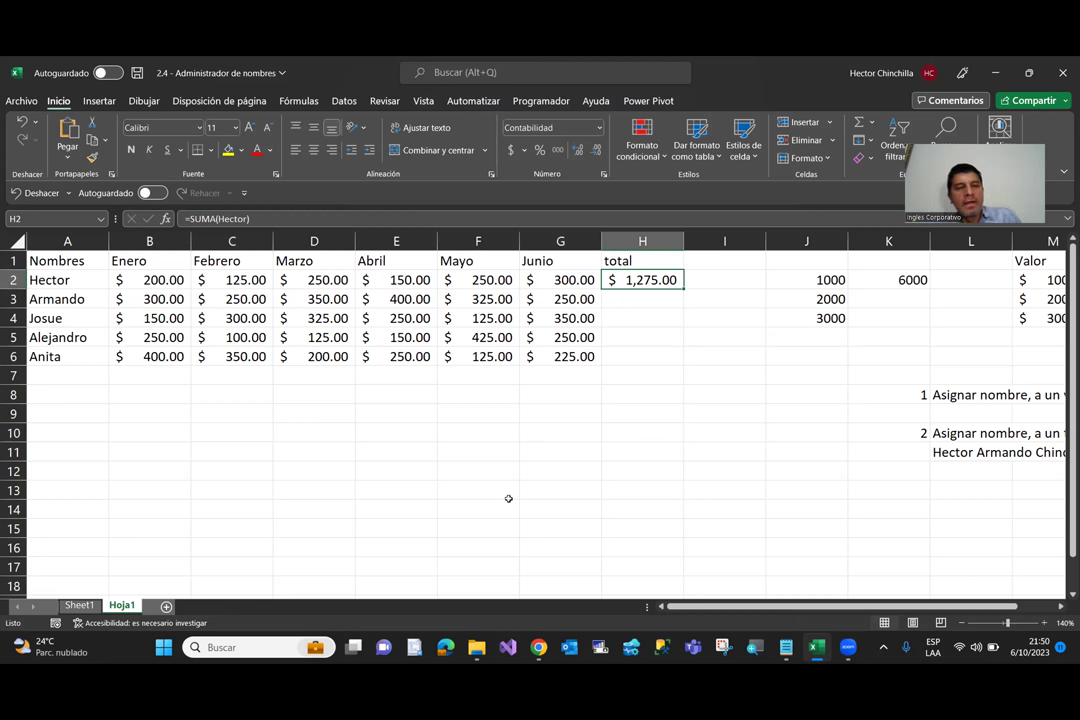
left_click_drag(684, 287, 680, 306)
left_click(663, 331)
left_click(648, 298)
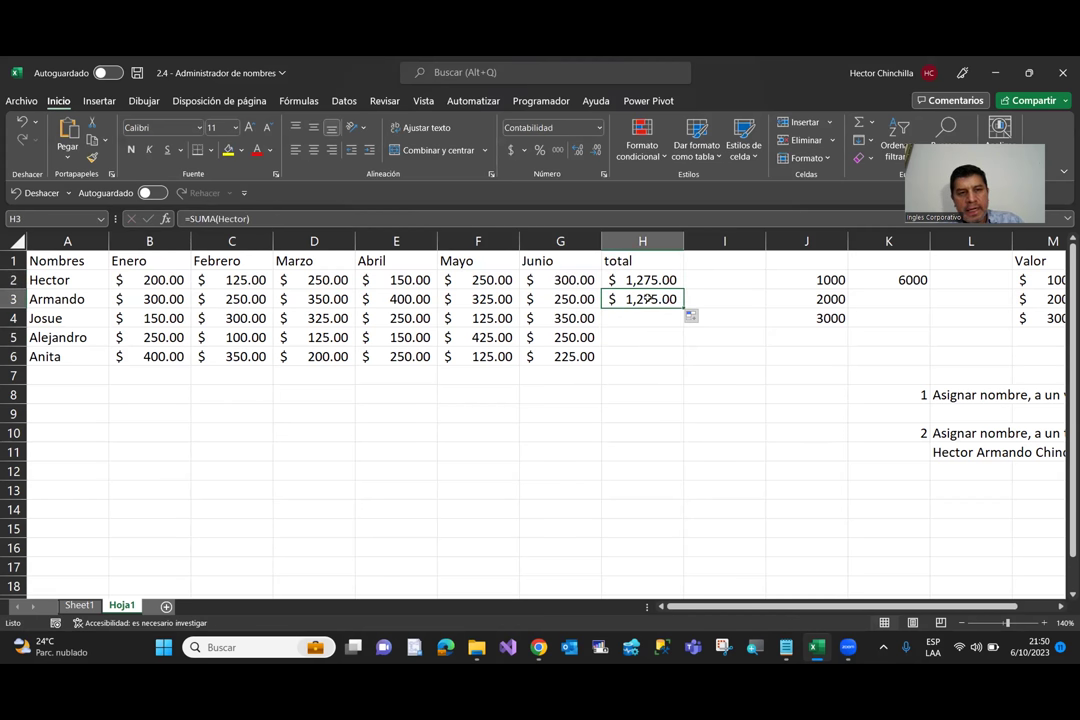
left_click(632, 279)
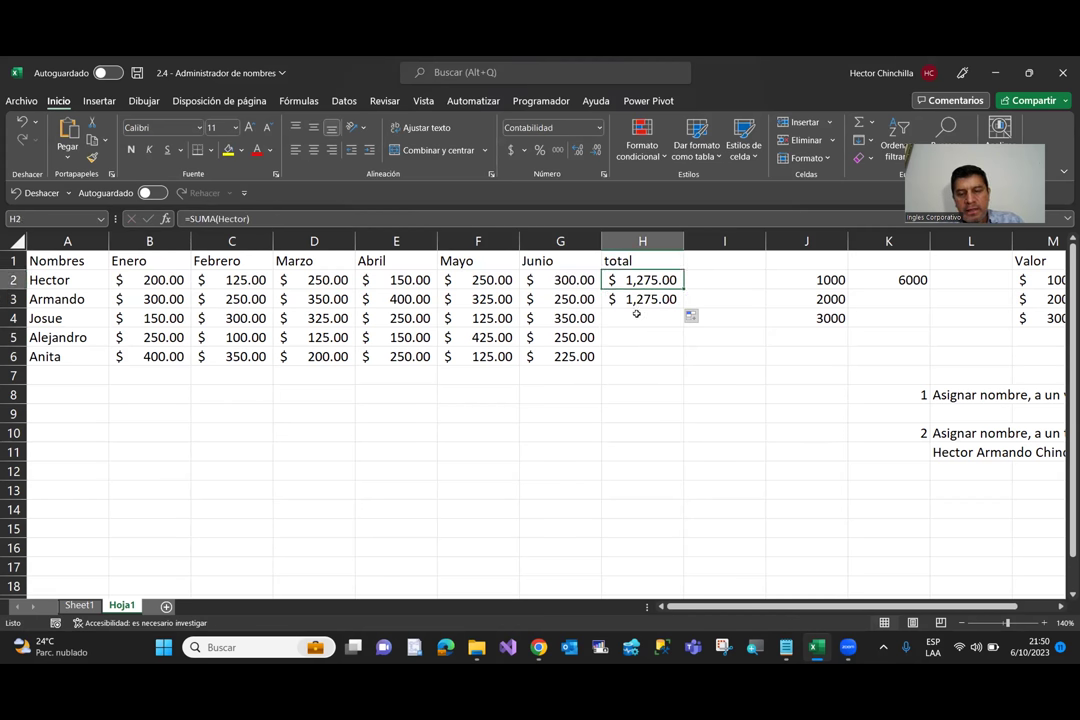
left_click(634, 296)
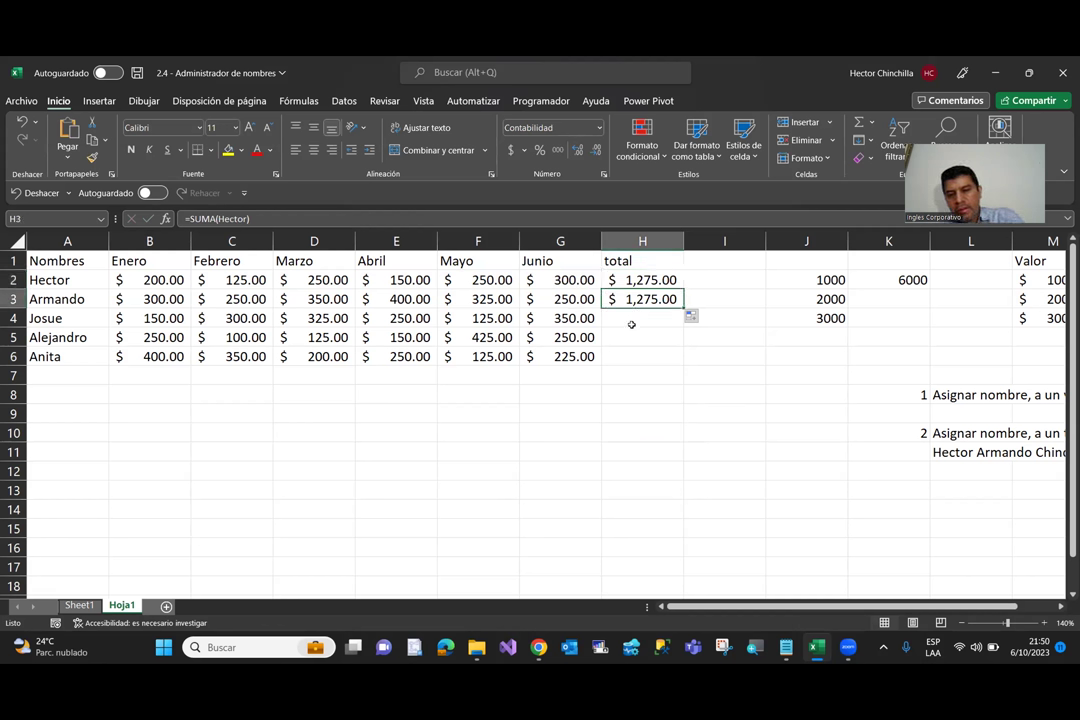
key("Delete")
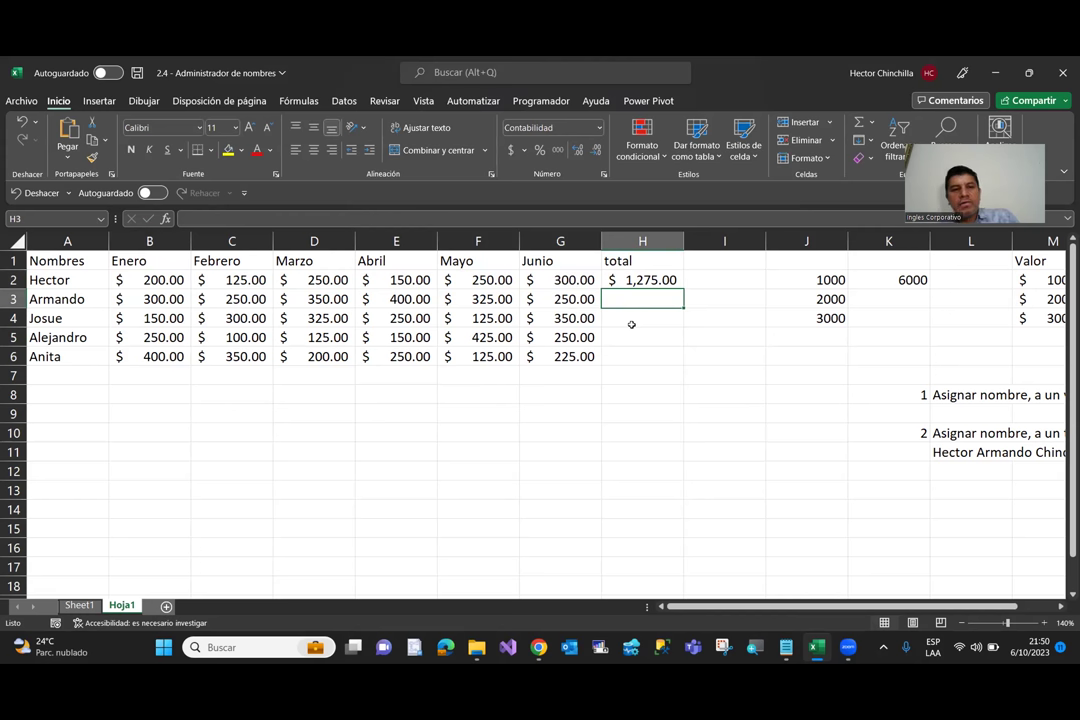
left_click(632, 328)
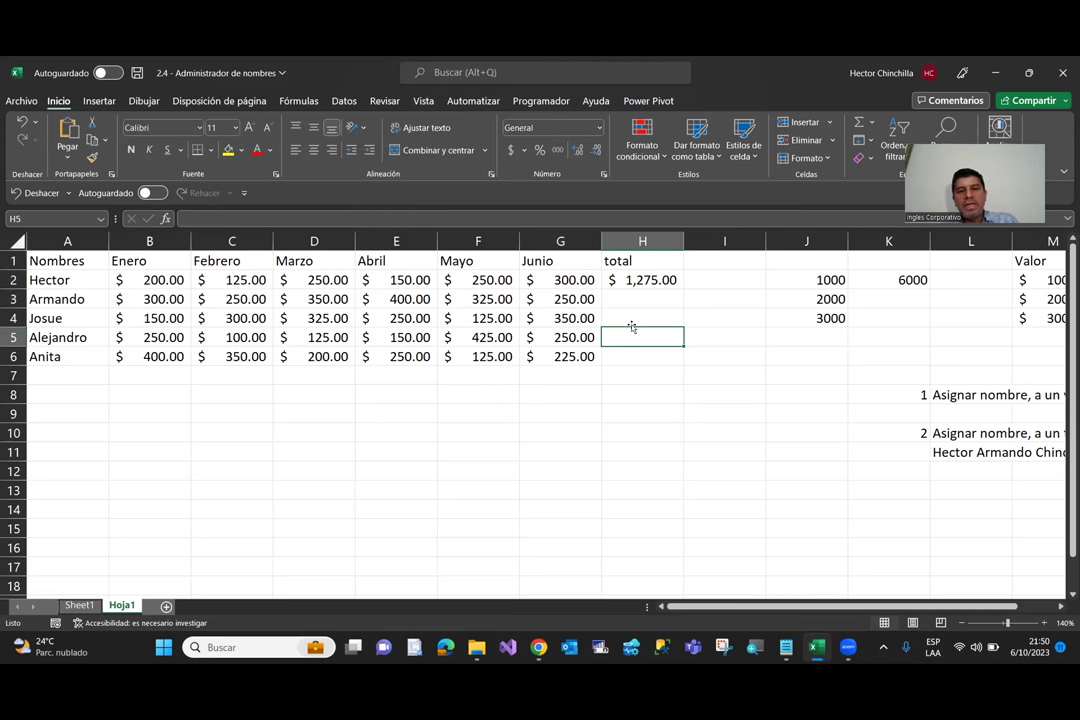
key("Down")
key("Down")
key("Down")
key("Right")
key("Right")
key("Up")
key("Up")
key("Up")
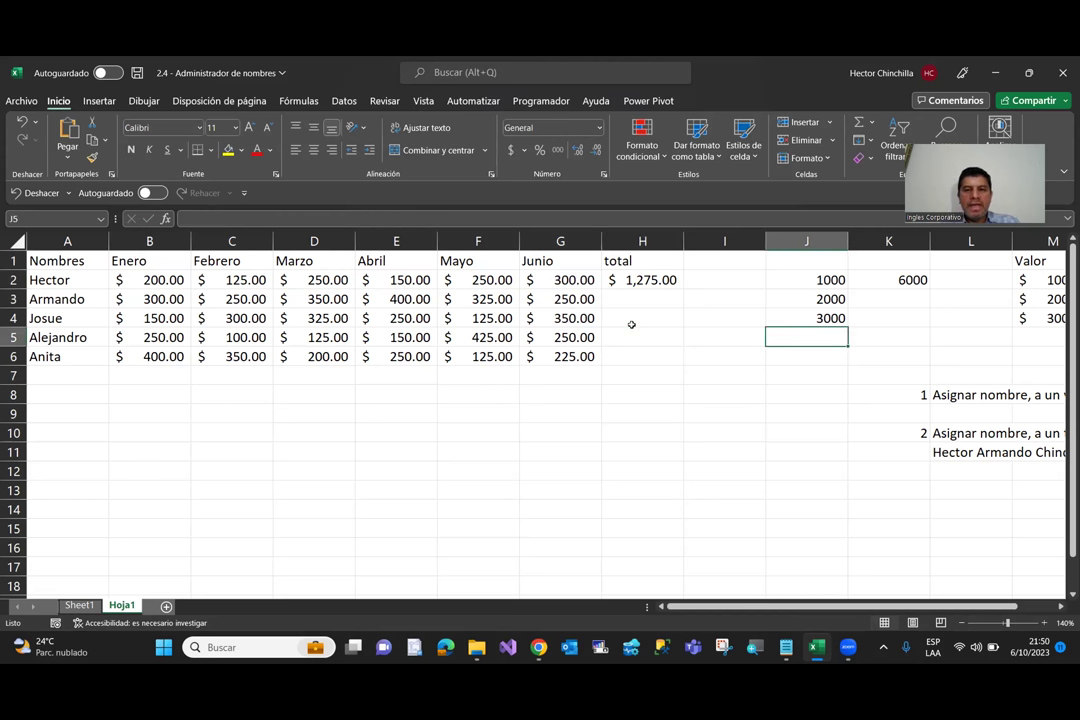
key("Up")
key("Up")
key("Left")
key("Left")
key("Left")
key("Down")
key("Down")
key("Down")
key("Down")
key("Down")
key("Down")
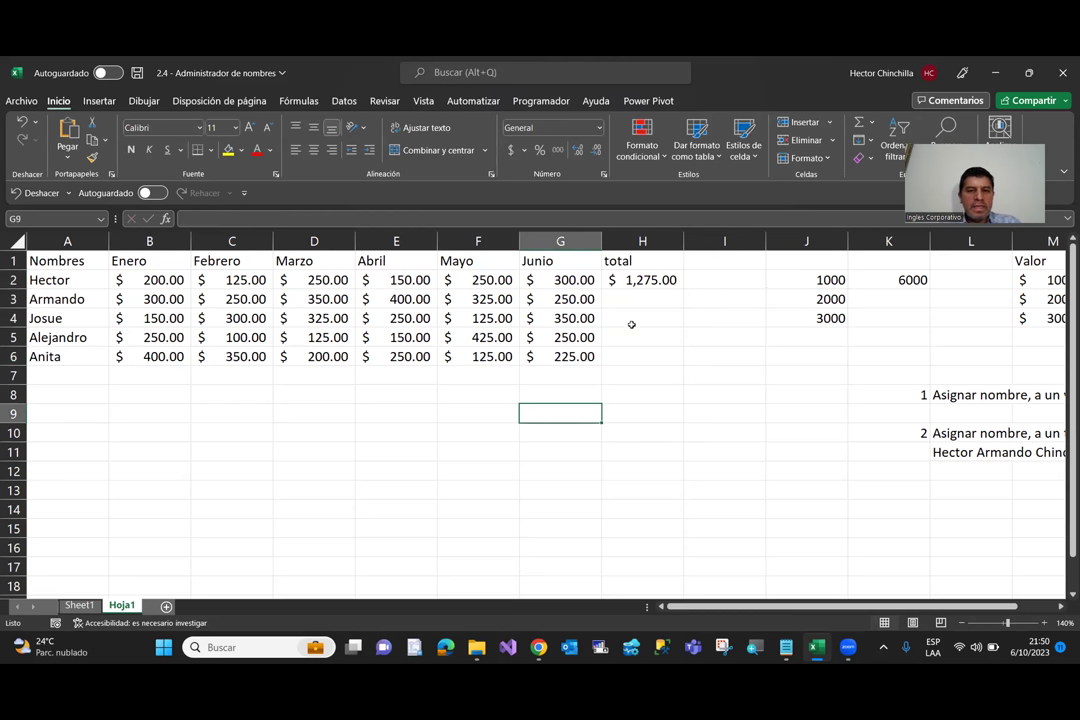
key("Down")
key("Left")
key("Left")
key("Left")
key("Left")
key("Left")
key("Left")
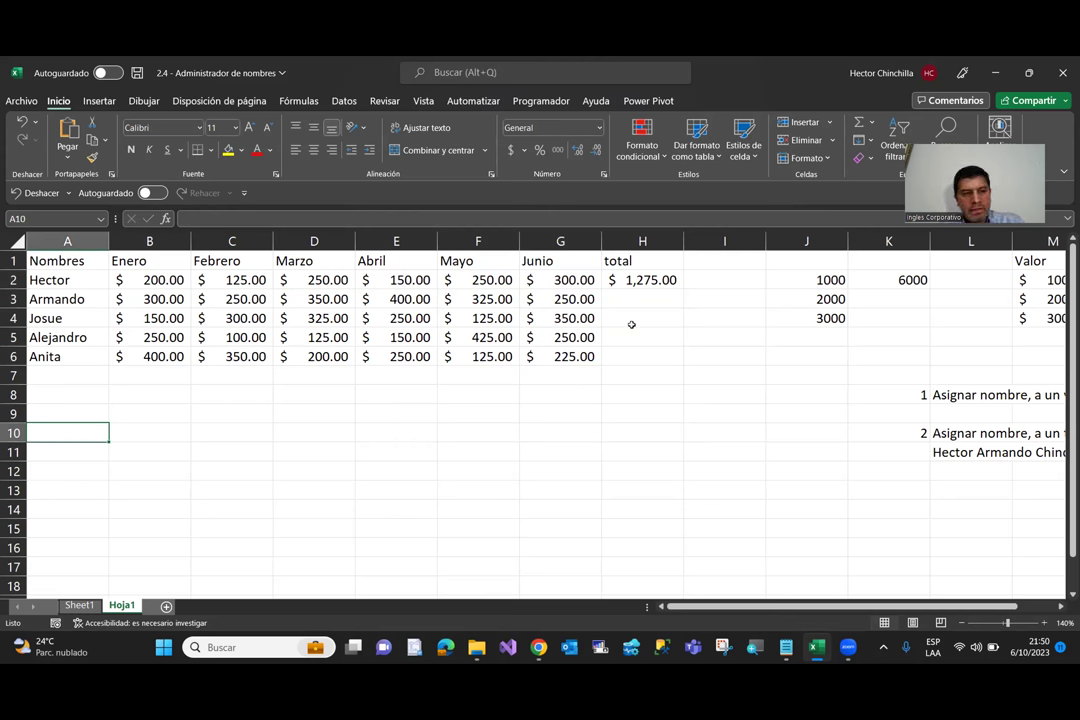
type("=SUMA")
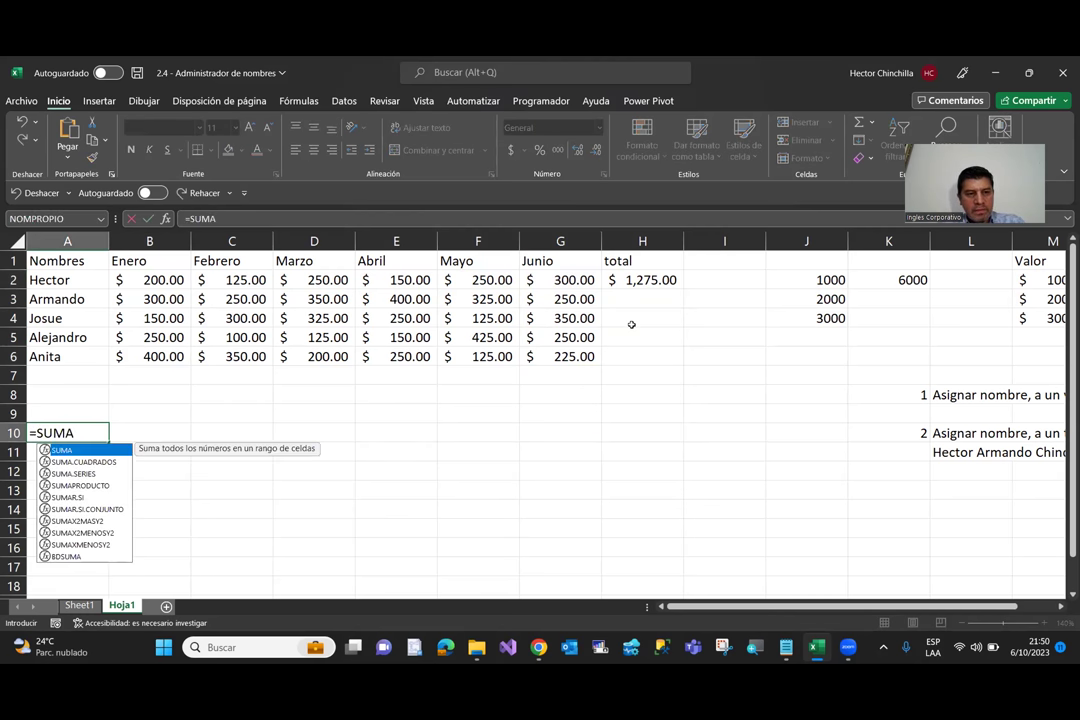
type("(Hector)")
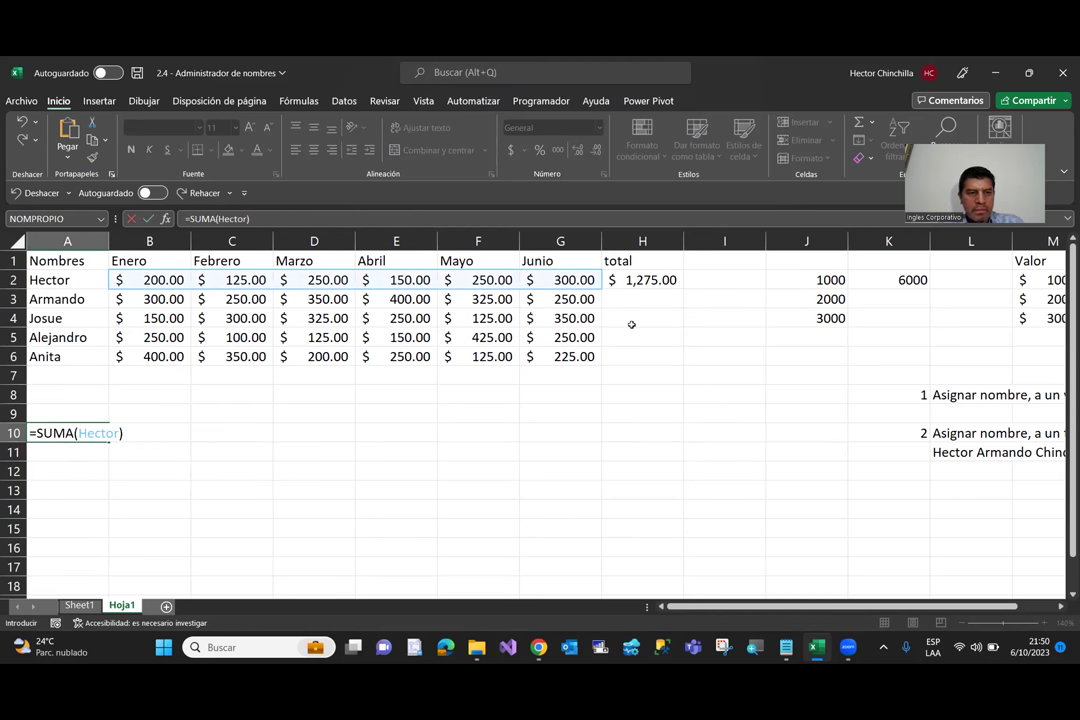
key("Return")
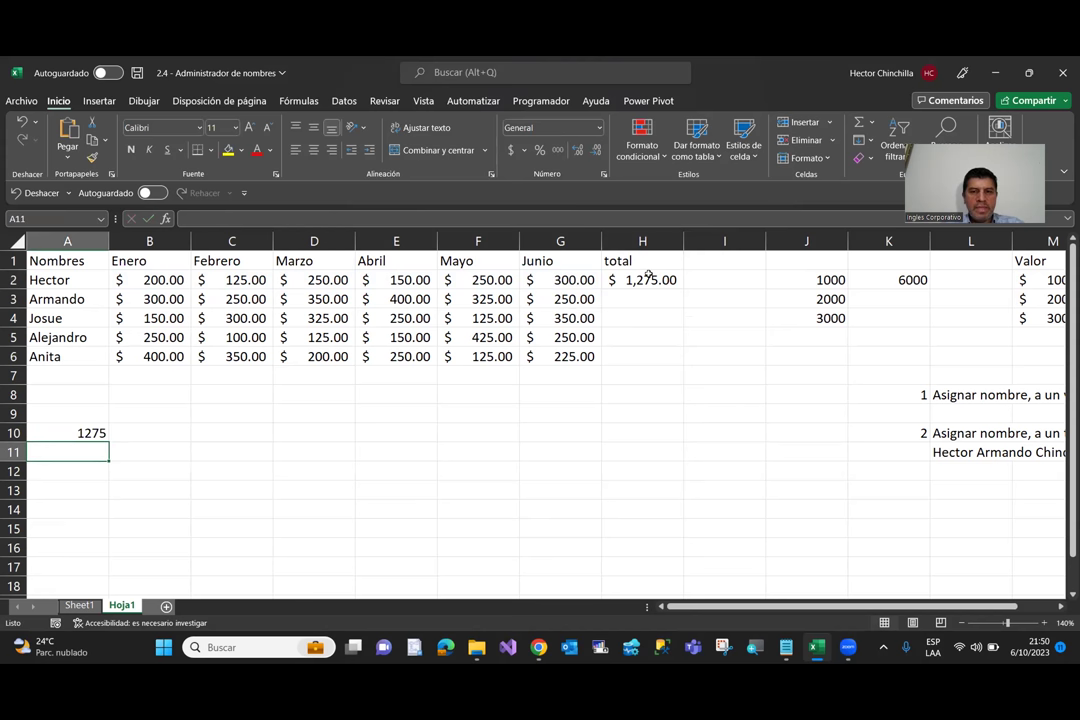
left_click(650, 280)
left_click(36, 433)
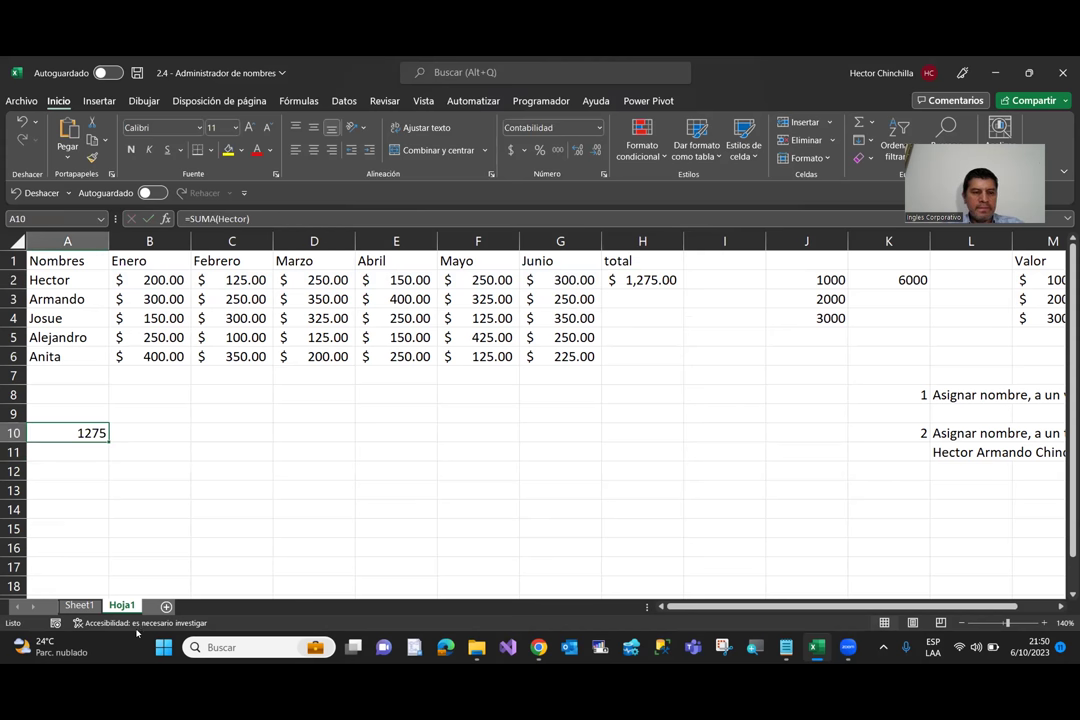
key("Delete")
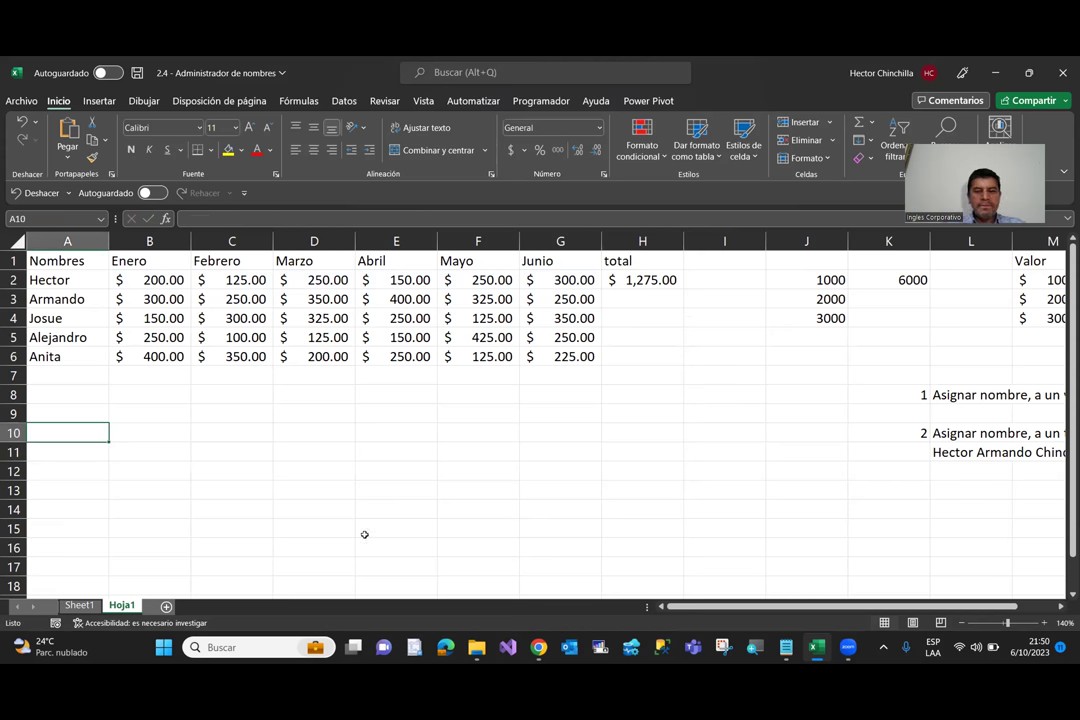
left_click(478, 509)
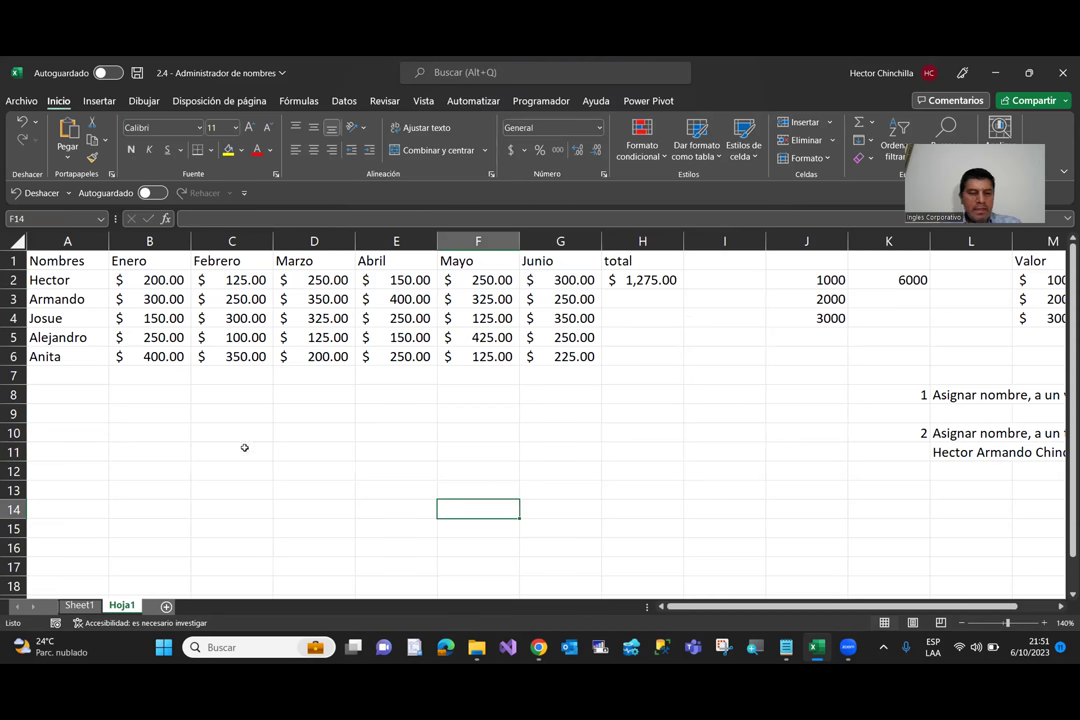
Step: Enter =SUMA(Hector) in J16 as a test sum showing 1275
left_click(789, 549)
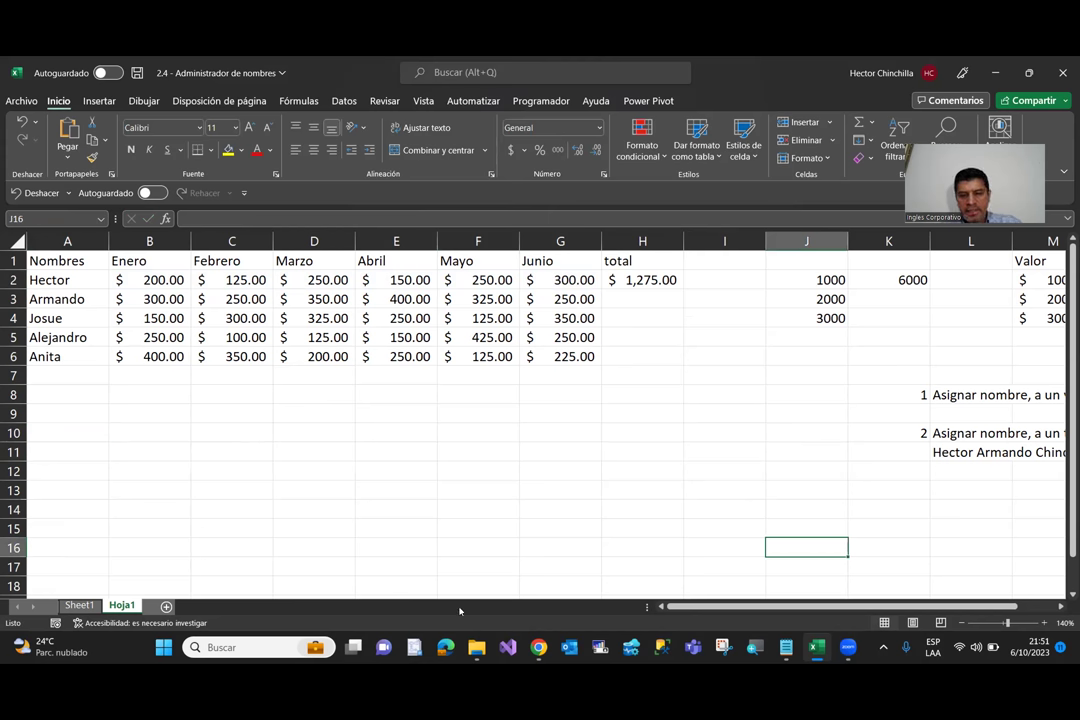
type("=")
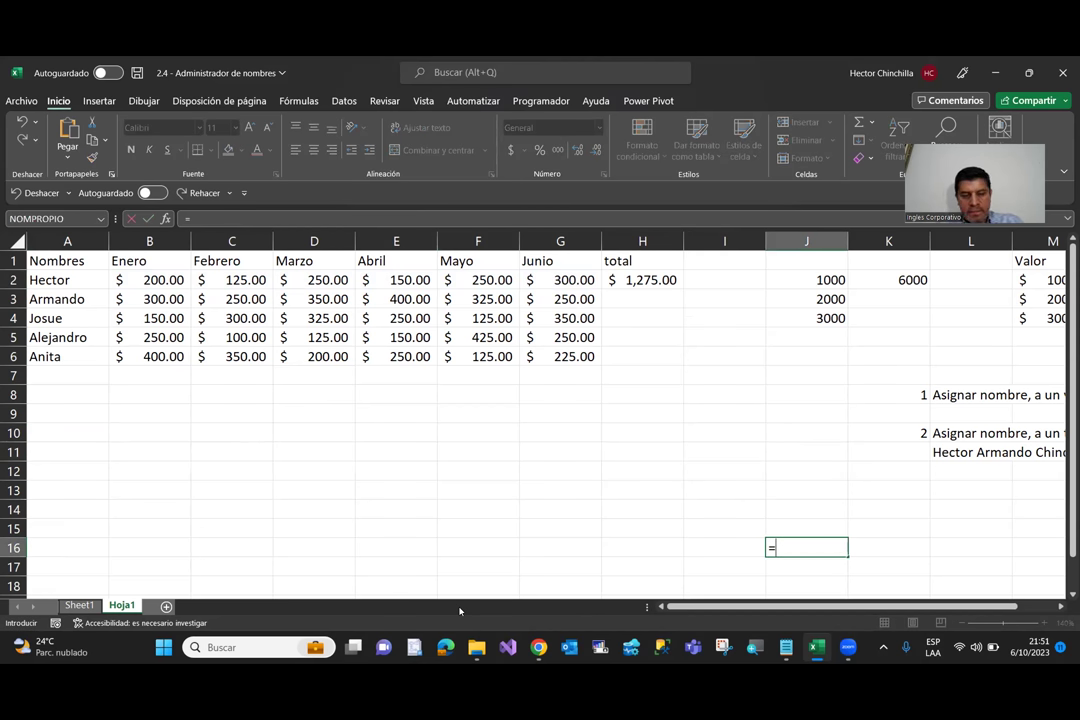
type("SUMA(")
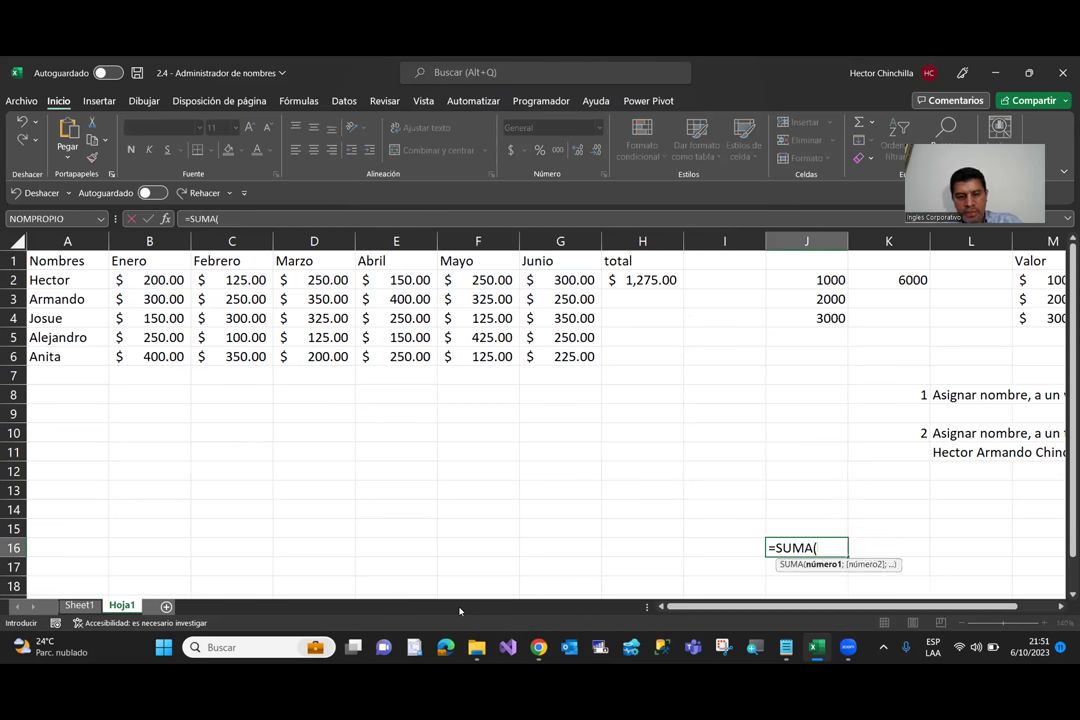
type("Hector")
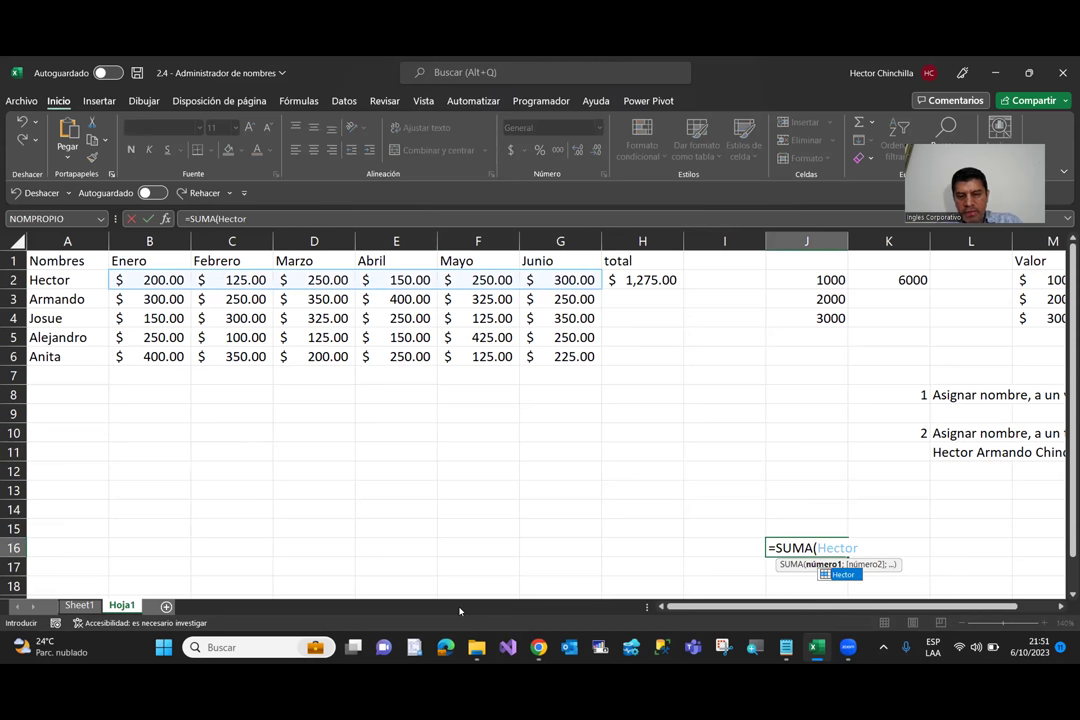
type(")")
key("Return")
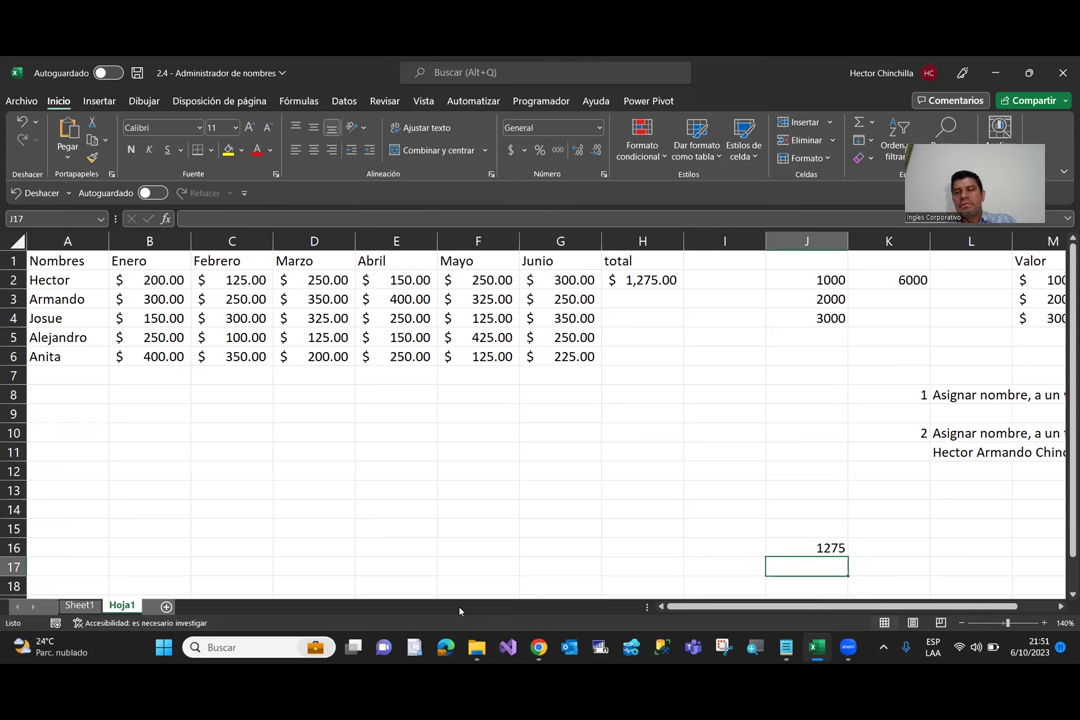
left_click(613, 298)
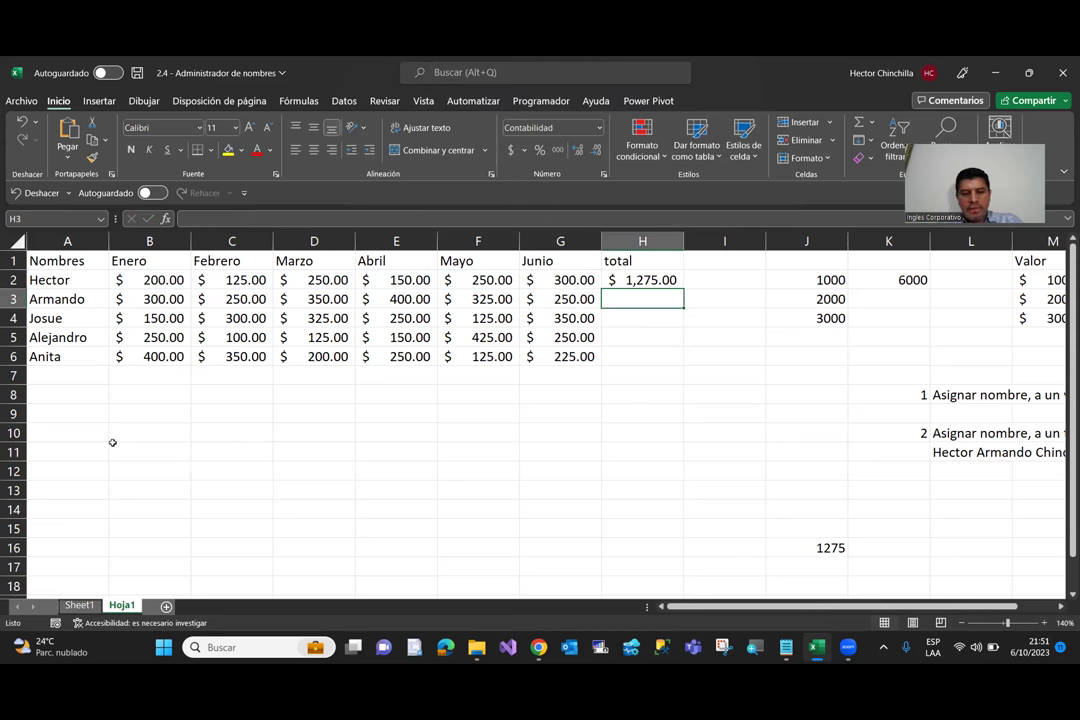
Step: Total Armando's (1,875.00) and Josue's (1,500) rows with =SUMA of their named ranges, in accounting format
type("=SUMA(")
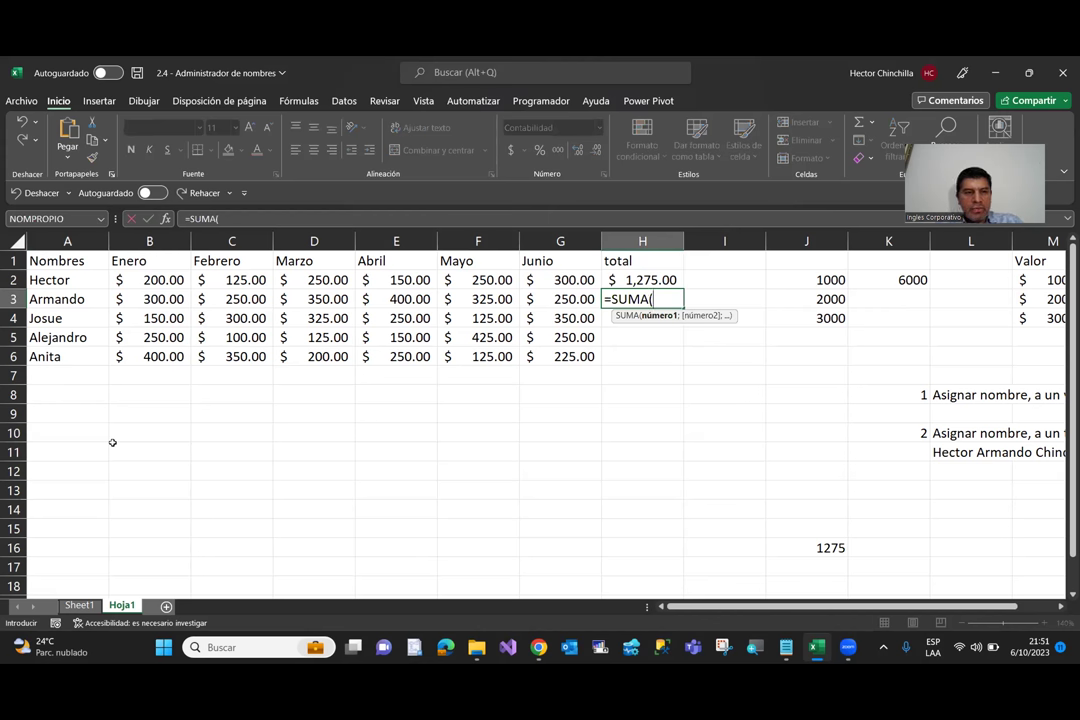
type("Armando)")
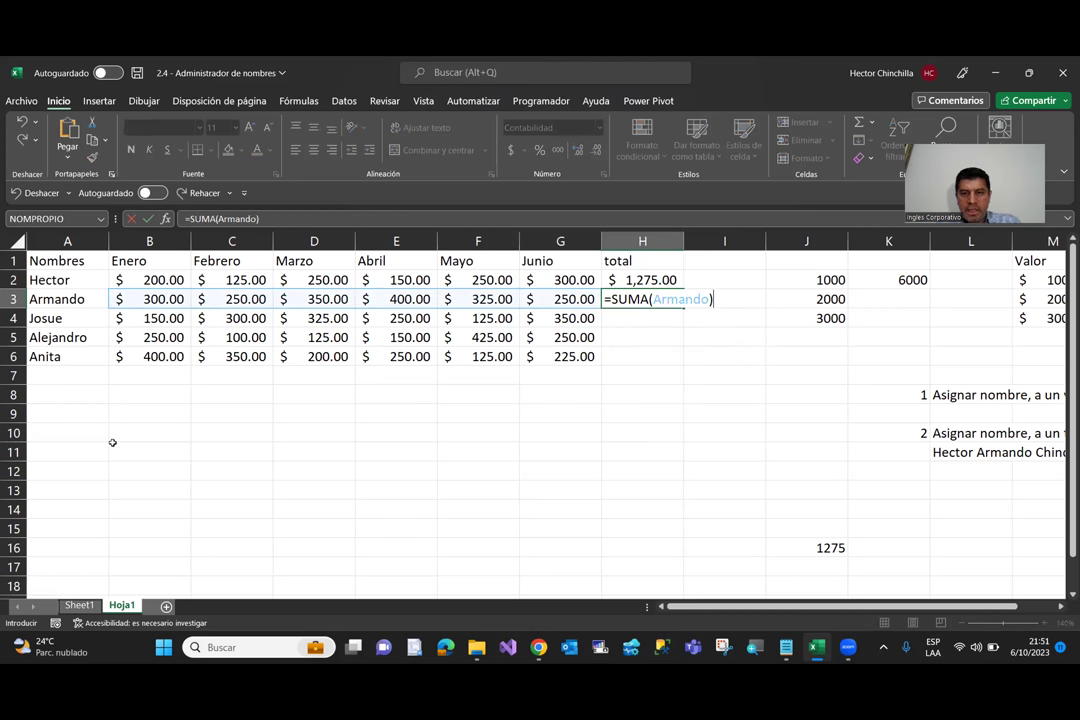
key("Return")
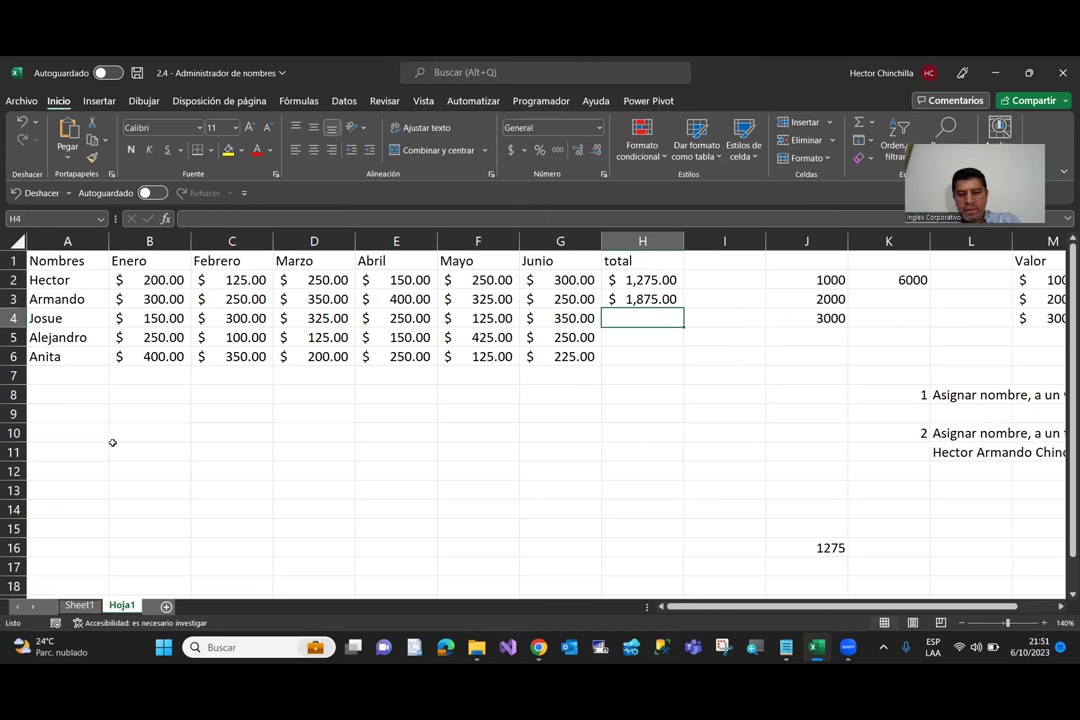
type("=SUMA")
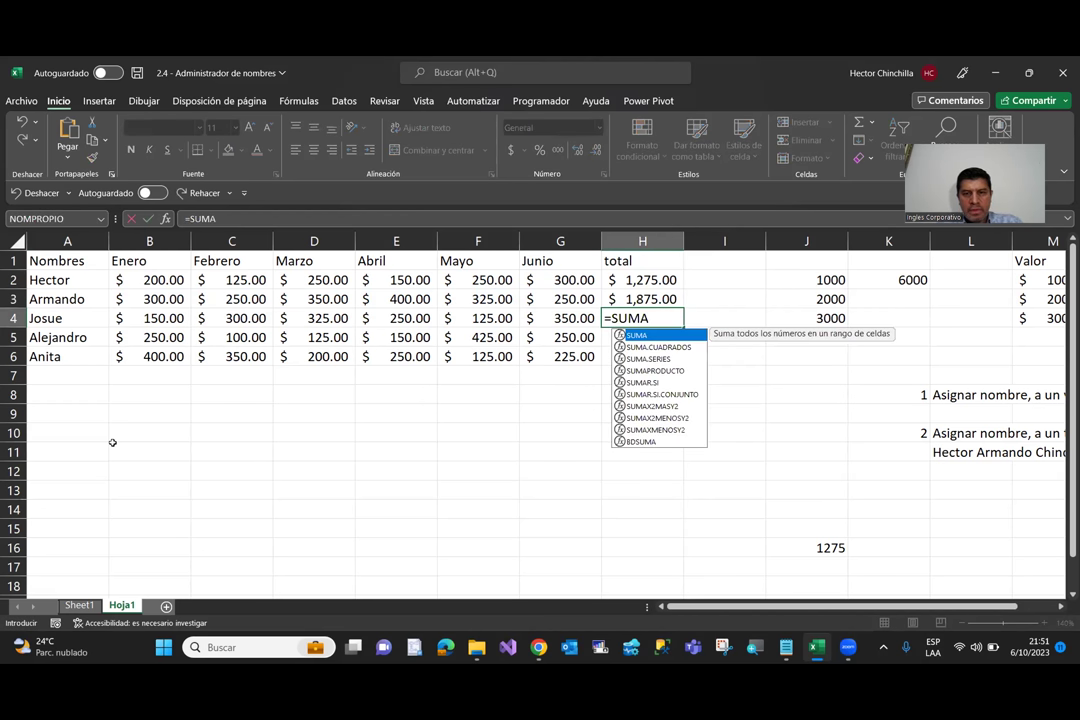
type("(Josue")
key("Return")
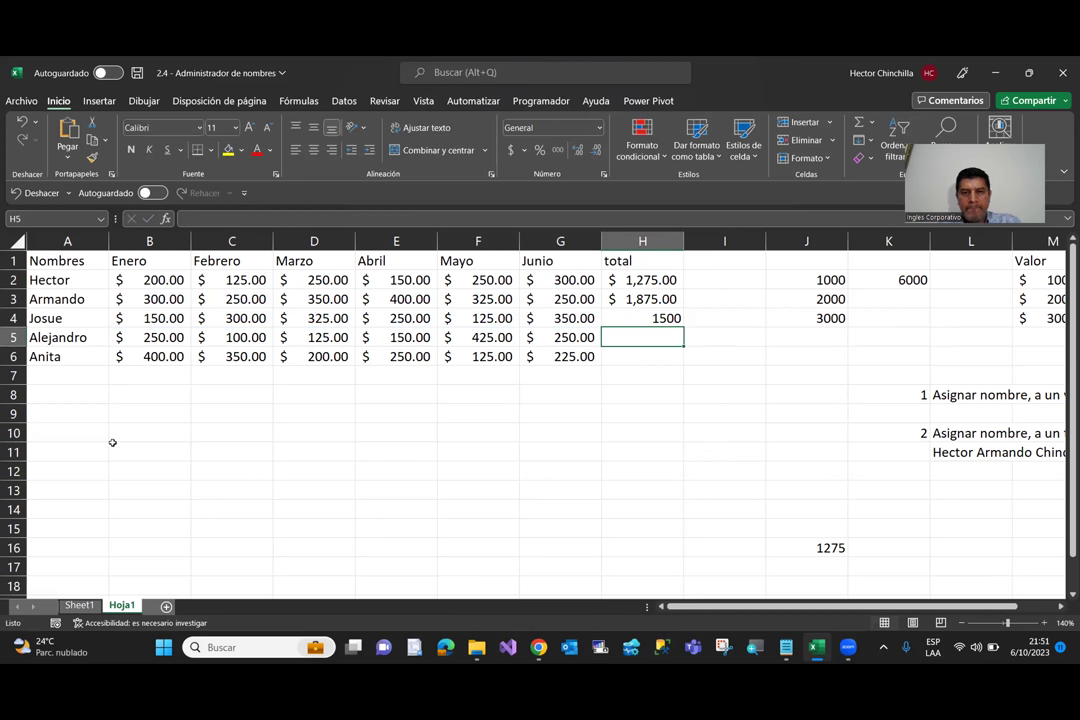
key("Up")
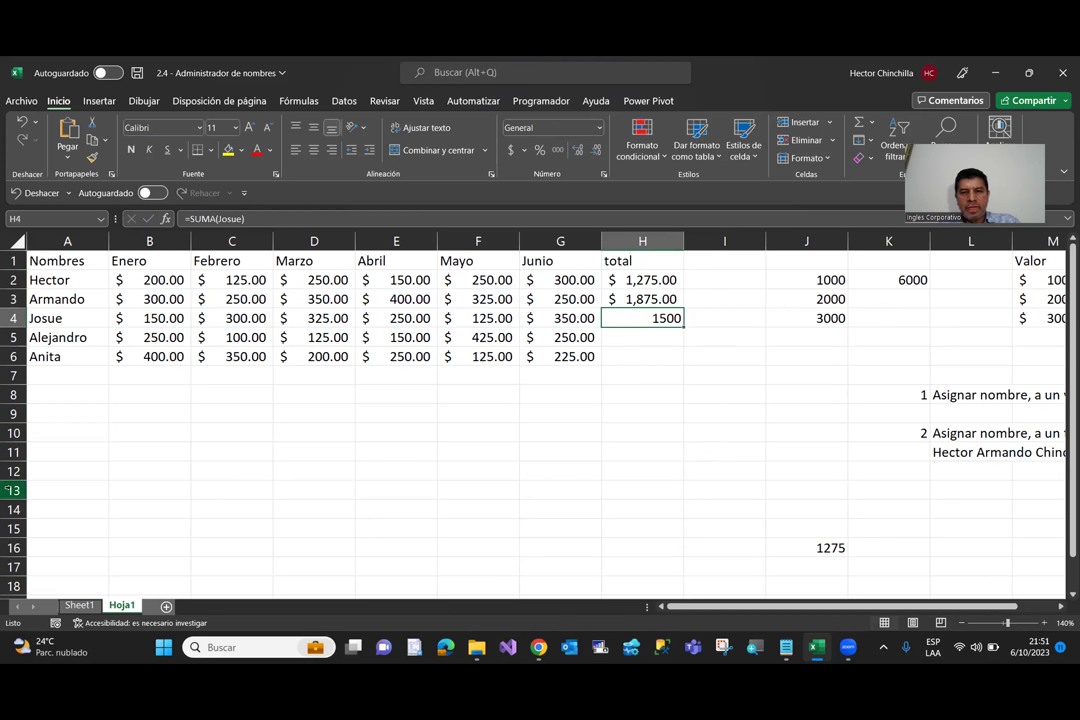
key("shift+Down")
key("shift+Down")
left_click(511, 150)
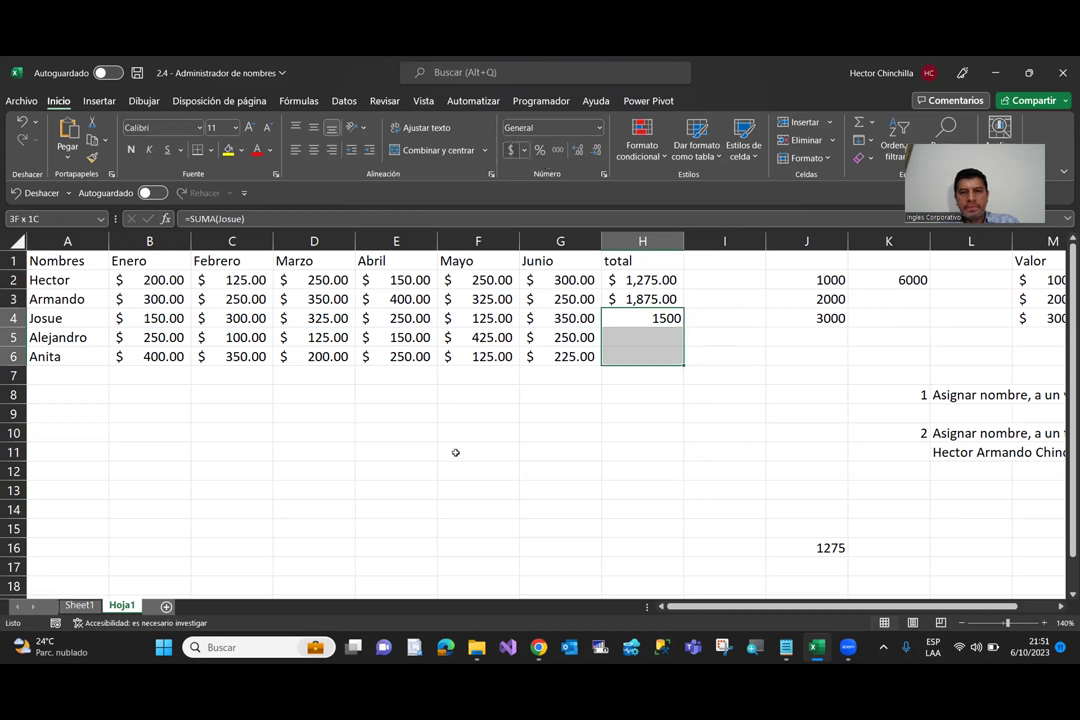
key("Up")
key("Down")
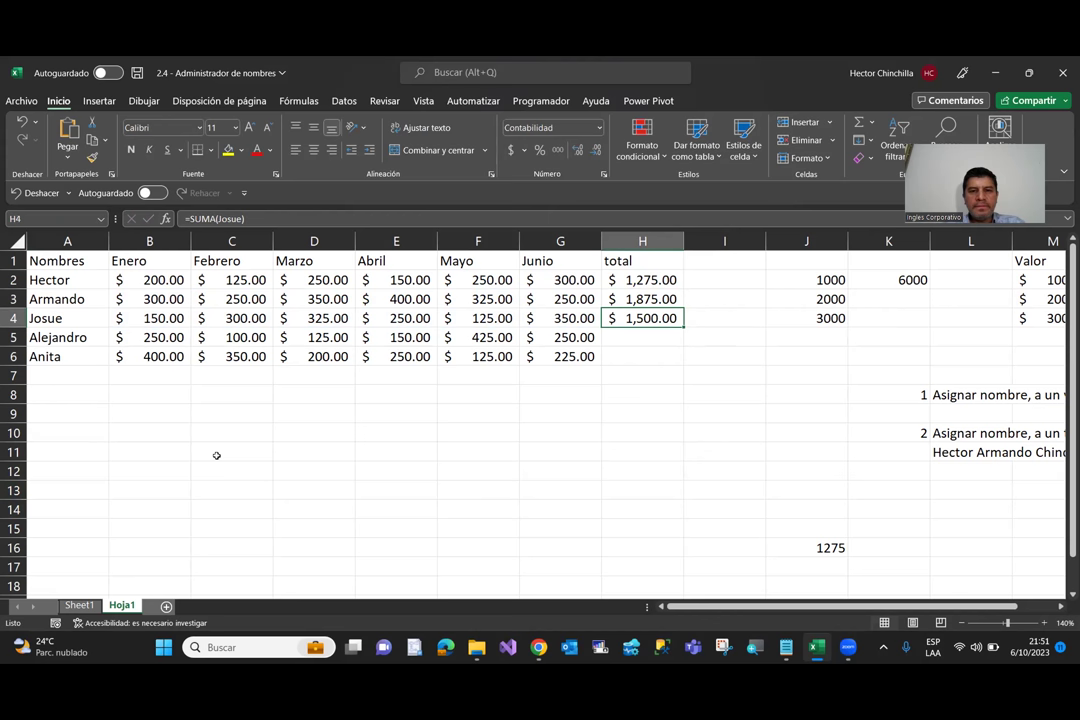
Step: Enter =SUMA(Alejandro) in H5 and =SUMA(Anita) in H6, giving 1,300.00 and 1,550.00
key("Down")
type("=")
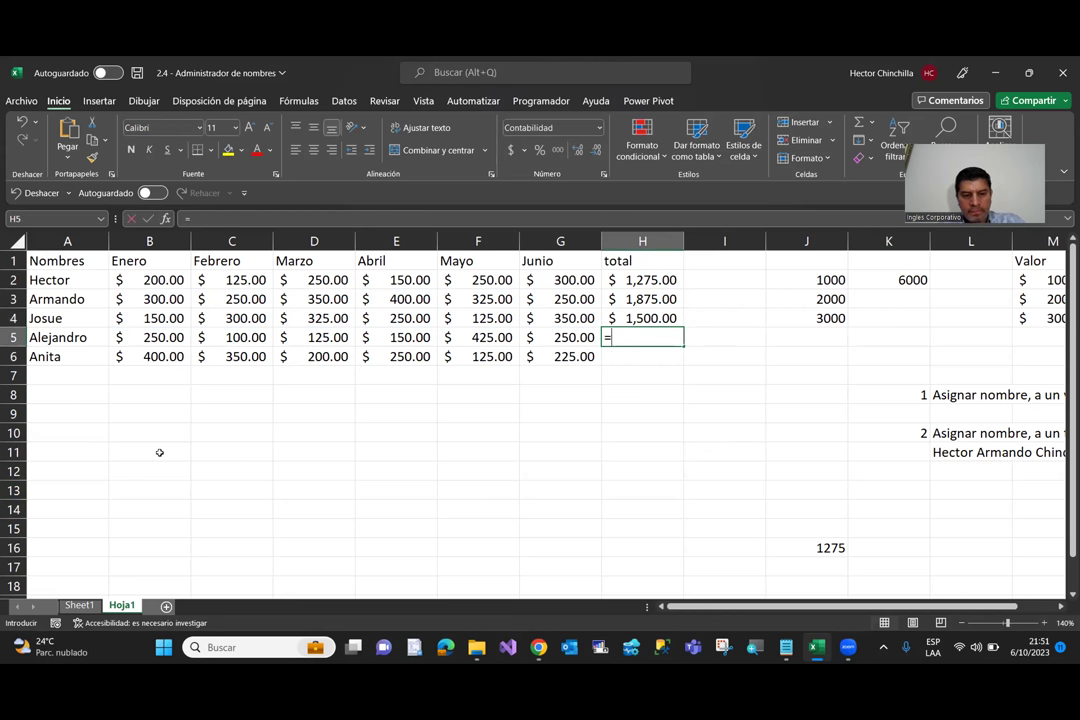
type("SUMA(")
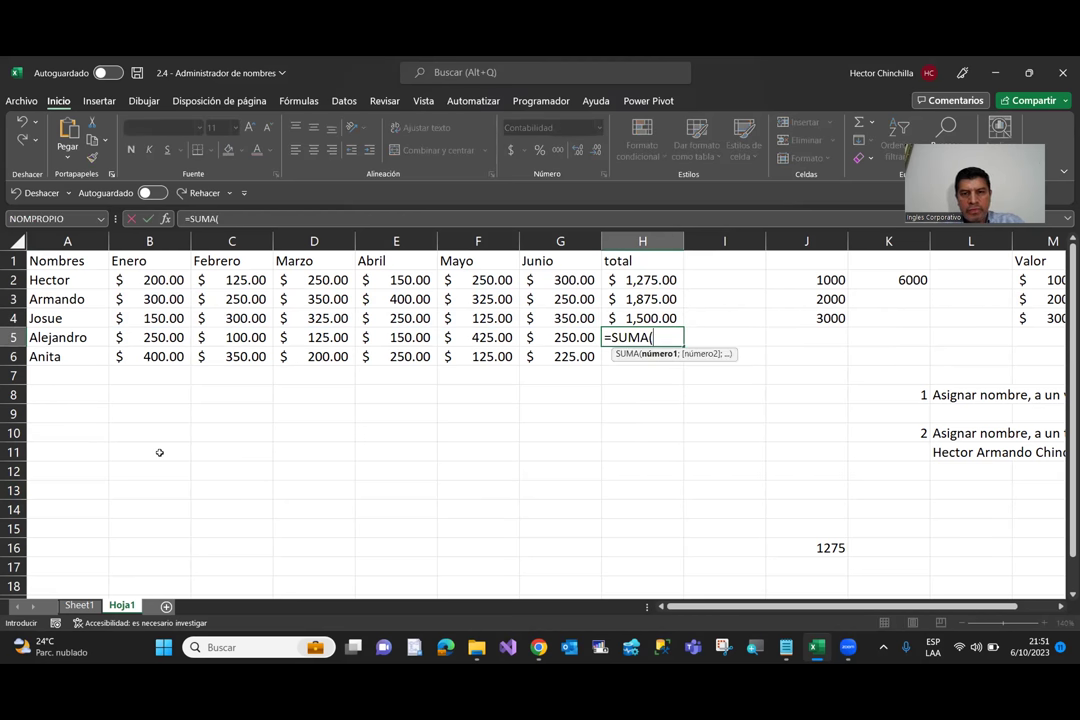
type("Ale")
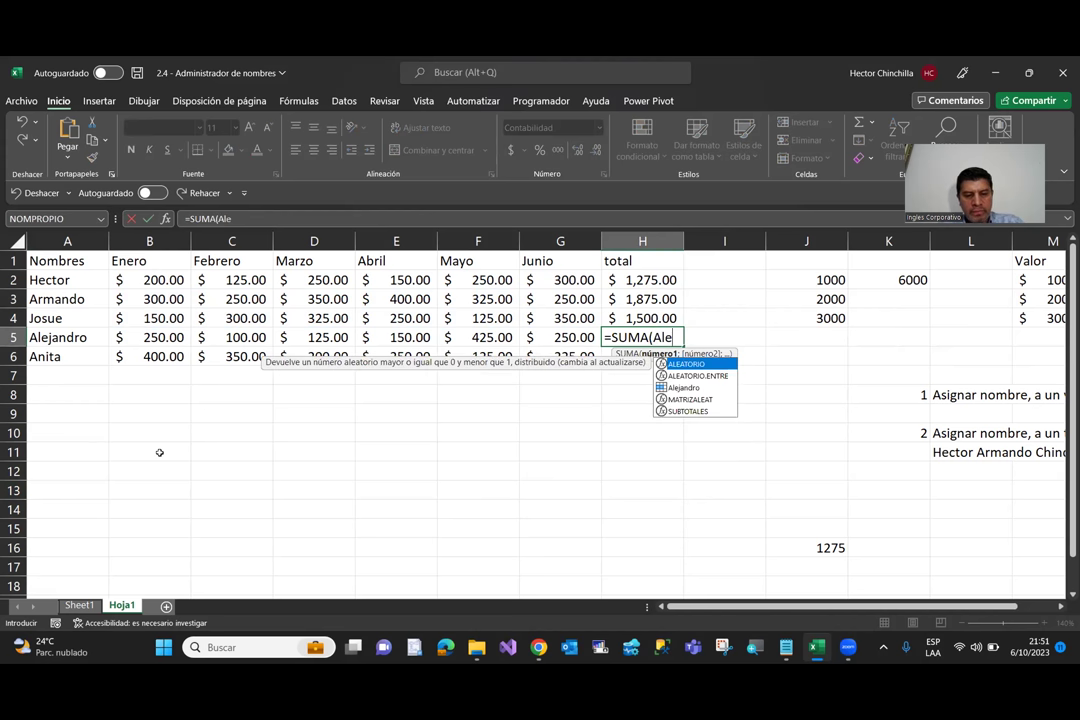
type("jandro")
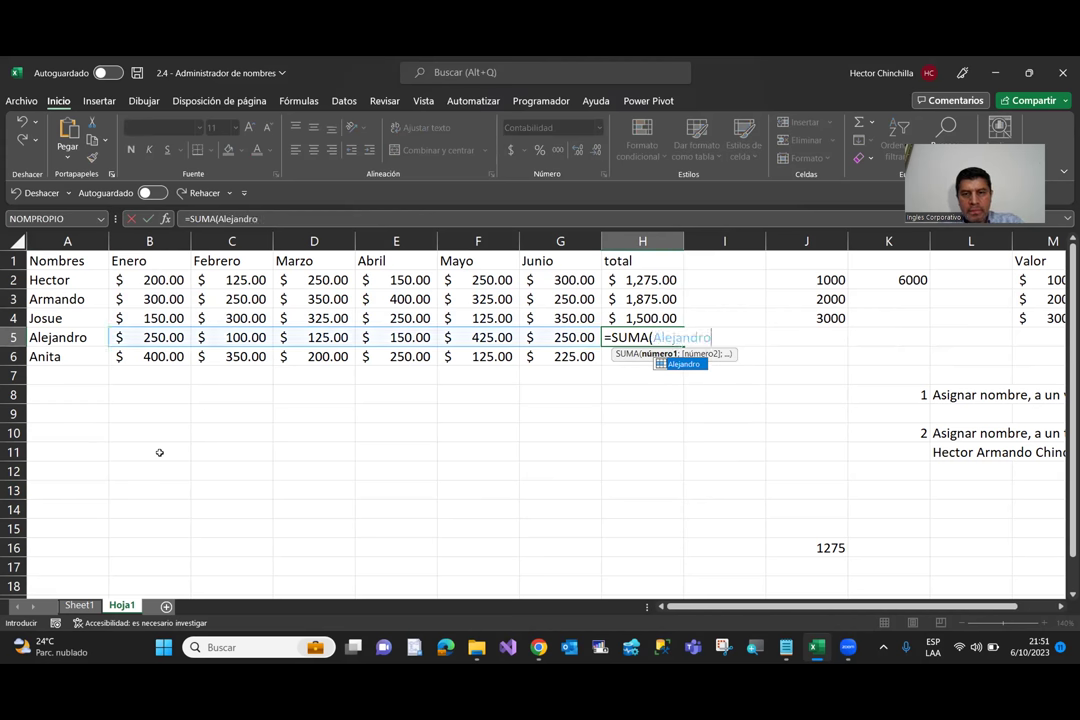
key("Return")
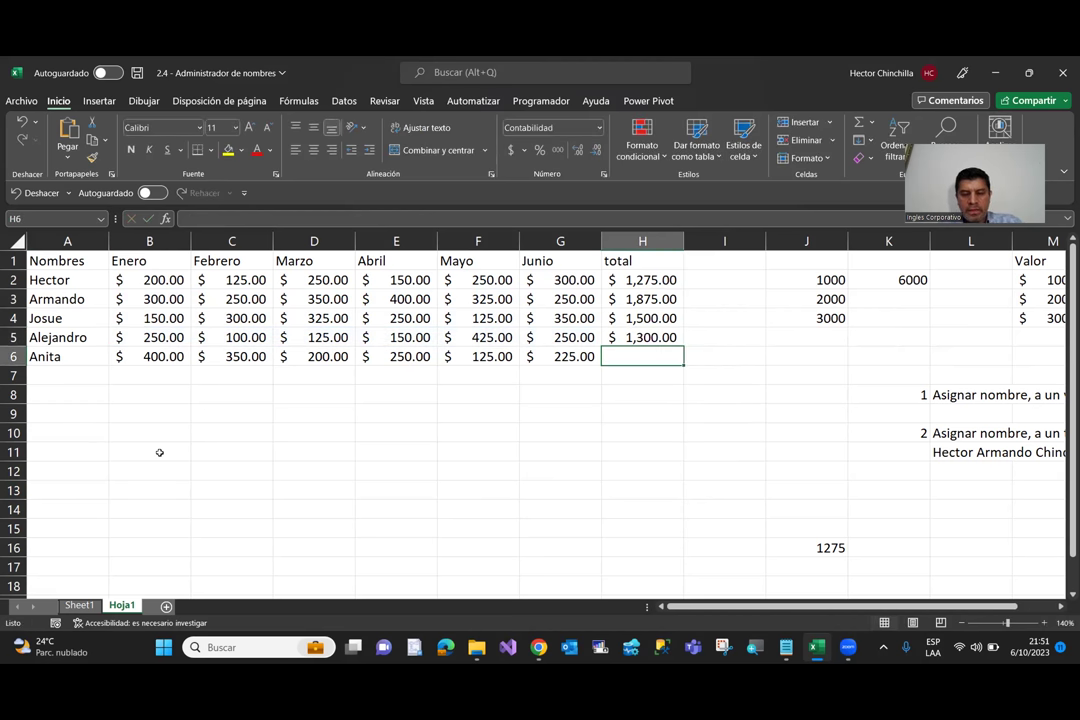
type("=SUMA")
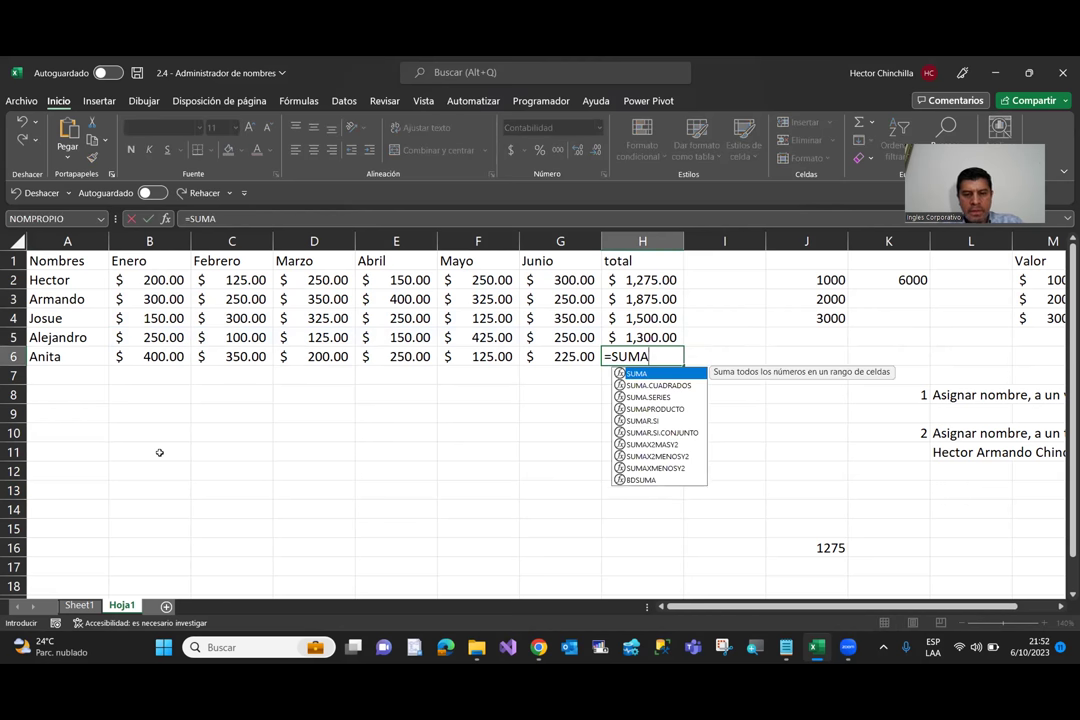
type("(")
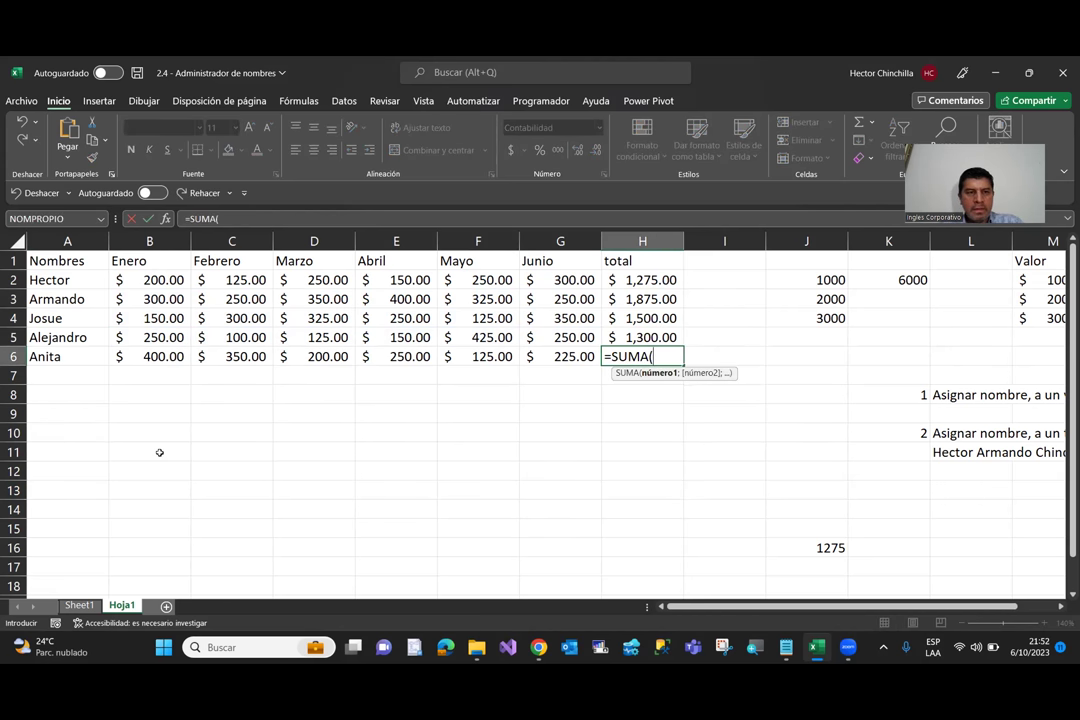
type("Anita")
key("Return")
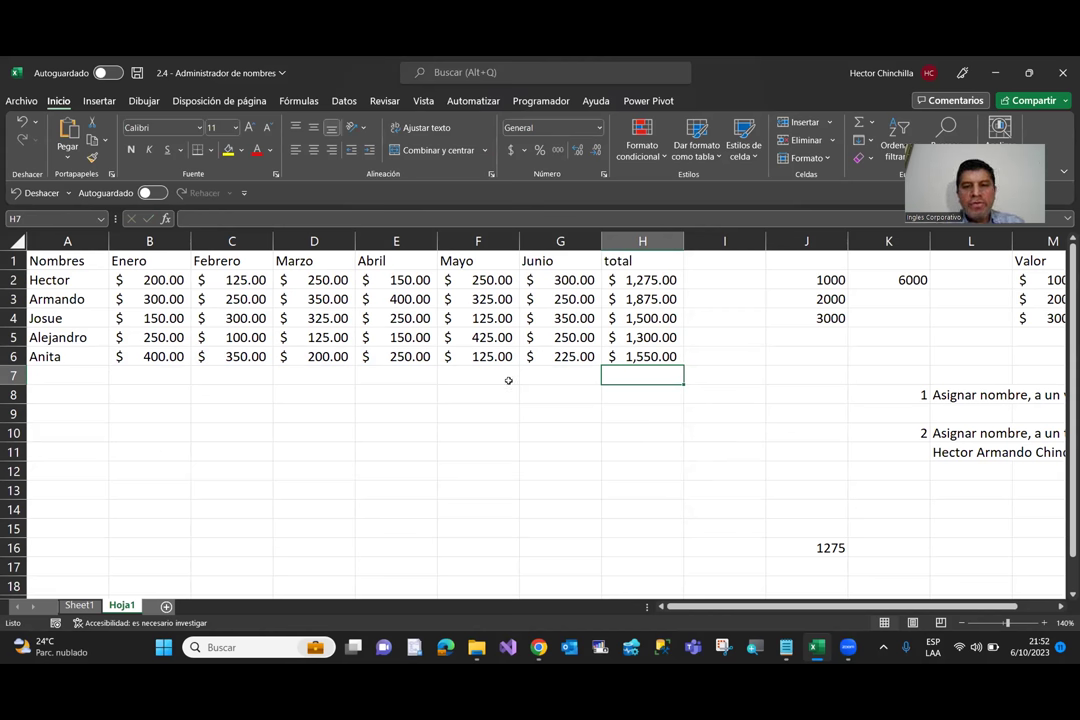
left_click(567, 445)
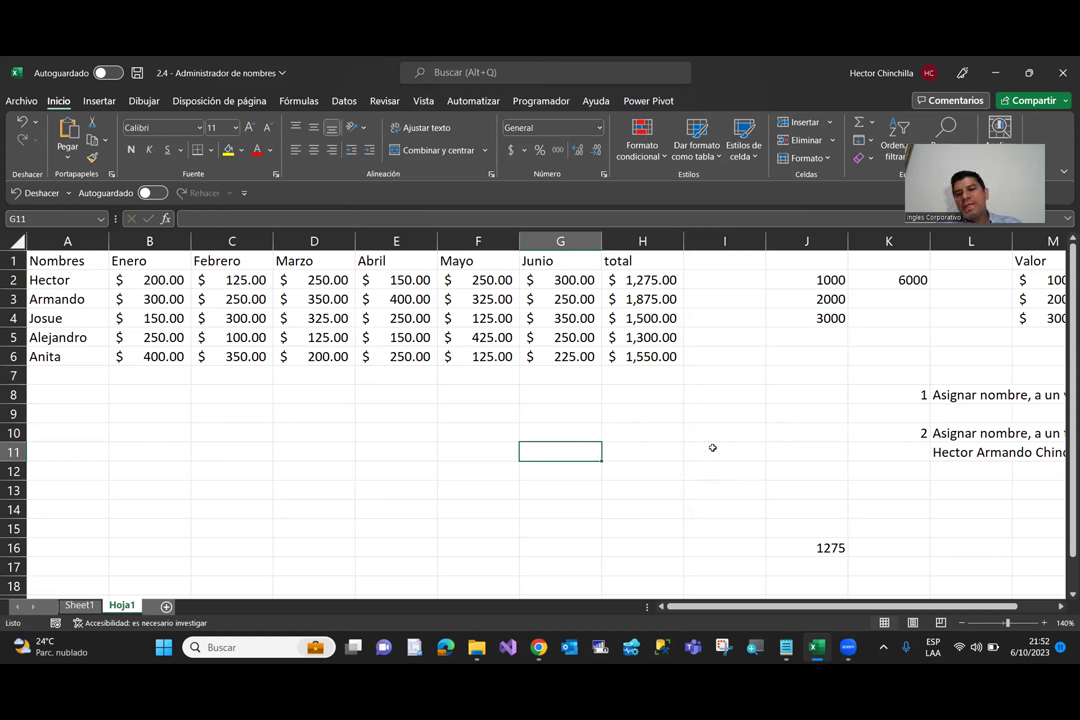
left_click(315, 414)
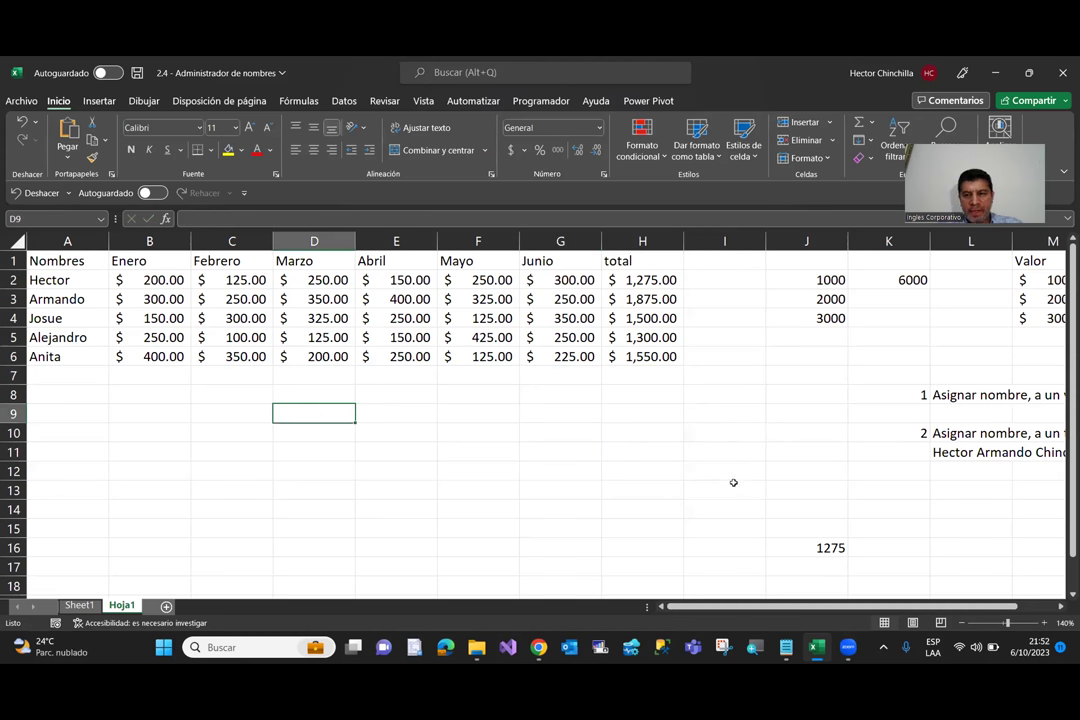
left_click(600, 433)
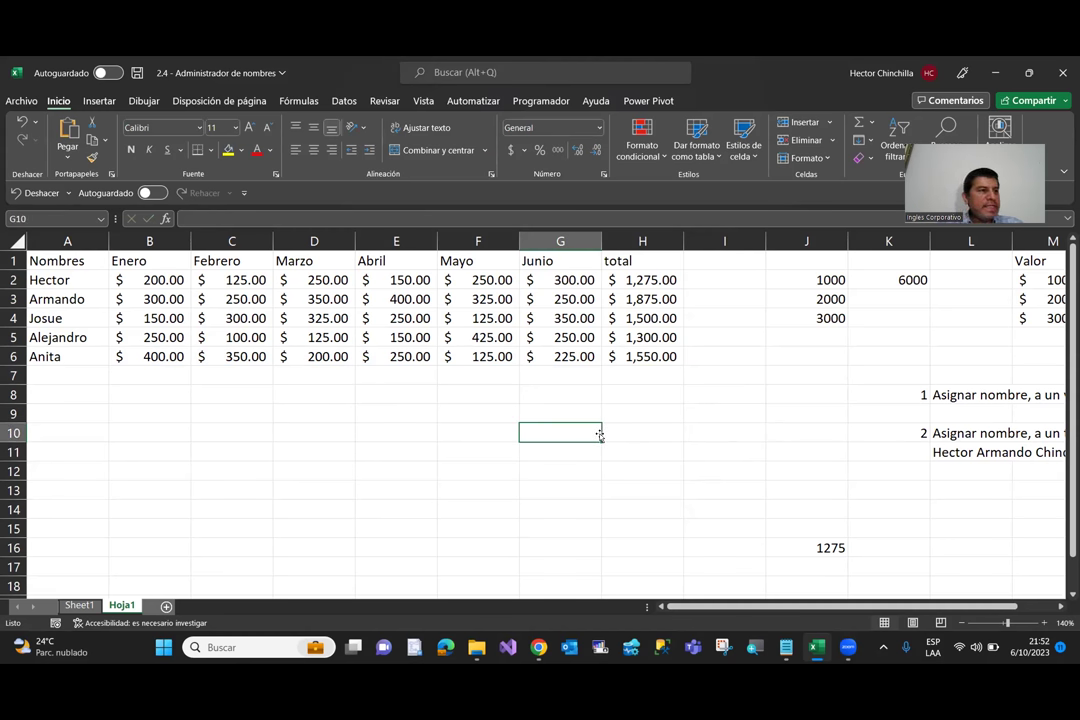
left_click(150, 372)
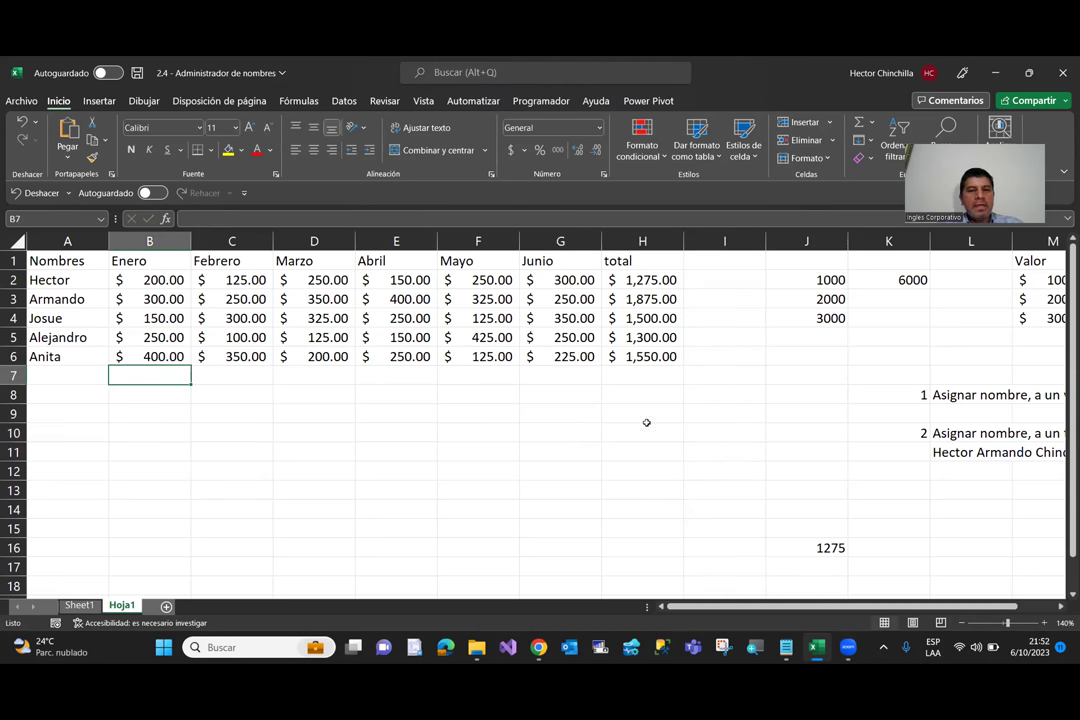
left_click(751, 414)
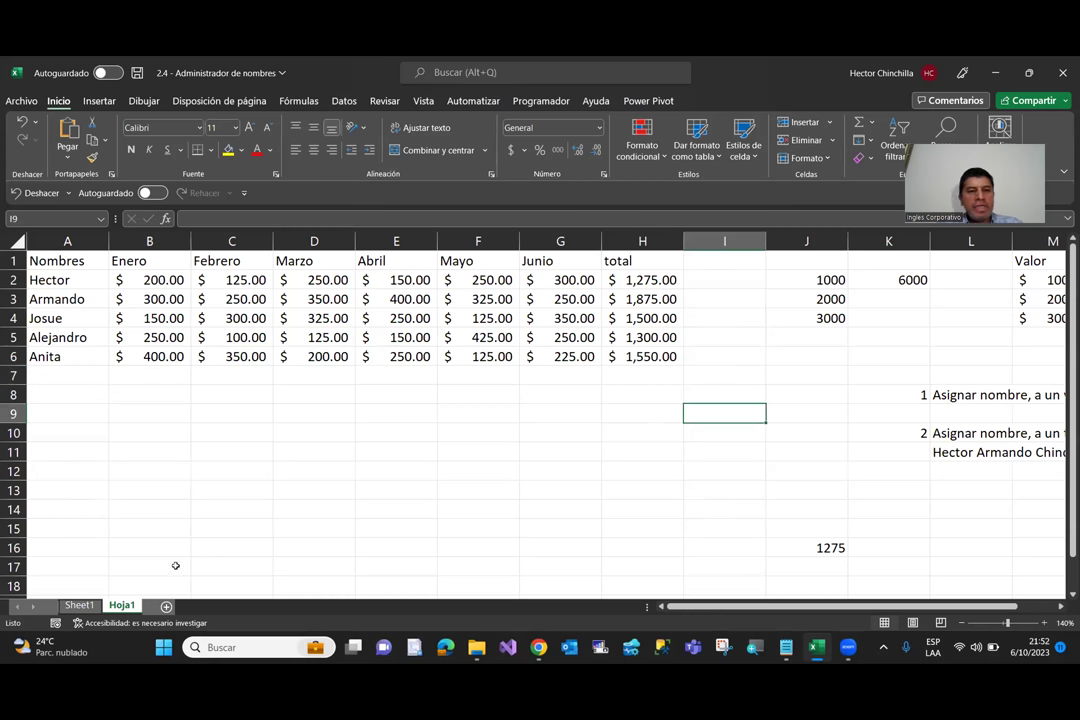
left_click(127, 372)
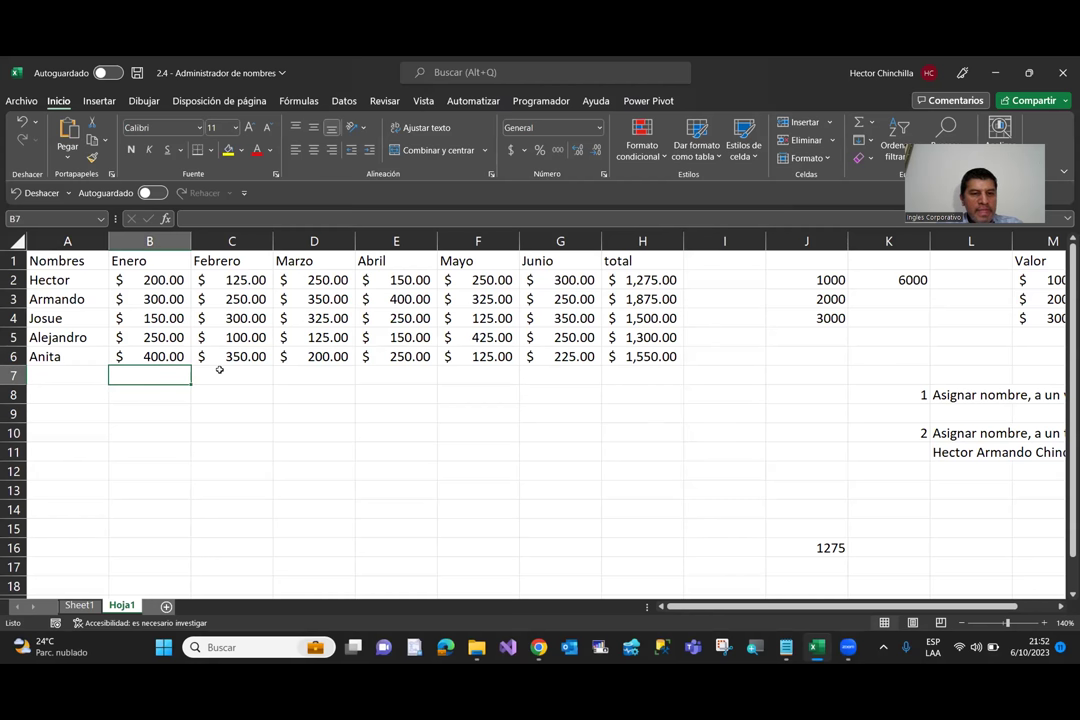
left_click(250, 374)
left_click(340, 375)
left_click(420, 373)
left_click(500, 374)
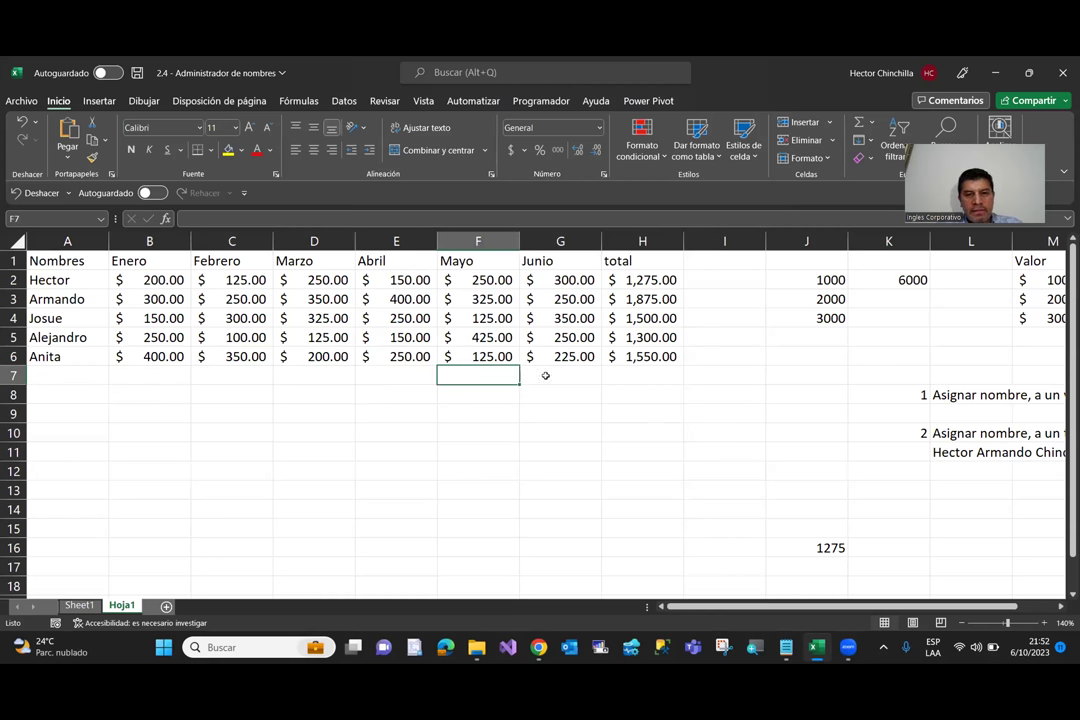
left_click(565, 376)
left_click(135, 378)
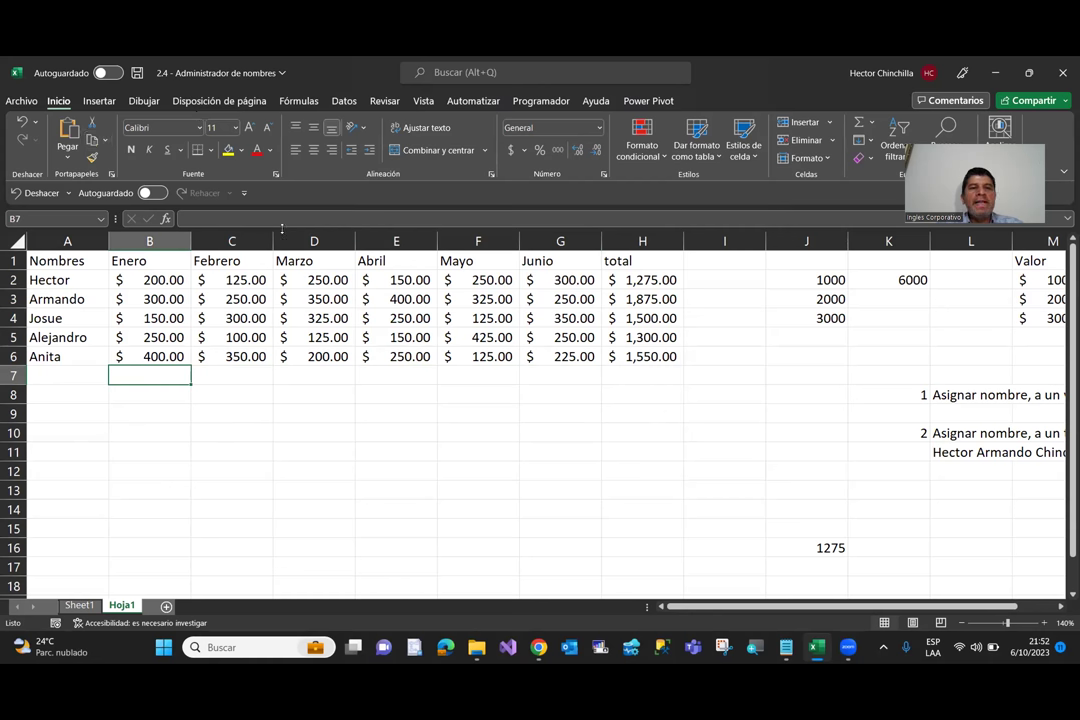
Step: Open the Name Manager from Fórmulas and check that Anita refers to B6:G6
left_click(296, 104)
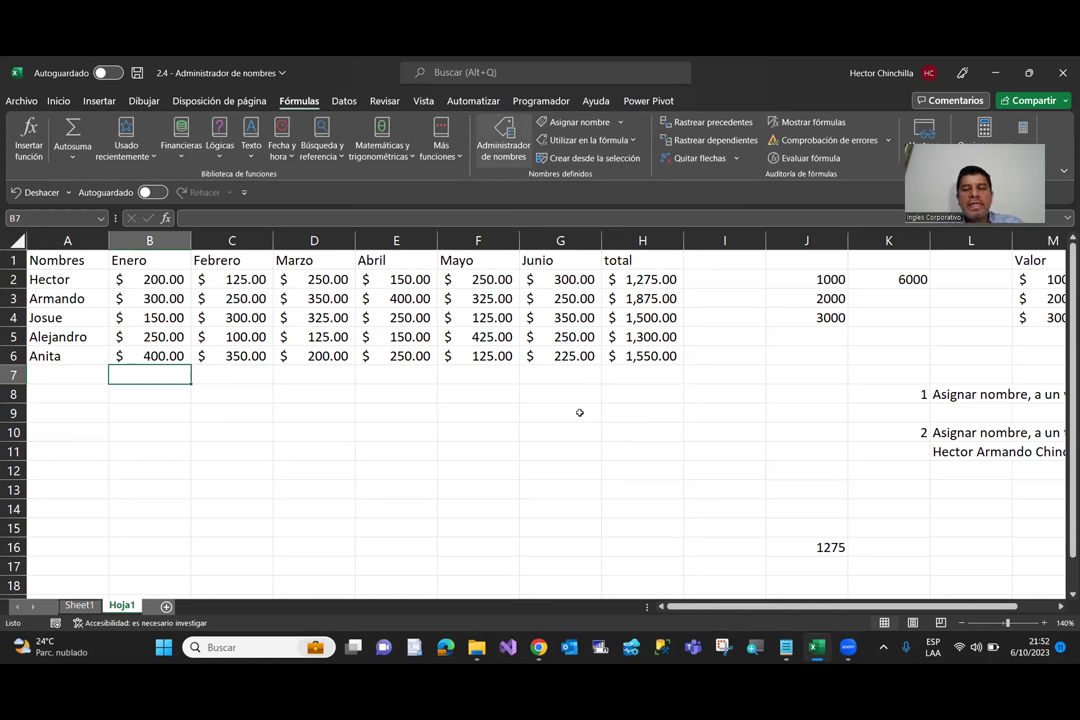
left_click(507, 143)
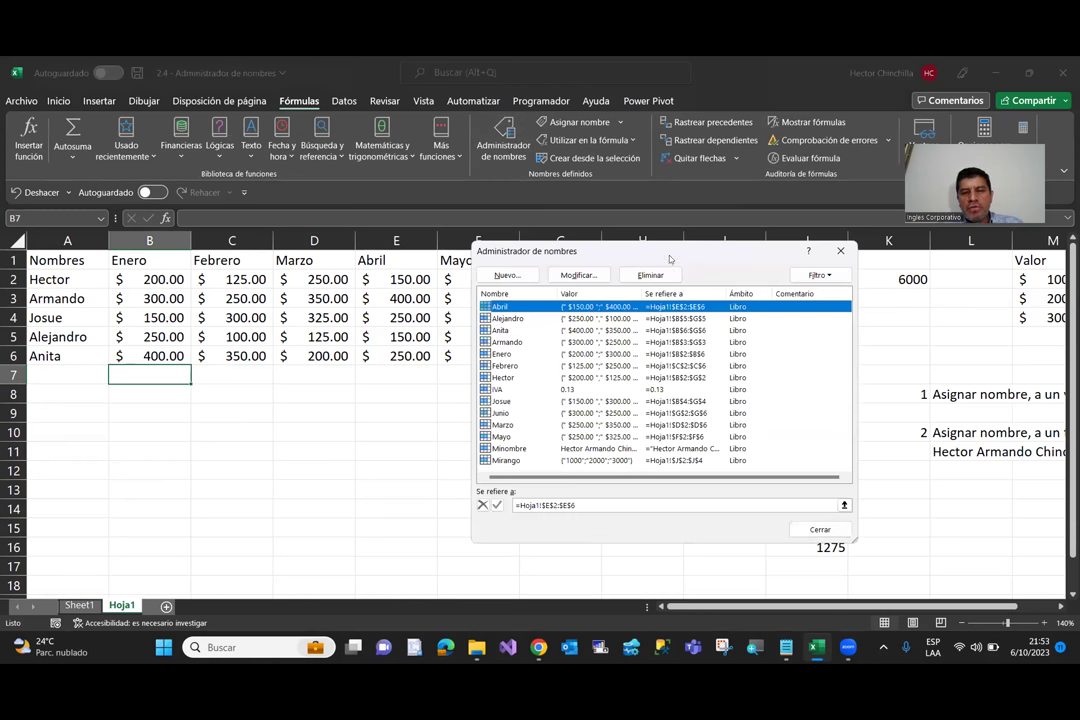
left_click_drag(671, 258, 697, 246)
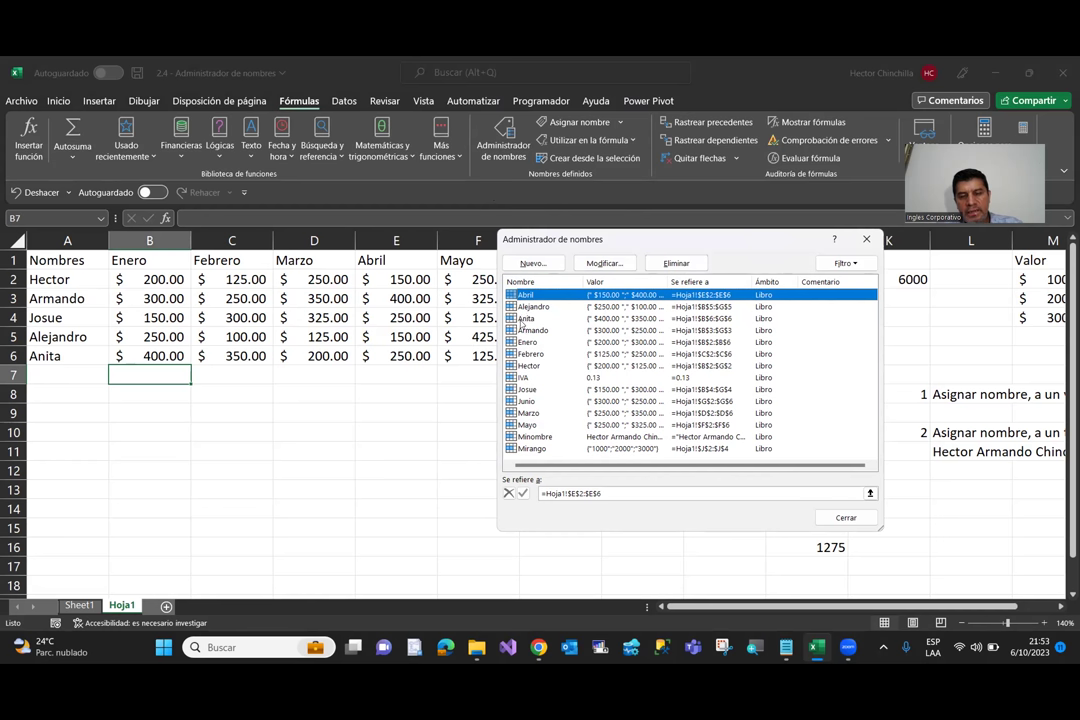
left_click(522, 318)
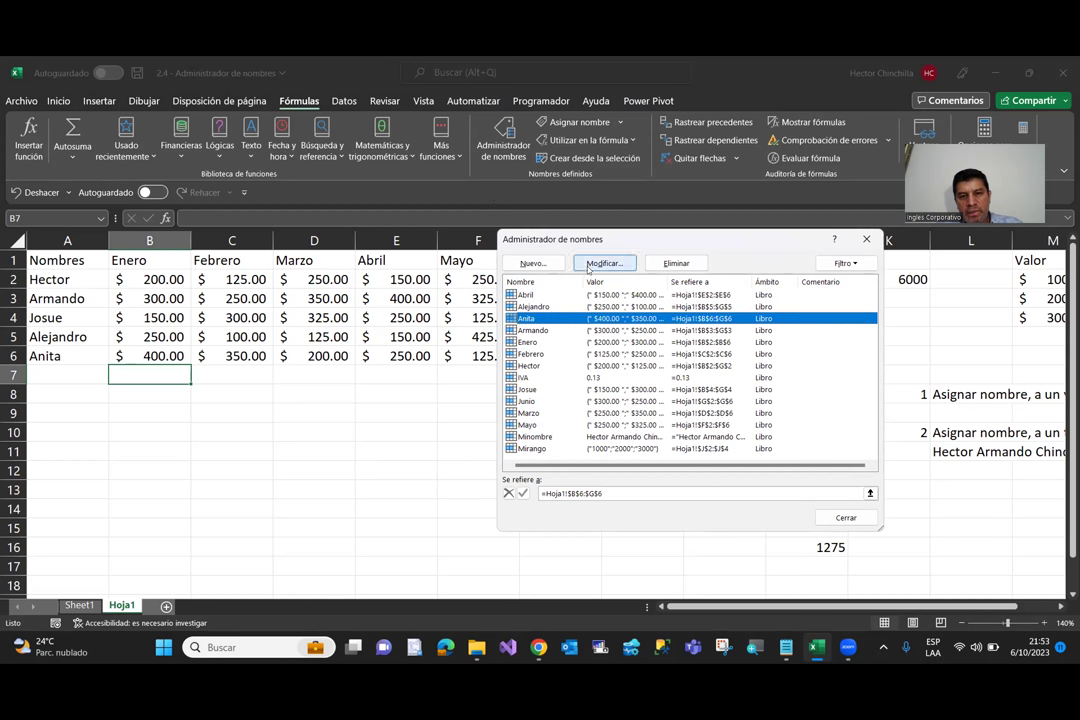
left_click(590, 264)
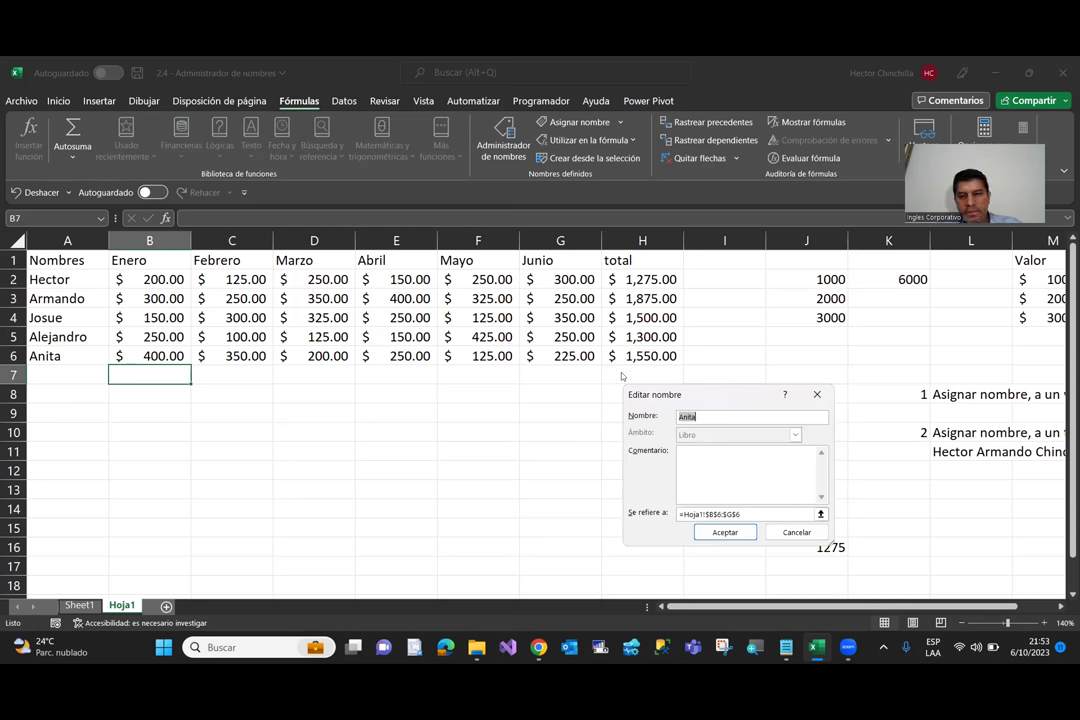
left_click(796, 532)
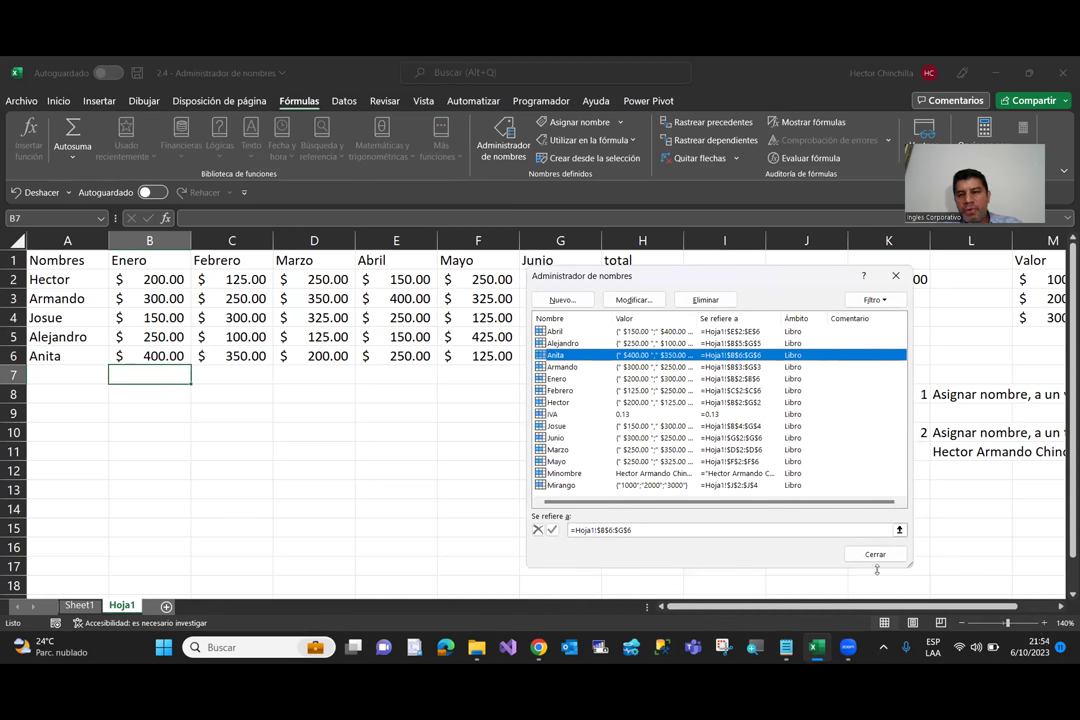
Step: Close the Name Manager and select J2:J4 to show the Mirango range name
left_click(873, 555)
left_click(488, 468)
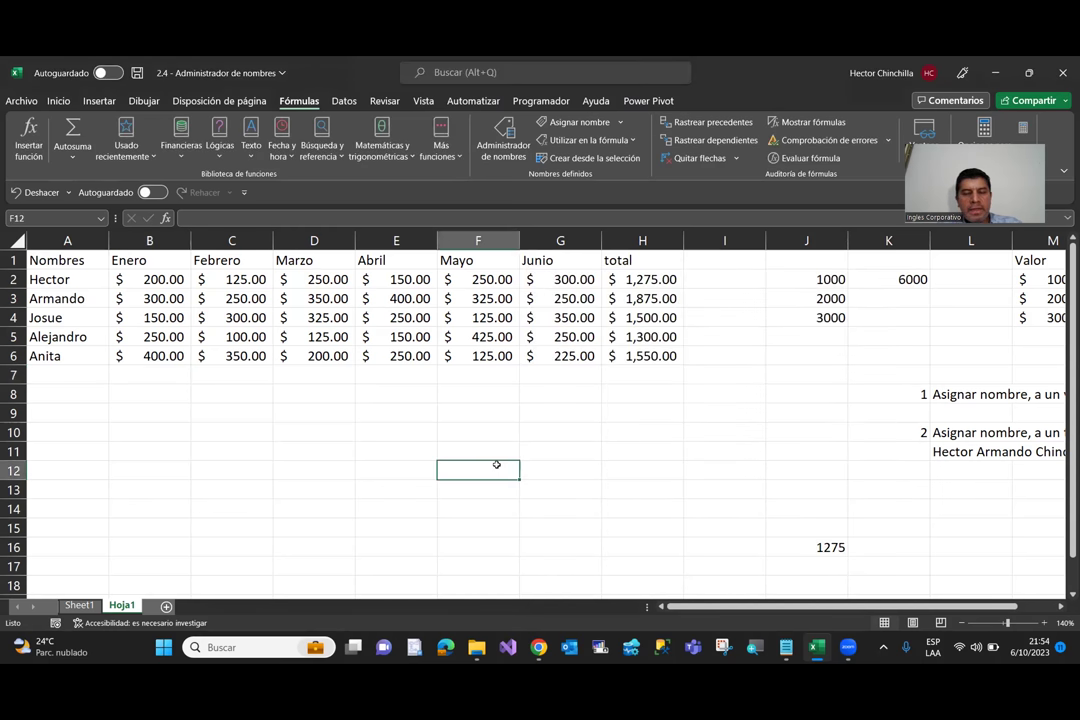
mouse_move(807, 279)
left_mouse_down()
mouse_move(809, 316)
mouse_move(798, 298)
left_mouse_up()
left_click(719, 447)
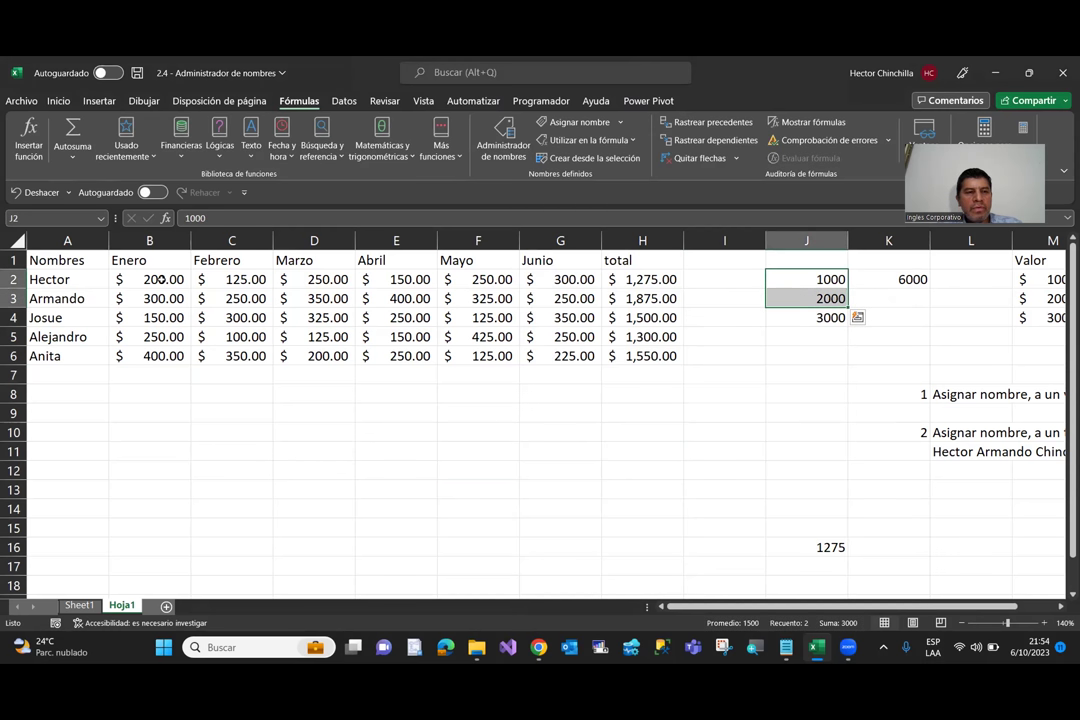
Step: Select B2:G2 to reveal its Hector name, leaving the name unchanged
left_click_drag(160, 280, 560, 280)
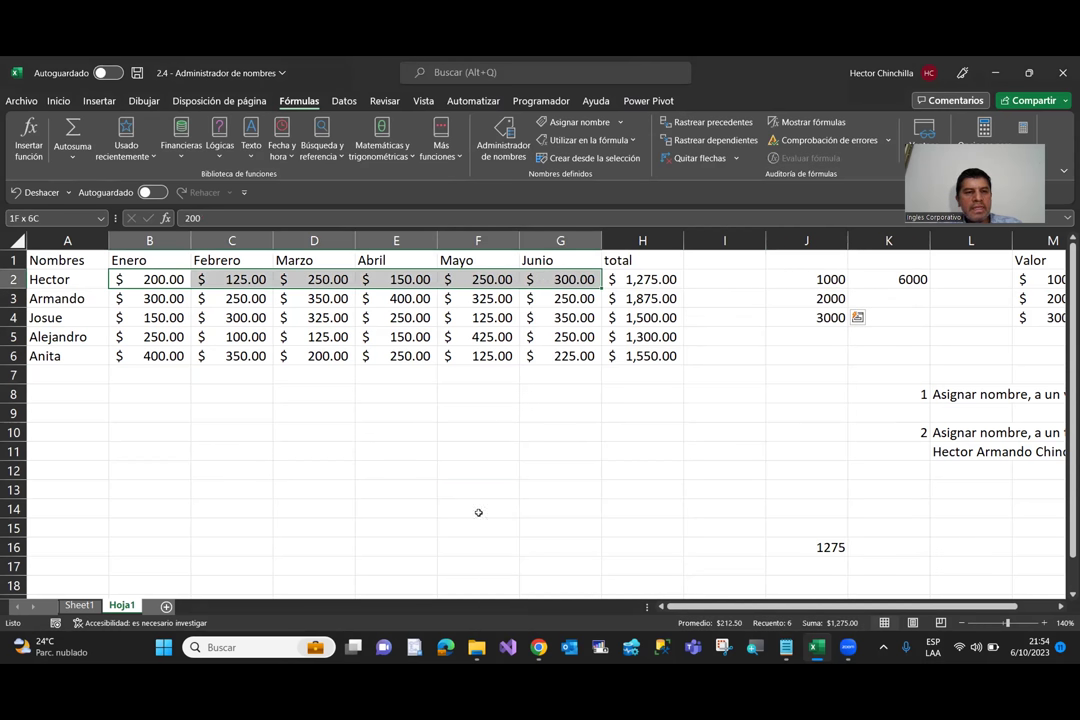
left_click(45, 218)
key("BackSpace")
key("Escape")
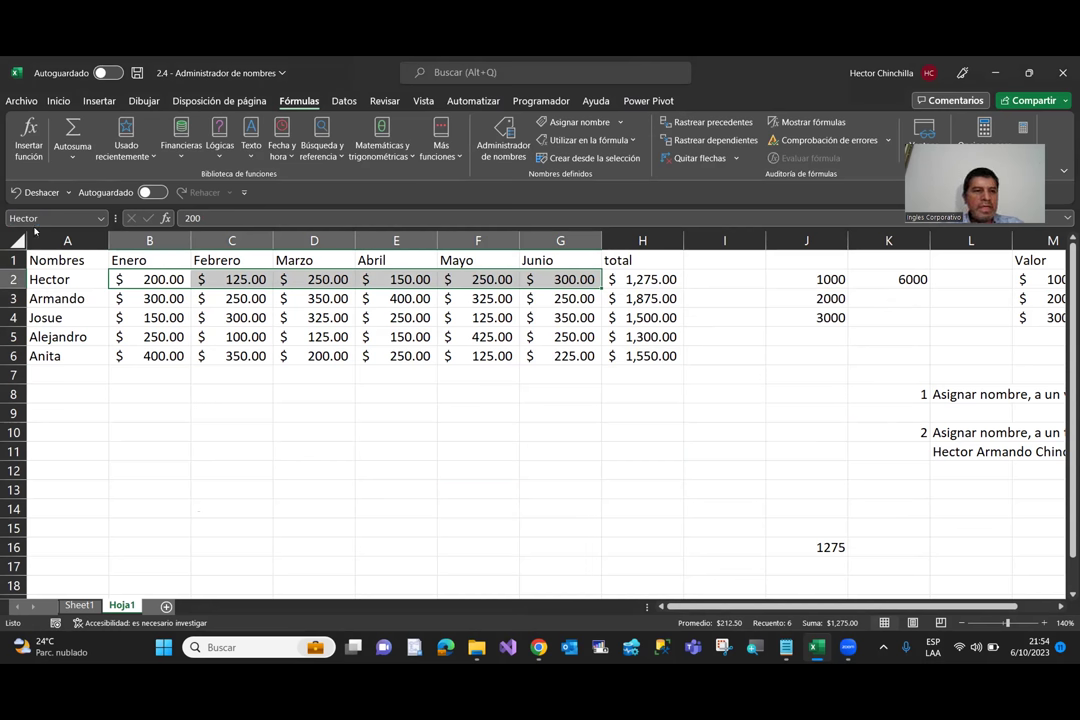
left_click(240, 436)
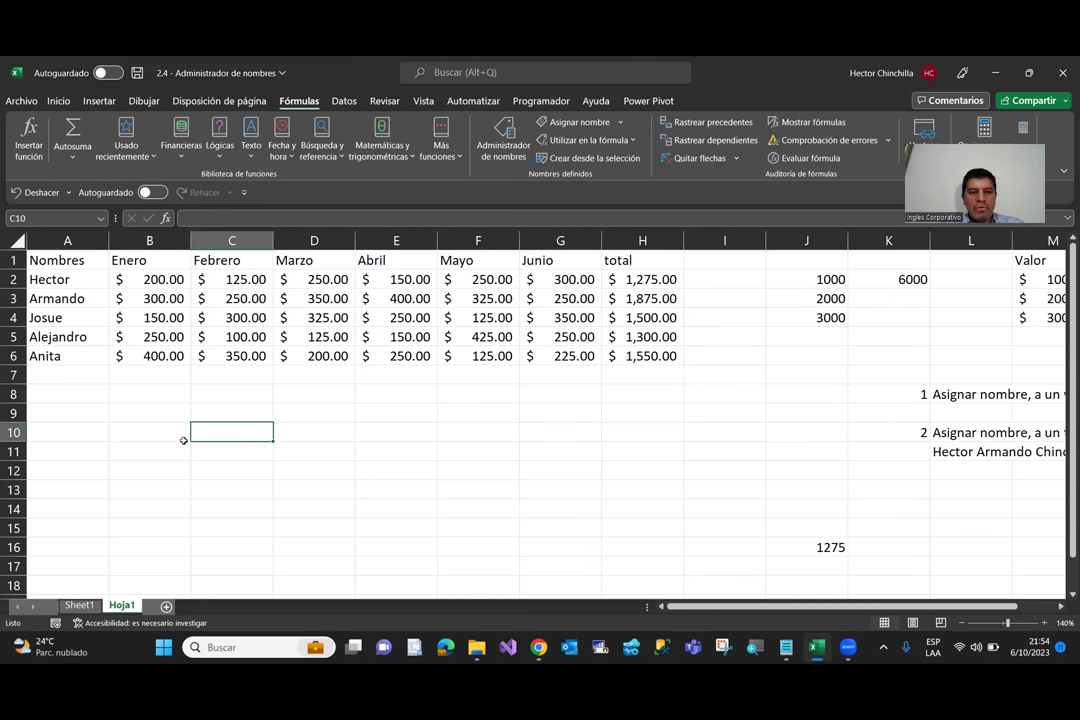
left_click(173, 396)
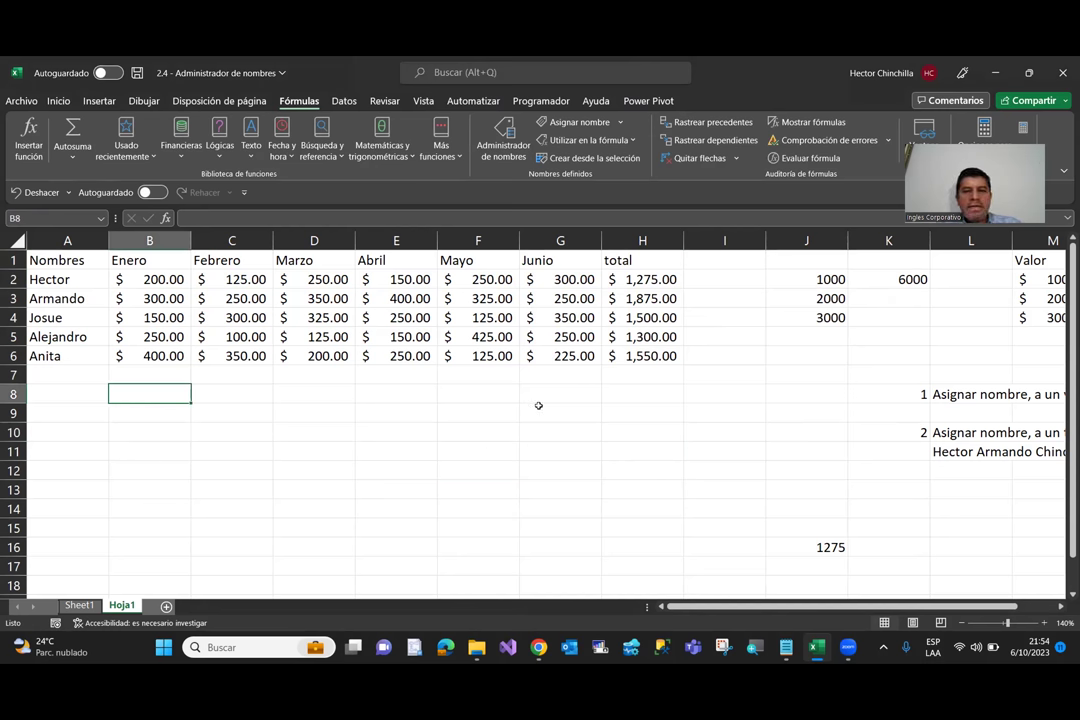
left_click(497, 142)
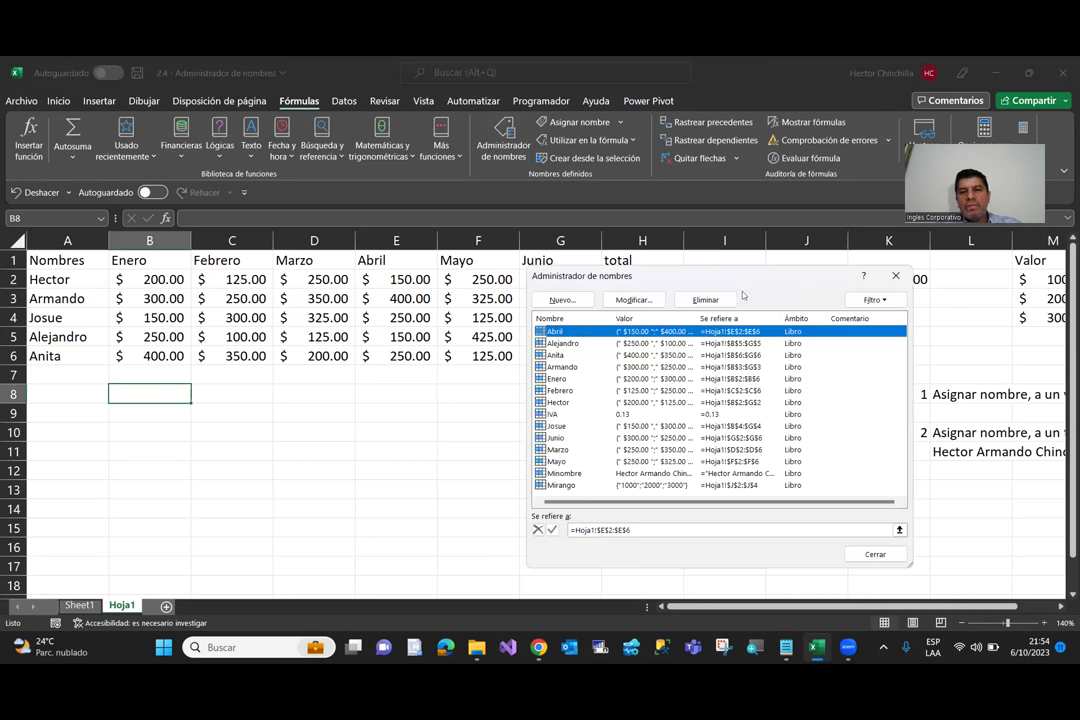
left_click_drag(741, 280, 696, 250)
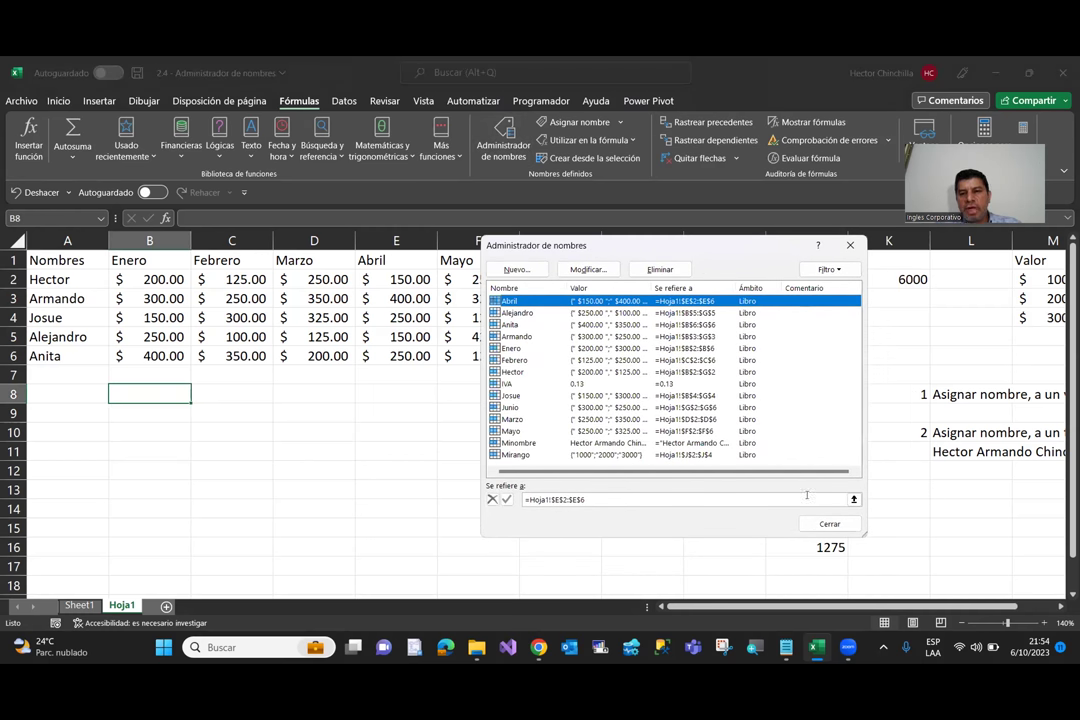
left_click(830, 523)
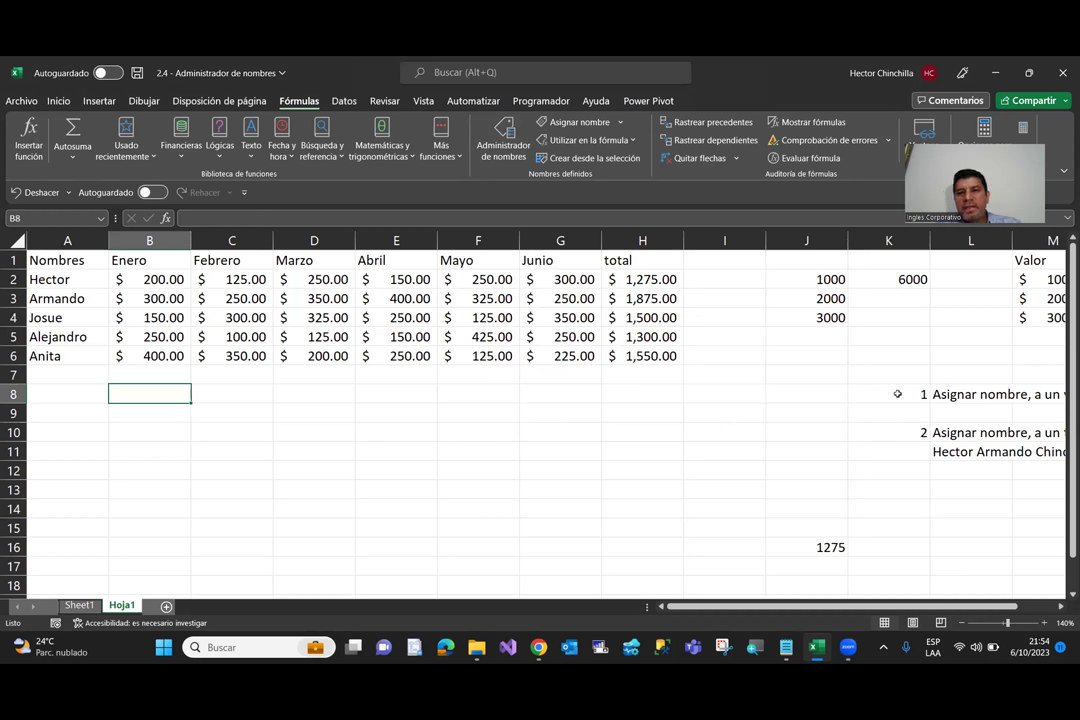
left_click(505, 150)
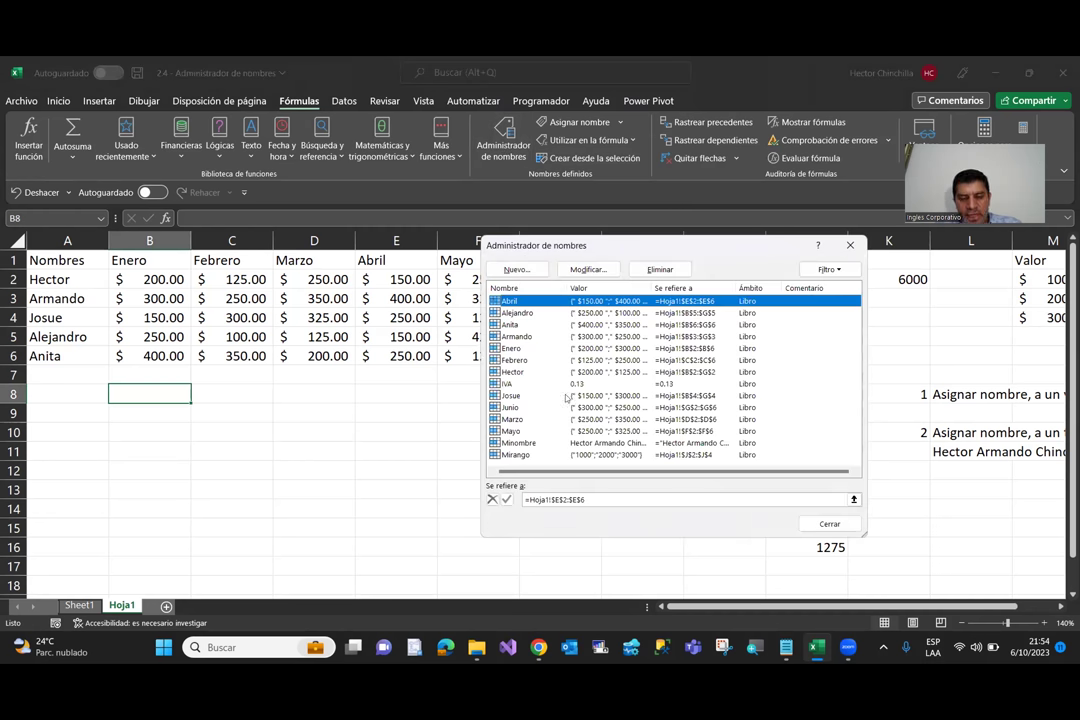
left_click(508, 384)
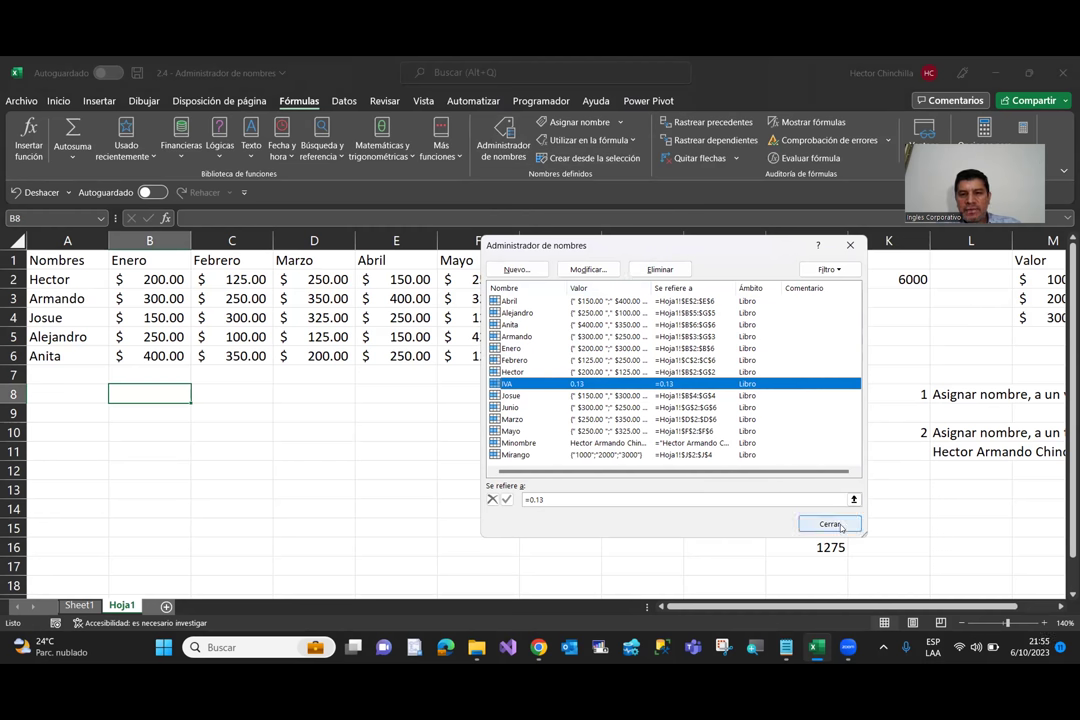
left_click(535, 272)
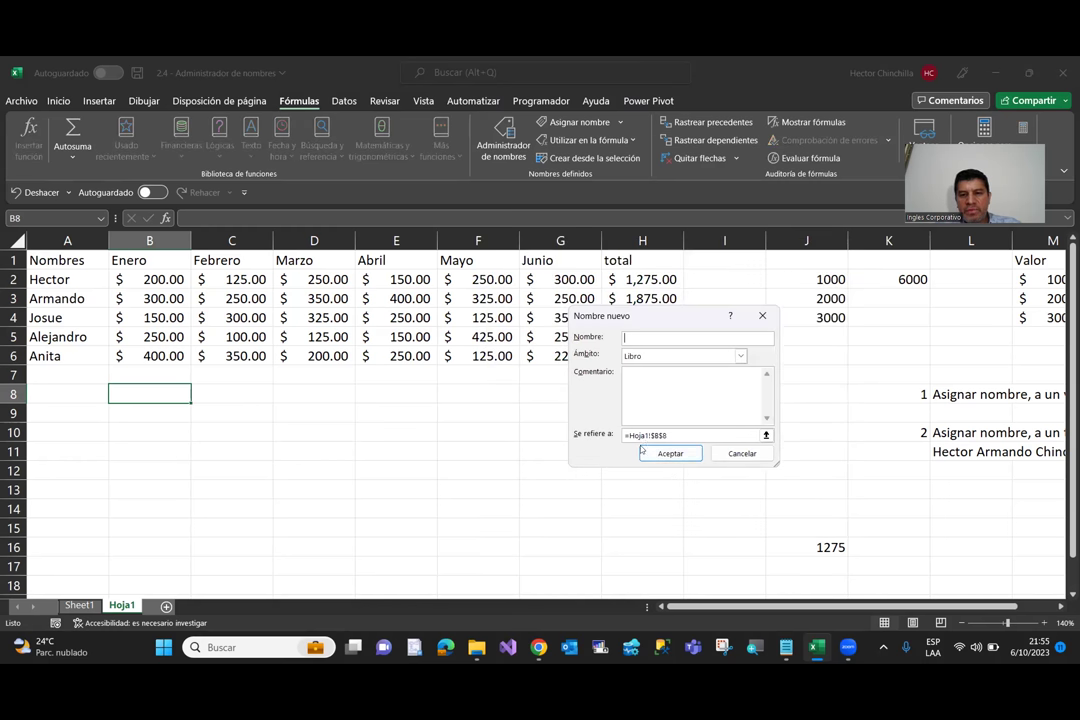
left_click(726, 457)
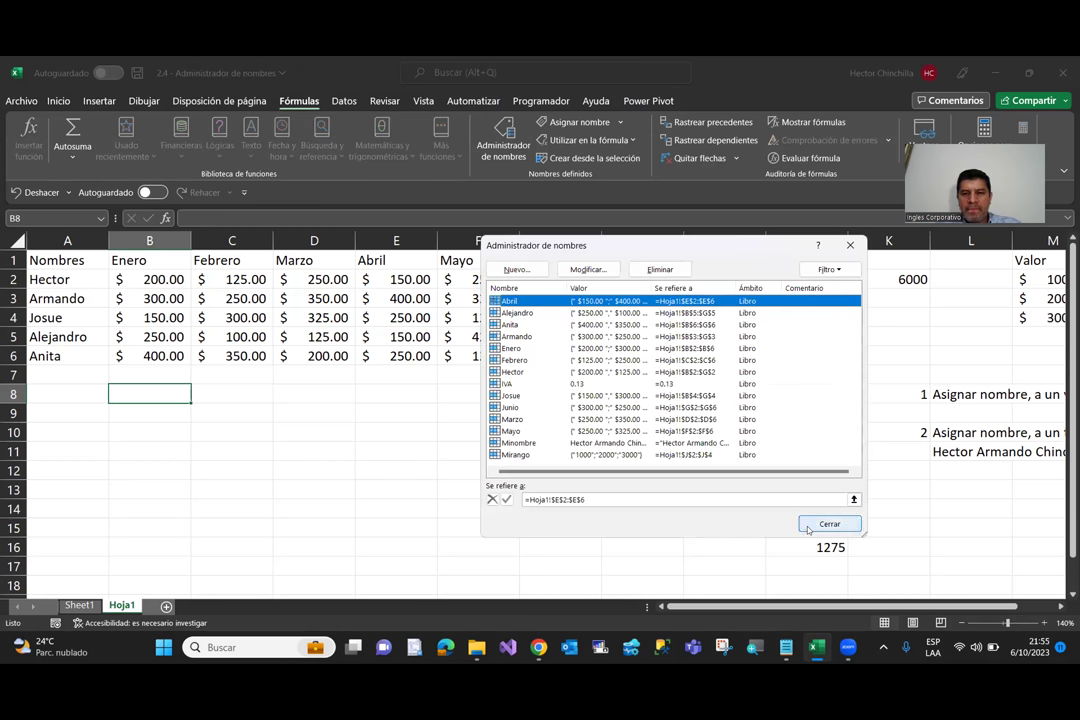
key("Escape")
left_click(292, 450)
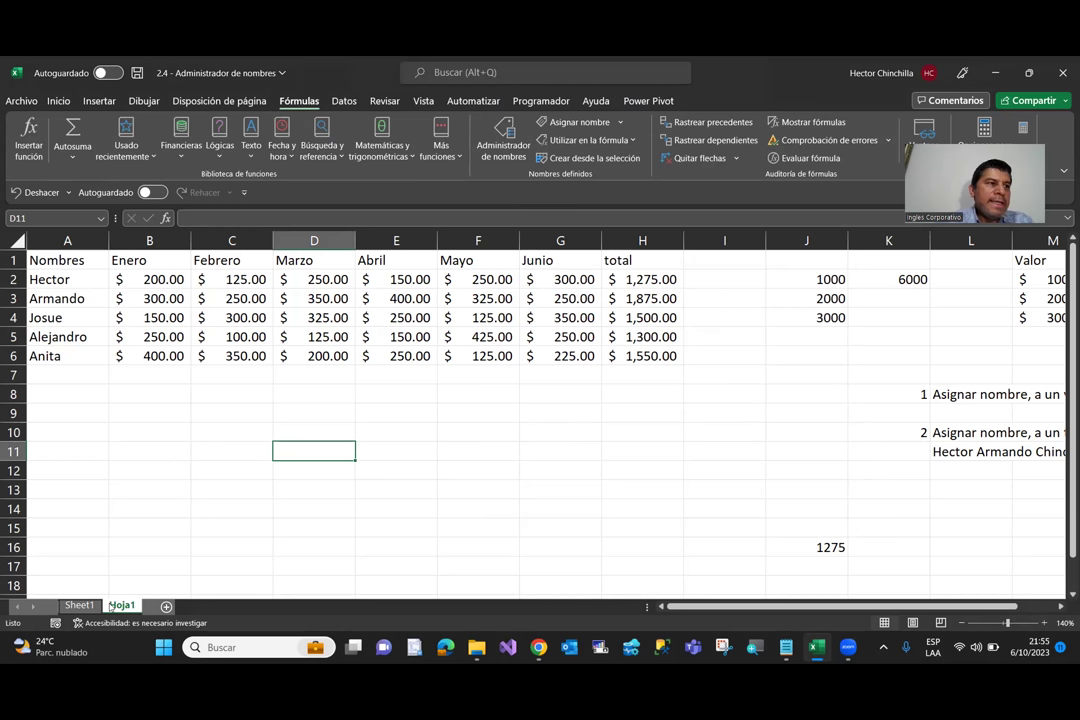
left_click(203, 428)
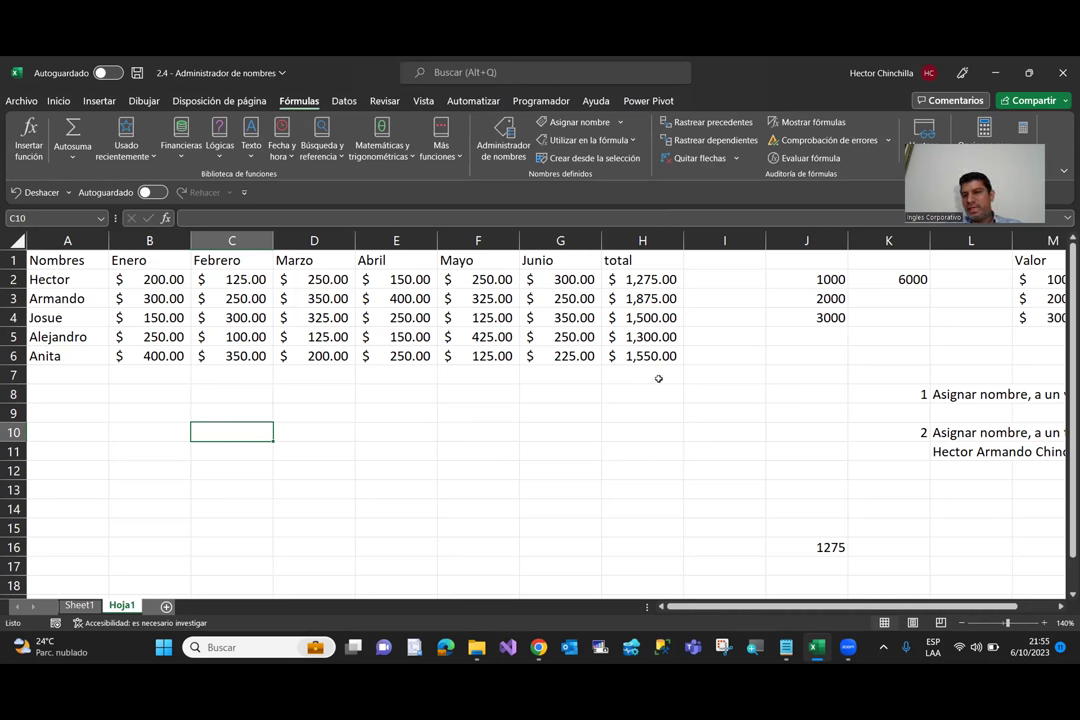
left_click(772, 359)
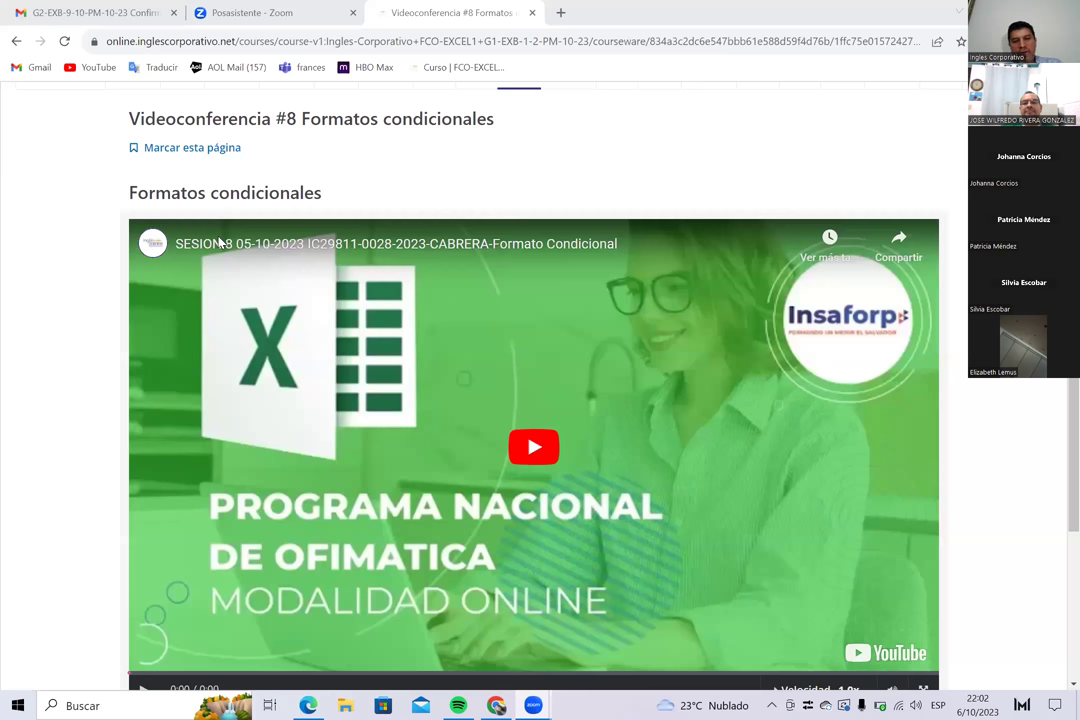
Step: Play the Videoconferencia #8 recorded class video and scroll back to the page top
scroll(51, 299, "up", 1)
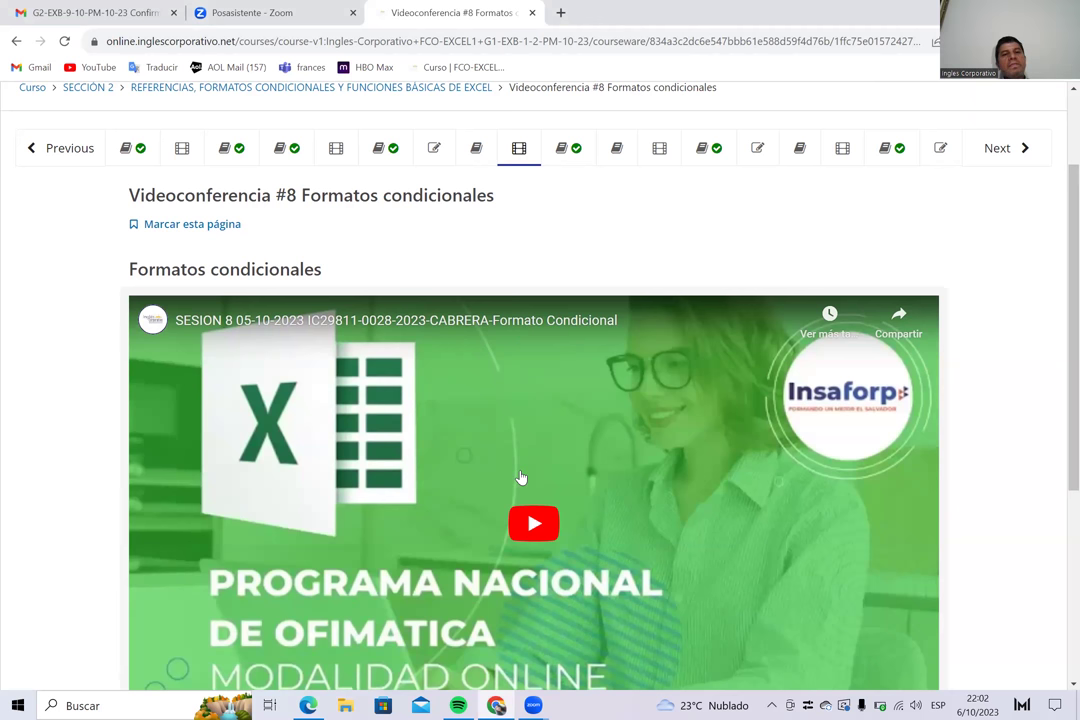
left_click(540, 521)
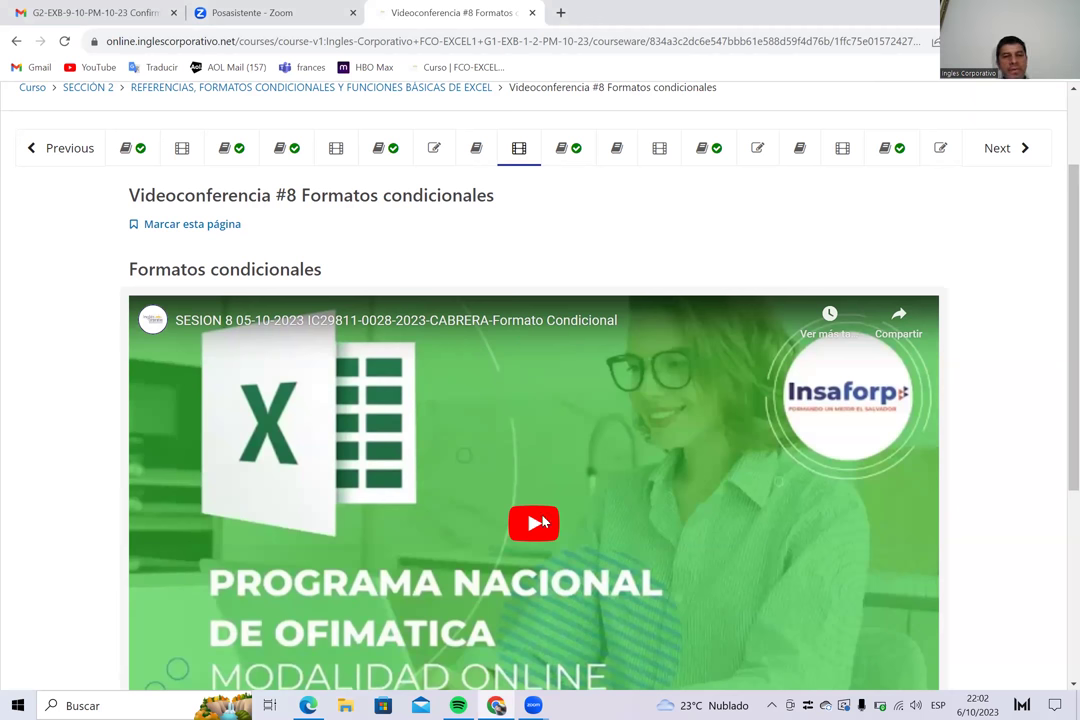
scroll(543, 521, "down", 1)
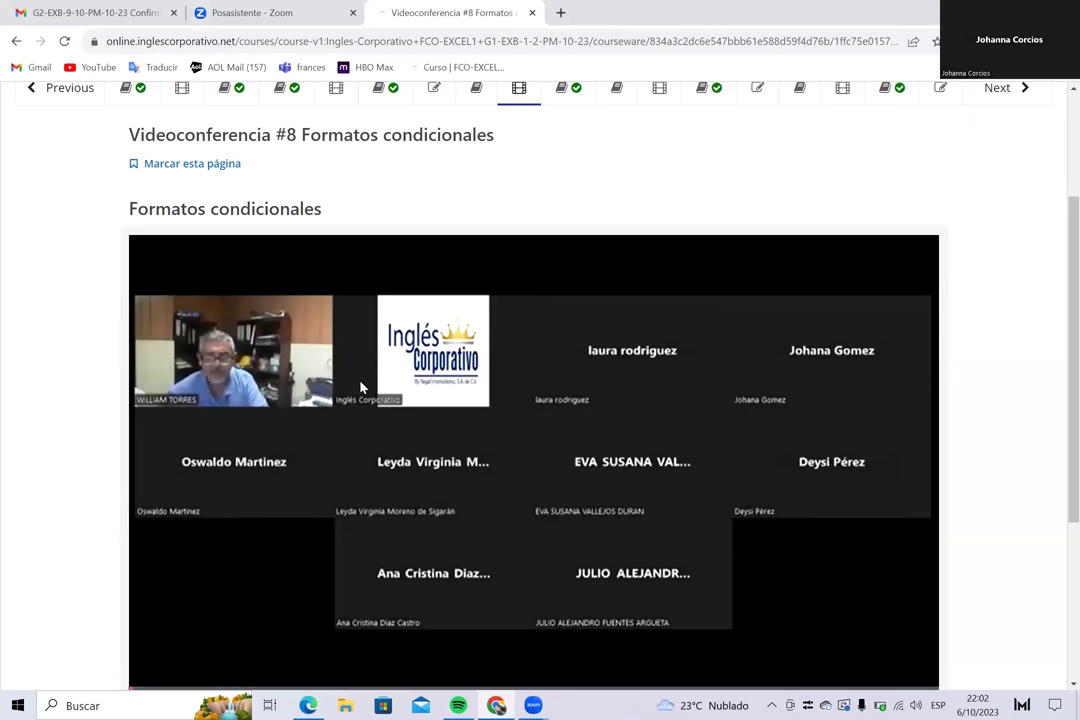
mouse_move(362, 387)
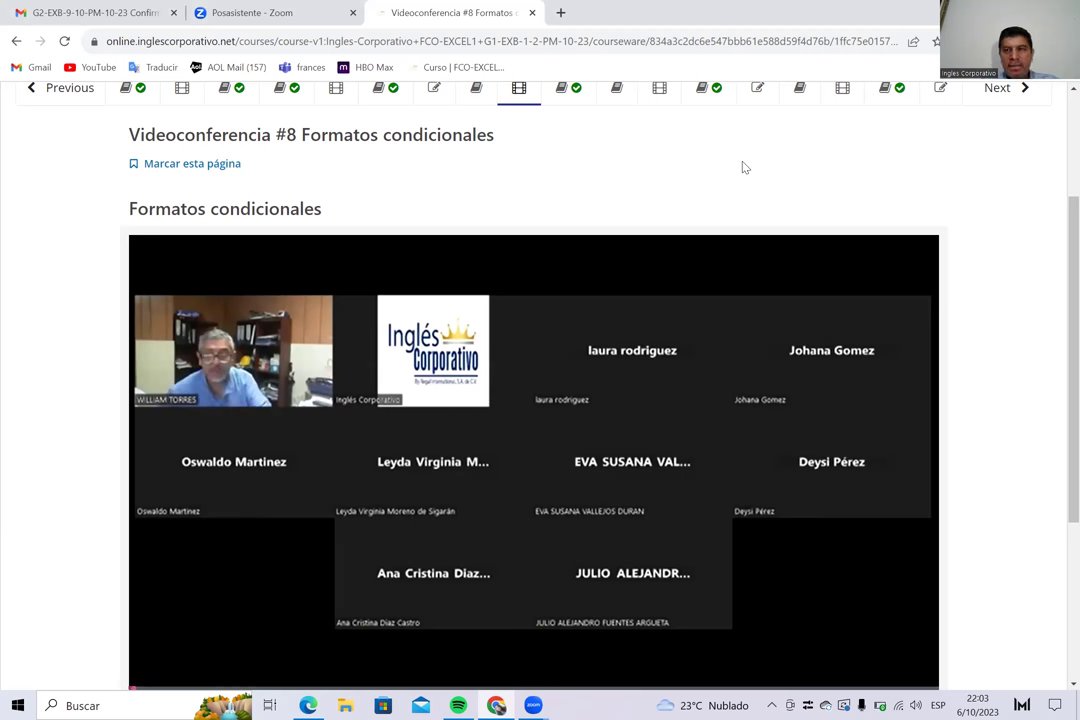
scroll(745, 167, "up", 2)
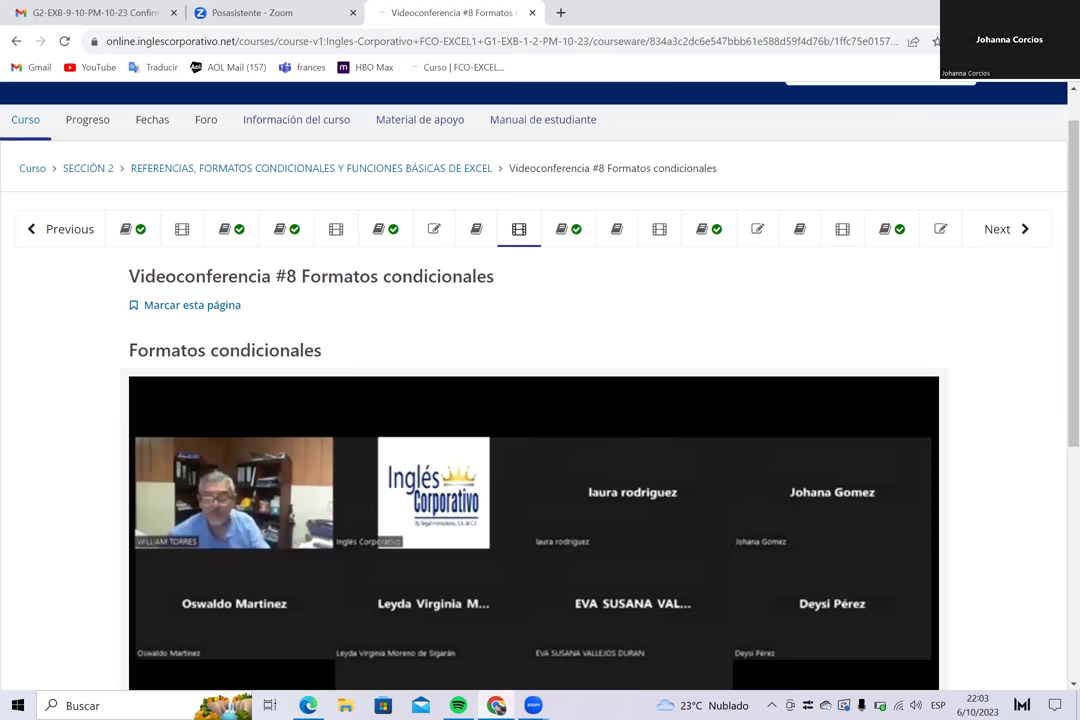
scroll(485, 283, "up", 1)
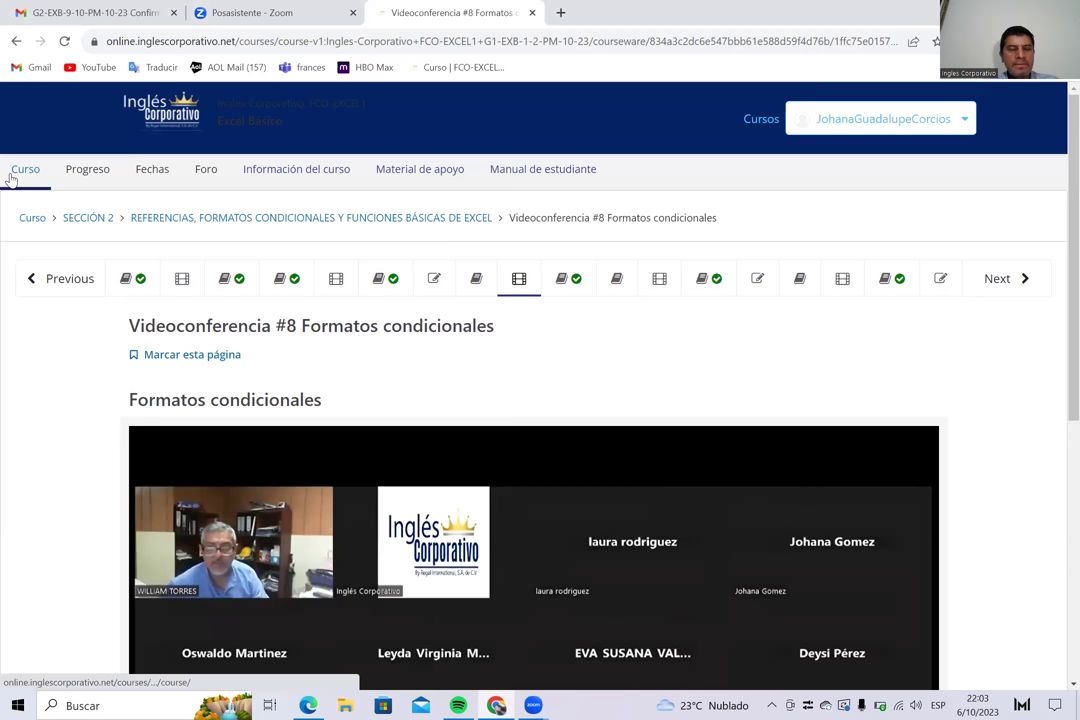
Step: Return to the course home, close the Zoom tab, and sign back in to the course site
left_click(10, 176)
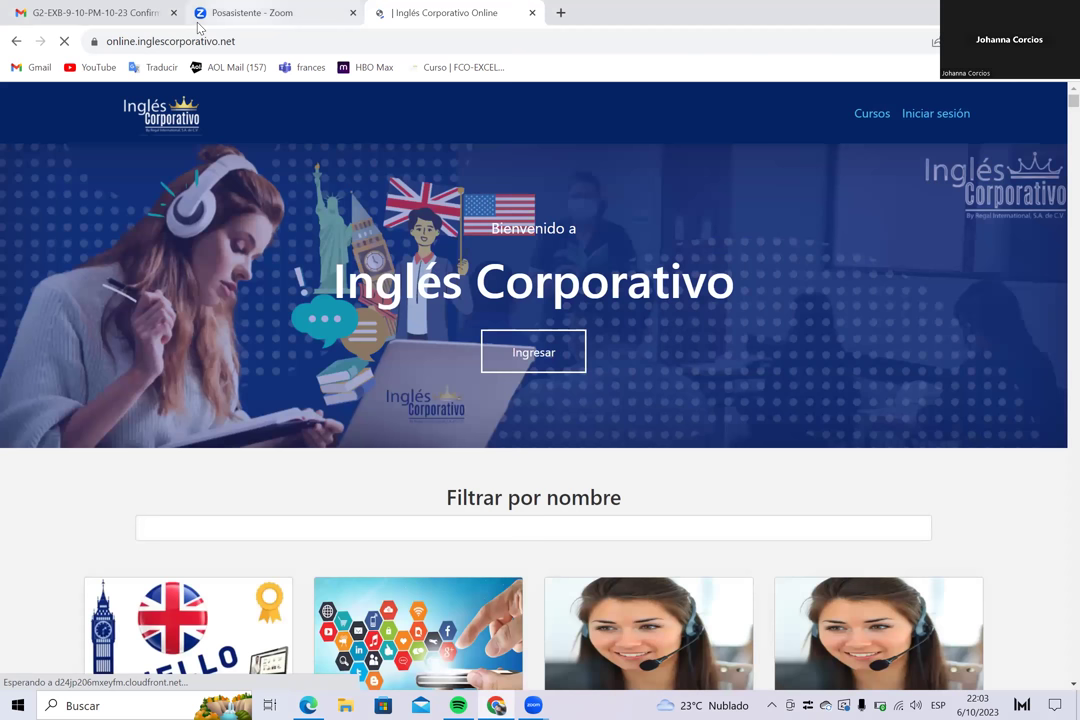
left_click(240, 13)
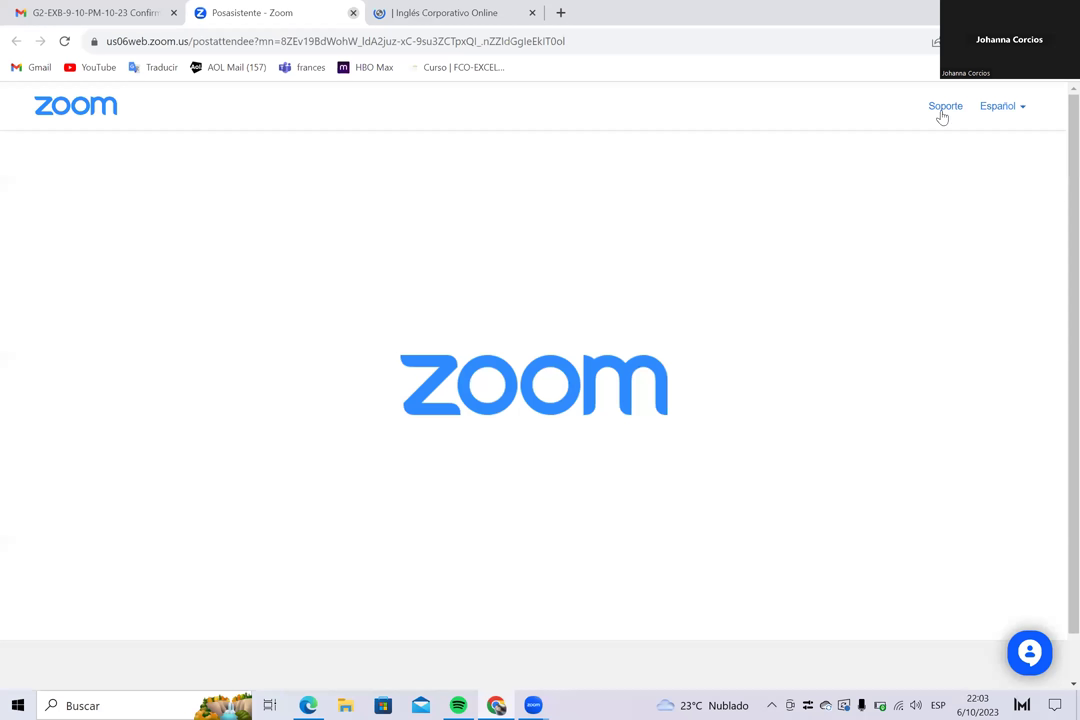
key("ctrl+w")
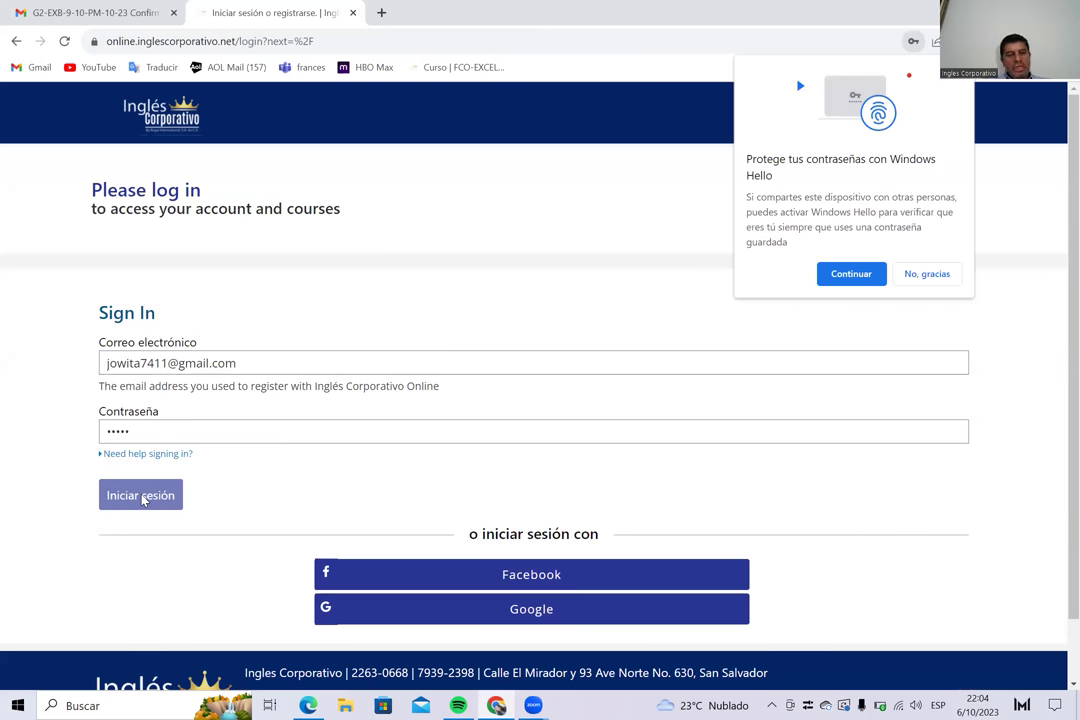
left_click(142, 497)
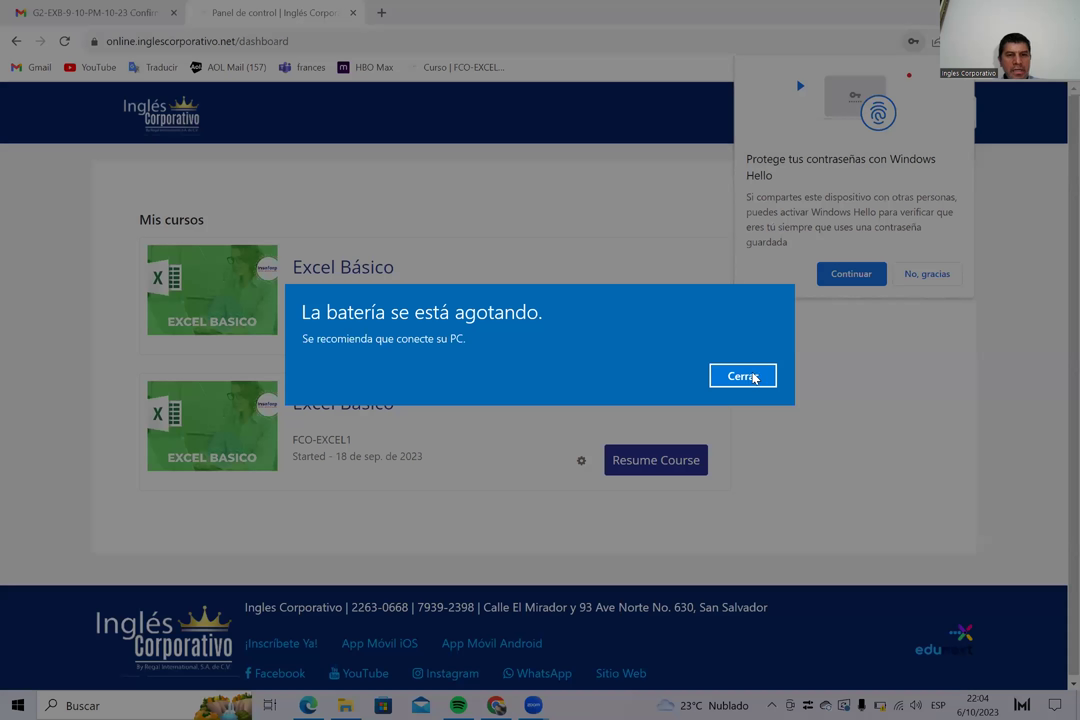
Step: Open the first Excel Básico course outline and expand SECCIÓN 2 to list its lessons
left_click(748, 374)
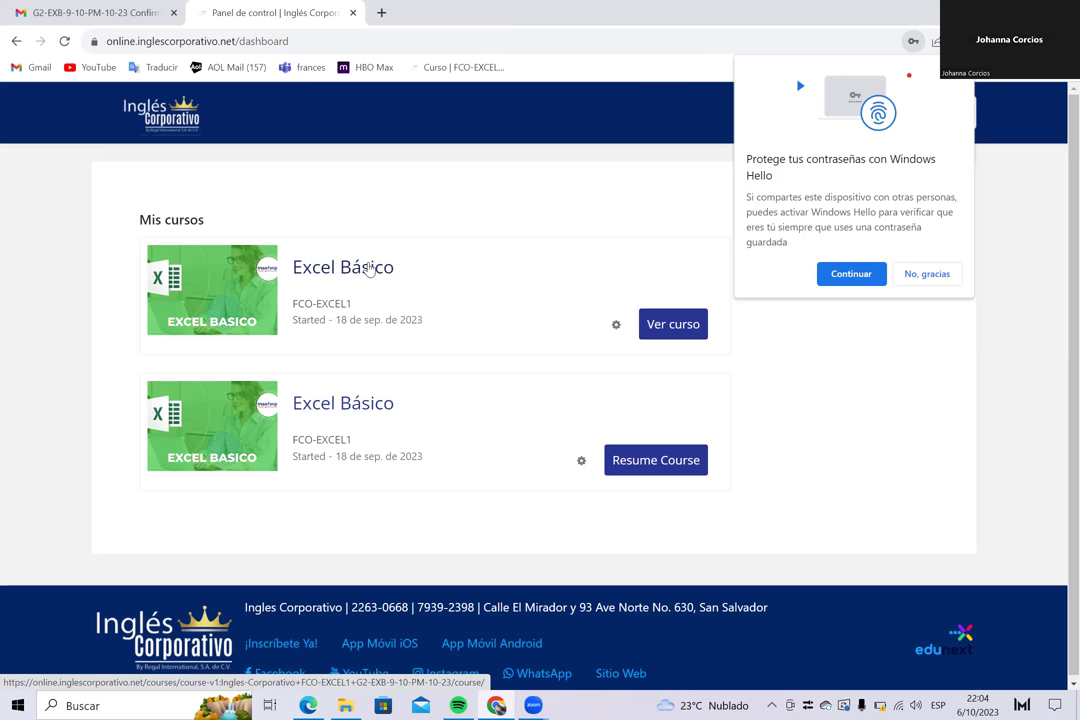
left_click(369, 268)
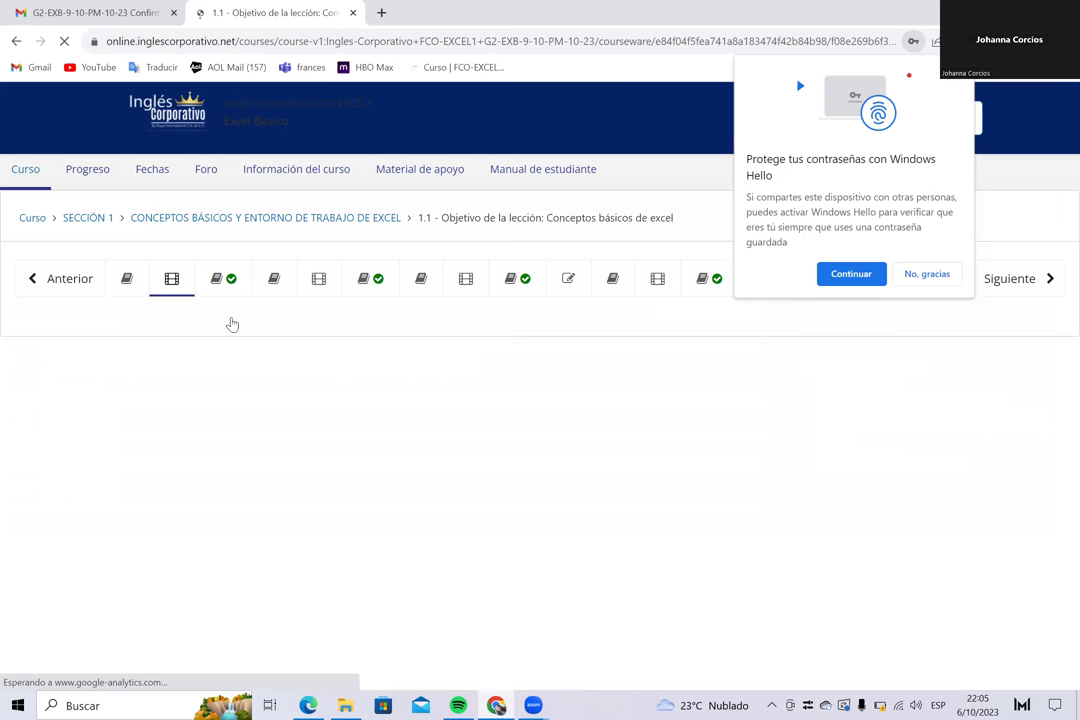
left_click(90, 288)
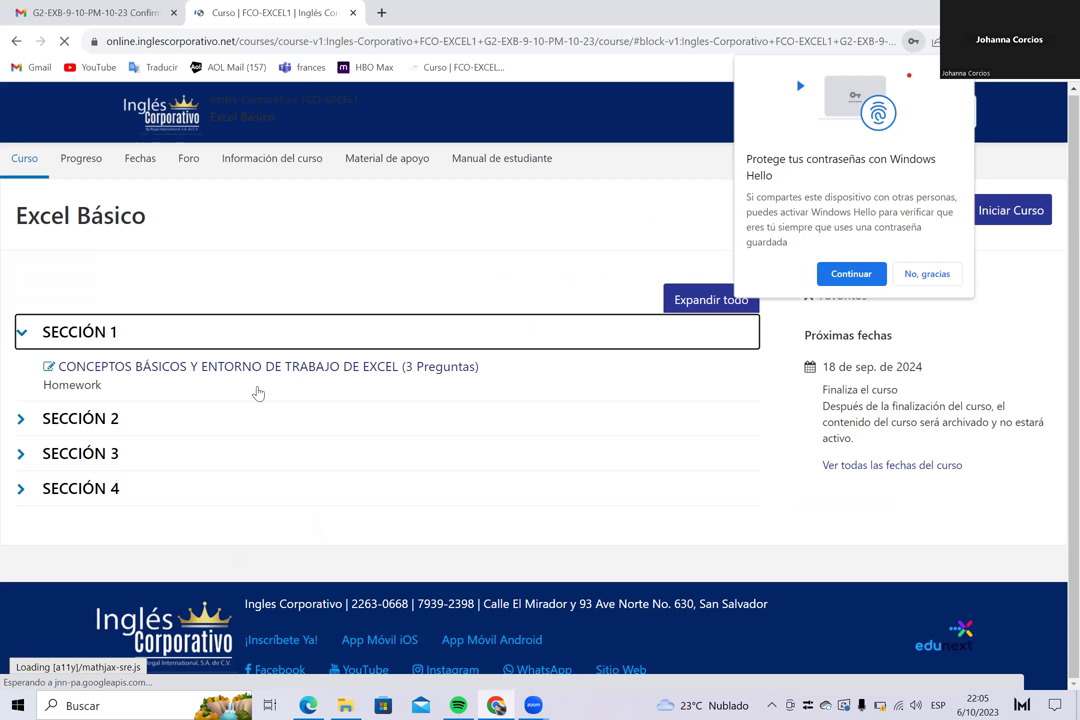
left_click(260, 418)
scroll(272, 388, "down", 1)
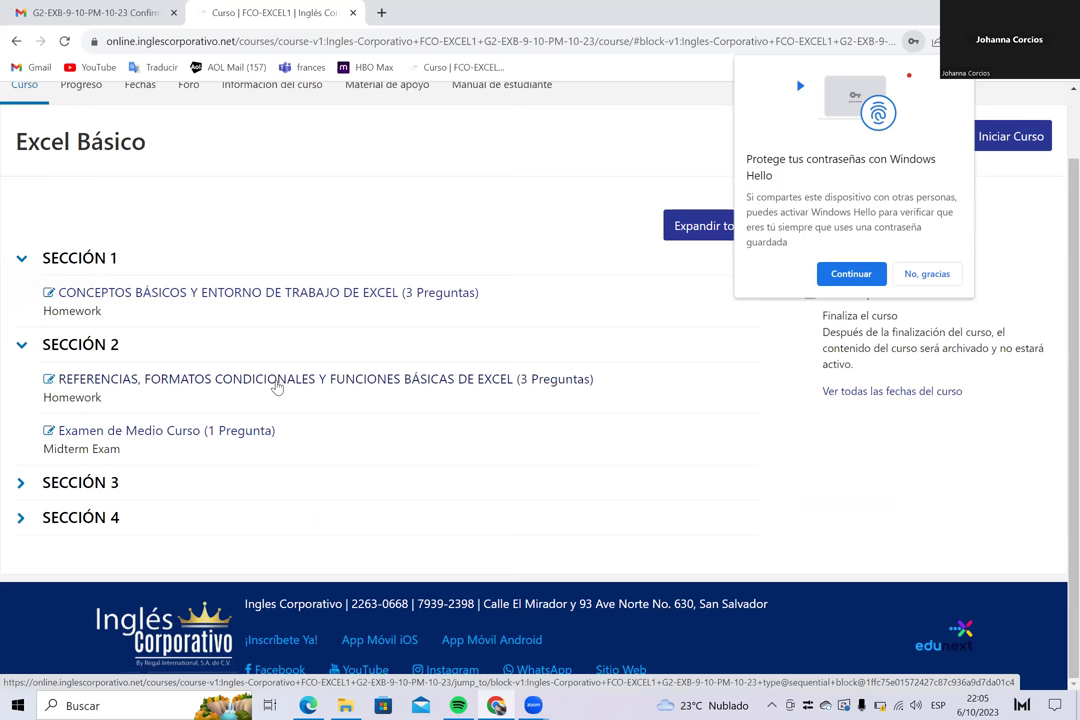
Step: Open the Videoconferencia #8 Formatos condicionales unit, then play and pause its recorded video
left_click(277, 386)
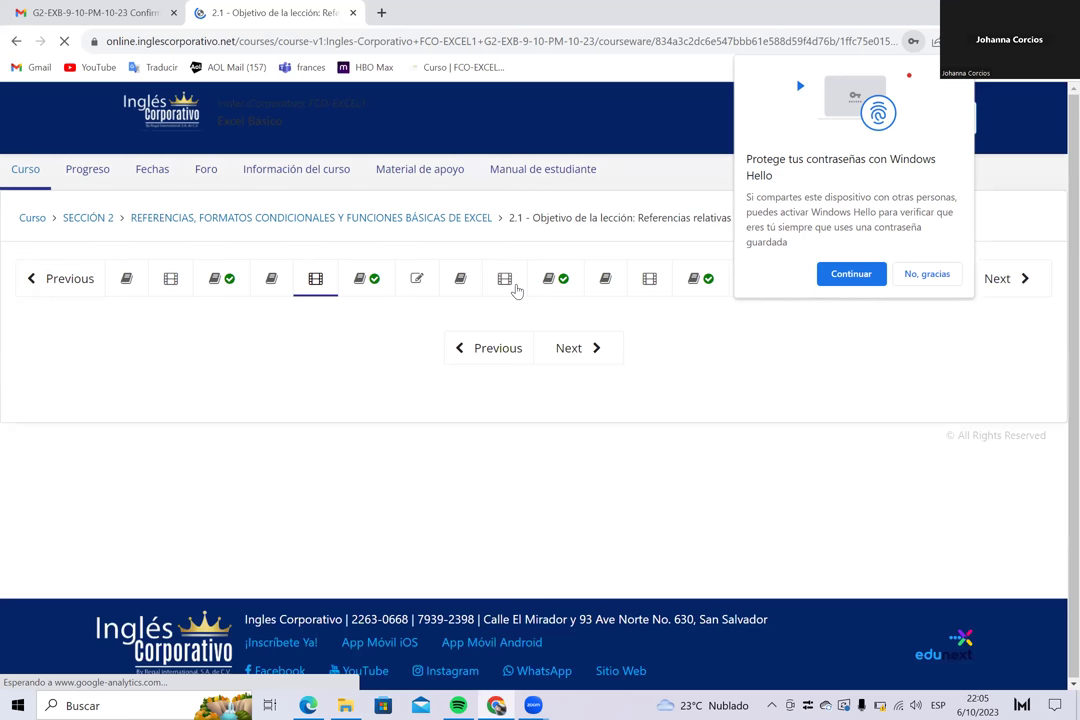
left_click(512, 286)
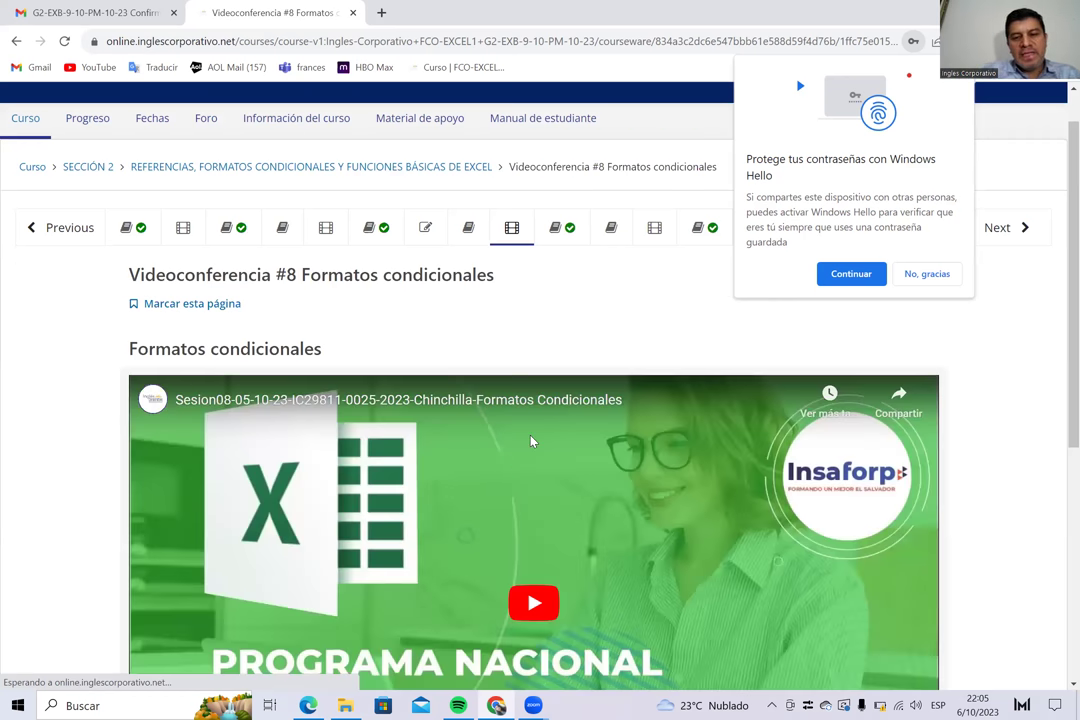
scroll(533, 442, "down", 2)
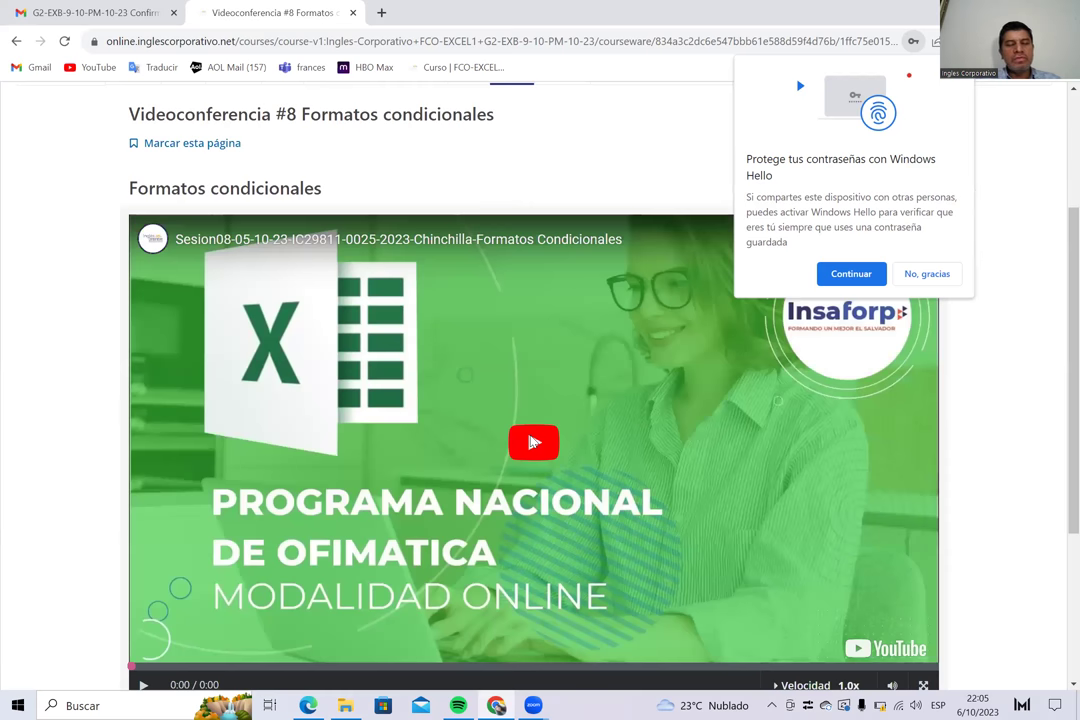
left_click(533, 442)
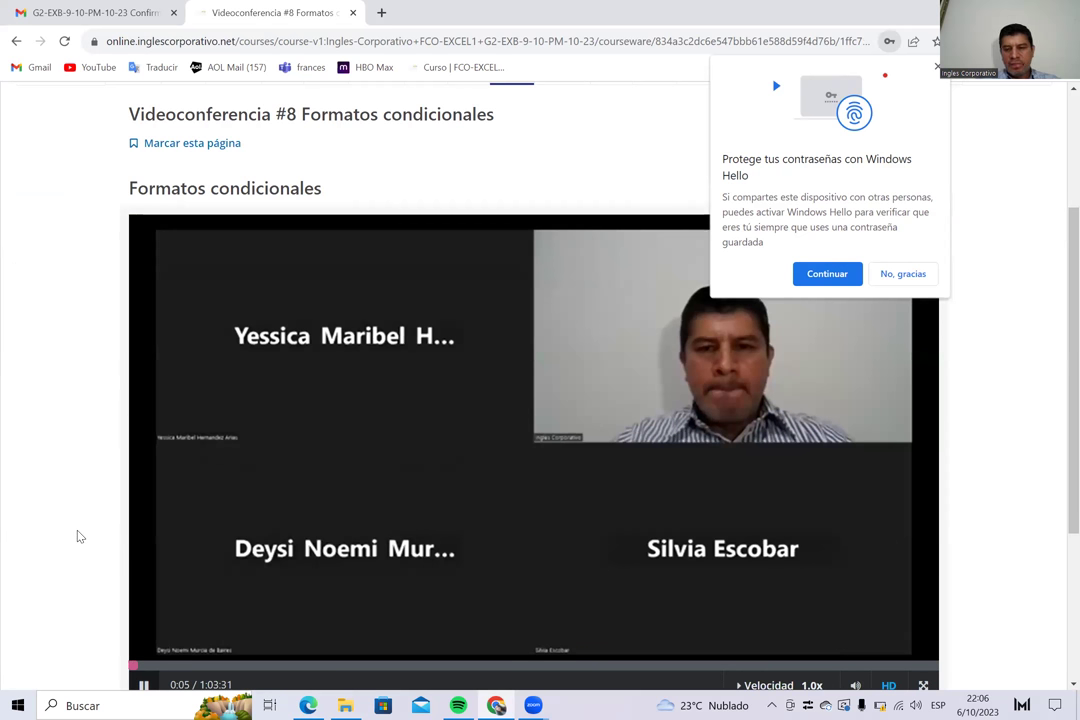
key("space")
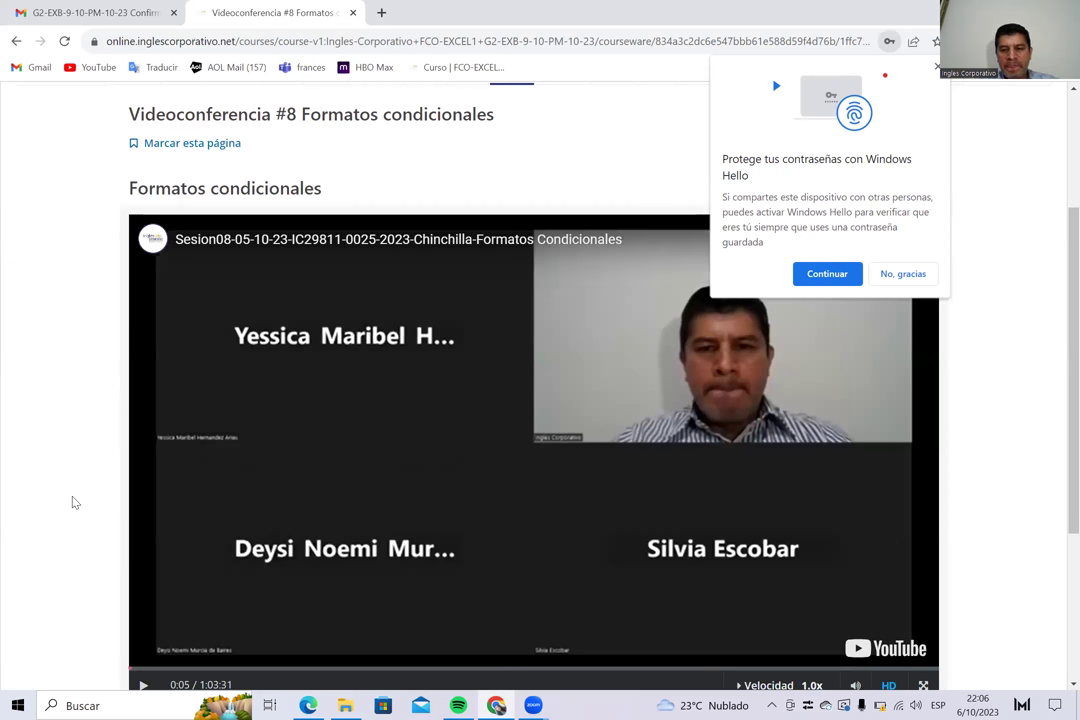
scroll(75, 500, "down", 3)
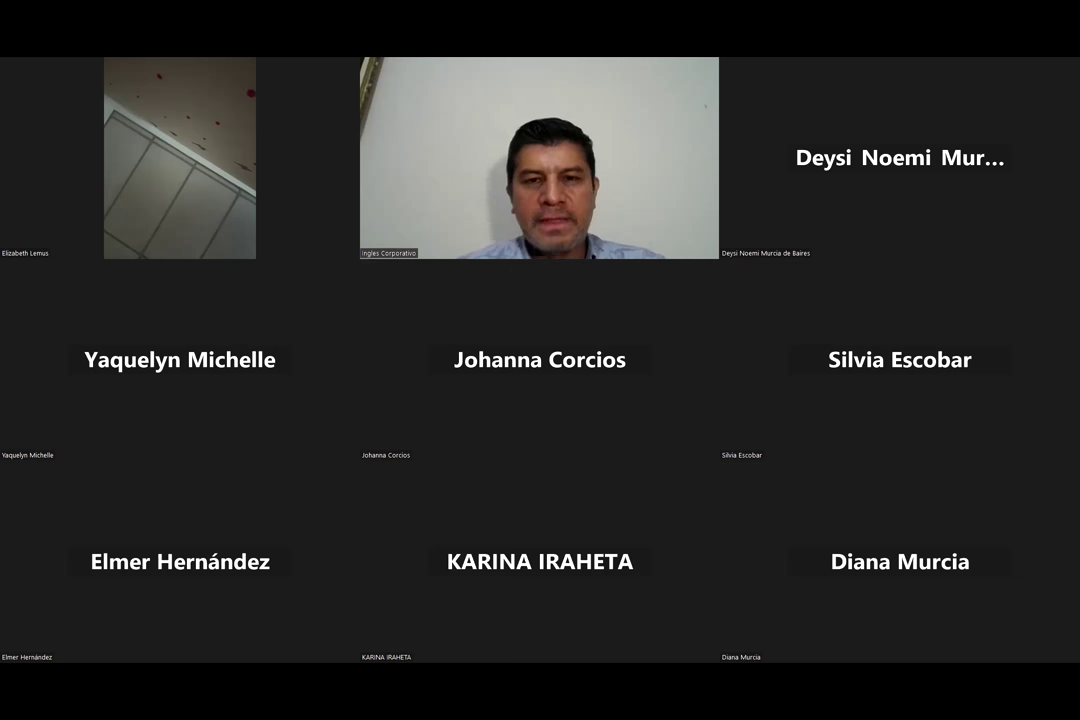